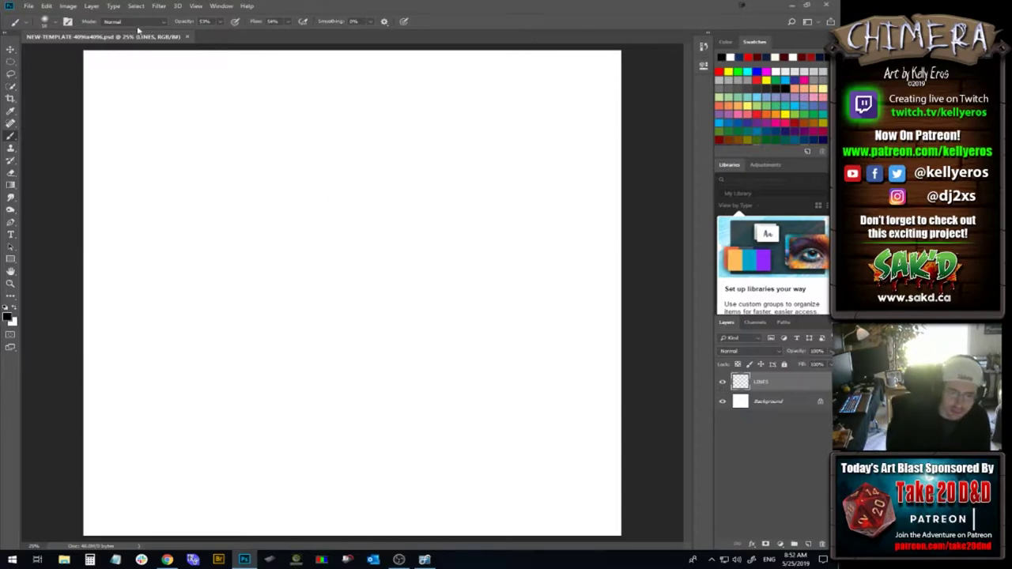
# Set the brush opacity to 22% and the flow to 100%
pyautogui.click(221, 23)
pyautogui.moveTo(216, 35); pyautogui.dragTo(205, 35)
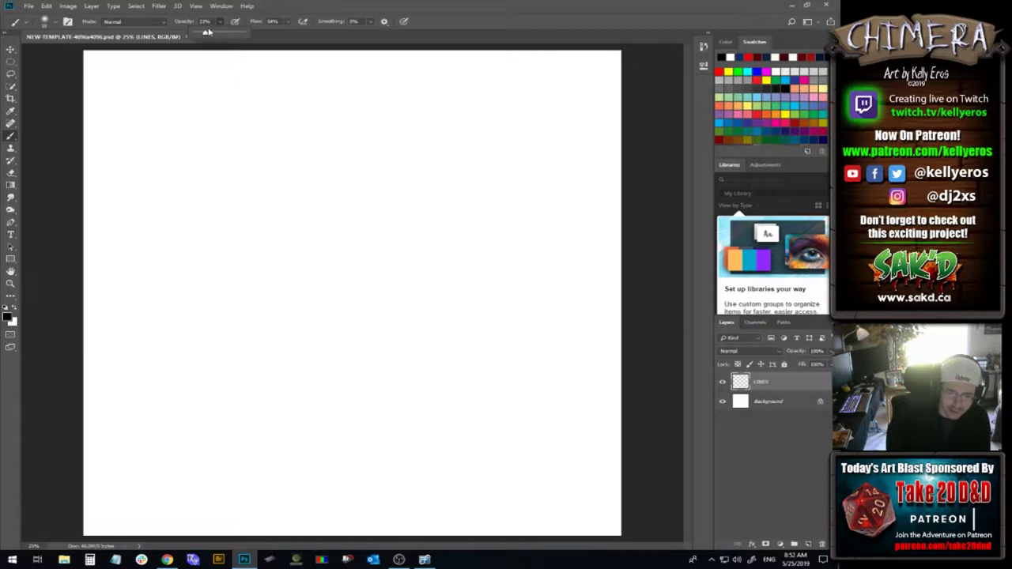
pyautogui.click(289, 22)
pyautogui.moveTo(290, 35); pyautogui.dragTo(353, 40)
pyautogui.moveTo(307, 292); pyautogui.dragTo(365, 319)
pyautogui.moveTo(422, 299); pyautogui.dragTo(474, 370)
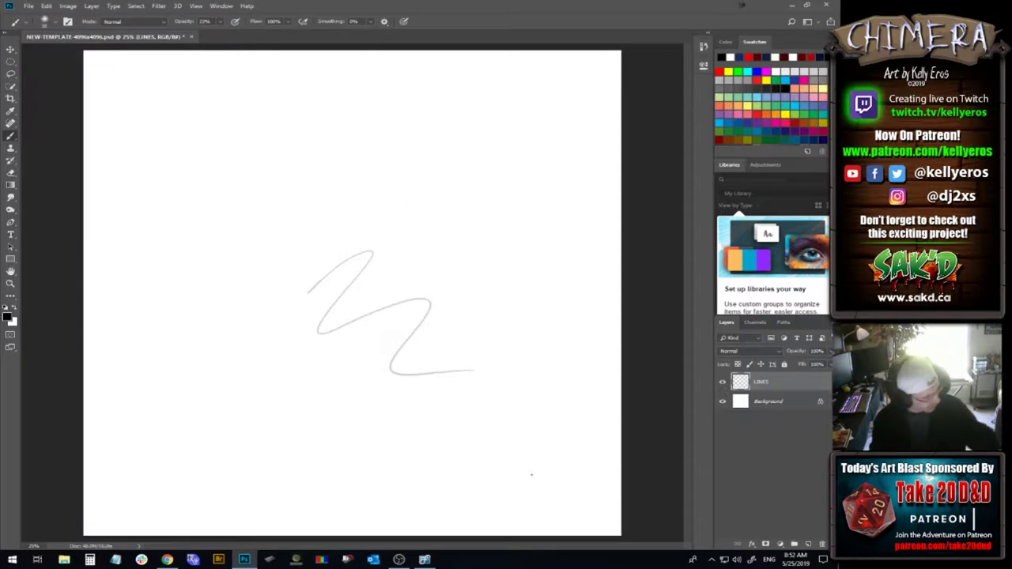
pyautogui.hotkey('ctrl', 'z')
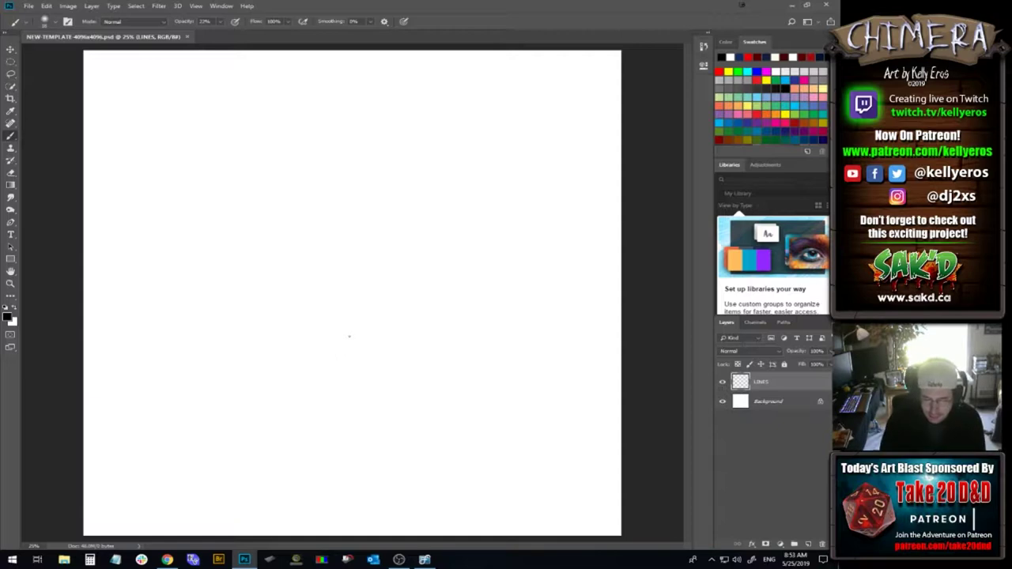
# Sketch a tall, loose S-shaped gesture line for the large figure's body on the LINES layer in the canvas's upper middle
pyautogui.moveTo(340, 161)
pyautogui.mouseDown()
pyautogui.moveTo(334, 141)
pyautogui.moveTo(368, 223)
pyautogui.mouseUp()
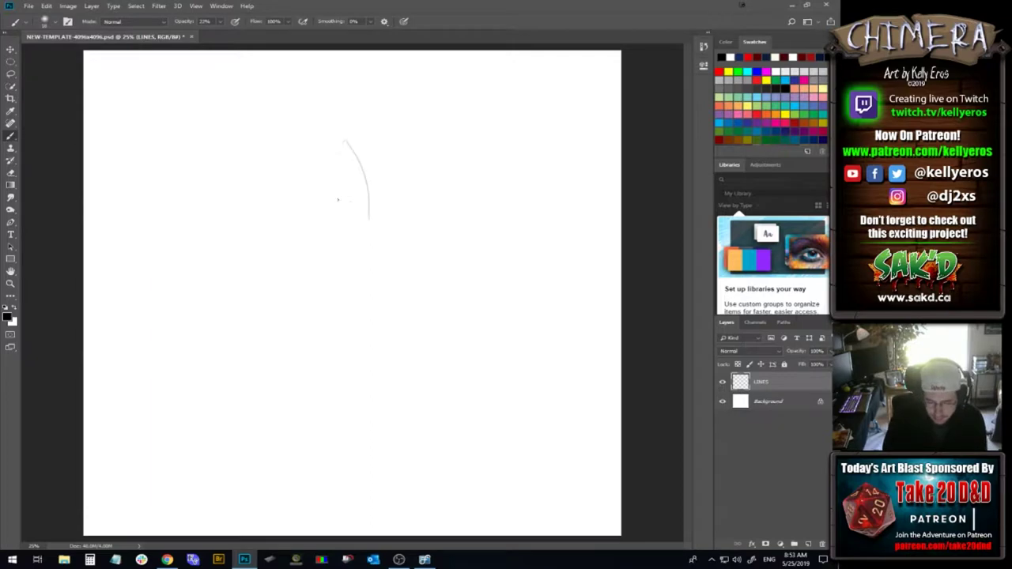
pyautogui.moveTo(330, 175); pyautogui.dragTo(387, 334)
pyautogui.moveTo(351, 136)
pyautogui.mouseDown()
pyautogui.moveTo(387, 133)
pyautogui.moveTo(361, 310)
pyautogui.mouseUp()
pyautogui.moveTo(329, 198); pyautogui.dragTo(368, 128)
pyautogui.moveTo(388, 184); pyautogui.dragTo(417, 294)
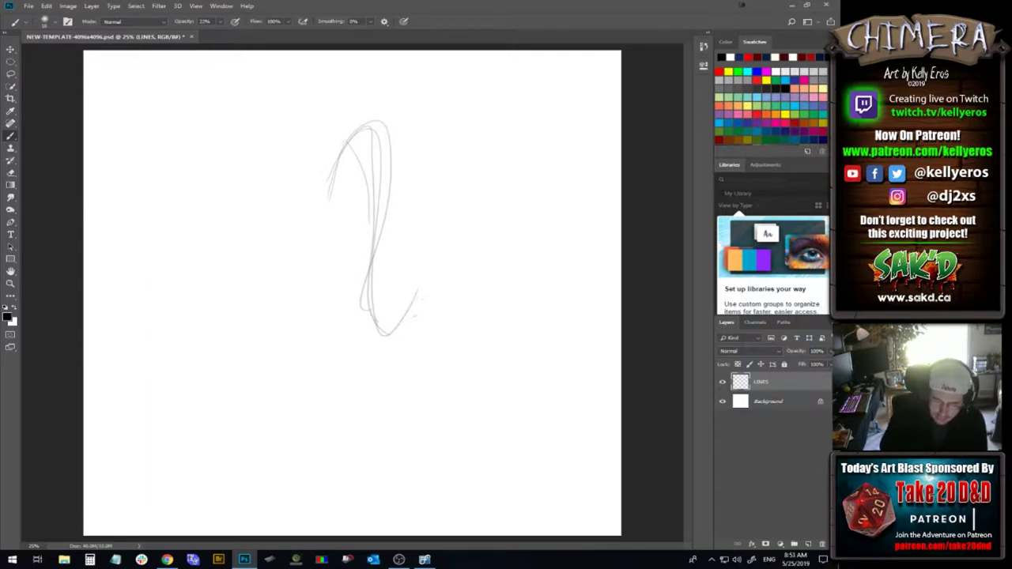
pyautogui.moveTo(334, 207)
pyautogui.mouseDown()
pyautogui.moveTo(370, 349)
pyautogui.moveTo(395, 332)
pyautogui.mouseUp()
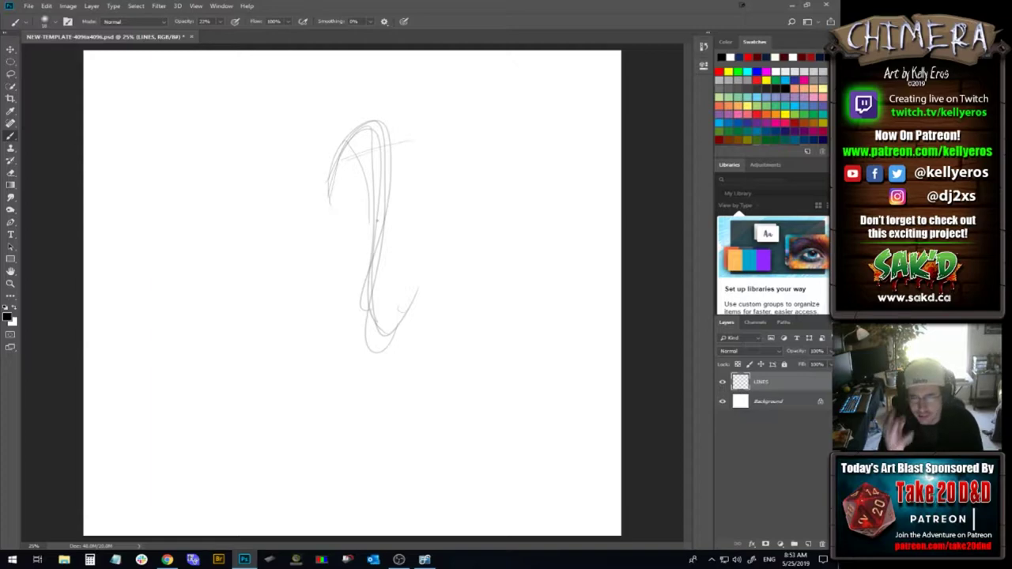
pyautogui.moveTo(89, 345); pyautogui.dragTo(601, 215)
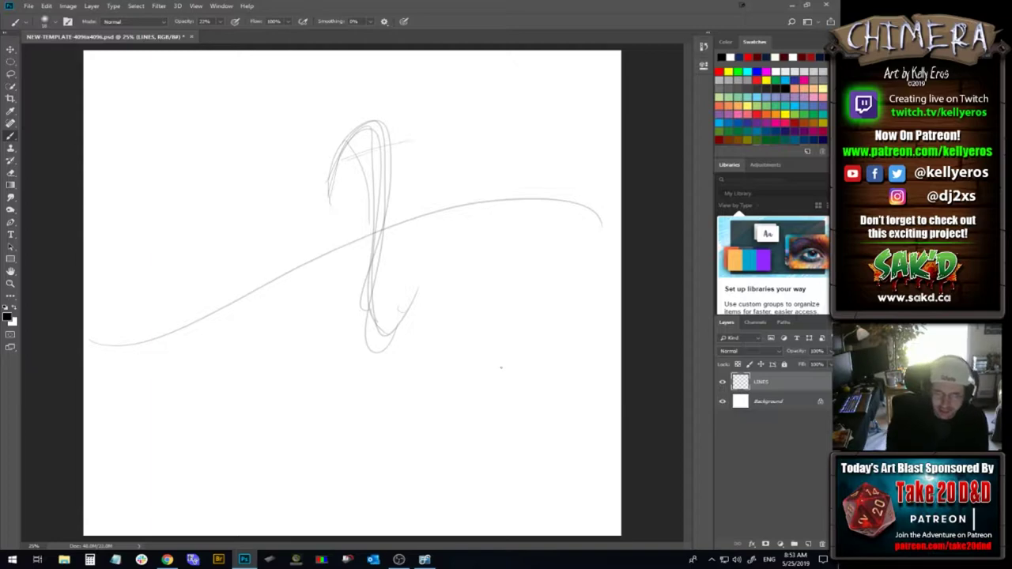
pyautogui.moveTo(163, 329)
pyautogui.mouseDown()
pyautogui.moveTo(253, 253)
pyautogui.moveTo(304, 251)
pyautogui.moveTo(553, 153)
pyautogui.mouseUp()
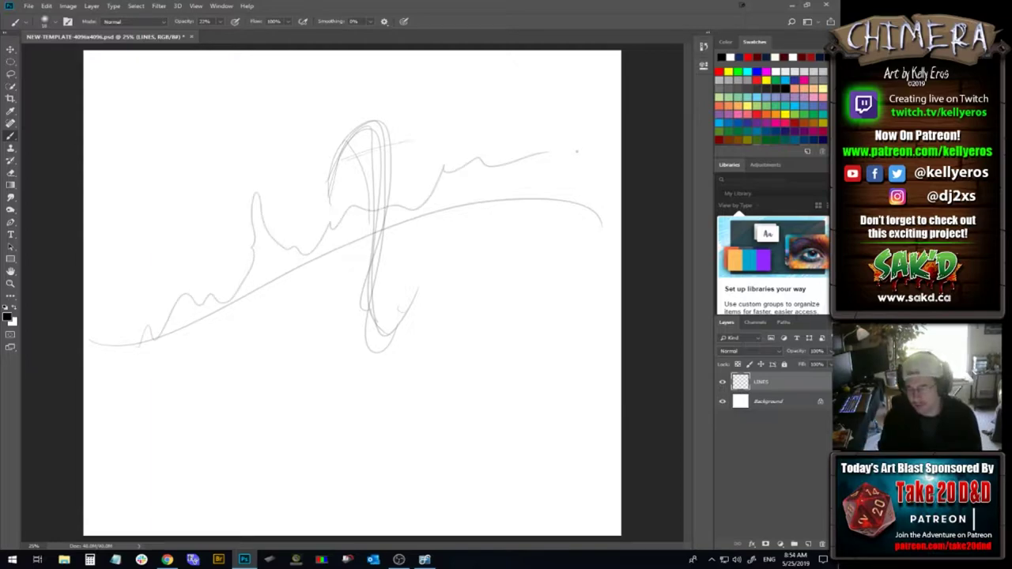
pyautogui.hotkey('ctrl', 'z')
pyautogui.hotkey('ctrl', 'z')
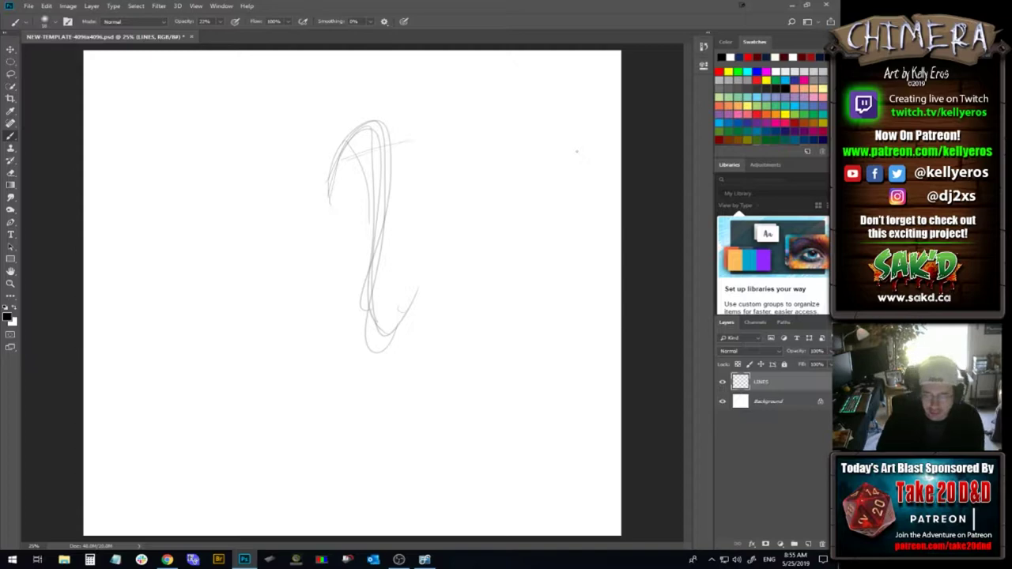
# Sketch the large figure's slanted shoulder and hip lines, a big round chest shape, and short curved strokes for the legs
pyautogui.moveTo(343, 159); pyautogui.dragTo(441, 123)
pyautogui.moveTo(343, 292); pyautogui.dragTo(437, 323)
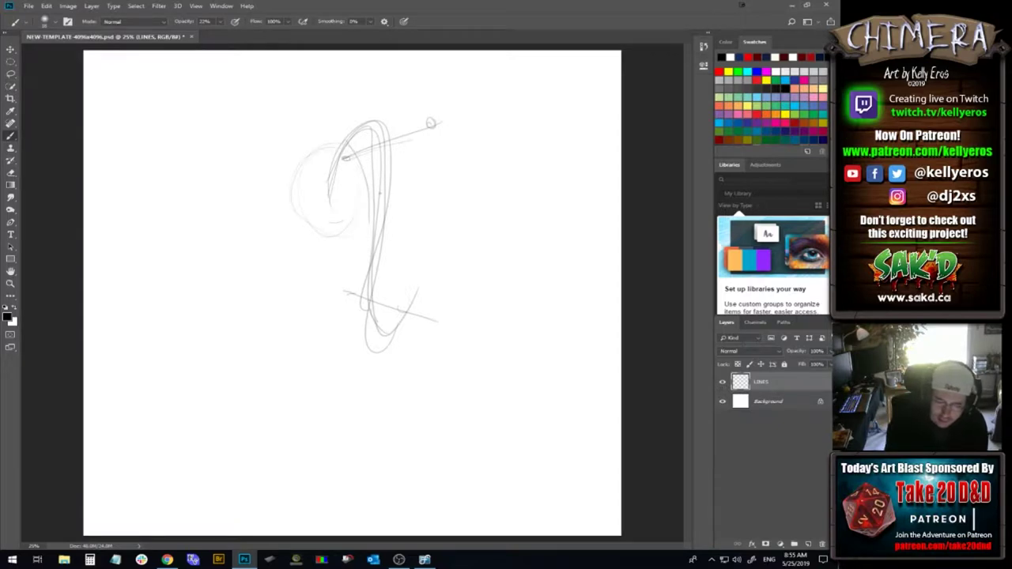
pyautogui.moveTo(381, 193)
pyautogui.mouseDown()
pyautogui.moveTo(294, 187)
pyautogui.moveTo(365, 221)
pyautogui.mouseUp()
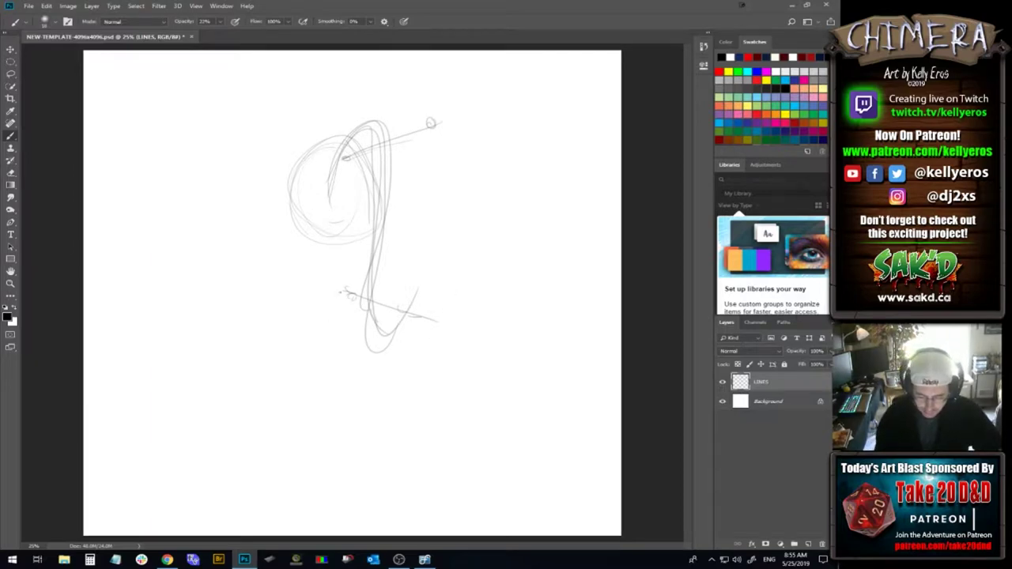
pyautogui.moveTo(322, 323)
pyautogui.mouseDown()
pyautogui.moveTo(327, 306)
pyautogui.moveTo(319, 362)
pyautogui.mouseUp()
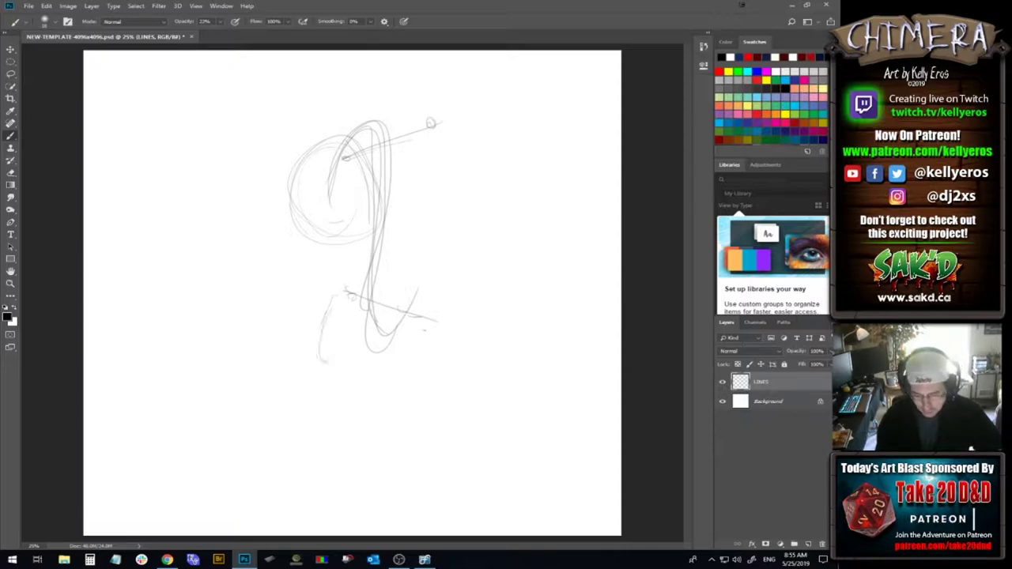
pyautogui.moveTo(441, 335); pyautogui.dragTo(452, 365)
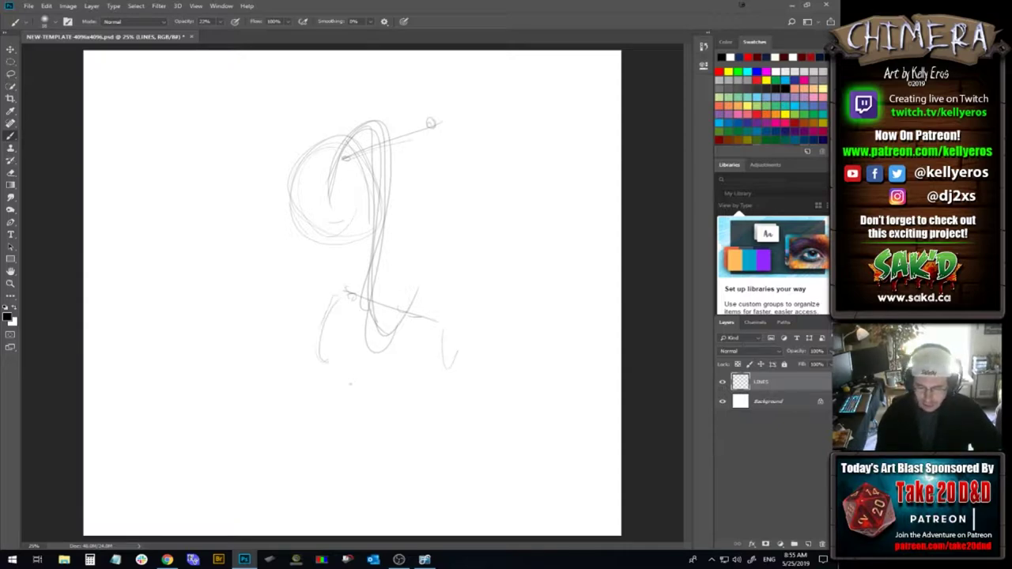
# Lower the LINES layer's opacity to 41% and add a new layer beneath it named Lines Knight
pyautogui.click(827, 351)
pyautogui.moveTo(813, 362); pyautogui.dragTo(804, 363)
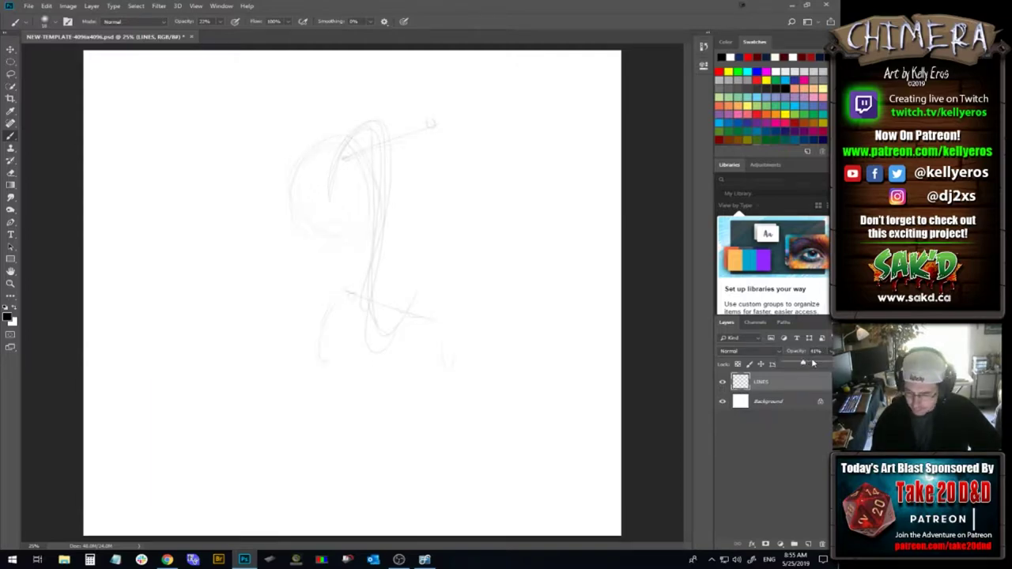
pyautogui.keyDown('ctrl'); pyautogui.click(807, 544); pyautogui.keyUp('ctrl')
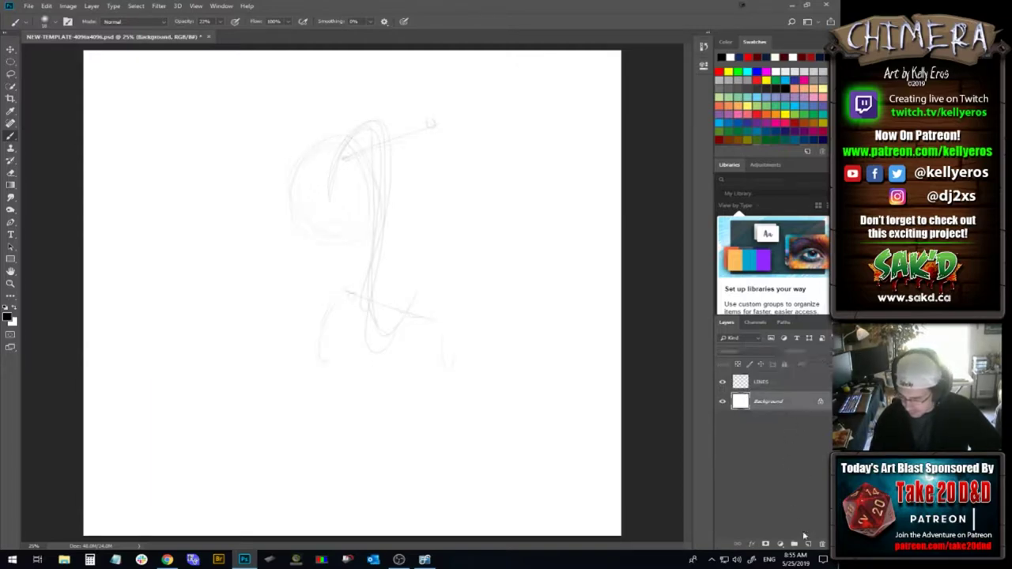
pyautogui.doubleClick(760, 401)
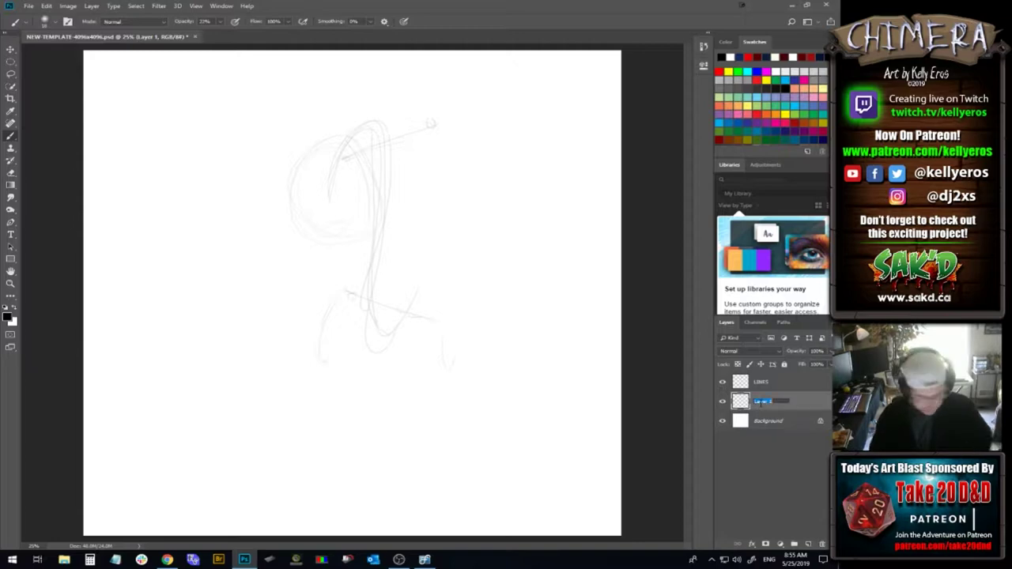
pyautogui.write('C')
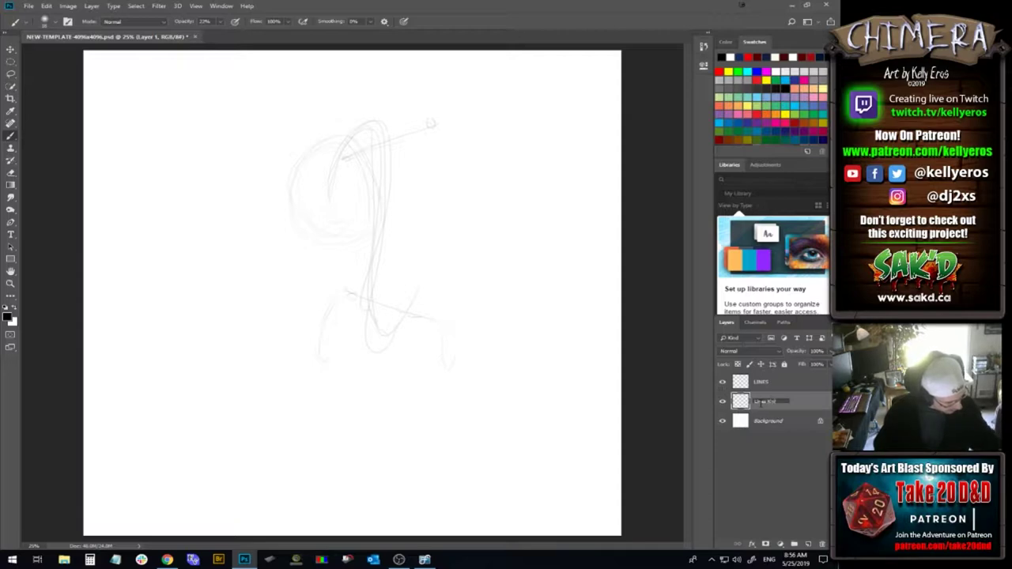
pyautogui.press('Return')
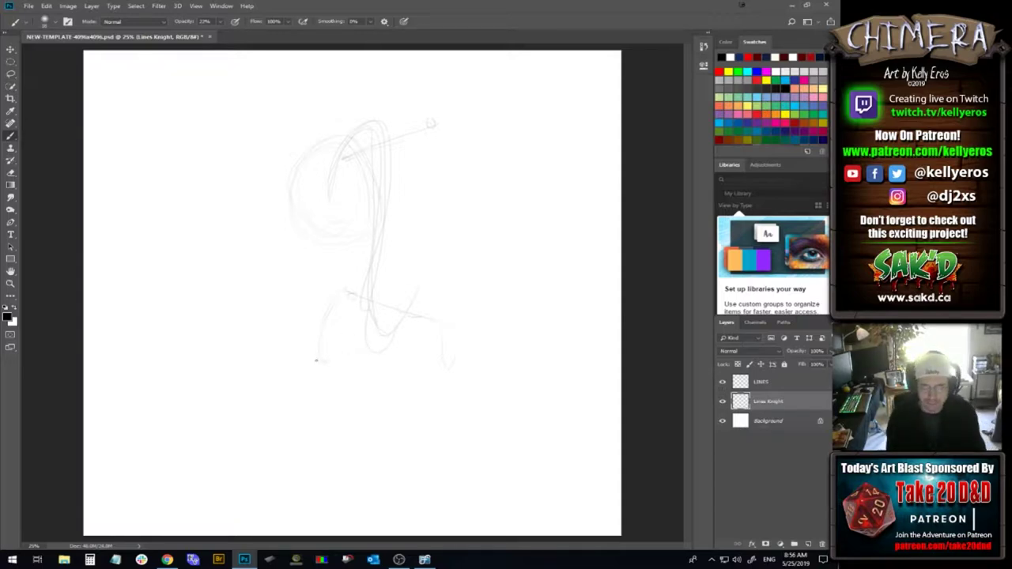
# Sketch the knight's shoulder line, oval head and long vertical spine below the large figure on the Lines Knight layer
pyautogui.moveTo(296, 364); pyautogui.dragTo(376, 376)
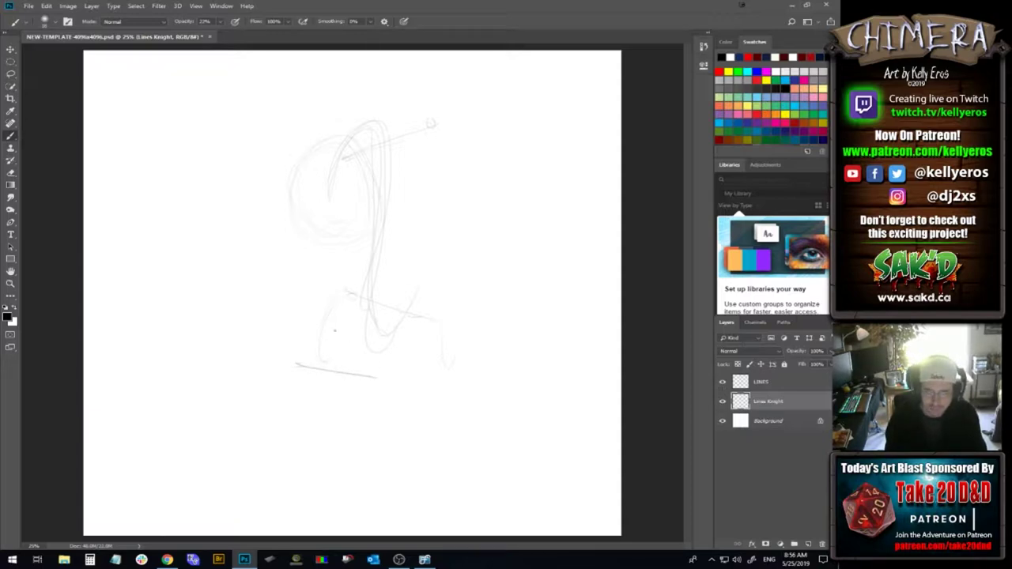
pyautogui.moveTo(330, 312)
pyautogui.mouseDown()
pyautogui.moveTo(322, 344)
pyautogui.moveTo(354, 341)
pyautogui.mouseUp()
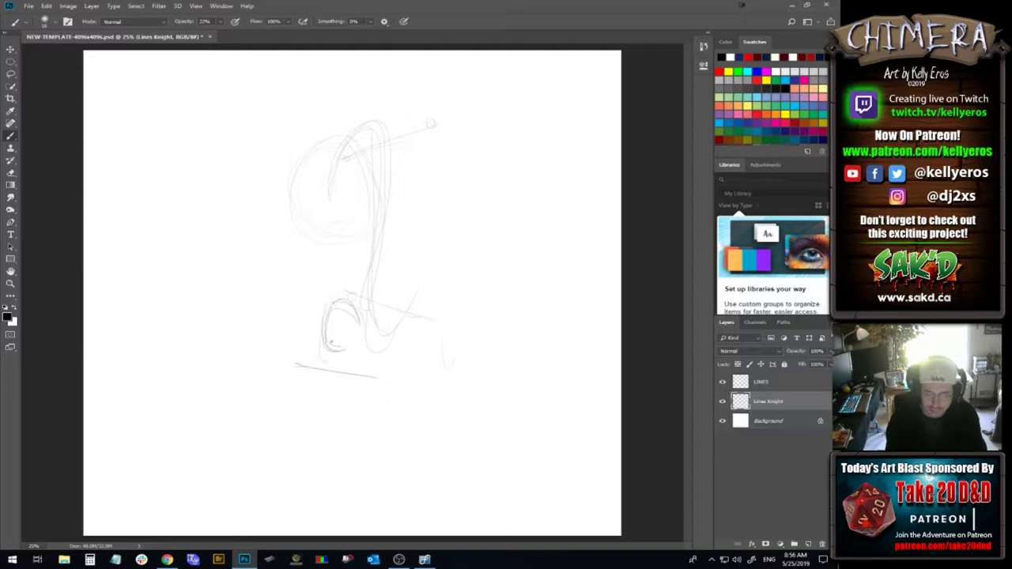
pyautogui.moveTo(341, 330); pyautogui.dragTo(335, 463)
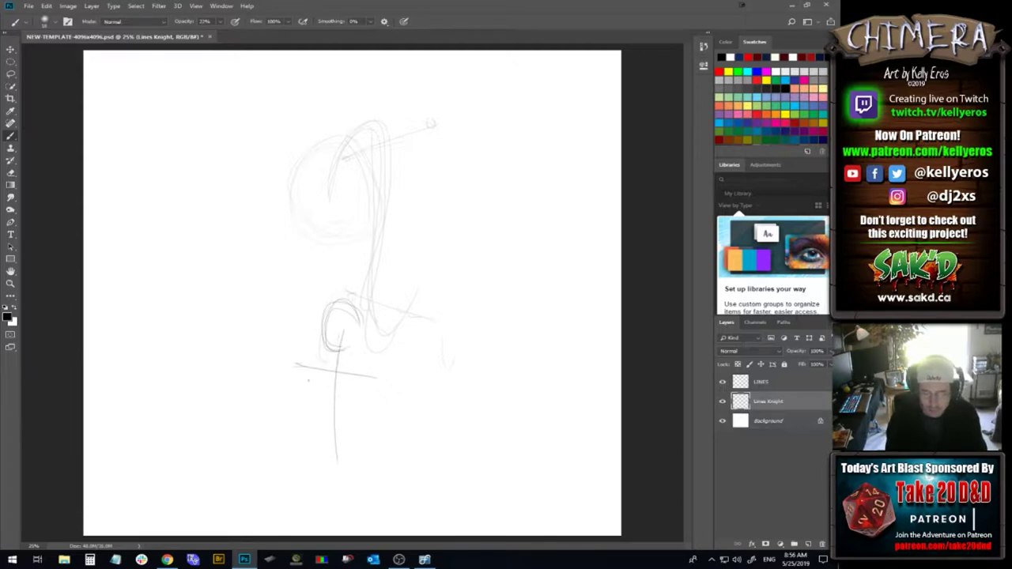
pyautogui.moveTo(341, 335); pyautogui.dragTo(331, 466)
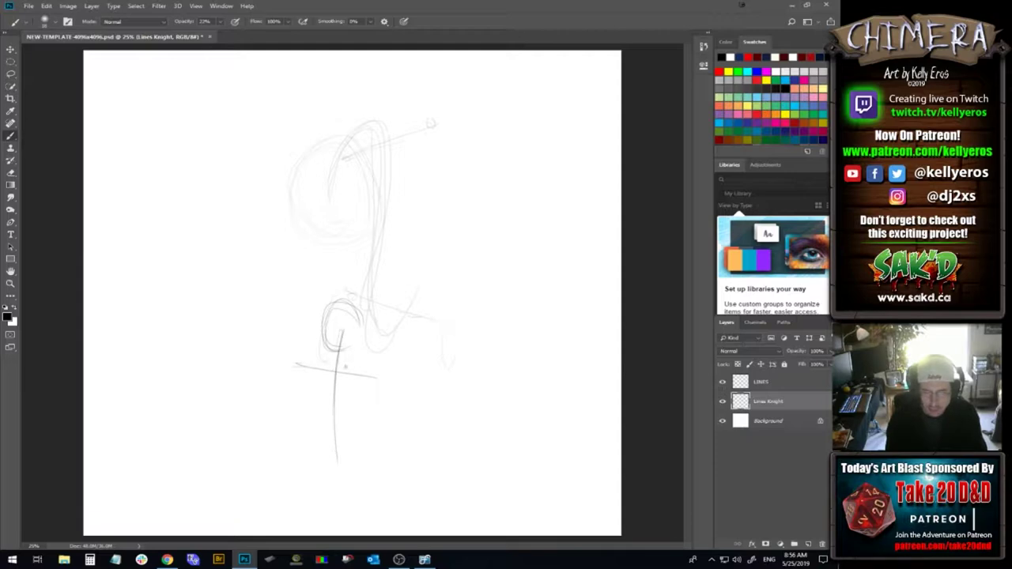
pyautogui.moveTo(338, 332); pyautogui.dragTo(340, 465)
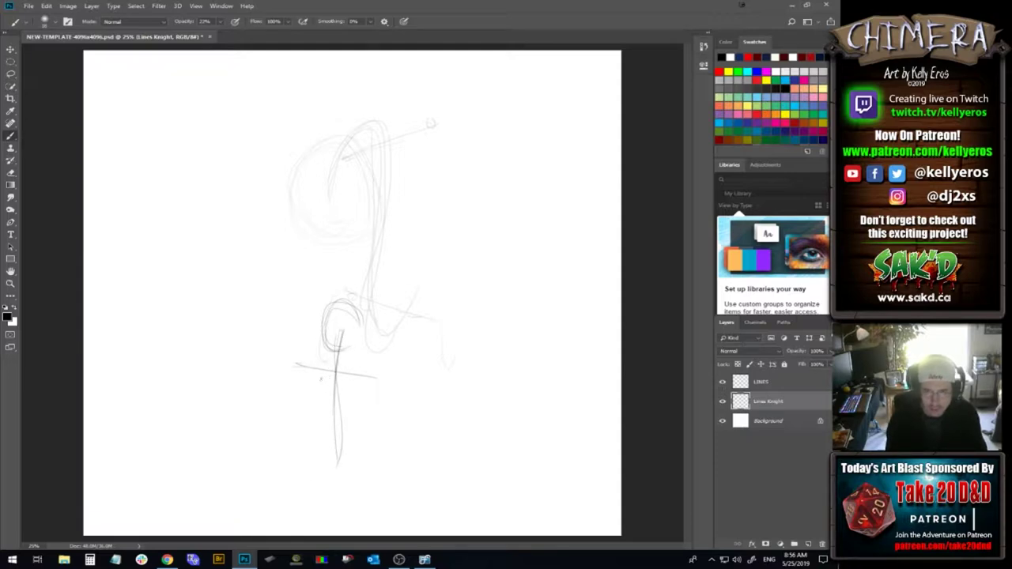
# Reinforce the knight's shoulder line, add round shoulder joints at both ends, and rough in the rib cage around the spine
pyautogui.moveTo(319, 402); pyautogui.dragTo(373, 367)
pyautogui.moveTo(293, 367); pyautogui.dragTo(383, 371)
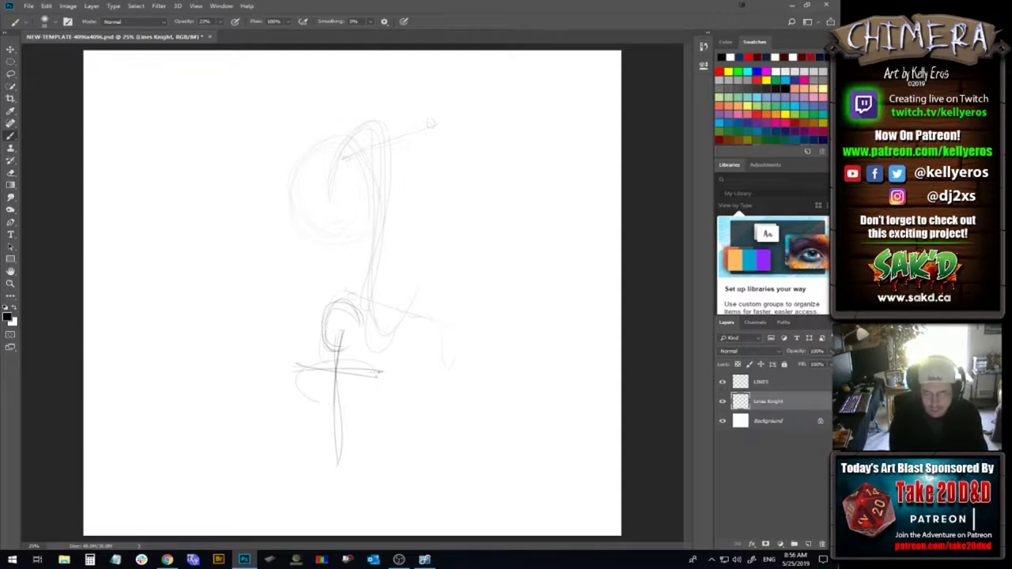
pyautogui.moveTo(297, 384); pyautogui.dragTo(314, 365)
pyautogui.moveTo(381, 386); pyautogui.dragTo(369, 374)
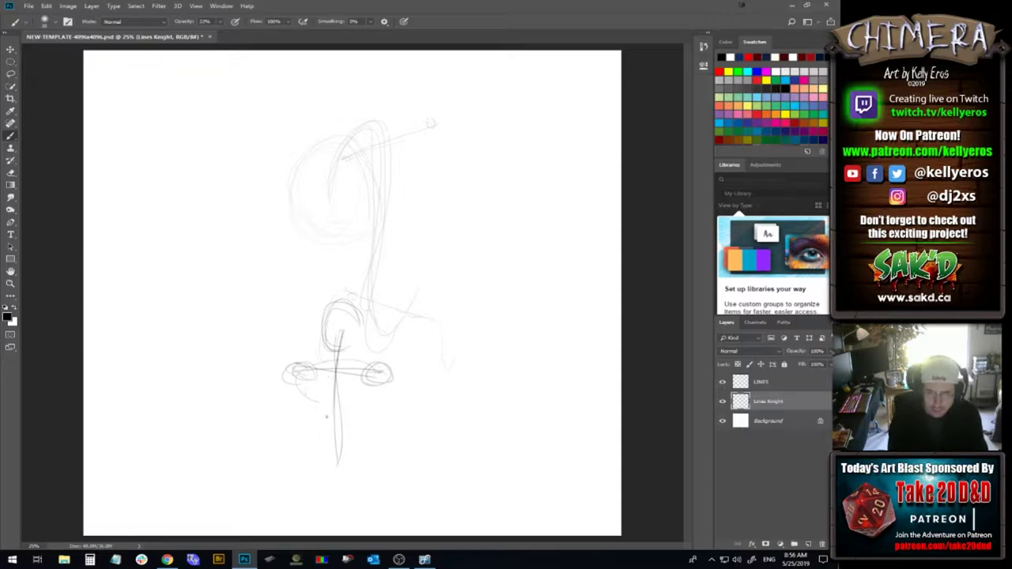
pyautogui.moveTo(344, 355)
pyautogui.mouseDown()
pyautogui.moveTo(319, 431)
pyautogui.moveTo(361, 422)
pyautogui.moveTo(362, 393)
pyautogui.moveTo(307, 391)
pyautogui.moveTo(311, 410)
pyautogui.moveTo(359, 411)
pyautogui.mouseUp()
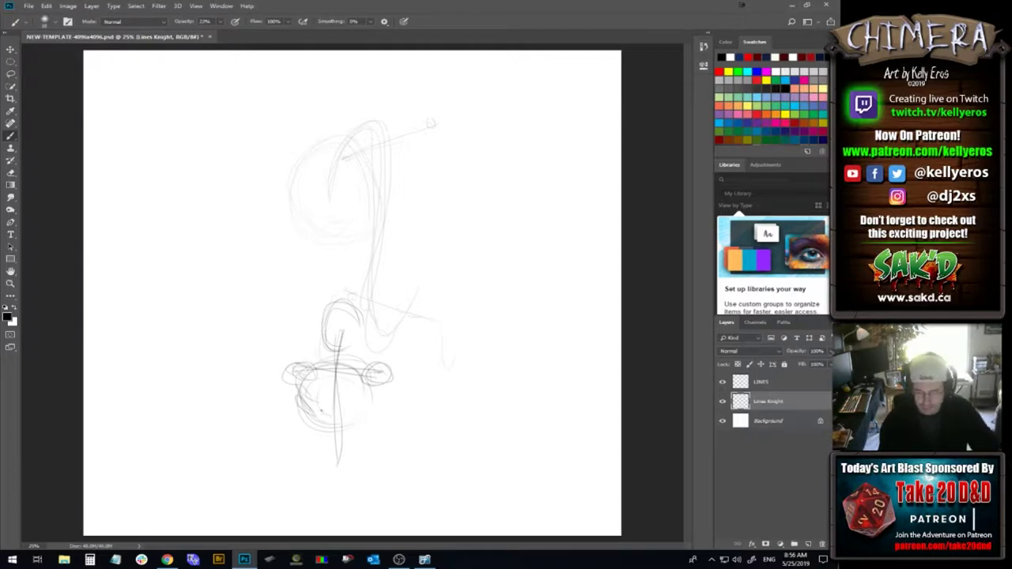
# Scale the LINES and Lines Knight sketches together to about 84% and shift them slightly down and to the right
pyautogui.click(790, 384)
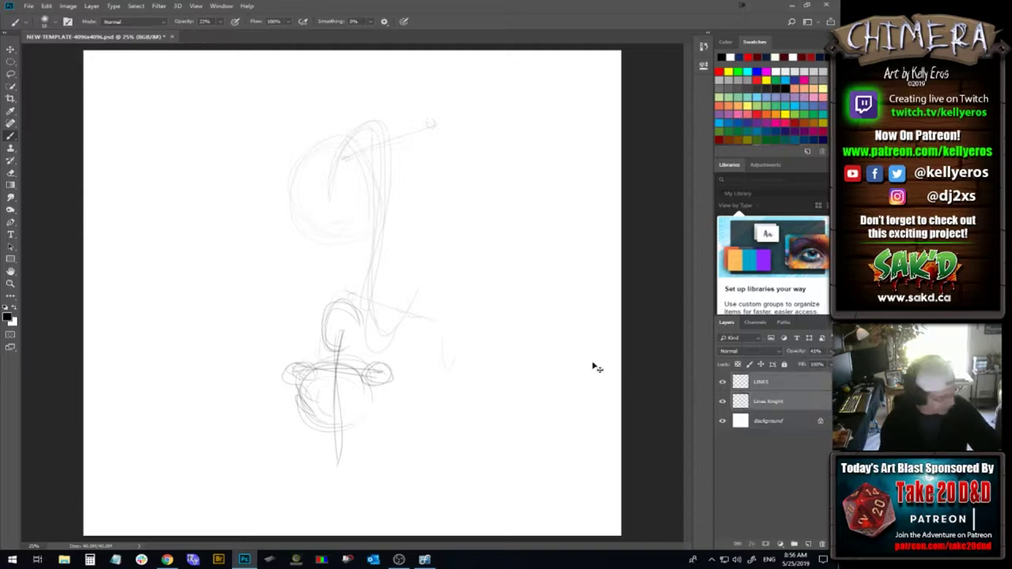
pyautogui.hotkey('ctrl', 't')
pyautogui.moveTo(457, 471)
pyautogui.mouseDown()
pyautogui.moveTo(410, 419)
pyautogui.moveTo(420, 413)
pyautogui.mouseUp()
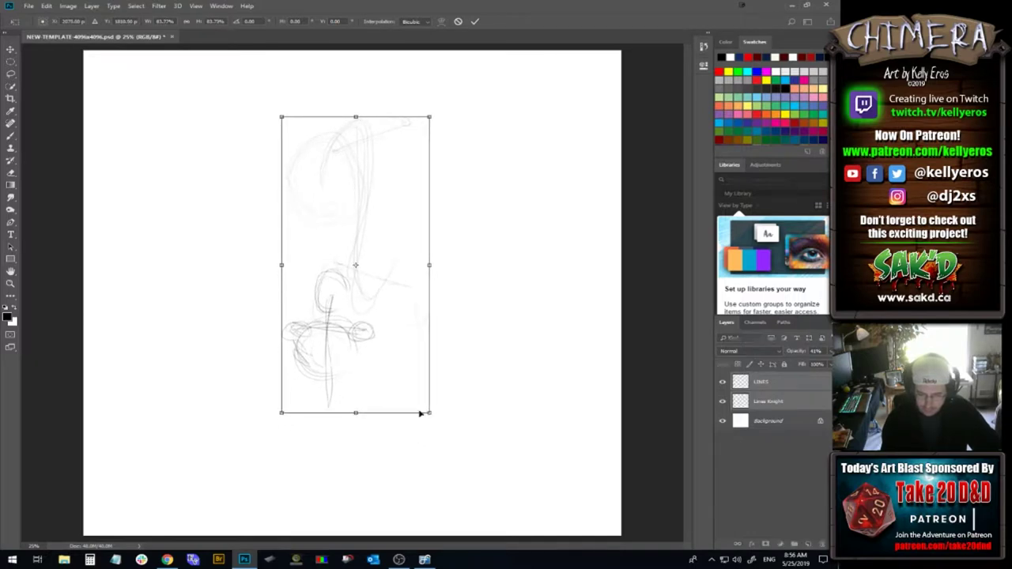
pyautogui.press('Return')
pyautogui.press('v')
pyautogui.moveTo(393, 369)
pyautogui.mouseDown()
pyautogui.moveTo(397, 404)
pyautogui.moveTo(398, 373)
pyautogui.moveTo(405, 381)
pyautogui.mouseUp()
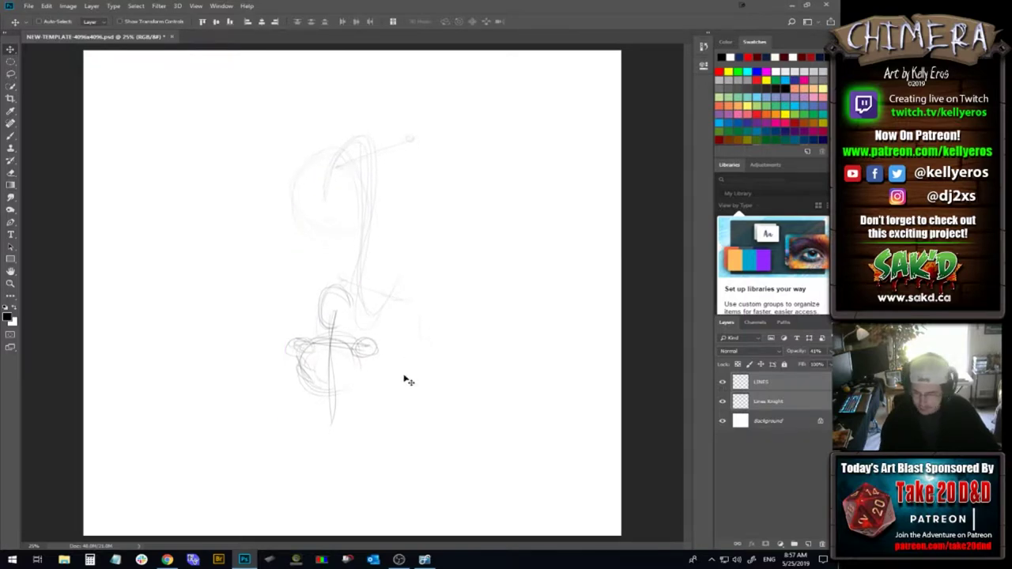
# Shrink the knight sketch on the Lines Knight layer and place it slightly lower and further left of the large figure
pyautogui.click(797, 404)
pyautogui.hotkey('ctrl', 't')
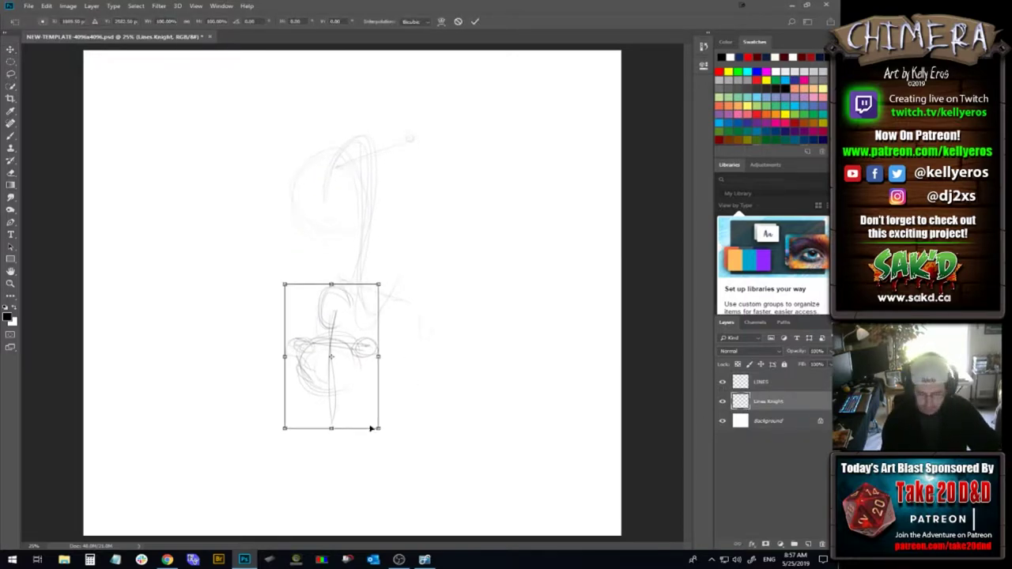
pyautogui.moveTo(379, 427)
pyautogui.mouseDown()
pyautogui.moveTo(357, 407)
pyautogui.moveTo(311, 398)
pyautogui.moveTo(351, 403)
pyautogui.moveTo(316, 397)
pyautogui.moveTo(346, 396)
pyautogui.moveTo(310, 415)
pyautogui.moveTo(326, 404)
pyautogui.mouseUp()
pyautogui.press('Return')
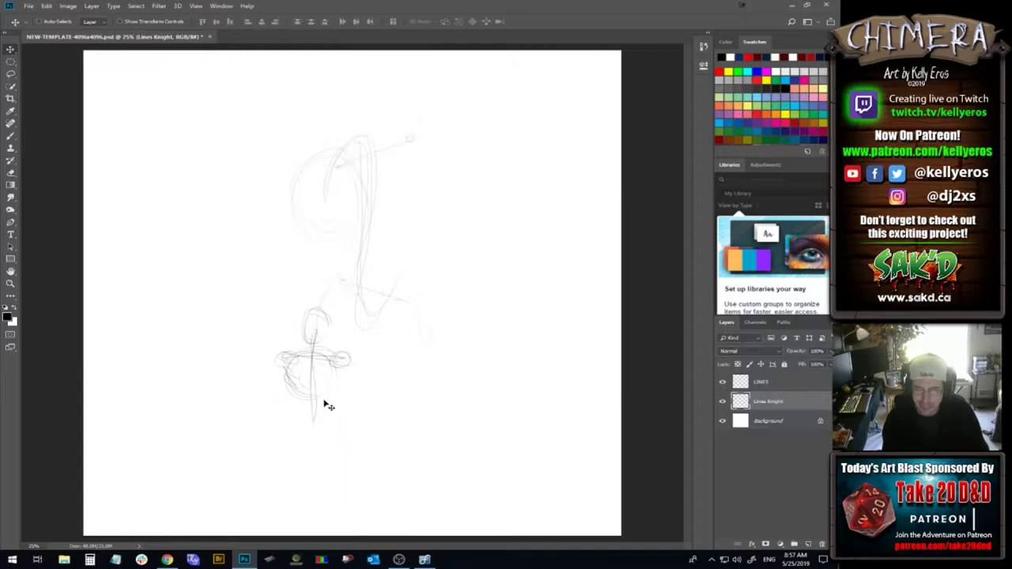
# Sketch the knight's oval pelvis at the base of the spine and an arm with forearm angled down and out to the left
pyautogui.press('b')
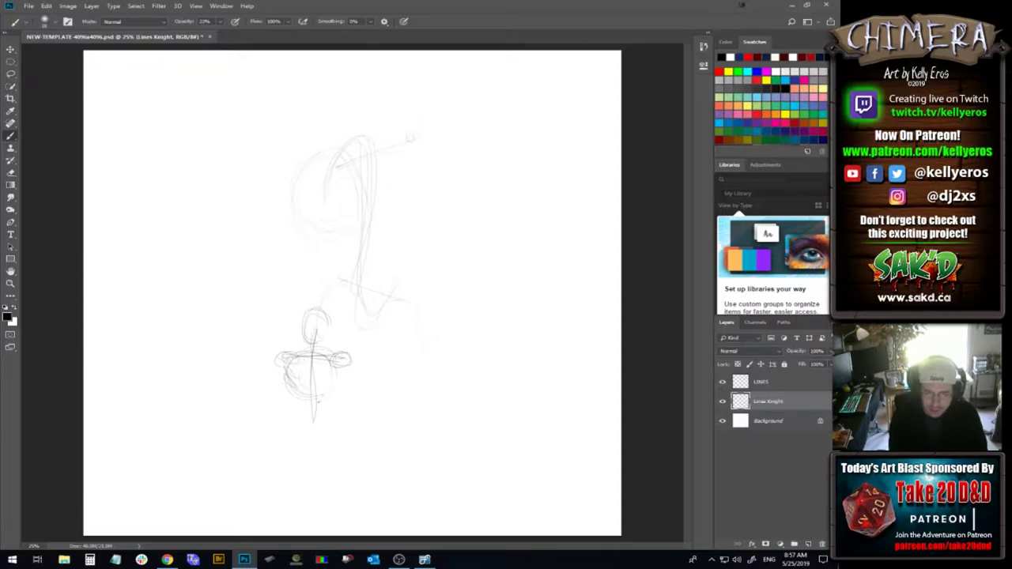
pyautogui.moveTo(299, 423)
pyautogui.mouseDown()
pyautogui.moveTo(337, 425)
pyautogui.moveTo(327, 439)
pyautogui.moveTo(302, 435)
pyautogui.mouseUp()
pyautogui.hotkey('ctrl', 'z')
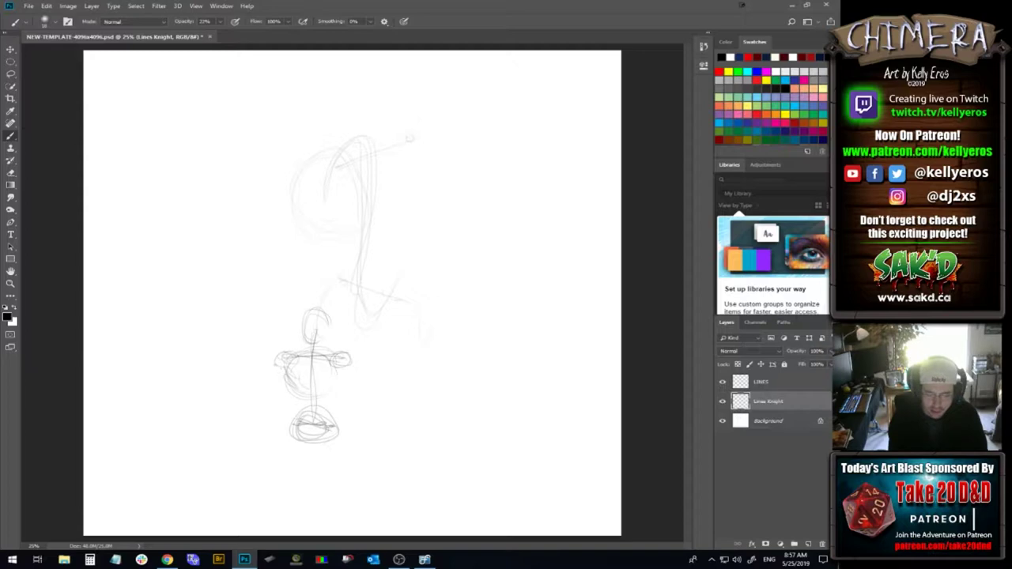
pyautogui.moveTo(283, 365); pyautogui.dragTo(255, 392)
pyautogui.moveTo(240, 408); pyautogui.dragTo(253, 396)
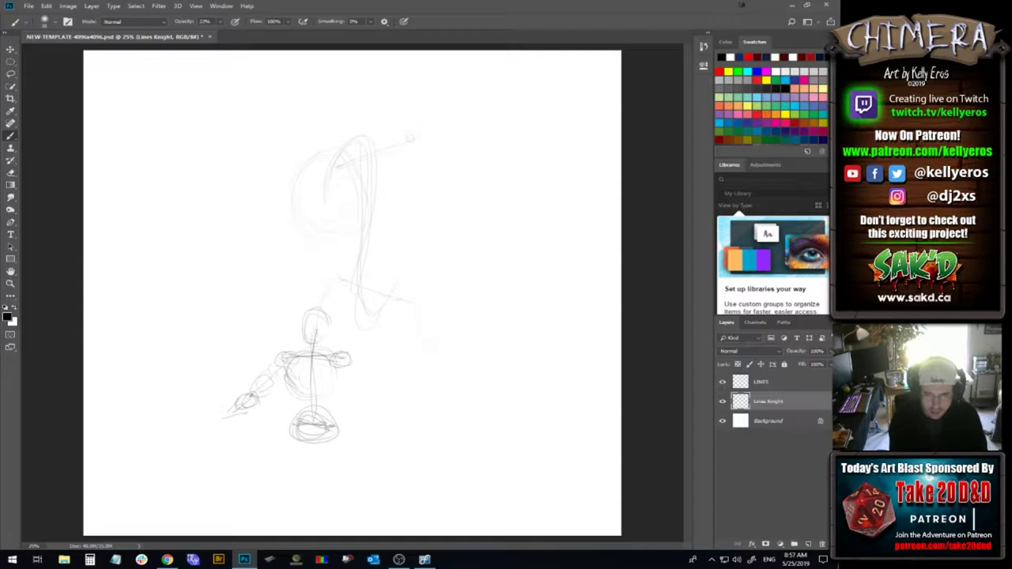
pyautogui.moveTo(270, 373); pyautogui.dragTo(291, 357)
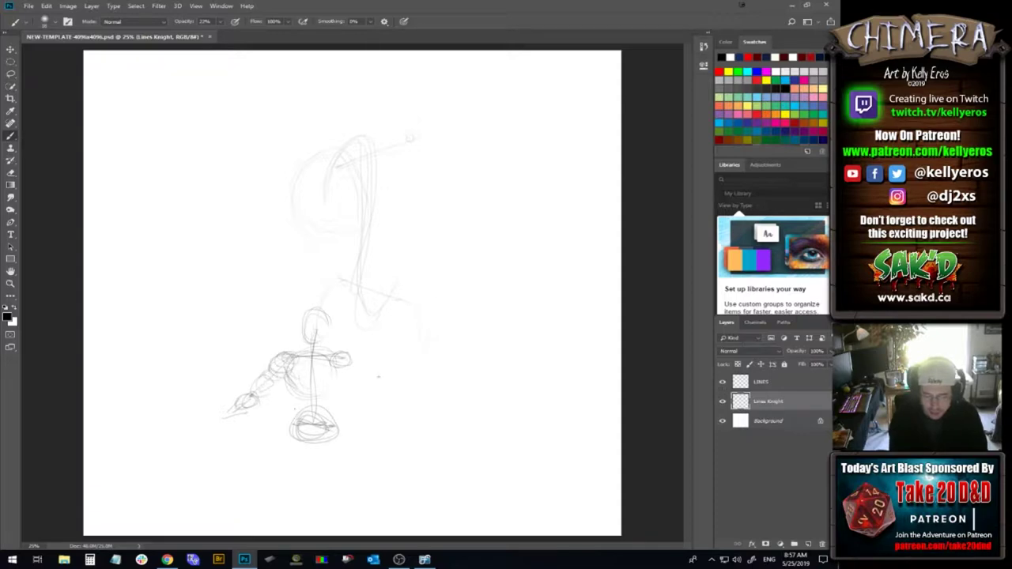
# Round out the knight's head and neck, then sketch the other arm down to a fist gripping a long, upright sword
pyautogui.moveTo(304, 311); pyautogui.dragTo(302, 339)
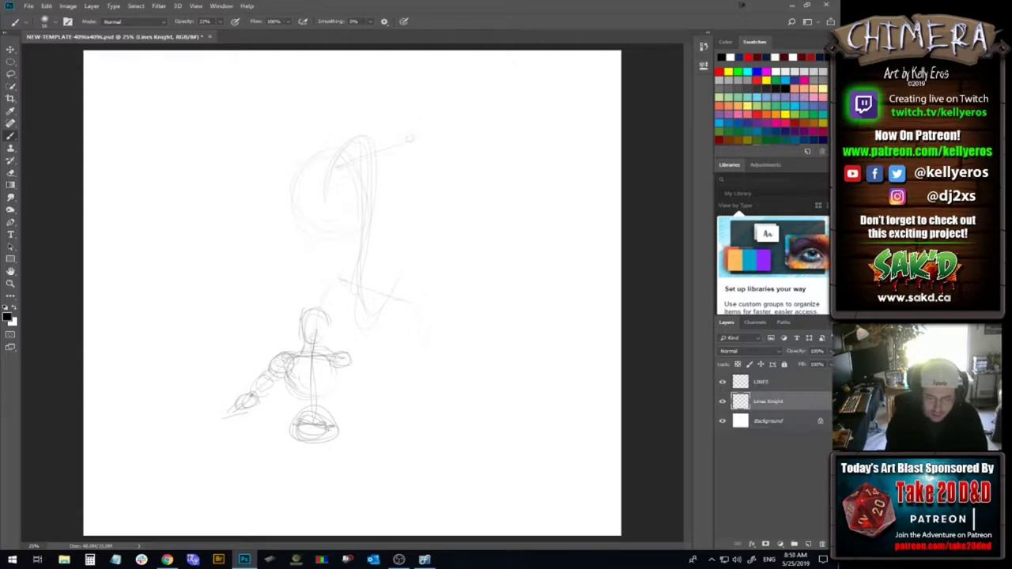
pyautogui.moveTo(301, 322)
pyautogui.mouseDown()
pyautogui.moveTo(302, 340)
pyautogui.moveTo(327, 334)
pyautogui.mouseUp()
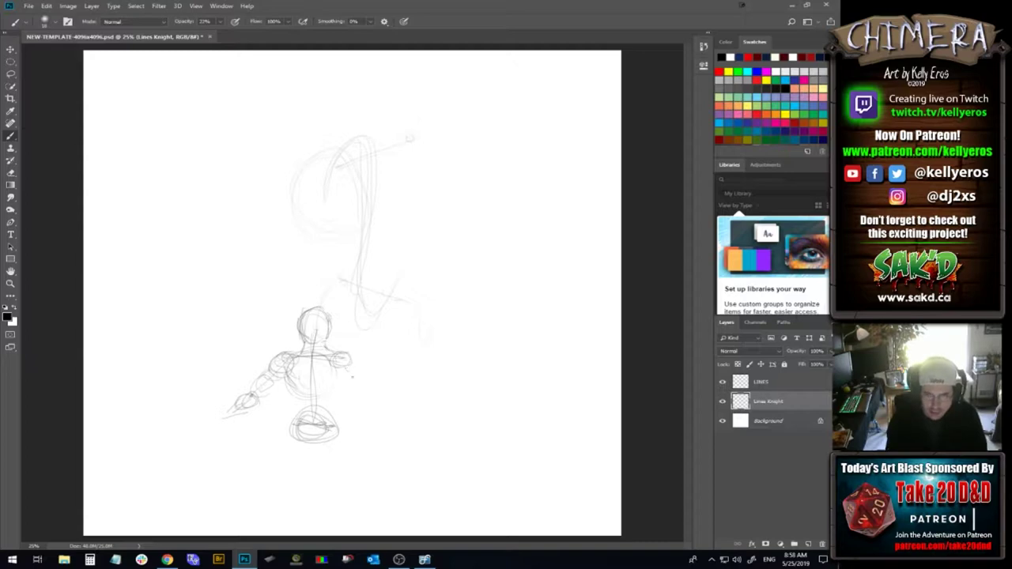
pyautogui.moveTo(340, 361); pyautogui.dragTo(354, 383)
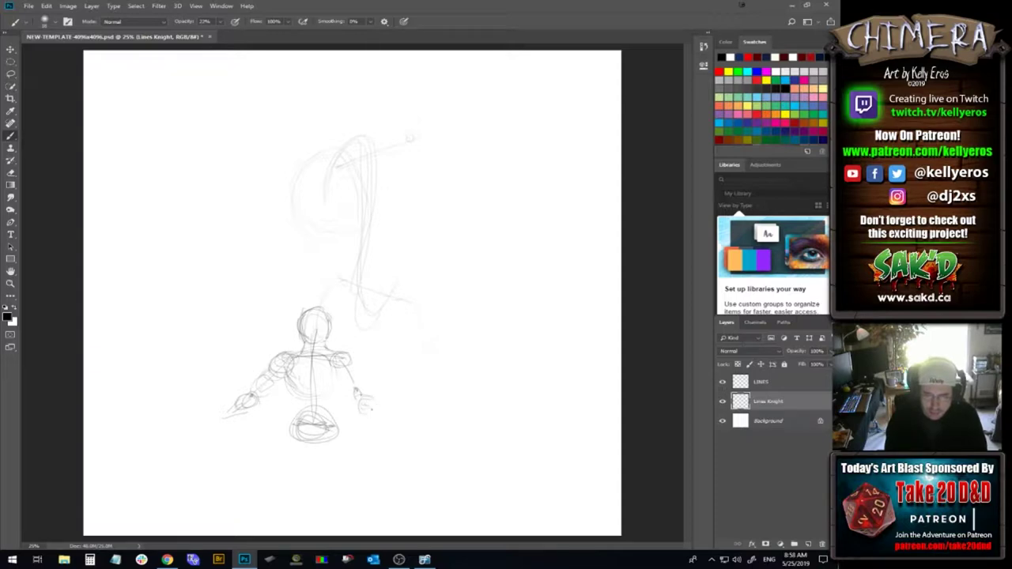
pyautogui.moveTo(380, 406)
pyautogui.mouseDown()
pyautogui.moveTo(370, 393)
pyautogui.moveTo(383, 411)
pyautogui.mouseUp()
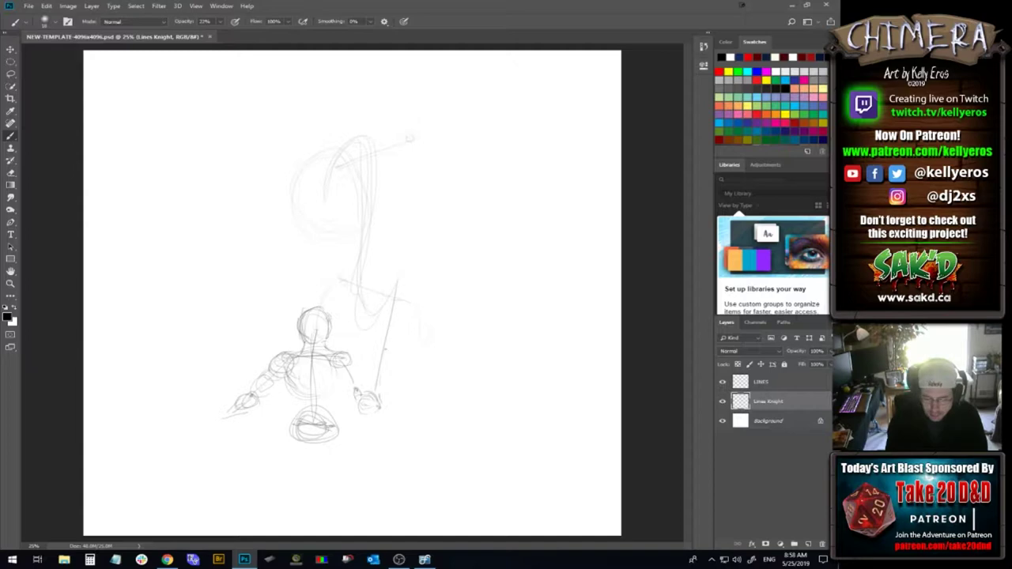
pyautogui.moveTo(397, 281); pyautogui.dragTo(391, 313)
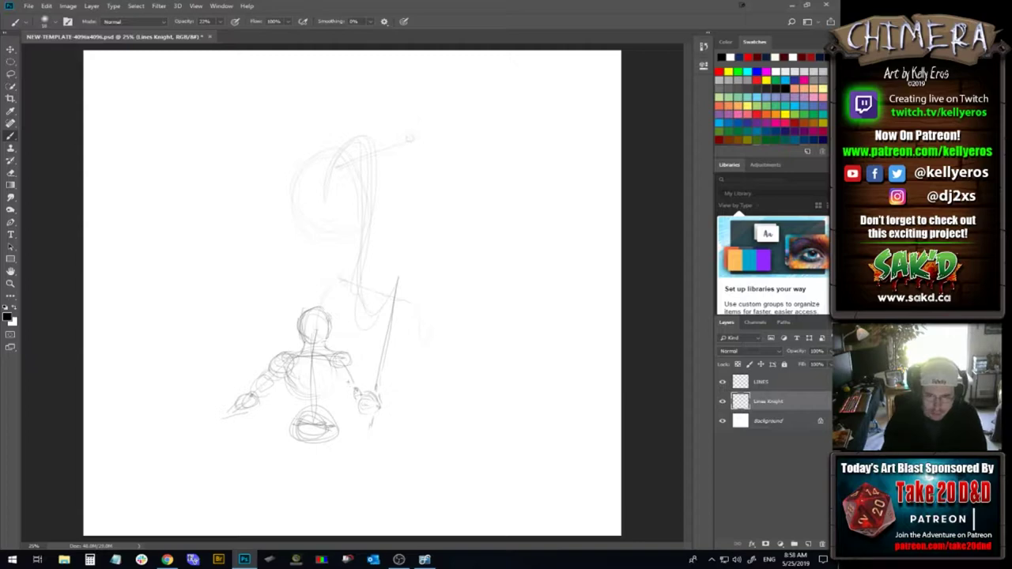
pyautogui.moveTo(339, 368)
pyautogui.mouseDown()
pyautogui.moveTo(346, 379)
pyautogui.moveTo(352, 370)
pyautogui.moveTo(363, 394)
pyautogui.mouseUp()
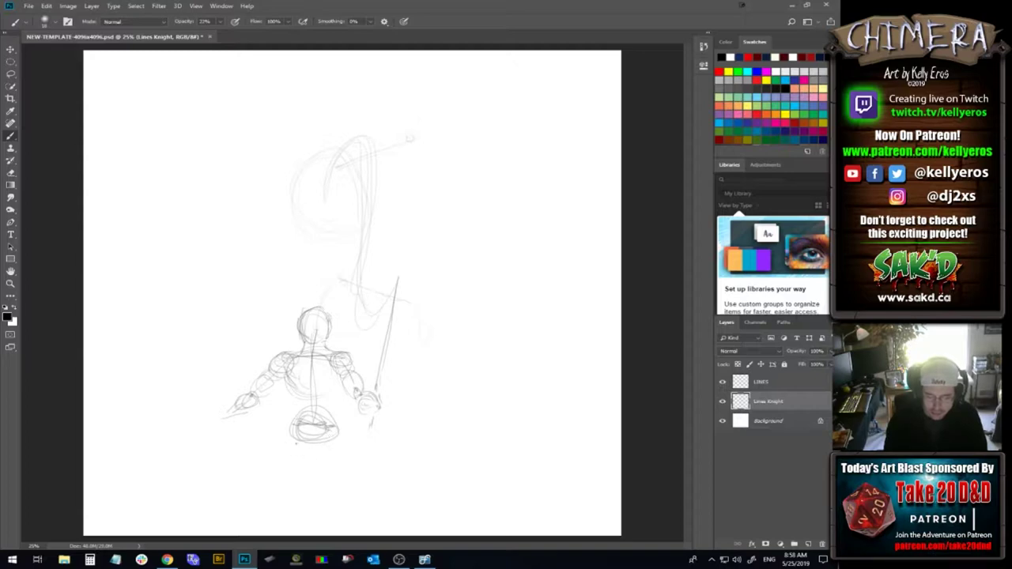
# Rough in both of the knight's legs below the pelvis, with thigh shapes, oval knees and short shin lines
pyautogui.moveTo(290, 441); pyautogui.dragTo(279, 478)
pyautogui.moveTo(286, 435); pyautogui.dragTo(275, 470)
pyautogui.moveTo(292, 414); pyautogui.dragTo(310, 440)
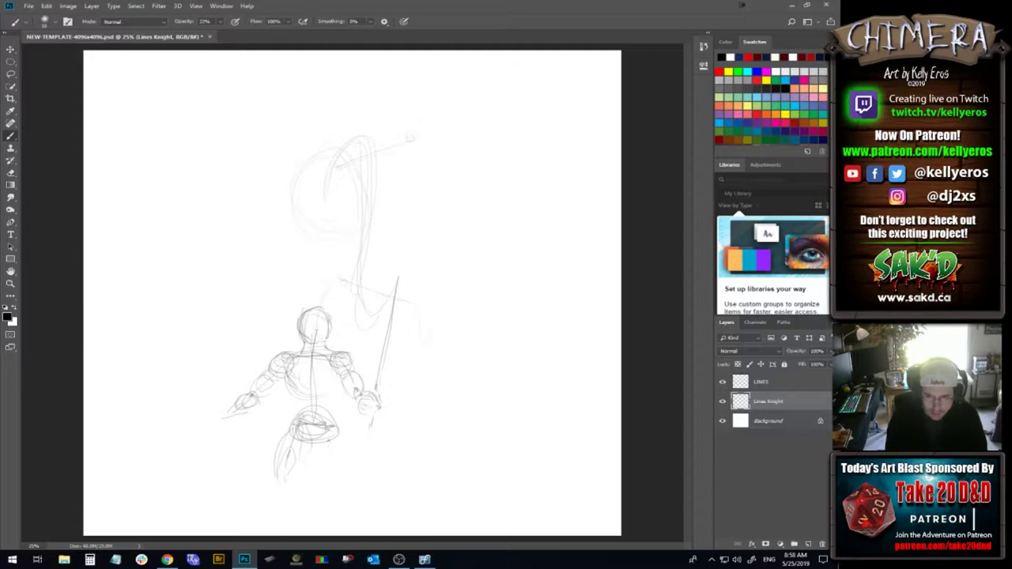
pyautogui.moveTo(316, 431); pyautogui.dragTo(324, 447)
pyautogui.moveTo(275, 495); pyautogui.dragTo(268, 504)
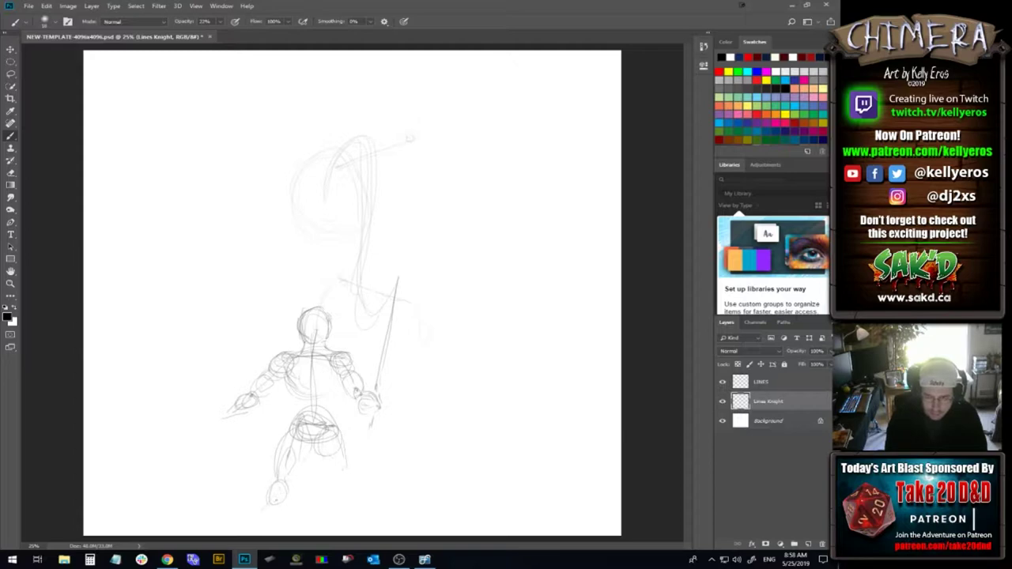
pyautogui.moveTo(276, 498); pyautogui.dragTo(266, 529)
pyautogui.moveTo(351, 477); pyautogui.dragTo(343, 500)
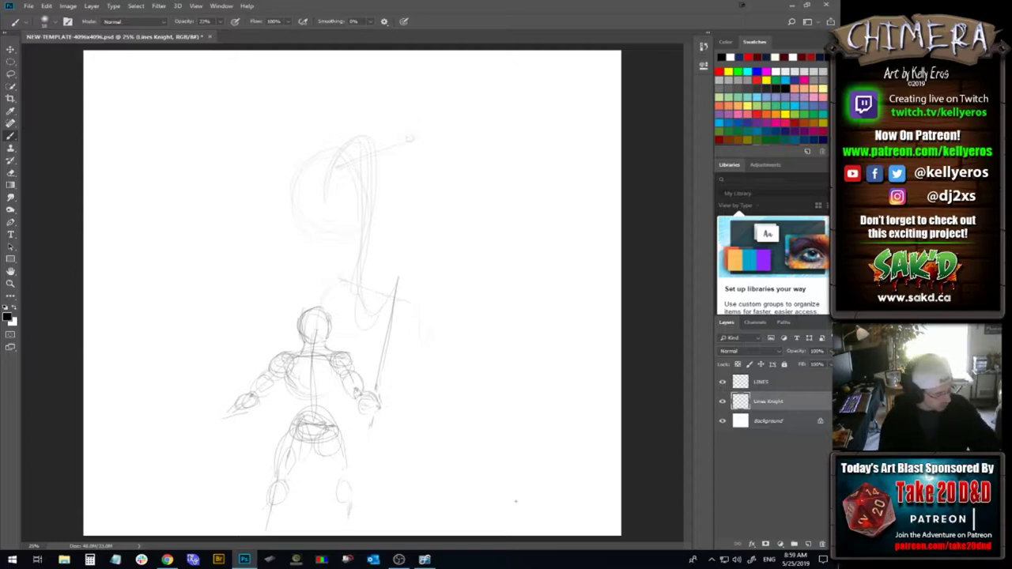
# Scale down the knight sketch on the Lines Knight layer and shift it up and left to leave room for the feet
pyautogui.hotkey('ctrl', 't')
pyautogui.moveTo(402, 532)
pyautogui.mouseDown()
pyautogui.moveTo(374, 510)
pyautogui.moveTo(369, 488)
pyautogui.moveTo(351, 490)
pyautogui.moveTo(362, 481)
pyautogui.mouseUp()
pyautogui.press('Return')
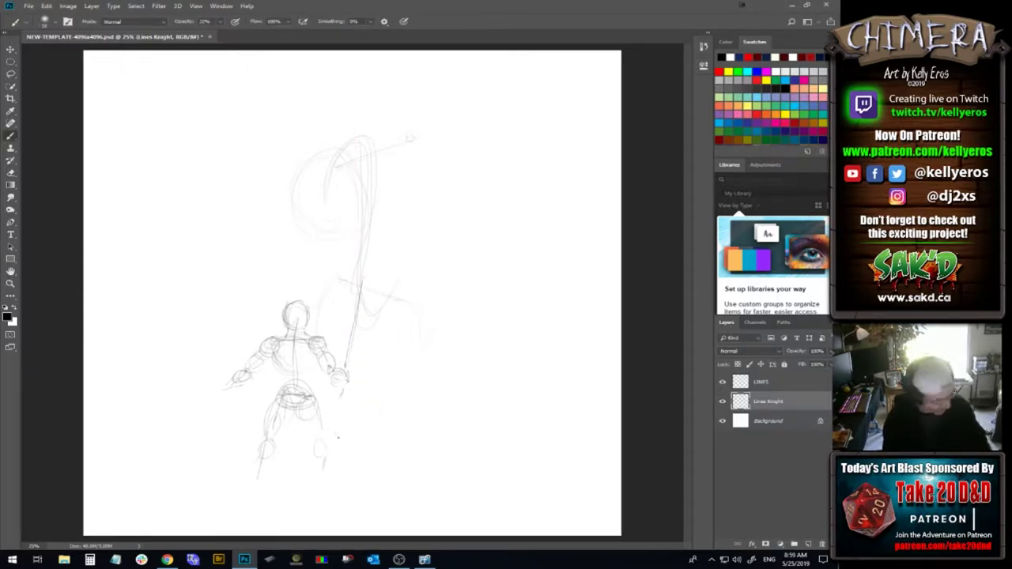
pyautogui.press('v')
pyautogui.moveTo(323, 440)
pyautogui.mouseDown()
pyautogui.moveTo(332, 450)
pyautogui.moveTo(328, 440)
pyautogui.mouseUp()
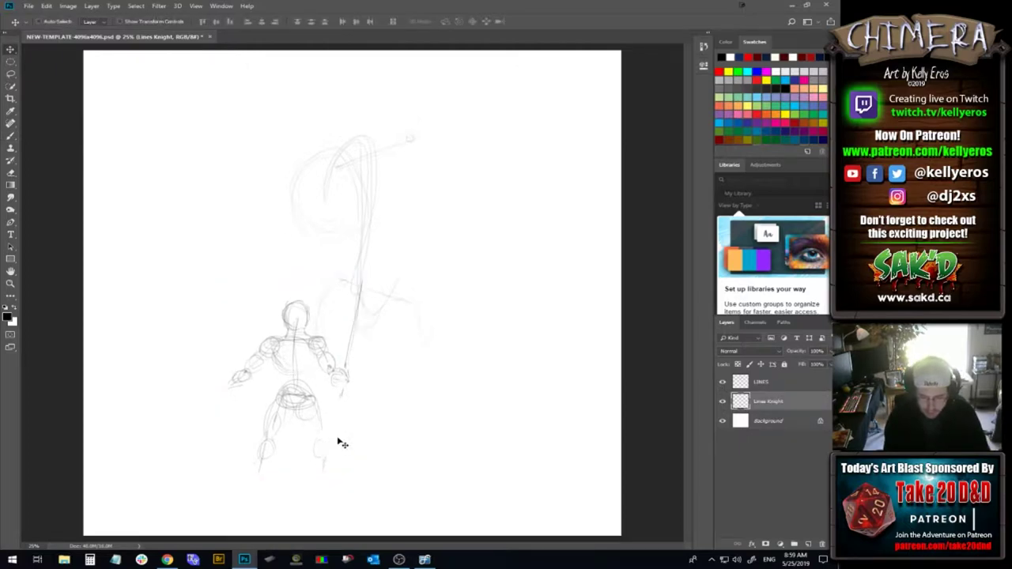
# Brush in the knight's waist contours, fill out the thighs and calves, and add the foot of the leg on the shield-arm side
pyautogui.press('b')
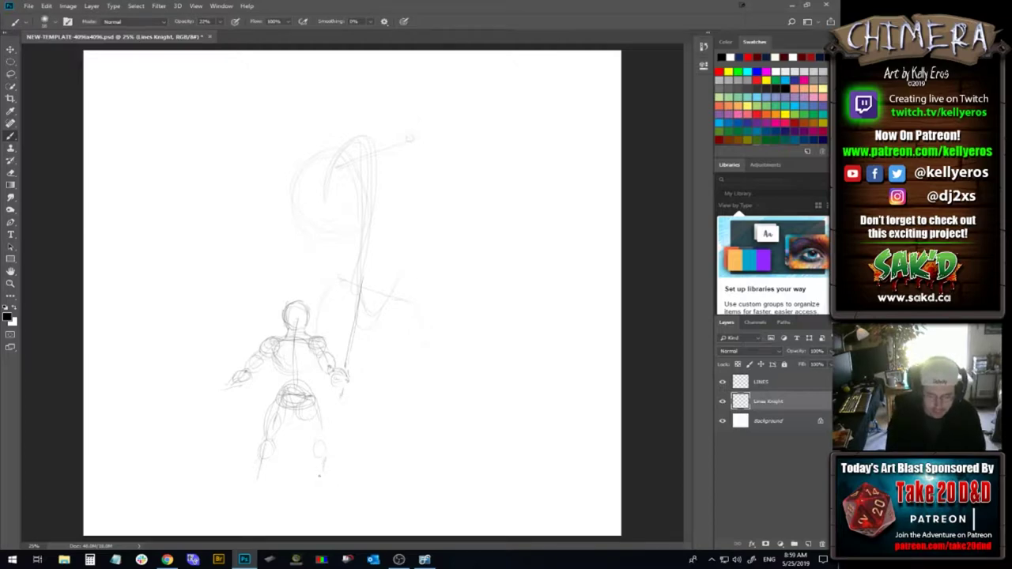
pyautogui.moveTo(315, 462); pyautogui.dragTo(328, 479)
pyautogui.moveTo(321, 408); pyautogui.dragTo(323, 433)
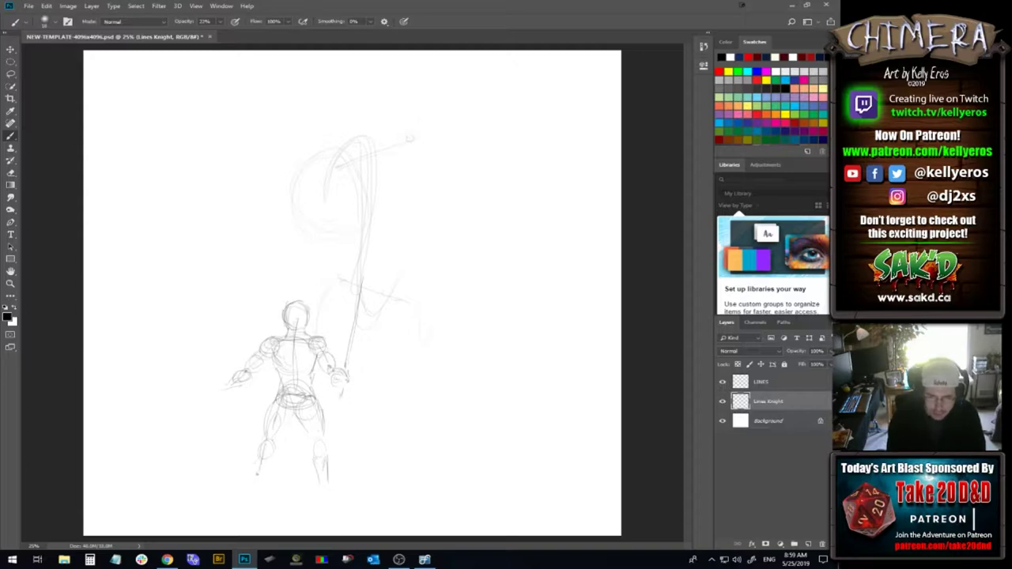
pyautogui.moveTo(248, 498)
pyautogui.mouseDown()
pyautogui.moveTo(261, 490)
pyautogui.moveTo(262, 501)
pyautogui.moveTo(246, 490)
pyautogui.moveTo(262, 478)
pyautogui.mouseUp()
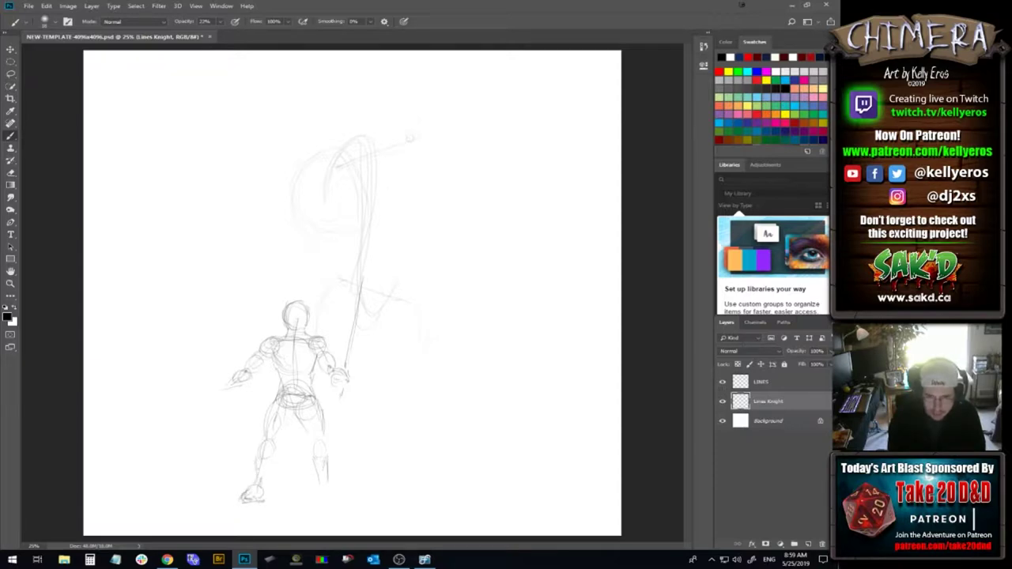
pyautogui.moveTo(276, 444)
pyautogui.mouseDown()
pyautogui.moveTo(264, 482)
pyautogui.moveTo(245, 495)
pyautogui.mouseUp()
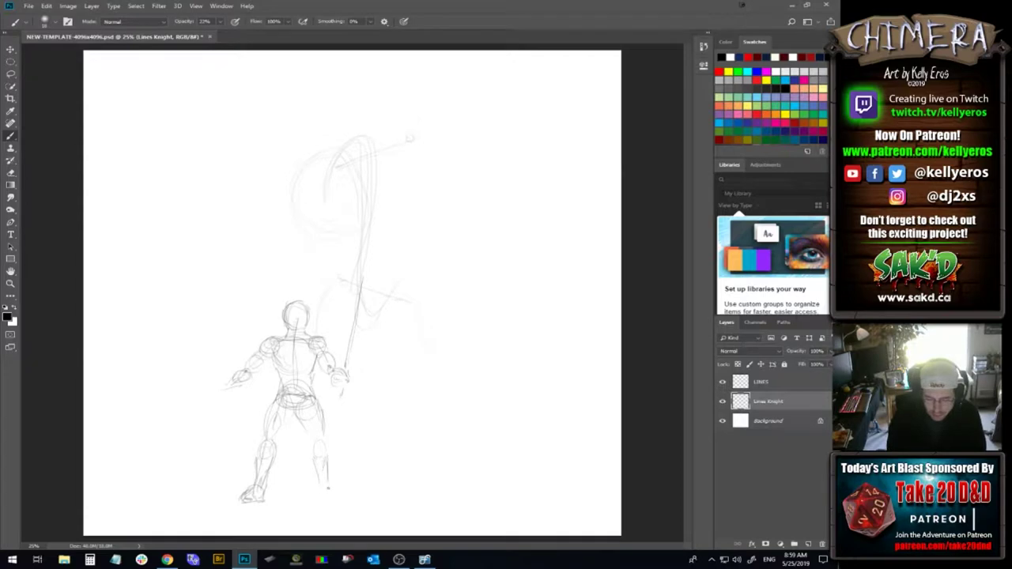
# Sketch the foot on the sword-arm side and rework the opposite foot into a smaller shape
pyautogui.moveTo(330, 504); pyautogui.dragTo(326, 501)
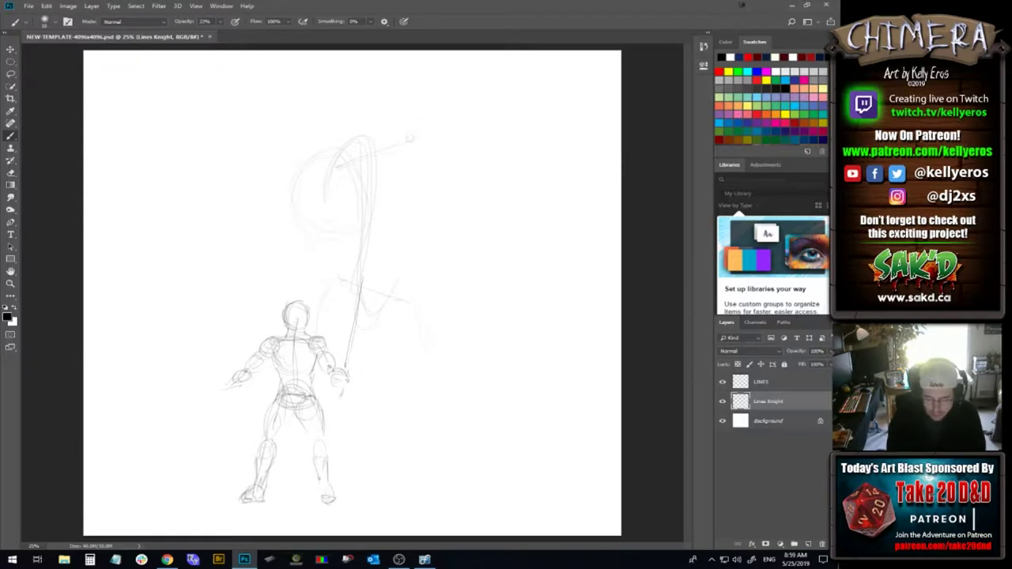
pyautogui.moveTo(328, 501); pyautogui.dragTo(338, 505)
pyautogui.moveTo(335, 487); pyautogui.dragTo(338, 498)
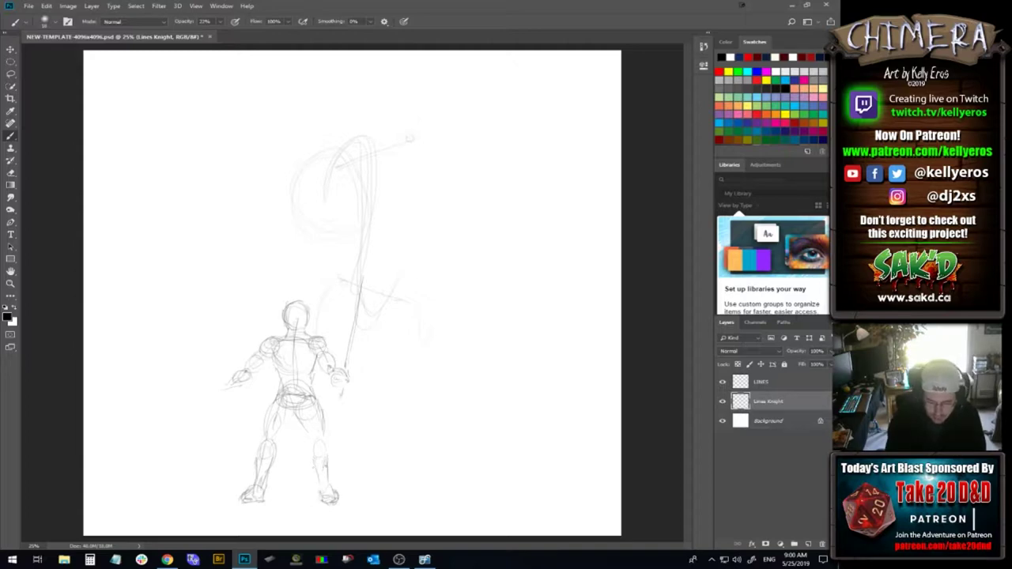
pyautogui.moveTo(239, 497)
pyautogui.mouseDown()
pyautogui.moveTo(243, 489)
pyautogui.moveTo(261, 505)
pyautogui.mouseUp()
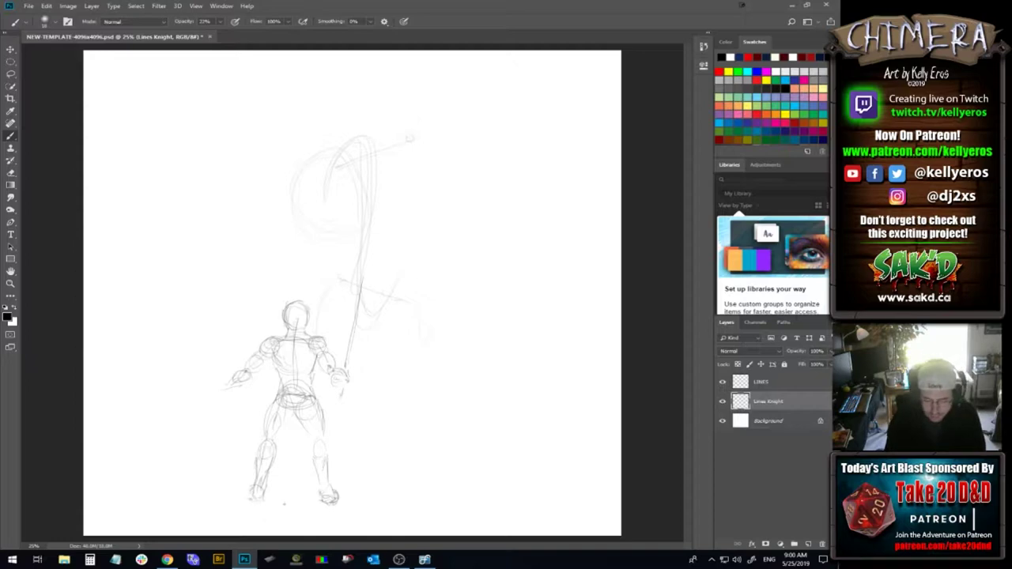
pyautogui.moveTo(242, 495); pyautogui.dragTo(258, 503)
# Define the inner thigh of the sword-side leg, undo that side's foot and redraw it smaller and higher
pyautogui.moveTo(305, 428)
pyautogui.mouseDown()
pyautogui.moveTo(314, 443)
pyautogui.moveTo(312, 435)
pyautogui.mouseUp()
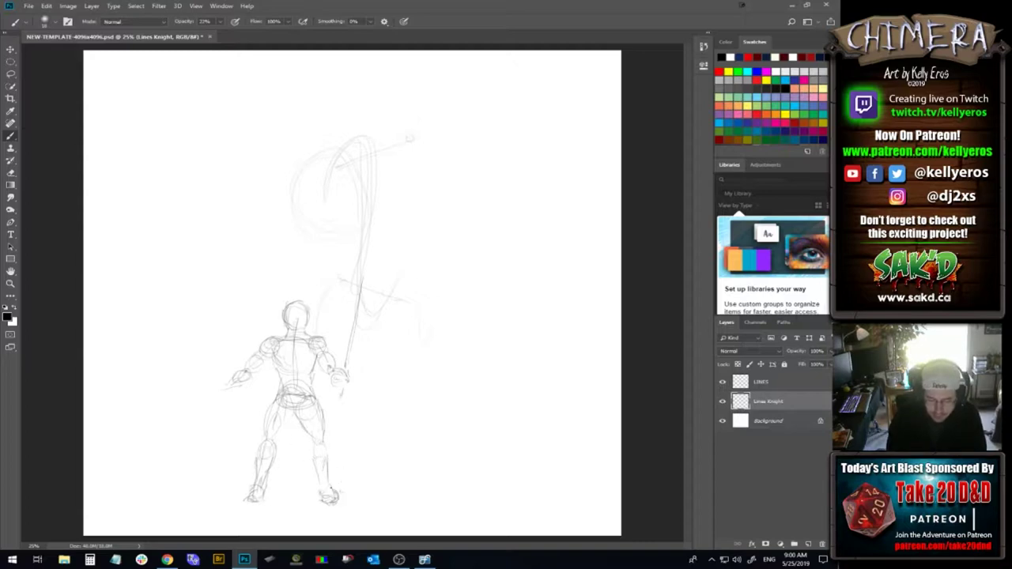
pyautogui.moveTo(319, 498)
pyautogui.mouseDown()
pyautogui.moveTo(347, 495)
pyautogui.moveTo(333, 503)
pyautogui.mouseUp()
pyautogui.hotkey('ctrl', 'alt', 'z')
pyautogui.hotkey('ctrl', 'alt', 'z')
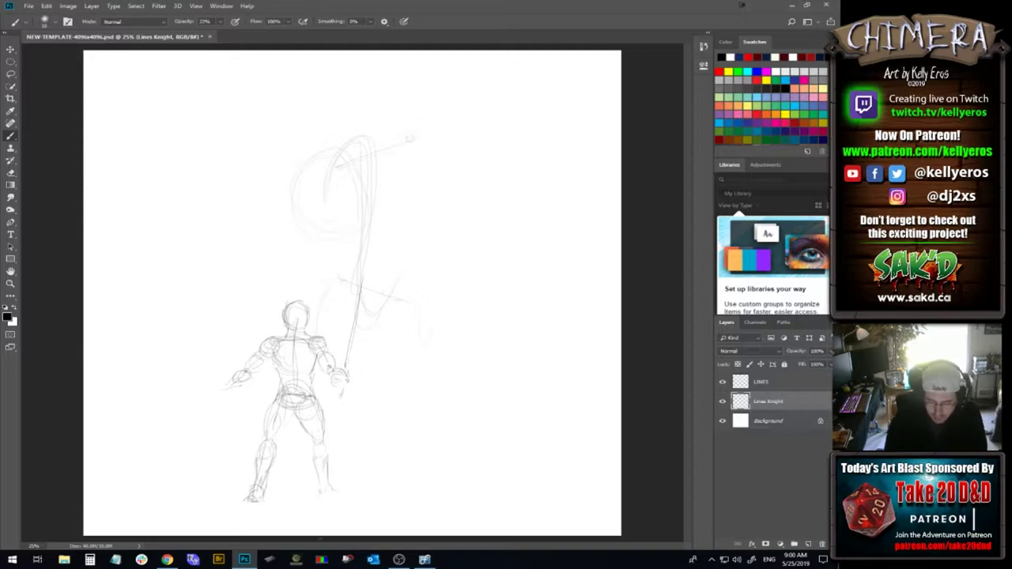
pyautogui.moveTo(318, 495); pyautogui.dragTo(337, 492)
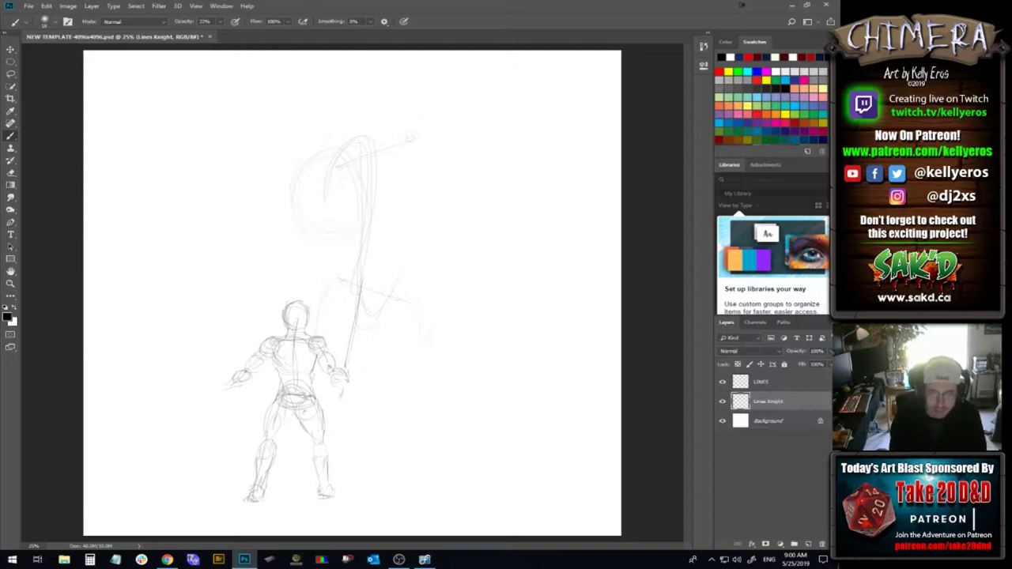
# Add a hem across the knight's upper thighs, a long scabbard shape beside the left leg, and a curved belt line
pyautogui.moveTo(286, 416); pyautogui.dragTo(308, 417)
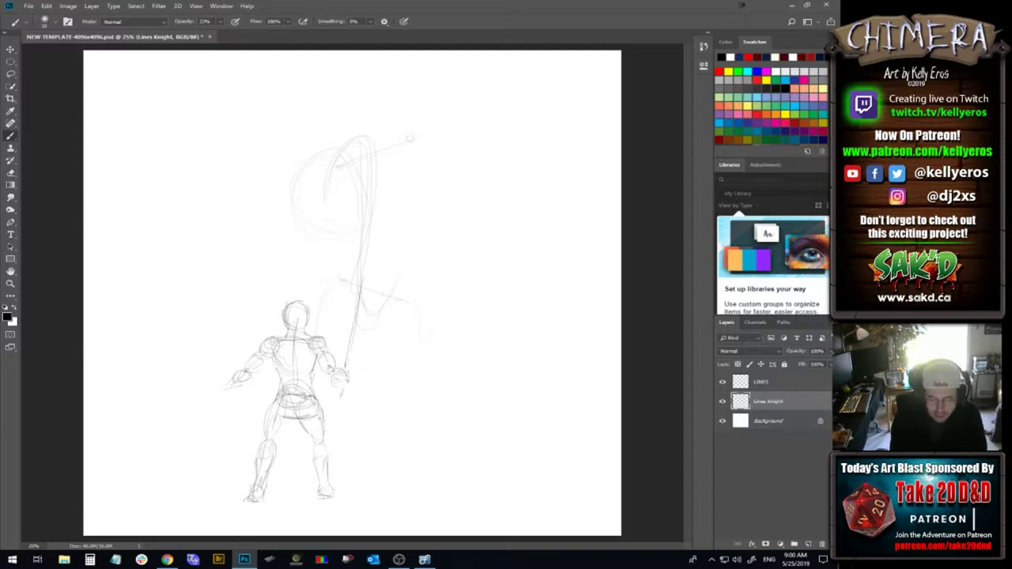
pyautogui.moveTo(288, 415); pyautogui.dragTo(278, 437)
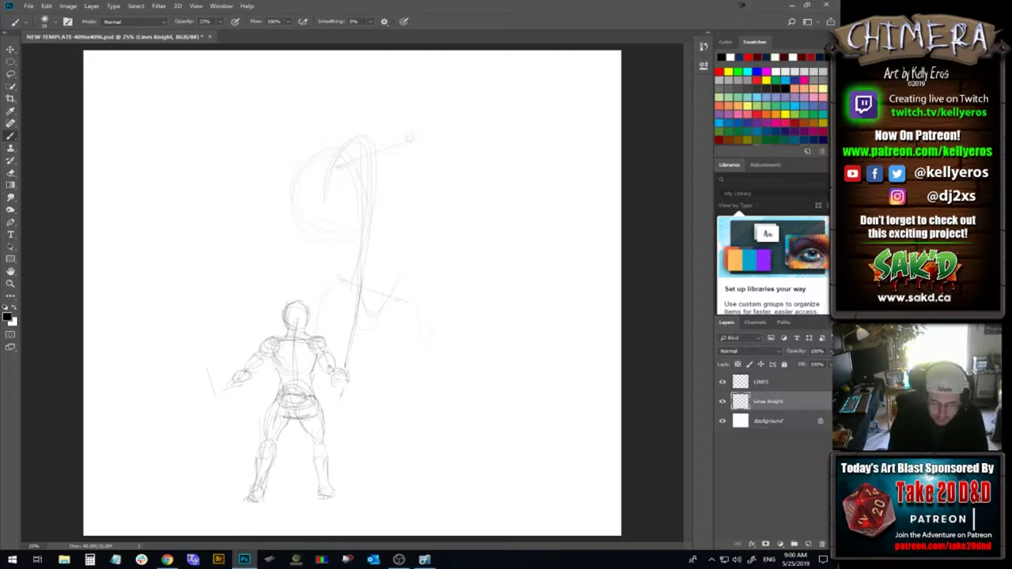
pyautogui.moveTo(264, 411)
pyautogui.mouseDown()
pyautogui.moveTo(258, 486)
pyautogui.moveTo(262, 413)
pyautogui.mouseUp()
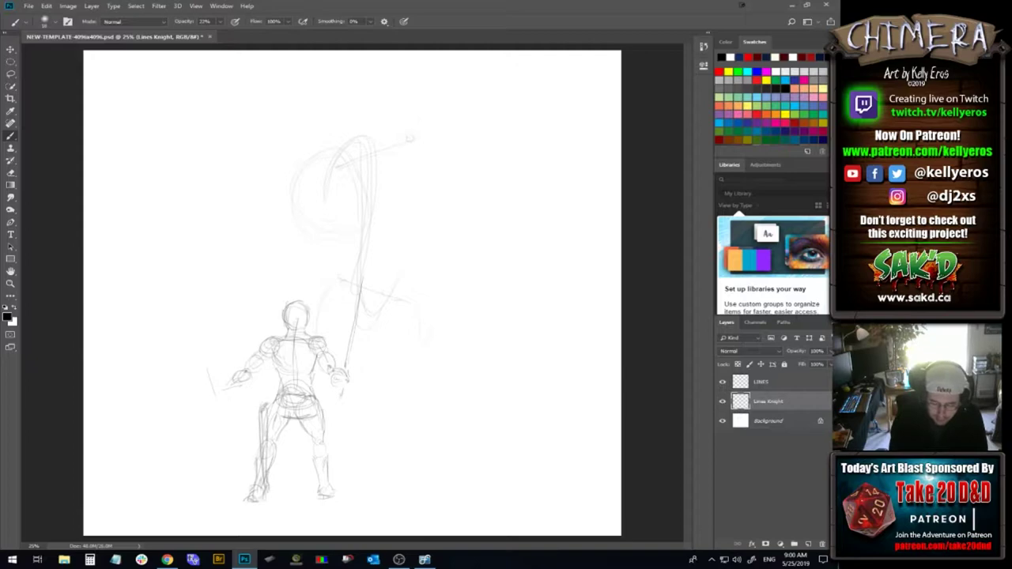
pyautogui.moveTo(294, 385); pyautogui.dragTo(275, 399)
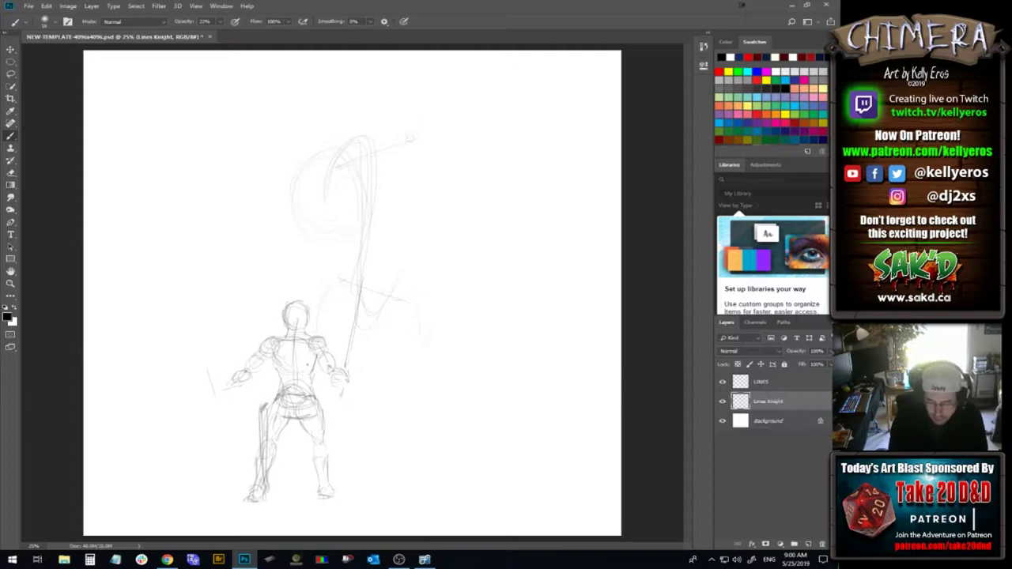
# Draw tapering armor lines down the knight's back, build up the shoulder plates, and darken the outer right thigh
pyautogui.moveTo(282, 340); pyautogui.dragTo(297, 380)
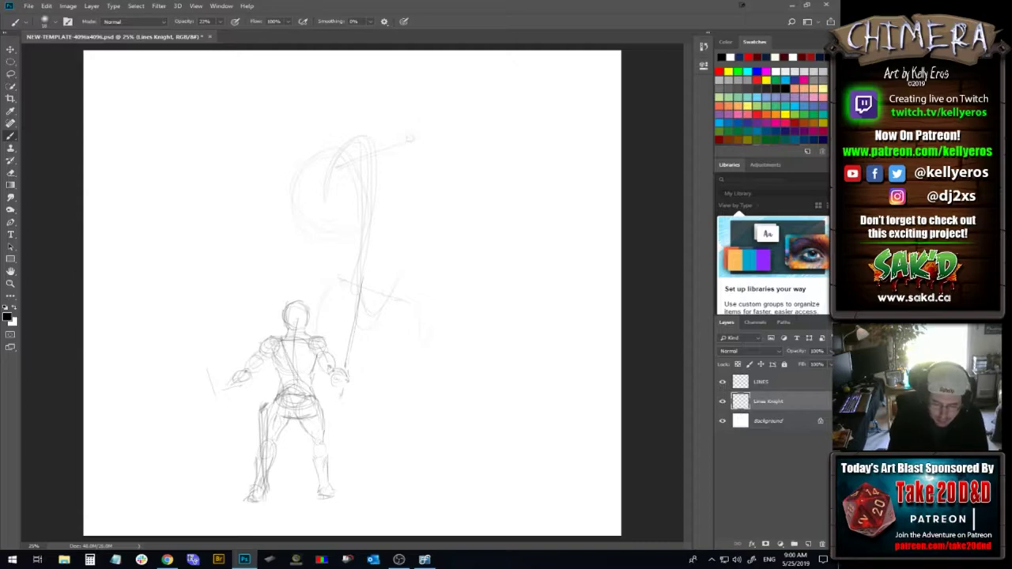
pyautogui.moveTo(273, 344)
pyautogui.mouseDown()
pyautogui.moveTo(266, 350)
pyautogui.moveTo(329, 346)
pyautogui.moveTo(275, 375)
pyautogui.moveTo(324, 375)
pyautogui.moveTo(290, 367)
pyautogui.moveTo(293, 378)
pyautogui.moveTo(303, 372)
pyautogui.moveTo(282, 398)
pyautogui.mouseUp()
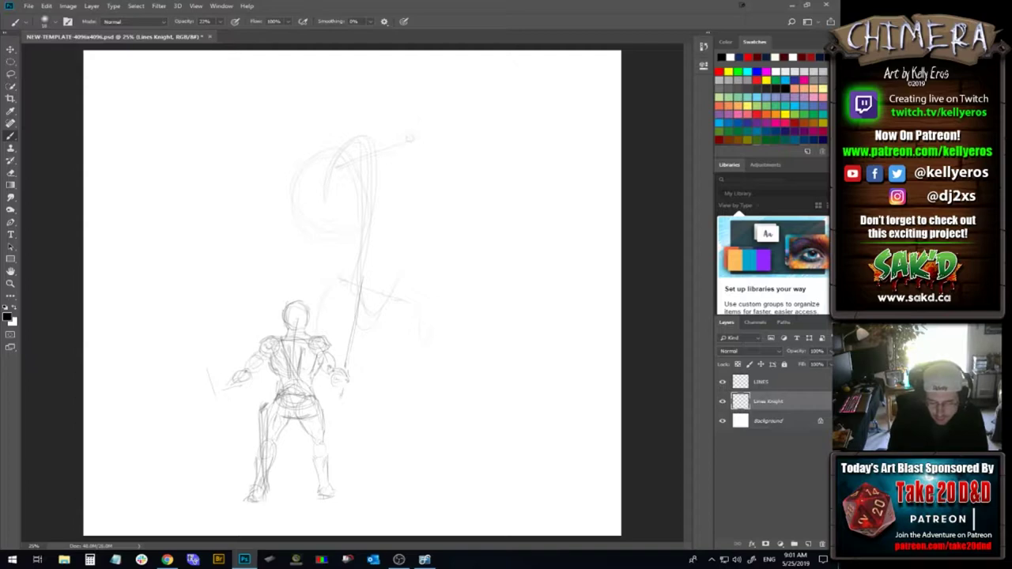
pyautogui.moveTo(316, 426); pyautogui.dragTo(324, 427)
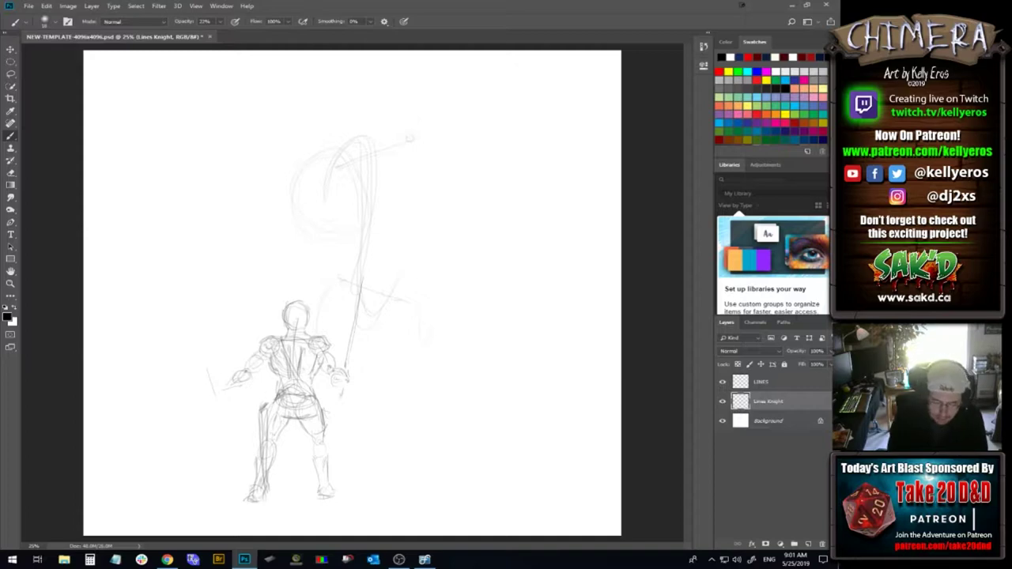
# Sketch a large curved shield tapering to a lower point around the knight's outstretched left forearm
pyautogui.moveTo(210, 370); pyautogui.dragTo(234, 426)
pyautogui.moveTo(212, 370)
pyautogui.mouseDown()
pyautogui.moveTo(233, 346)
pyautogui.moveTo(253, 416)
pyautogui.mouseUp()
pyautogui.moveTo(215, 386); pyautogui.dragTo(241, 429)
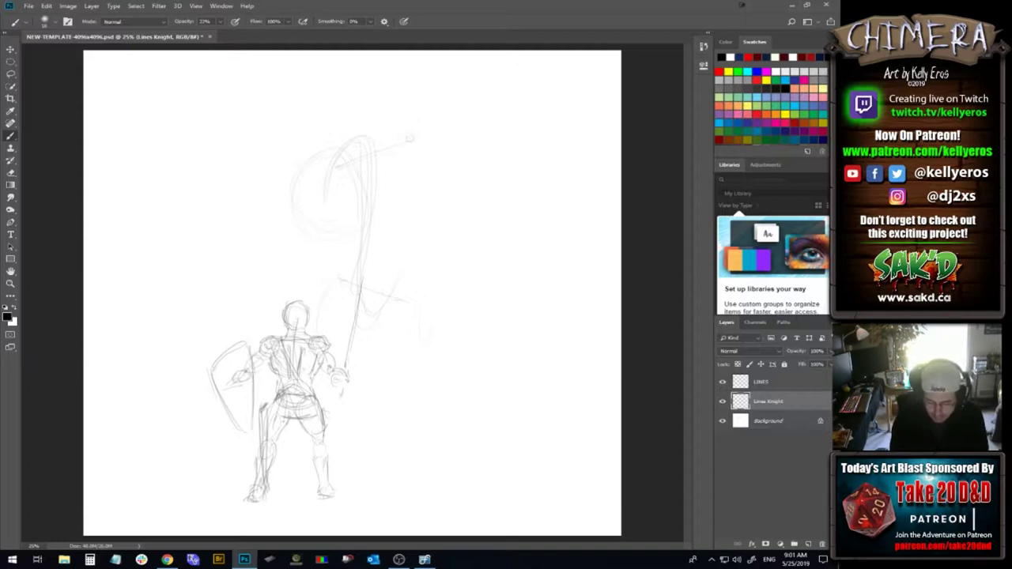
# Darken the knight's armor skirt around the hips and add knee guards and boot cuffs on both legs
pyautogui.moveTo(279, 421)
pyautogui.mouseDown()
pyautogui.moveTo(317, 425)
pyautogui.moveTo(274, 395)
pyautogui.mouseUp()
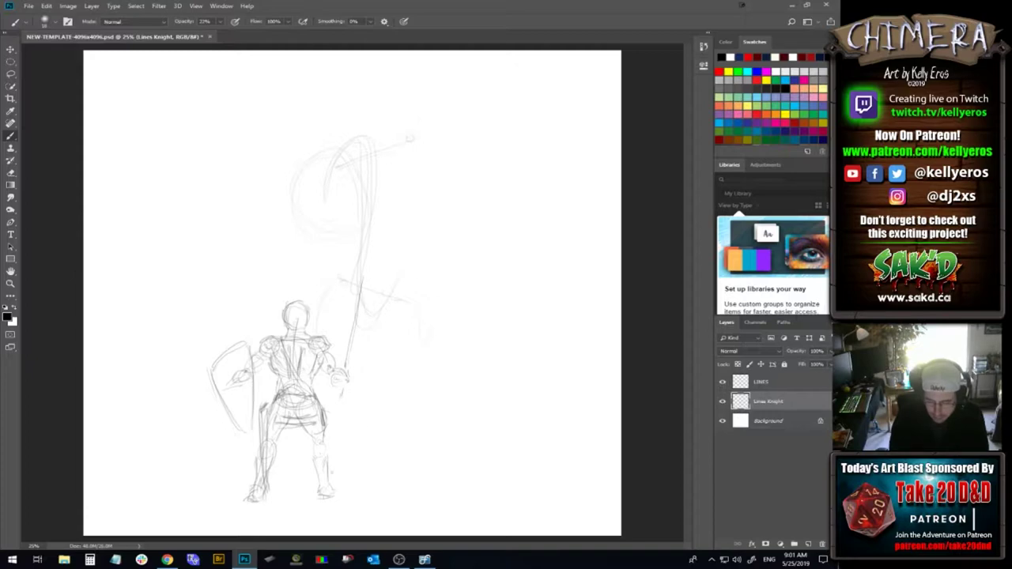
pyautogui.moveTo(313, 463)
pyautogui.mouseDown()
pyautogui.moveTo(315, 475)
pyautogui.moveTo(332, 465)
pyautogui.moveTo(314, 466)
pyautogui.moveTo(318, 496)
pyautogui.mouseUp()
pyautogui.moveTo(313, 439)
pyautogui.mouseDown()
pyautogui.moveTo(310, 455)
pyautogui.moveTo(325, 450)
pyautogui.moveTo(277, 442)
pyautogui.moveTo(272, 472)
pyautogui.mouseUp()
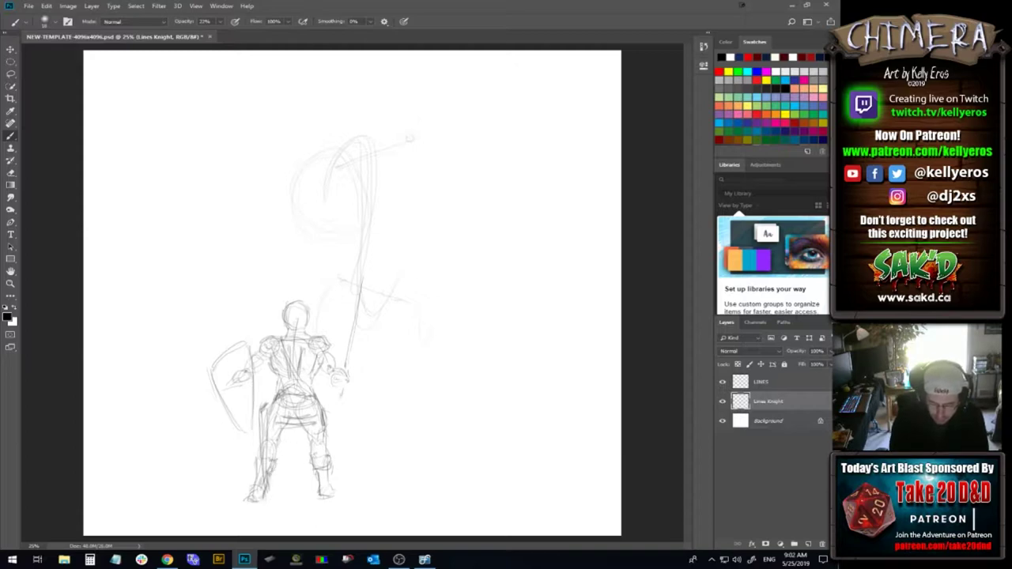
pyautogui.moveTo(257, 462); pyautogui.dragTo(256, 490)
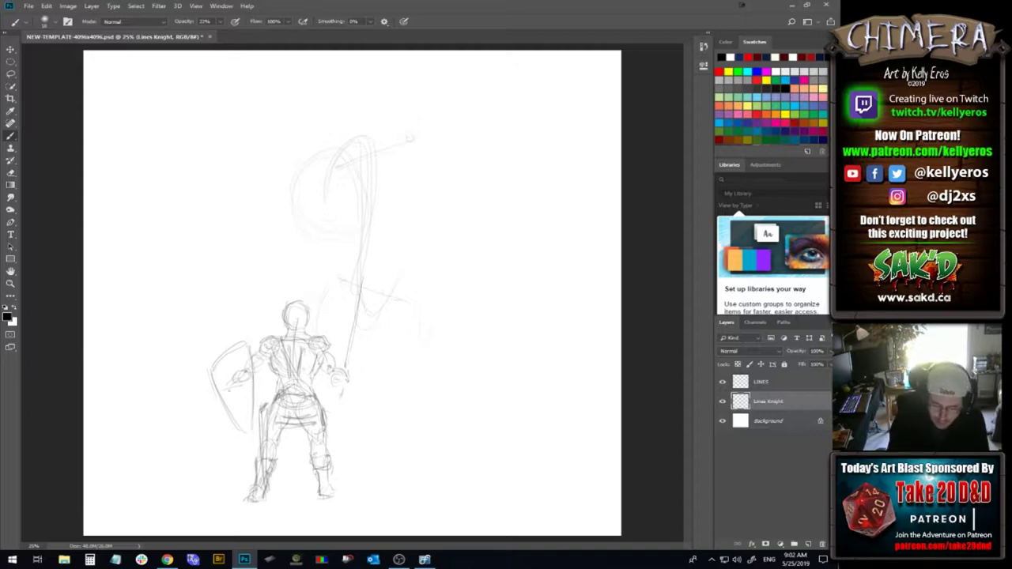
# Give the shield a doubled rim and a closed lower tip, and add a crossguard and grip to the sword
pyautogui.moveTo(210, 369)
pyautogui.mouseDown()
pyautogui.moveTo(217, 364)
pyautogui.moveTo(235, 419)
pyautogui.mouseUp()
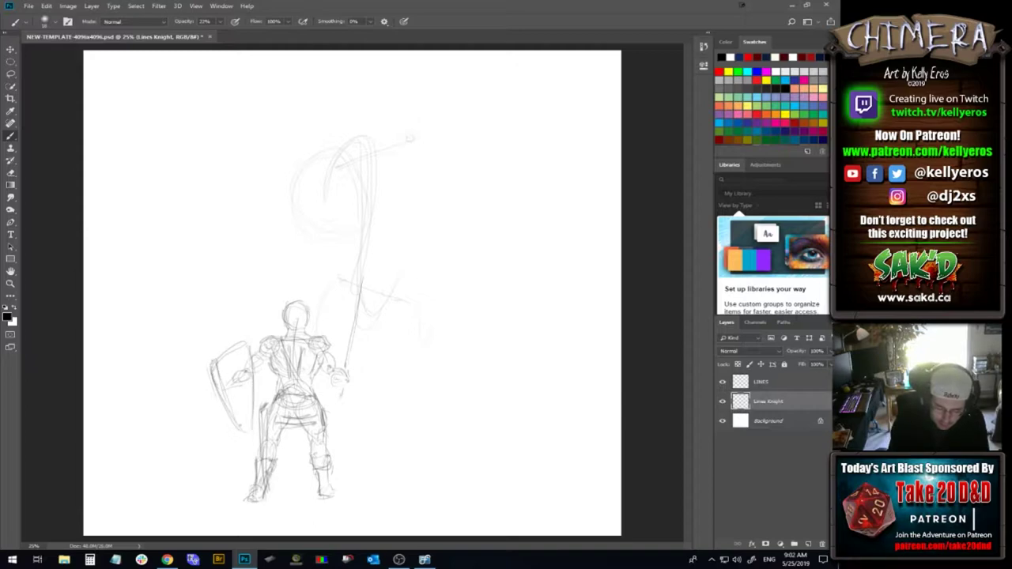
pyautogui.moveTo(212, 366); pyautogui.dragTo(250, 347)
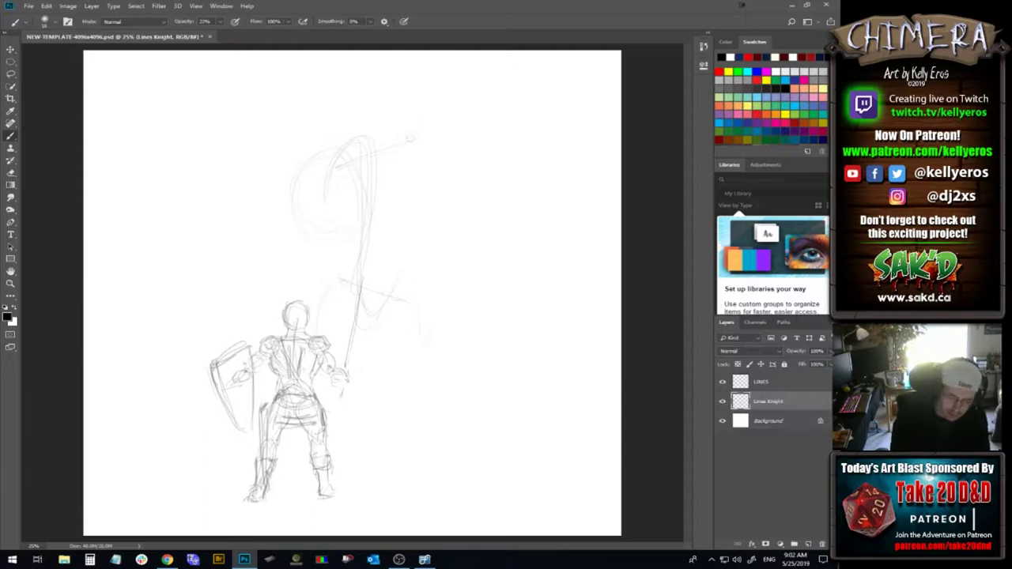
pyautogui.moveTo(228, 414); pyautogui.dragTo(252, 433)
pyautogui.moveTo(344, 386)
pyautogui.mouseDown()
pyautogui.moveTo(339, 401)
pyautogui.moveTo(353, 367)
pyautogui.mouseUp()
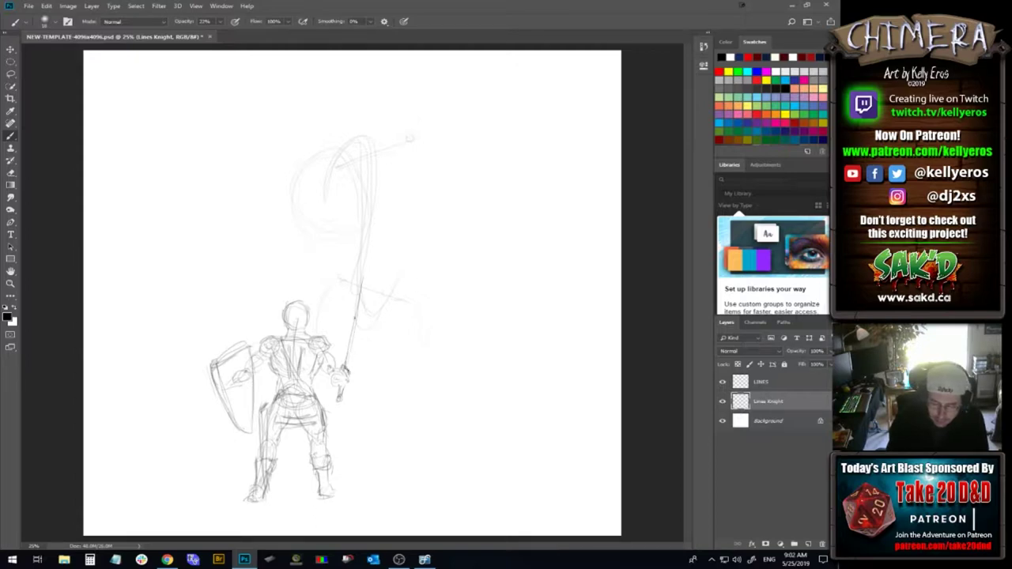
# Strengthen the sword's blade line above the knight's hand and lower the Lines Knight layer's opacity to 22%
pyautogui.moveTo(363, 278); pyautogui.dragTo(348, 366)
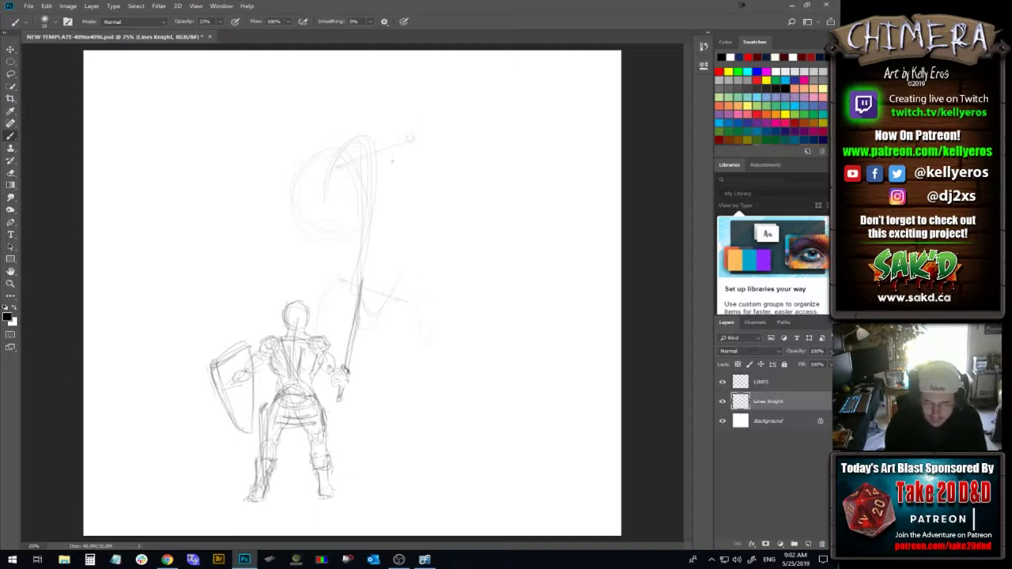
pyautogui.click(827, 351)
pyautogui.moveTo(828, 363)
pyautogui.mouseDown()
pyautogui.moveTo(788, 363)
pyautogui.moveTo(800, 364)
pyautogui.mouseUp()
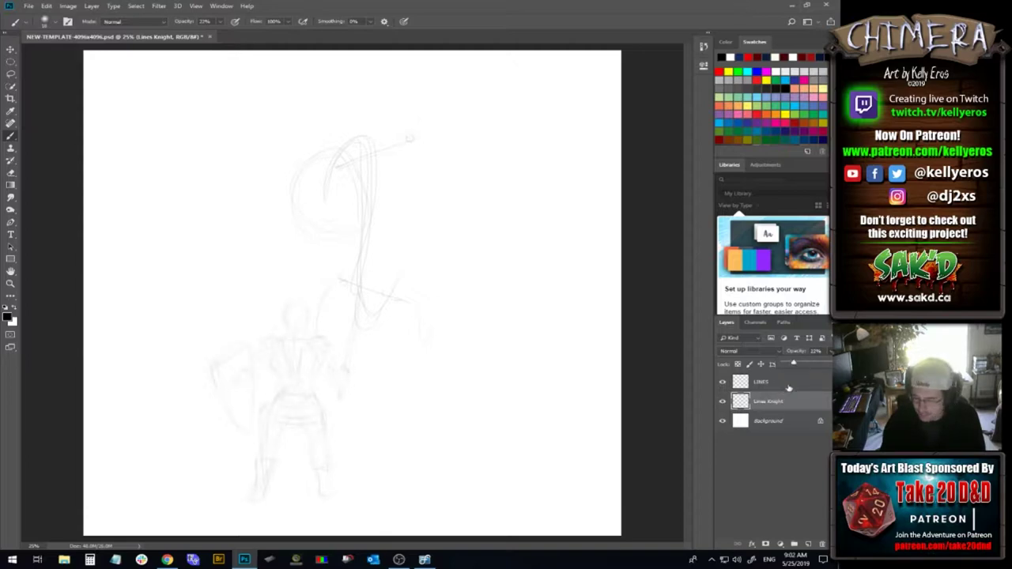
# Rename the LINES layer to LINES Chimera and save the document
pyautogui.click(778, 383)
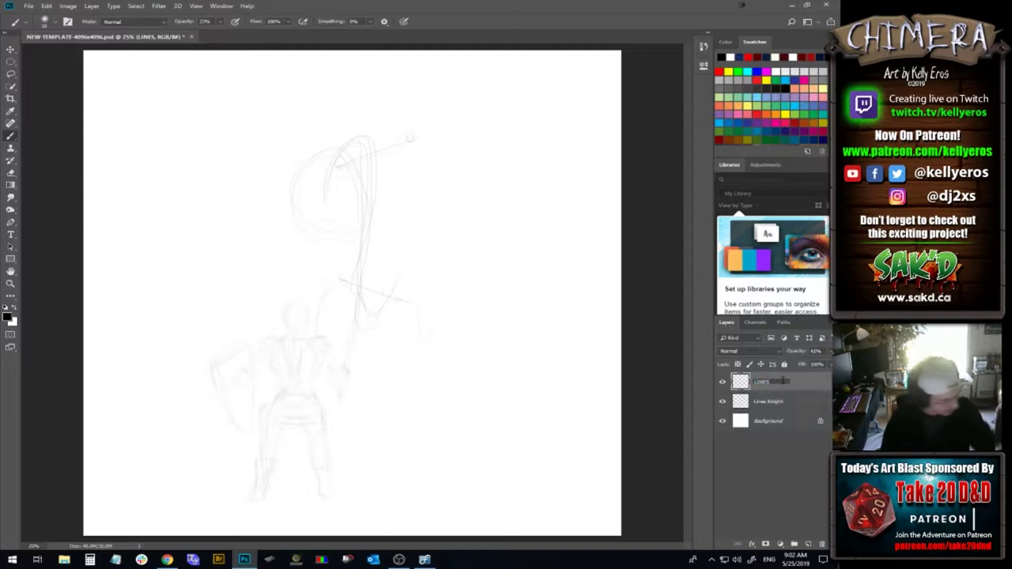
pyautogui.write('Chimera')
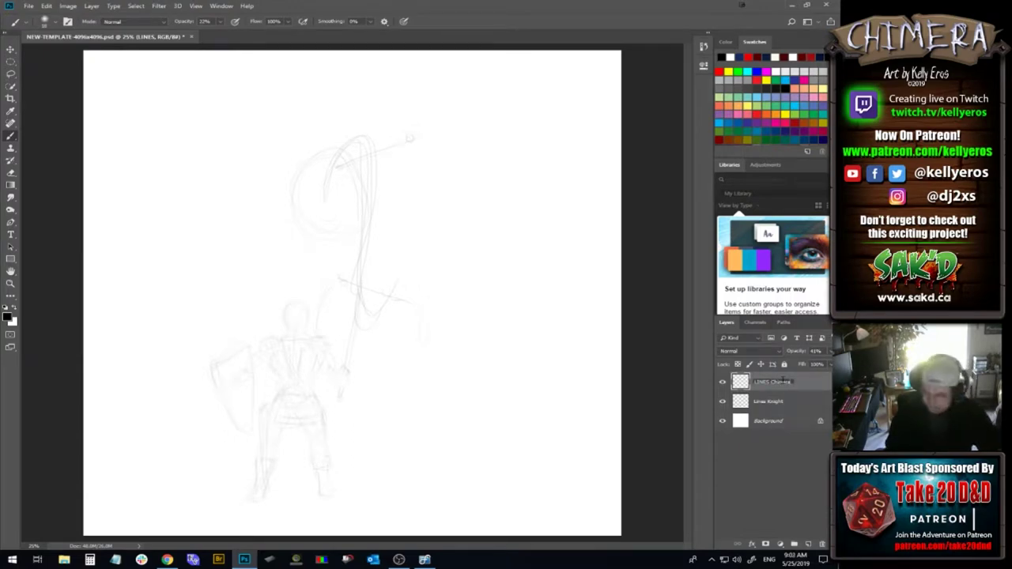
pyautogui.press('Return')
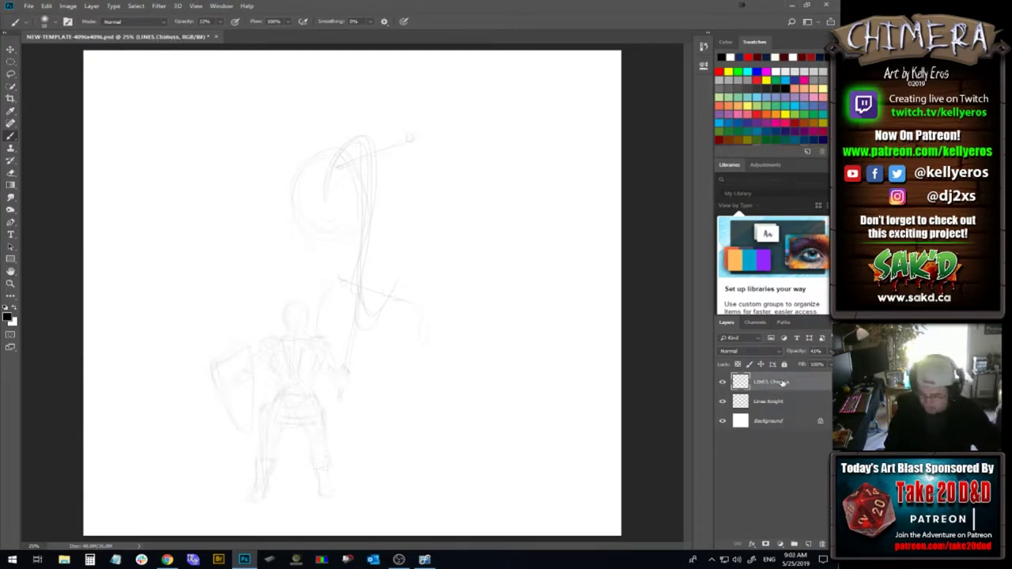
pyautogui.hotkey('ctrl', 's')
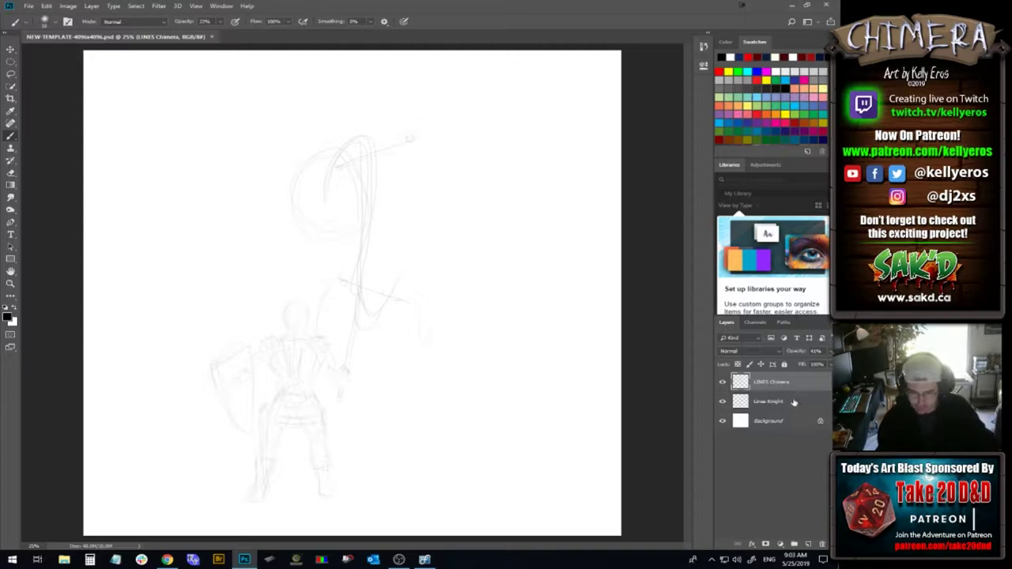
# Scale down and slightly shift the LINES Chimera and Lines Knight sketches together, and make LINES Chimera the only active layer
pyautogui.keyDown('ctrl'); pyautogui.click(789, 404); pyautogui.keyUp('ctrl')
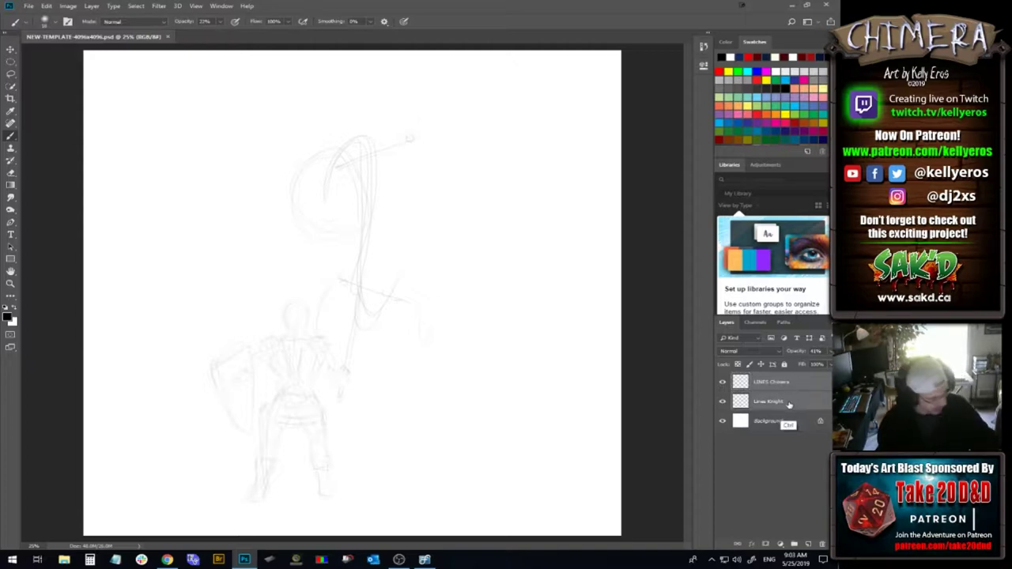
pyautogui.hotkey('ctrl', 't')
pyautogui.moveTo(434, 132)
pyautogui.mouseDown()
pyautogui.moveTo(419, 162)
pyautogui.moveTo(421, 153)
pyautogui.mouseUp()
pyautogui.press('Return')
pyautogui.press('v')
pyautogui.moveTo(350, 340); pyautogui.dragTo(357, 343)
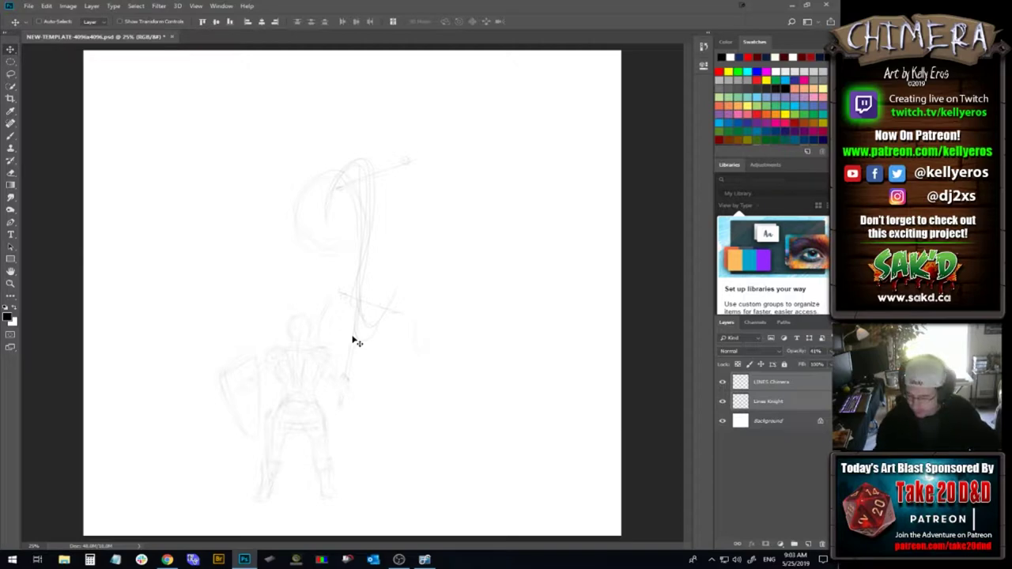
pyautogui.click(808, 382)
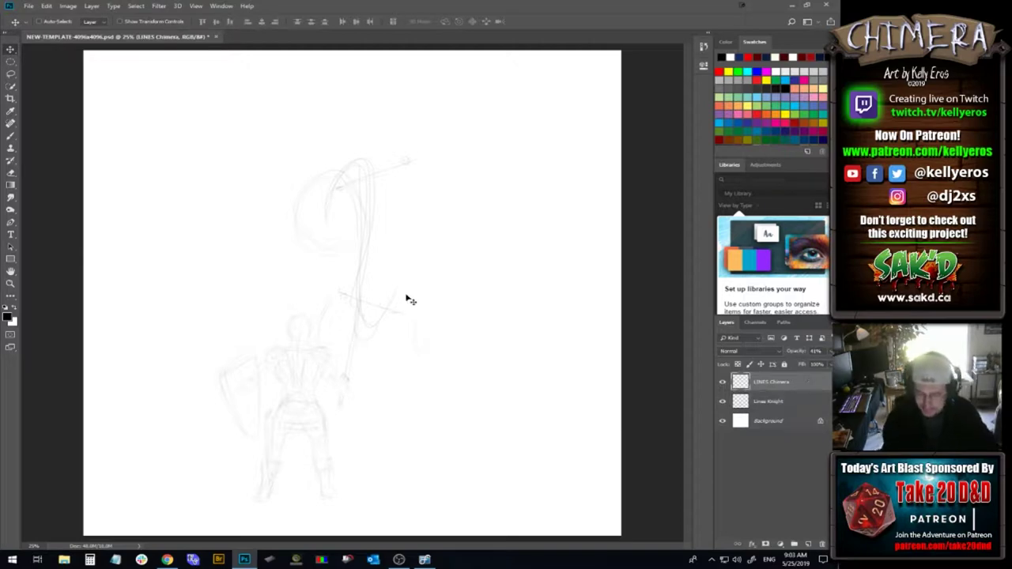
# Sketch a long S-curved tail sweeping out from the creature's body and build it up with overlapping rings
pyautogui.press('b')
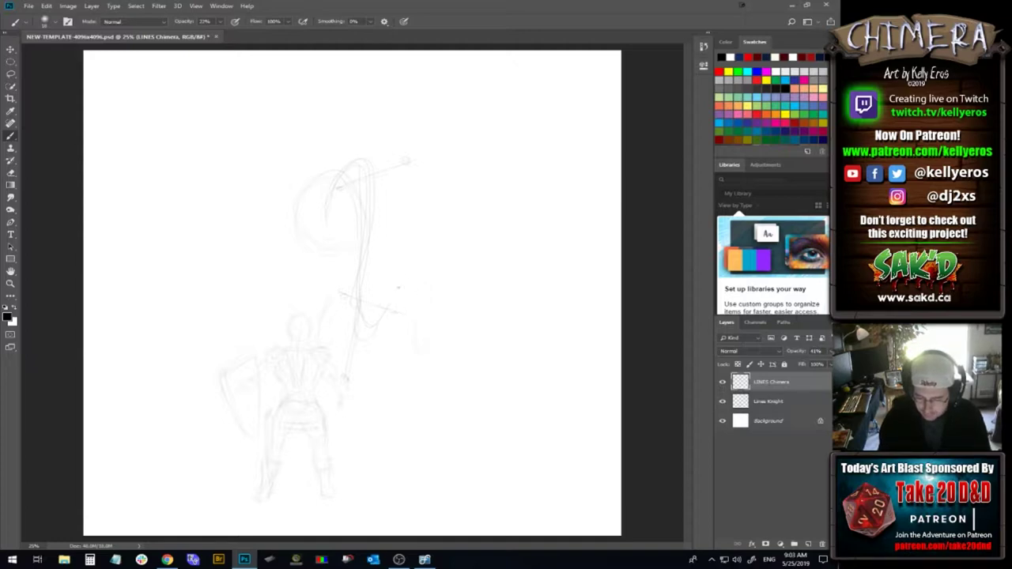
pyautogui.moveTo(389, 310)
pyautogui.mouseDown()
pyautogui.moveTo(496, 201)
pyautogui.moveTo(528, 340)
pyautogui.mouseUp()
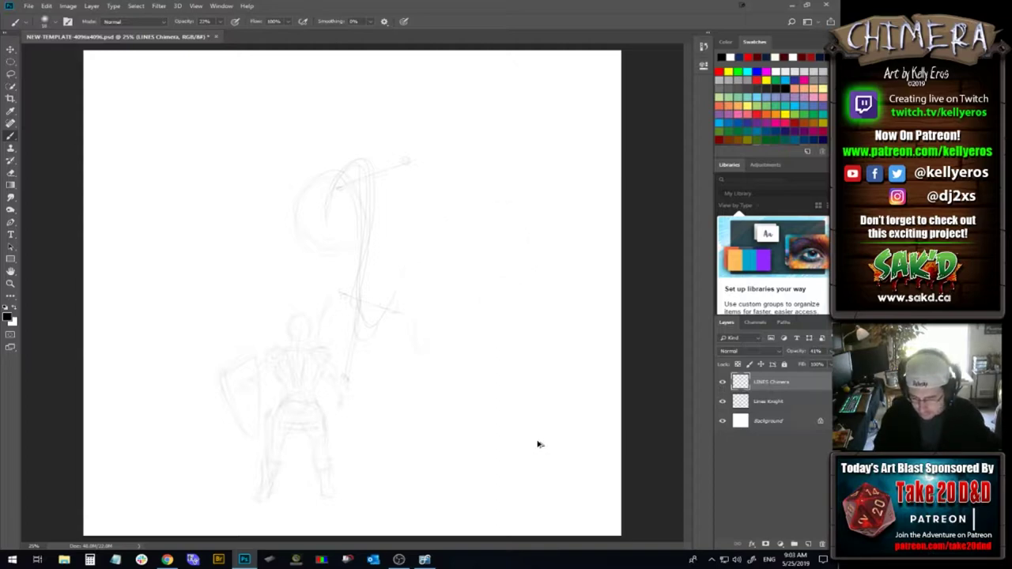
pyautogui.moveTo(387, 306)
pyautogui.mouseDown()
pyautogui.moveTo(521, 238)
pyautogui.moveTo(583, 288)
pyautogui.moveTo(478, 368)
pyautogui.mouseUp()
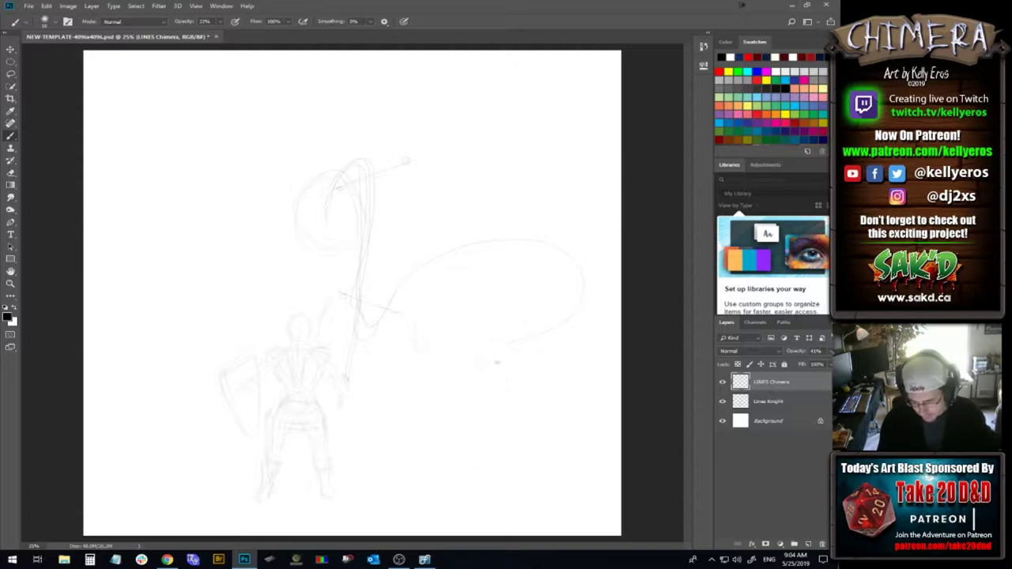
pyautogui.moveTo(478, 365); pyautogui.dragTo(553, 431)
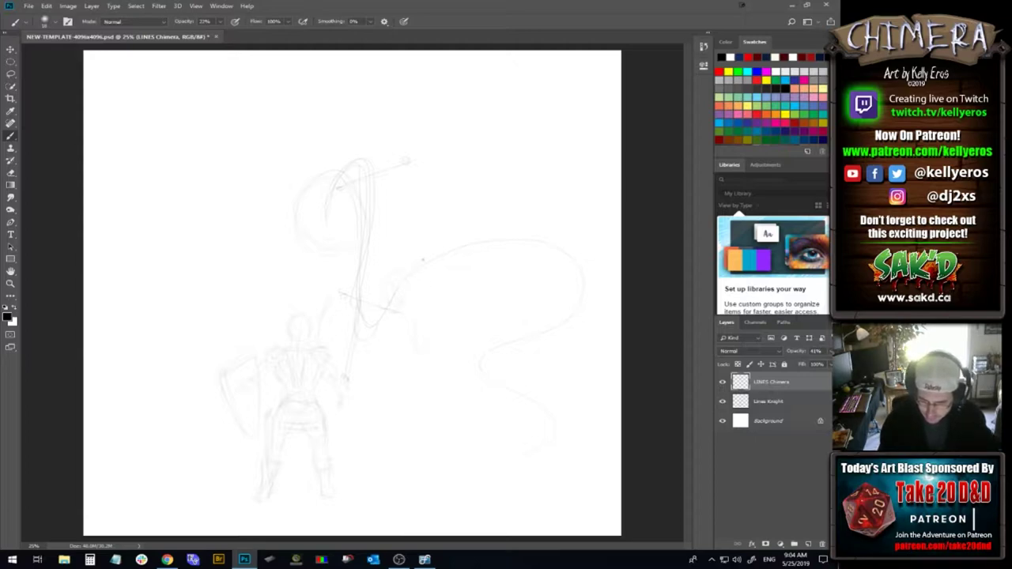
pyautogui.moveTo(520, 241)
pyautogui.mouseDown()
pyautogui.moveTo(563, 239)
pyautogui.moveTo(589, 276)
pyautogui.mouseUp()
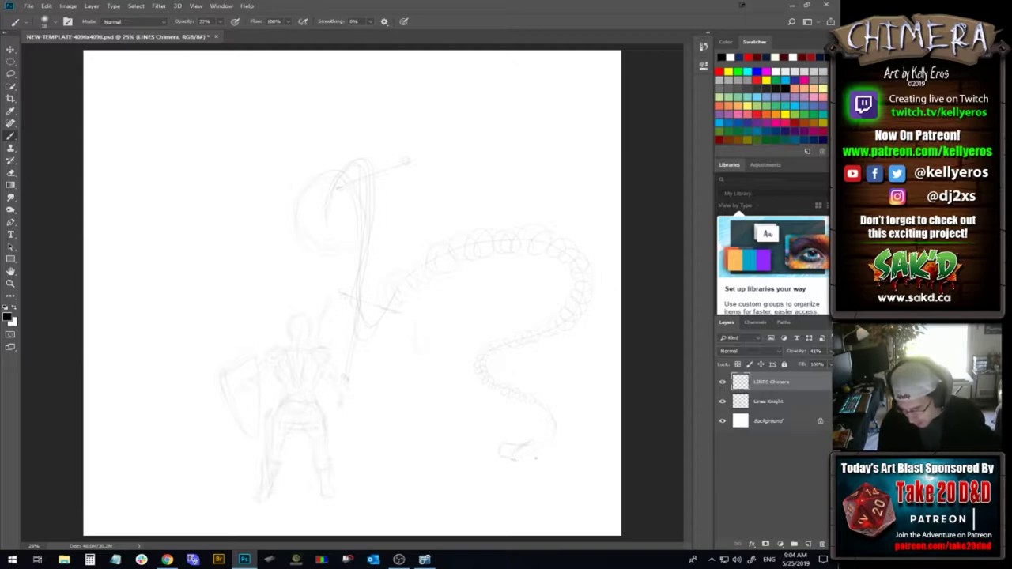
# Draw an open-mouthed snake head at the tail's end and carry the ring segments up to its neck
pyautogui.moveTo(535, 457); pyautogui.dragTo(520, 461)
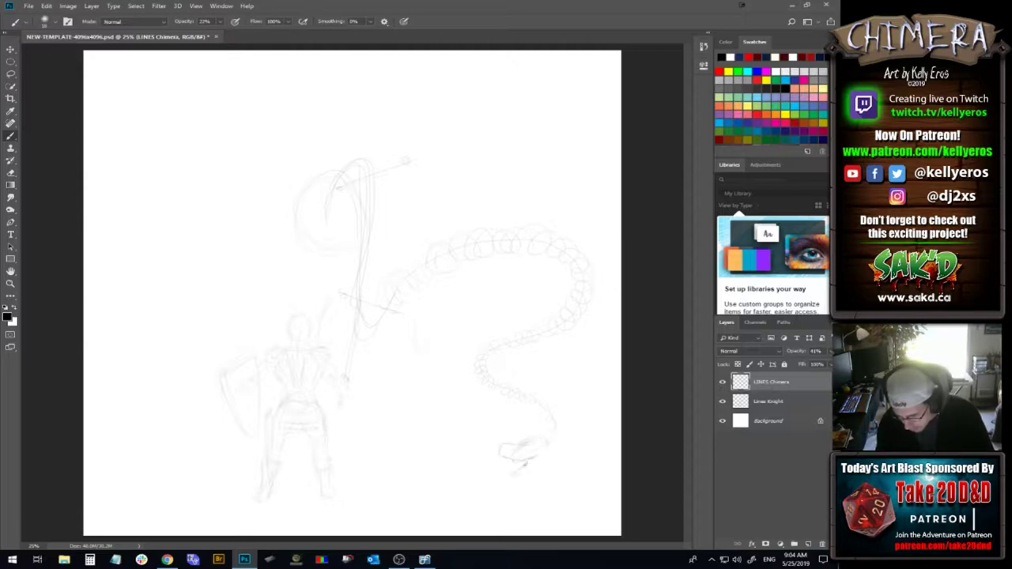
pyautogui.moveTo(540, 453); pyautogui.dragTo(534, 469)
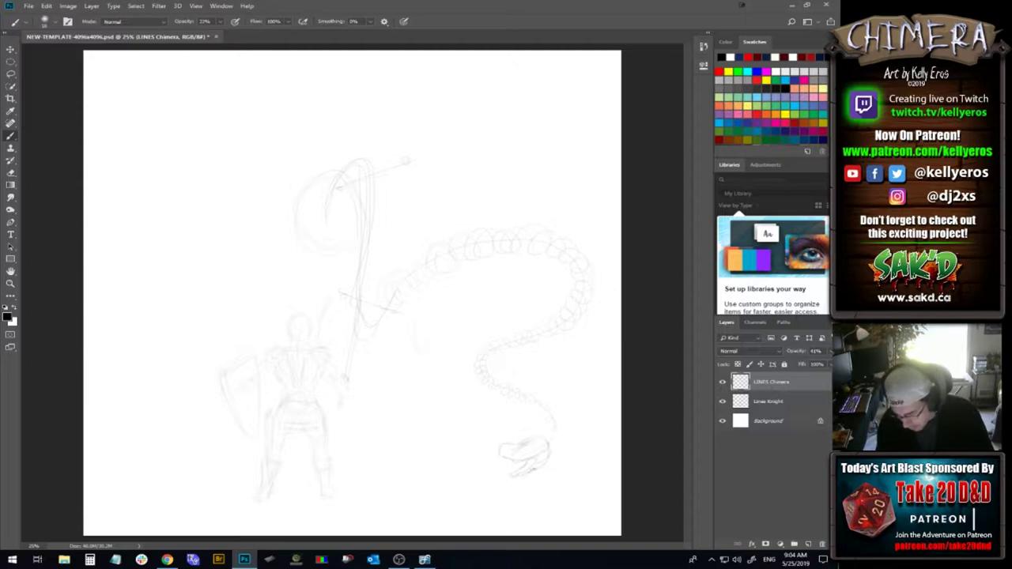
pyautogui.moveTo(541, 443); pyautogui.dragTo(530, 450)
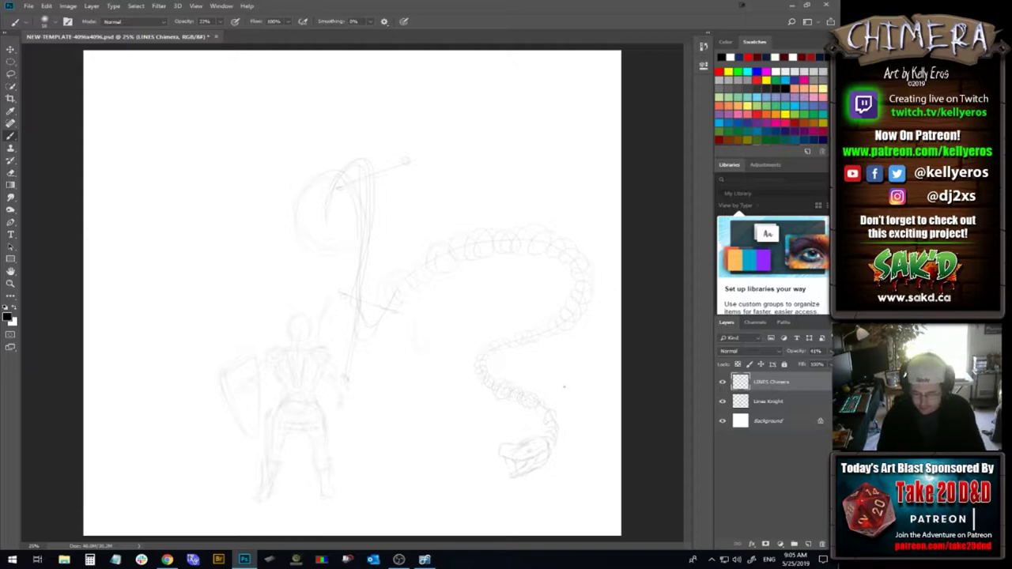
# Lasso and delete the whole snake tail sketch, then clear the selection
pyautogui.moveTo(554, 496)
pyautogui.mouseDown()
pyautogui.moveTo(435, 315)
pyautogui.moveTo(397, 309)
pyautogui.moveTo(391, 256)
pyautogui.moveTo(540, 180)
pyautogui.moveTo(625, 274)
pyautogui.moveTo(630, 356)
pyautogui.moveTo(553, 503)
pyautogui.mouseUp()
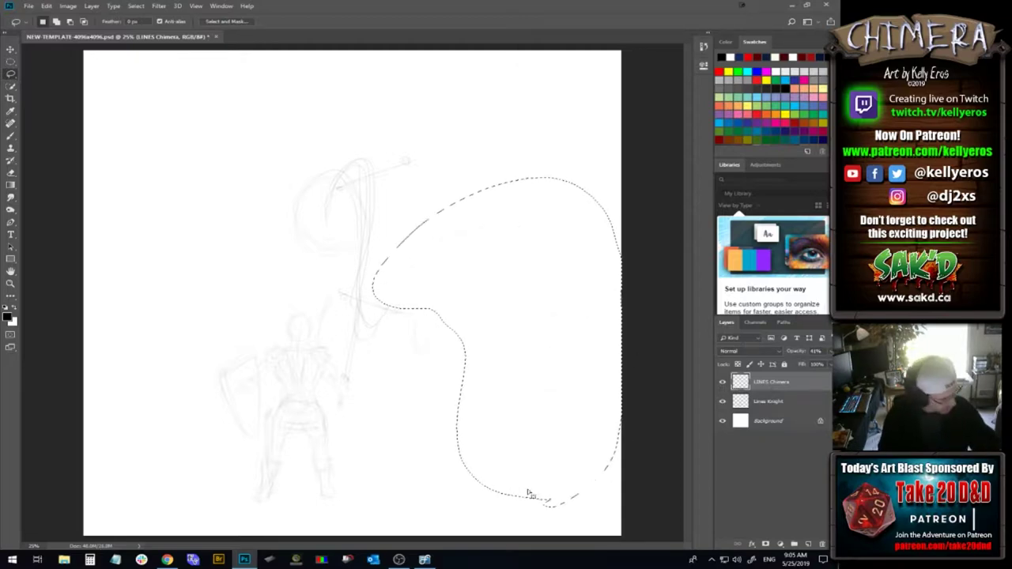
pyautogui.hotkey('ctrl', 'd')
pyautogui.press('b')
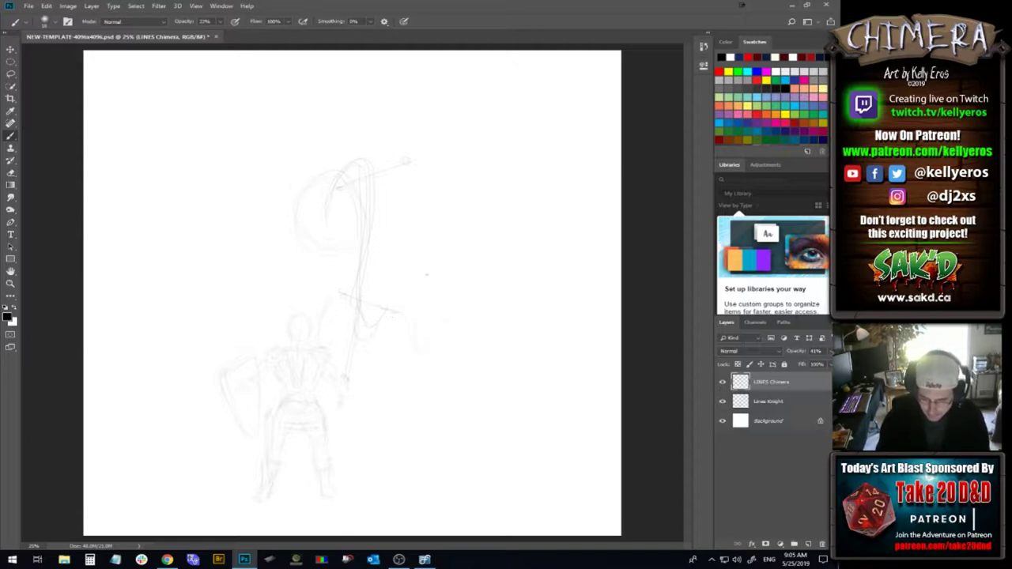
# Try several looping S-shaped tail curves rising from the creature's body, undoing each attempt
pyautogui.moveTo(551, 292)
pyautogui.mouseDown()
pyautogui.moveTo(482, 390)
pyautogui.moveTo(507, 393)
pyautogui.mouseUp()
pyautogui.hotkey('ctrl', 'alt', 'z')
pyautogui.hotkey('ctrl', 'alt', 'z')
pyautogui.hotkey('ctrl', 'alt', 'z')
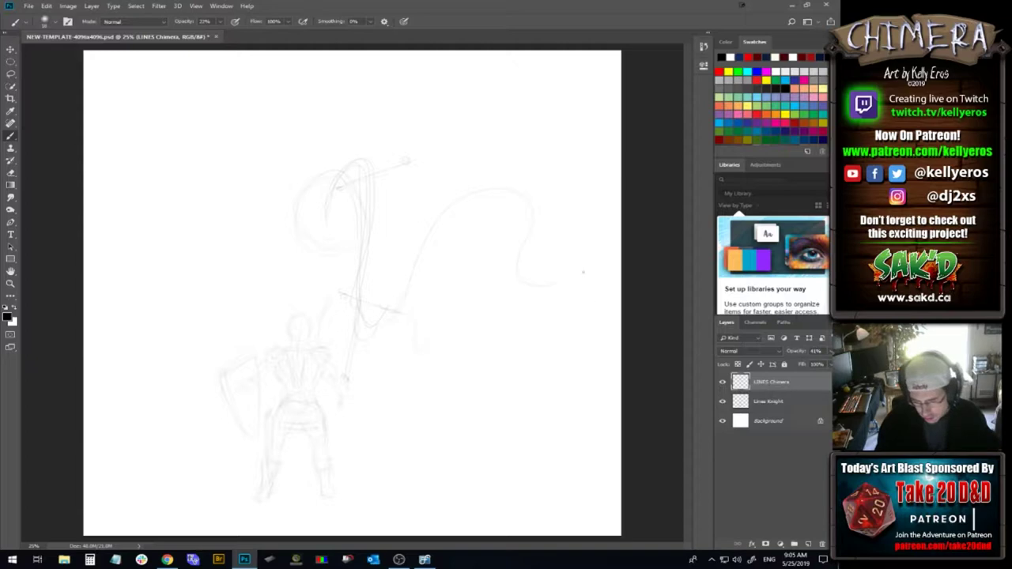
pyautogui.moveTo(393, 313)
pyautogui.mouseDown()
pyautogui.moveTo(423, 280)
pyautogui.moveTo(481, 184)
pyautogui.moveTo(567, 226)
pyautogui.moveTo(503, 264)
pyautogui.moveTo(542, 276)
pyautogui.moveTo(571, 287)
pyautogui.mouseUp()
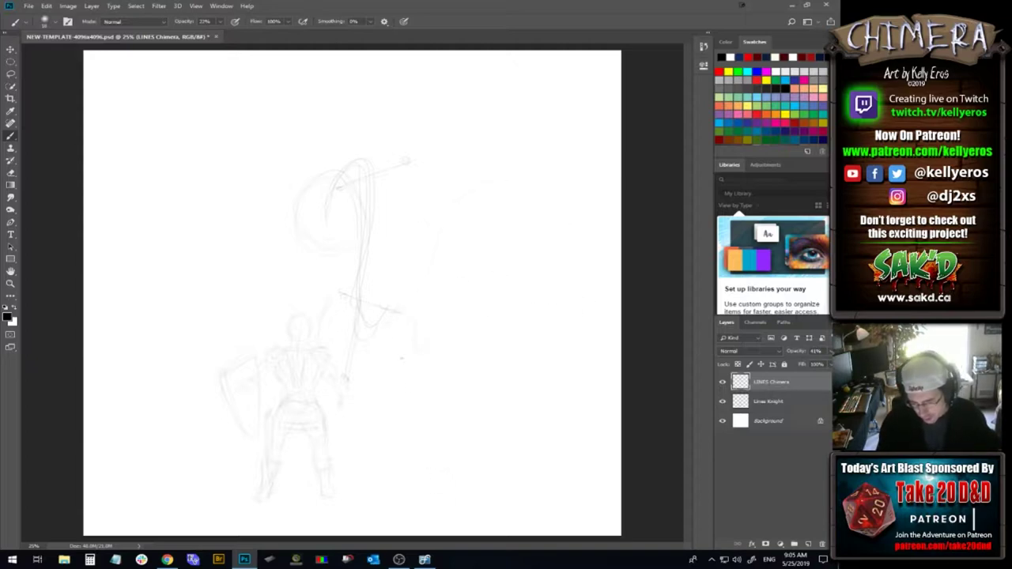
pyautogui.hotkey('ctrl', 'z')
pyautogui.hotkey('ctrl', 'z')
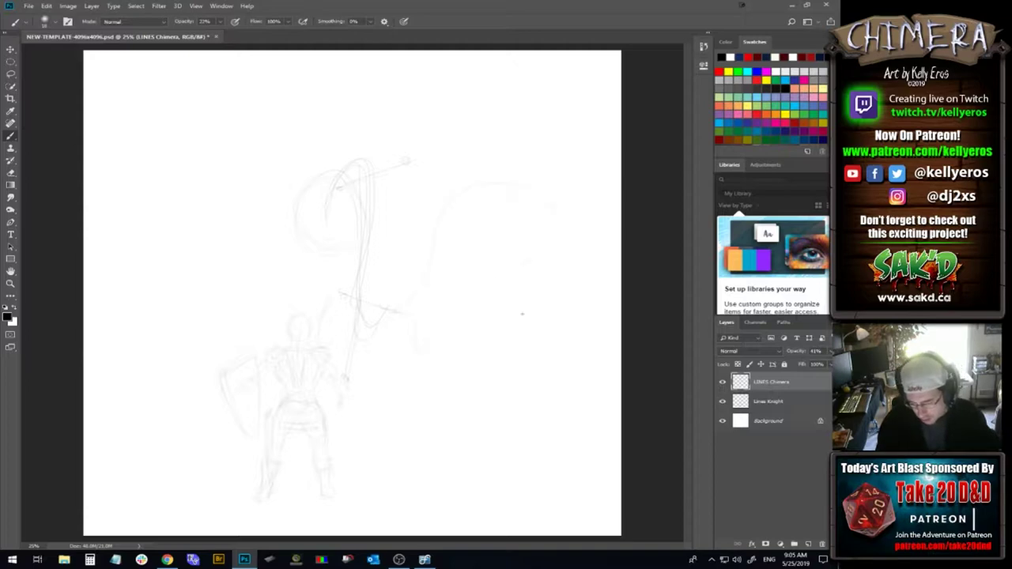
pyautogui.moveTo(452, 201)
pyautogui.mouseDown()
pyautogui.moveTo(576, 216)
pyautogui.moveTo(447, 293)
pyautogui.mouseUp()
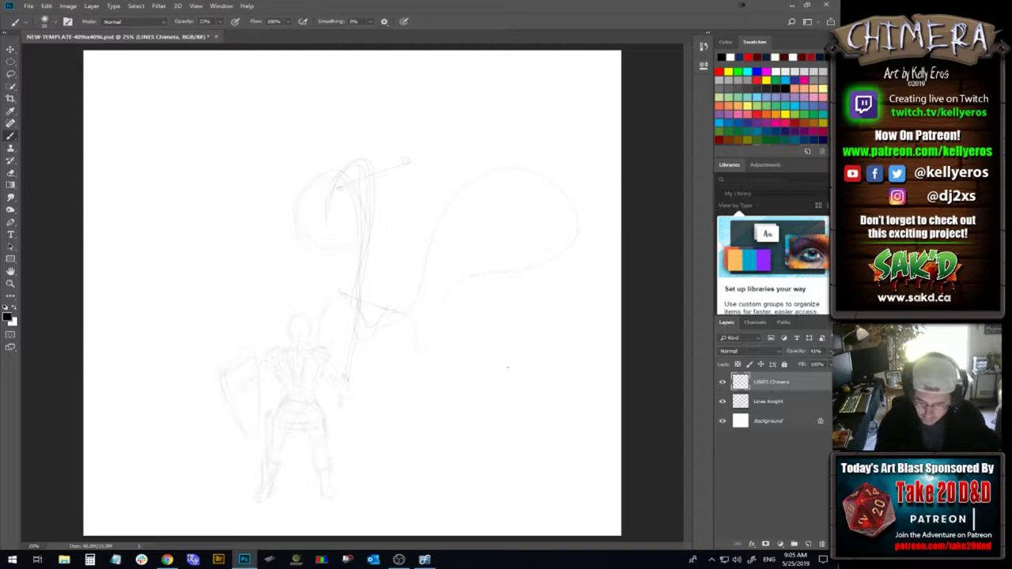
pyautogui.hotkey('ctrl', 'z')
pyautogui.moveTo(405, 315)
pyautogui.mouseDown()
pyautogui.moveTo(461, 199)
pyautogui.moveTo(588, 242)
pyautogui.moveTo(528, 356)
pyautogui.mouseUp()
pyautogui.hotkey('ctrl', 'z')
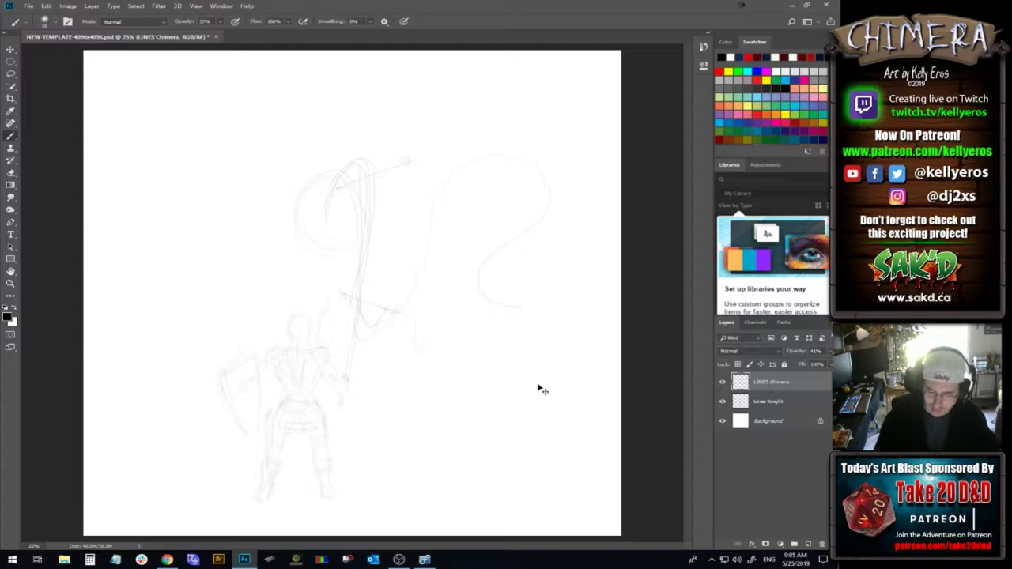
pyautogui.moveTo(389, 312)
pyautogui.mouseDown()
pyautogui.moveTo(538, 164)
pyautogui.moveTo(560, 201)
pyautogui.mouseUp()
pyautogui.moveTo(556, 220)
pyautogui.mouseDown()
pyautogui.moveTo(547, 280)
pyautogui.moveTo(563, 302)
pyautogui.mouseUp()
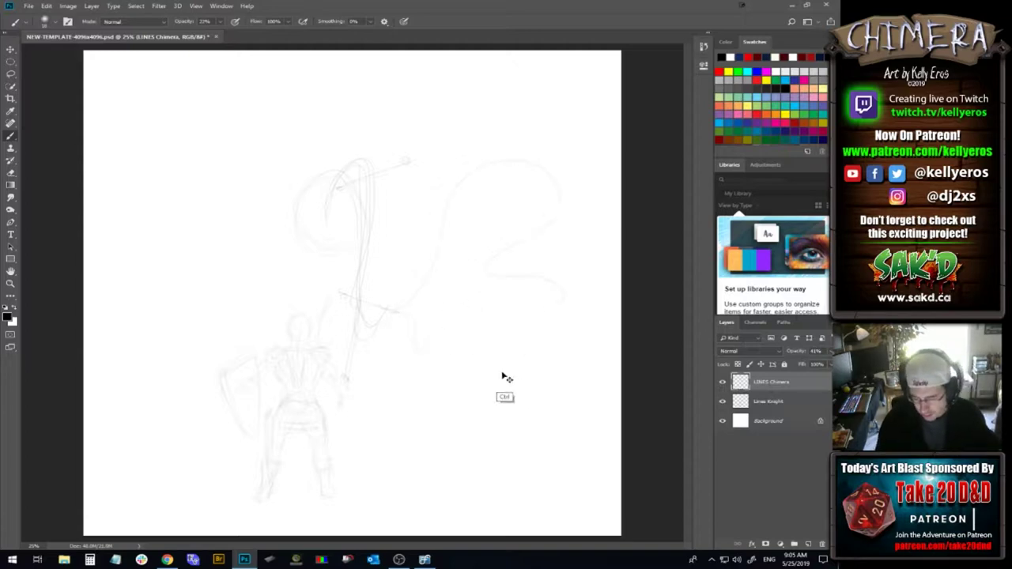
pyautogui.hotkey('ctrl', 'z')
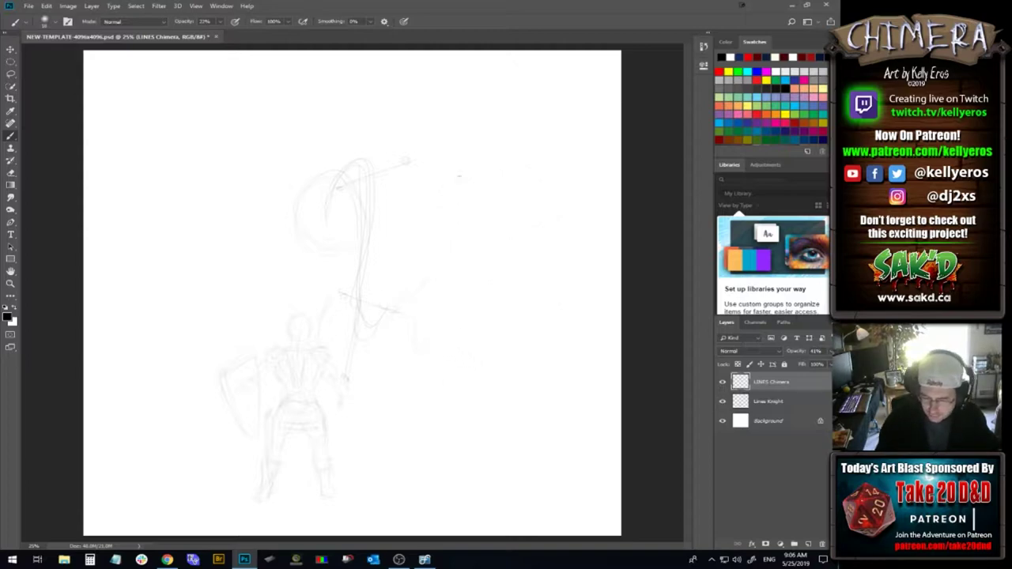
pyautogui.hotkey('ctrl', 'shift', 'z')
pyautogui.hotkey('ctrl', 'shift', 'z')
pyautogui.hotkey('ctrl', 'z')
pyautogui.hotkey('ctrl', 'z')
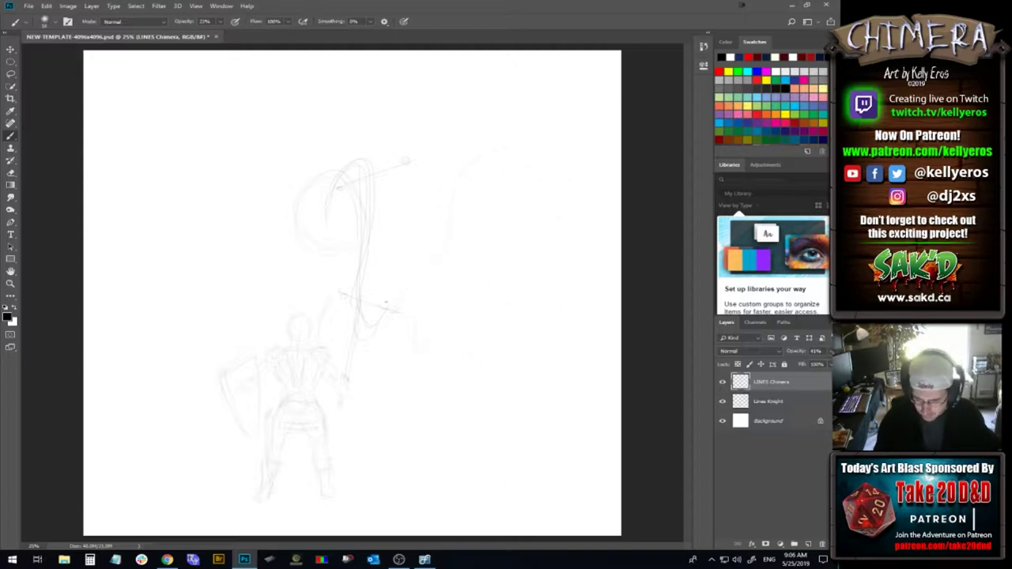
# Sketch a faint S-curved tail, rounded body masses, and a bent leg ending in a broad paw for the chimera
pyautogui.moveTo(517, 222)
pyautogui.mouseDown()
pyautogui.moveTo(513, 262)
pyautogui.moveTo(551, 285)
pyautogui.mouseUp()
pyautogui.moveTo(503, 171)
pyautogui.mouseDown()
pyautogui.moveTo(430, 181)
pyautogui.moveTo(412, 356)
pyautogui.mouseUp()
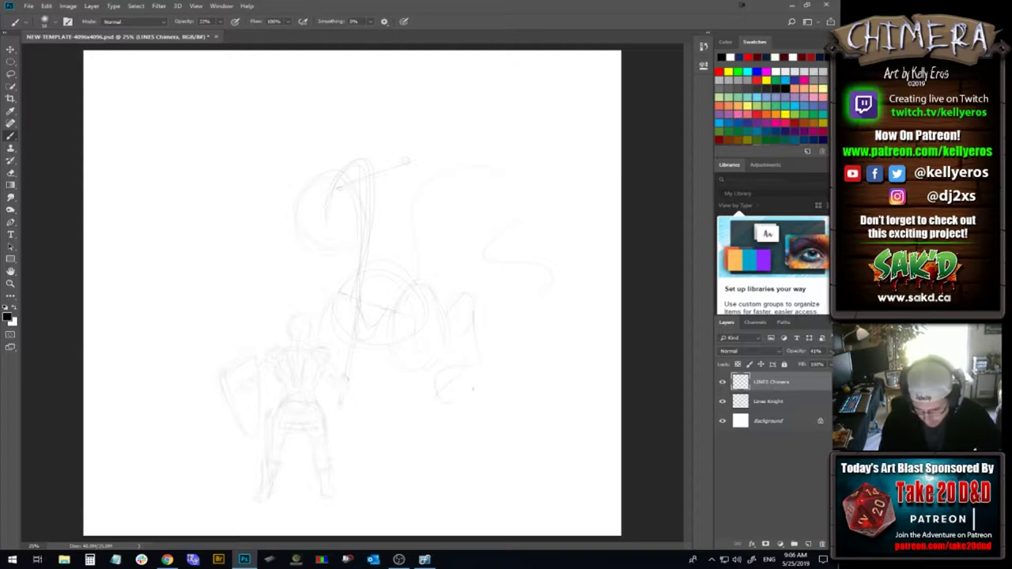
pyautogui.moveTo(491, 397); pyautogui.dragTo(436, 402)
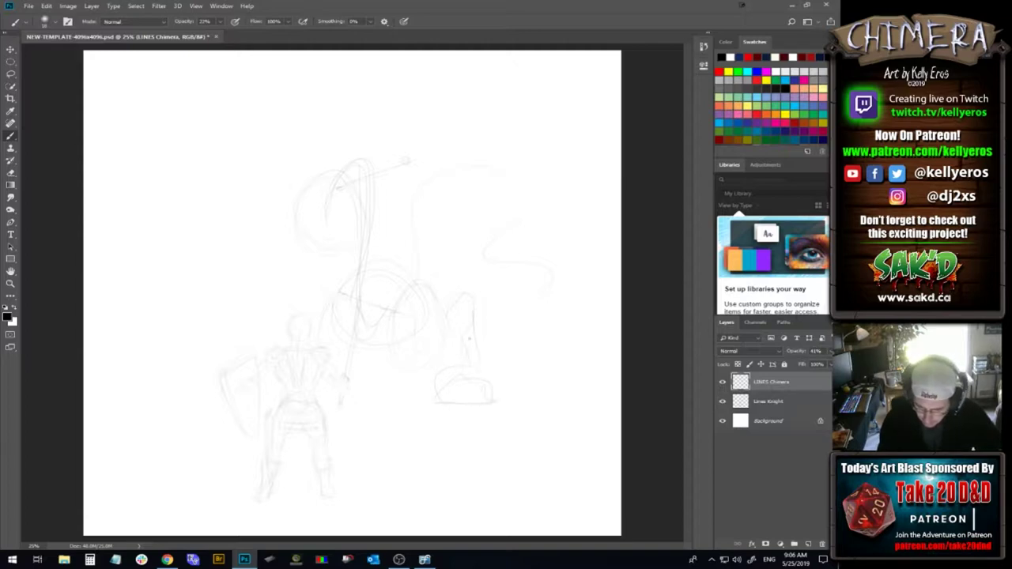
pyautogui.moveTo(473, 307); pyautogui.dragTo(463, 348)
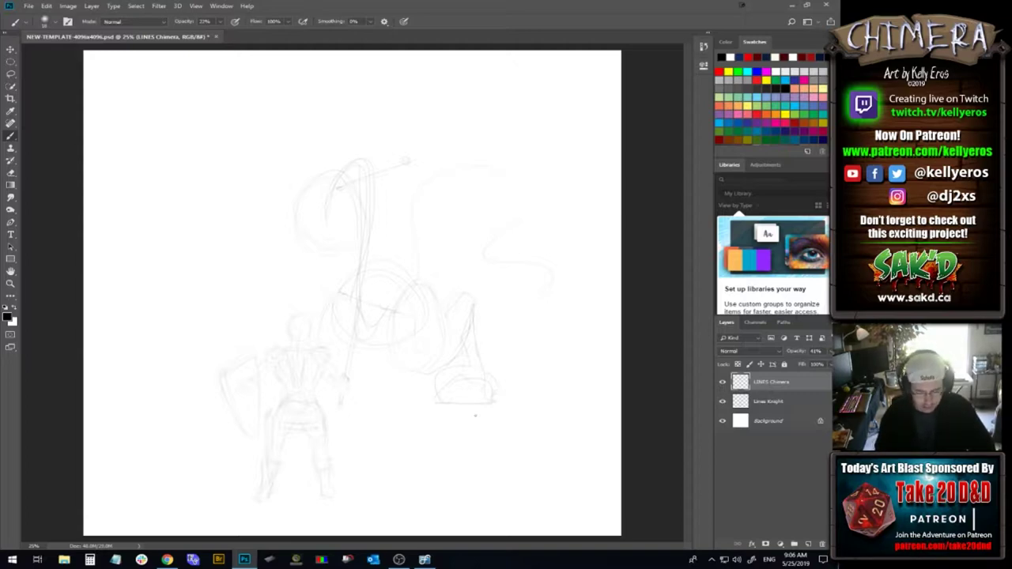
# Open the recent file Chimera-01.psd, study its chimera drawing as reference, and close it again
pyautogui.click(29, 6)
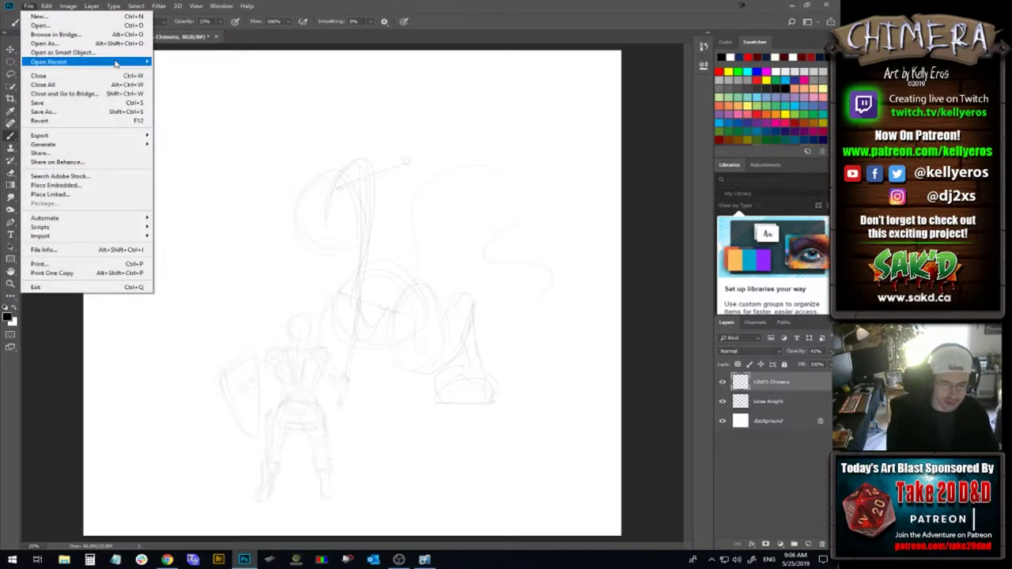
pyautogui.moveTo(144, 64)
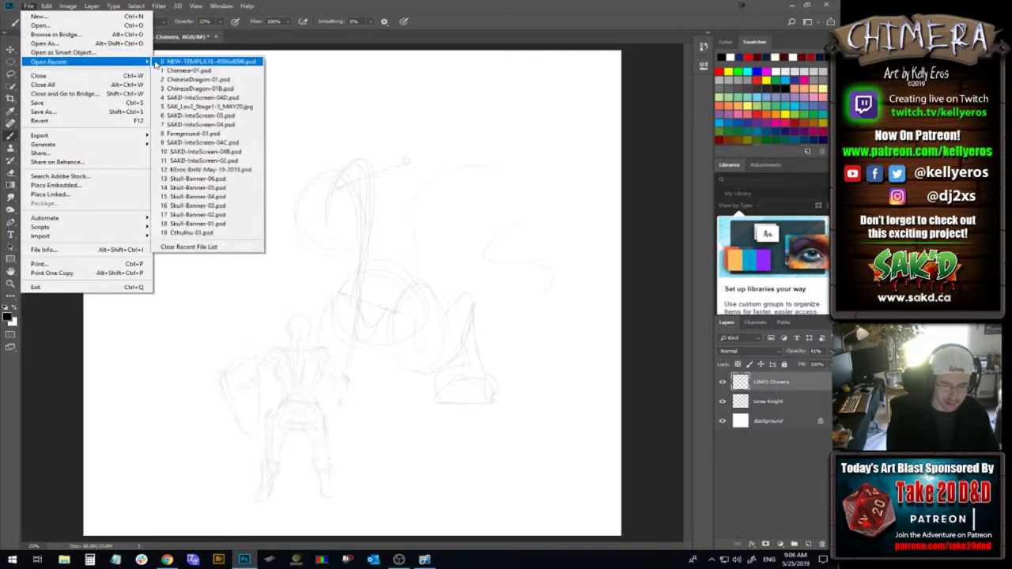
pyautogui.click(207, 71)
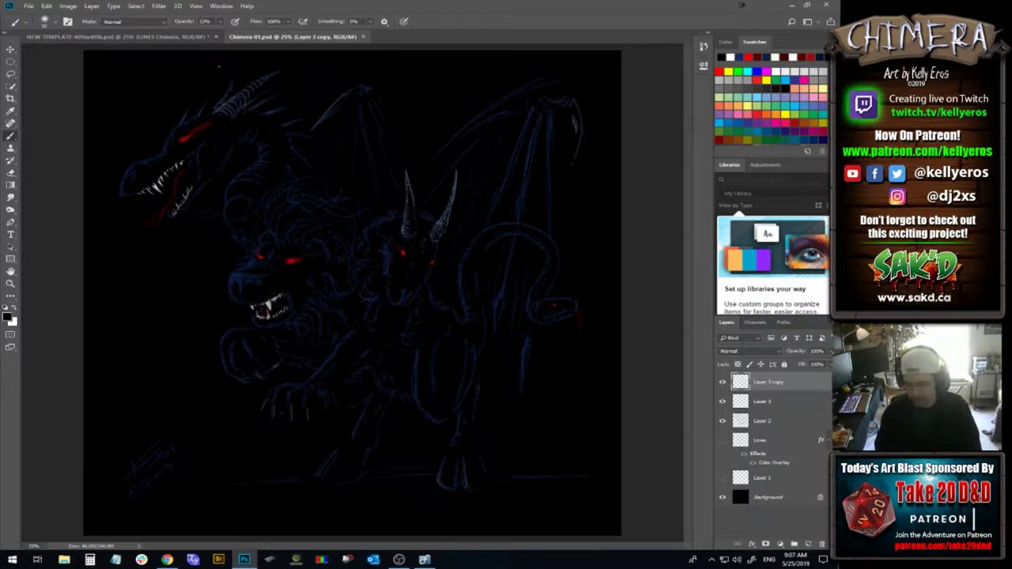
pyautogui.click(362, 37)
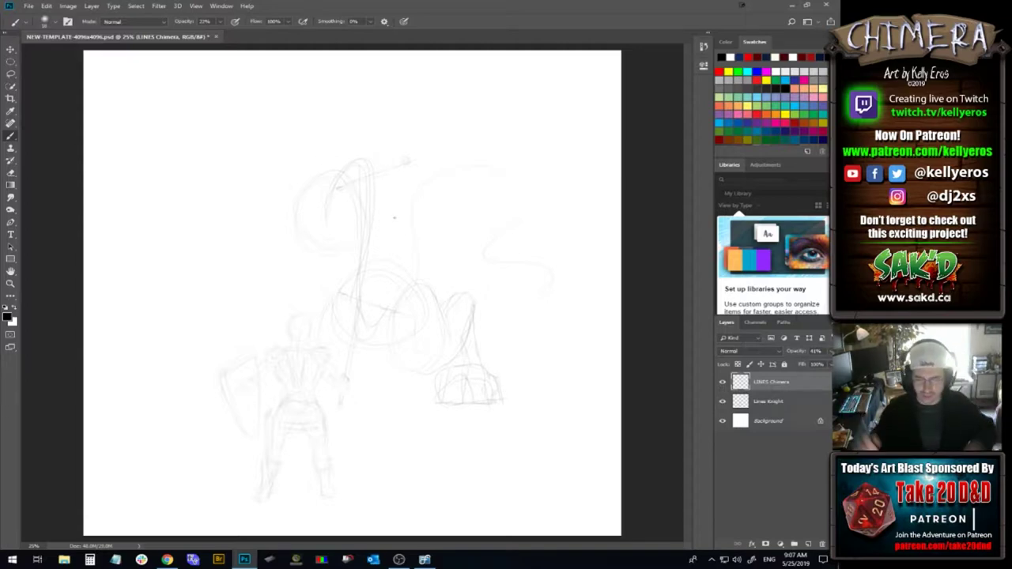
# Rough in a large round upper-body mass, a front head circle, shoulder strokes and a ground line under the chimera's paw
pyautogui.moveTo(433, 186); pyautogui.dragTo(413, 225)
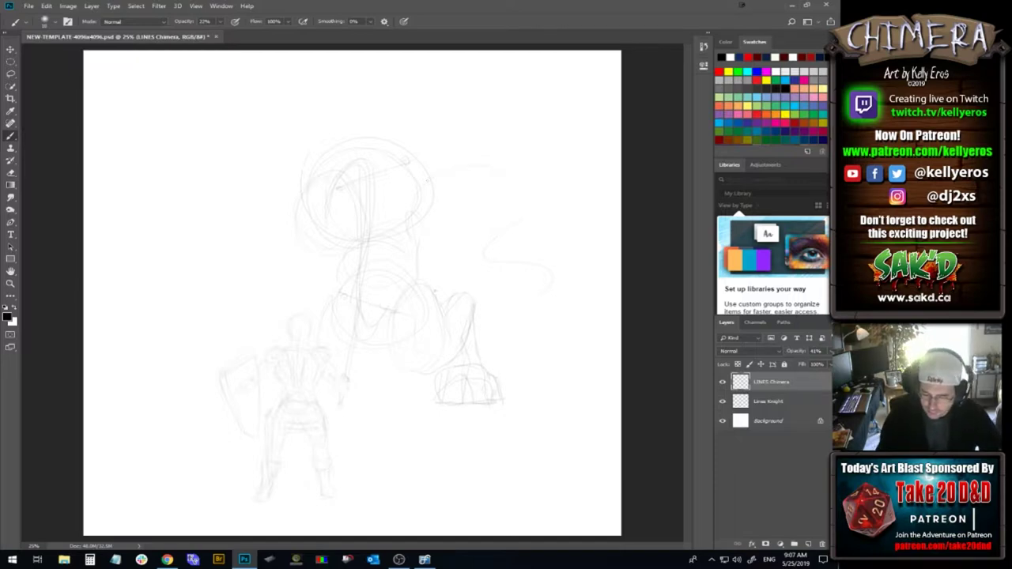
pyautogui.moveTo(541, 174); pyautogui.dragTo(433, 286)
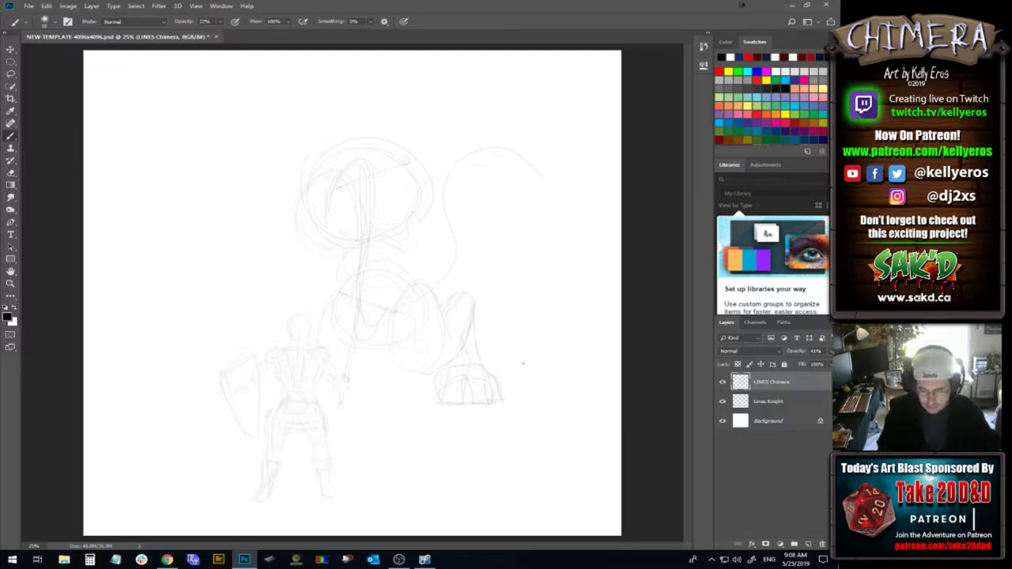
pyautogui.hotkey('ctrl', 'alt', 'z')
pyautogui.hotkey('ctrl', 'alt', 'z')
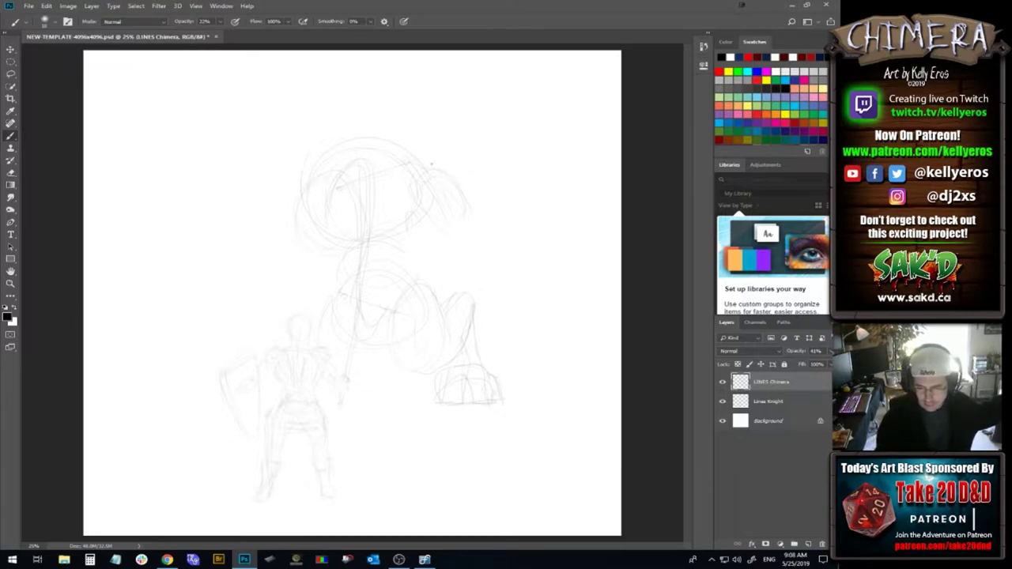
pyautogui.moveTo(423, 162); pyautogui.dragTo(530, 153)
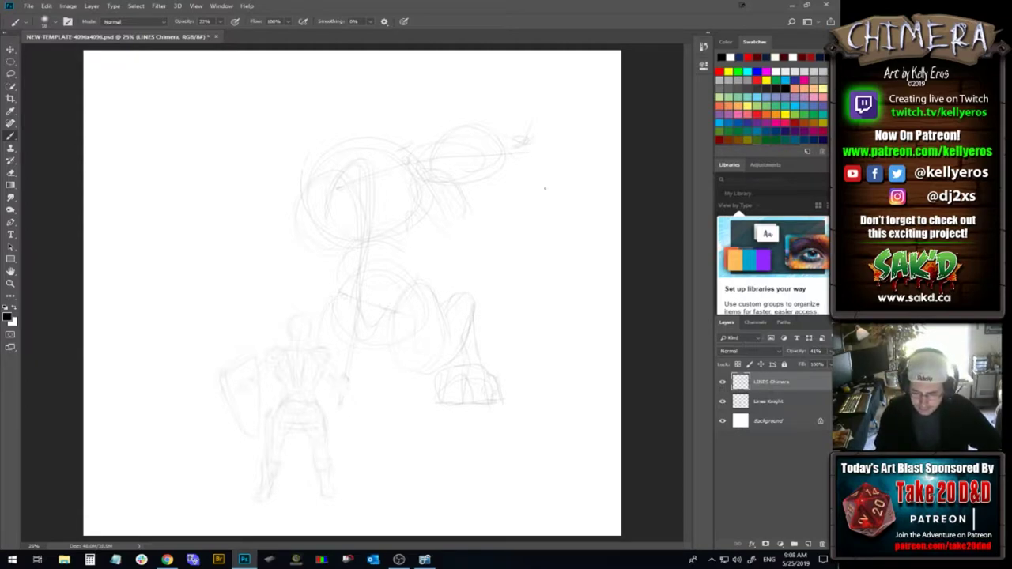
pyautogui.moveTo(517, 152)
pyautogui.mouseDown()
pyautogui.moveTo(535, 120)
pyautogui.moveTo(490, 166)
pyautogui.moveTo(489, 153)
pyautogui.moveTo(508, 156)
pyautogui.moveTo(469, 151)
pyautogui.moveTo(443, 134)
pyautogui.mouseUp()
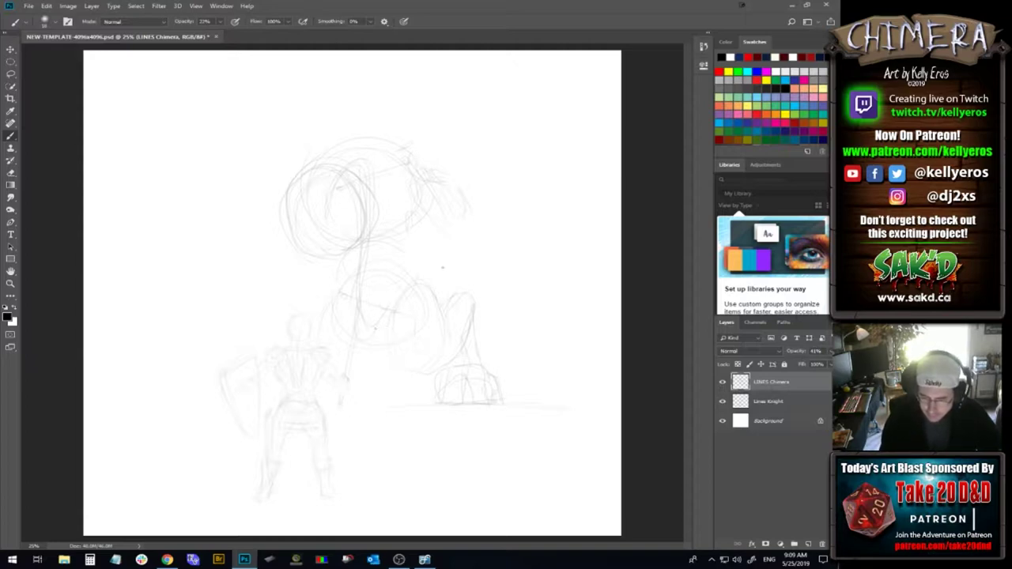
# Try many looping tail curves sweeping out from the chimera's back and hindquarters, undoing each attempt
pyautogui.moveTo(465, 190); pyautogui.dragTo(537, 307)
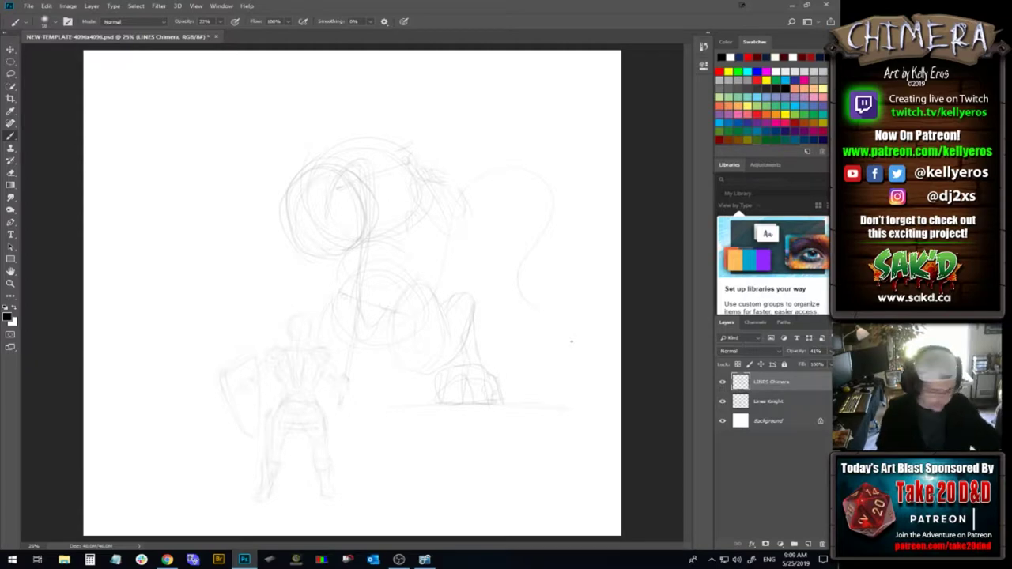
pyautogui.hotkey('ctrl', 'z')
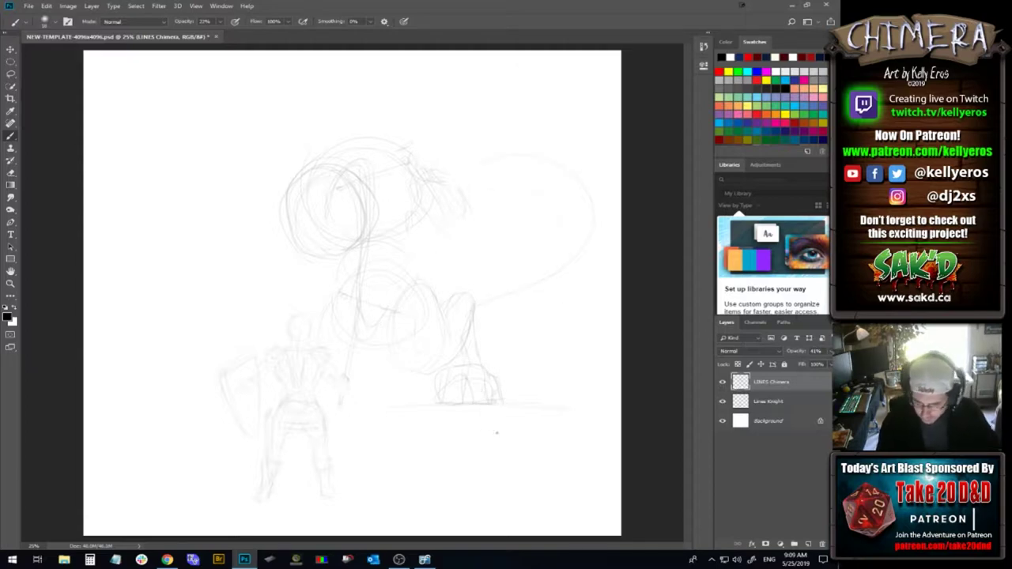
pyautogui.moveTo(447, 277)
pyautogui.mouseDown()
pyautogui.moveTo(582, 192)
pyautogui.moveTo(557, 265)
pyautogui.mouseUp()
pyautogui.hotkey('ctrl', 'z')
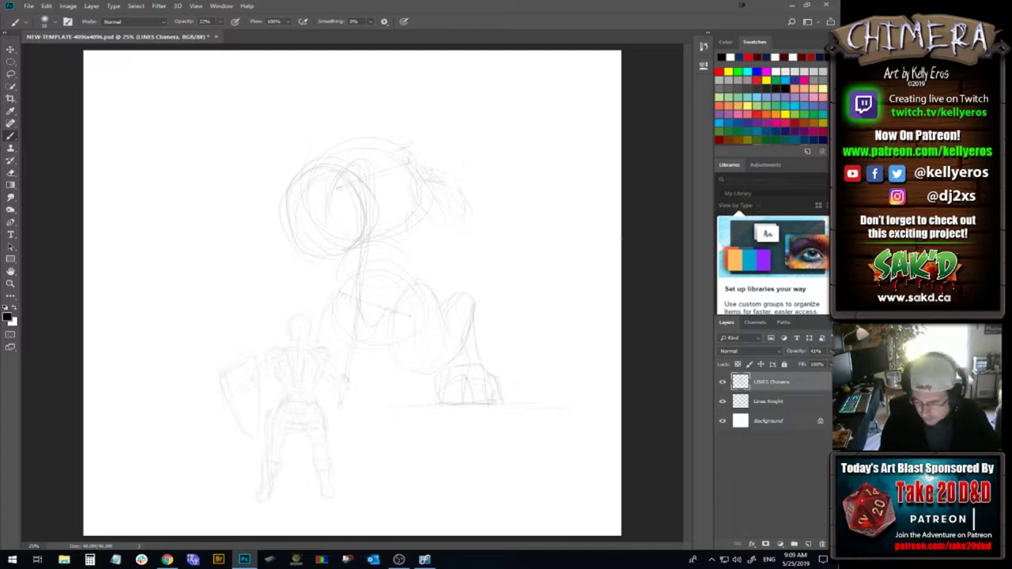
pyautogui.hotkey('ctrl', 'shift', 'z')
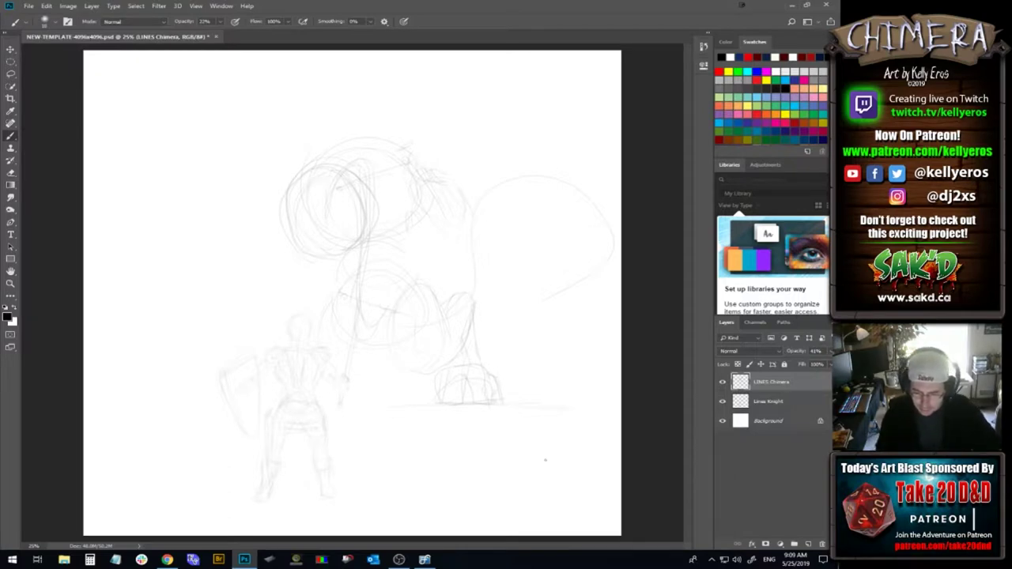
pyautogui.hotkey('ctrl', 'z')
pyautogui.hotkey('ctrl', 'z')
pyautogui.moveTo(466, 286)
pyautogui.mouseDown()
pyautogui.moveTo(553, 293)
pyautogui.moveTo(502, 347)
pyautogui.mouseUp()
pyautogui.hotkey('ctrl', 'z')
pyautogui.moveTo(473, 294)
pyautogui.mouseDown()
pyautogui.moveTo(494, 273)
pyautogui.moveTo(584, 238)
pyautogui.mouseUp()
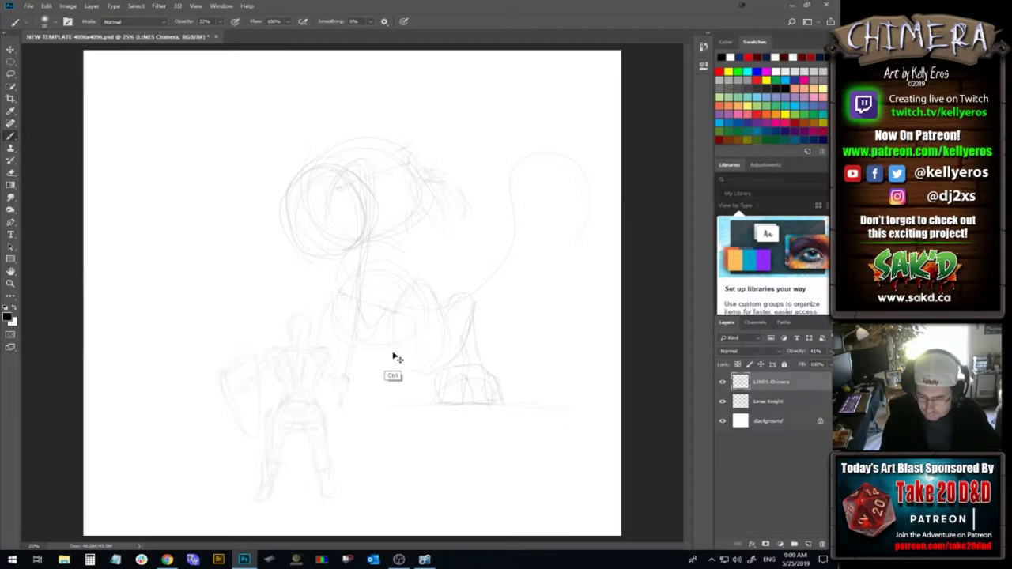
pyautogui.hotkey('ctrl', 'alt', 'z')
pyautogui.moveTo(473, 294)
pyautogui.mouseDown()
pyautogui.moveTo(556, 198)
pyautogui.moveTo(466, 162)
pyautogui.moveTo(520, 160)
pyautogui.moveTo(515, 299)
pyautogui.moveTo(539, 372)
pyautogui.mouseUp()
pyautogui.hotkey('ctrl', 'alt', 'z')
pyautogui.hotkey('ctrl', 'z')
pyautogui.moveTo(452, 286); pyautogui.dragTo(528, 338)
pyautogui.hotkey('ctrl', 'z')
pyautogui.moveTo(562, 402)
pyautogui.mouseDown()
pyautogui.moveTo(581, 246)
pyautogui.moveTo(461, 283)
pyautogui.mouseUp()
pyautogui.hotkey('ctrl', 'z')
pyautogui.moveTo(444, 181)
pyautogui.mouseDown()
pyautogui.moveTo(540, 355)
pyautogui.moveTo(558, 365)
pyautogui.mouseUp()
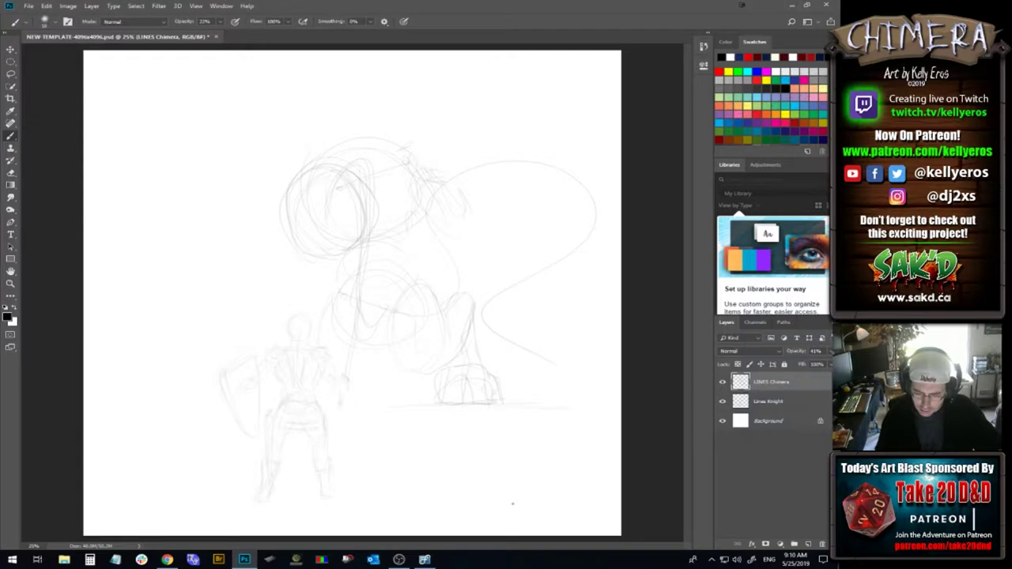
pyautogui.hotkey('ctrl', 'z')
pyautogui.hotkey('ctrl', 'z')
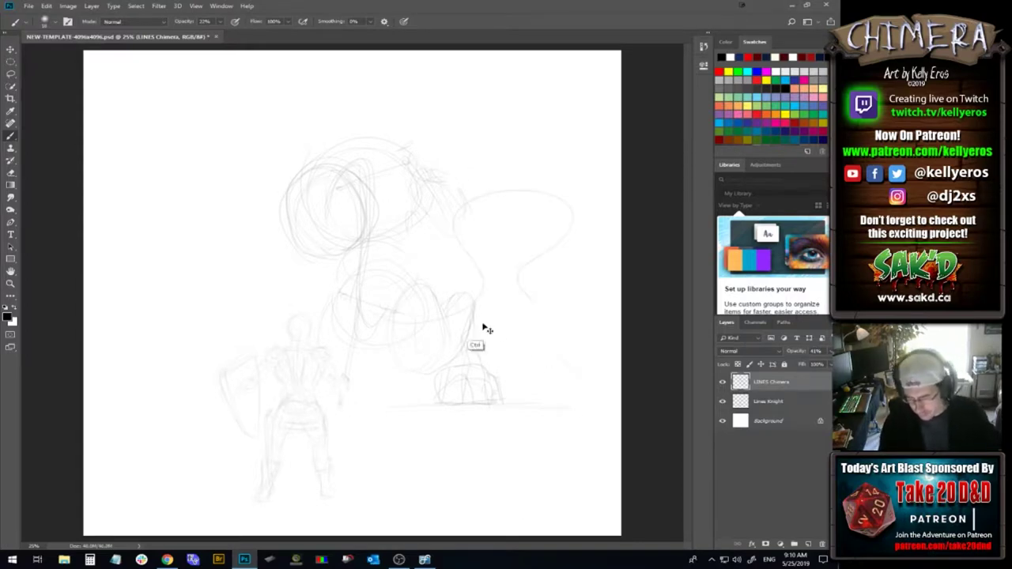
pyautogui.hotkey('ctrl', 'alt', 'z')
# Sketch an S-shaped snake tail rising from the hindquarters, with short segment marks along it and a small oval head at its tip
pyautogui.moveTo(468, 272); pyautogui.dragTo(563, 267)
pyautogui.moveTo(482, 300); pyautogui.dragTo(542, 338)
pyautogui.hotkey('ctrl', 'alt', 'z')
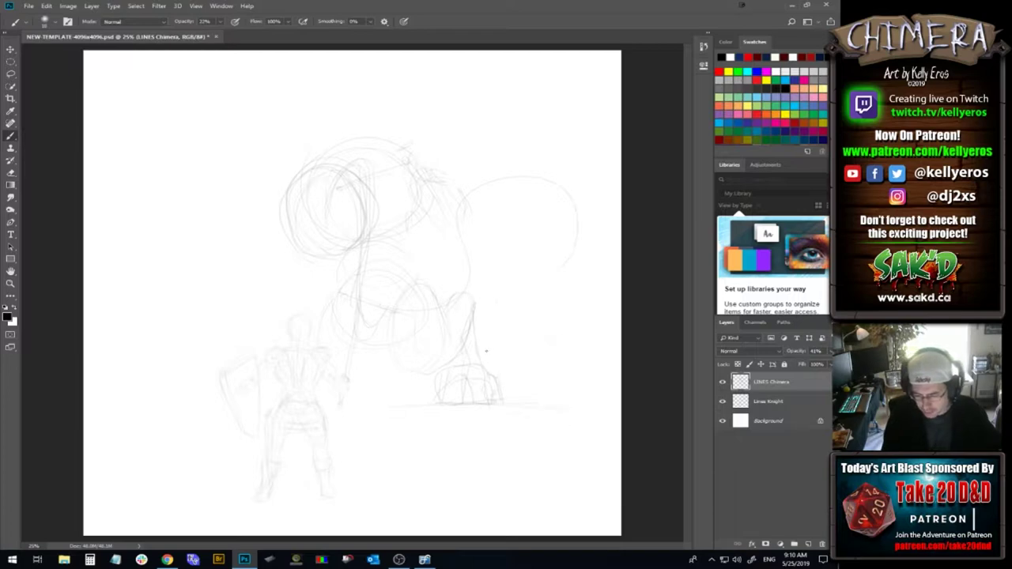
pyautogui.moveTo(563, 268); pyautogui.dragTo(556, 327)
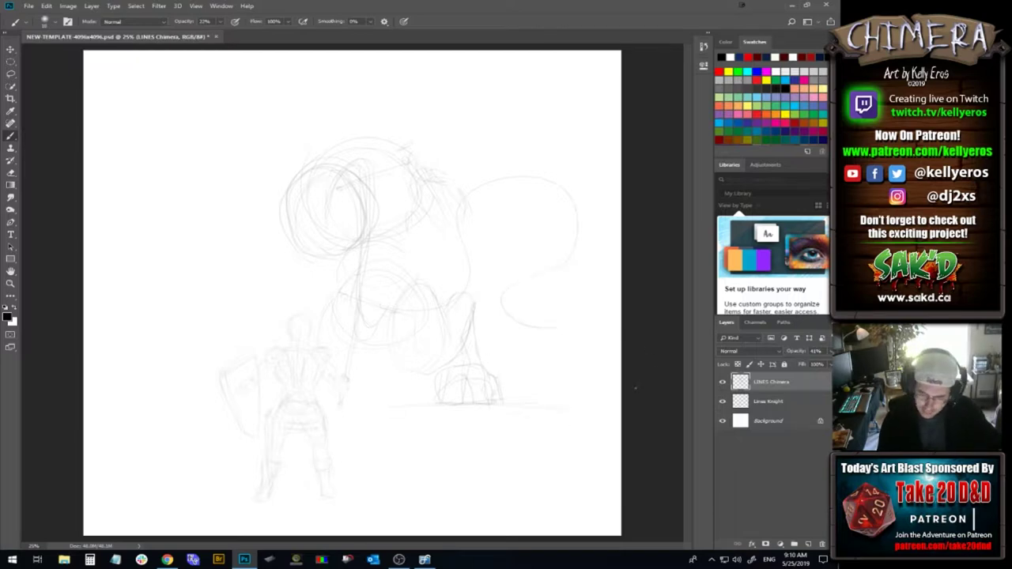
pyautogui.hotkey('ctrl', 'alt', 'z')
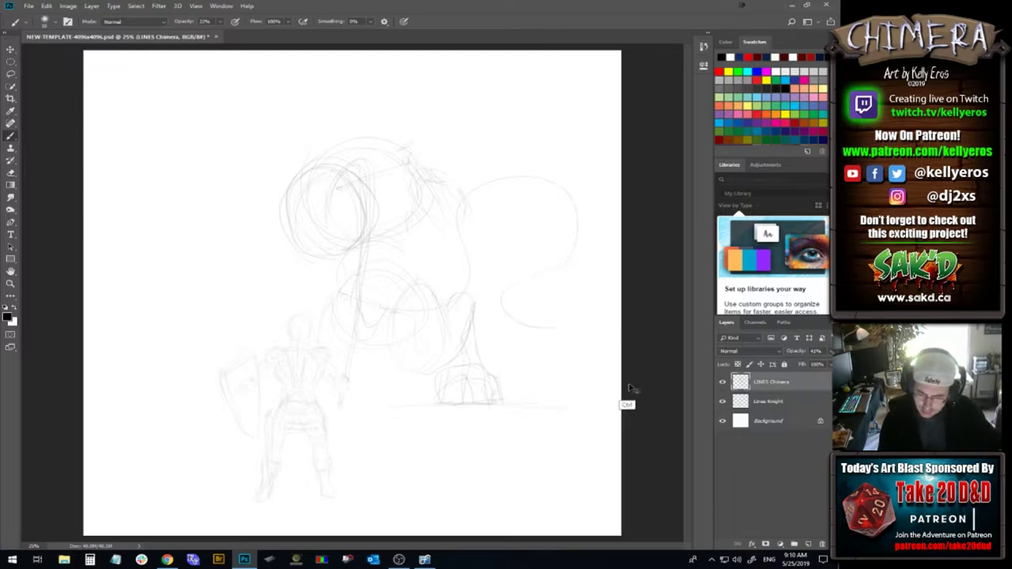
pyautogui.moveTo(564, 266)
pyautogui.mouseDown()
pyautogui.moveTo(499, 336)
pyautogui.moveTo(561, 342)
pyautogui.mouseUp()
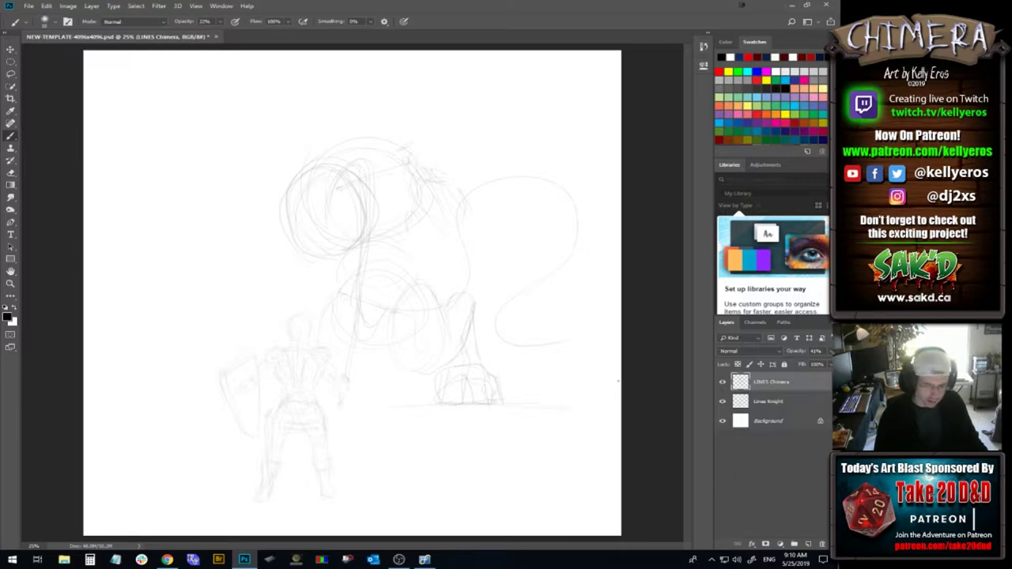
pyautogui.hotkey('ctrl', 'shift', 'z')
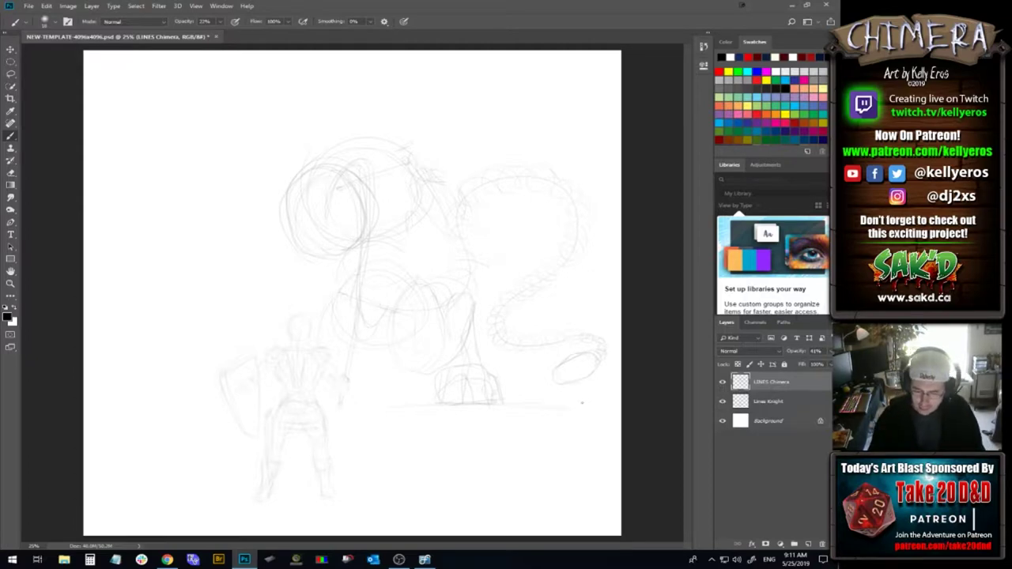
pyautogui.moveTo(564, 356)
pyautogui.mouseDown()
pyautogui.moveTo(584, 368)
pyautogui.moveTo(570, 378)
pyautogui.moveTo(591, 356)
pyautogui.mouseUp()
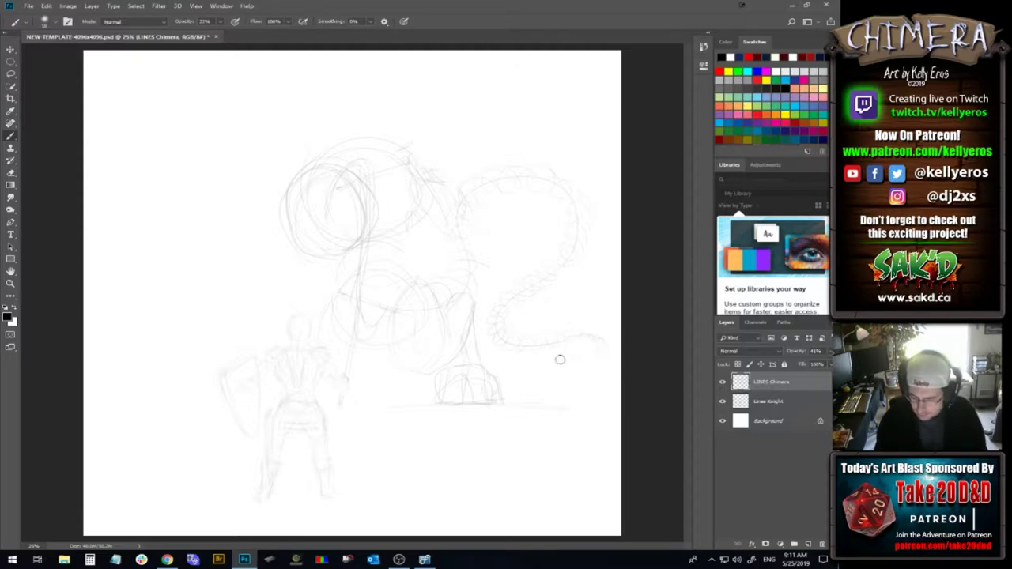
pyautogui.moveTo(598, 338); pyautogui.dragTo(606, 349)
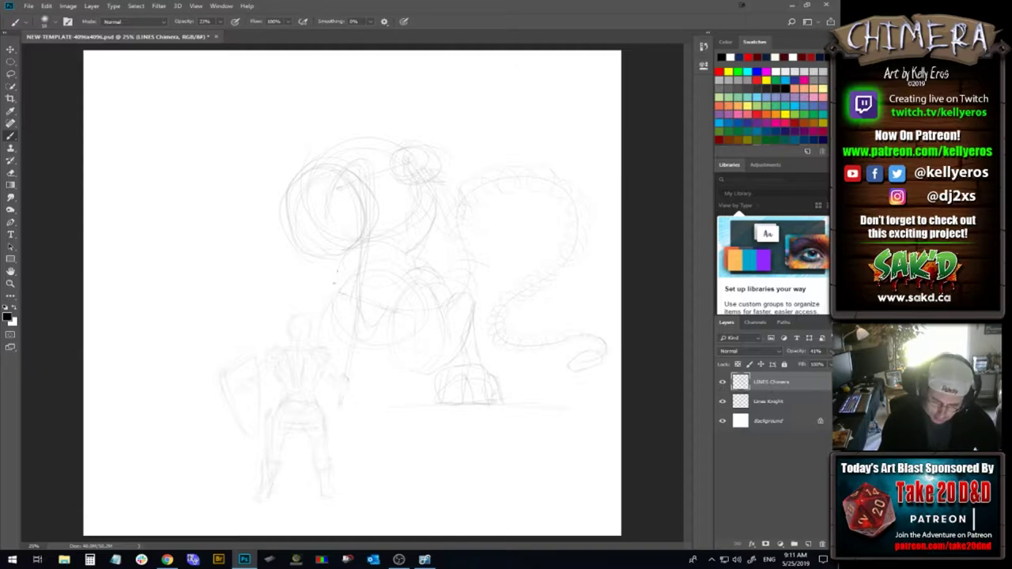
# Sketch the chimera's foreleg behind the knight, and lasso and delete the trial circles drawn above the knight's shield
pyautogui.moveTo(327, 300); pyautogui.dragTo(333, 280)
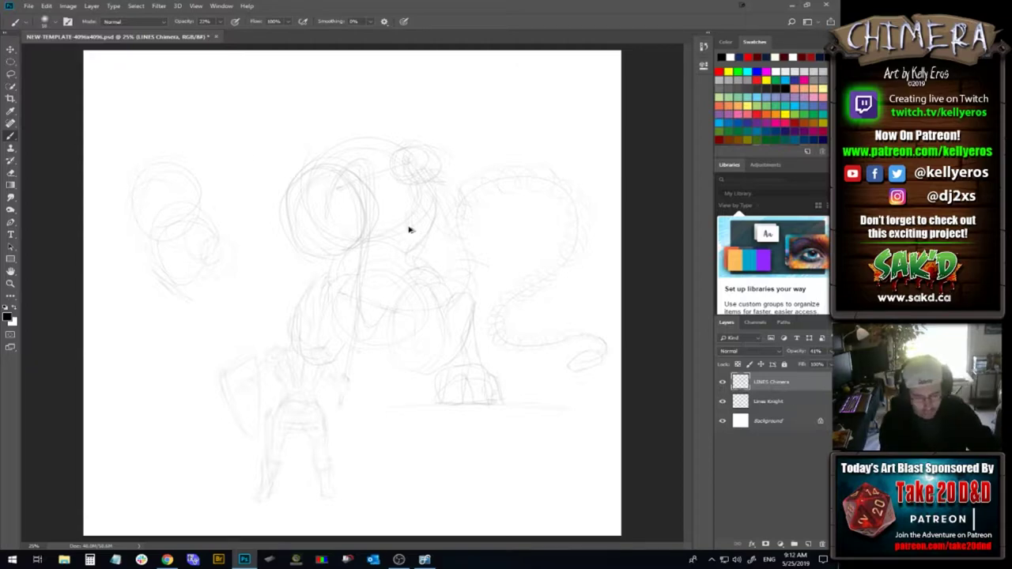
pyautogui.hotkey('ctrl', 'z')
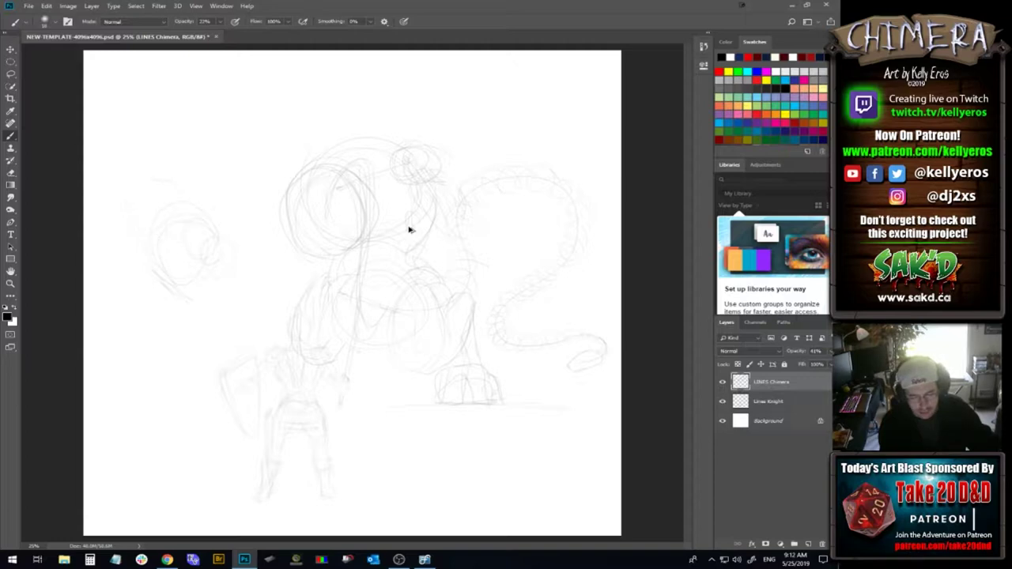
pyautogui.press('l')
pyautogui.moveTo(212, 324)
pyautogui.mouseDown()
pyautogui.moveTo(122, 284)
pyautogui.moveTo(236, 208)
pyautogui.moveTo(188, 301)
pyautogui.mouseUp()
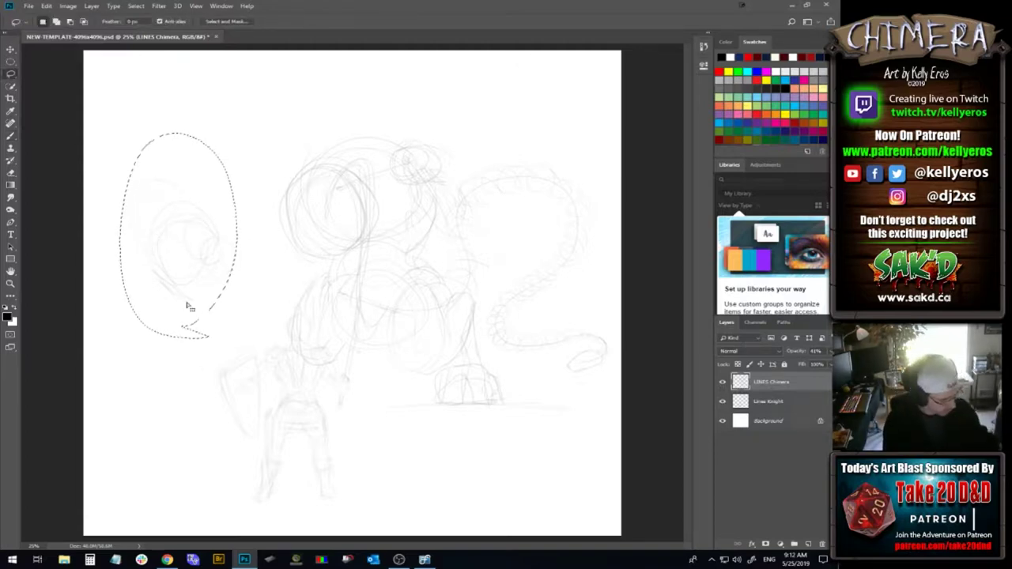
pyautogui.press('Delete')
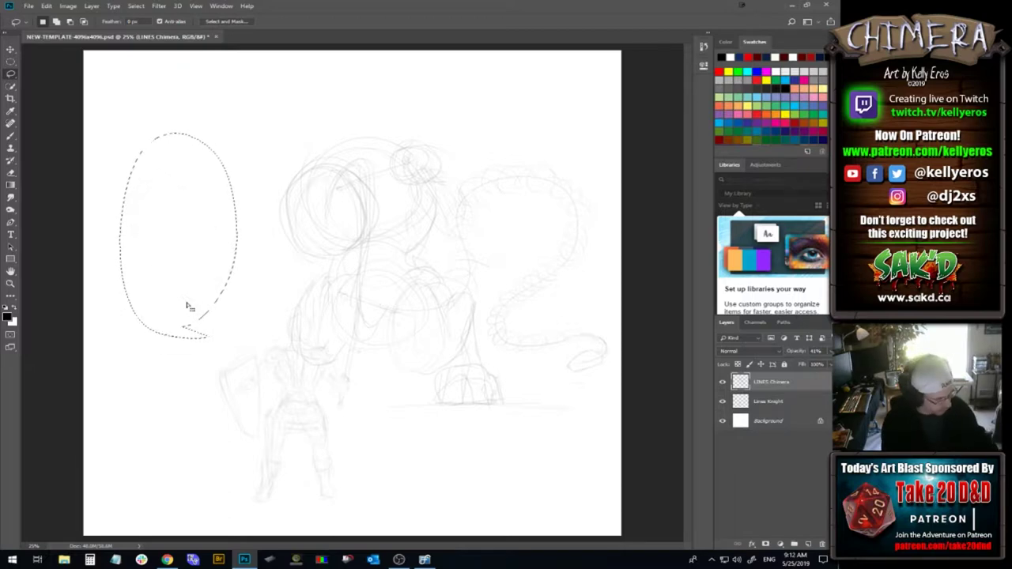
pyautogui.hotkey('ctrl', 'd')
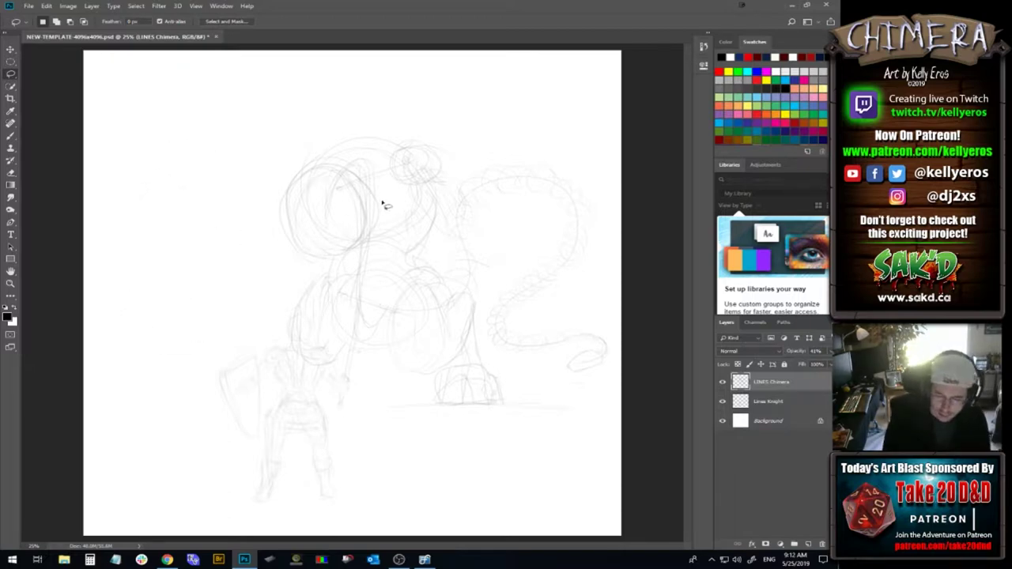
# Sketch a second, horizontally arching neck reaching from the shoulders past the front head, with ring lines and a rounded head at its end
pyautogui.press('b')
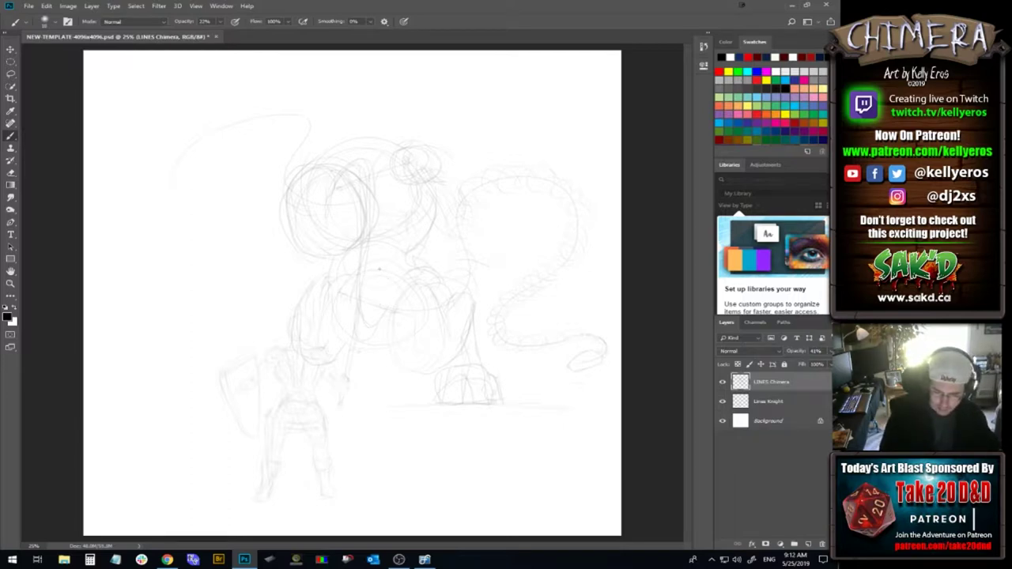
pyautogui.hotkey('ctrl', 'alt', 'z')
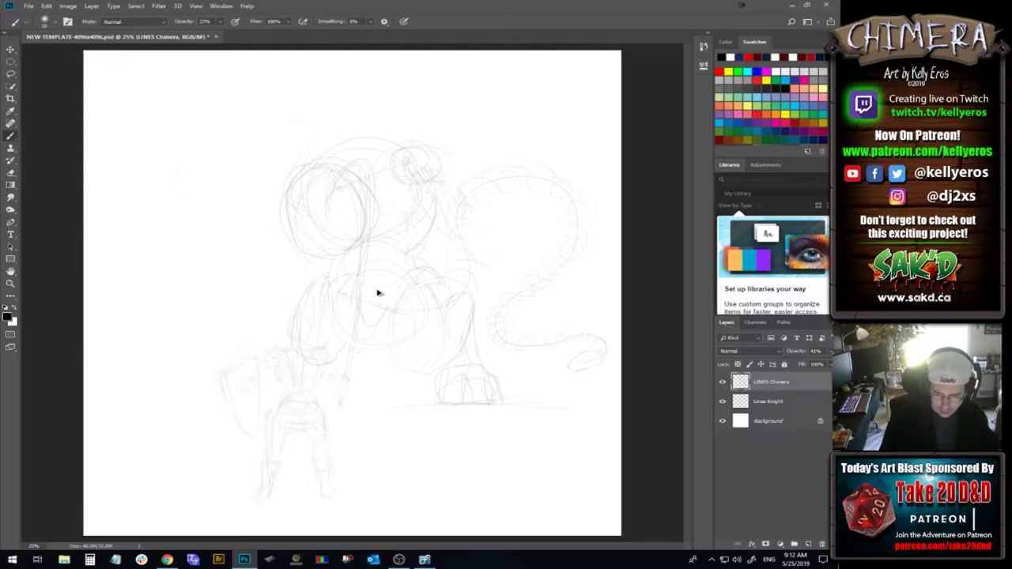
pyautogui.moveTo(154, 151); pyautogui.dragTo(181, 246)
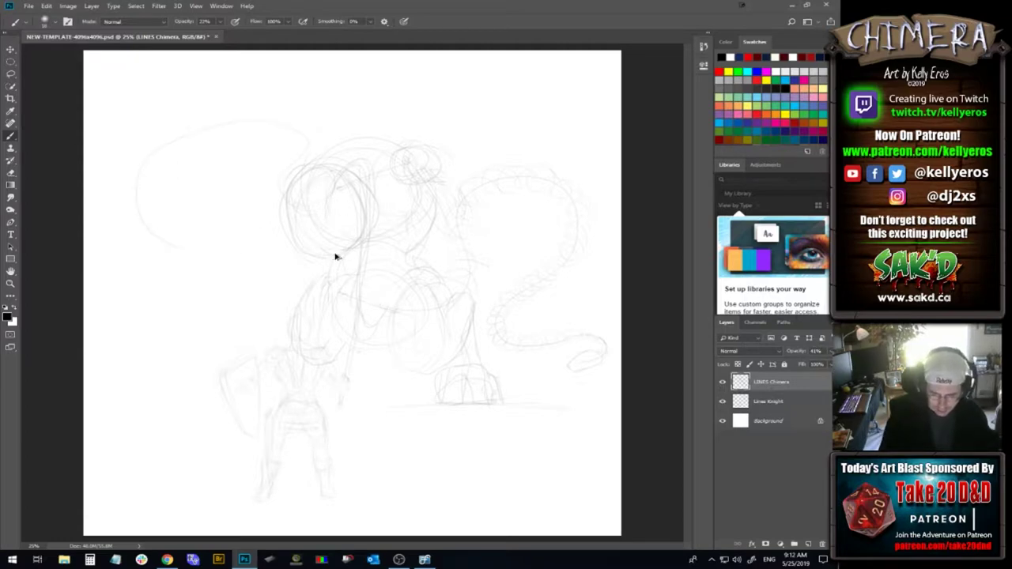
pyautogui.hotkey('ctrl', 'z')
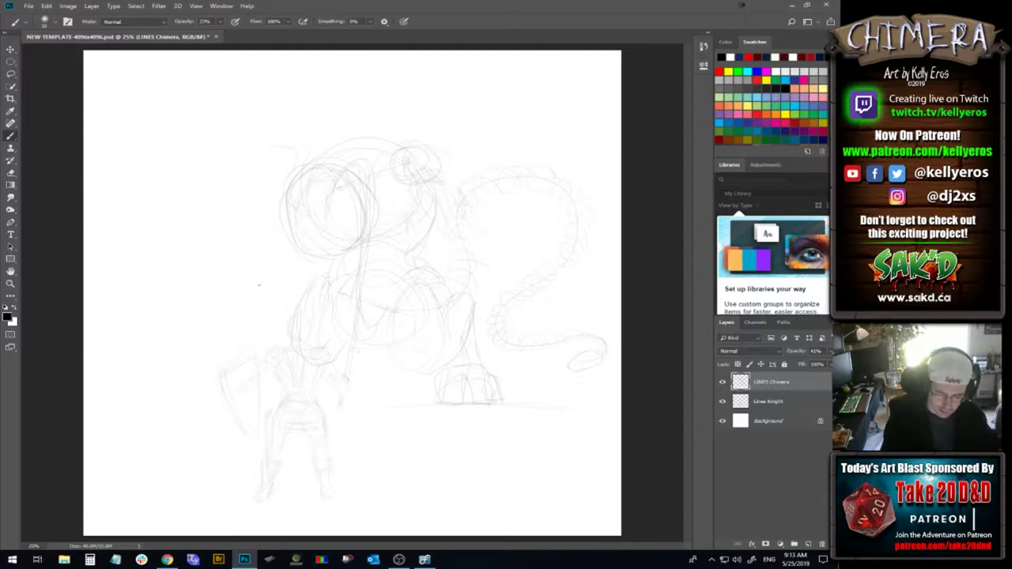
pyautogui.moveTo(272, 146); pyautogui.dragTo(207, 171)
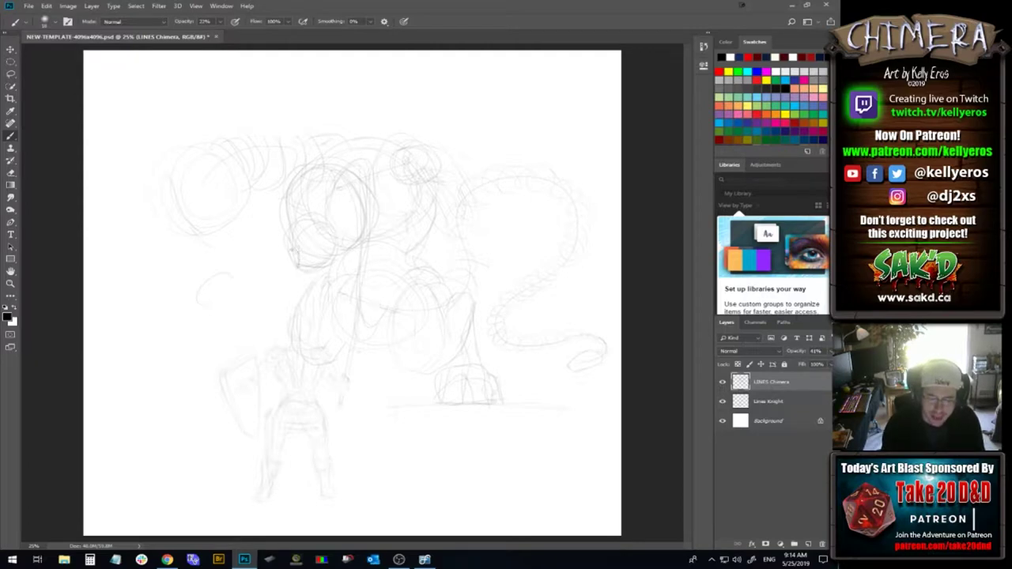
# Try a snarling face with eyes, nose and open muzzle on the chimera's front head, and erase that whole head
pyautogui.moveTo(289, 245); pyautogui.dragTo(296, 248)
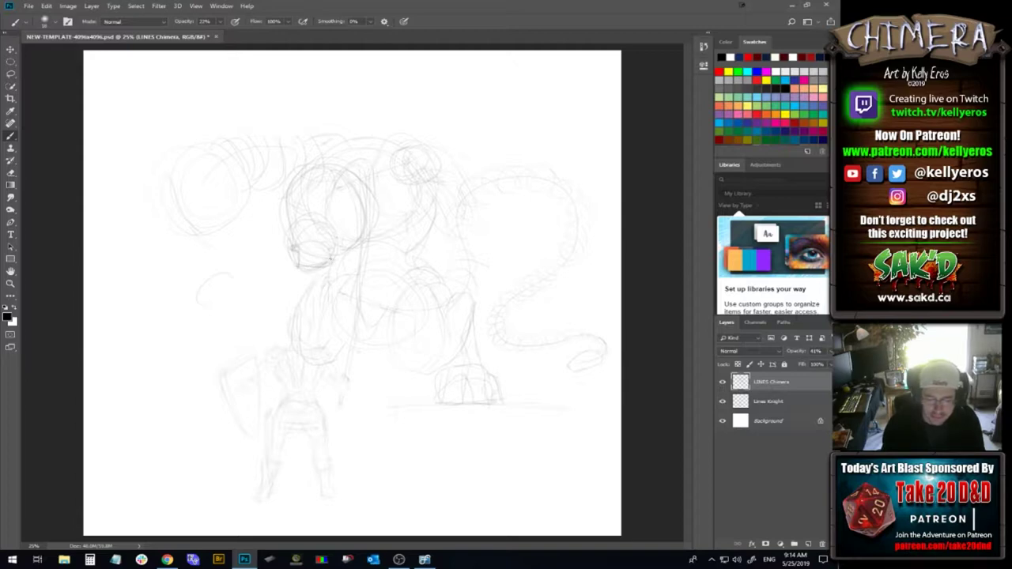
pyautogui.moveTo(294, 247); pyautogui.dragTo(322, 246)
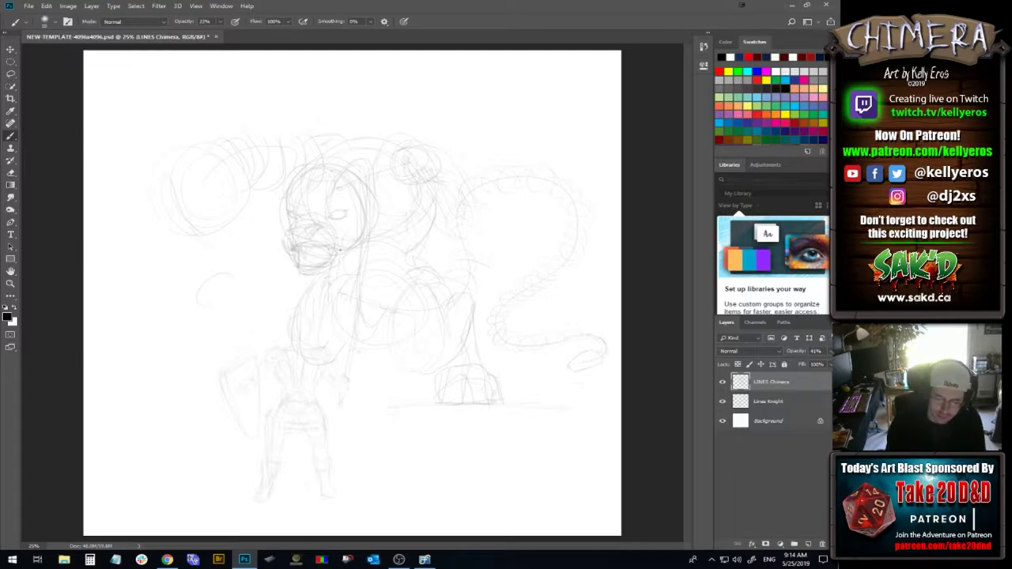
pyautogui.moveTo(319, 268)
pyautogui.mouseDown()
pyautogui.moveTo(304, 238)
pyautogui.moveTo(297, 253)
pyautogui.moveTo(312, 223)
pyautogui.moveTo(338, 246)
pyautogui.moveTo(325, 241)
pyautogui.moveTo(362, 239)
pyautogui.moveTo(361, 184)
pyautogui.moveTo(348, 175)
pyautogui.moveTo(296, 214)
pyautogui.mouseUp()
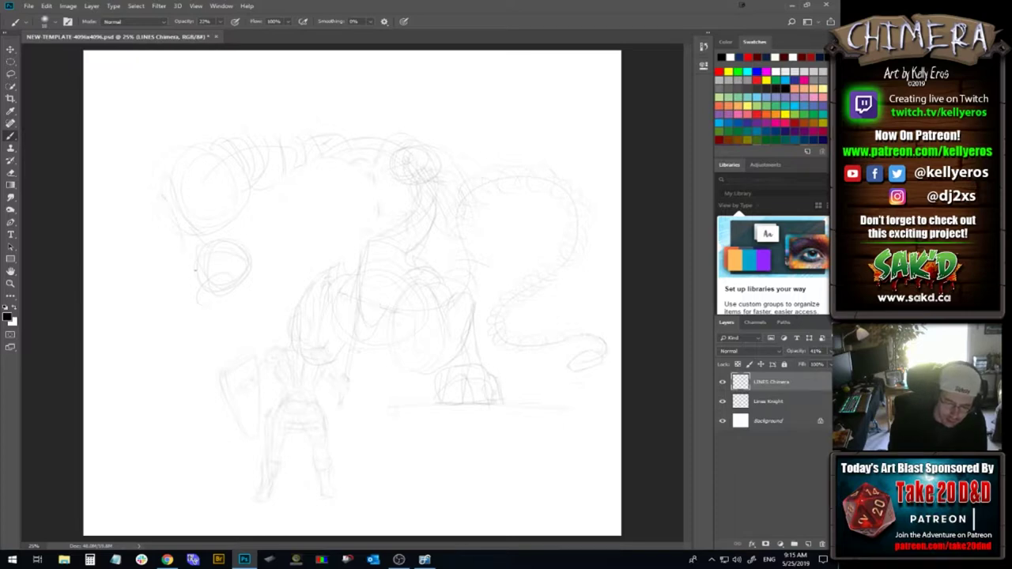
# Outline the long-necked head's tapering snout and rounded brow, and add two tall curved horn lines rising from its crown
pyautogui.moveTo(164, 222); pyautogui.dragTo(195, 279)
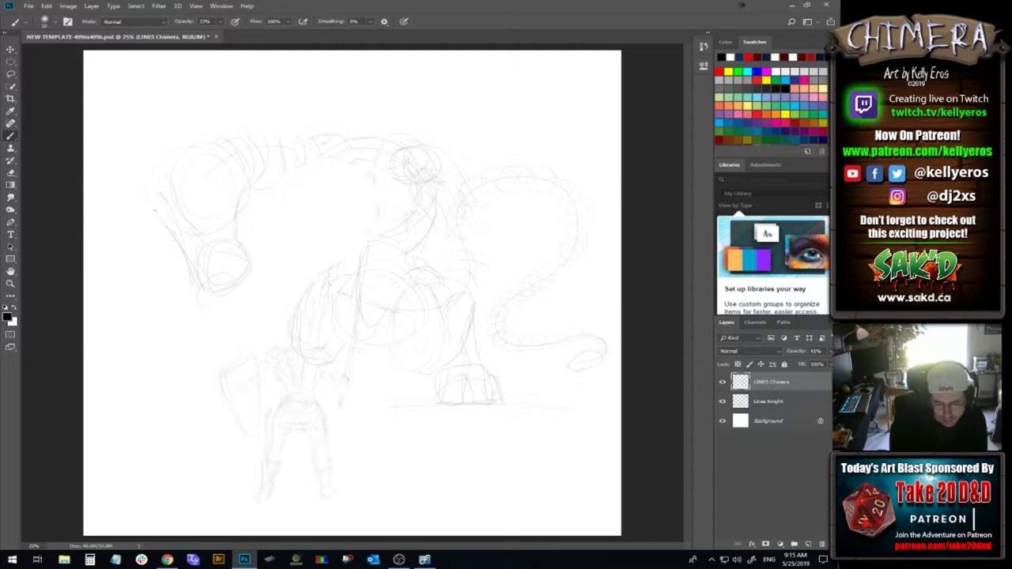
pyautogui.moveTo(187, 150); pyautogui.dragTo(155, 174)
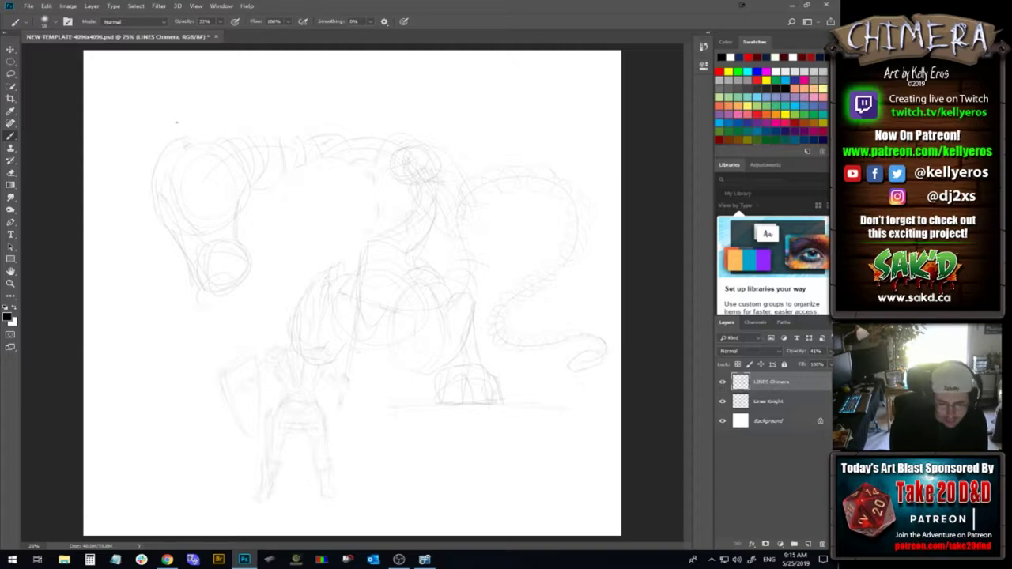
pyautogui.moveTo(168, 144); pyautogui.dragTo(200, 39)
pyautogui.moveTo(233, 136); pyautogui.dragTo(257, 69)
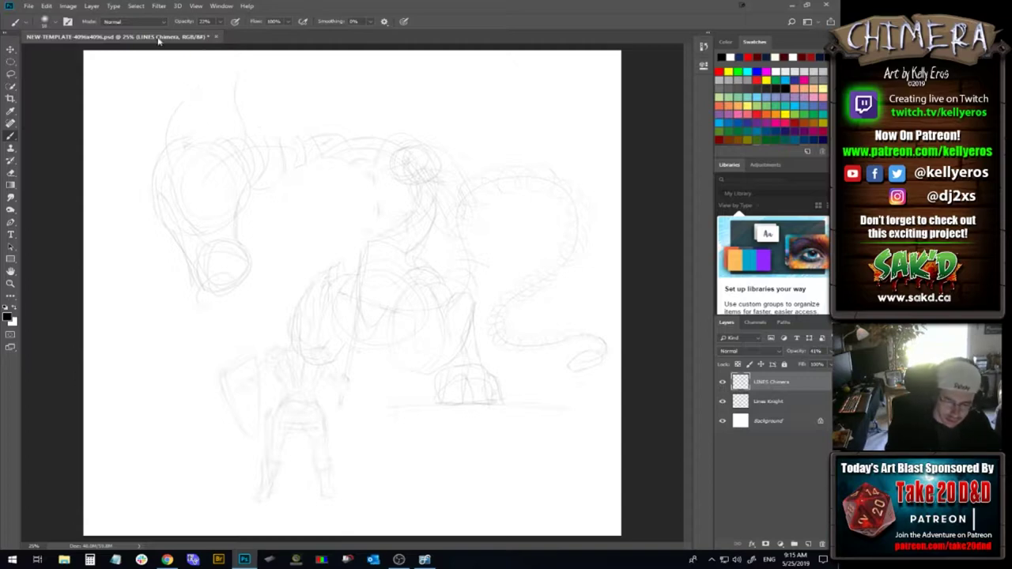
# Redraw the missing horn on the long-necked head and rough in a round skull with a muzzle circle for the chimera's front head
pyautogui.hotkey('ctrl', 'z')
pyautogui.moveTo(179, 106); pyautogui.dragTo(187, 69)
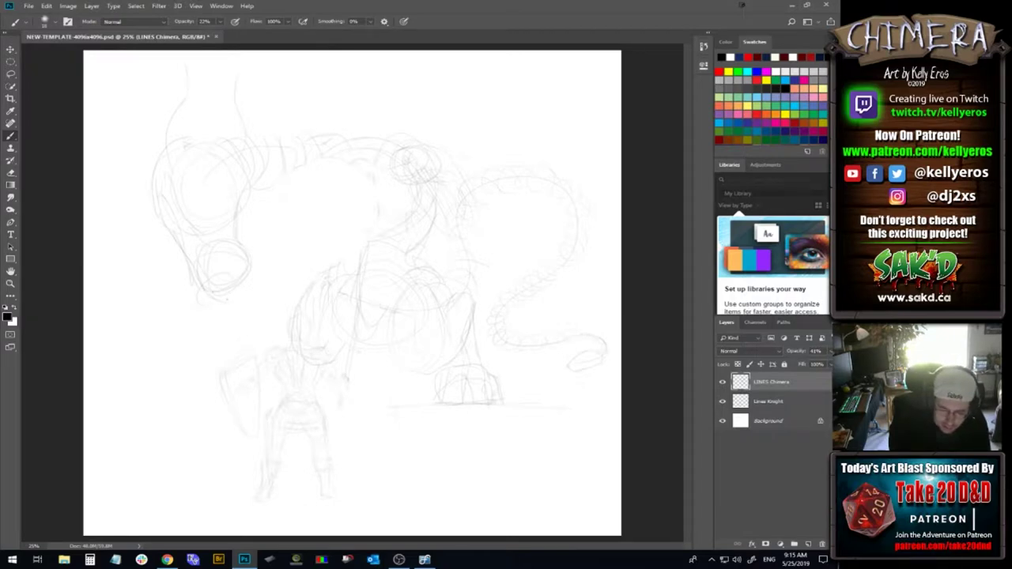
pyautogui.moveTo(238, 289); pyautogui.dragTo(234, 297)
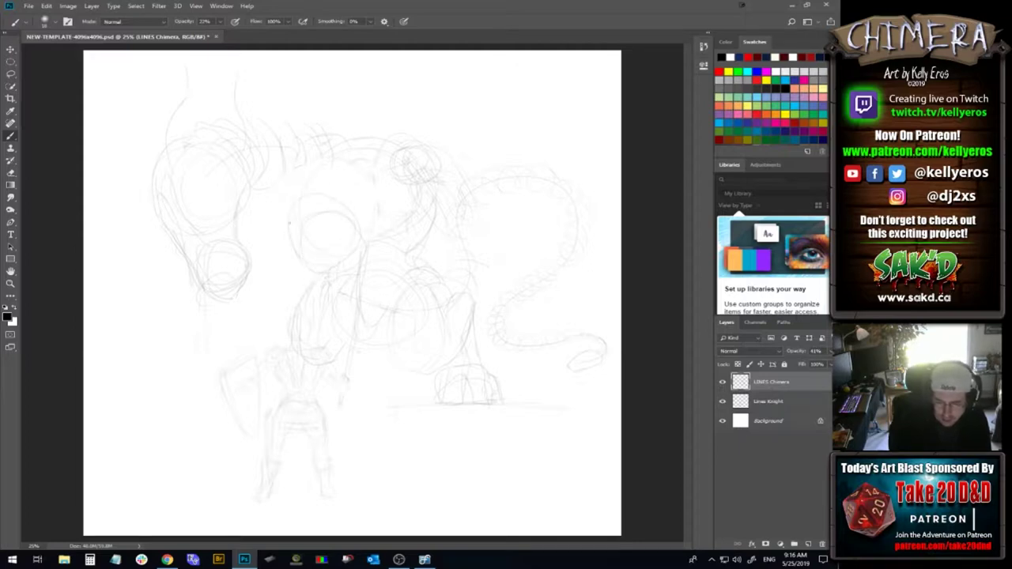
pyautogui.moveTo(299, 212); pyautogui.dragTo(314, 269)
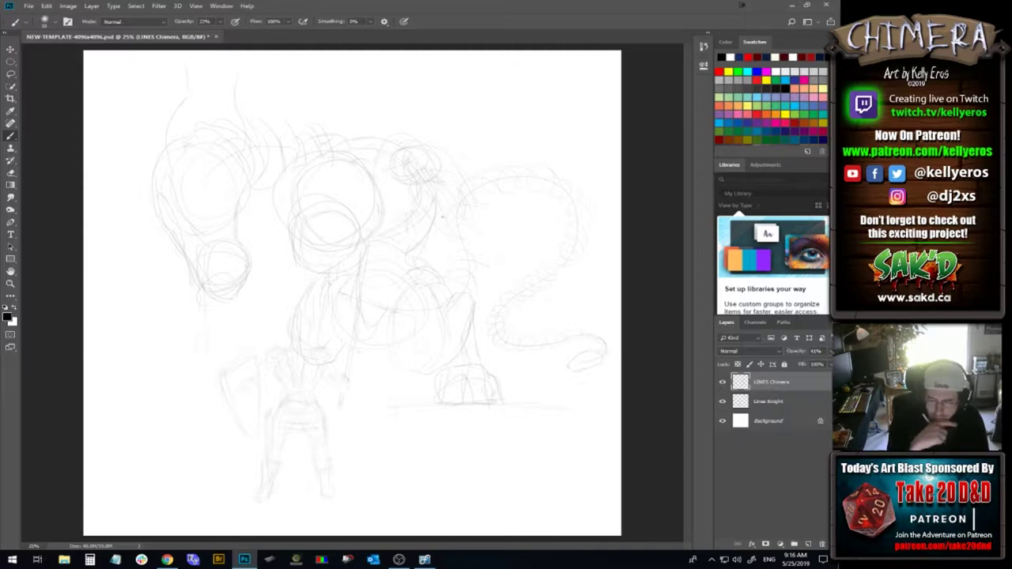
pyautogui.moveTo(249, 262); pyautogui.dragTo(232, 315)
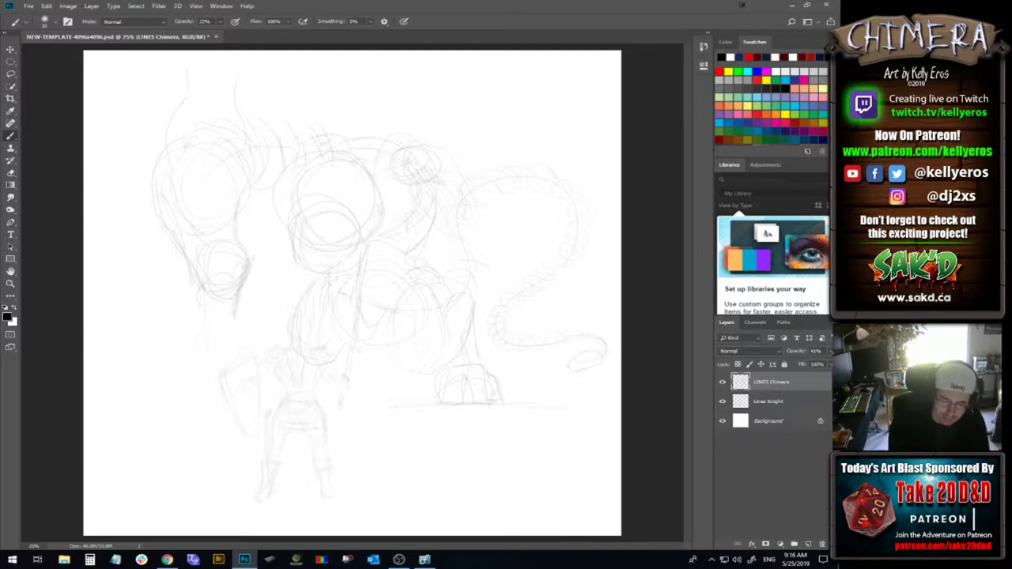
# Remove the snout of the long-necked head, then lasso and delete the rest of that head with its horns and arching neck
pyautogui.hotkey('ctrl', 'z')
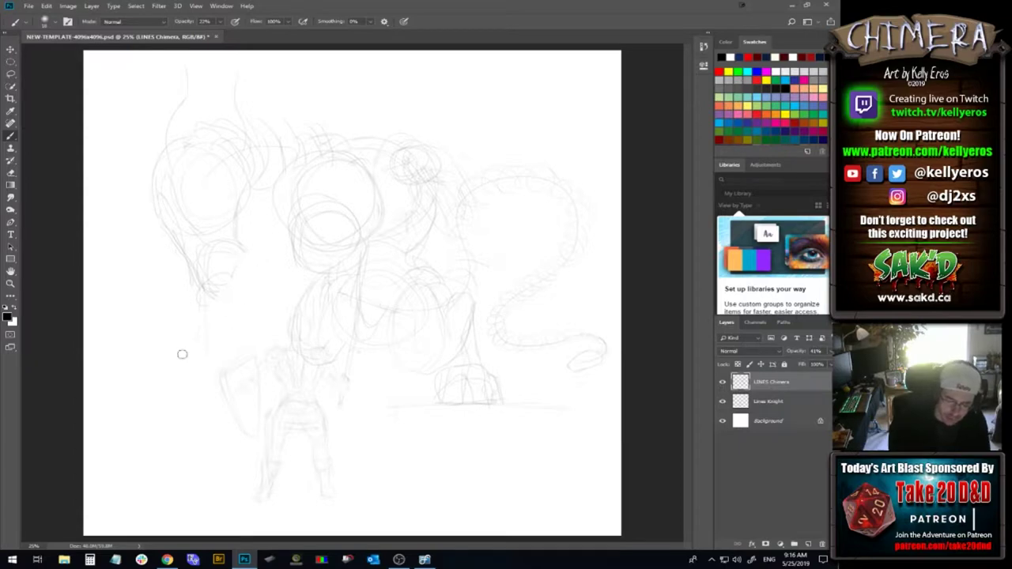
pyautogui.hotkey('ctrl', 'z')
pyautogui.hotkey('ctrl', 'z')
pyautogui.hotkey('ctrl', 'z')
pyautogui.hotkey('ctrl', 'z')
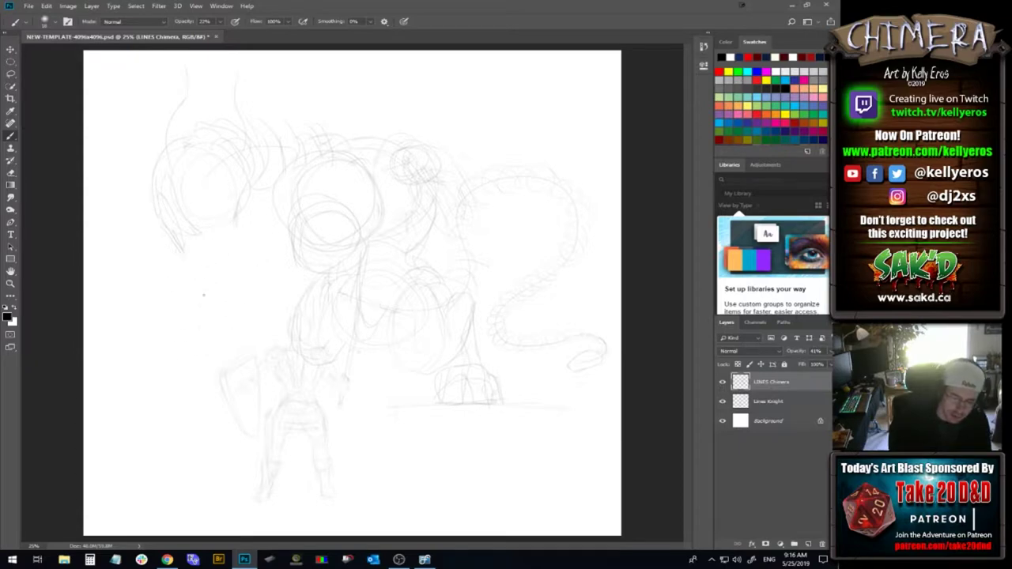
pyautogui.press('l')
pyautogui.moveTo(202, 270)
pyautogui.mouseDown()
pyautogui.moveTo(140, 131)
pyautogui.moveTo(283, 72)
pyautogui.moveTo(287, 150)
pyautogui.moveTo(256, 266)
pyautogui.moveTo(194, 273)
pyautogui.mouseUp()
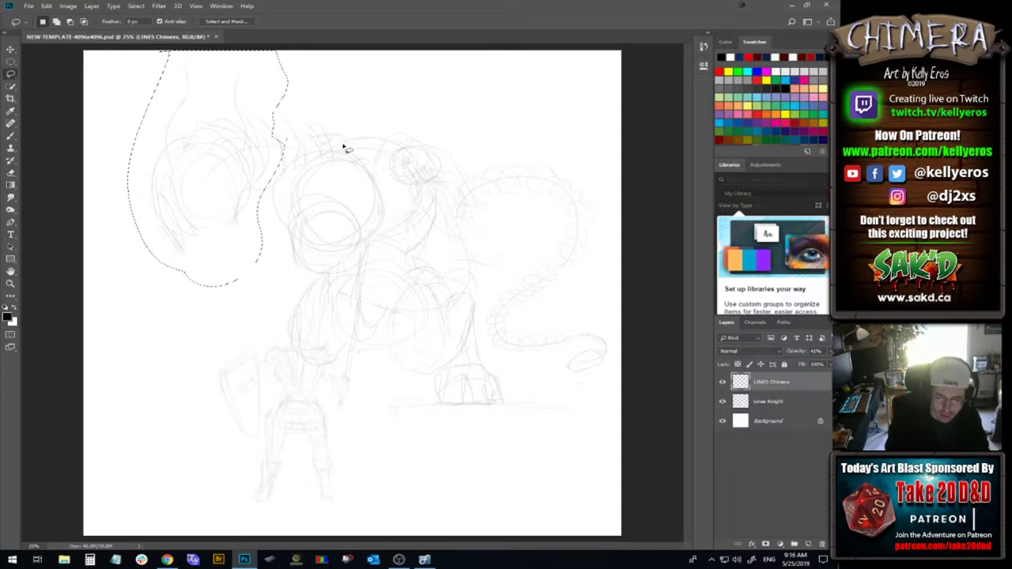
pyautogui.moveTo(344, 150)
pyautogui.mouseDown()
pyautogui.moveTo(339, 170)
pyautogui.moveTo(261, 199)
pyautogui.moveTo(345, 143)
pyautogui.moveTo(348, 151)
pyautogui.mouseUp()
pyautogui.press('Delete')
pyautogui.hotkey('ctrl', 'd')
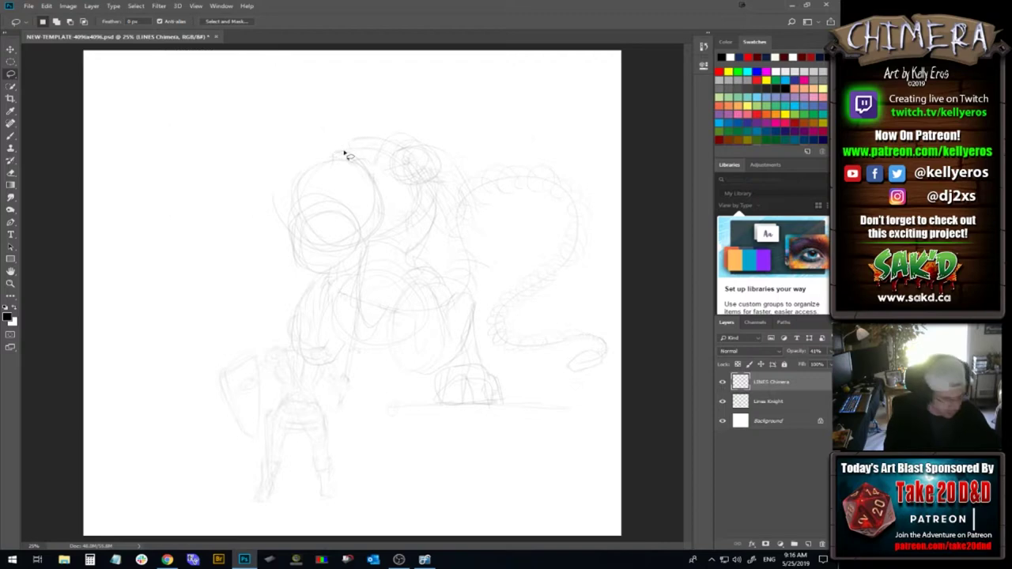
# Sketch an elongated oval head with a tapered muzzle beside the front head, and clear the construction lines inside both heads
pyautogui.press('b')
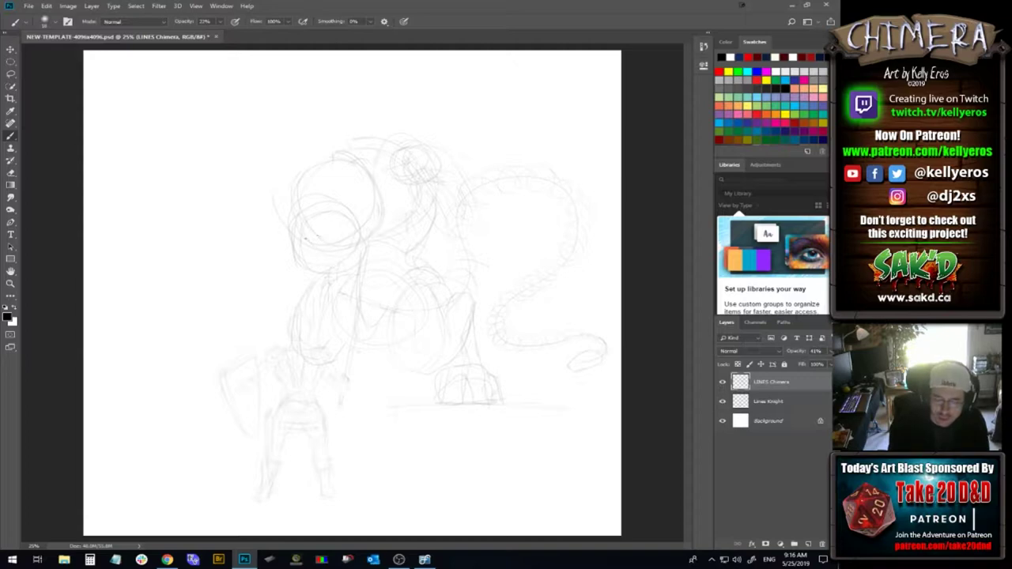
pyautogui.moveTo(377, 249); pyautogui.dragTo(432, 210)
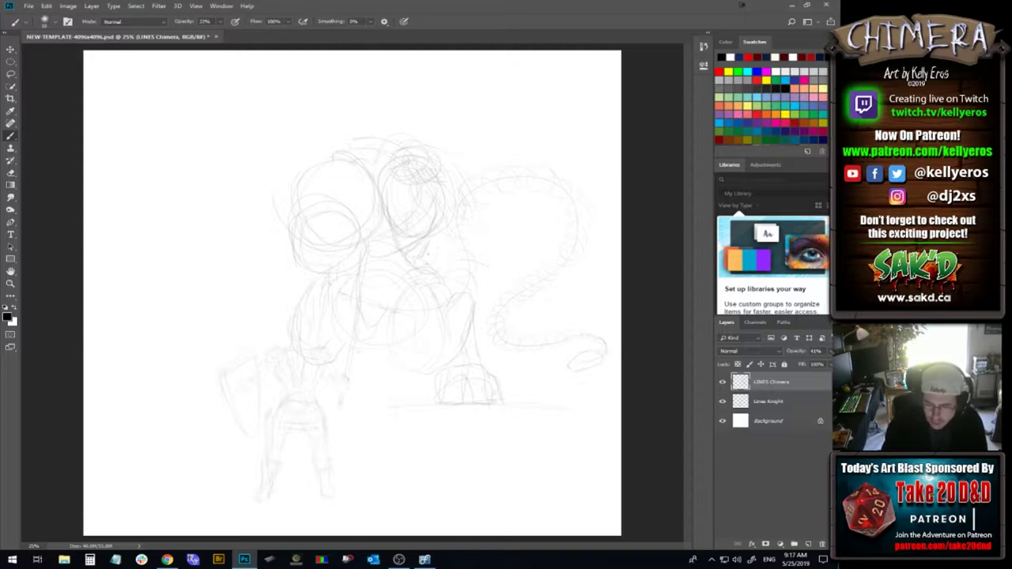
pyautogui.moveTo(443, 203); pyautogui.dragTo(444, 220)
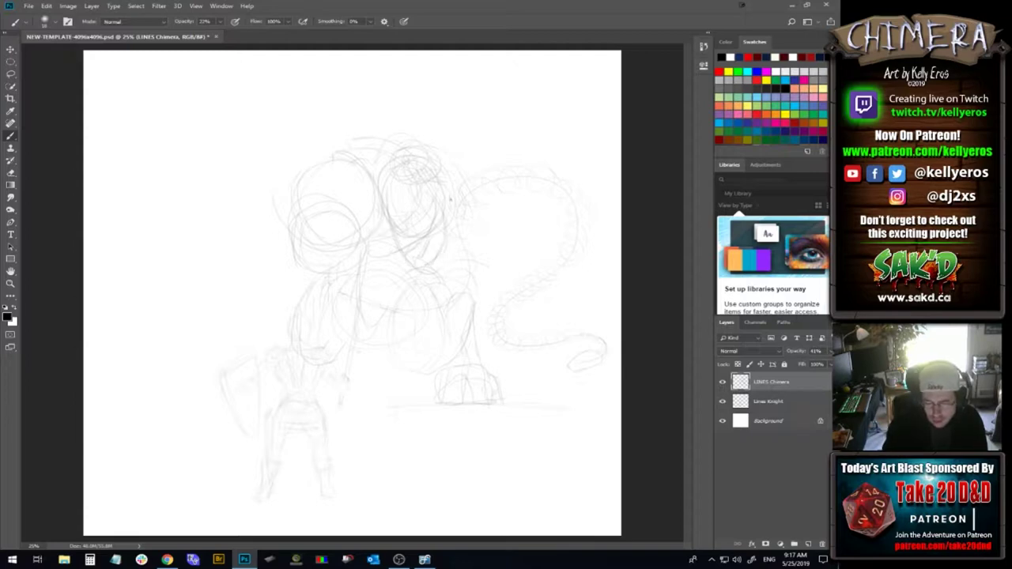
pyautogui.moveTo(445, 221); pyautogui.dragTo(432, 271)
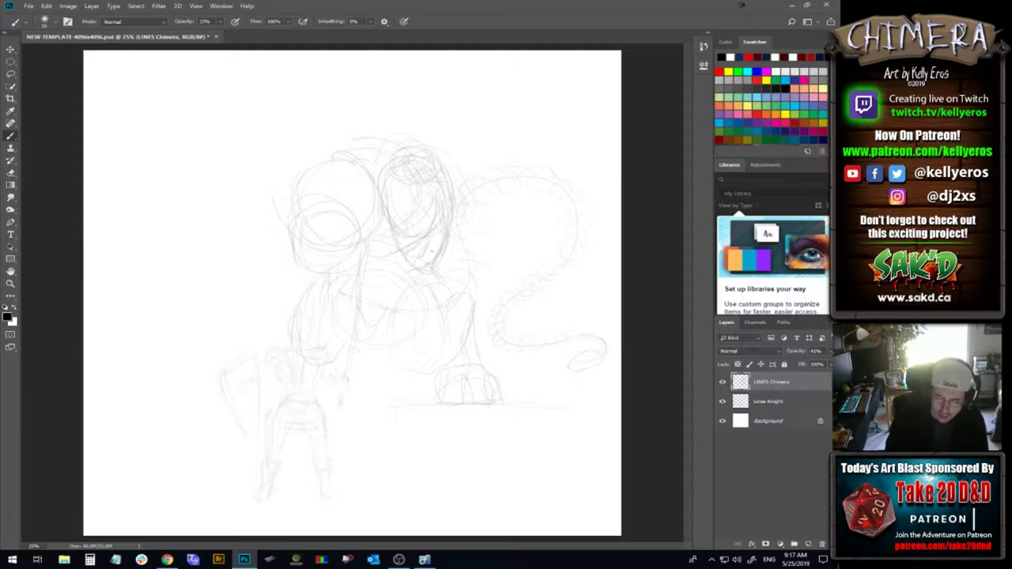
pyautogui.moveTo(409, 235)
pyautogui.mouseDown()
pyautogui.moveTo(422, 248)
pyautogui.moveTo(416, 181)
pyautogui.moveTo(429, 168)
pyautogui.moveTo(423, 217)
pyautogui.mouseUp()
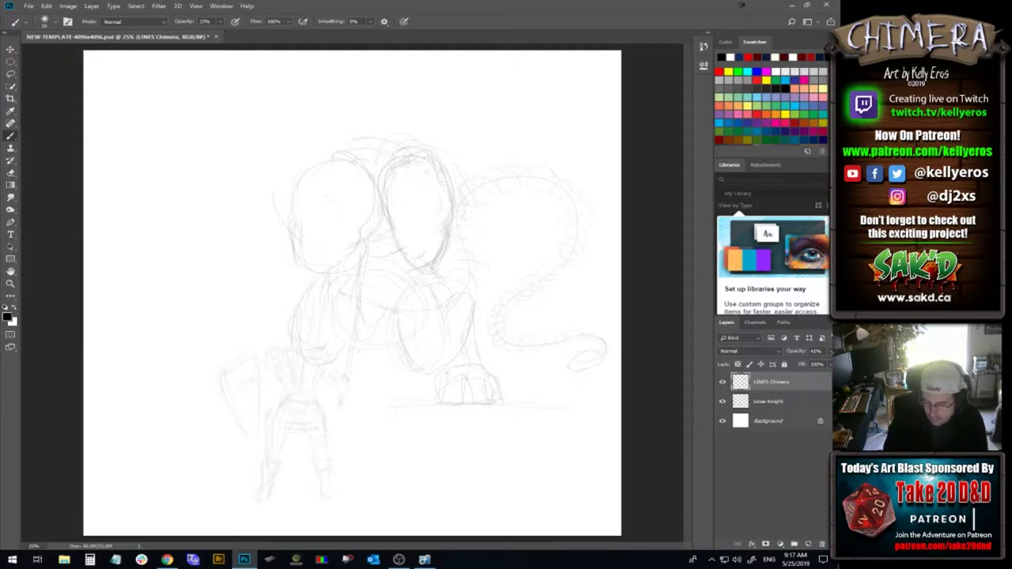
# Firm up the rounded thigh and paw of the leg on the ground line, the flank line, and the inner curve of the tail
pyautogui.moveTo(471, 317); pyautogui.dragTo(465, 338)
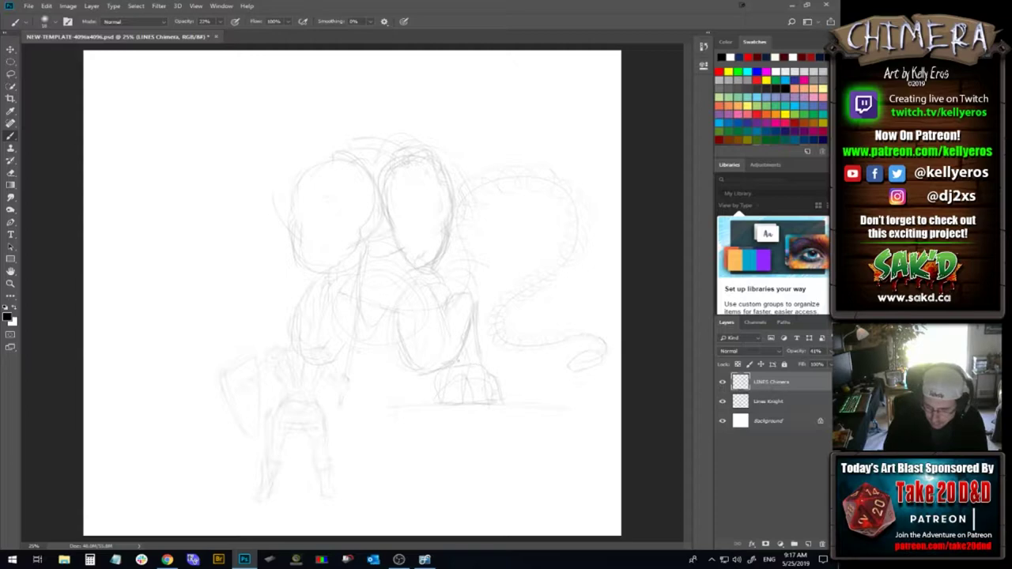
pyautogui.moveTo(463, 363); pyautogui.dragTo(486, 370)
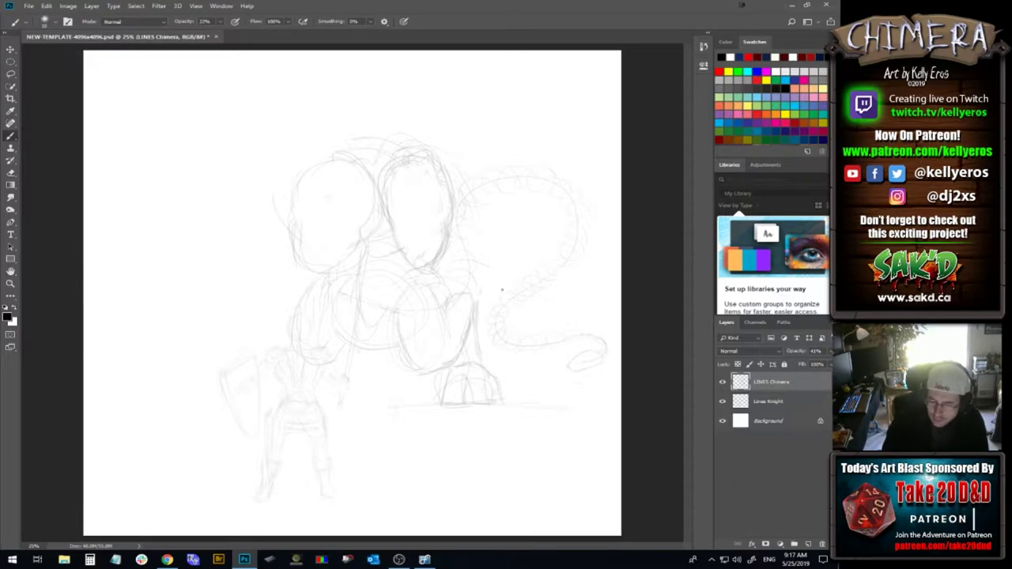
pyautogui.moveTo(487, 245); pyautogui.dragTo(481, 294)
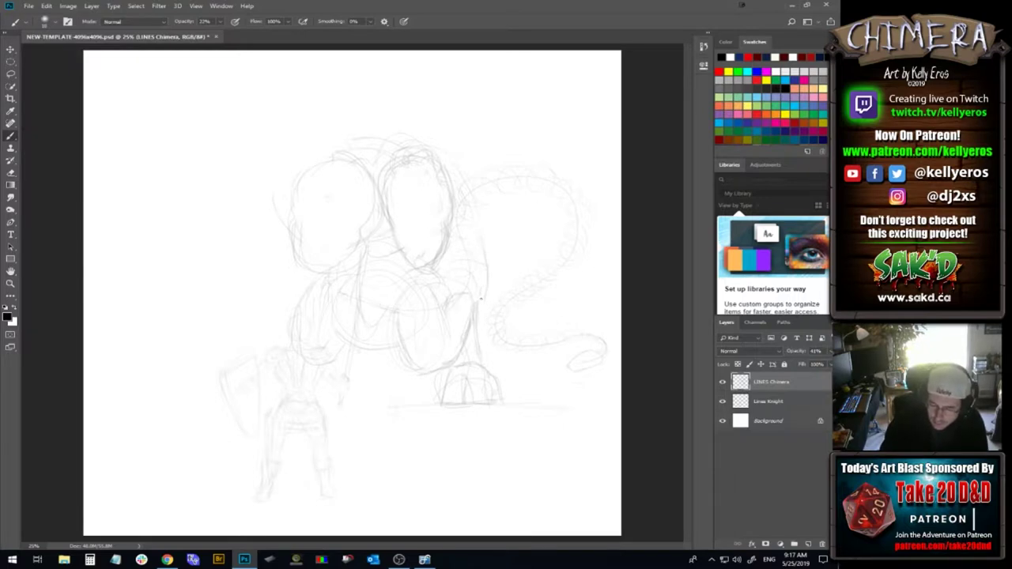
pyautogui.moveTo(480, 223); pyautogui.dragTo(478, 237)
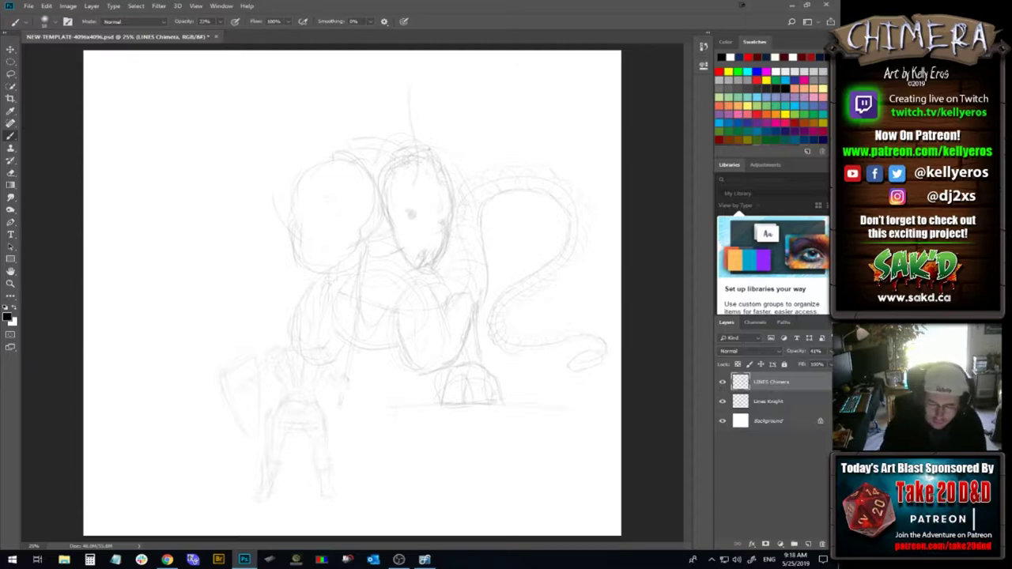
# Save the document under its existing file name
pyautogui.hotkey('ctrl', 's')
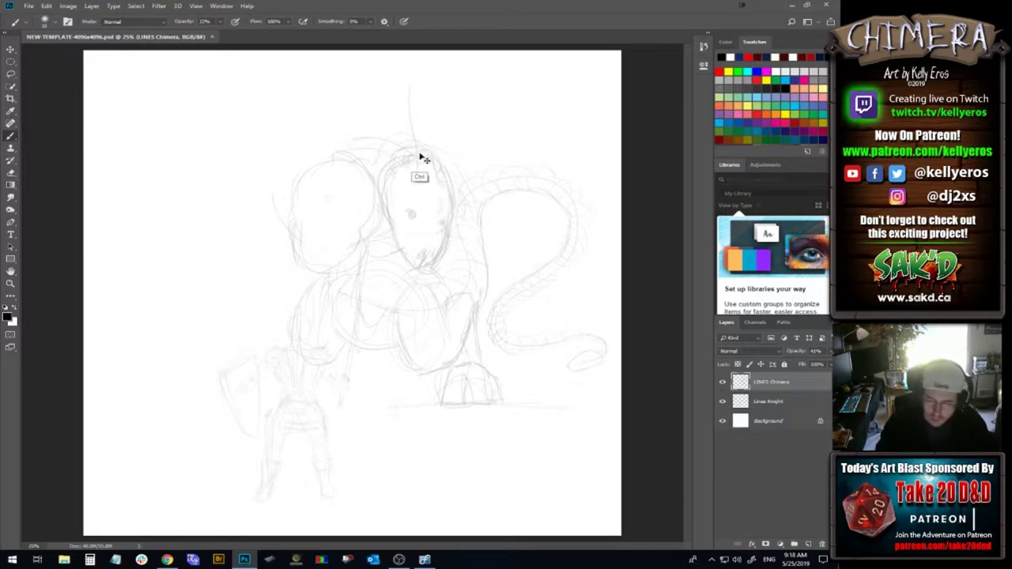
pyautogui.hotkey('ctrl', 'shift', 's')
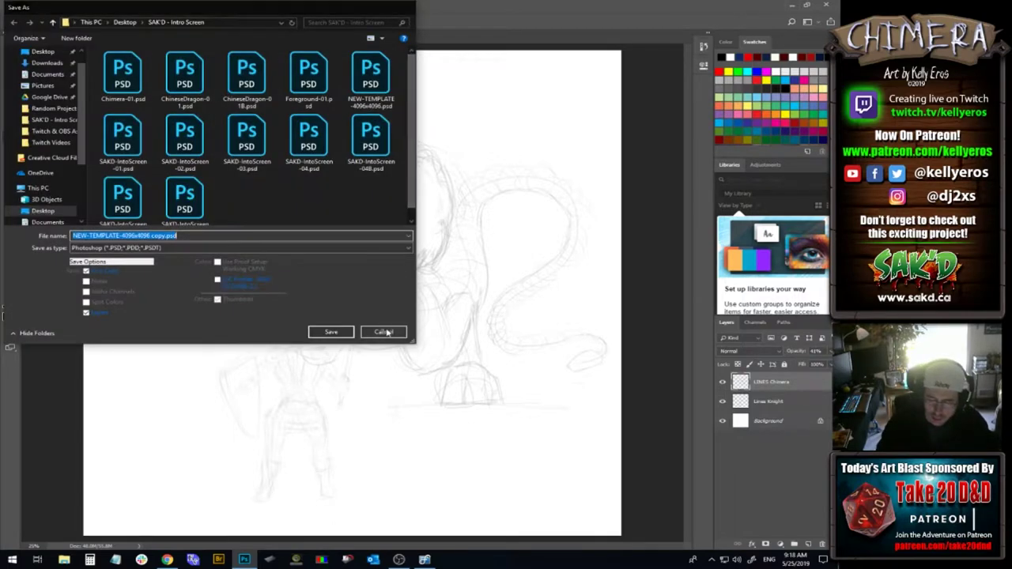
pyautogui.click(382, 332)
# Replace the narrow head's horn line with two horn lines, and sketch a third head with a tapering snout on an arching neck
pyautogui.hotkey('ctrl', 'z')
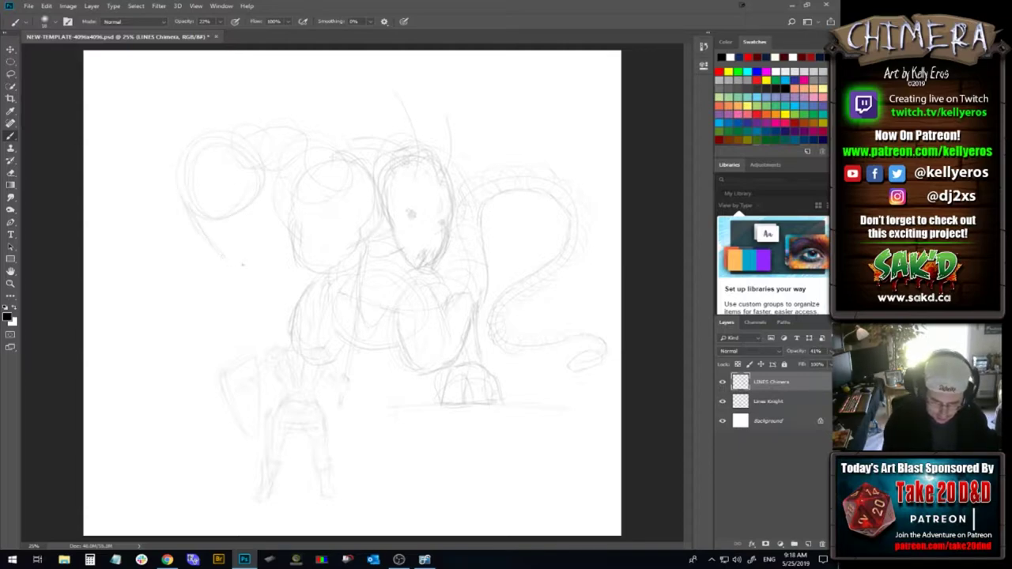
pyautogui.moveTo(266, 198); pyautogui.dragTo(264, 228)
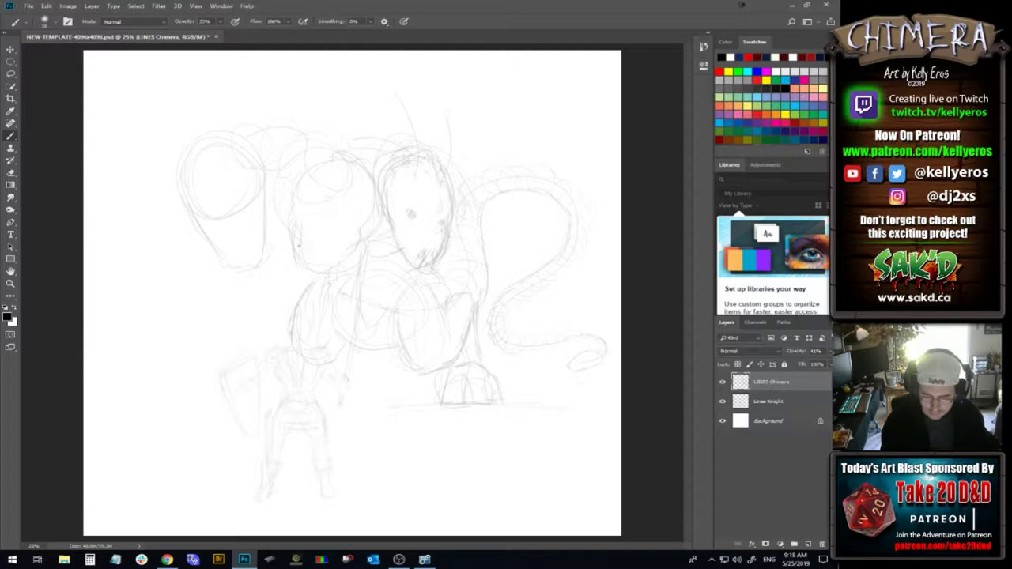
# Draw an open, fanged mouth, a muzzle and small eyes on the chimera's front head
pyautogui.moveTo(321, 249)
pyautogui.mouseDown()
pyautogui.moveTo(346, 244)
pyautogui.moveTo(313, 269)
pyautogui.mouseUp()
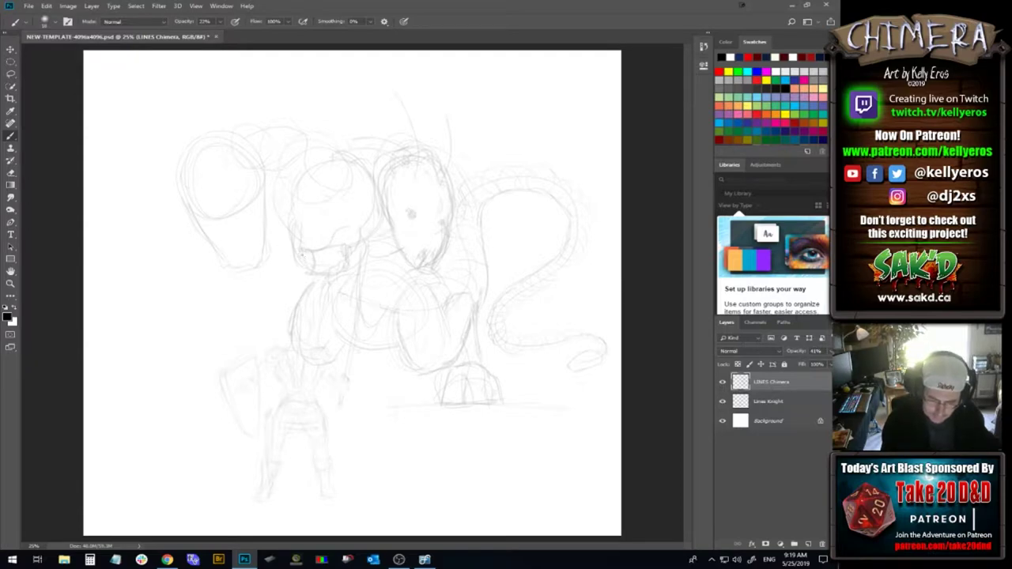
pyautogui.moveTo(311, 223)
pyautogui.mouseDown()
pyautogui.moveTo(346, 222)
pyautogui.moveTo(369, 240)
pyautogui.moveTo(327, 237)
pyautogui.moveTo(335, 234)
pyautogui.mouseUp()
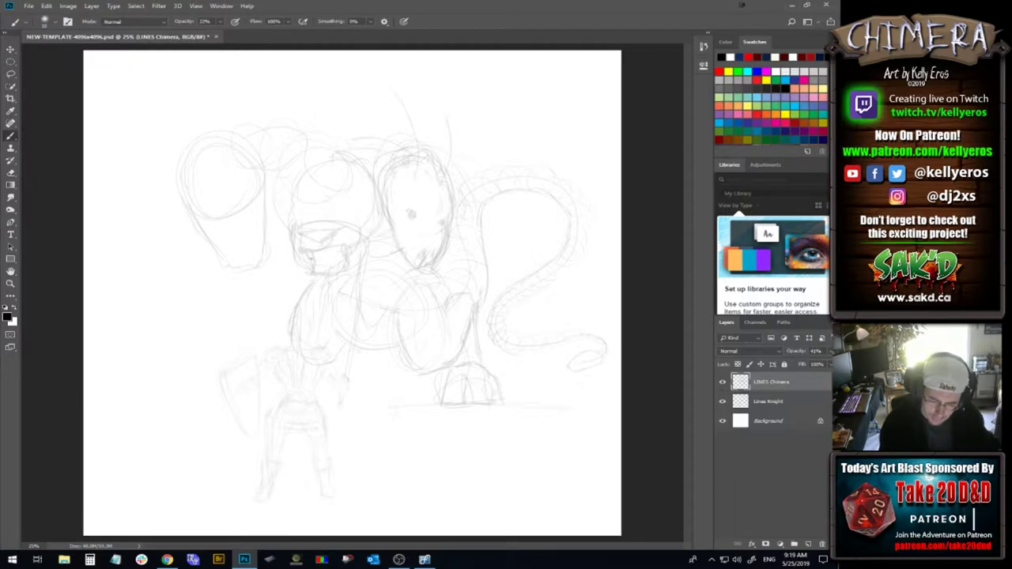
pyautogui.moveTo(318, 252); pyautogui.dragTo(343, 254)
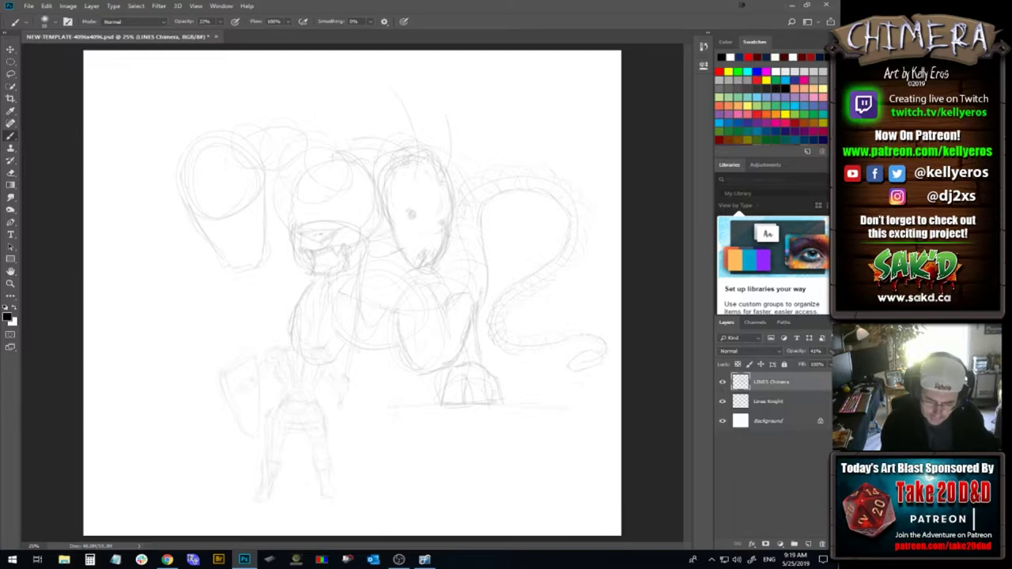
pyautogui.moveTo(332, 220); pyautogui.dragTo(347, 226)
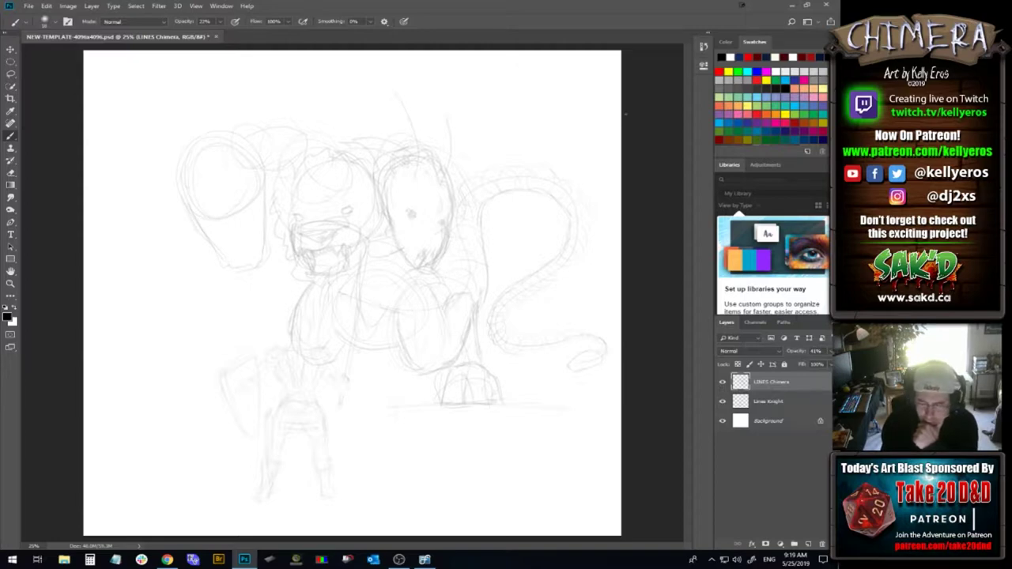
pyautogui.press('l')
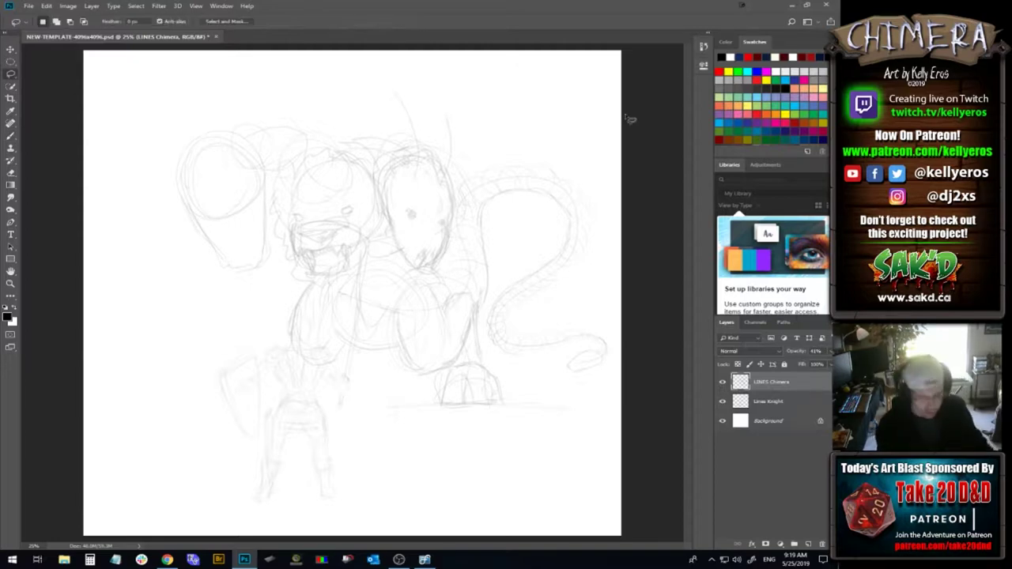
pyautogui.moveTo(466, 162)
pyautogui.mouseDown()
pyautogui.moveTo(465, 188)
pyautogui.moveTo(403, 299)
pyautogui.moveTo(317, 305)
pyautogui.moveTo(350, 64)
pyautogui.moveTo(474, 89)
pyautogui.mouseUp()
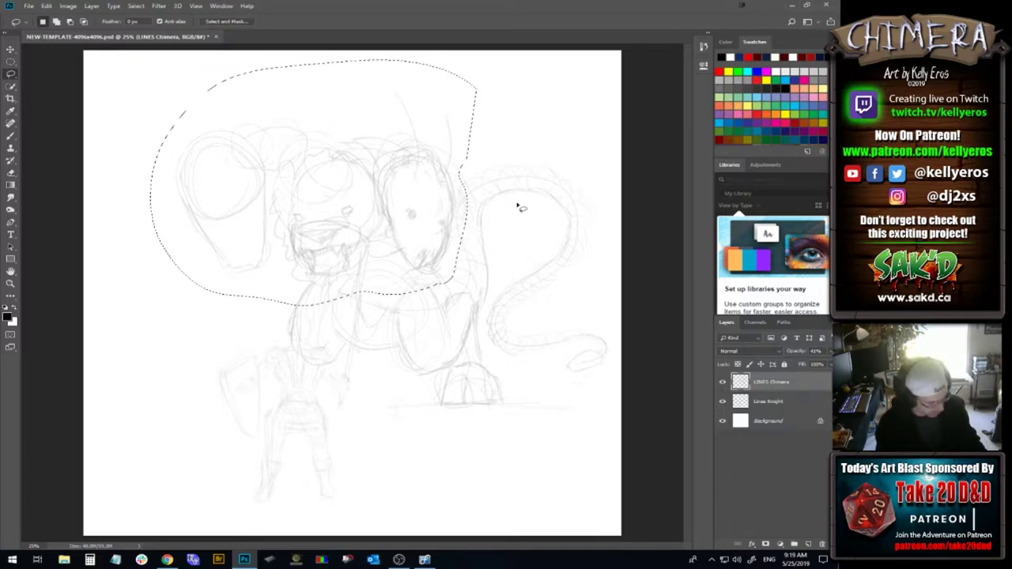
pyautogui.press('Delete')
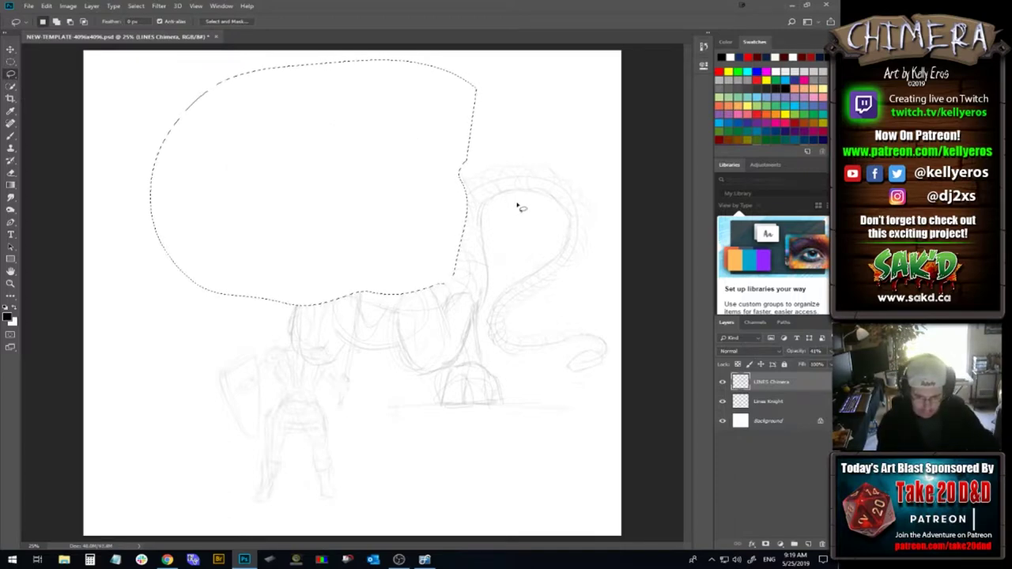
pyautogui.hotkey('ctrl', 'z')
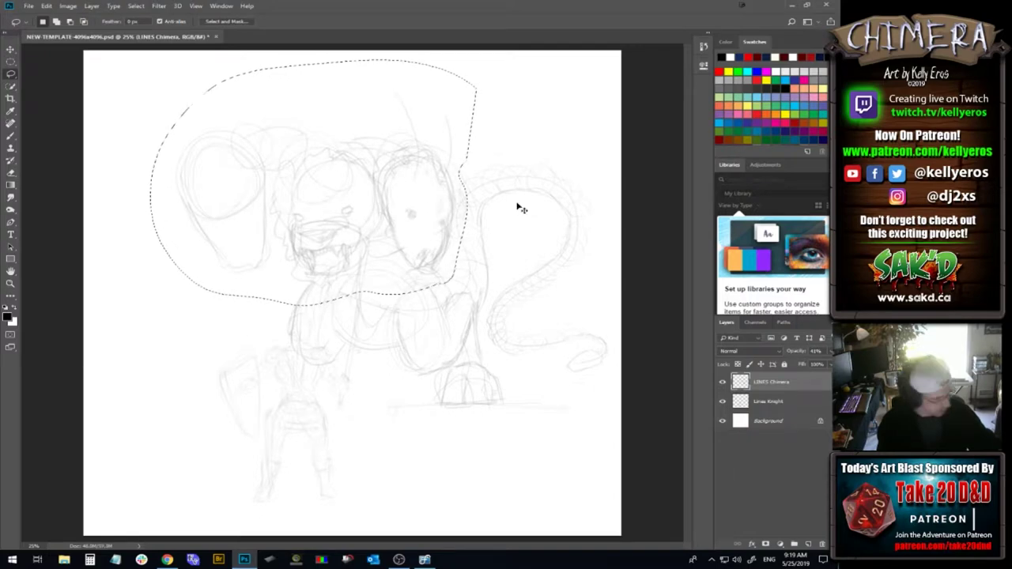
pyautogui.hotkey('ctrl', 'd')
# Lasso the three chimera heads and their necks closely along the top of the body and legs, and delete them
pyautogui.moveTo(457, 164)
pyautogui.mouseDown()
pyautogui.moveTo(447, 257)
pyautogui.moveTo(422, 276)
pyautogui.moveTo(376, 226)
pyautogui.moveTo(359, 266)
pyautogui.moveTo(313, 285)
pyautogui.moveTo(277, 247)
pyautogui.moveTo(268, 266)
pyautogui.moveTo(182, 250)
pyautogui.moveTo(206, 105)
pyautogui.moveTo(400, 60)
pyautogui.moveTo(465, 106)
pyautogui.moveTo(461, 168)
pyautogui.mouseUp()
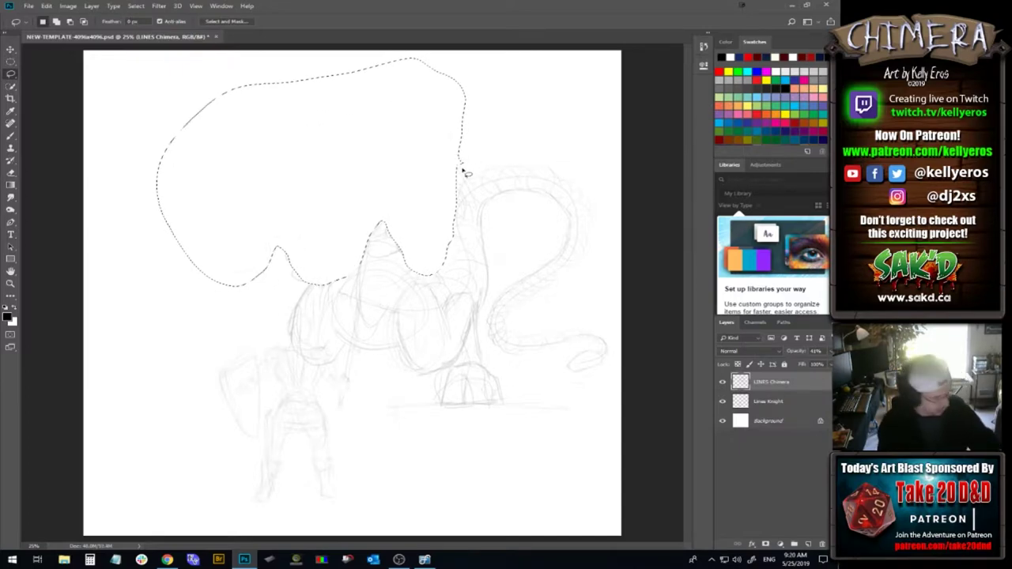
pyautogui.hotkey('ctrl', 'd')
pyautogui.press('b')
pyautogui.hotkey('ctrl', 'f')
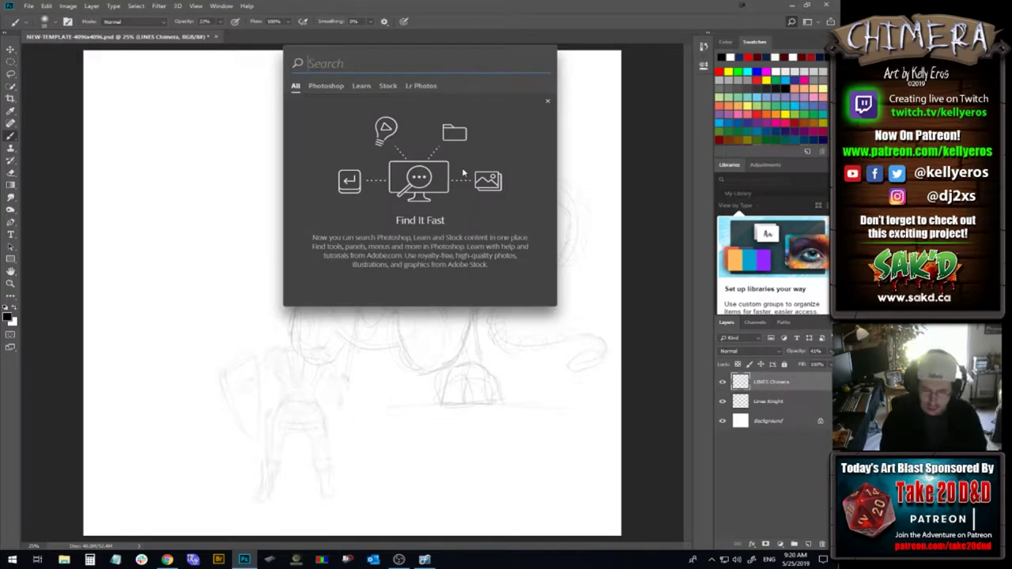
pyautogui.doubleClick(575, 12)
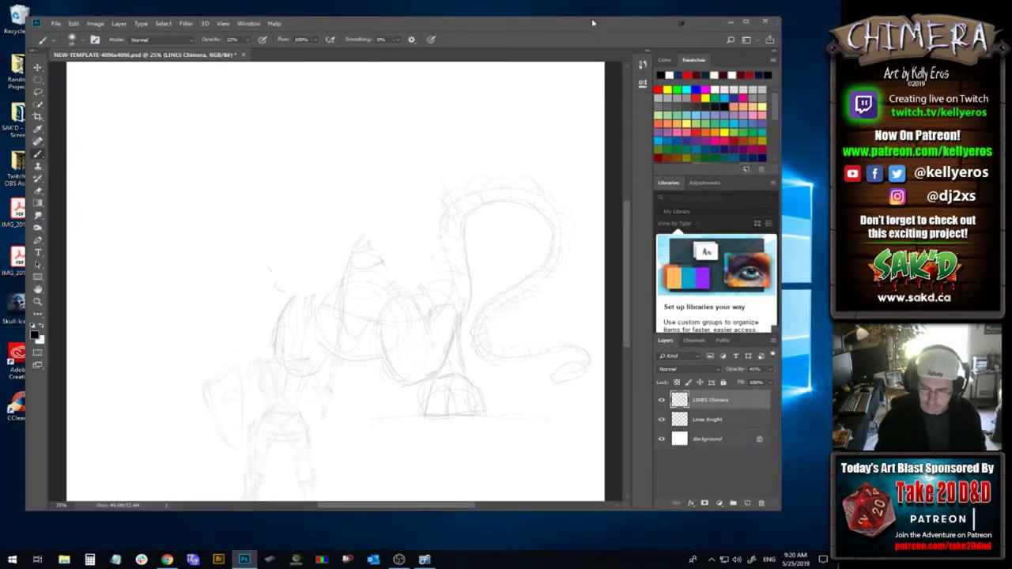
pyautogui.doubleClick(594, 24)
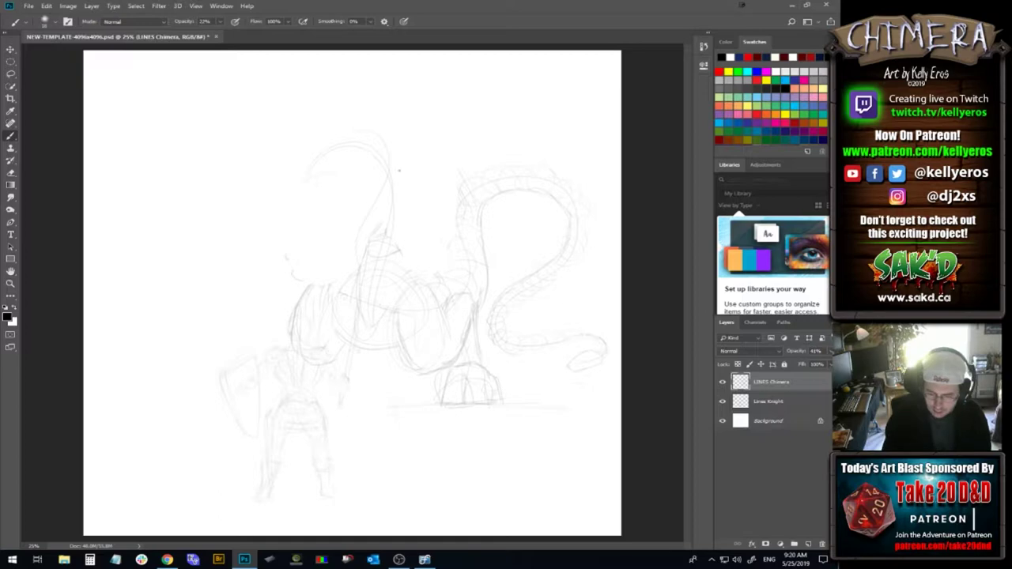
# Sketch a slanted shoulder guide line, a rounded raised front paw and overlapping ovals for the forms between the chimera's body and tail
pyautogui.moveTo(313, 201); pyautogui.dragTo(404, 172)
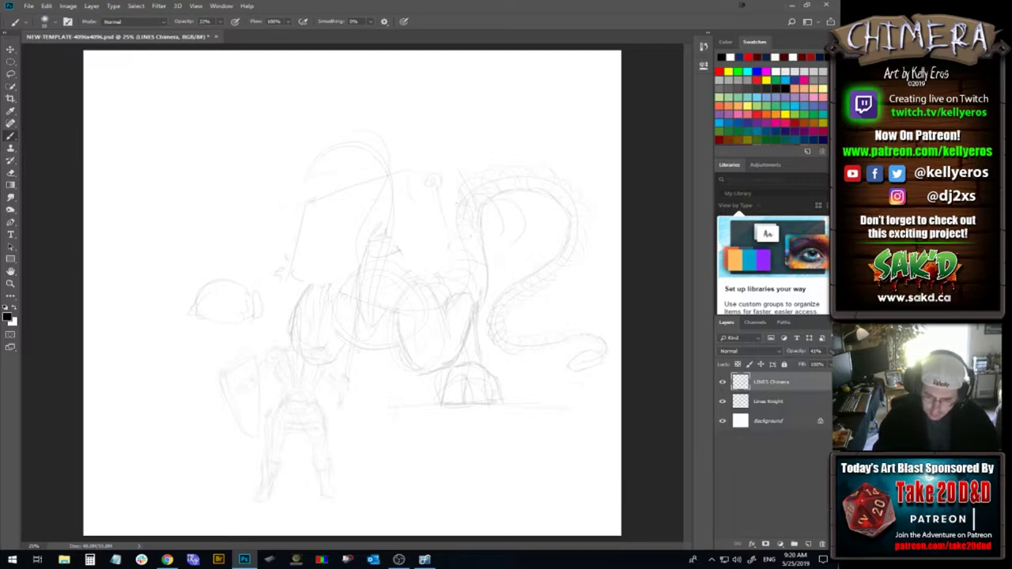
pyautogui.moveTo(499, 204)
pyautogui.mouseDown()
pyautogui.moveTo(512, 242)
pyautogui.moveTo(453, 245)
pyautogui.moveTo(470, 247)
pyautogui.mouseUp()
pyautogui.moveTo(469, 192)
pyautogui.mouseDown()
pyautogui.moveTo(501, 202)
pyautogui.moveTo(512, 227)
pyautogui.mouseUp()
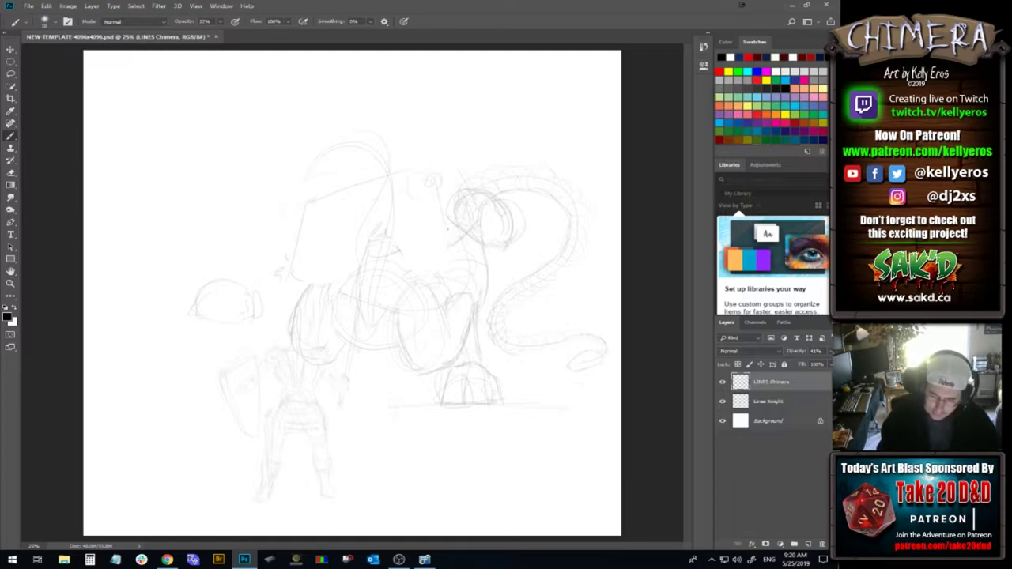
pyautogui.moveTo(439, 180)
pyautogui.mouseDown()
pyautogui.moveTo(425, 203)
pyautogui.moveTo(446, 196)
pyautogui.mouseUp()
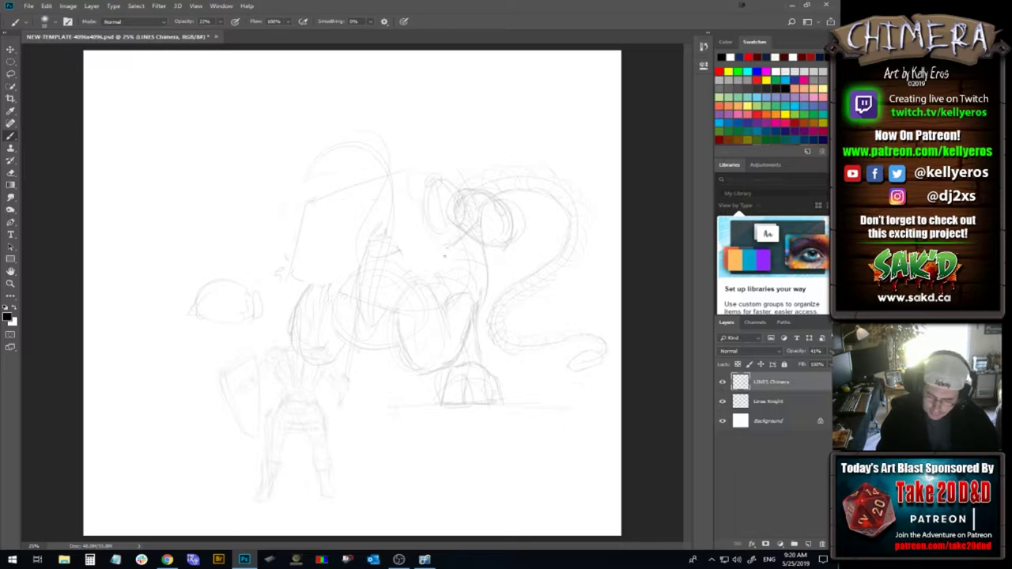
pyautogui.moveTo(445, 254)
pyautogui.mouseDown()
pyautogui.moveTo(490, 242)
pyautogui.moveTo(473, 248)
pyautogui.mouseUp()
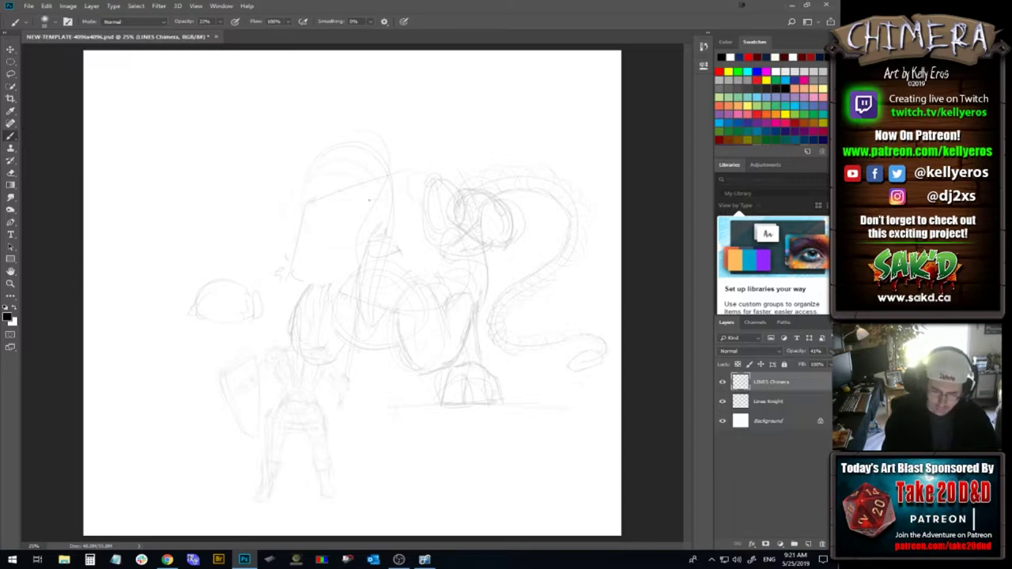
# Sketch the chimera's central head as a large circle with guide lines and a smaller muzzle circle overlapping its lower half
pyautogui.moveTo(317, 147)
pyautogui.mouseDown()
pyautogui.moveTo(310, 196)
pyautogui.moveTo(374, 160)
pyautogui.mouseUp()
pyautogui.moveTo(306, 159); pyautogui.dragTo(301, 189)
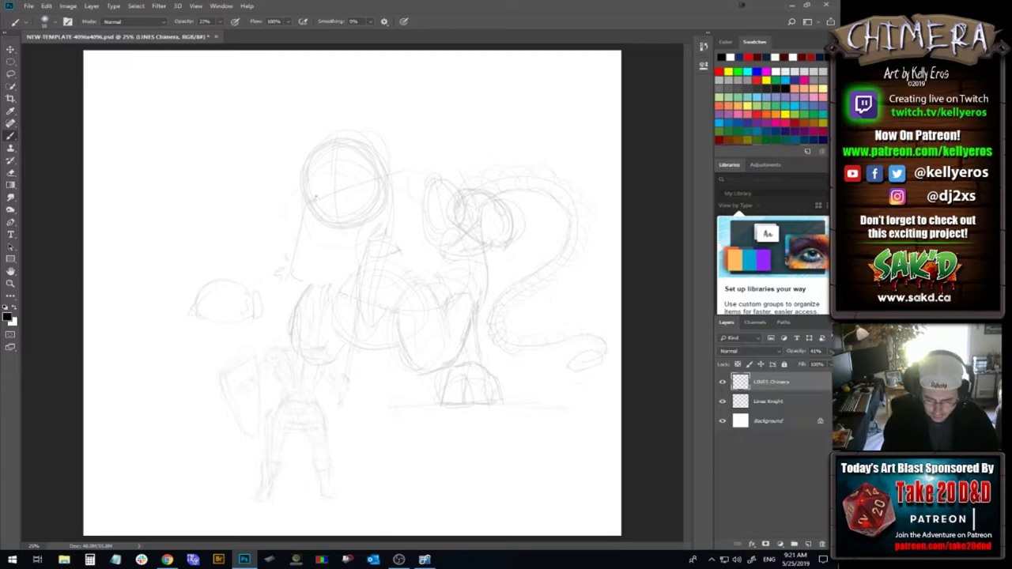
pyautogui.moveTo(359, 200); pyautogui.dragTo(363, 219)
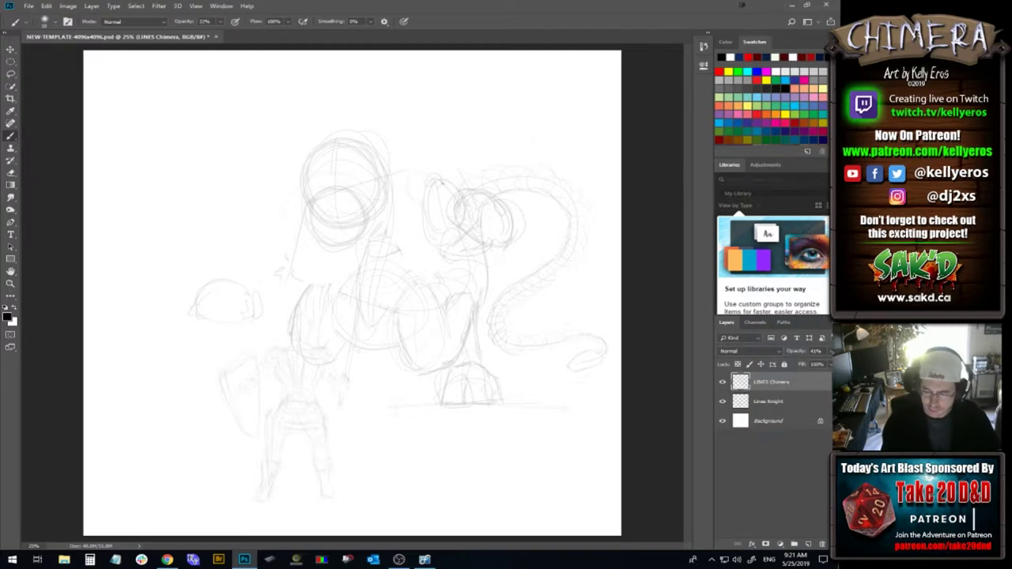
# Sketch a long oval head with two upright horns beside the central head, and add jaw and body contour lines below
pyautogui.moveTo(395, 164); pyautogui.dragTo(409, 230)
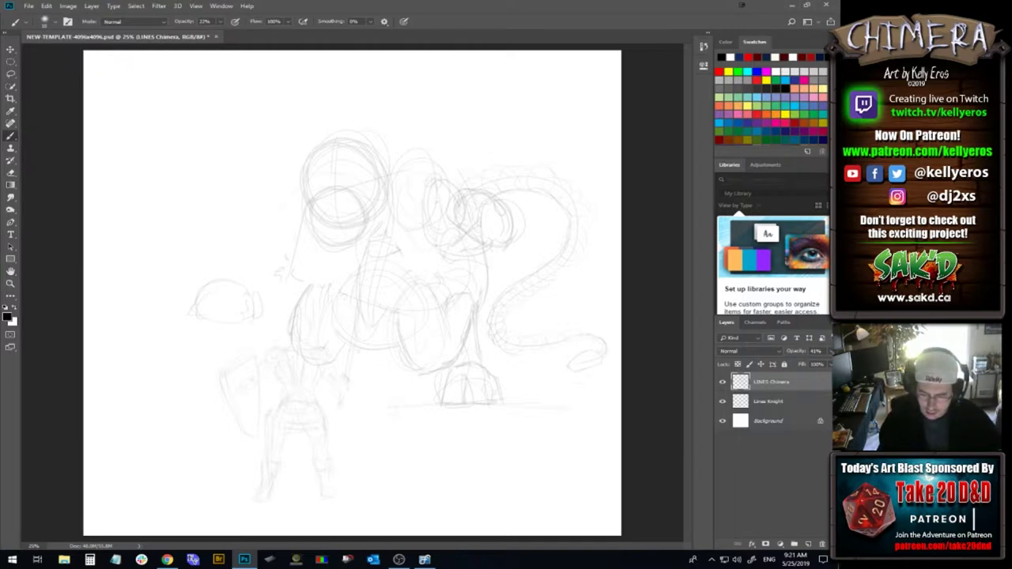
pyautogui.moveTo(445, 198); pyautogui.dragTo(437, 246)
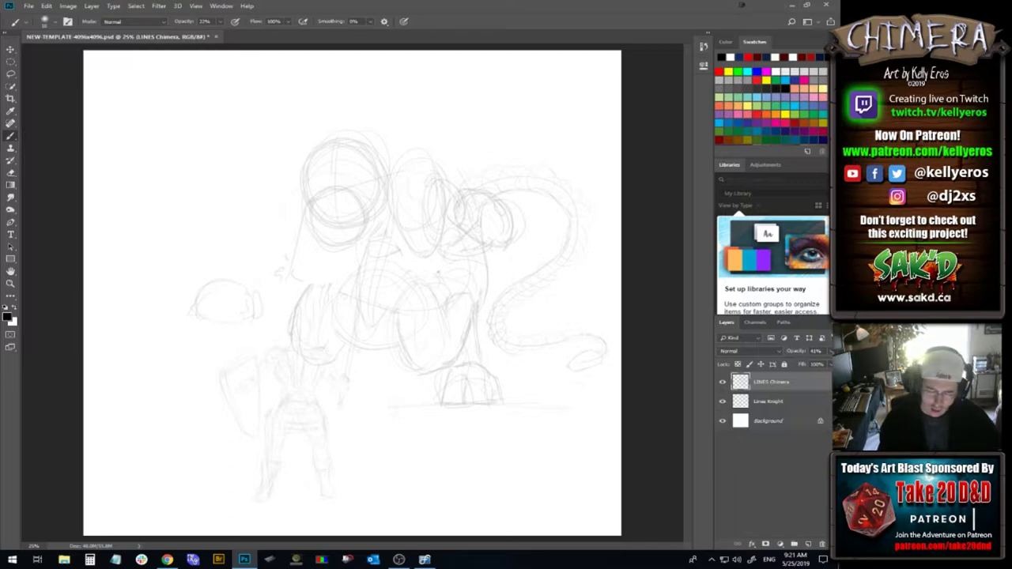
pyautogui.moveTo(402, 158)
pyautogui.mouseDown()
pyautogui.moveTo(395, 215)
pyautogui.moveTo(440, 147)
pyautogui.mouseUp()
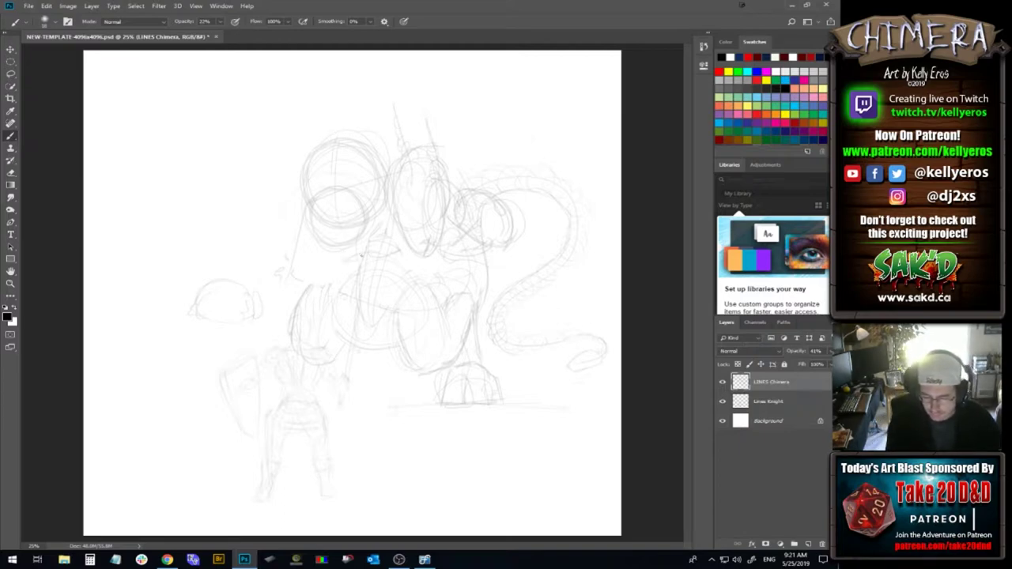
pyautogui.moveTo(331, 268); pyautogui.dragTo(315, 240)
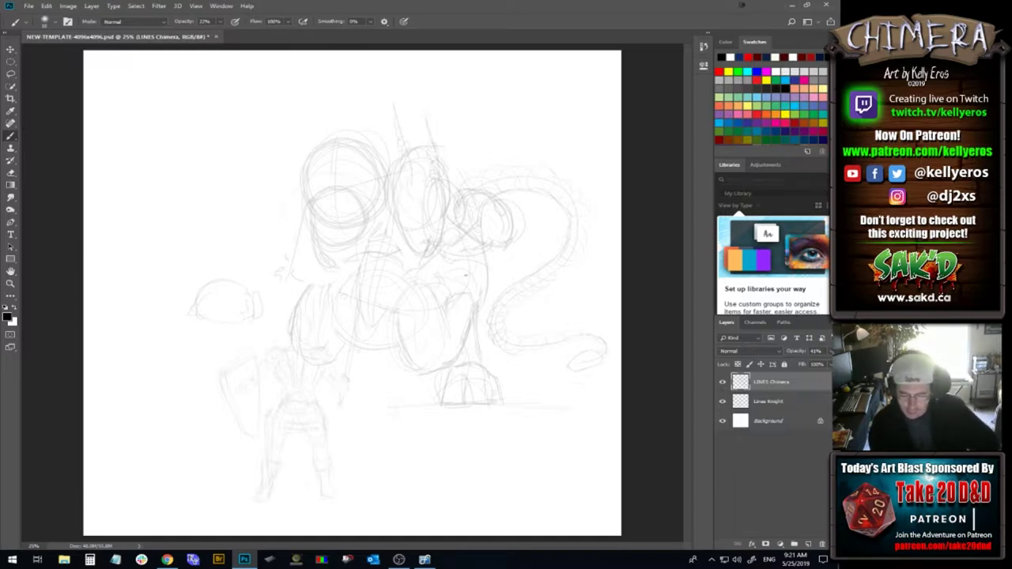
pyautogui.moveTo(443, 308); pyautogui.dragTo(441, 293)
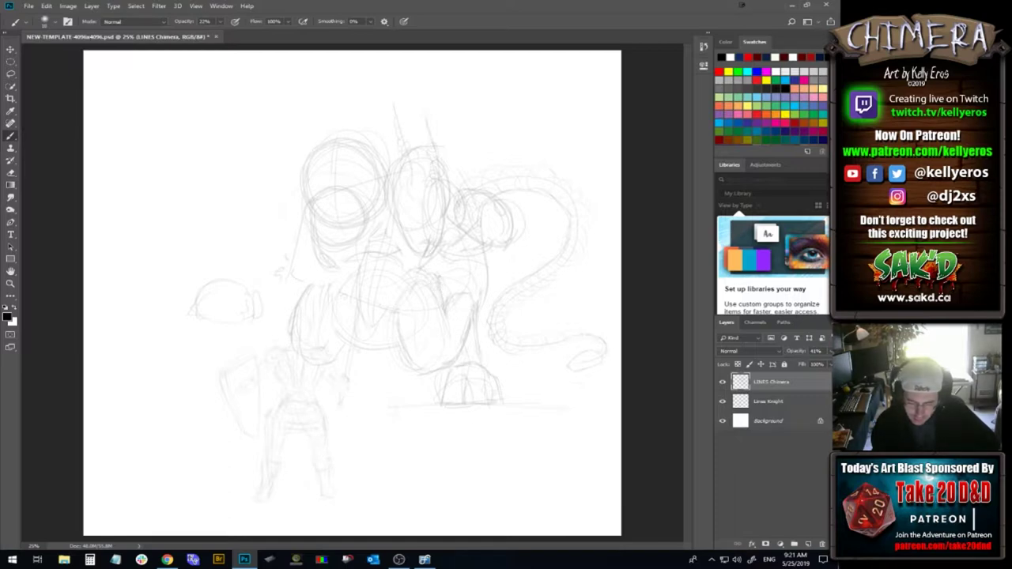
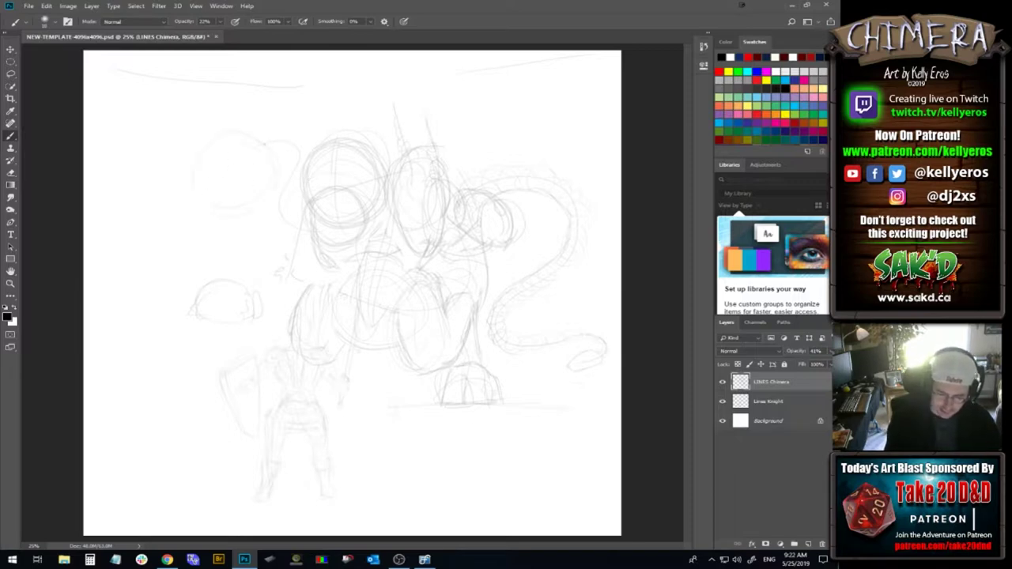
# Sketch a third head from a large circle with a smaller snout circle, and shape the raised paw's toes and foreleg
pyautogui.moveTo(212, 201); pyautogui.dragTo(220, 208)
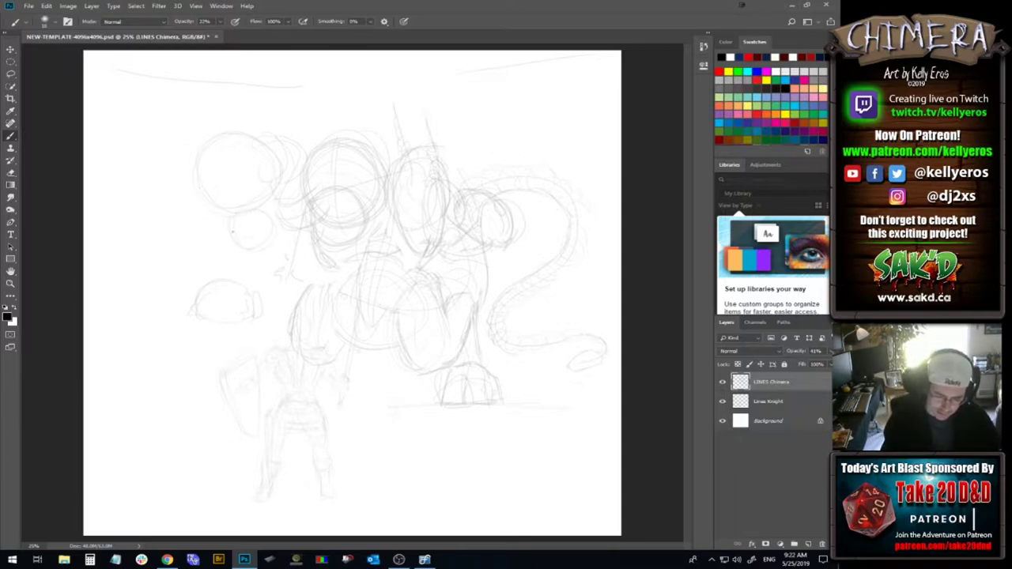
pyautogui.moveTo(205, 198); pyautogui.dragTo(234, 234)
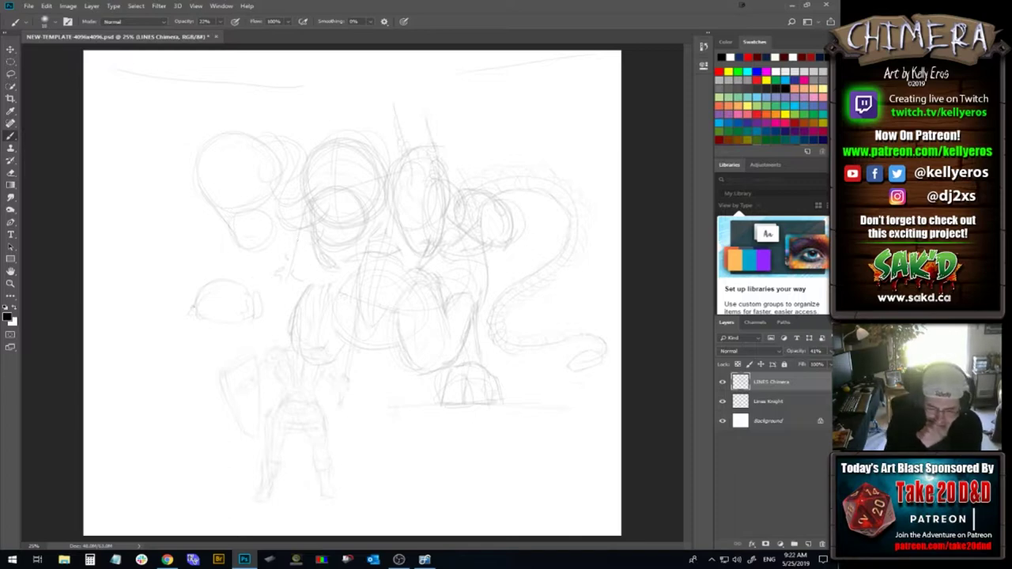
pyautogui.moveTo(213, 316)
pyautogui.mouseDown()
pyautogui.moveTo(252, 325)
pyautogui.moveTo(263, 295)
pyautogui.moveTo(249, 291)
pyautogui.moveTo(231, 313)
pyautogui.moveTo(207, 317)
pyautogui.moveTo(213, 287)
pyautogui.moveTo(190, 301)
pyautogui.mouseUp()
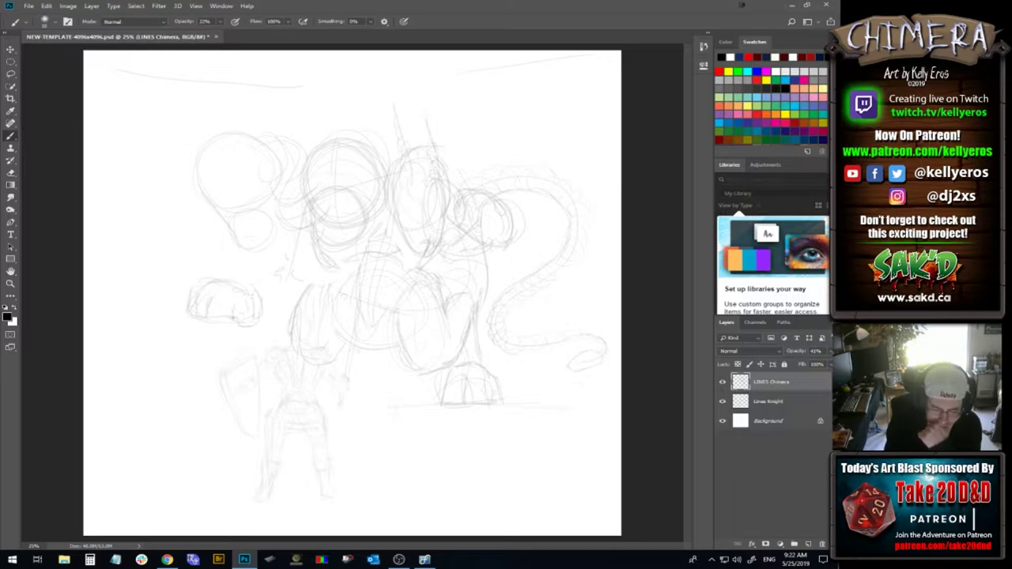
pyautogui.moveTo(266, 280)
pyautogui.mouseDown()
pyautogui.moveTo(283, 273)
pyautogui.moveTo(293, 290)
pyautogui.mouseUp()
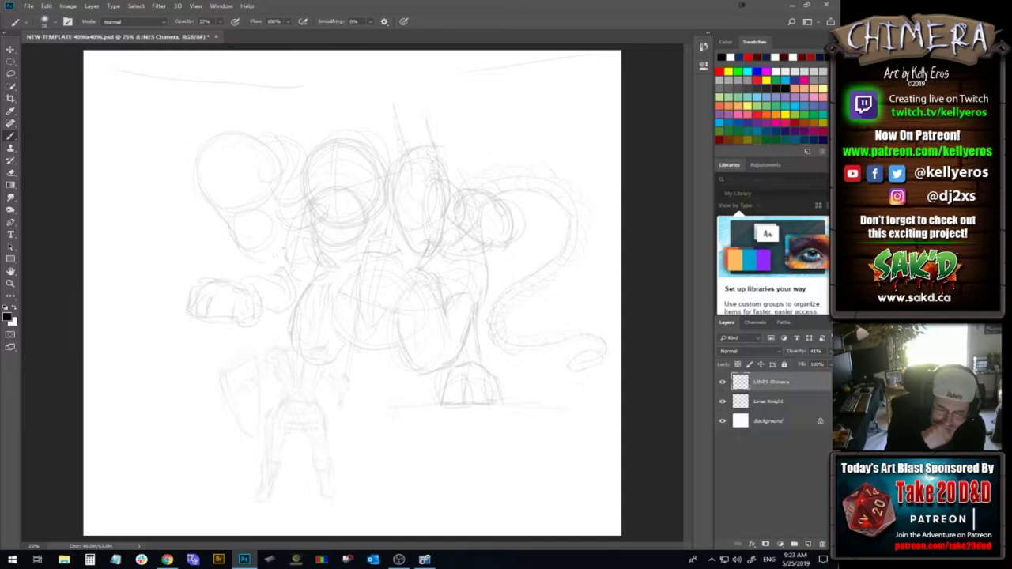
# Add jaw lines, an eye and a nostril to the leftmost head, and eyes, a nose and a mouth to the central head
pyautogui.moveTo(281, 240); pyautogui.dragTo(275, 194)
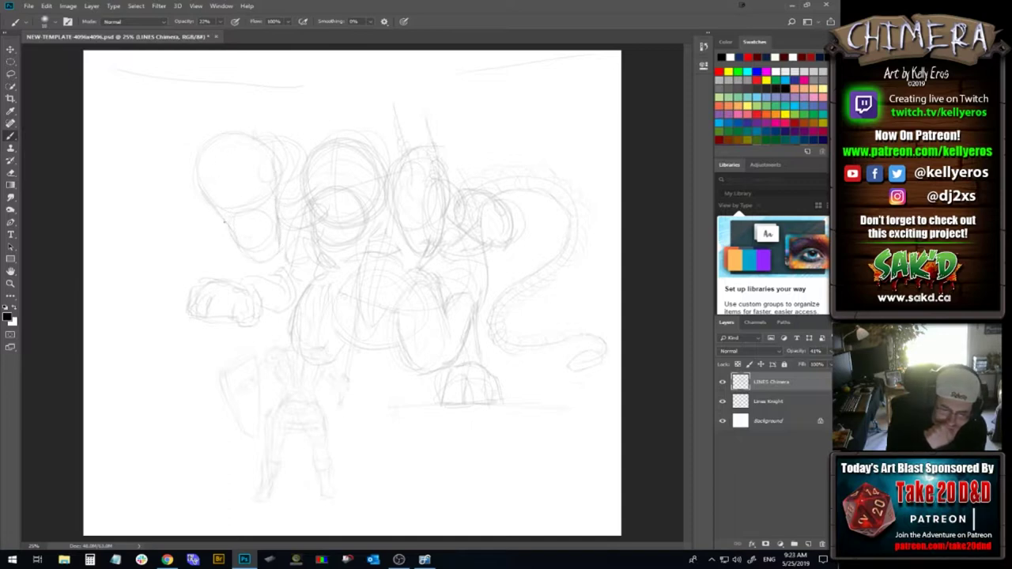
pyautogui.moveTo(221, 213); pyautogui.dragTo(214, 196)
pyautogui.moveTo(254, 243); pyautogui.dragTo(258, 252)
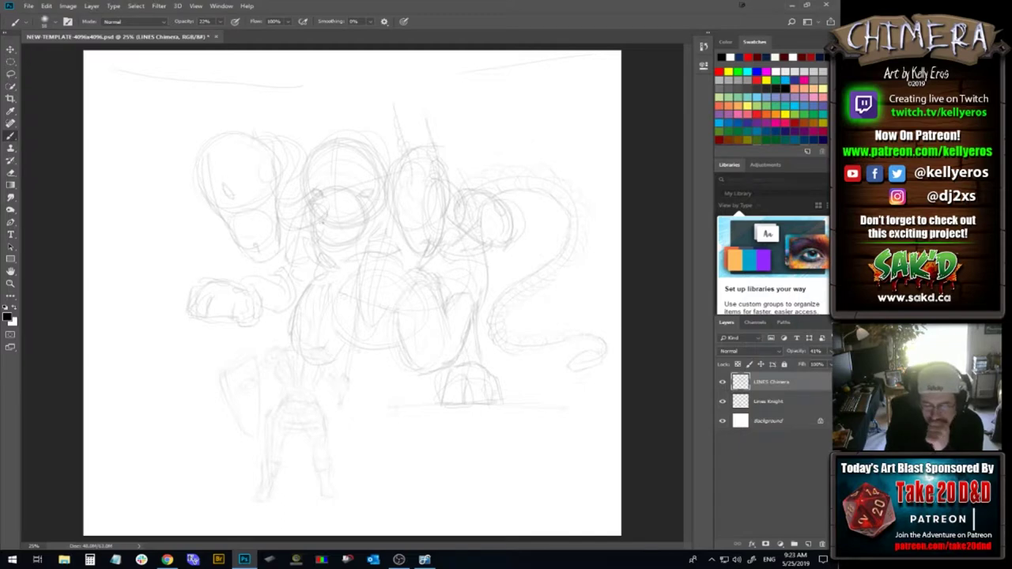
pyautogui.moveTo(336, 218)
pyautogui.mouseDown()
pyautogui.moveTo(324, 223)
pyautogui.moveTo(355, 224)
pyautogui.moveTo(325, 239)
pyautogui.moveTo(376, 229)
pyautogui.moveTo(369, 208)
pyautogui.mouseUp()
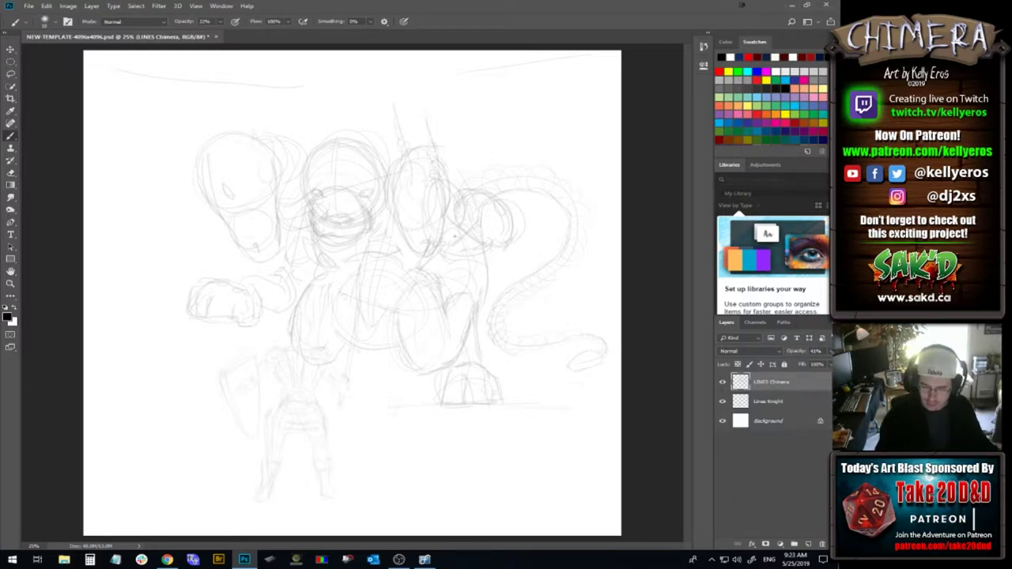
# Lasso the three chimera heads, cut and paste them onto a new layer, scale them to 98.58% and shift them slightly right and down
pyautogui.press('l')
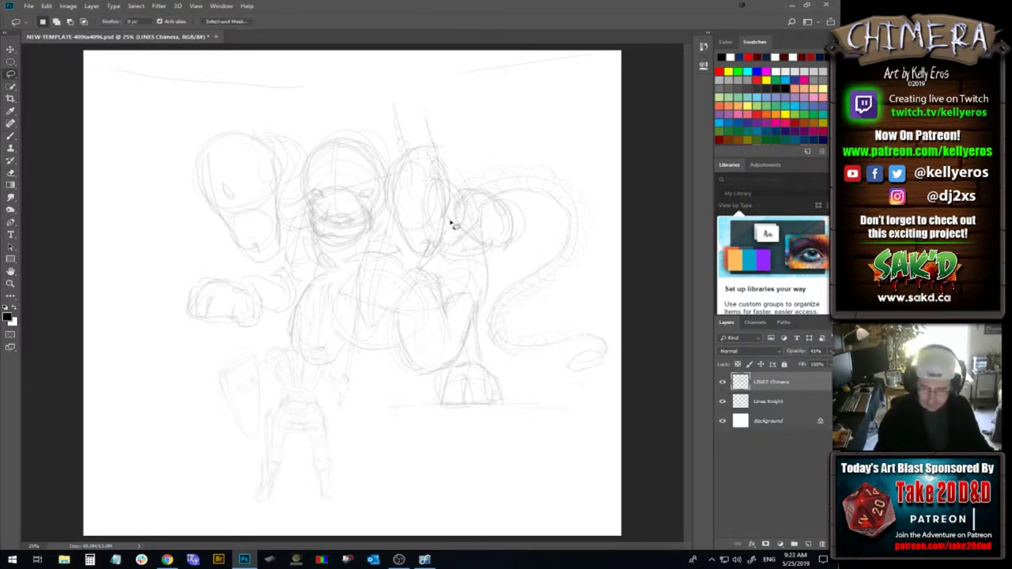
pyautogui.moveTo(451, 228)
pyautogui.mouseDown()
pyautogui.moveTo(429, 268)
pyautogui.moveTo(402, 264)
pyautogui.moveTo(372, 237)
pyautogui.moveTo(334, 266)
pyautogui.moveTo(293, 251)
pyautogui.moveTo(267, 272)
pyautogui.moveTo(206, 252)
pyautogui.moveTo(190, 125)
pyautogui.moveTo(410, 93)
pyautogui.moveTo(450, 128)
pyautogui.moveTo(454, 238)
pyautogui.mouseUp()
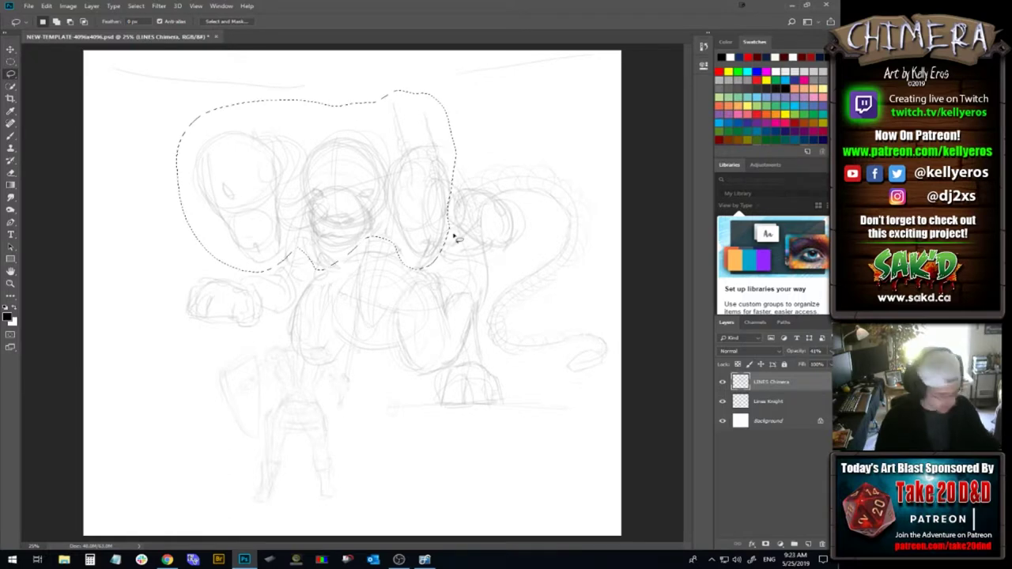
pyautogui.press('Delete')
pyautogui.hotkey('ctrl', 'v')
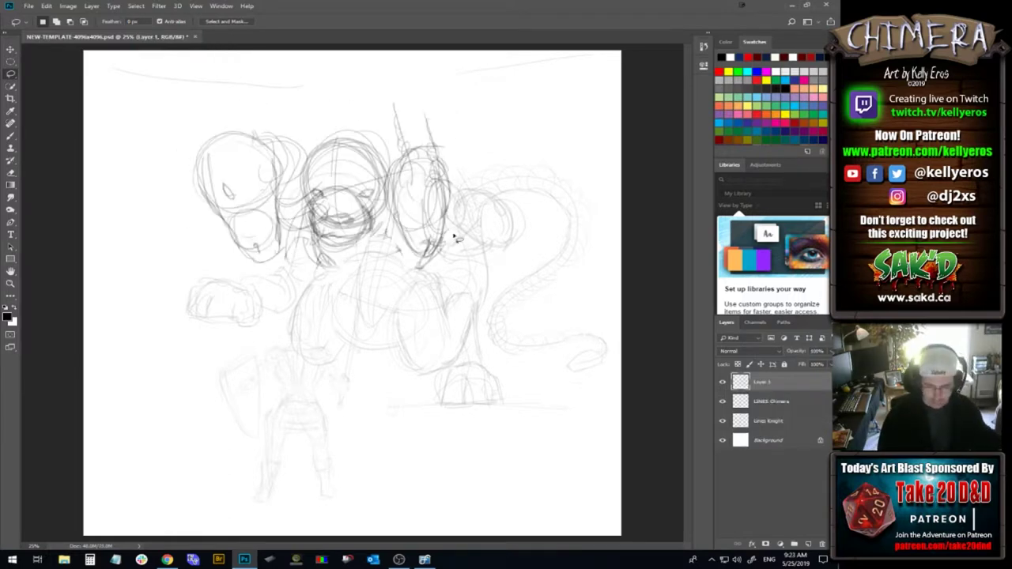
pyautogui.hotkey('ctrl', 't')
pyautogui.moveTo(191, 271)
pyautogui.mouseDown()
pyautogui.moveTo(208, 262)
pyautogui.moveTo(196, 263)
pyautogui.mouseUp()
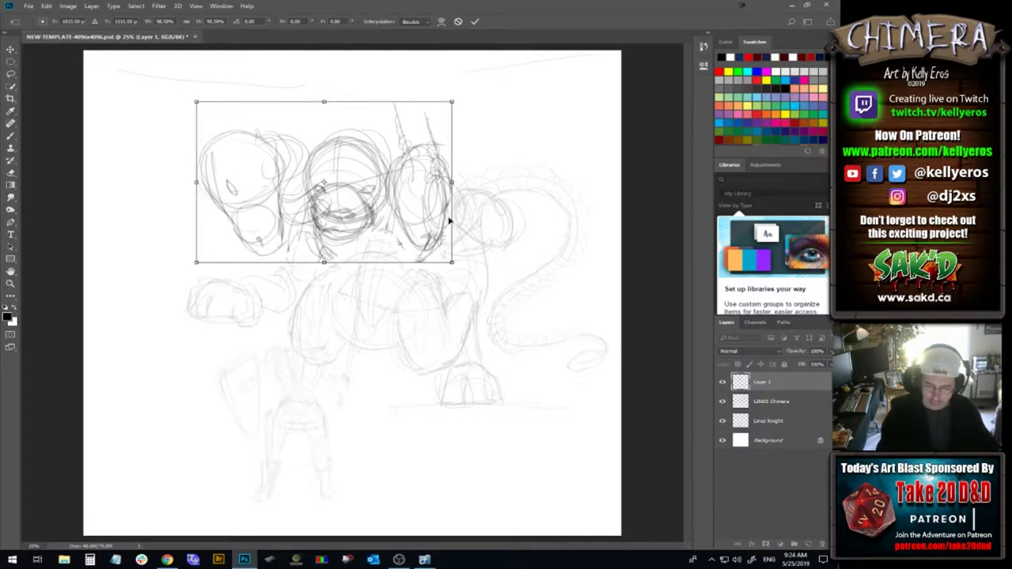
pyautogui.moveTo(438, 223)
pyautogui.mouseDown()
pyautogui.moveTo(456, 212)
pyautogui.moveTo(423, 231)
pyautogui.mouseUp()
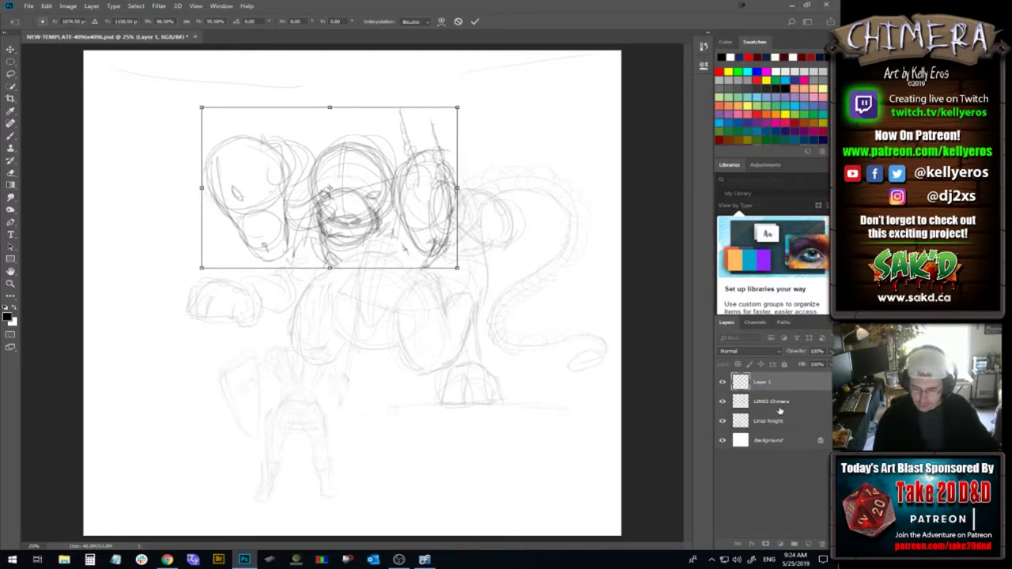
pyautogui.press('Return')
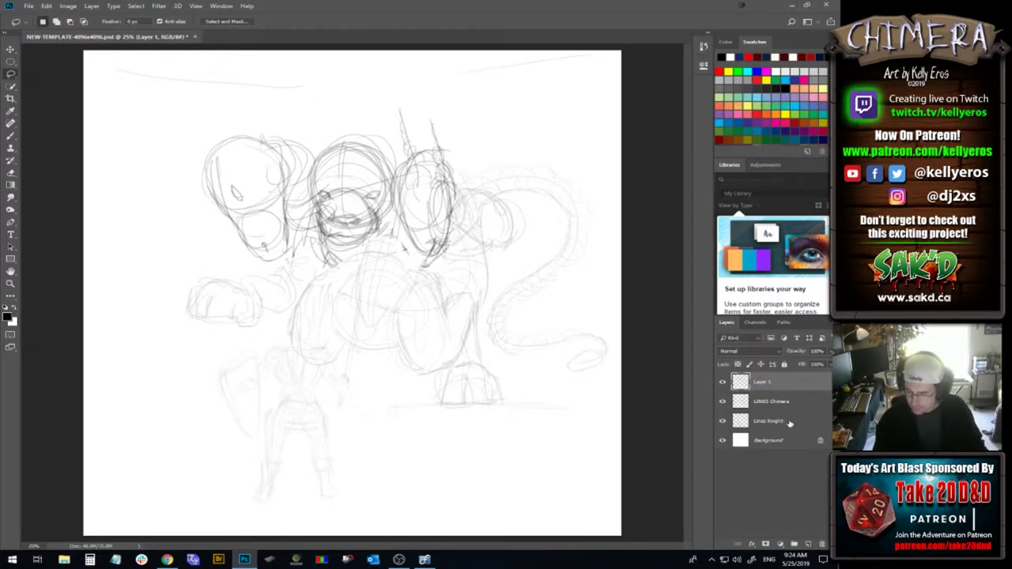
# Move the knight on the Lines Knight layer to the right, under the chimera's body
pyautogui.click(788, 422)
pyautogui.press('v')
pyautogui.moveTo(479, 461); pyautogui.dragTo(520, 462)
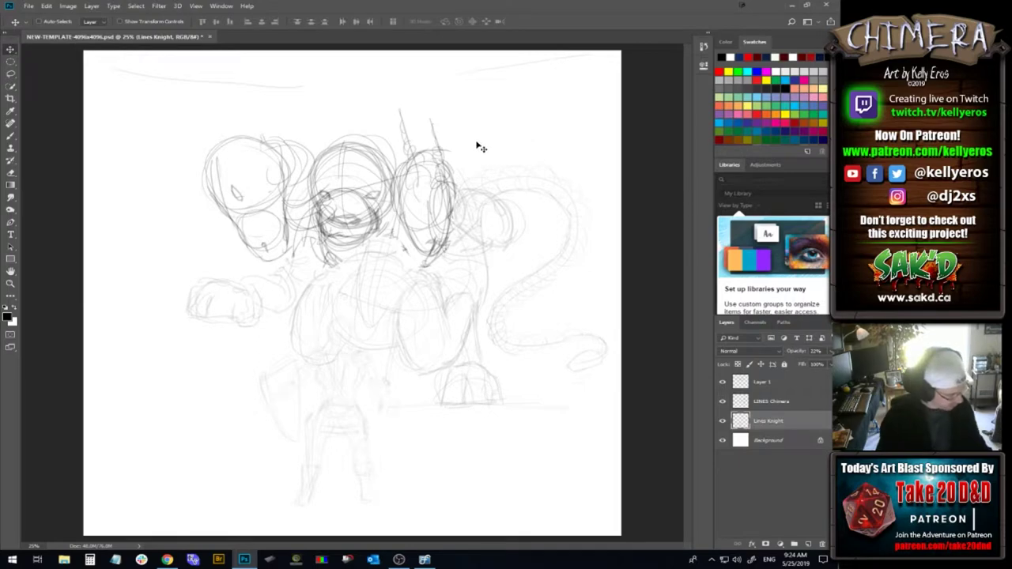
# On the LINES Chimera layer, sketch a large ribbed wing and the opposite wing's upper edge, and reinforce the central head's jaw and crown
pyautogui.press('b')
pyautogui.click(786, 403)
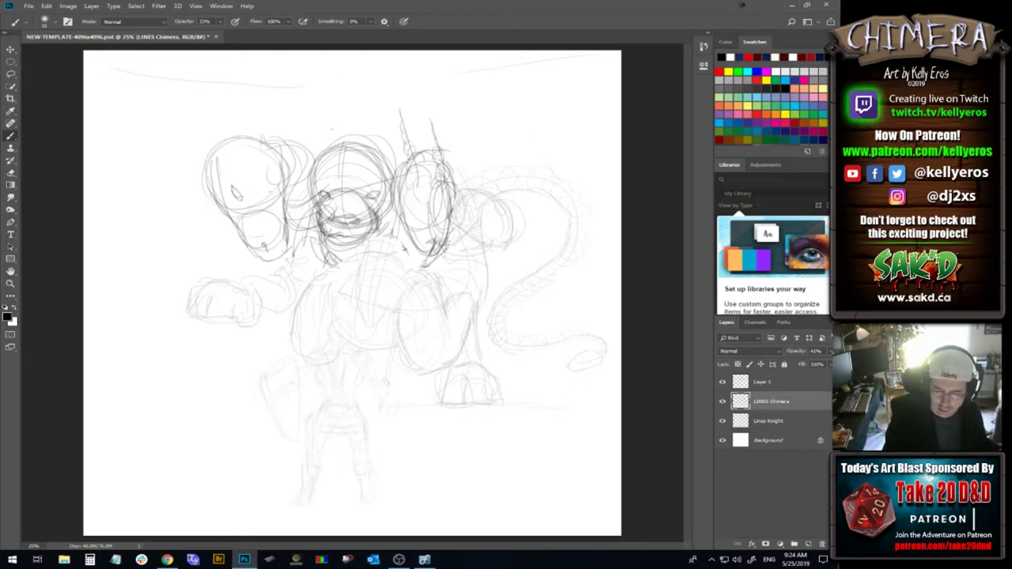
pyautogui.moveTo(323, 144); pyautogui.dragTo(360, 69)
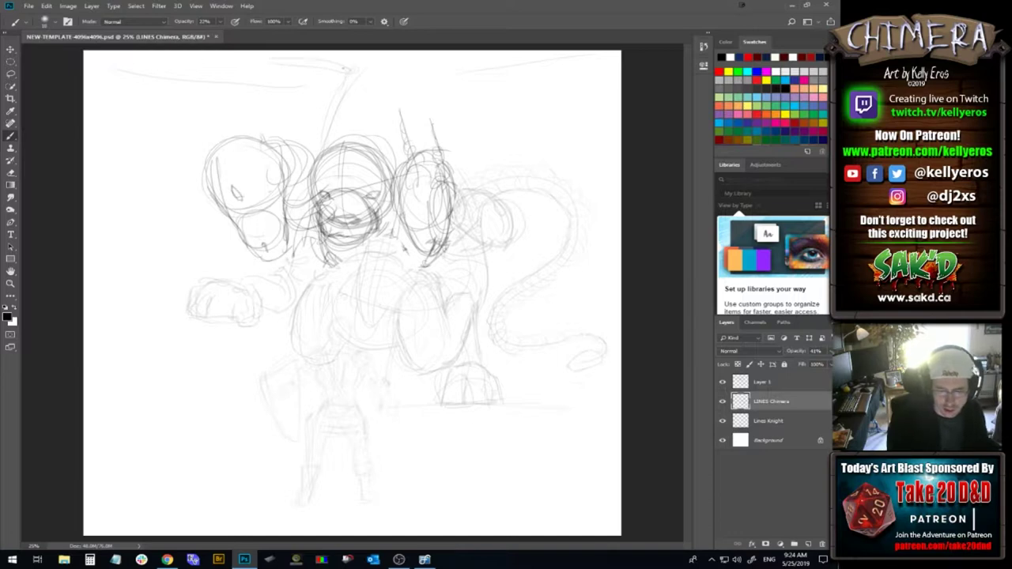
pyautogui.moveTo(339, 73); pyautogui.dragTo(229, 78)
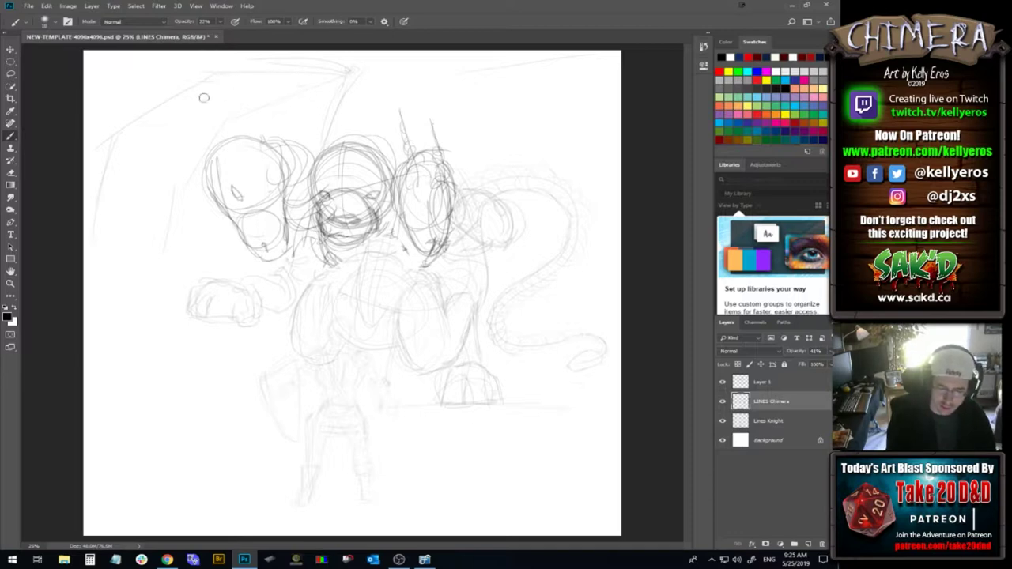
pyautogui.hotkey('ctrl', 'z')
pyautogui.moveTo(494, 54); pyautogui.dragTo(449, 71)
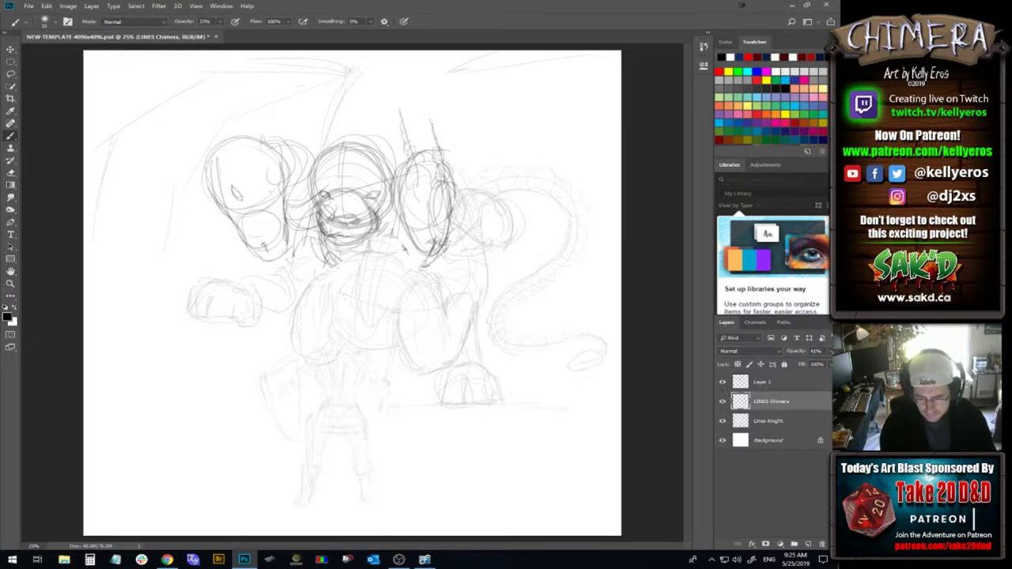
pyautogui.moveTo(330, 241); pyautogui.dragTo(347, 263)
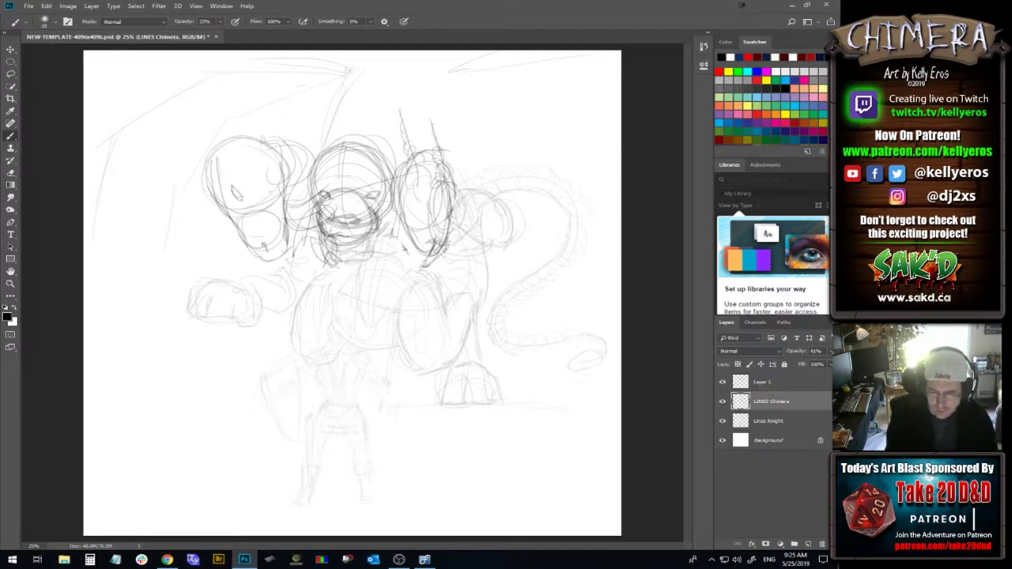
pyautogui.moveTo(318, 156)
pyautogui.mouseDown()
pyautogui.moveTo(343, 136)
pyautogui.moveTo(376, 145)
pyautogui.mouseUp()
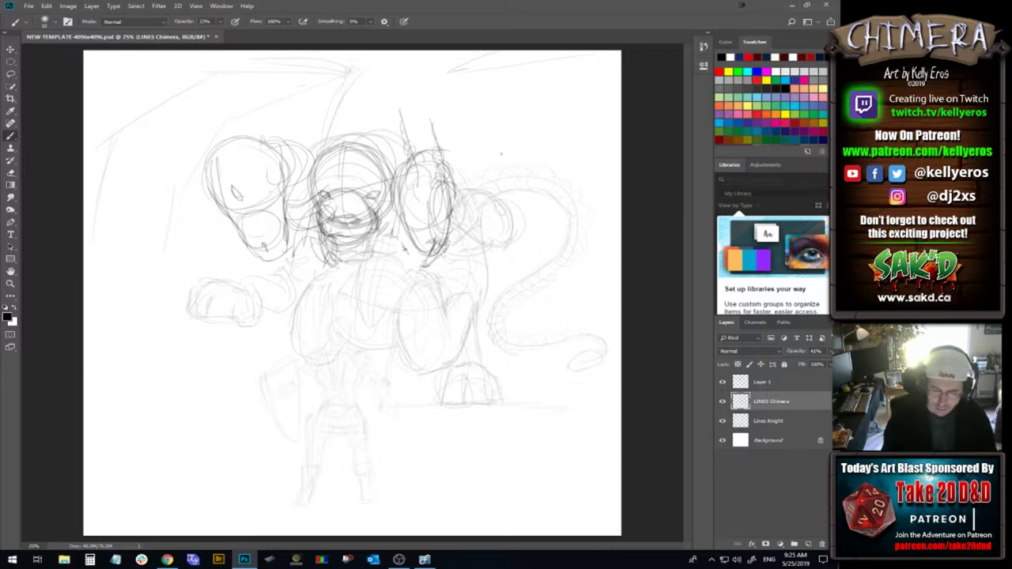
# Raise the LINES Chimera layer's opacity to 100%
pyautogui.click(782, 387)
pyautogui.click(795, 401)
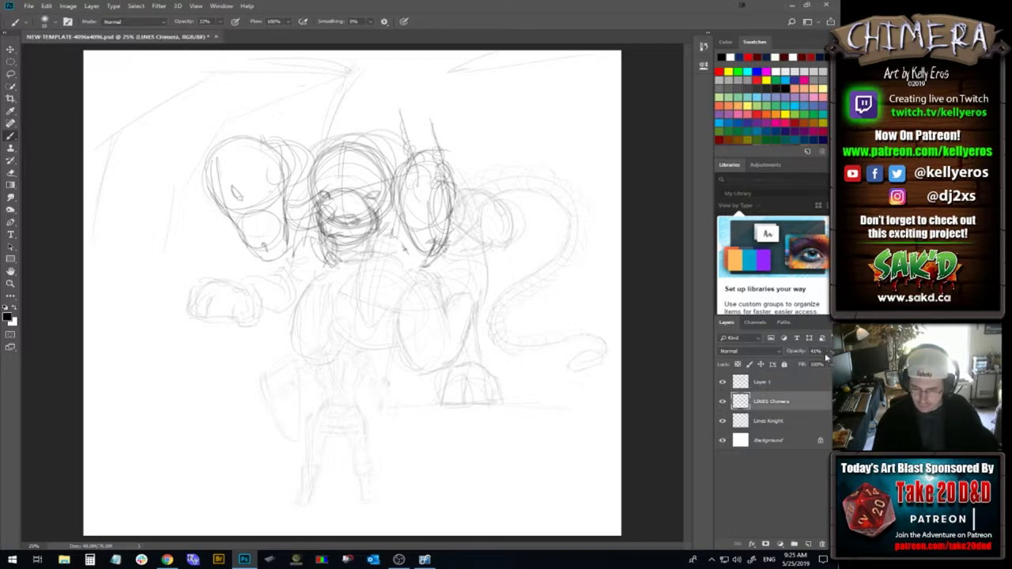
pyautogui.click(828, 352)
pyautogui.moveTo(806, 363); pyautogui.dragTo(828, 365)
# Merge Layer 1 with the LINES Chimera layer and set the merged layer's opacity to 50%
pyautogui.click(790, 390)
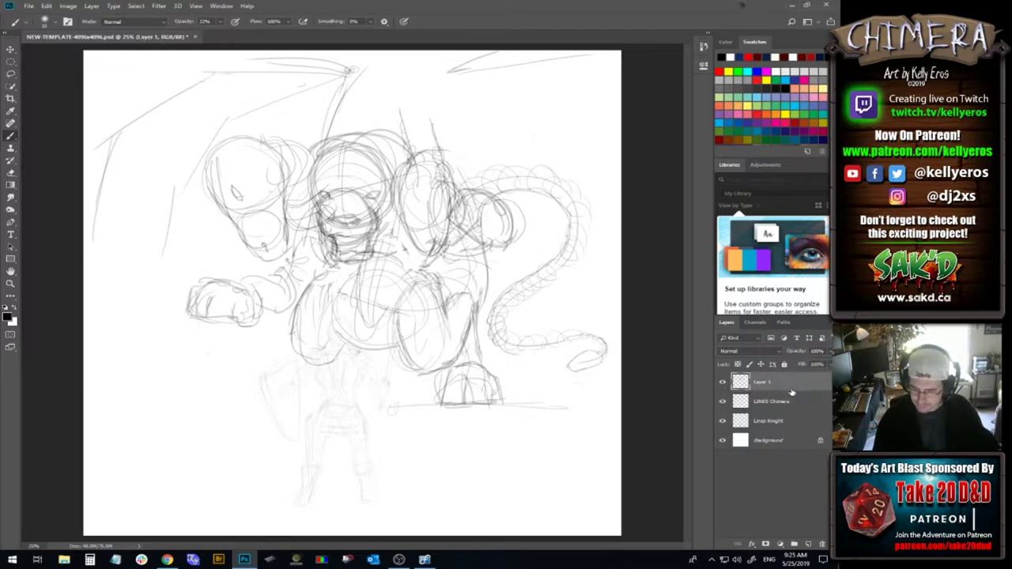
pyautogui.keyDown('shift'); pyautogui.click(788, 402); pyautogui.keyUp('shift')
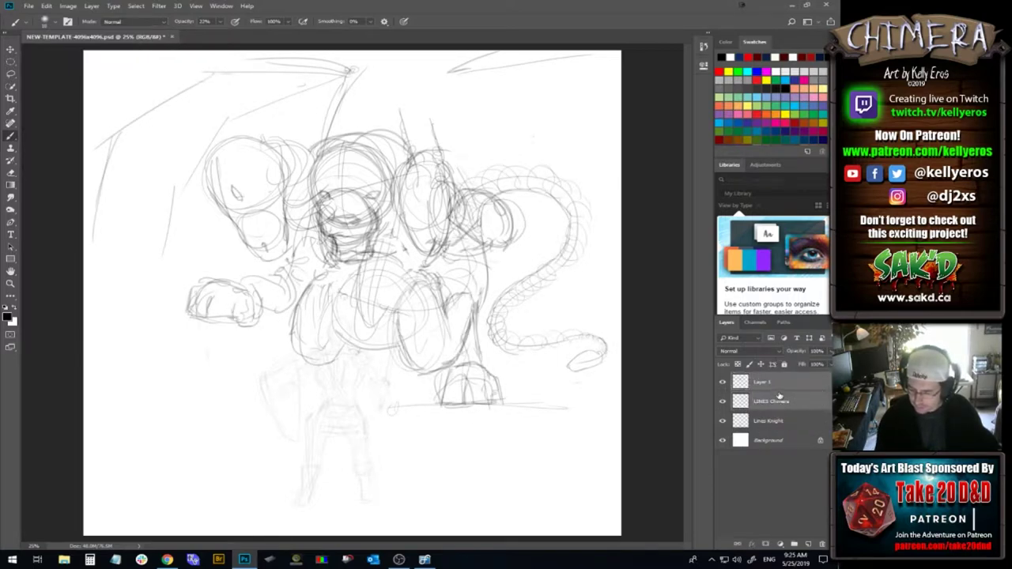
pyautogui.rightClick(780, 400)
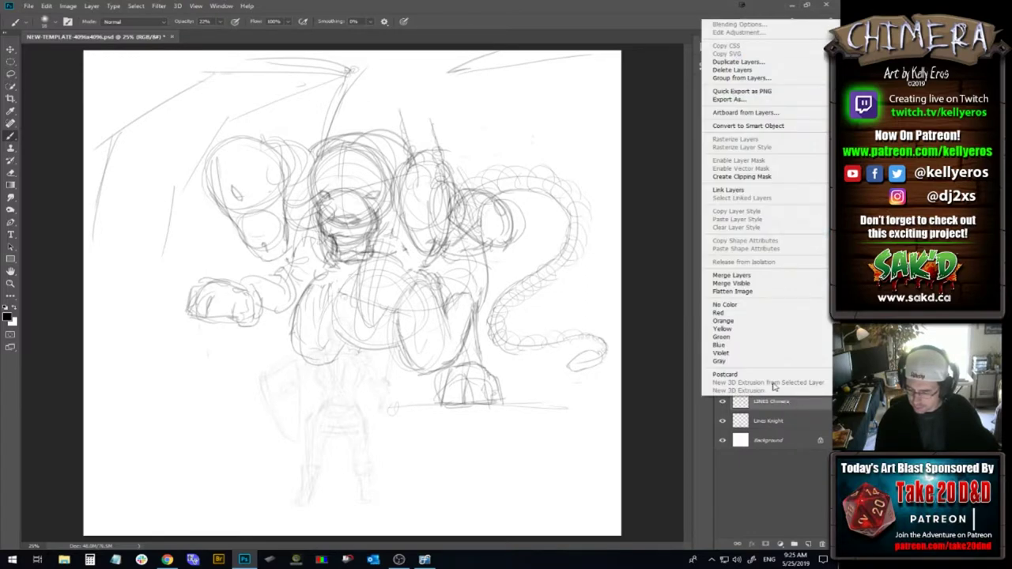
pyautogui.click(748, 276)
pyautogui.moveTo(828, 352); pyautogui.dragTo(807, 362)
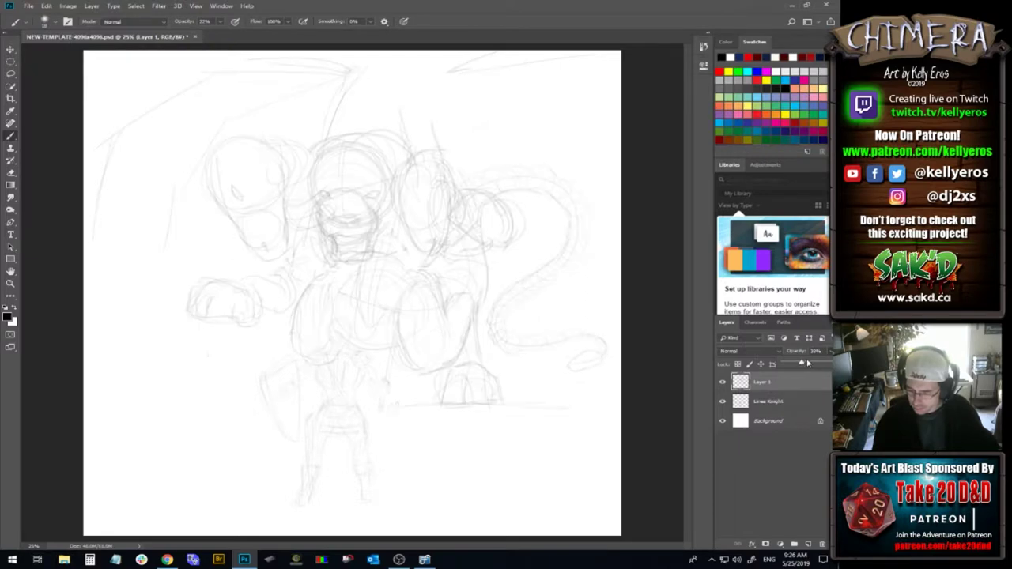
pyautogui.moveTo(801, 364); pyautogui.dragTo(810, 364)
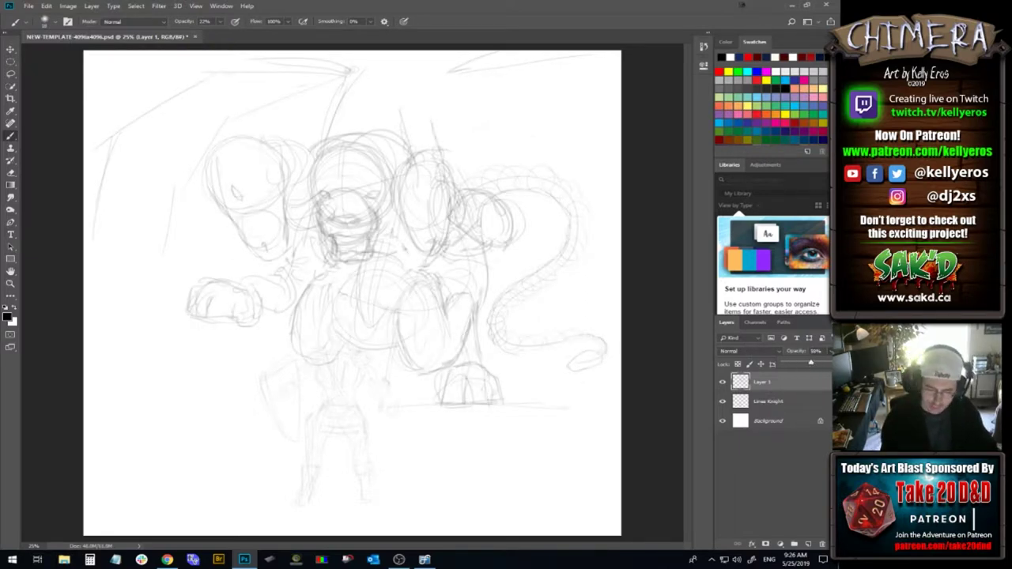
# Erase the overlapping construction lines inside and around the chimera's three heads, keeping the facial features and outer contours
pyautogui.press('e')
pyautogui.moveTo(334, 211)
pyautogui.mouseDown()
pyautogui.moveTo(351, 206)
pyautogui.moveTo(354, 227)
pyautogui.moveTo(369, 223)
pyautogui.moveTo(347, 246)
pyautogui.moveTo(358, 243)
pyautogui.mouseUp()
pyautogui.moveTo(346, 188); pyautogui.dragTo(337, 192)
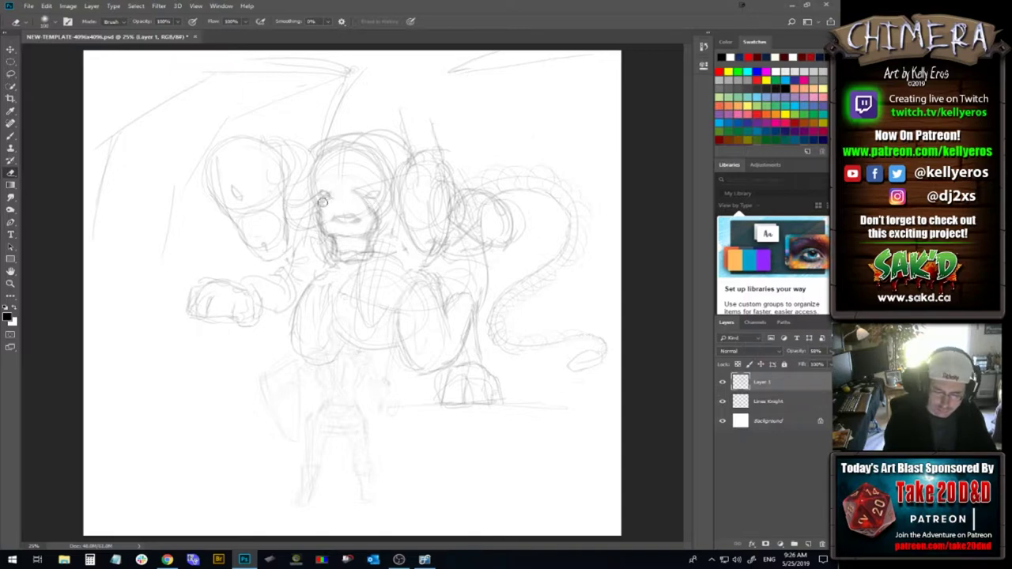
pyautogui.moveTo(356, 194); pyautogui.dragTo(366, 190)
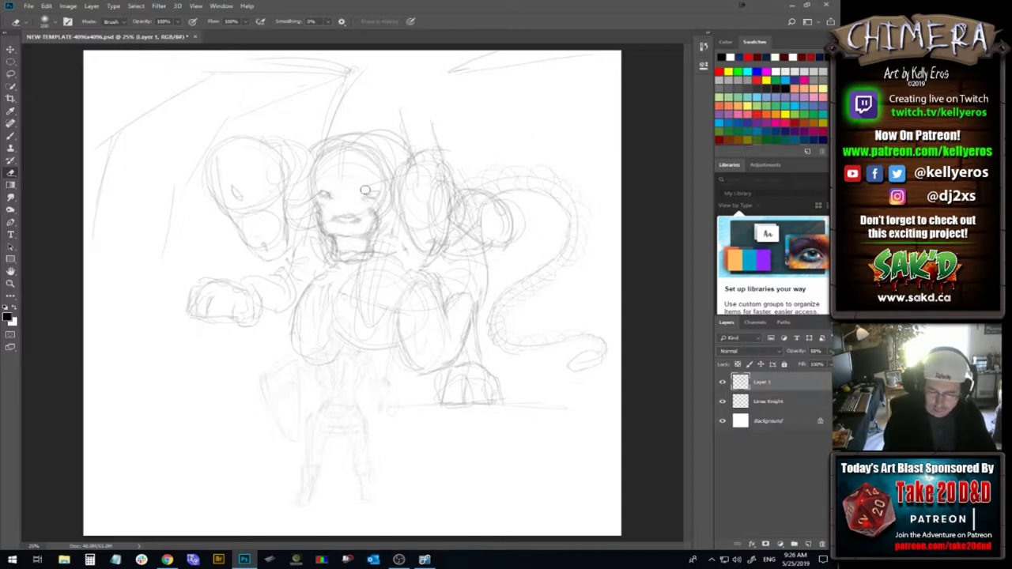
pyautogui.moveTo(324, 247); pyautogui.dragTo(361, 268)
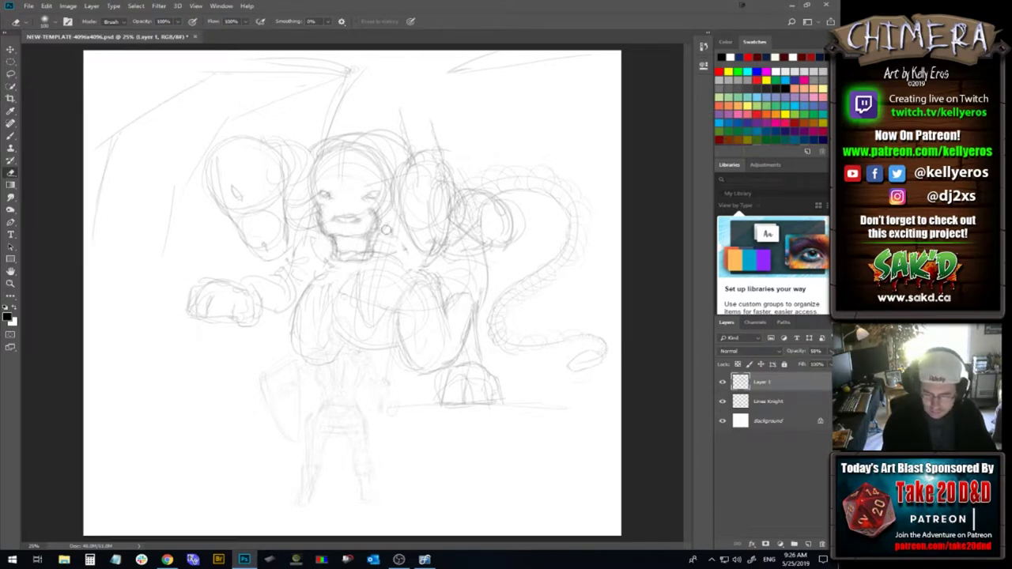
pyautogui.moveTo(266, 206)
pyautogui.mouseDown()
pyautogui.moveTo(251, 206)
pyautogui.moveTo(267, 212)
pyautogui.mouseUp()
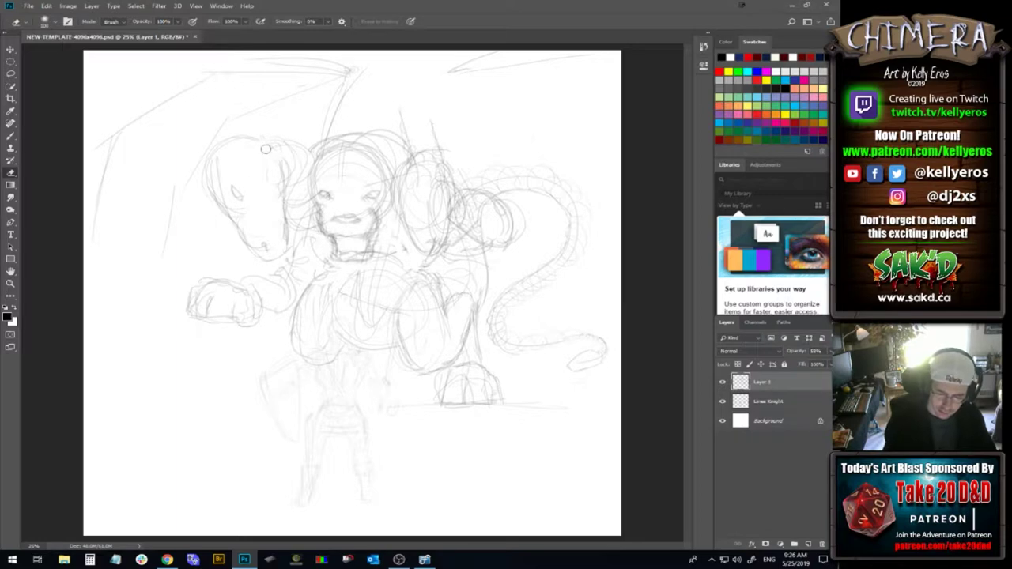
pyautogui.moveTo(432, 192)
pyautogui.mouseDown()
pyautogui.moveTo(435, 230)
pyautogui.moveTo(438, 136)
pyautogui.moveTo(426, 191)
pyautogui.moveTo(397, 176)
pyautogui.moveTo(397, 203)
pyautogui.moveTo(394, 171)
pyautogui.moveTo(388, 214)
pyautogui.moveTo(384, 162)
pyautogui.moveTo(302, 207)
pyautogui.moveTo(317, 152)
pyautogui.moveTo(304, 195)
pyautogui.moveTo(311, 162)
pyautogui.moveTo(348, 142)
pyautogui.moveTo(337, 168)
pyautogui.moveTo(314, 165)
pyautogui.moveTo(378, 158)
pyautogui.mouseUp()
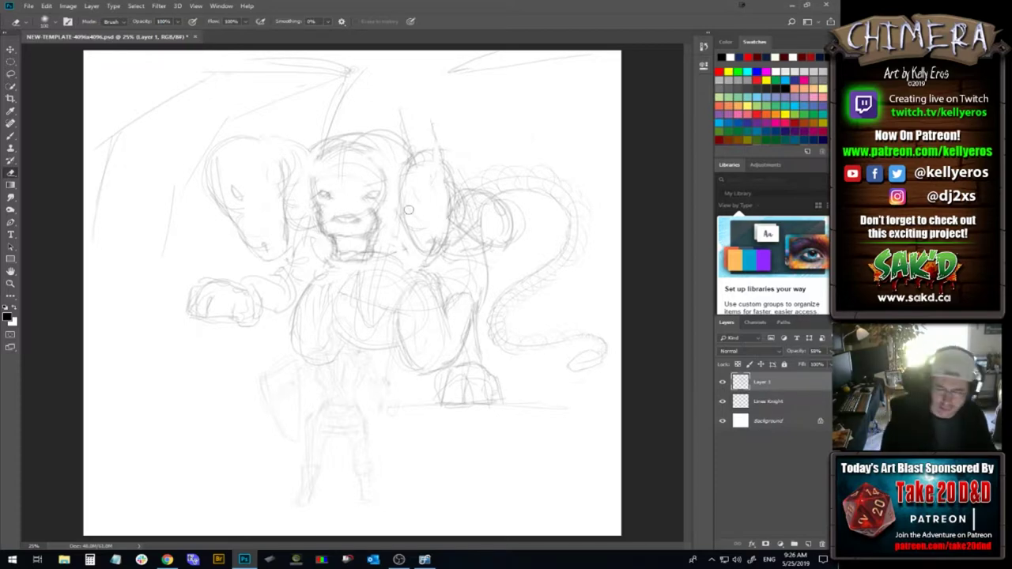
# Brush a raised tuft over the central head and thicken the large wing's arm and upper edge, with a rounded joint at its peak
pyautogui.press('b')
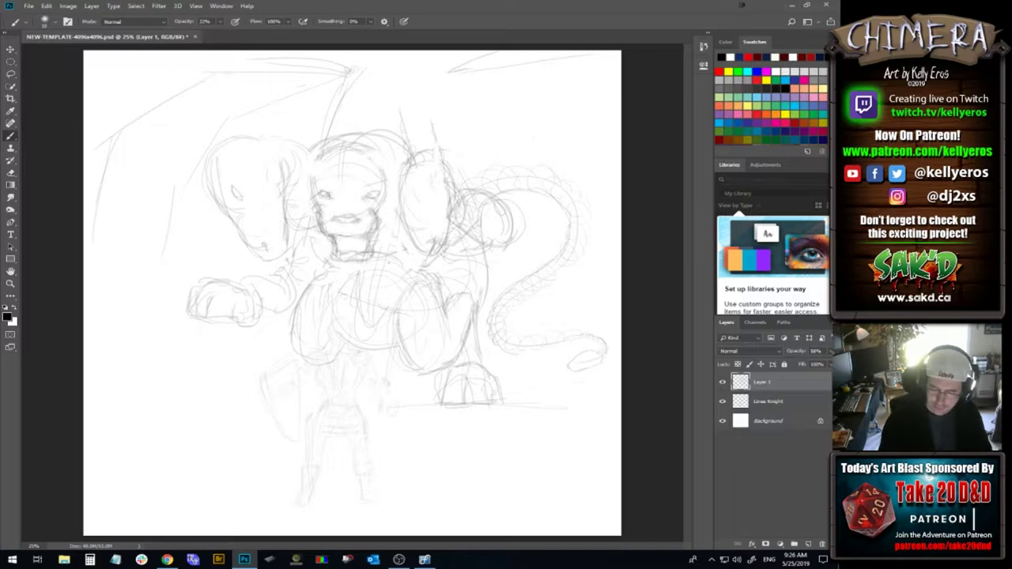
pyautogui.moveTo(343, 128)
pyautogui.mouseDown()
pyautogui.moveTo(376, 126)
pyautogui.moveTo(352, 126)
pyautogui.mouseUp()
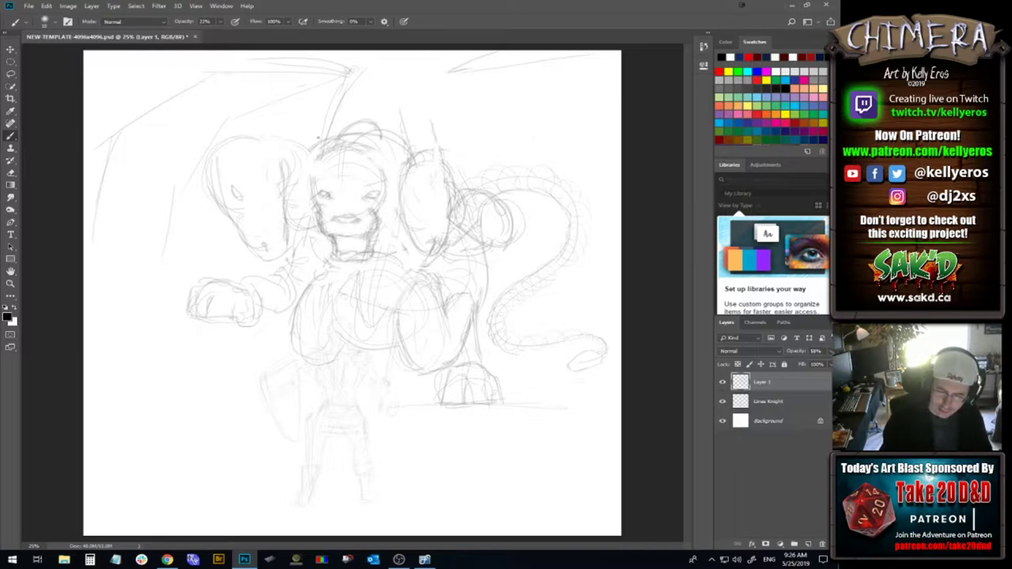
pyautogui.moveTo(330, 133)
pyautogui.mouseDown()
pyautogui.moveTo(353, 71)
pyautogui.moveTo(316, 143)
pyautogui.mouseUp()
pyautogui.moveTo(344, 70)
pyautogui.mouseDown()
pyautogui.moveTo(339, 91)
pyautogui.moveTo(365, 60)
pyautogui.mouseUp()
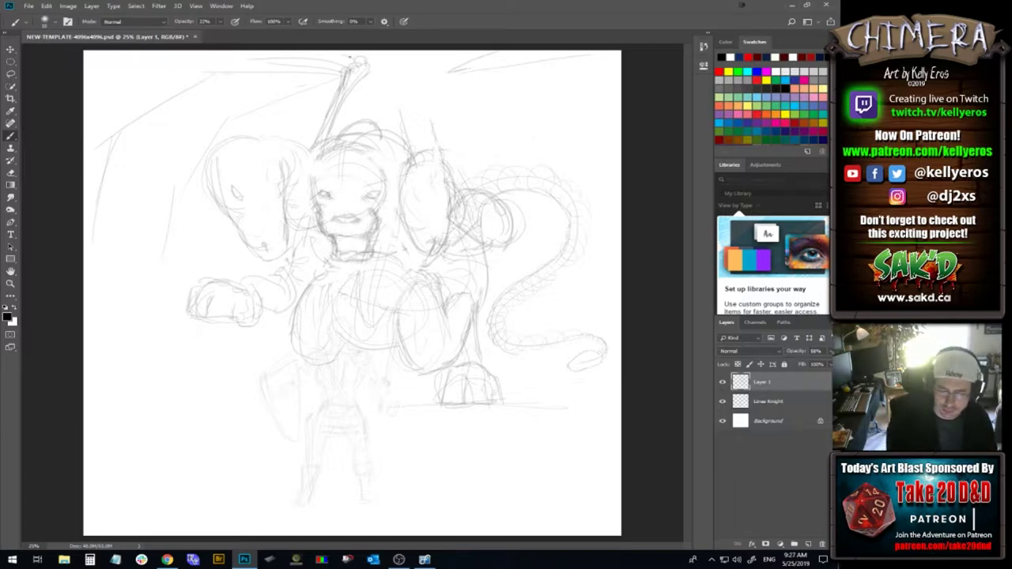
pyautogui.moveTo(314, 59); pyautogui.dragTo(347, 68)
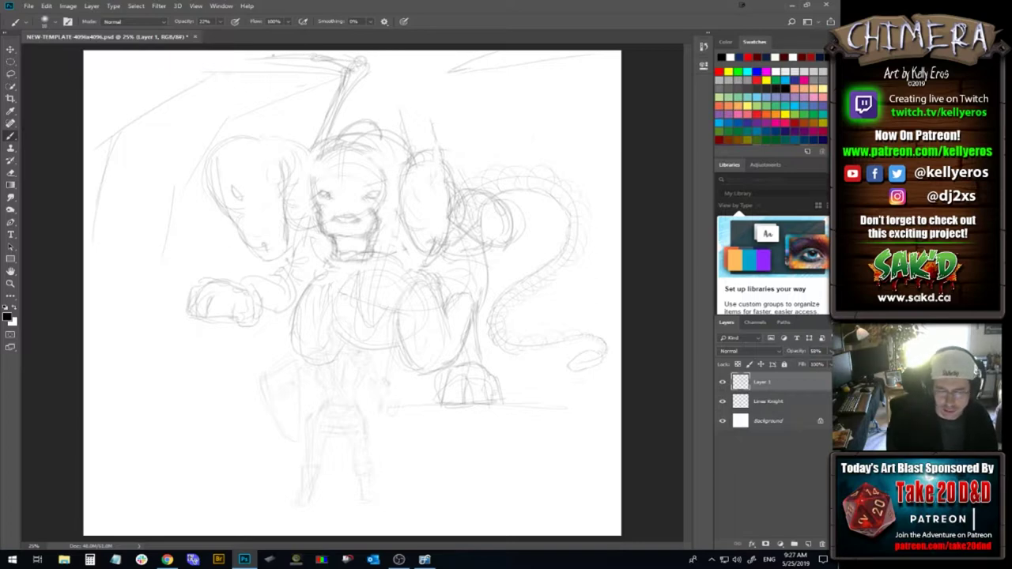
pyautogui.moveTo(270, 57)
pyautogui.mouseDown()
pyautogui.moveTo(242, 60)
pyautogui.moveTo(293, 57)
pyautogui.mouseUp()
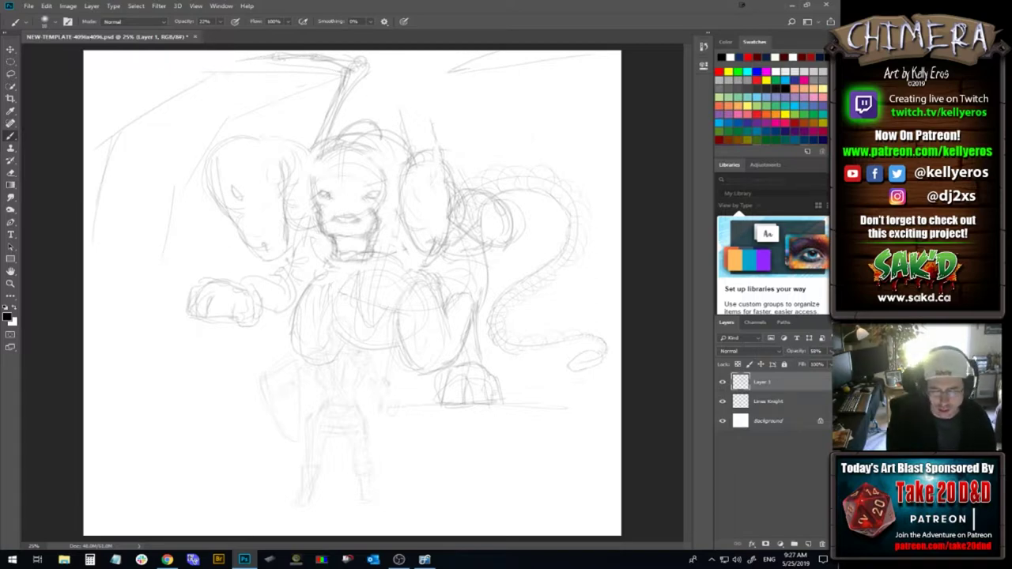
pyautogui.moveTo(271, 66); pyautogui.dragTo(234, 68)
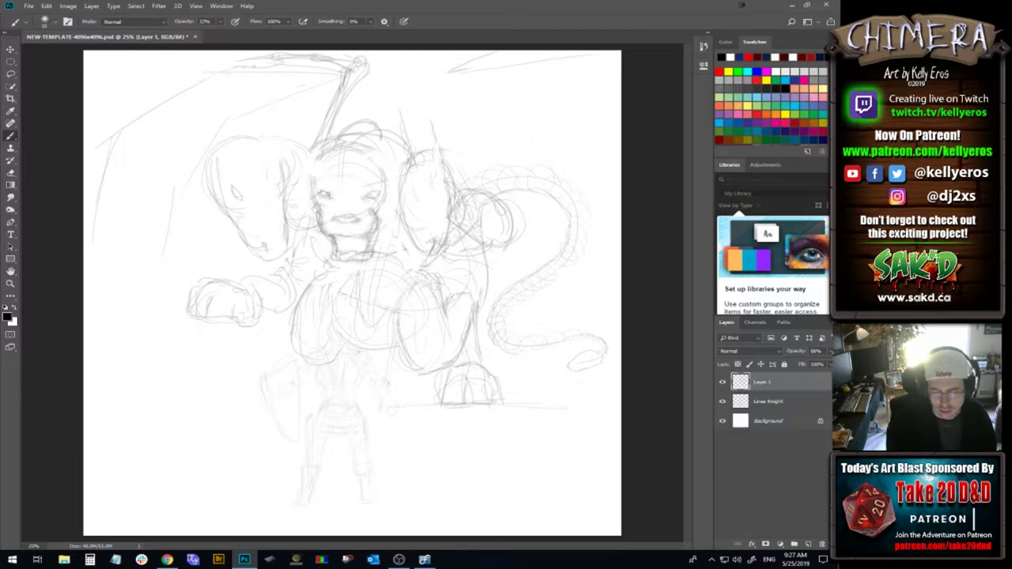
pyautogui.moveTo(299, 65); pyautogui.dragTo(280, 68)
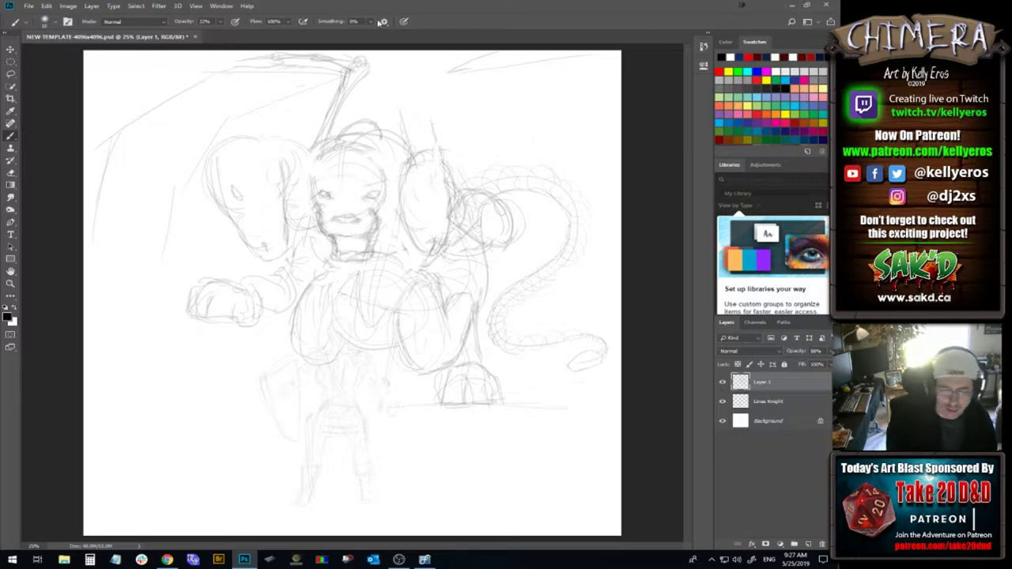
# Double the large wing's rib lines with second strokes and mark the joints where the ribs bend
pyautogui.moveTo(231, 69)
pyautogui.mouseDown()
pyautogui.moveTo(214, 75)
pyautogui.moveTo(329, 75)
pyautogui.mouseUp()
pyautogui.moveTo(240, 72); pyautogui.dragTo(340, 76)
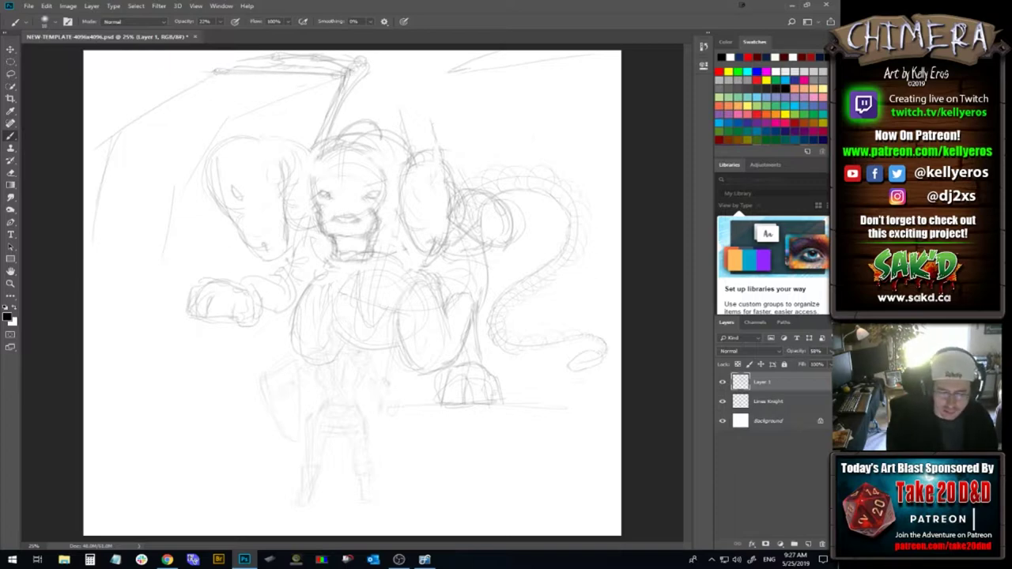
pyautogui.moveTo(215, 69); pyautogui.dragTo(111, 142)
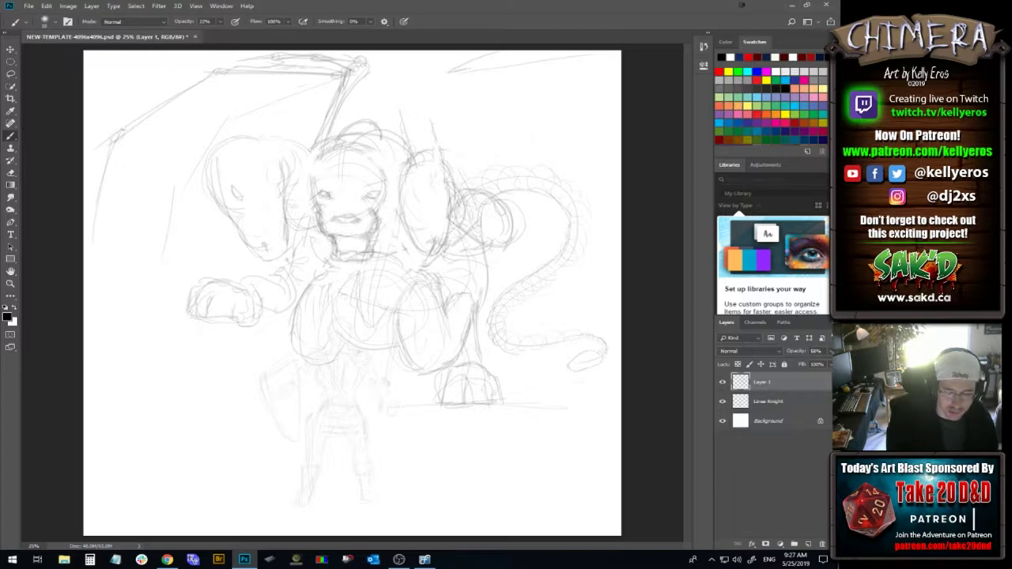
pyautogui.moveTo(168, 101); pyautogui.dragTo(152, 111)
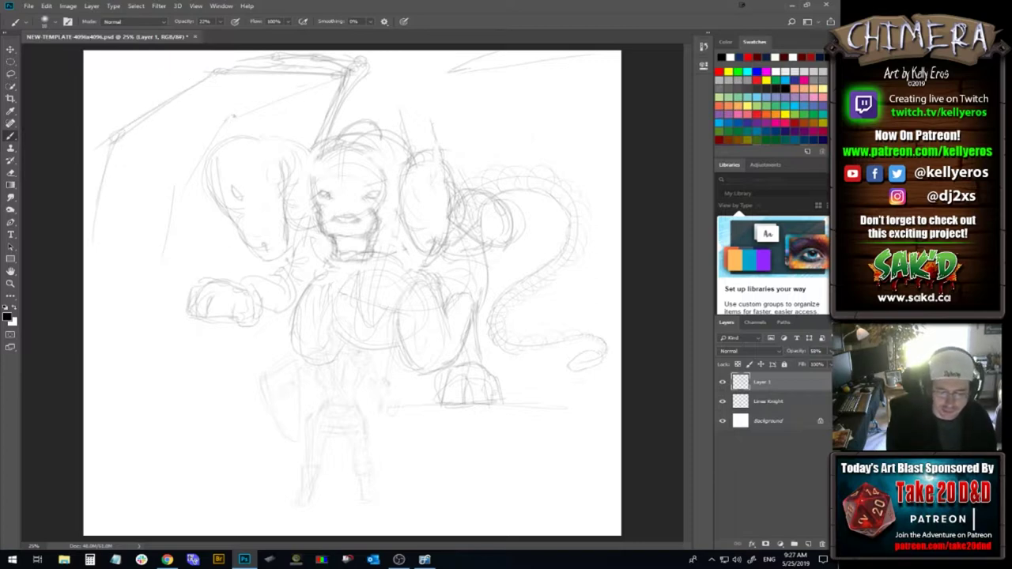
pyautogui.moveTo(253, 111); pyautogui.dragTo(345, 76)
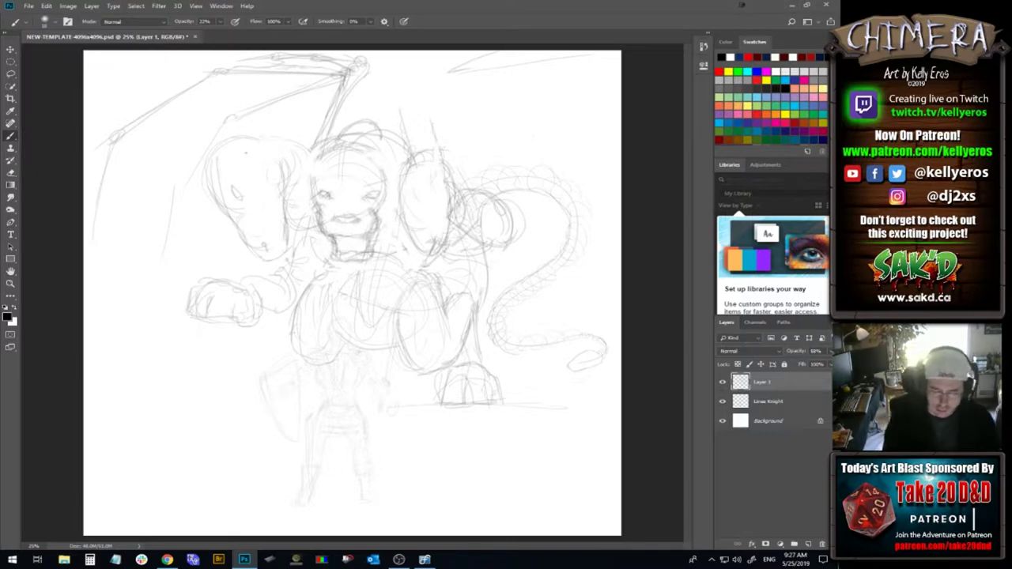
# Sketch a fuller curve over the leftmost head and neck, and light mane strokes around the central lion head
pyautogui.moveTo(218, 180)
pyautogui.mouseDown()
pyautogui.moveTo(215, 157)
pyautogui.moveTo(227, 147)
pyautogui.moveTo(300, 127)
pyautogui.moveTo(319, 144)
pyautogui.mouseUp()
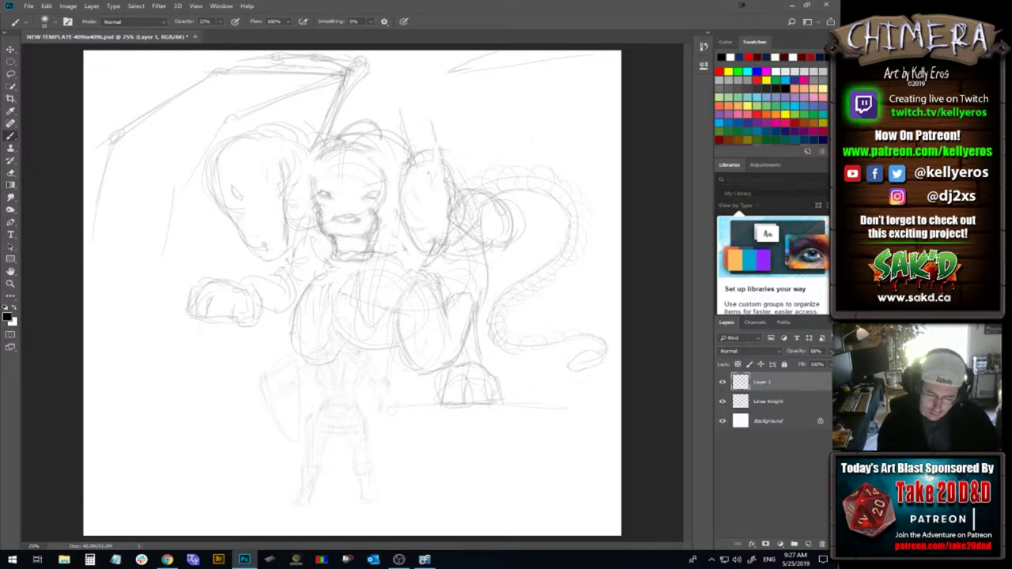
pyautogui.moveTo(313, 164)
pyautogui.mouseDown()
pyautogui.moveTo(302, 185)
pyautogui.moveTo(320, 165)
pyautogui.mouseUp()
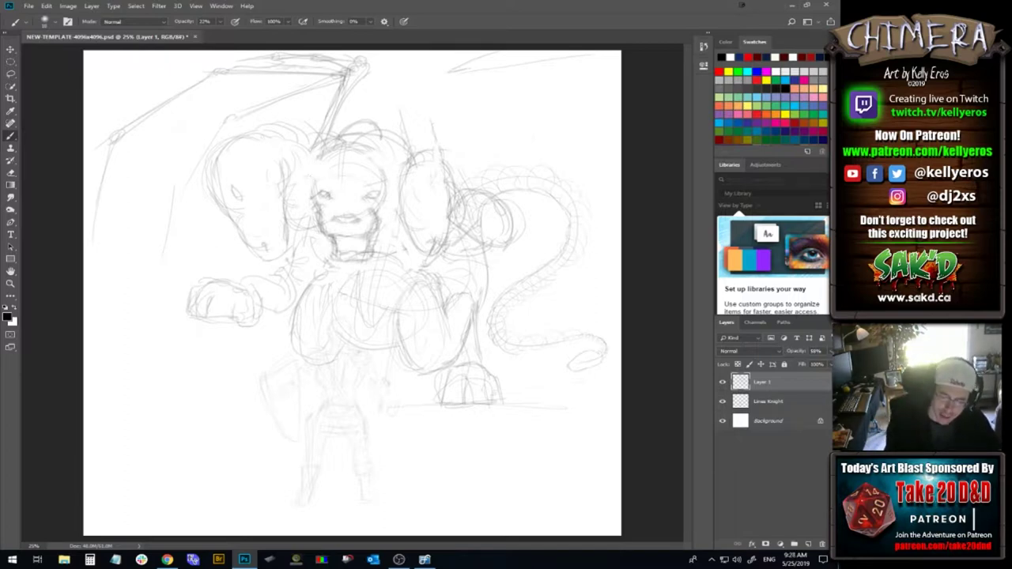
pyautogui.moveTo(332, 169); pyautogui.dragTo(360, 152)
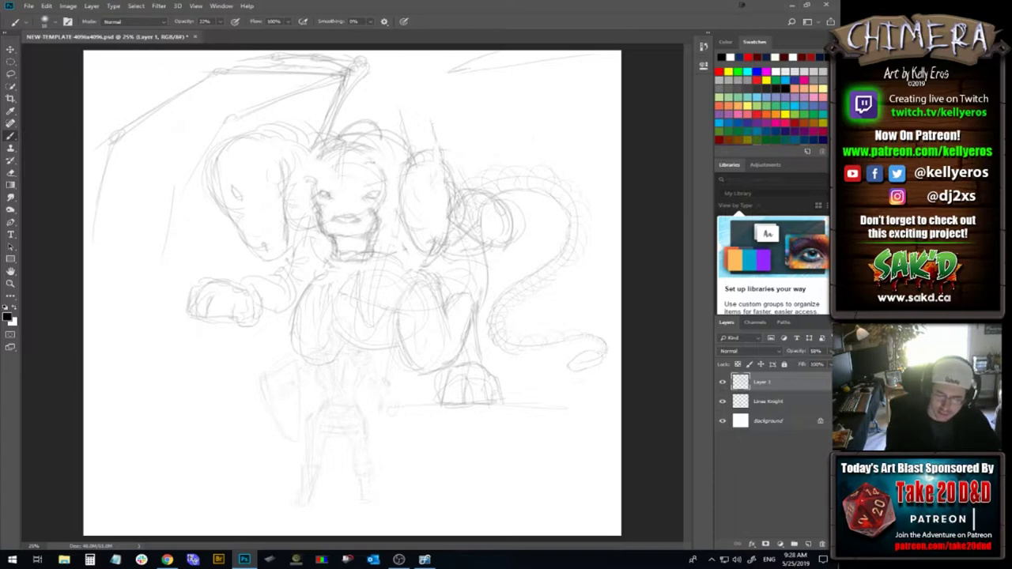
pyautogui.moveTo(295, 193); pyautogui.dragTo(316, 254)
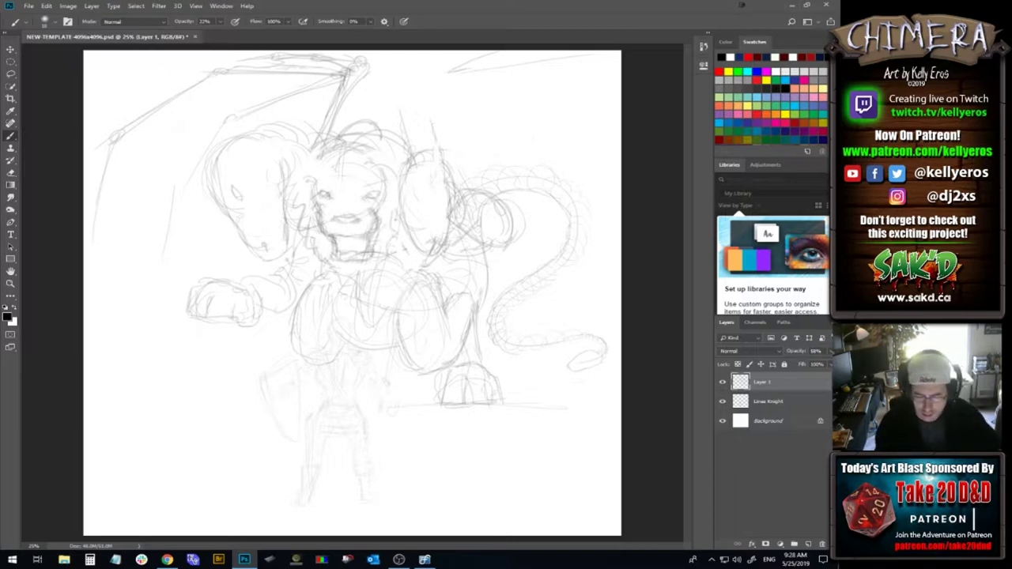
pyautogui.moveTo(401, 219); pyautogui.dragTo(391, 254)
# Set the brush opacity to 67% and draw a darker, jagged mane outline around the central lion head
pyautogui.click(221, 21)
pyautogui.click(242, 34)
pyautogui.press('Return')
pyautogui.moveTo(301, 183)
pyautogui.mouseDown()
pyautogui.moveTo(296, 205)
pyautogui.moveTo(326, 272)
pyautogui.moveTo(388, 299)
pyautogui.moveTo(380, 272)
pyautogui.moveTo(393, 239)
pyautogui.moveTo(405, 255)
pyautogui.moveTo(396, 174)
pyautogui.moveTo(392, 191)
pyautogui.moveTo(319, 176)
pyautogui.moveTo(371, 161)
pyautogui.moveTo(381, 168)
pyautogui.mouseUp()
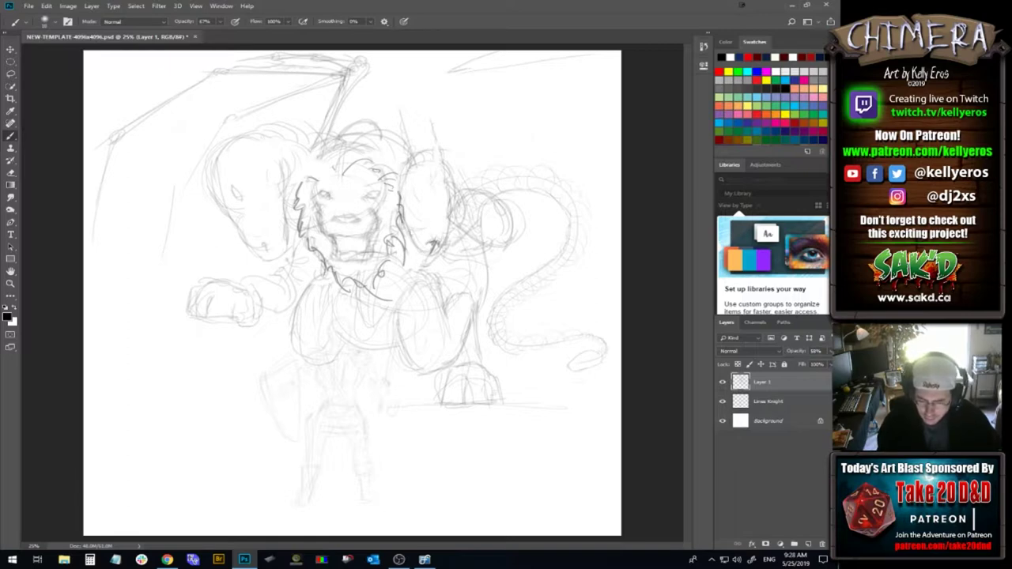
# Draw a beard under the rightmost goat head and the first curved edges of its two horns, redoing unsatisfactory strokes
pyautogui.moveTo(436, 259); pyautogui.dragTo(432, 272)
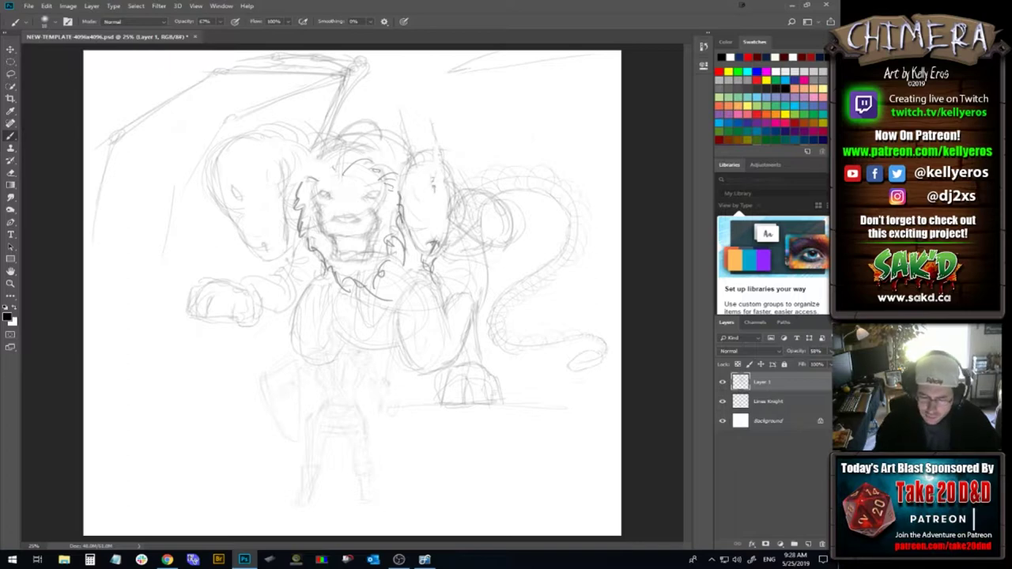
pyautogui.moveTo(392, 117); pyautogui.dragTo(410, 168)
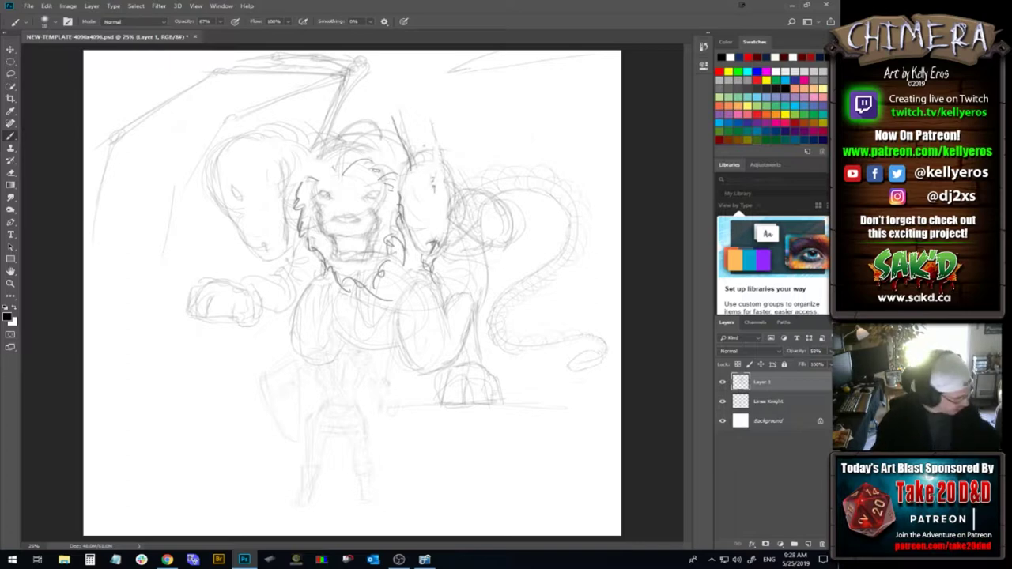
pyautogui.hotkey('ctrl', 'z')
pyautogui.moveTo(395, 120); pyautogui.dragTo(423, 187)
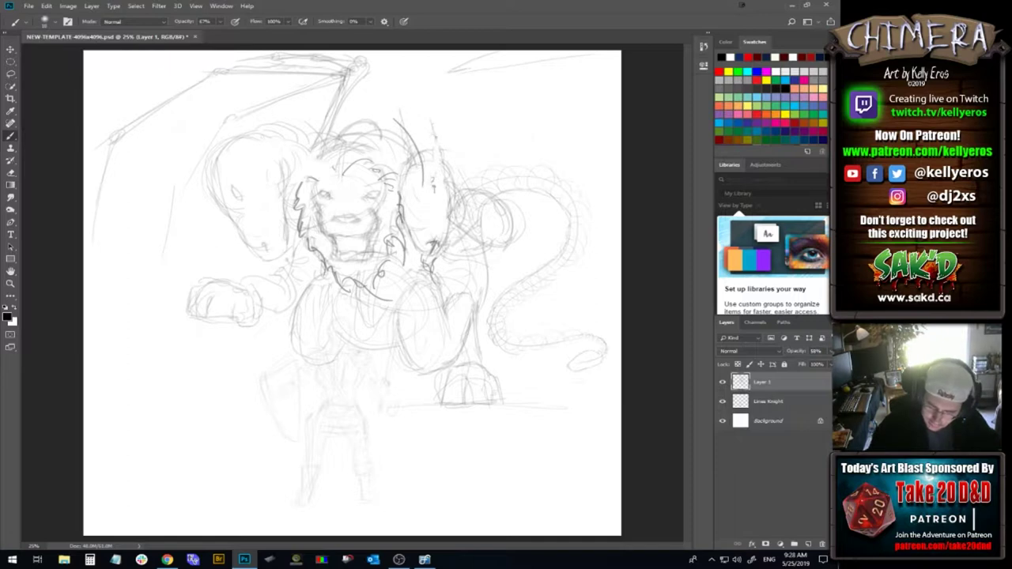
pyautogui.moveTo(435, 125)
pyautogui.mouseDown()
pyautogui.moveTo(447, 181)
pyautogui.moveTo(412, 189)
pyautogui.moveTo(426, 177)
pyautogui.mouseUp()
pyautogui.moveTo(398, 125); pyautogui.dragTo(414, 171)
pyautogui.hotkey('ctrl', 'z')
pyautogui.moveTo(392, 122)
pyautogui.mouseDown()
pyautogui.moveTo(413, 164)
pyautogui.moveTo(415, 139)
pyautogui.moveTo(414, 167)
pyautogui.mouseUp()
pyautogui.hotkey('ctrl', 'z')
pyautogui.hotkey('ctrl', 'z')
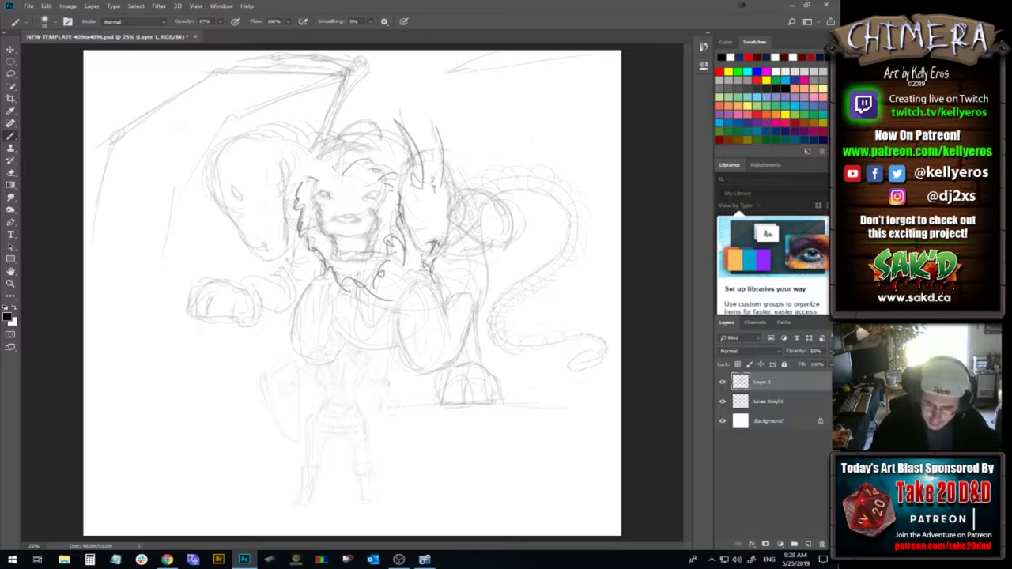
# Complete the goat head's two pointed horns with their second edges, and darken its eye and face contours
pyautogui.moveTo(406, 129); pyautogui.dragTo(431, 187)
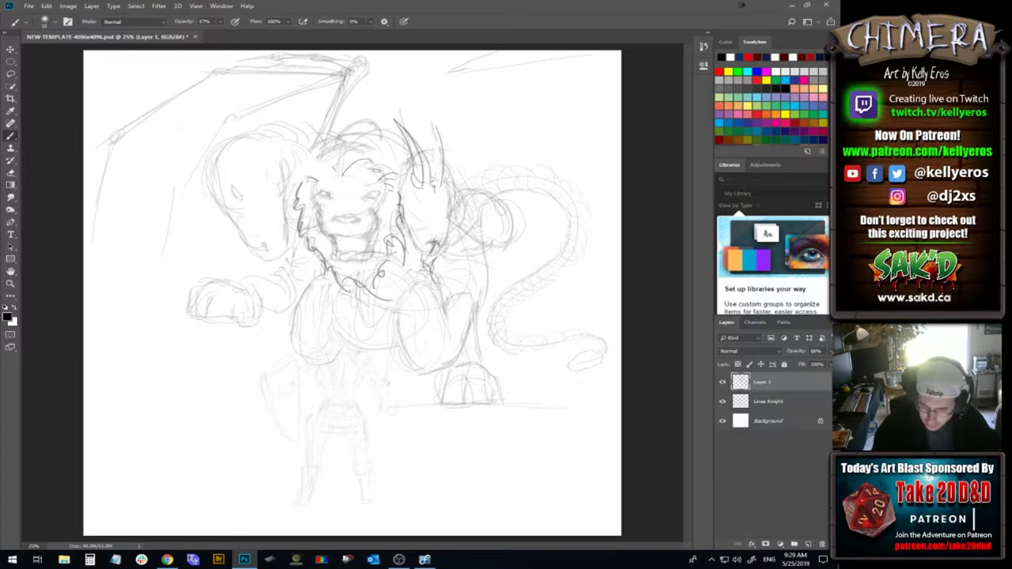
pyautogui.moveTo(437, 180); pyautogui.dragTo(445, 188)
pyautogui.moveTo(433, 123); pyautogui.dragTo(438, 170)
pyautogui.hotkey('ctrl', 'z')
pyautogui.moveTo(435, 126); pyautogui.dragTo(440, 176)
pyautogui.moveTo(440, 131); pyautogui.dragTo(447, 182)
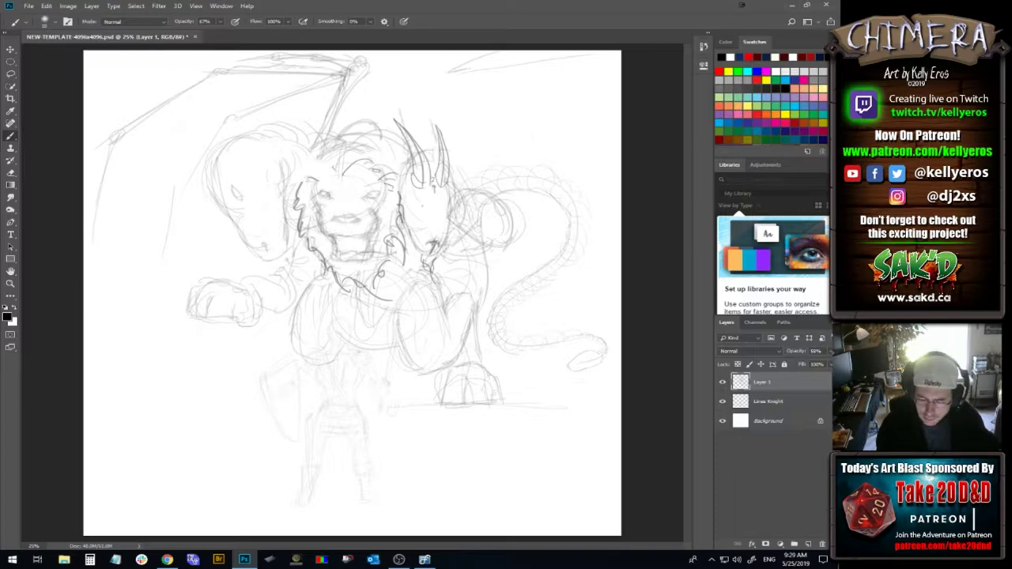
pyautogui.moveTo(416, 209); pyautogui.dragTo(425, 213)
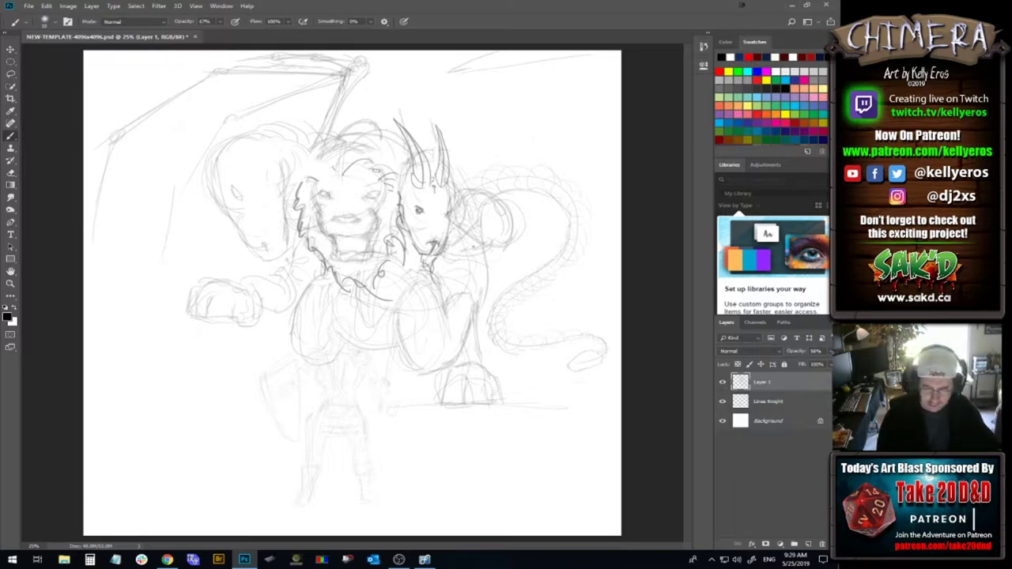
pyautogui.press('l')
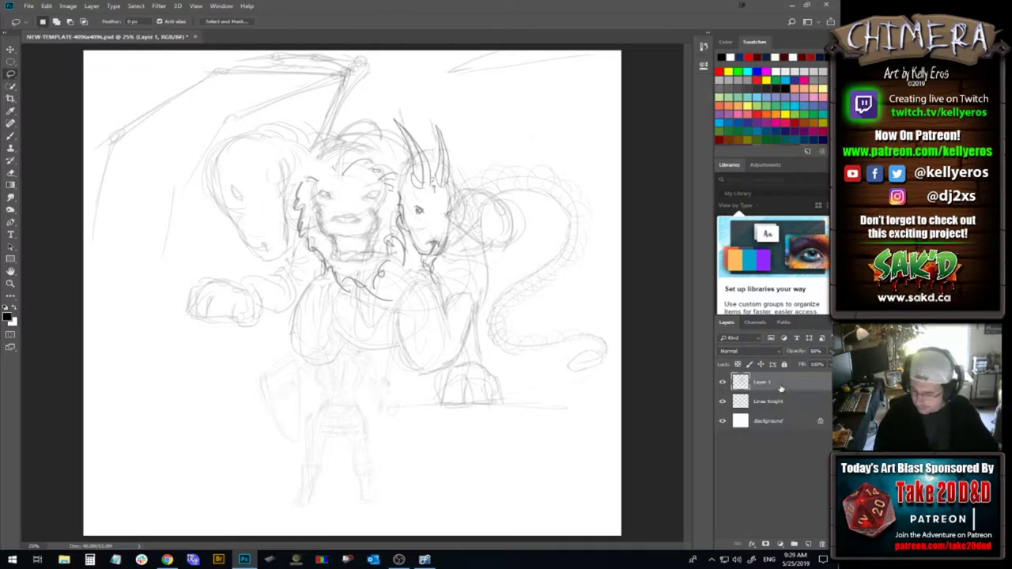
# Cut the goat head onto its own layer, enlarge it slightly and place it higher and farther right of the lion head
pyautogui.moveTo(445, 266)
pyautogui.mouseDown()
pyautogui.moveTo(408, 250)
pyautogui.moveTo(399, 162)
pyautogui.moveTo(382, 123)
pyautogui.moveTo(428, 102)
pyautogui.moveTo(469, 143)
pyautogui.moveTo(468, 207)
pyautogui.moveTo(442, 280)
pyautogui.mouseUp()
pyautogui.hotkey('ctrl', 'x')
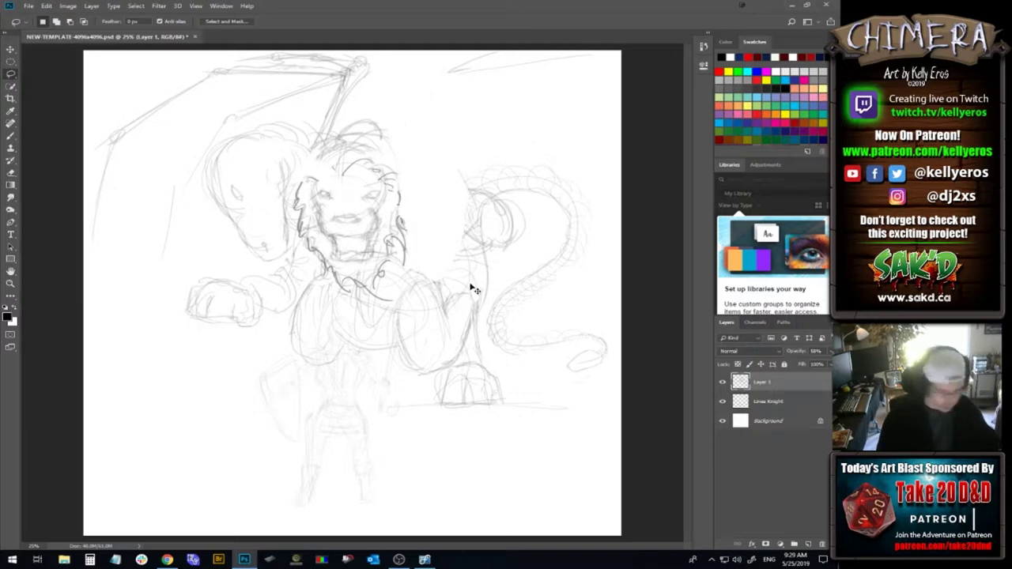
pyautogui.hotkey('ctrl', 'v')
pyautogui.hotkey('ctrl', 't')
pyautogui.moveTo(394, 309); pyautogui.dragTo(461, 227)
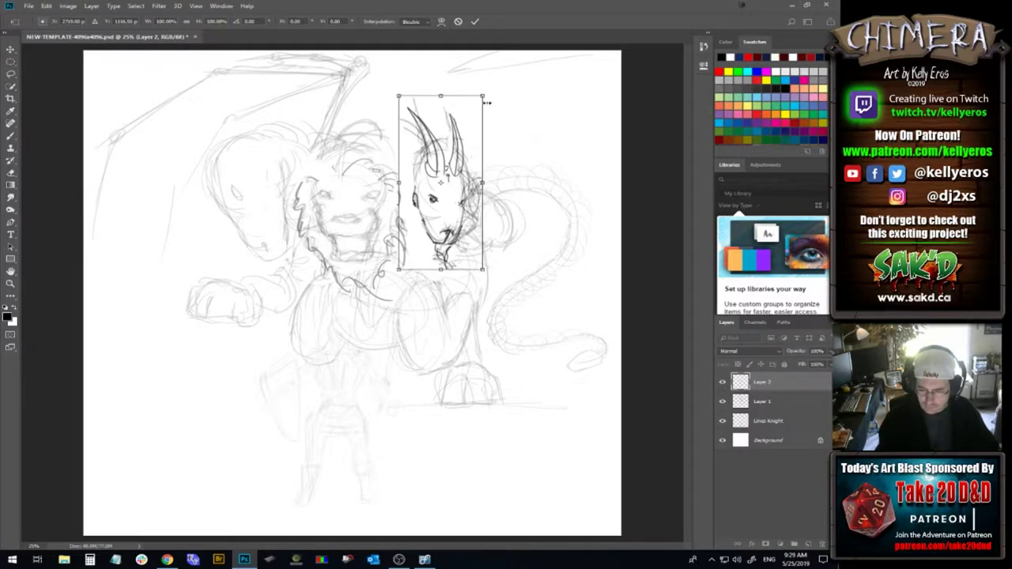
pyautogui.moveTo(485, 96); pyautogui.dragTo(509, 81)
pyautogui.moveTo(465, 236); pyautogui.dragTo(456, 235)
pyautogui.rightClick(456, 234)
pyautogui.click(464, 237)
pyautogui.press('Return')
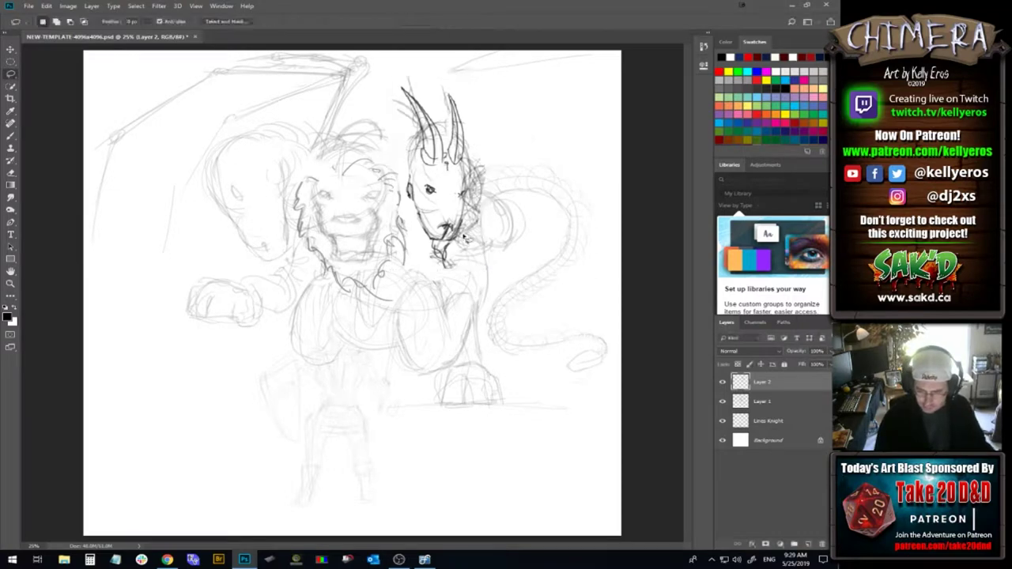
# Raise Layer 1's opacity to 100% and merge it with Layer 2
pyautogui.press('b')
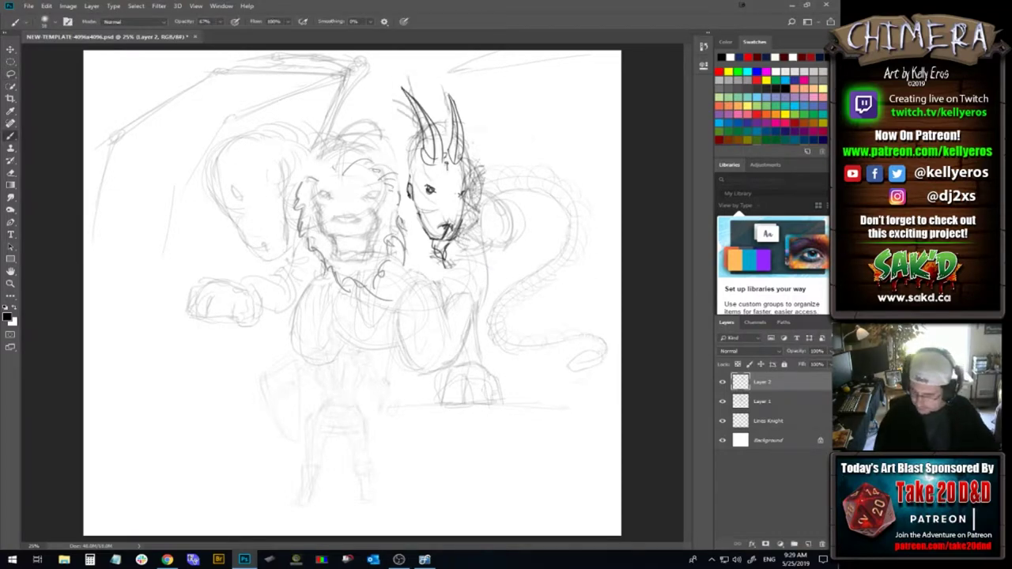
pyautogui.click(797, 402)
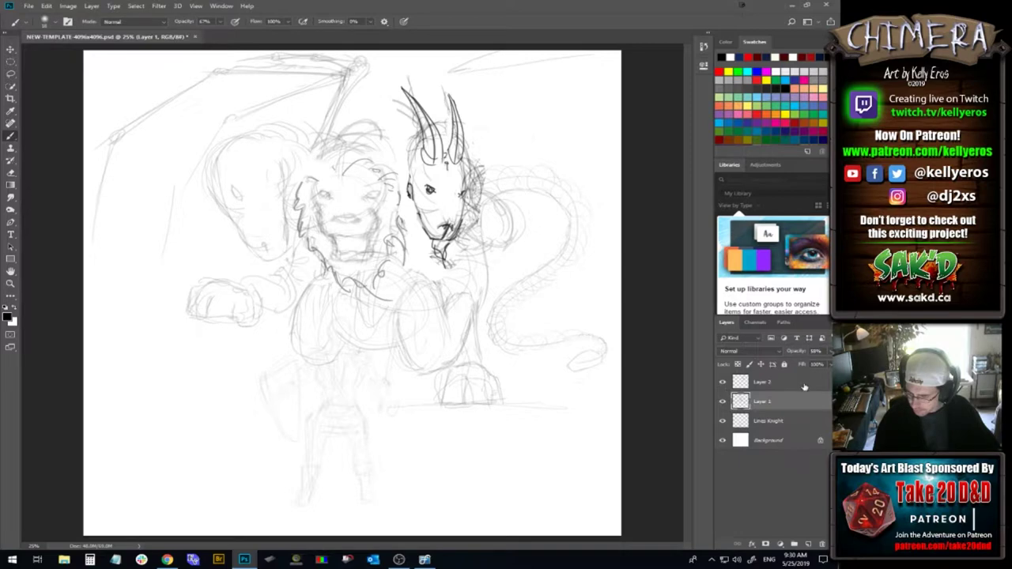
pyautogui.click(803, 386)
pyautogui.click(809, 397)
pyautogui.click(831, 352)
pyautogui.moveTo(819, 364); pyautogui.dragTo(830, 363)
pyautogui.keyDown('shift'); pyautogui.click(805, 386); pyautogui.keyUp('shift')
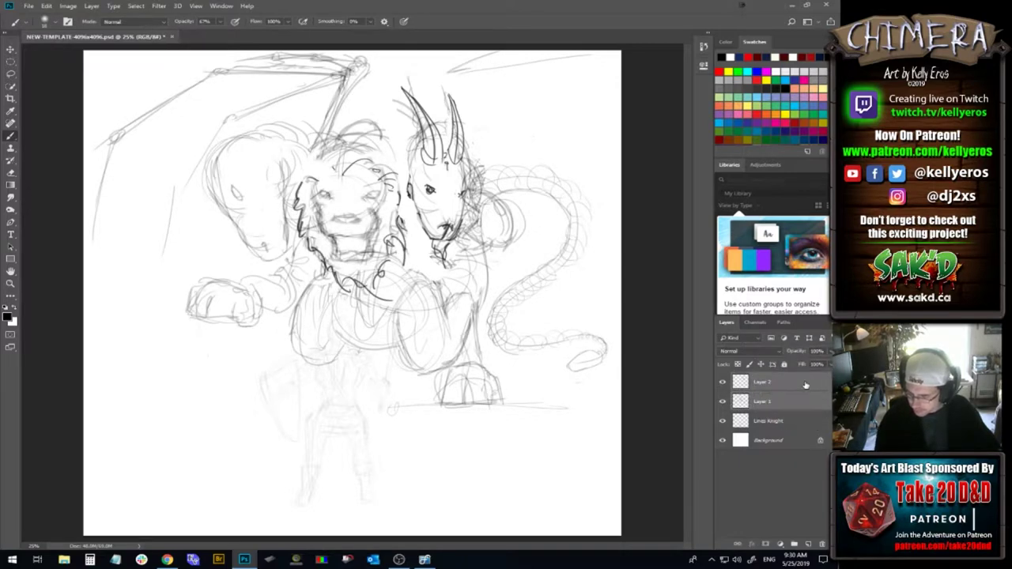
pyautogui.rightClick(788, 390)
pyautogui.click(729, 328)
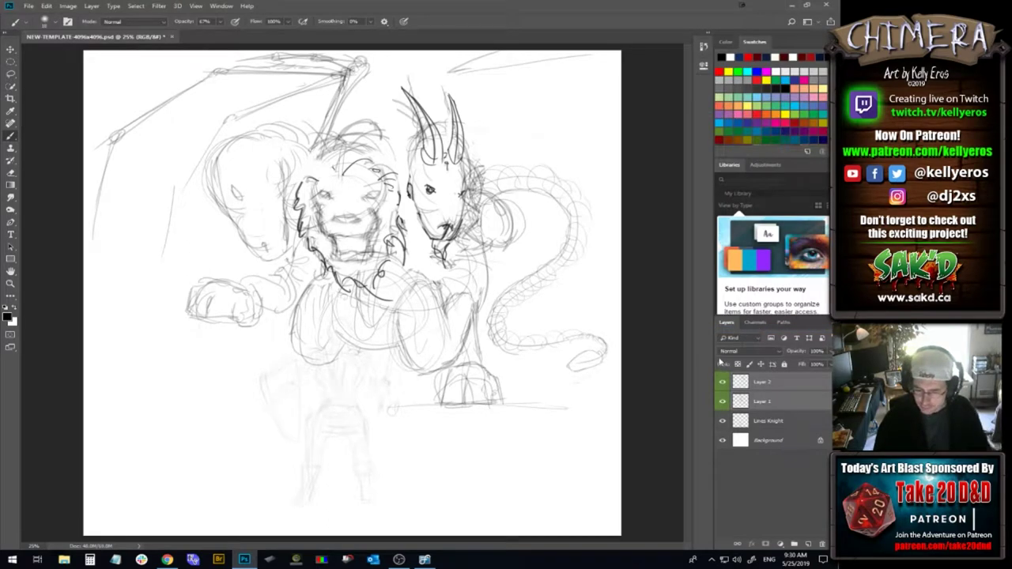
pyautogui.rightClick(786, 400)
pyautogui.click(749, 274)
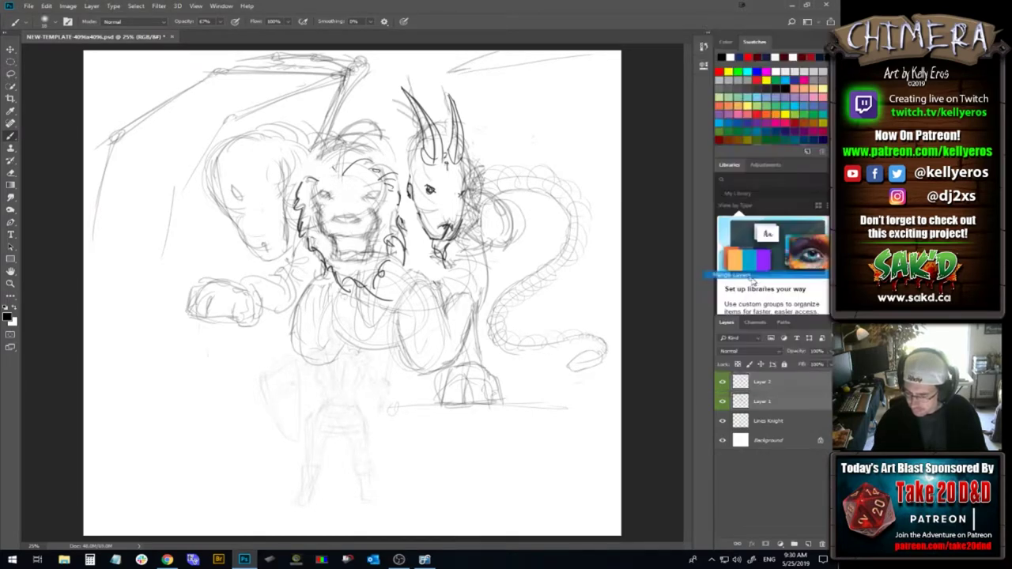
# Lower the merged layer's opacity to a little under 50% and set the brush opacity to 26%
pyautogui.click(828, 351)
pyautogui.moveTo(822, 364); pyautogui.dragTo(805, 364)
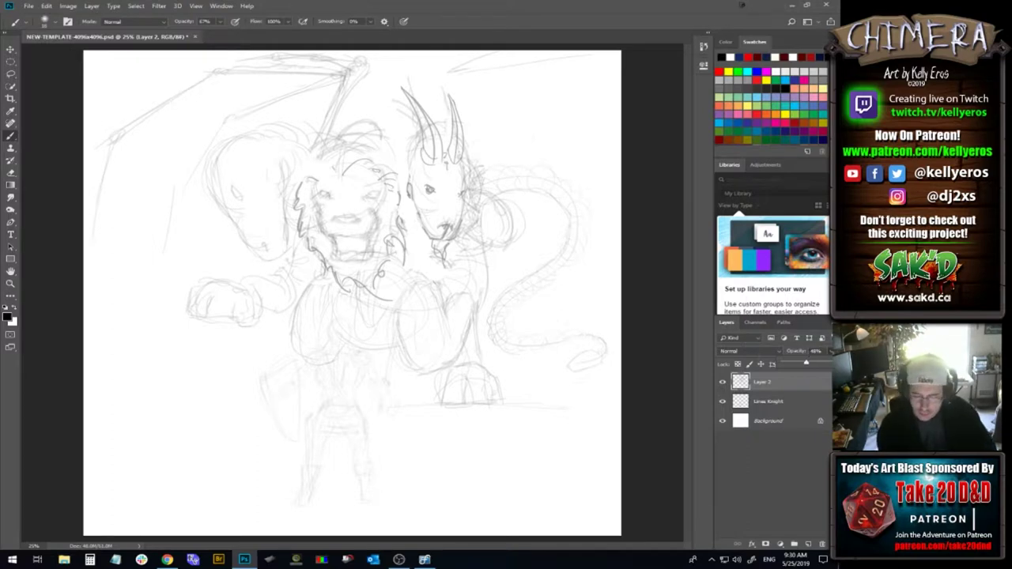
pyautogui.moveTo(408, 197); pyautogui.dragTo(413, 219)
pyautogui.moveTo(412, 165); pyautogui.dragTo(402, 221)
pyautogui.hotkey('ctrl', 'z')
pyautogui.click(221, 23)
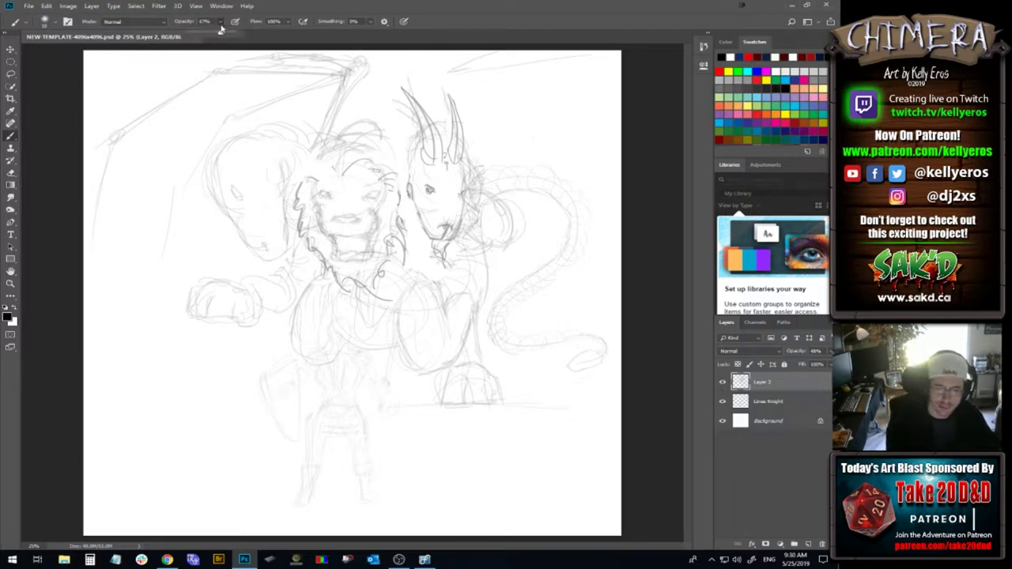
pyautogui.click(195, 33)
pyautogui.moveTo(196, 33); pyautogui.dragTo(200, 33)
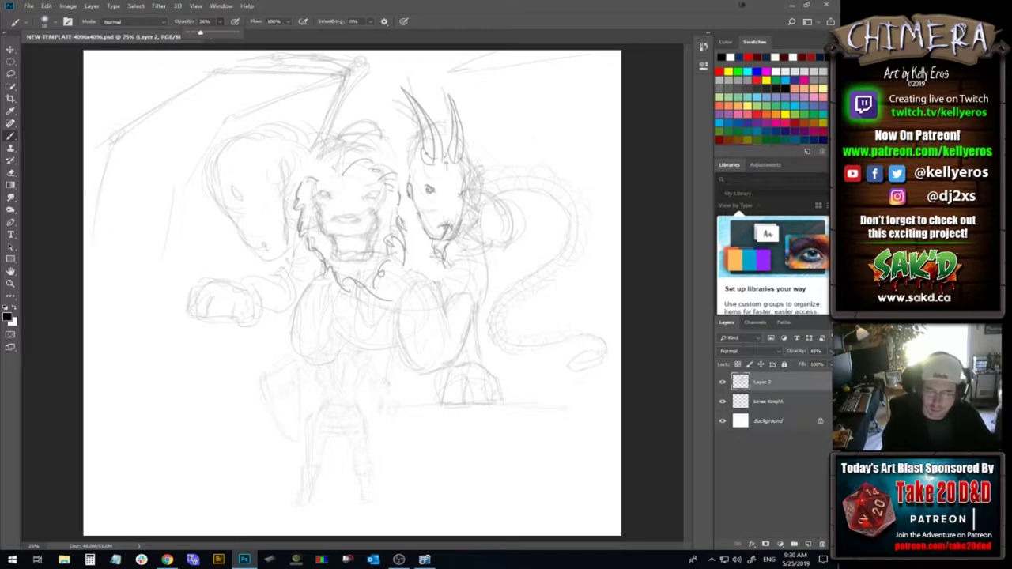
pyautogui.press('Return')
# Sketch light neck and cheek contours along the goat head's side nearest the lion
pyautogui.moveTo(405, 185); pyautogui.dragTo(414, 210)
pyautogui.moveTo(401, 167); pyautogui.dragTo(408, 209)
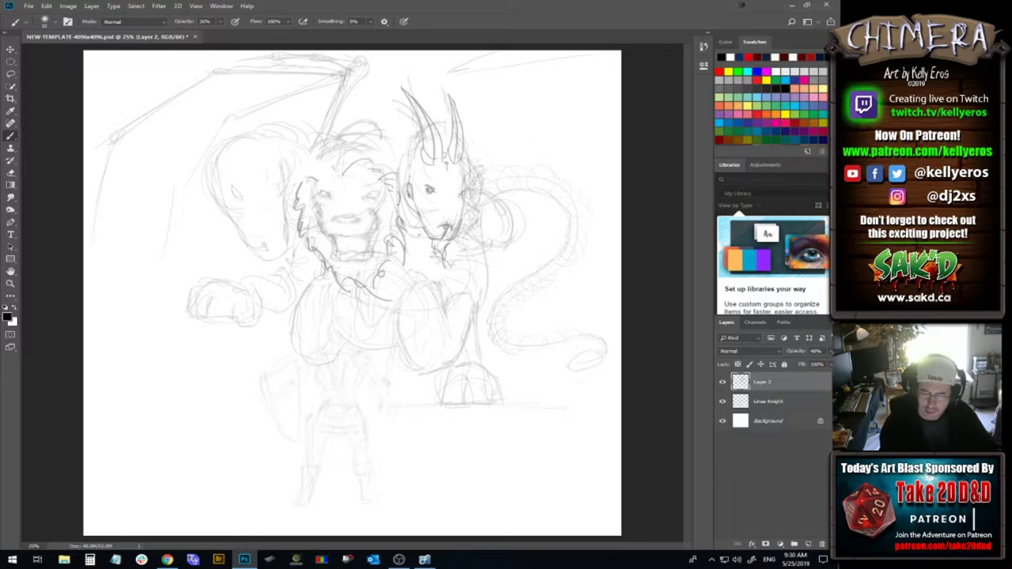
pyautogui.moveTo(408, 158)
pyautogui.mouseDown()
pyautogui.moveTo(400, 174)
pyautogui.moveTo(400, 163)
pyautogui.mouseUp()
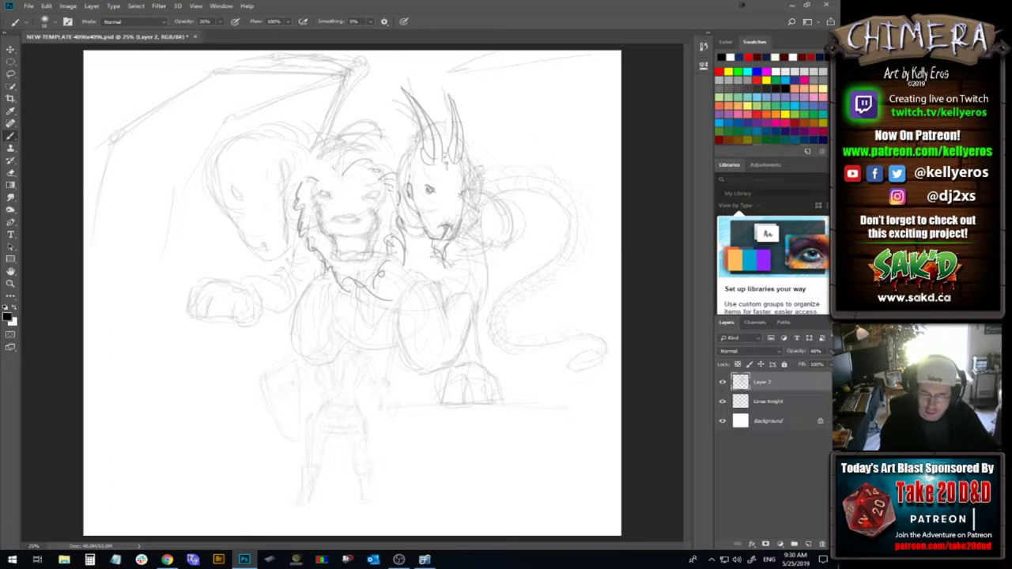
# Sketch loose mane tufts over the lion head and across to the goat head, and reinforce the upper foreleg contours
pyautogui.moveTo(389, 137); pyautogui.dragTo(395, 164)
pyautogui.moveTo(327, 143); pyautogui.dragTo(299, 183)
pyautogui.moveTo(390, 150); pyautogui.dragTo(398, 157)
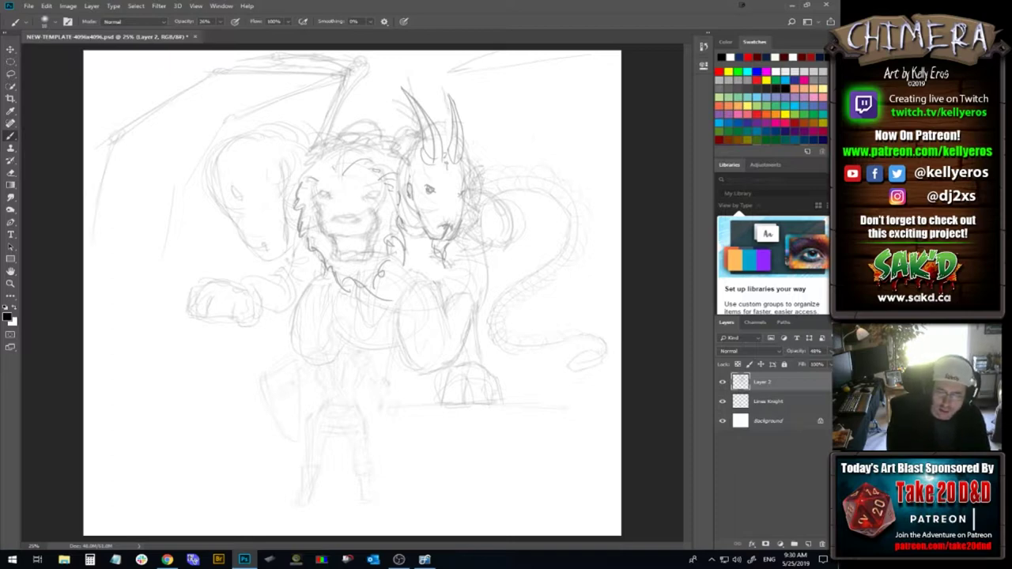
pyautogui.moveTo(401, 145); pyautogui.dragTo(415, 140)
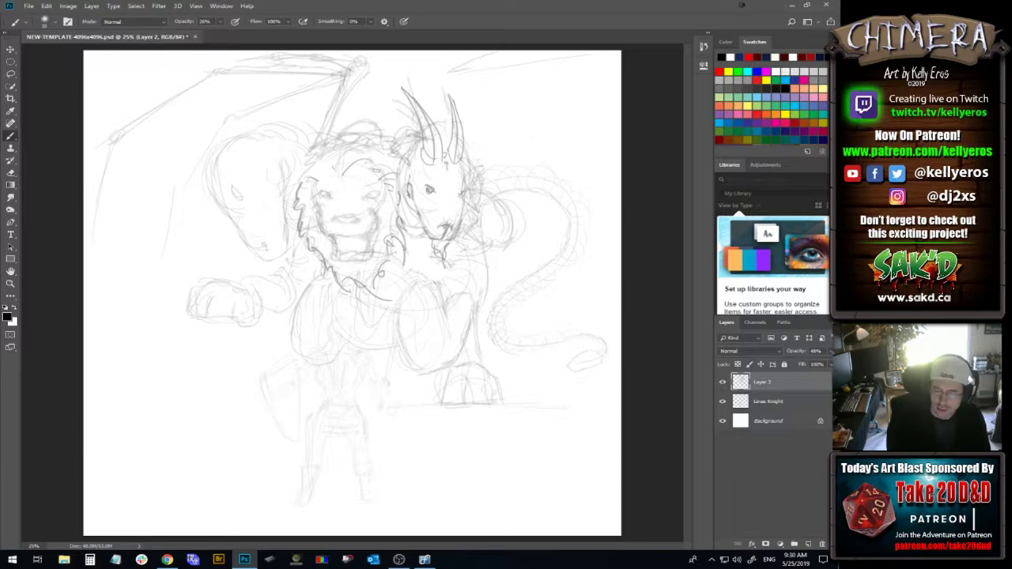
pyautogui.moveTo(357, 127); pyautogui.dragTo(376, 139)
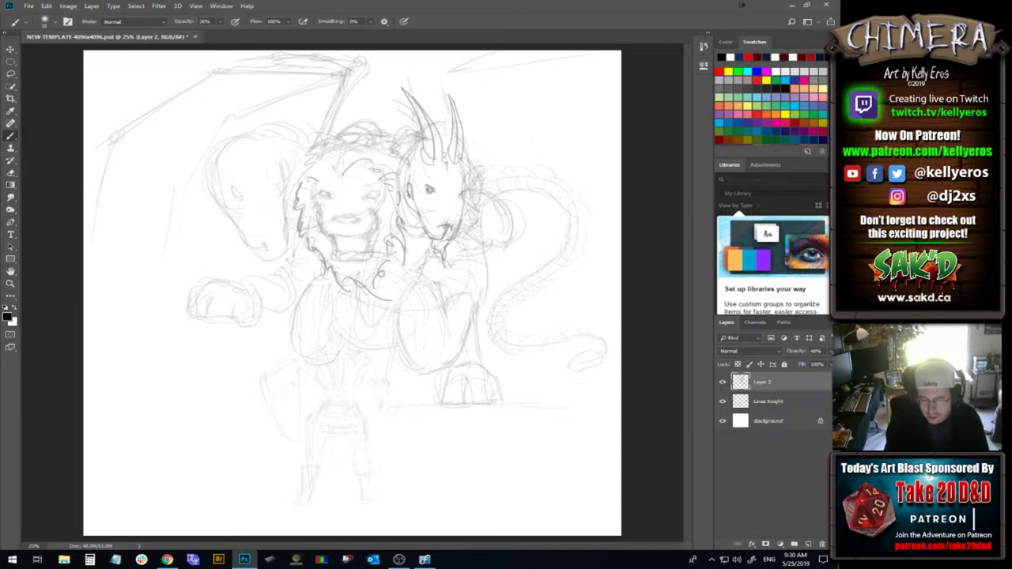
pyautogui.moveTo(432, 276); pyautogui.dragTo(439, 288)
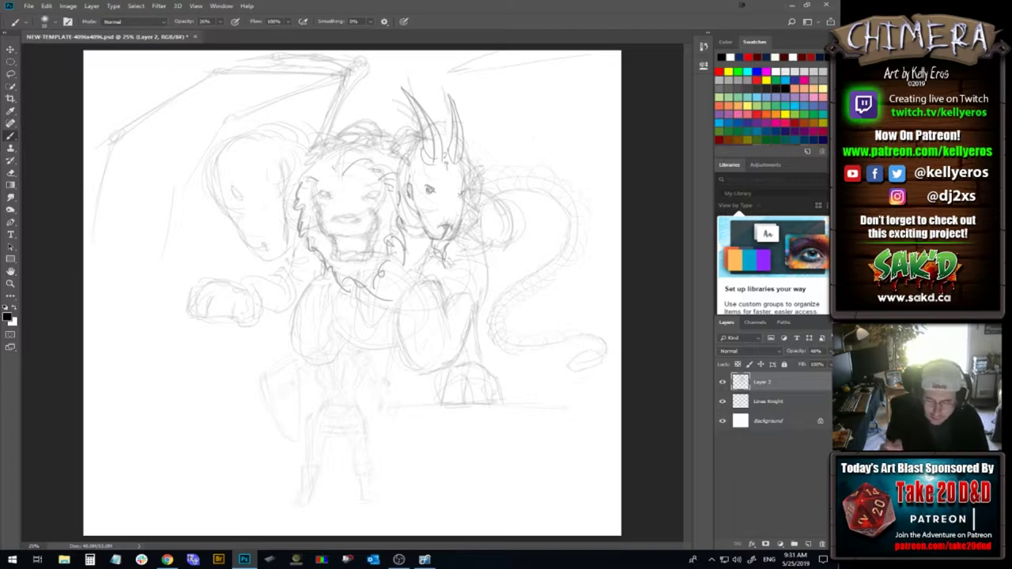
pyautogui.moveTo(344, 330); pyautogui.dragTo(343, 314)
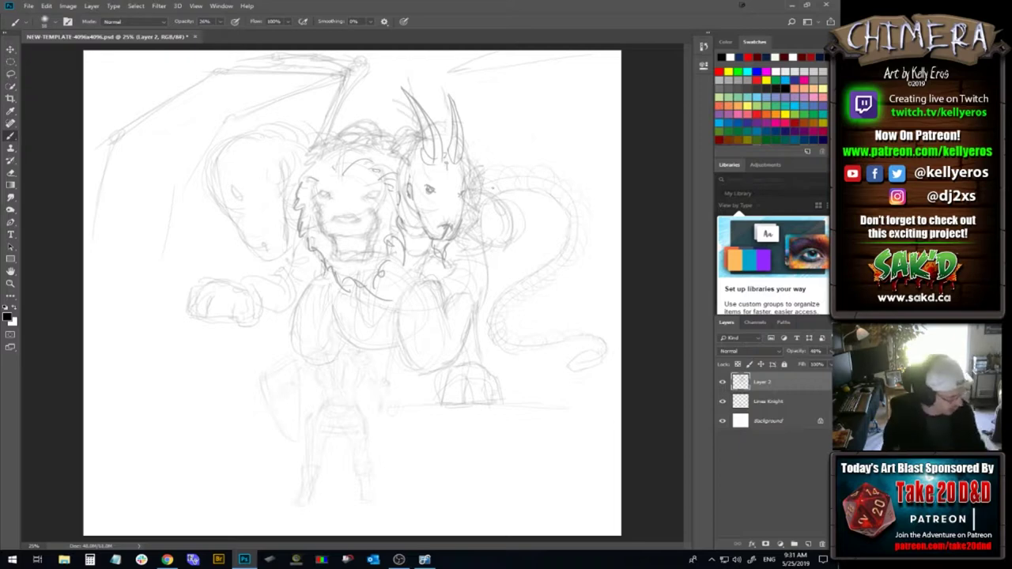
# Select the leftmost head with the Lasso tool and delete it from the sketch
pyautogui.press('l')
pyautogui.moveTo(298, 231)
pyautogui.mouseDown()
pyautogui.moveTo(265, 269)
pyautogui.moveTo(202, 215)
pyautogui.moveTo(209, 154)
pyautogui.moveTo(225, 131)
pyautogui.moveTo(270, 113)
pyautogui.moveTo(319, 124)
pyautogui.moveTo(293, 211)
pyautogui.mouseUp()
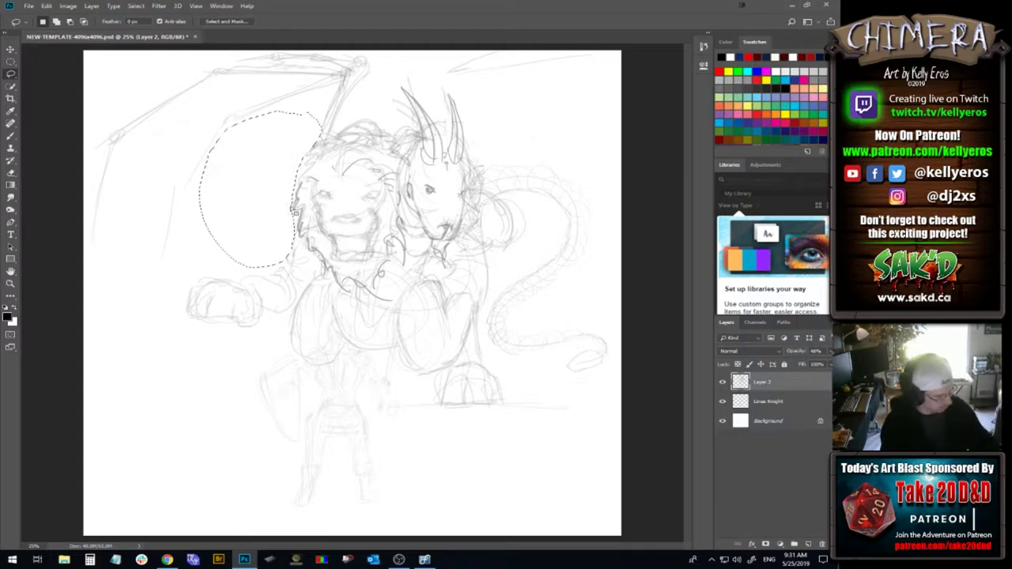
pyautogui.hotkey('ctrl', 'd')
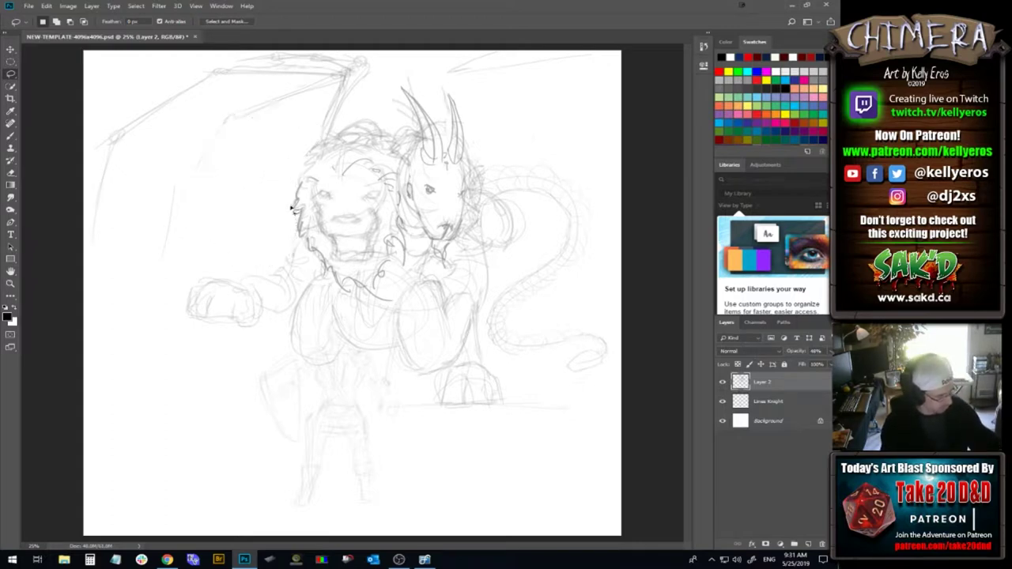
# Rough out a new leftmost head with a round skull, a small snout circle, an open lower jaw and neck curves
pyautogui.press('b')
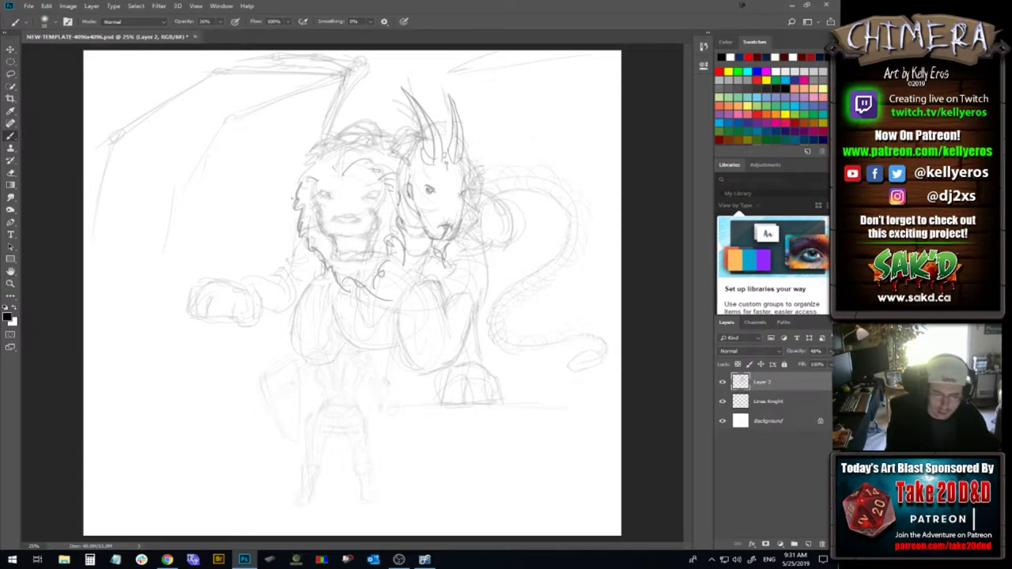
pyautogui.moveTo(241, 210)
pyautogui.mouseDown()
pyautogui.moveTo(269, 185)
pyautogui.moveTo(225, 207)
pyautogui.mouseUp()
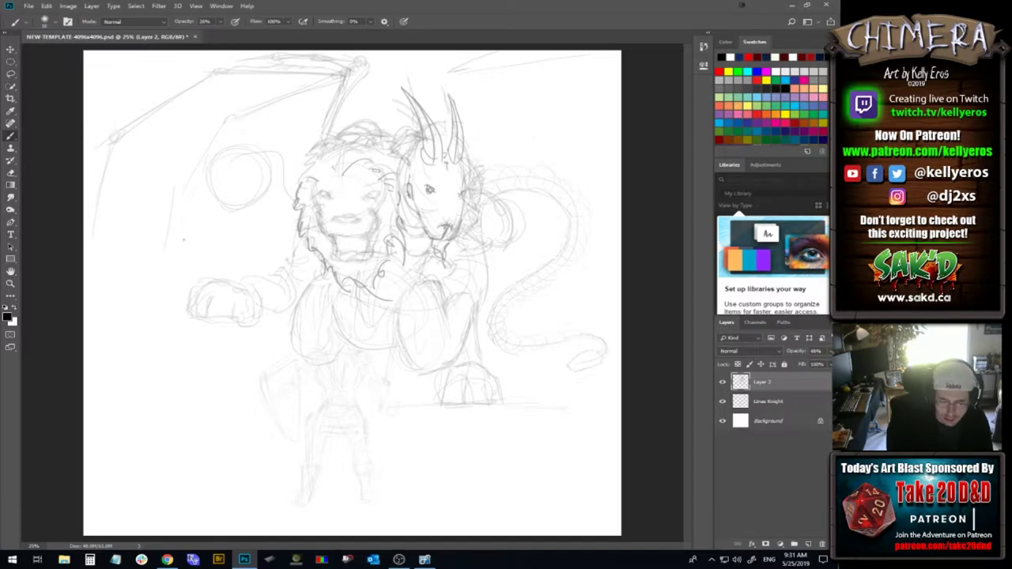
pyautogui.moveTo(208, 193); pyautogui.dragTo(190, 222)
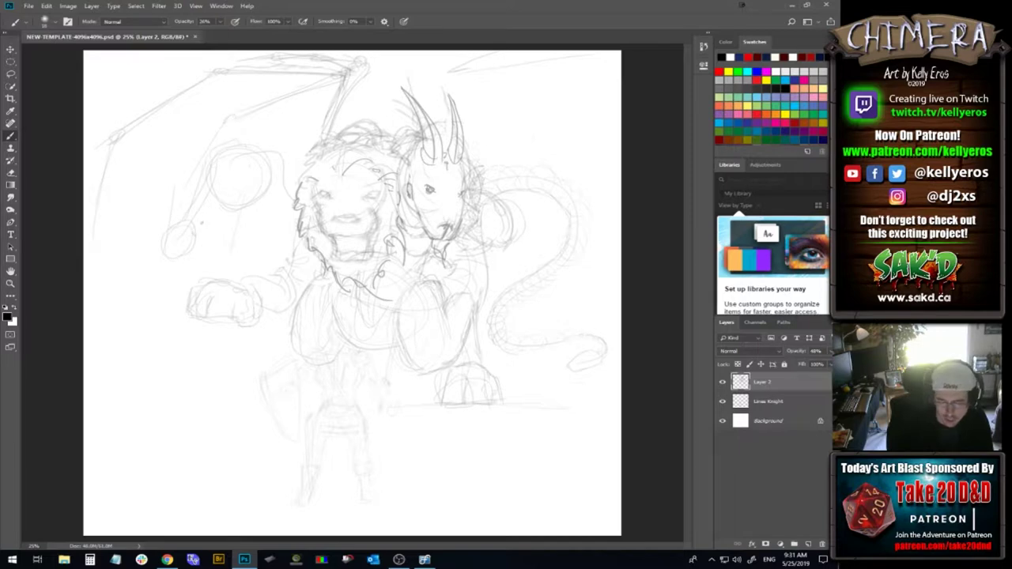
pyautogui.moveTo(226, 207); pyautogui.dragTo(195, 237)
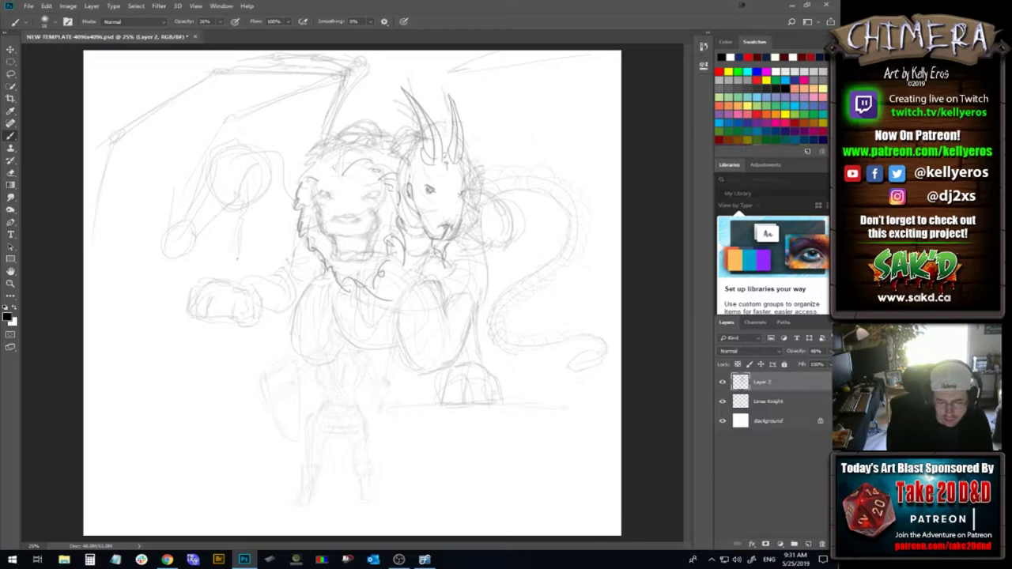
pyautogui.moveTo(252, 212); pyautogui.dragTo(247, 234)
pyautogui.moveTo(256, 148)
pyautogui.mouseDown()
pyautogui.moveTo(270, 137)
pyautogui.moveTo(292, 164)
pyautogui.moveTo(281, 188)
pyautogui.mouseUp()
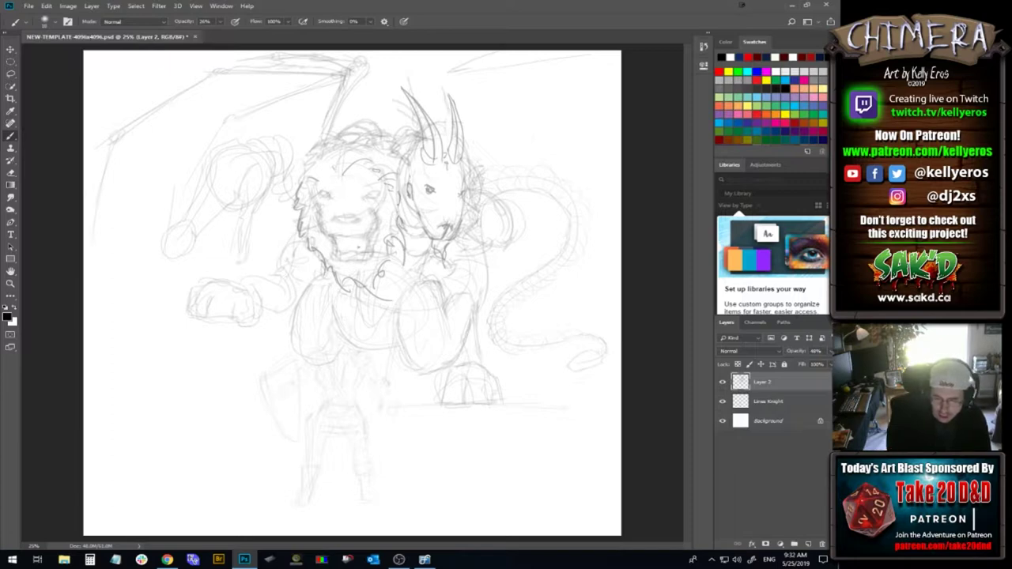
# Refine the shoulder and upper leg contours below the lion's mane on the chimera's left side
pyautogui.moveTo(318, 270); pyautogui.dragTo(326, 282)
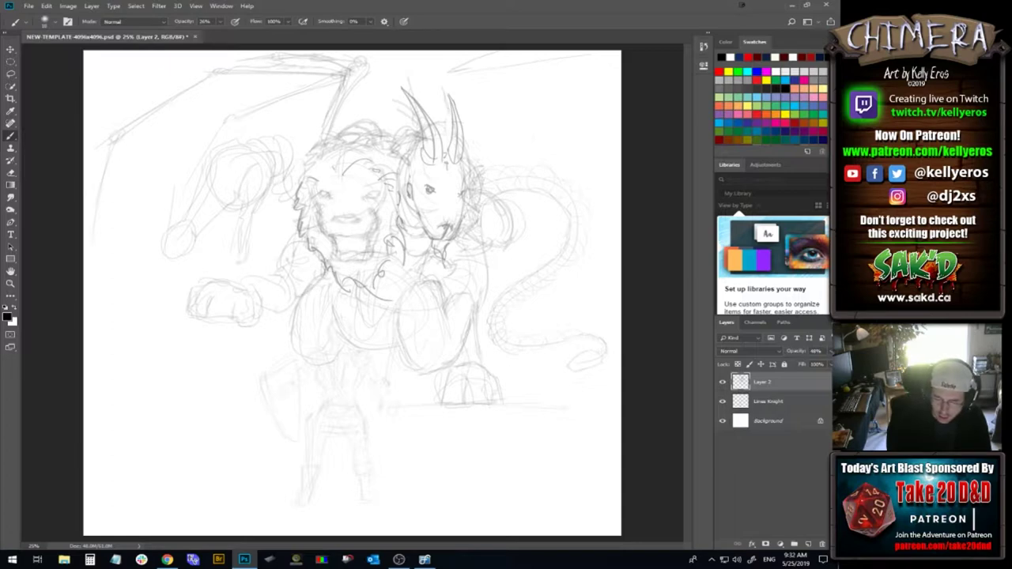
pyautogui.moveTo(292, 326); pyautogui.dragTo(298, 341)
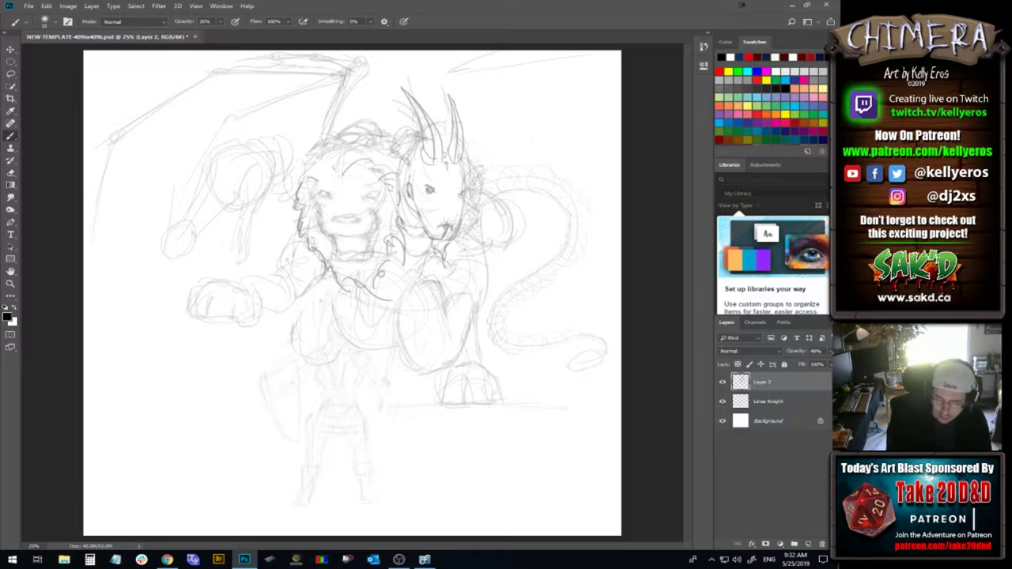
pyautogui.moveTo(325, 284); pyautogui.dragTo(293, 332)
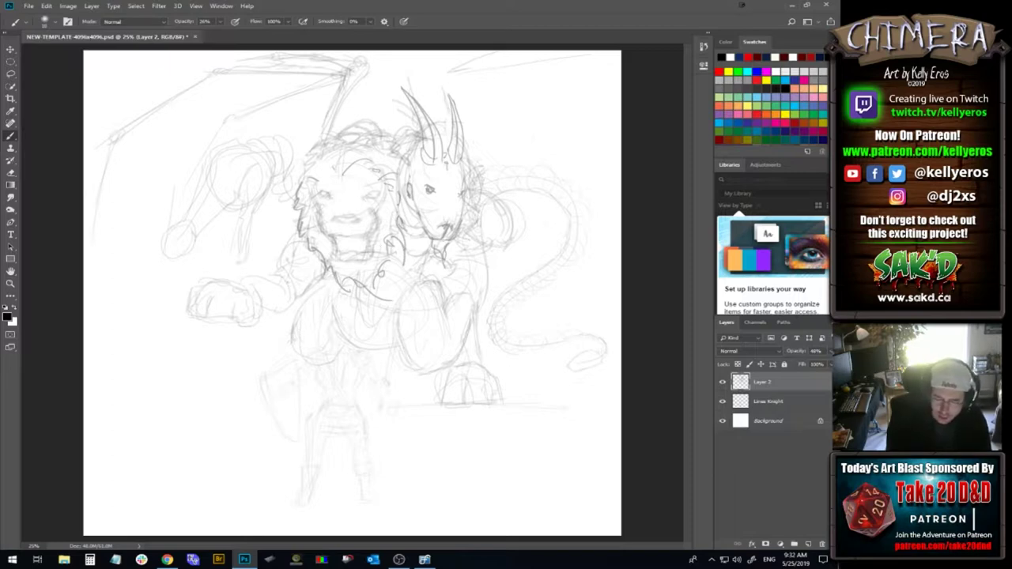
# Sketch a ledge line beside the outstretched paw and jagged ground lines on both sides of the knight
pyautogui.moveTo(88, 310); pyautogui.dragTo(258, 324)
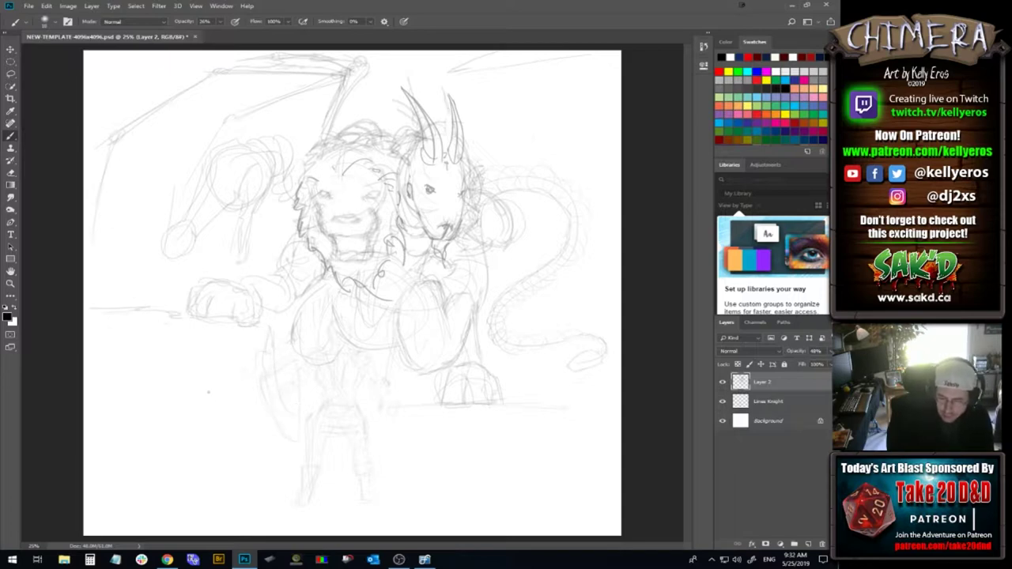
pyautogui.moveTo(266, 404); pyautogui.dragTo(283, 400)
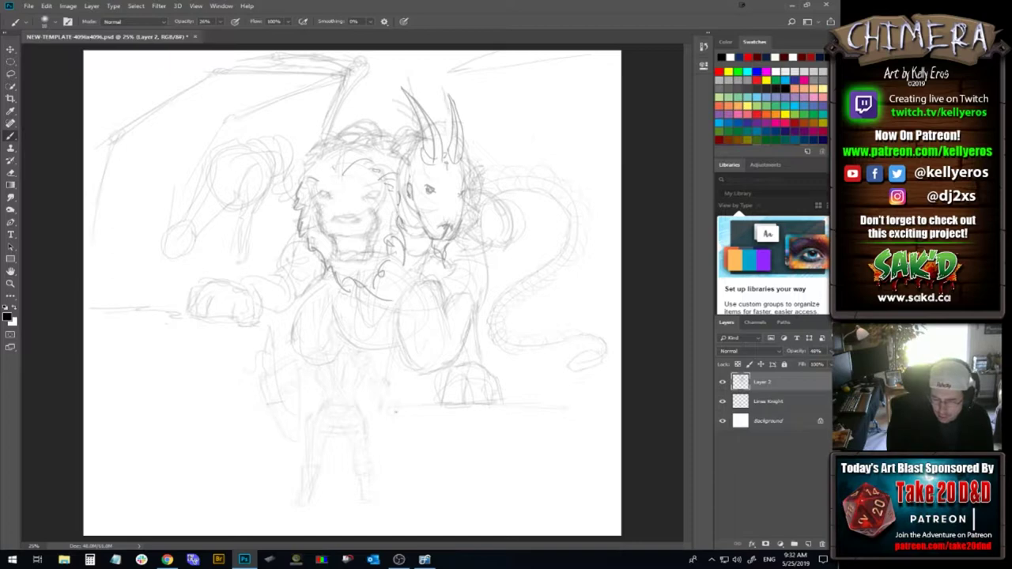
pyautogui.moveTo(89, 437); pyautogui.dragTo(182, 411)
pyautogui.moveTo(222, 385); pyautogui.dragTo(259, 345)
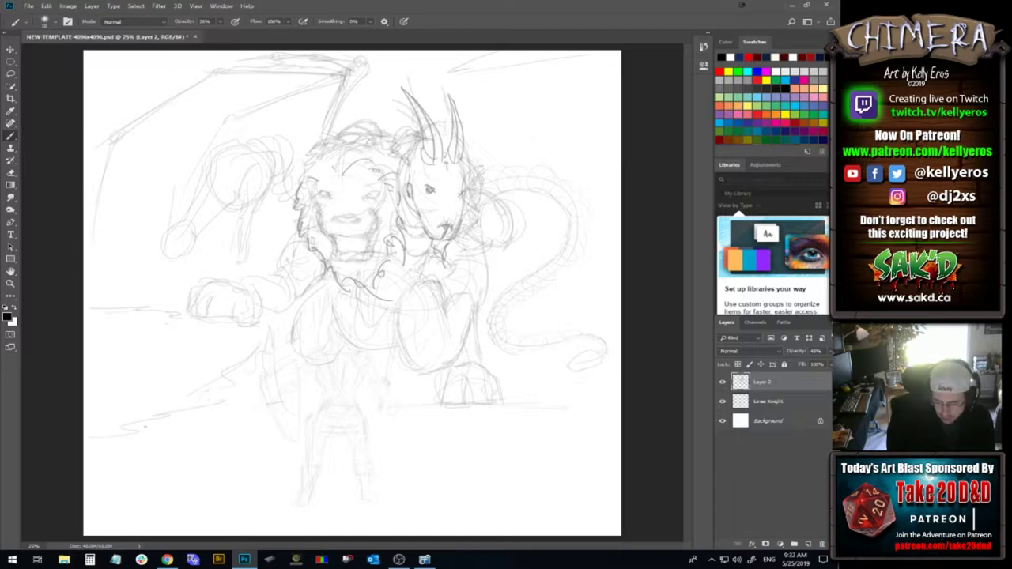
pyautogui.moveTo(547, 382); pyautogui.dragTo(619, 404)
pyautogui.moveTo(505, 412)
pyautogui.mouseDown()
pyautogui.moveTo(543, 399)
pyautogui.moveTo(615, 434)
pyautogui.mouseUp()
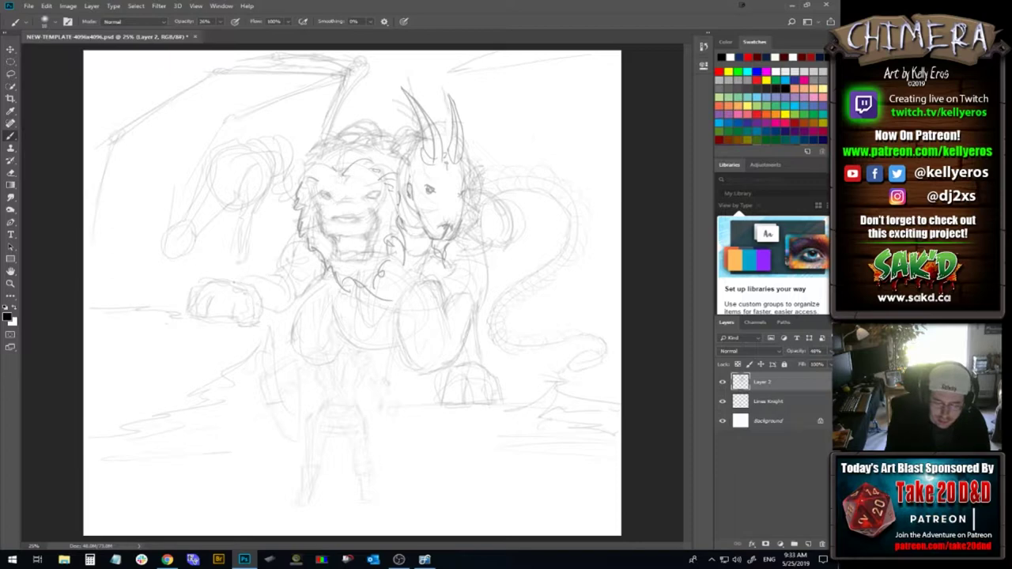
# Sketch a rounded paw below the foreleg under the goat head, and strengthen the foreleg and flank contours
pyautogui.moveTo(255, 282); pyautogui.dragTo(273, 303)
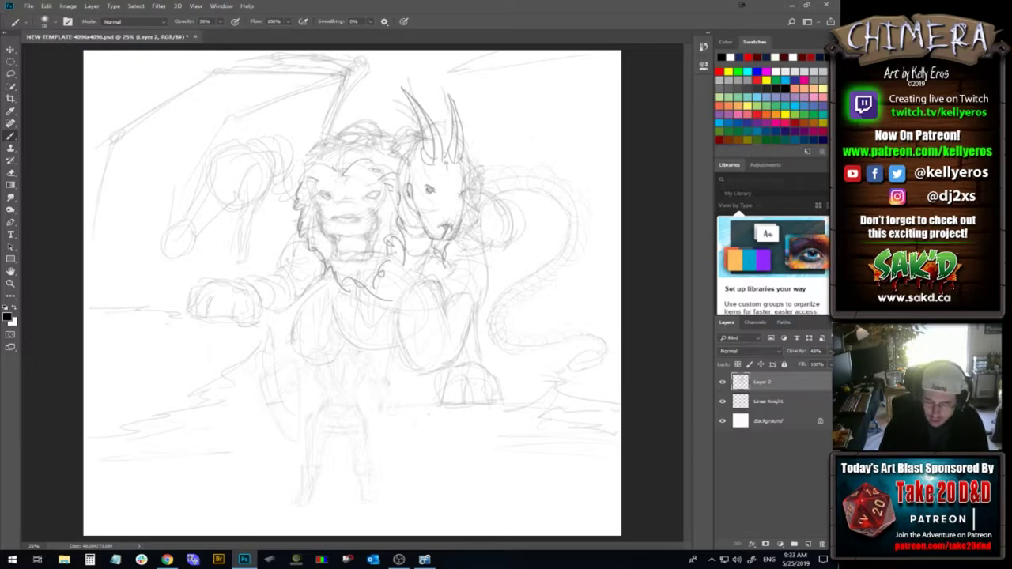
pyautogui.moveTo(415, 401)
pyautogui.mouseDown()
pyautogui.moveTo(450, 437)
pyautogui.moveTo(434, 401)
pyautogui.moveTo(422, 405)
pyautogui.moveTo(432, 353)
pyautogui.mouseUp()
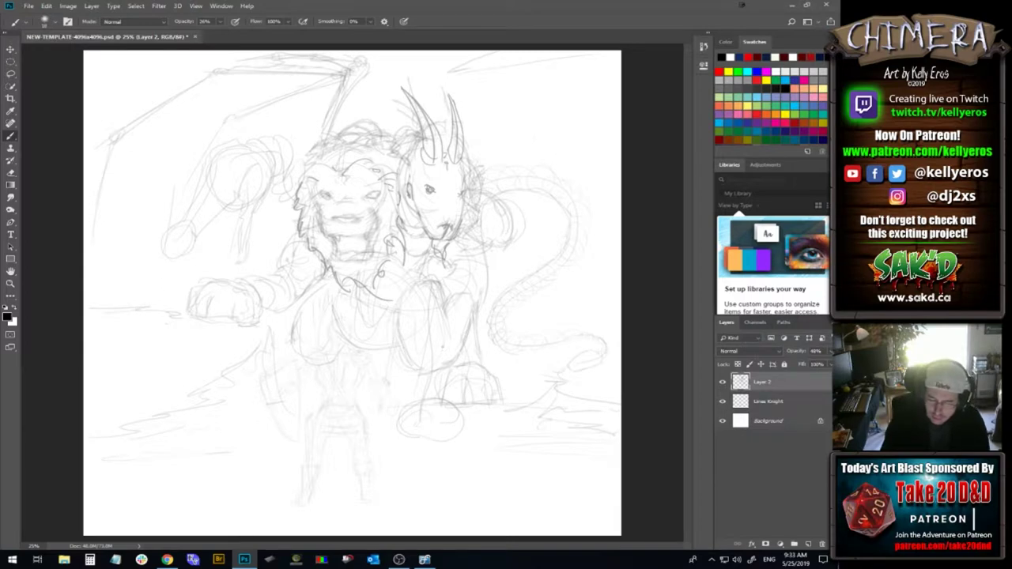
pyautogui.moveTo(469, 209); pyautogui.dragTo(481, 279)
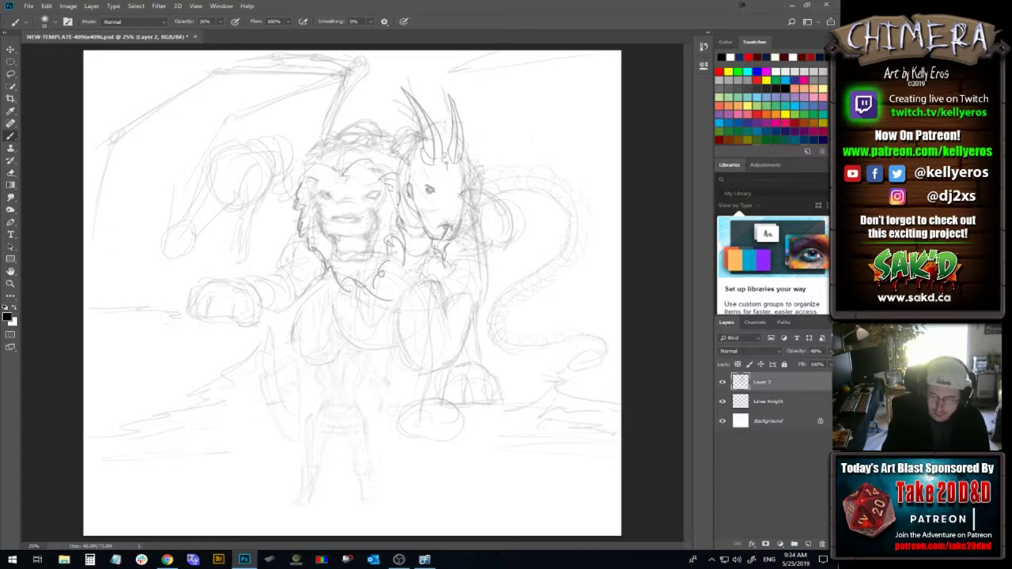
# Rough out the chimera's rear flank, haunch oval and hind leg behind the goat-side foreleg, and clear the low paw oval
pyautogui.moveTo(467, 233)
pyautogui.mouseDown()
pyautogui.moveTo(471, 269)
pyautogui.moveTo(461, 264)
pyautogui.mouseUp()
pyautogui.moveTo(507, 217); pyautogui.dragTo(499, 275)
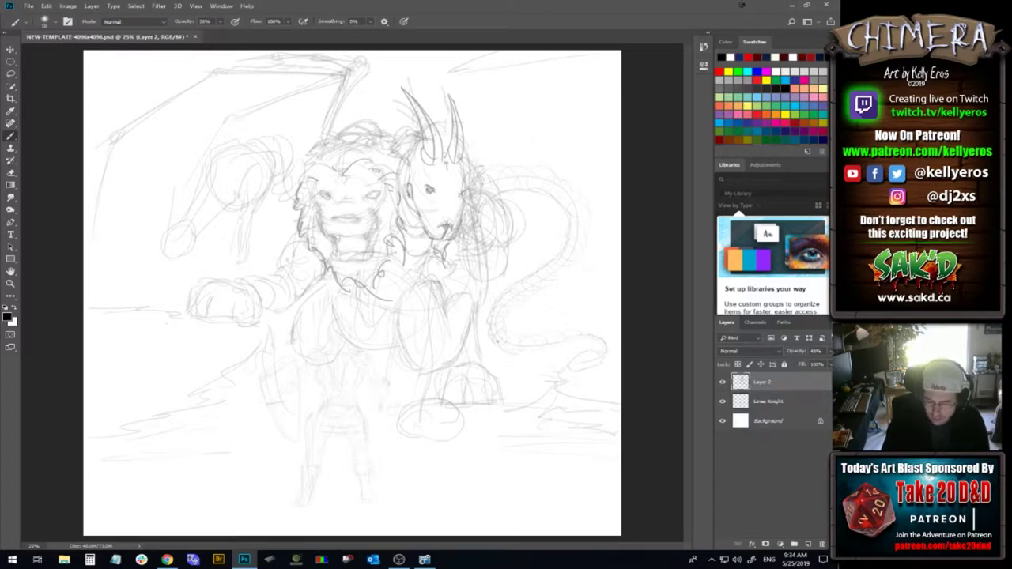
pyautogui.moveTo(492, 287)
pyautogui.mouseDown()
pyautogui.moveTo(521, 331)
pyautogui.moveTo(492, 340)
pyautogui.mouseUp()
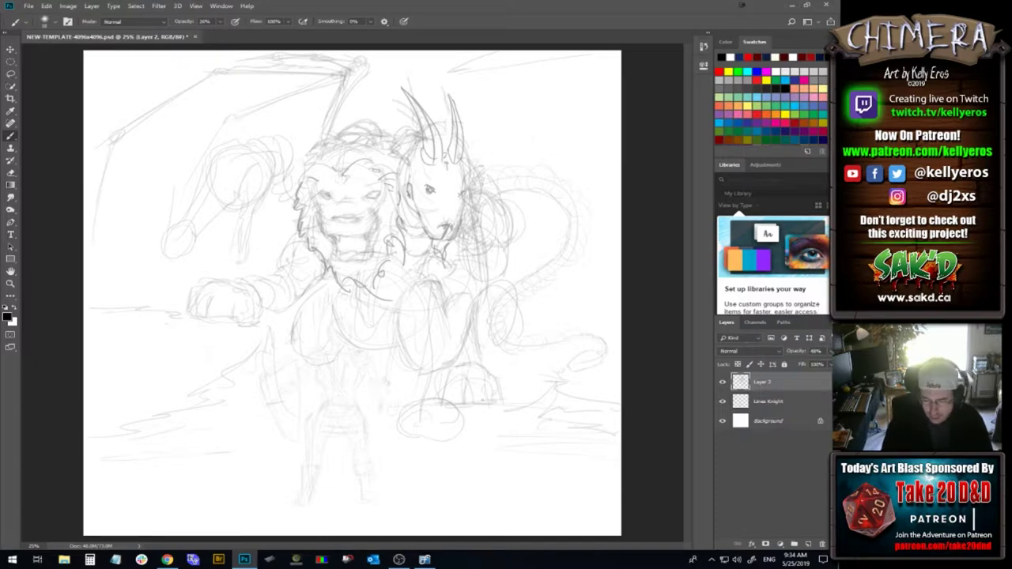
pyautogui.moveTo(493, 320); pyautogui.dragTo(488, 410)
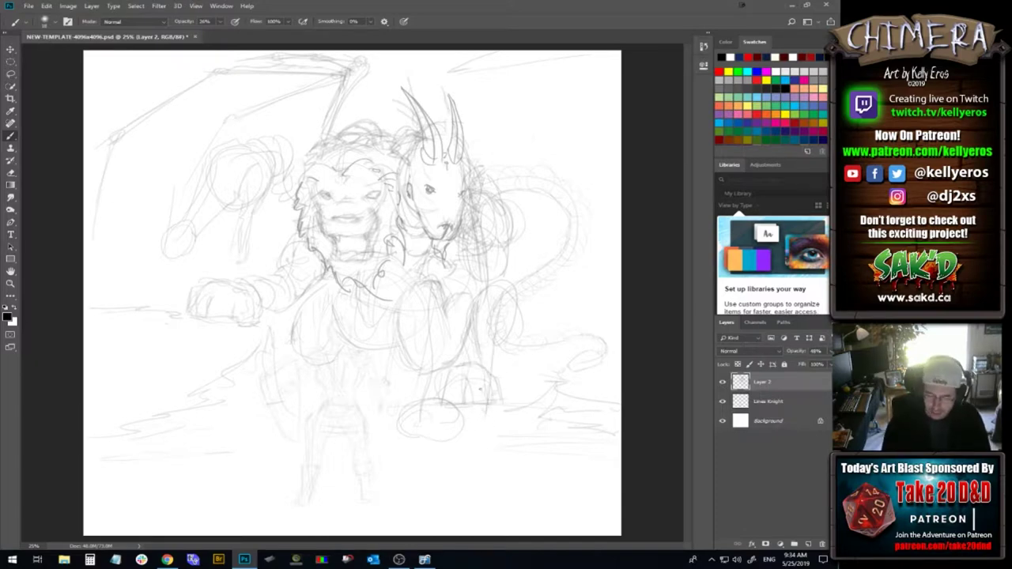
pyautogui.moveTo(464, 410)
pyautogui.mouseDown()
pyautogui.moveTo(437, 440)
pyautogui.moveTo(432, 425)
pyautogui.moveTo(459, 424)
pyautogui.mouseUp()
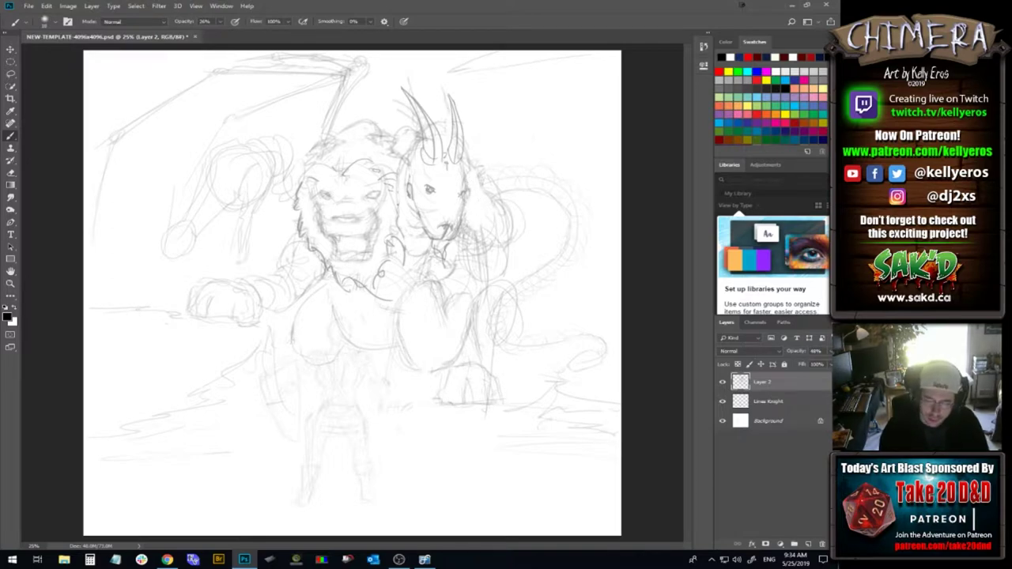
# Sketch the shoulder contour behind the goat's neck and an elongated oval for the upper foreleg below its head
pyautogui.moveTo(471, 209)
pyautogui.mouseDown()
pyautogui.moveTo(492, 248)
pyautogui.moveTo(489, 241)
pyautogui.mouseUp()
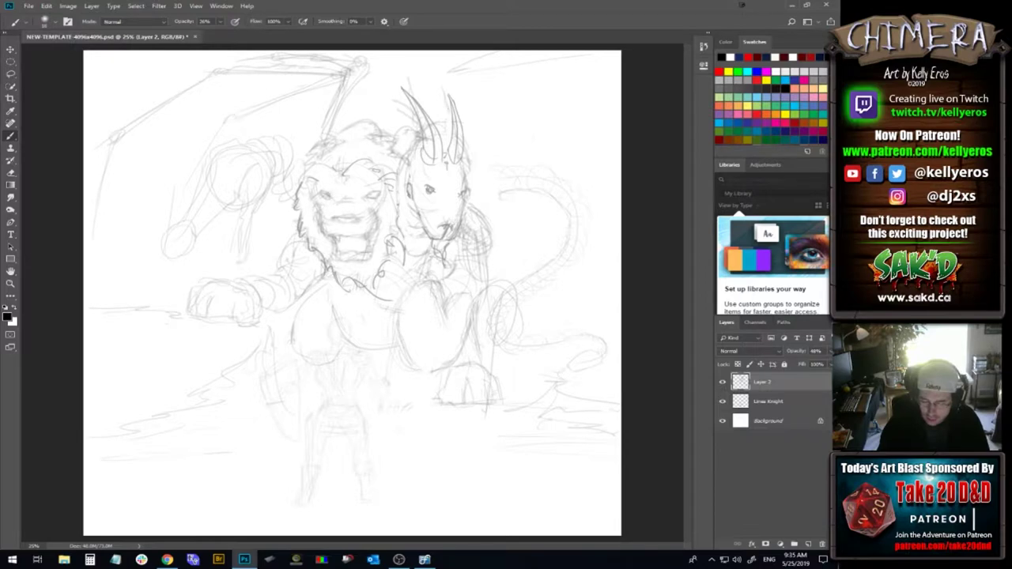
pyautogui.moveTo(444, 269)
pyautogui.mouseDown()
pyautogui.moveTo(437, 343)
pyautogui.moveTo(425, 333)
pyautogui.mouseUp()
pyautogui.moveTo(422, 292); pyautogui.dragTo(415, 326)
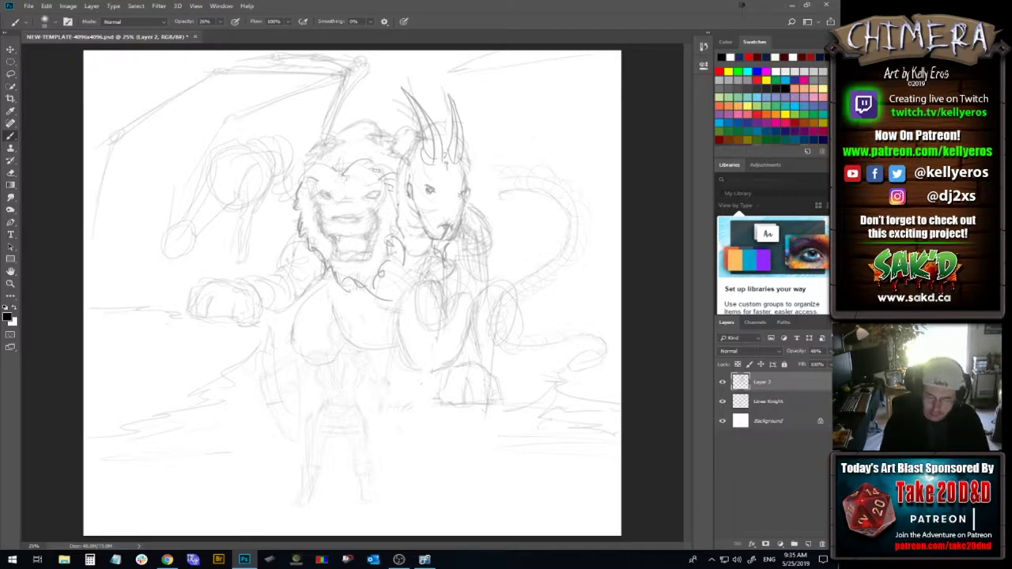
# Draw a domed front paw planted lower on the ground and connect it with a knee circle and lower foreleg lines
pyautogui.moveTo(386, 448)
pyautogui.mouseDown()
pyautogui.moveTo(444, 437)
pyautogui.moveTo(429, 459)
pyautogui.moveTo(440, 435)
pyautogui.mouseUp()
pyautogui.moveTo(383, 450)
pyautogui.mouseDown()
pyautogui.moveTo(392, 426)
pyautogui.moveTo(407, 419)
pyautogui.moveTo(444, 437)
pyautogui.moveTo(449, 457)
pyautogui.moveTo(408, 459)
pyautogui.moveTo(456, 455)
pyautogui.mouseUp()
pyautogui.moveTo(423, 410); pyautogui.dragTo(424, 421)
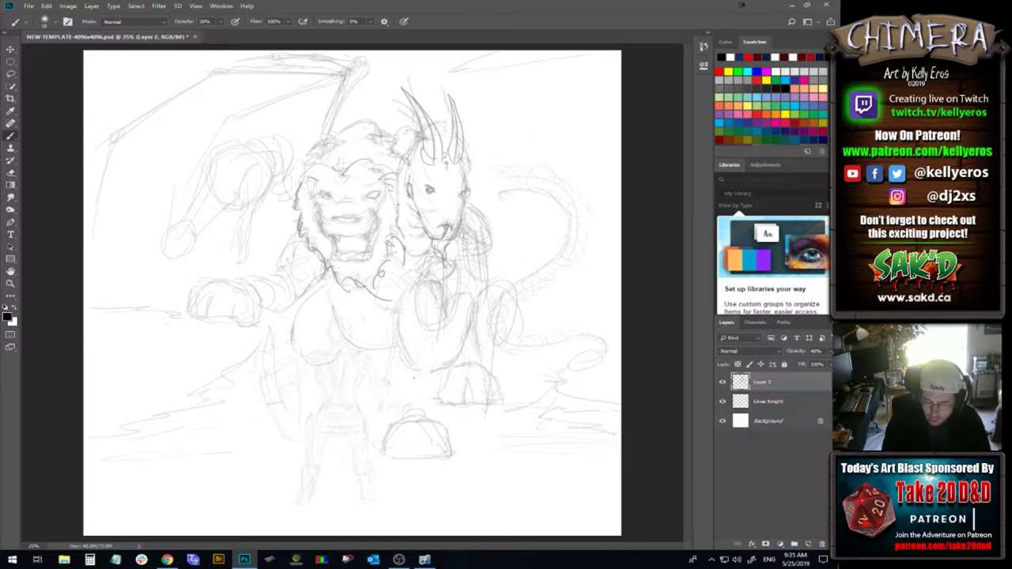
pyautogui.moveTo(451, 337); pyautogui.dragTo(439, 383)
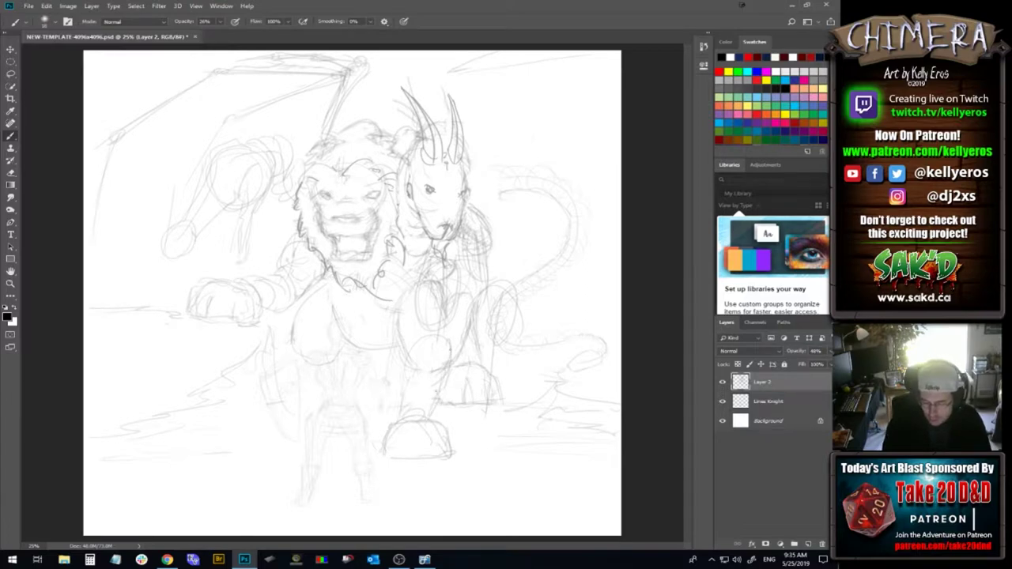
pyautogui.moveTo(448, 362); pyautogui.dragTo(428, 412)
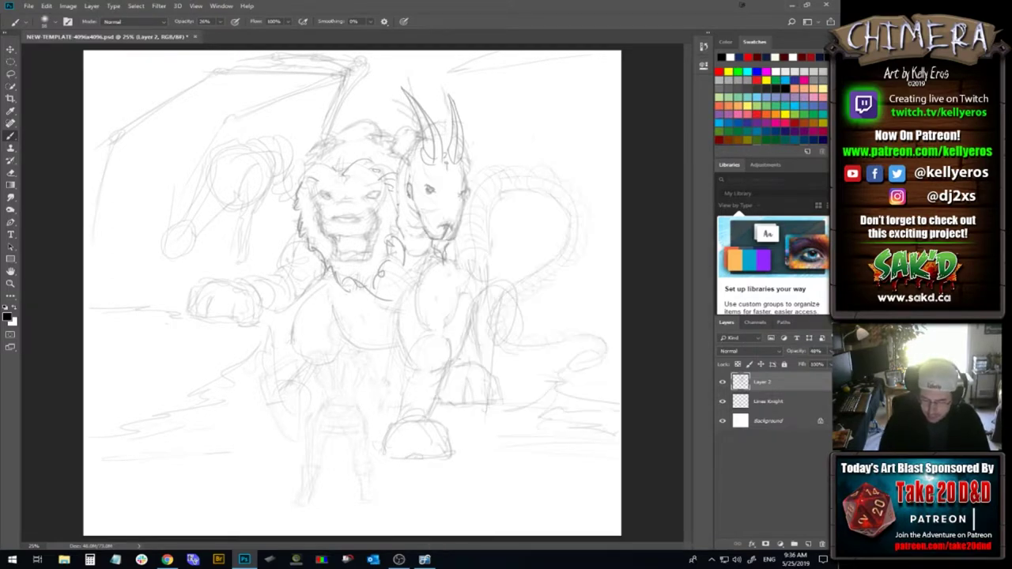
# Add an outer toe and claw marks to the planted front paw, and firm up the shin and knee outline
pyautogui.moveTo(410, 426)
pyautogui.mouseDown()
pyautogui.moveTo(415, 459)
pyautogui.moveTo(442, 452)
pyautogui.moveTo(446, 437)
pyautogui.moveTo(464, 459)
pyautogui.mouseUp()
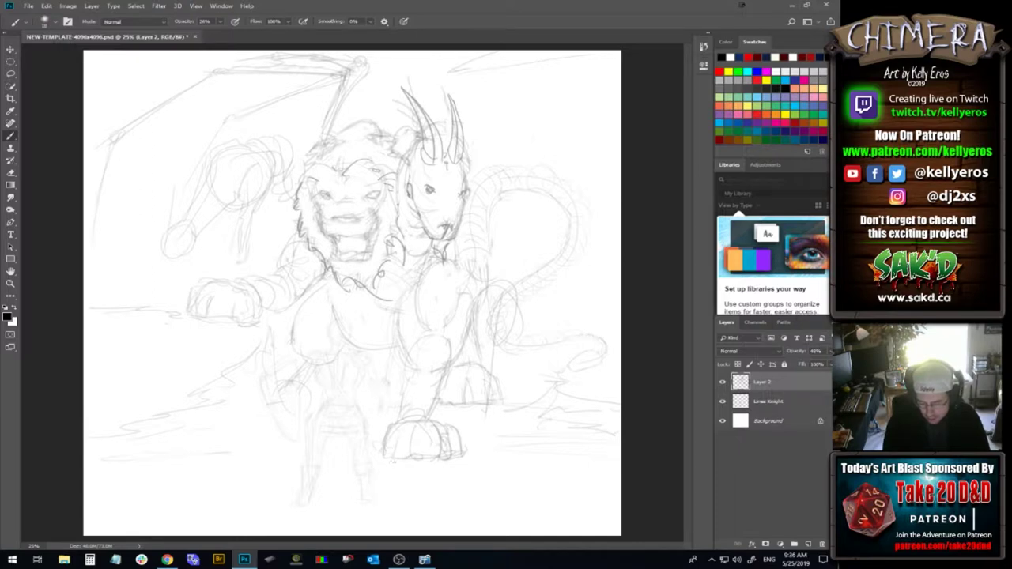
pyautogui.moveTo(423, 438); pyautogui.dragTo(428, 447)
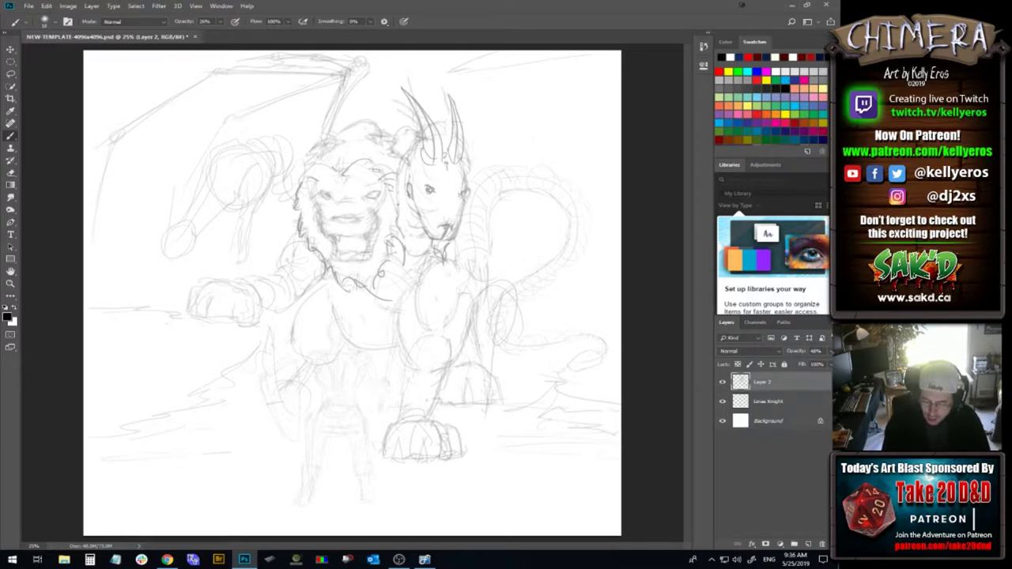
pyautogui.moveTo(400, 401); pyautogui.dragTo(403, 415)
pyautogui.moveTo(406, 360)
pyautogui.mouseDown()
pyautogui.moveTo(426, 337)
pyautogui.moveTo(445, 340)
pyautogui.mouseUp()
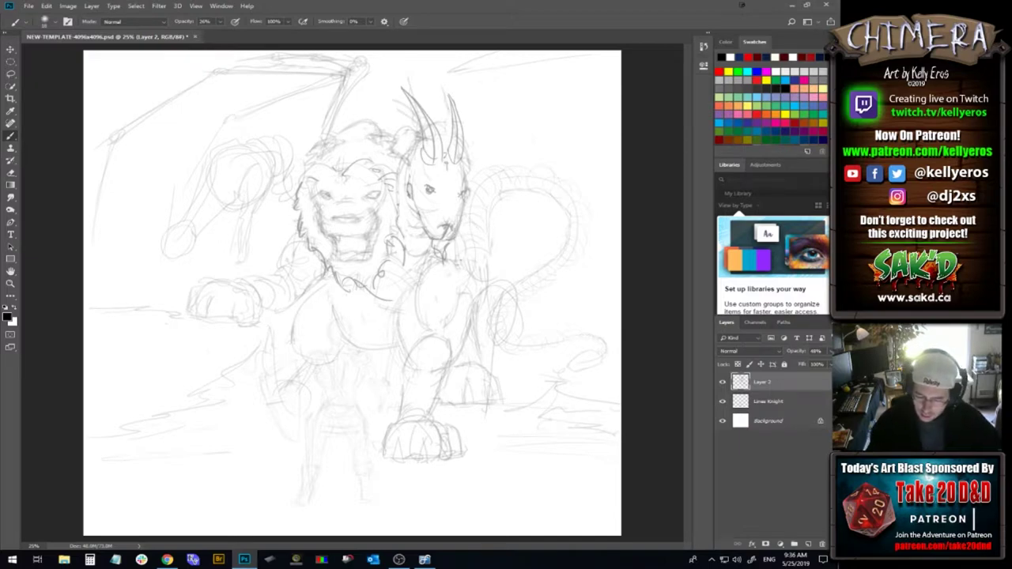
# Strengthen the upper foreleg contours, the curved chest line below the lion's mane and the flank line behind the leg
pyautogui.moveTo(460, 286)
pyautogui.mouseDown()
pyautogui.moveTo(461, 266)
pyautogui.moveTo(462, 309)
pyautogui.mouseUp()
pyautogui.moveTo(461, 262)
pyautogui.mouseDown()
pyautogui.moveTo(461, 302)
pyautogui.moveTo(446, 337)
pyautogui.moveTo(453, 328)
pyautogui.mouseUp()
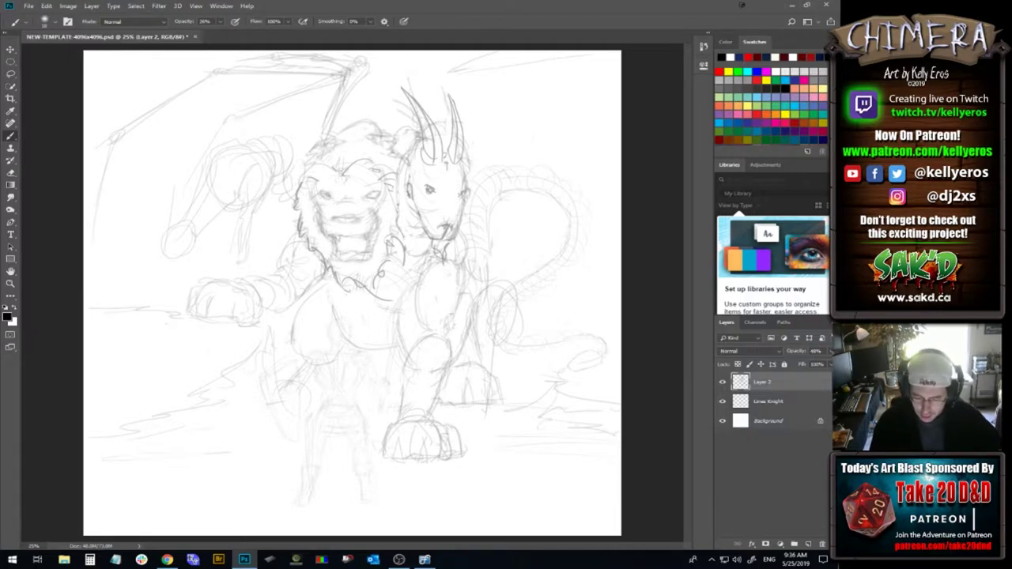
pyautogui.moveTo(418, 286); pyautogui.dragTo(426, 332)
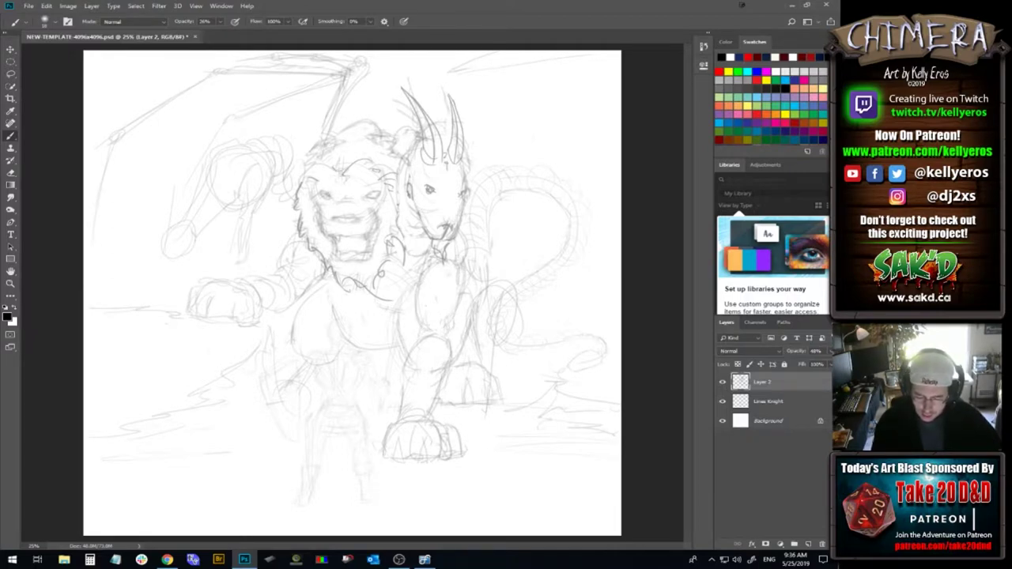
pyautogui.moveTo(401, 314); pyautogui.dragTo(411, 354)
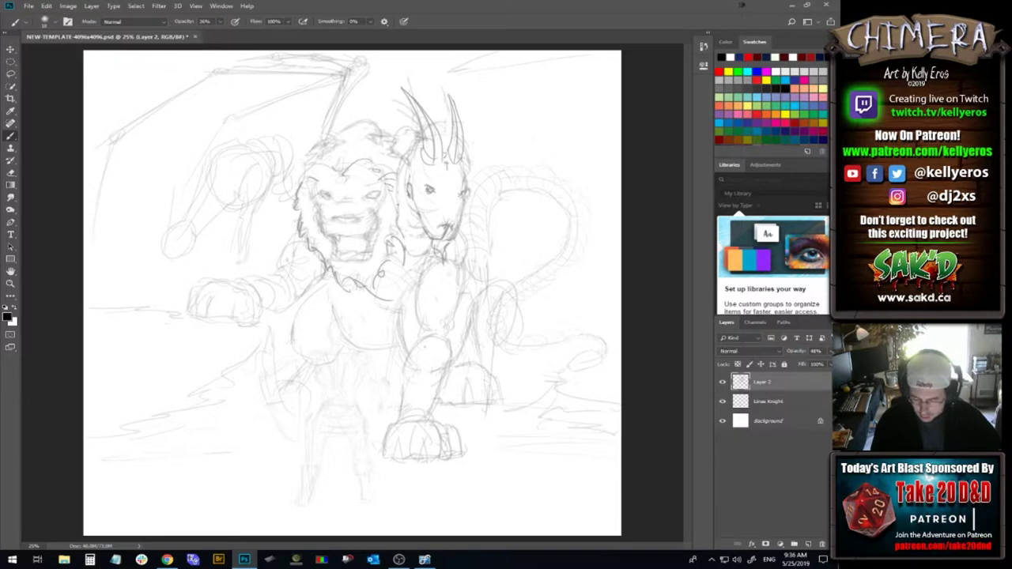
pyautogui.moveTo(343, 322); pyautogui.dragTo(384, 354)
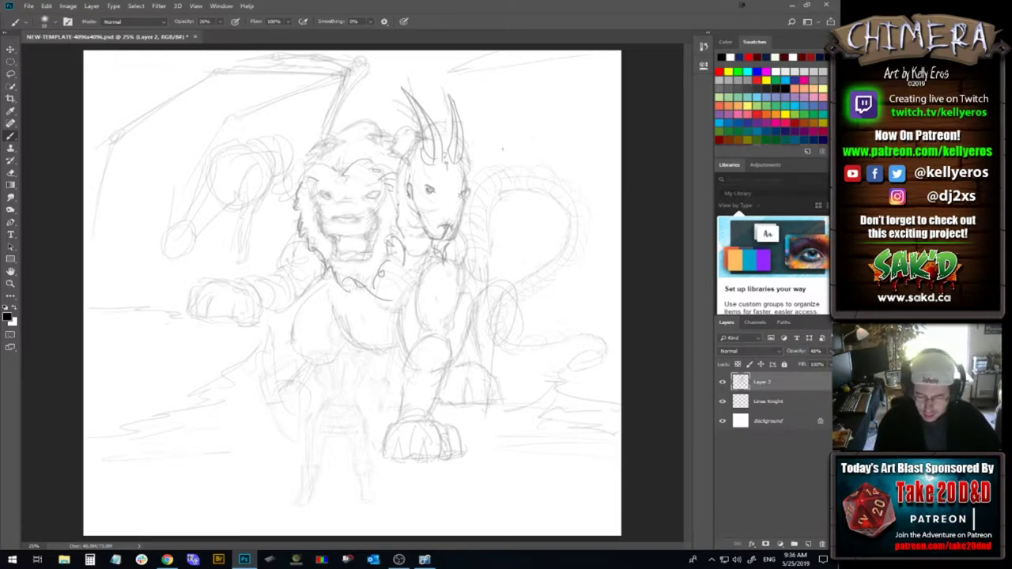
pyautogui.moveTo(468, 262); pyautogui.dragTo(457, 321)
pyautogui.moveTo(470, 226); pyautogui.dragTo(465, 246)
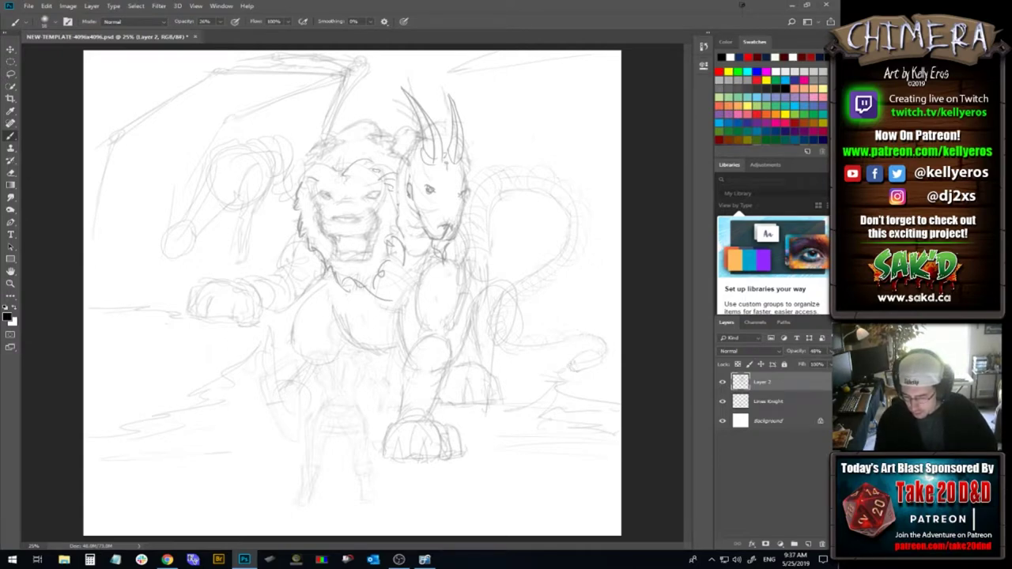
# Draw a firm oval at the end of the snake tail and add cross bands along the tail's lower stretch
pyautogui.moveTo(576, 361); pyautogui.dragTo(582, 353)
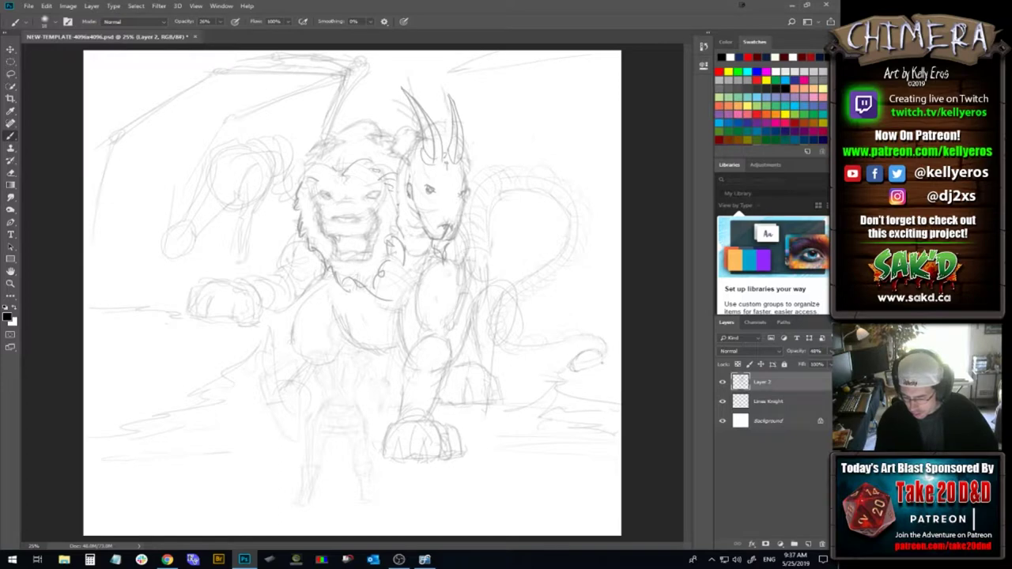
pyautogui.moveTo(590, 370); pyautogui.dragTo(602, 360)
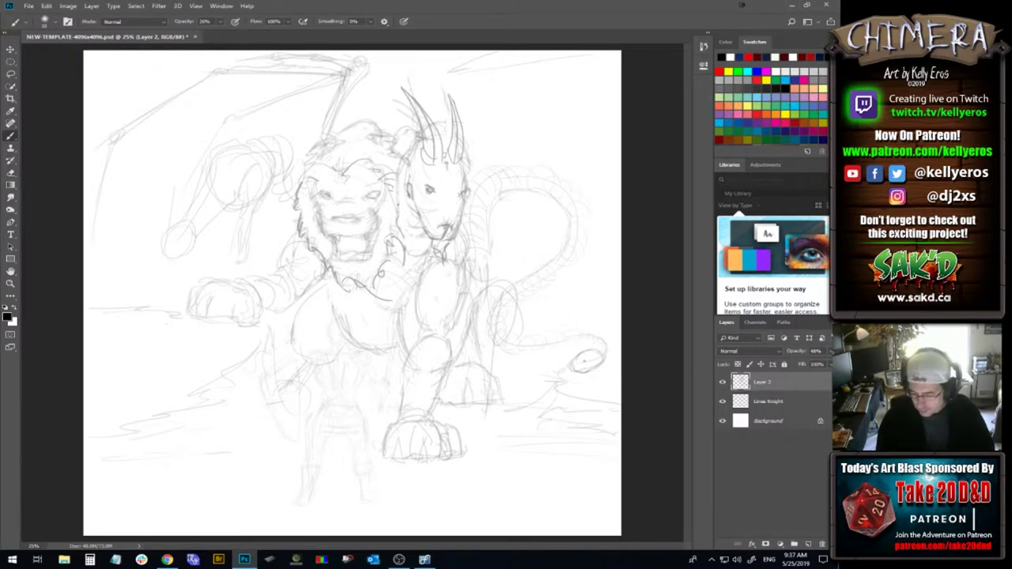
pyautogui.moveTo(578, 365); pyautogui.dragTo(587, 361)
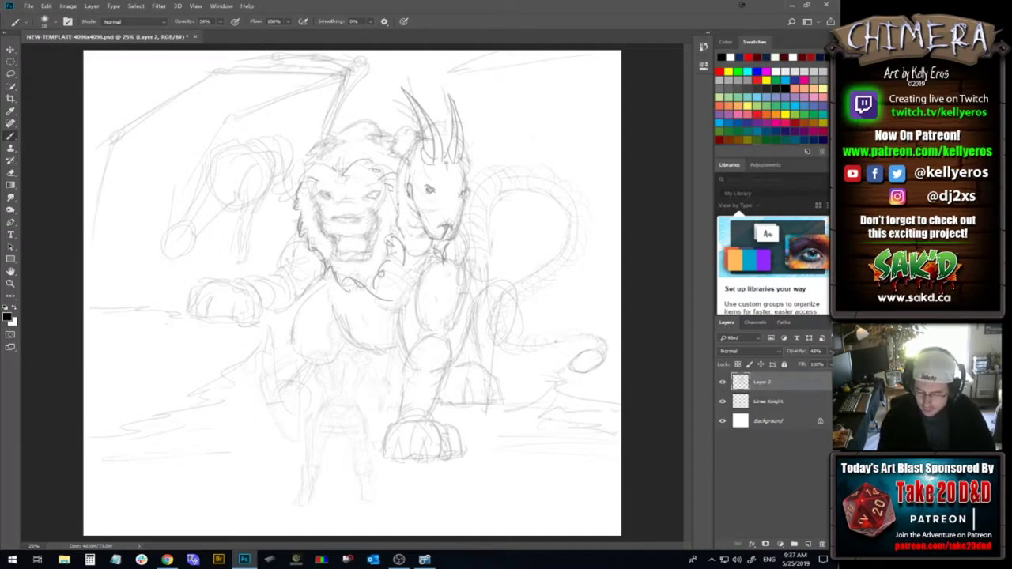
pyautogui.moveTo(585, 359); pyautogui.dragTo(593, 363)
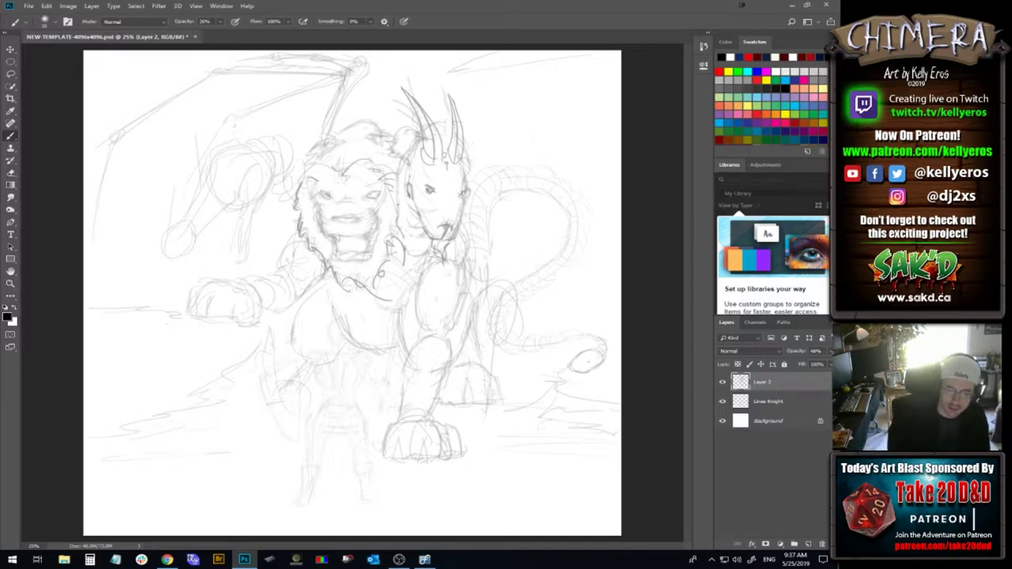
# Add spikes, an eye and jaw details to the leftmost head, and define the toes of the outstretched paw
pyautogui.moveTo(228, 128)
pyautogui.mouseDown()
pyautogui.moveTo(222, 149)
pyautogui.moveTo(280, 106)
pyautogui.moveTo(293, 129)
pyautogui.mouseUp()
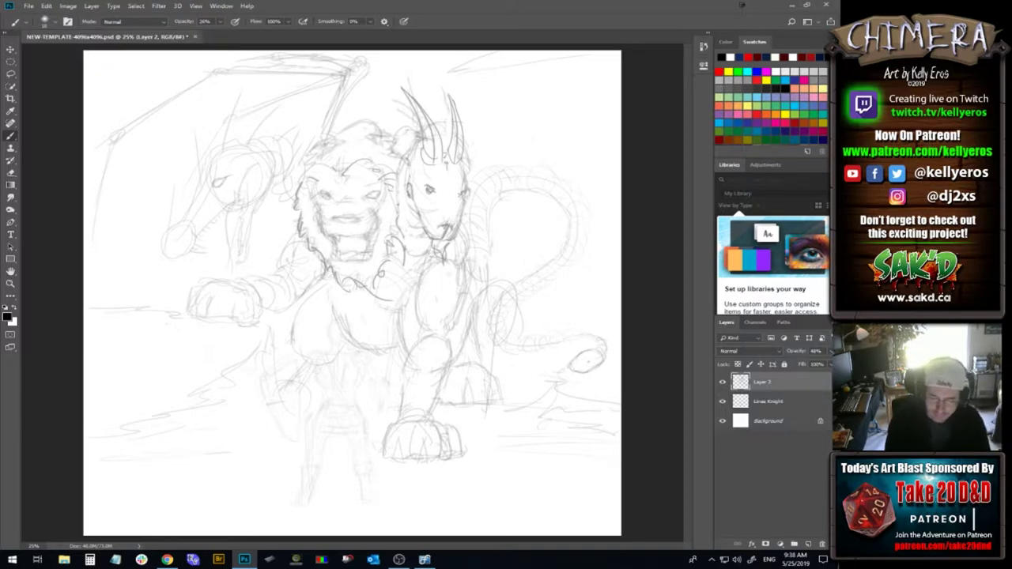
pyautogui.moveTo(195, 288)
pyautogui.mouseDown()
pyautogui.moveTo(187, 315)
pyautogui.moveTo(209, 316)
pyautogui.moveTo(217, 291)
pyautogui.moveTo(234, 315)
pyautogui.mouseUp()
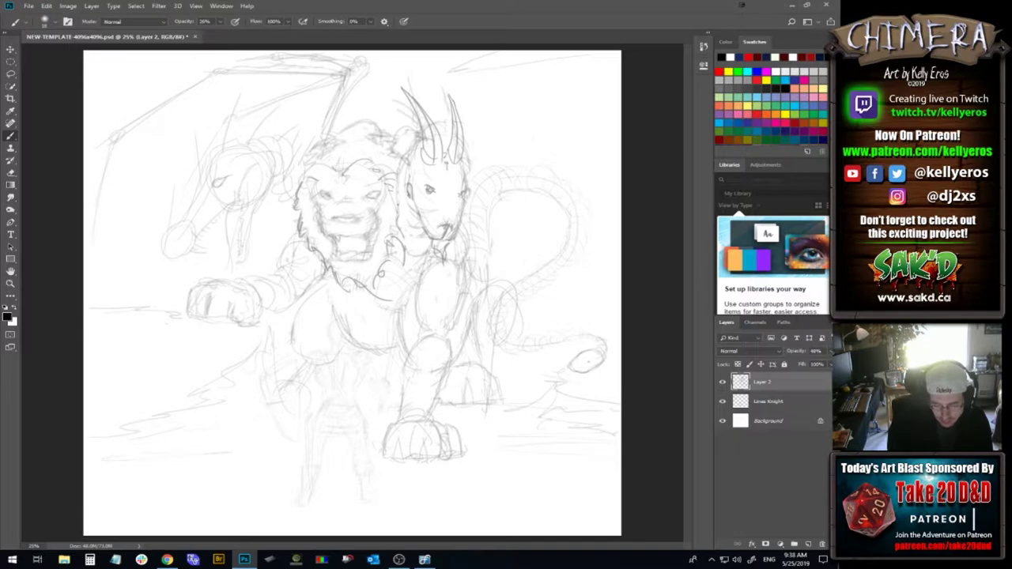
pyautogui.moveTo(268, 289); pyautogui.dragTo(271, 298)
pyautogui.moveTo(216, 316); pyautogui.dragTo(232, 318)
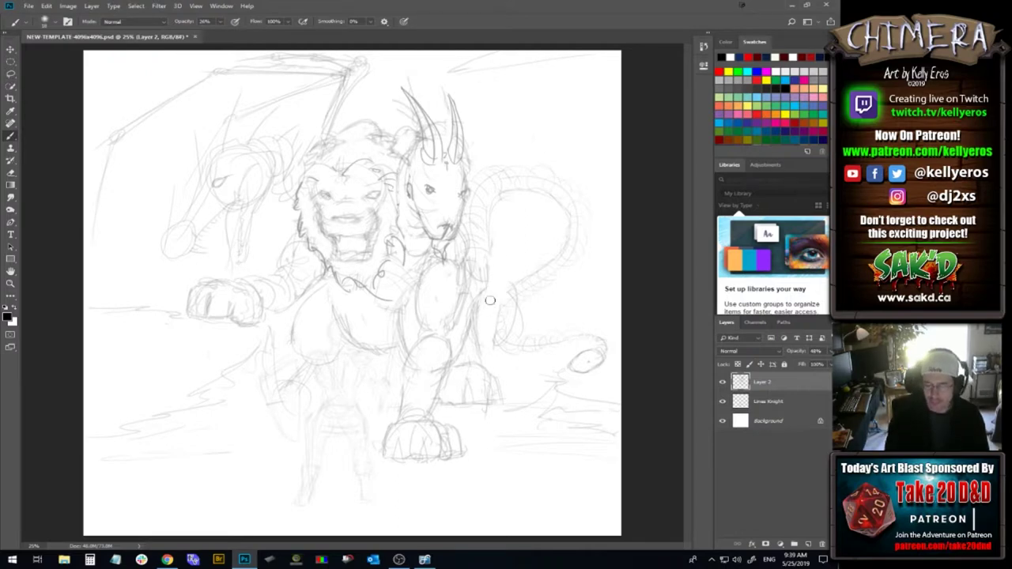
# Refine the flank and hind leg contours between the planted foreleg and the curling tail
pyautogui.moveTo(482, 281); pyautogui.dragTo(478, 332)
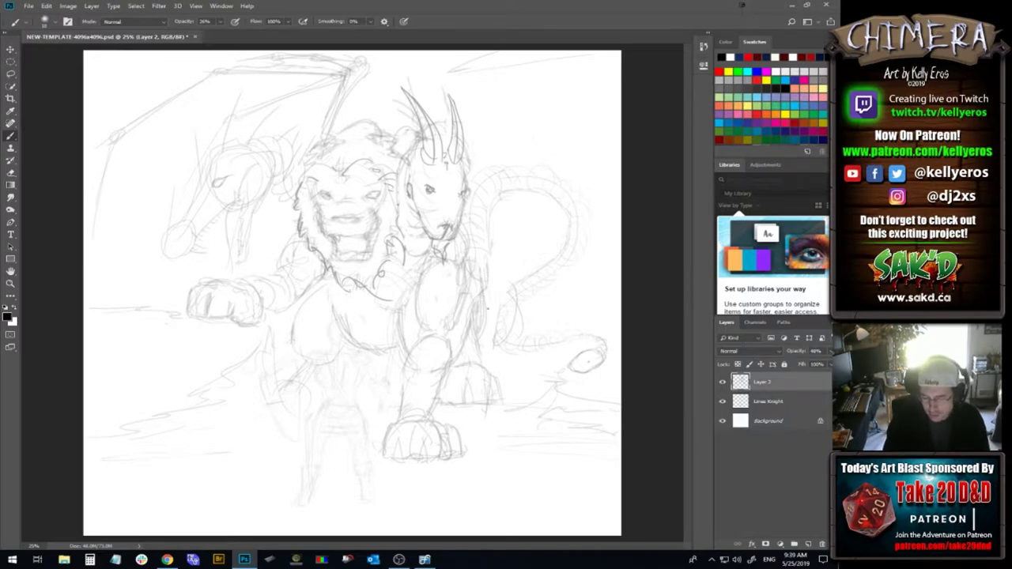
pyautogui.moveTo(490, 266); pyautogui.dragTo(495, 295)
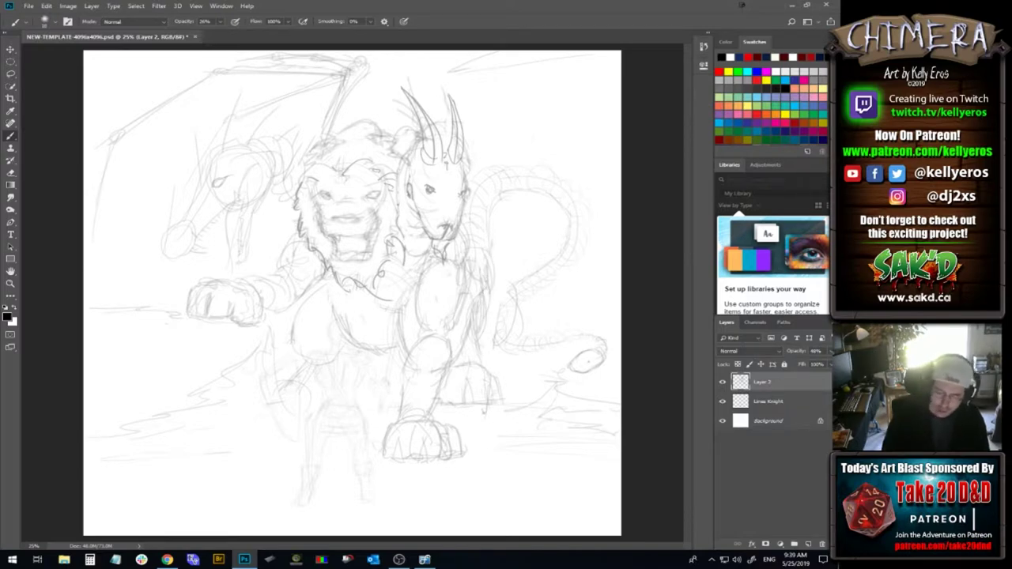
pyautogui.moveTo(493, 305); pyautogui.dragTo(495, 316)
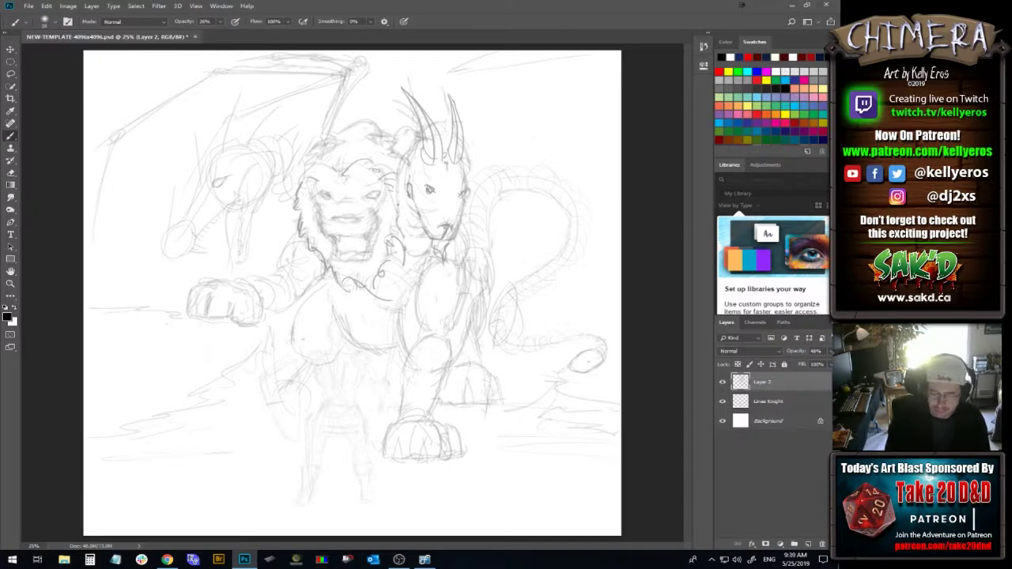
# Refine the chest contours behind the knight and merge the planted foreleg's knee into a smooth outer leg contour
pyautogui.moveTo(304, 310); pyautogui.dragTo(299, 339)
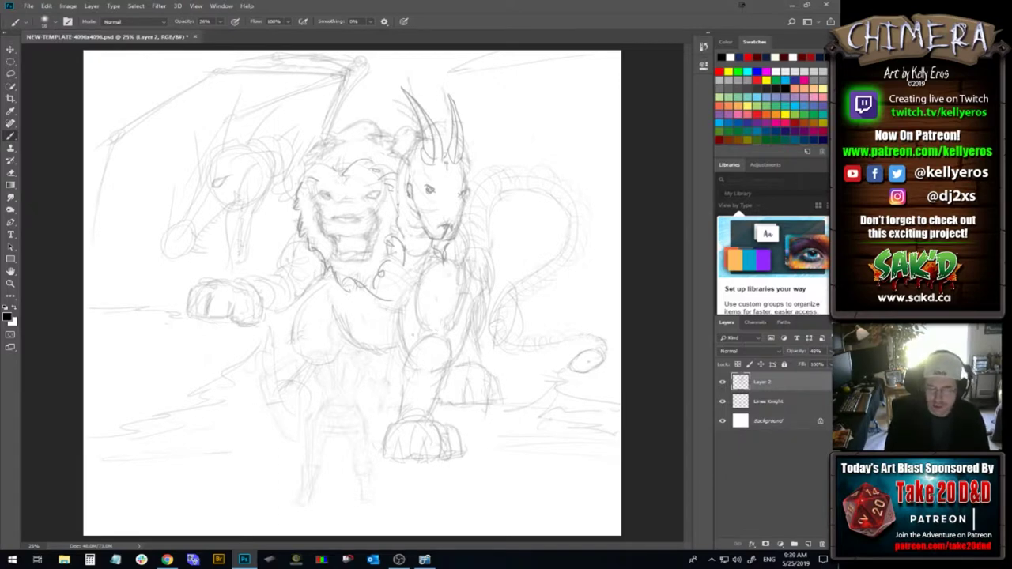
pyautogui.moveTo(330, 305); pyautogui.dragTo(332, 316)
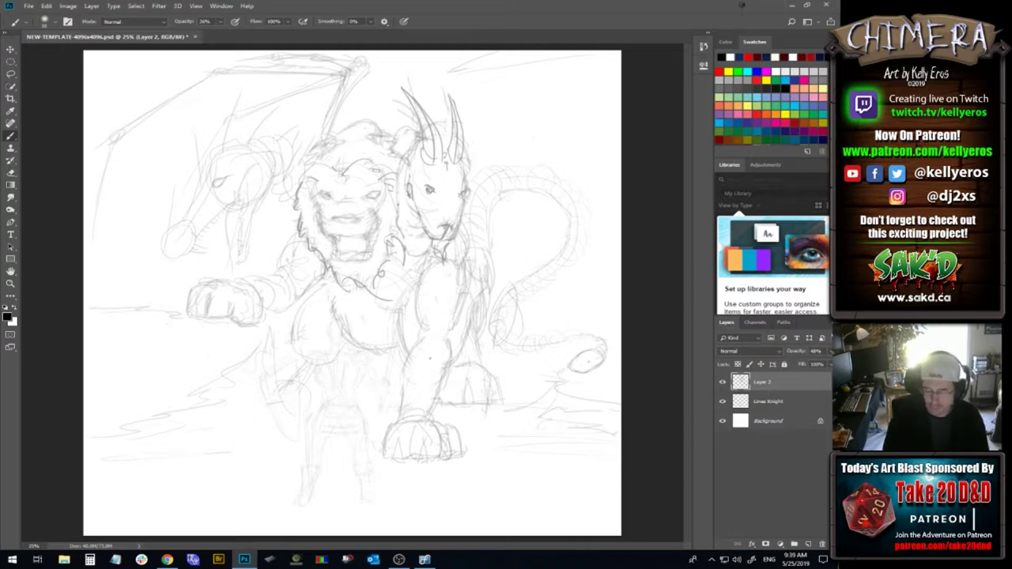
pyautogui.moveTo(453, 339); pyautogui.dragTo(472, 289)
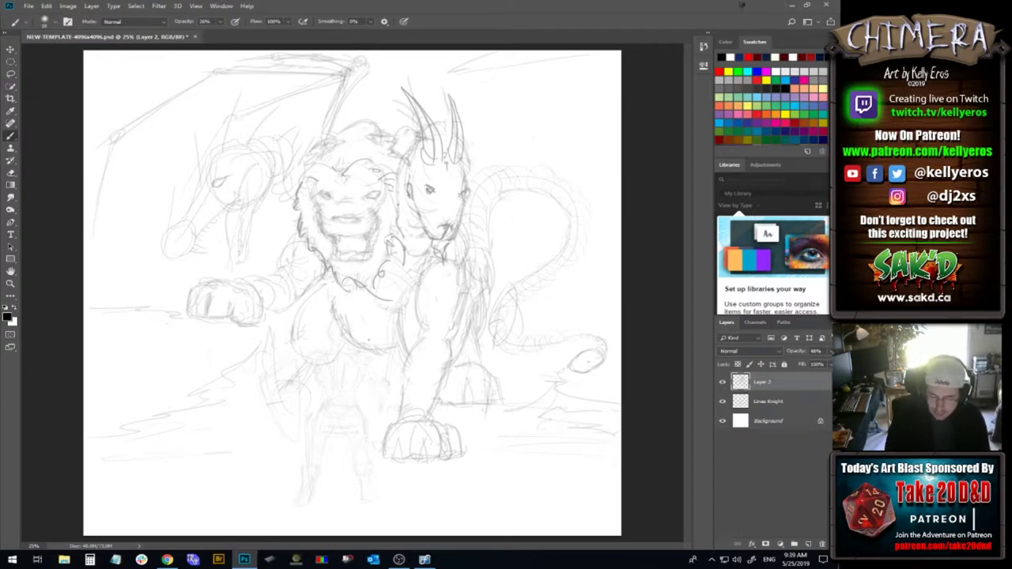
# Raise the opacity of the knight's line layer to 100%
pyautogui.click(797, 403)
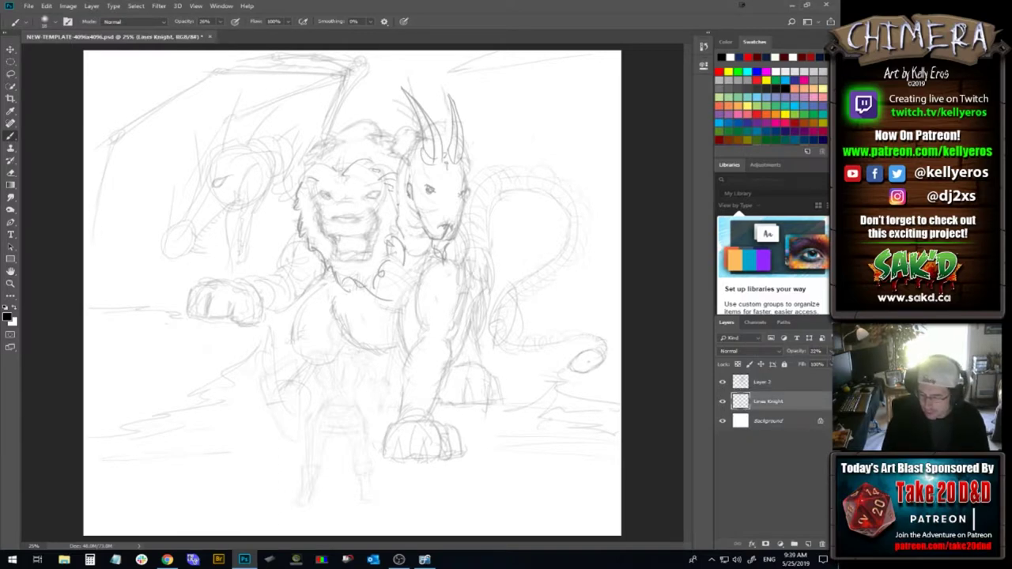
pyautogui.click(828, 352)
pyautogui.moveTo(795, 362); pyautogui.dragTo(830, 362)
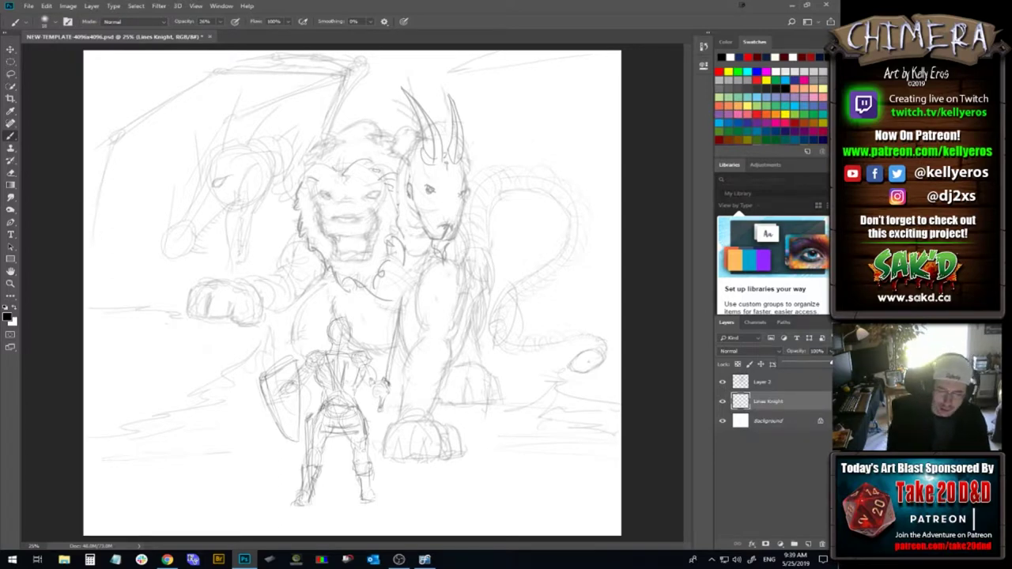
# Add a short stroke beside the lion's mane, select Layer 2, and hide and show it to check the knight layer alone
pyautogui.click(294, 208)
pyautogui.moveTo(293, 208); pyautogui.dragTo(297, 226)
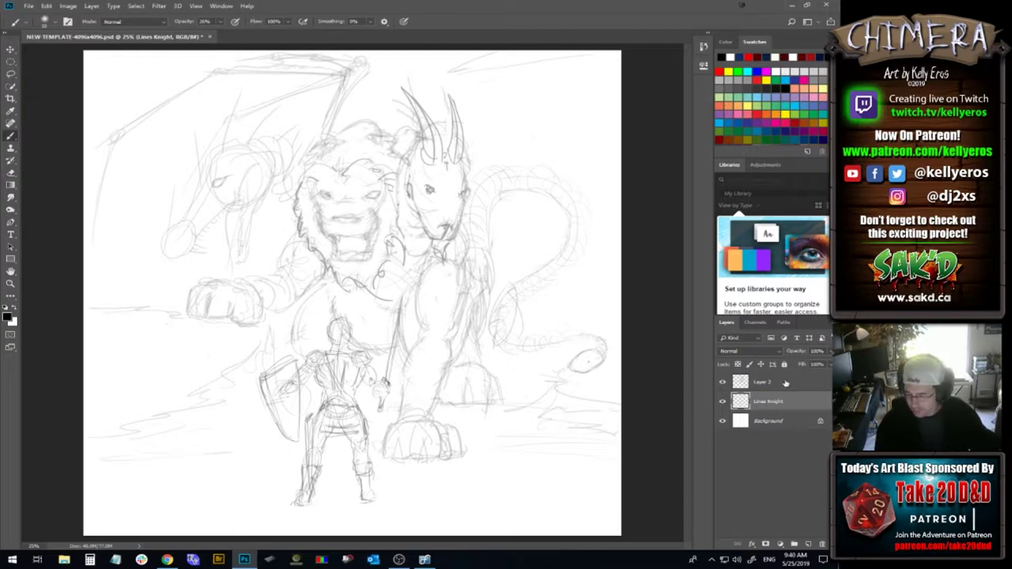
pyautogui.click(762, 383)
pyautogui.click(726, 383)
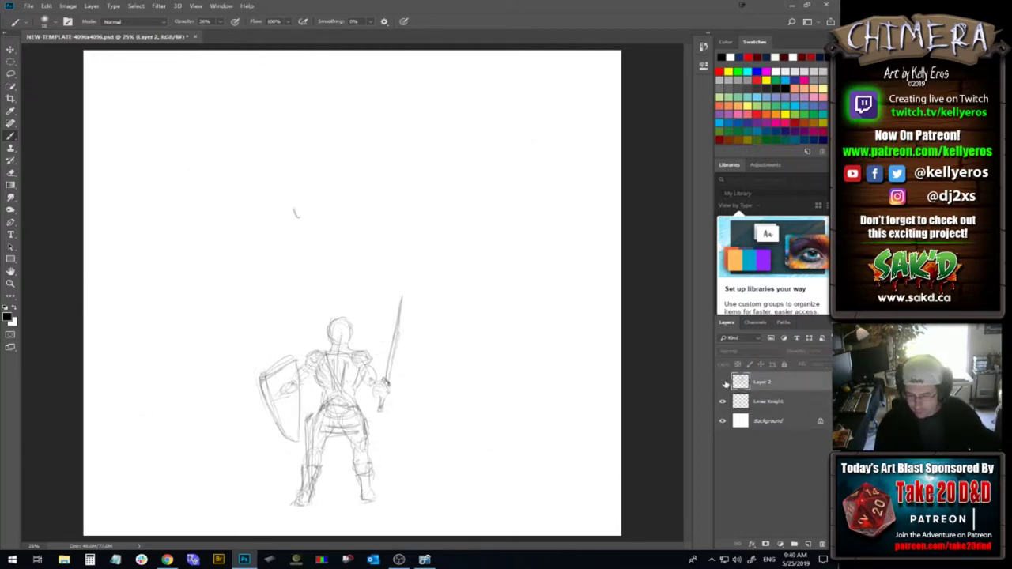
pyautogui.click(725, 384)
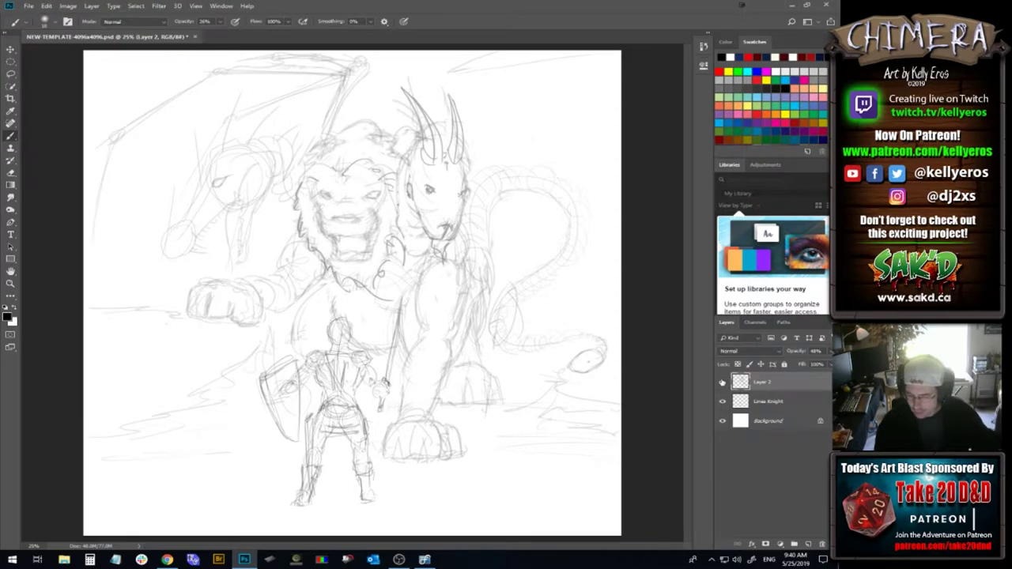
# Toggle Layer 2's visibility to check its contents, and rename the layer "Lines Chimera"
pyautogui.click(722, 383)
pyautogui.click(722, 382)
pyautogui.doubleClick(762, 383)
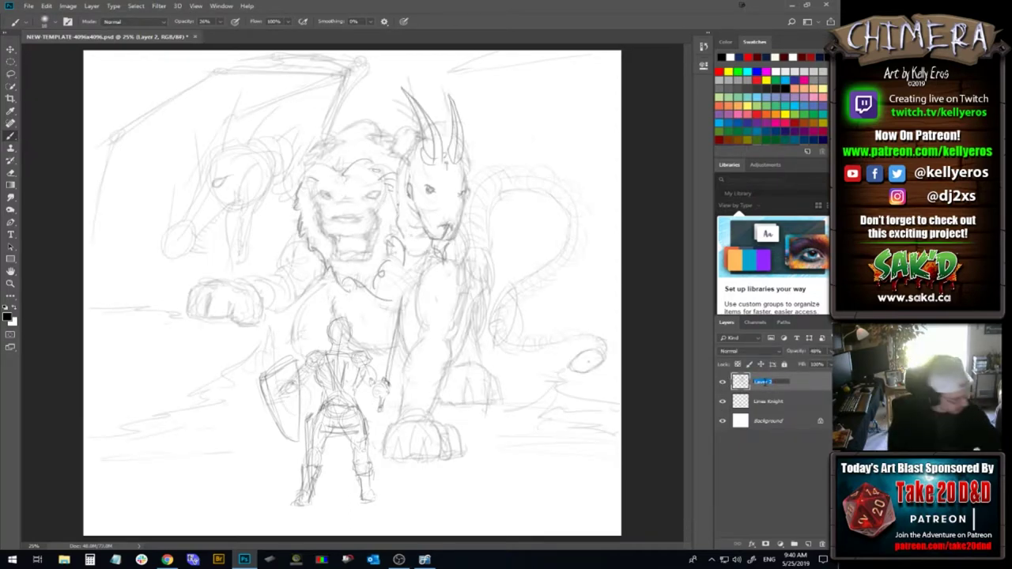
pyautogui.write('Lines C')
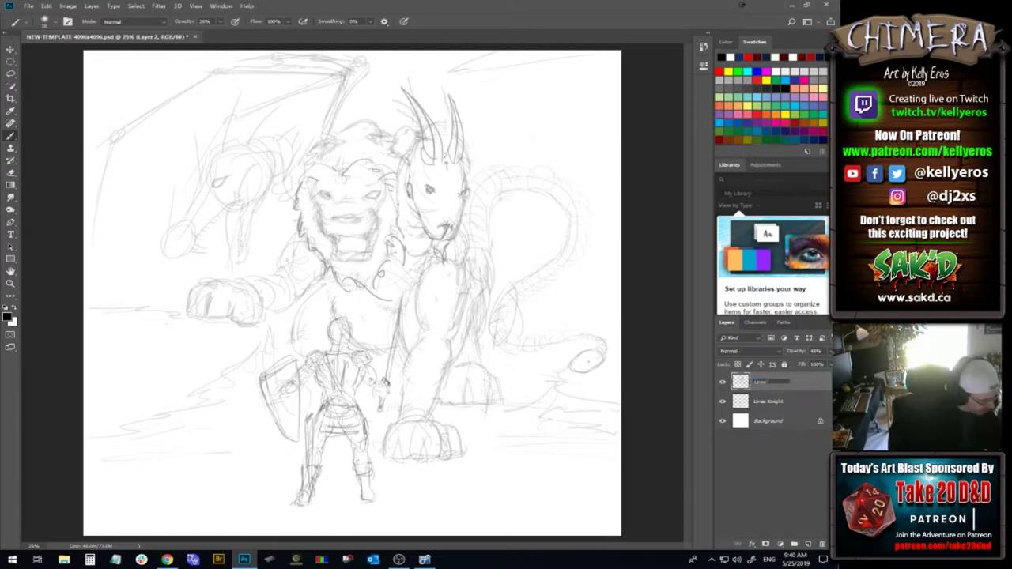
pyautogui.write('himera')
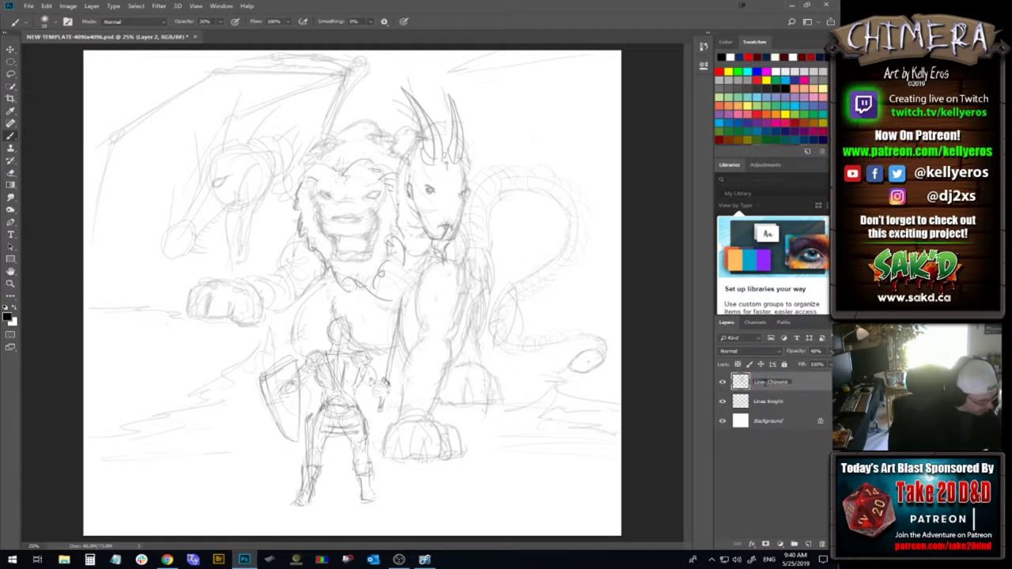
pyautogui.press('Return')
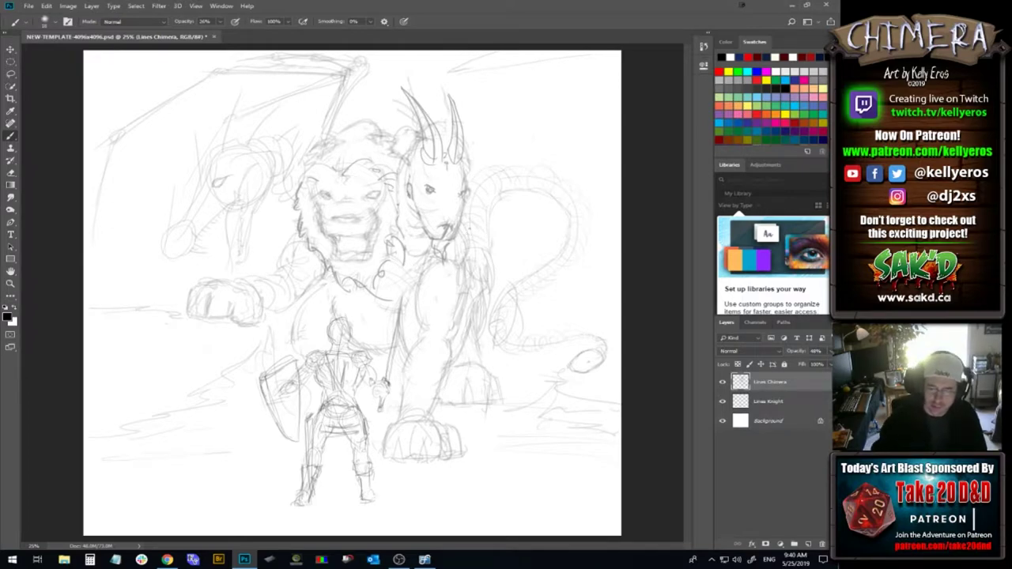
# Sketch the wing arm rising behind the goat head from elbow to upper joint, and strengthen the opposite wing's outer edge and joints
pyautogui.moveTo(470, 221); pyautogui.dragTo(497, 251)
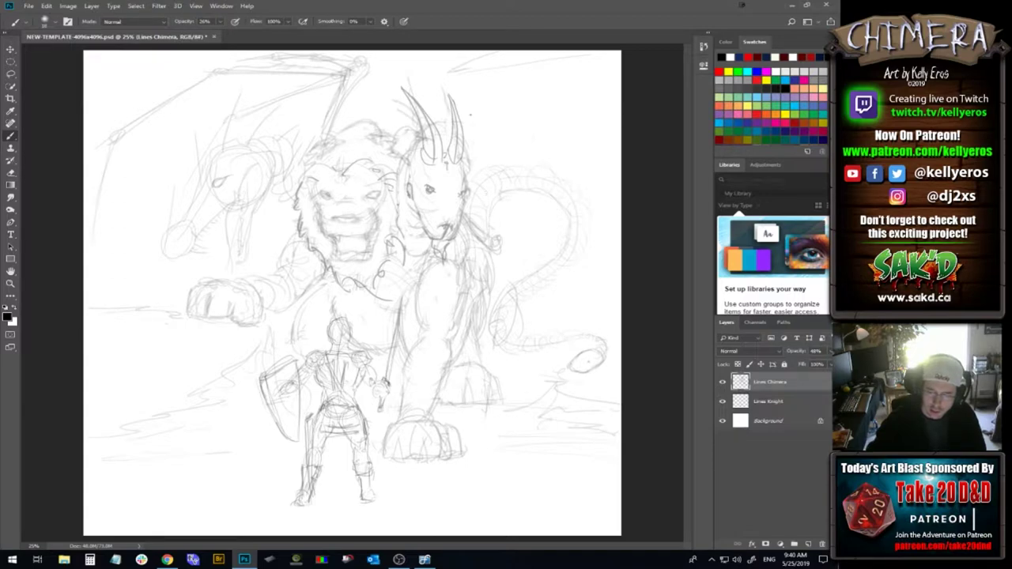
pyautogui.moveTo(487, 187); pyautogui.dragTo(449, 77)
pyautogui.moveTo(487, 188); pyautogui.dragTo(499, 240)
pyautogui.moveTo(448, 71); pyautogui.dragTo(479, 158)
pyautogui.moveTo(460, 98); pyautogui.dragTo(499, 216)
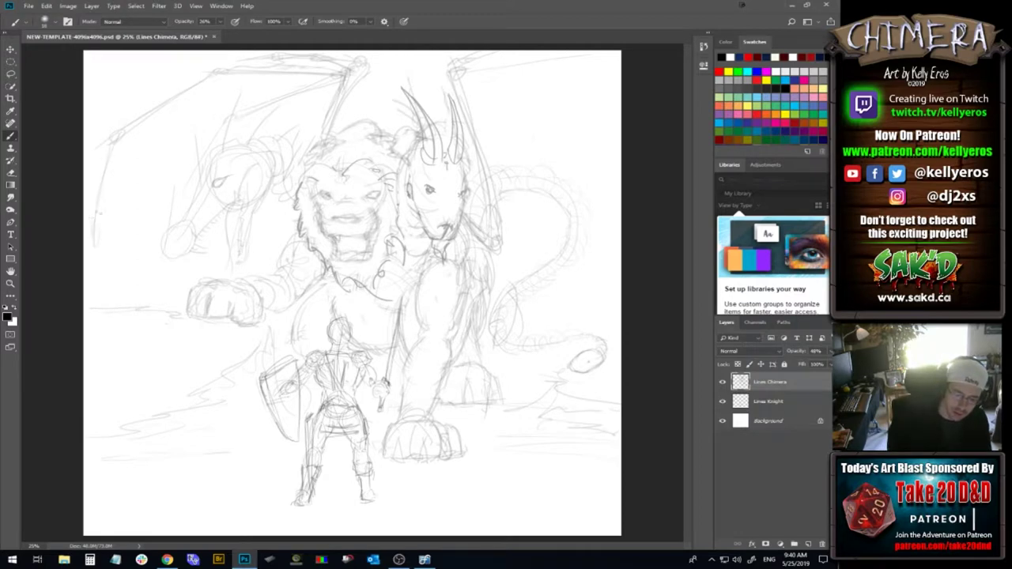
pyautogui.moveTo(101, 277); pyautogui.dragTo(105, 294)
pyautogui.moveTo(106, 245)
pyautogui.mouseDown()
pyautogui.moveTo(117, 136)
pyautogui.moveTo(139, 120)
pyautogui.moveTo(114, 138)
pyautogui.moveTo(228, 73)
pyautogui.mouseUp()
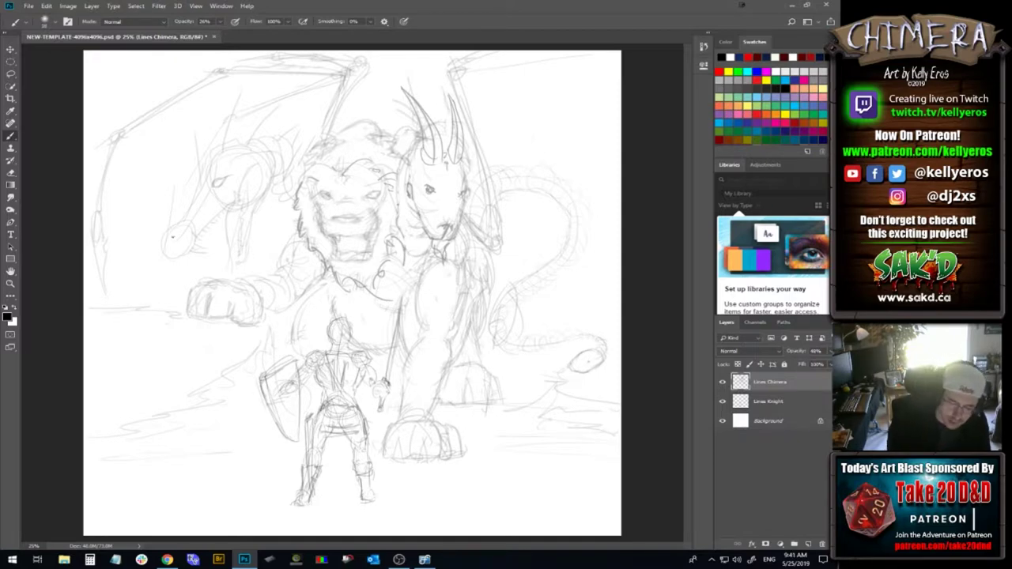
# Refine the rounded snout tip and upper muzzle contour of the dragon head beneath the outstretched wing
pyautogui.moveTo(175, 239)
pyautogui.mouseDown()
pyautogui.moveTo(175, 260)
pyautogui.moveTo(163, 237)
pyautogui.mouseUp()
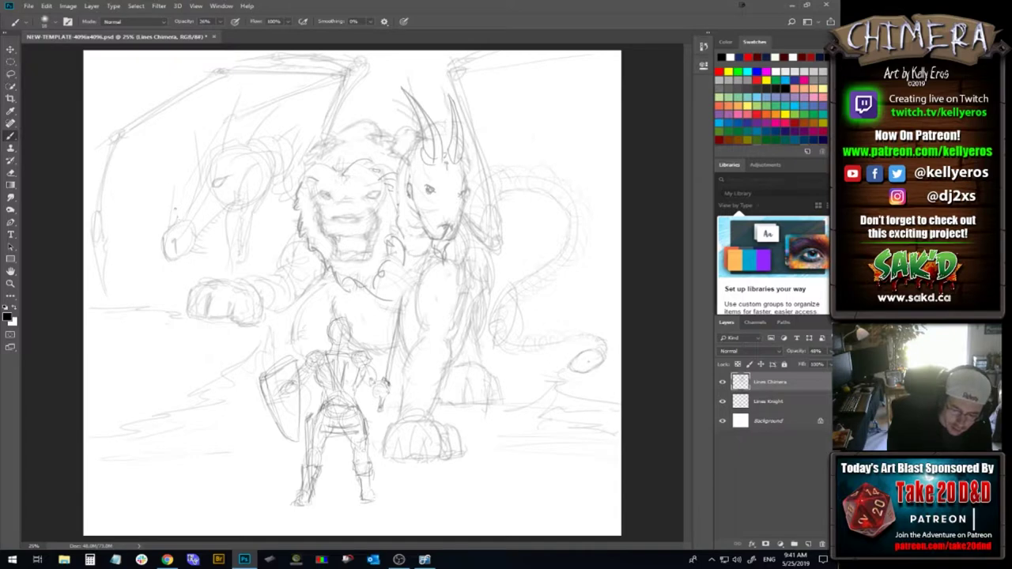
pyautogui.moveTo(185, 197); pyautogui.dragTo(200, 188)
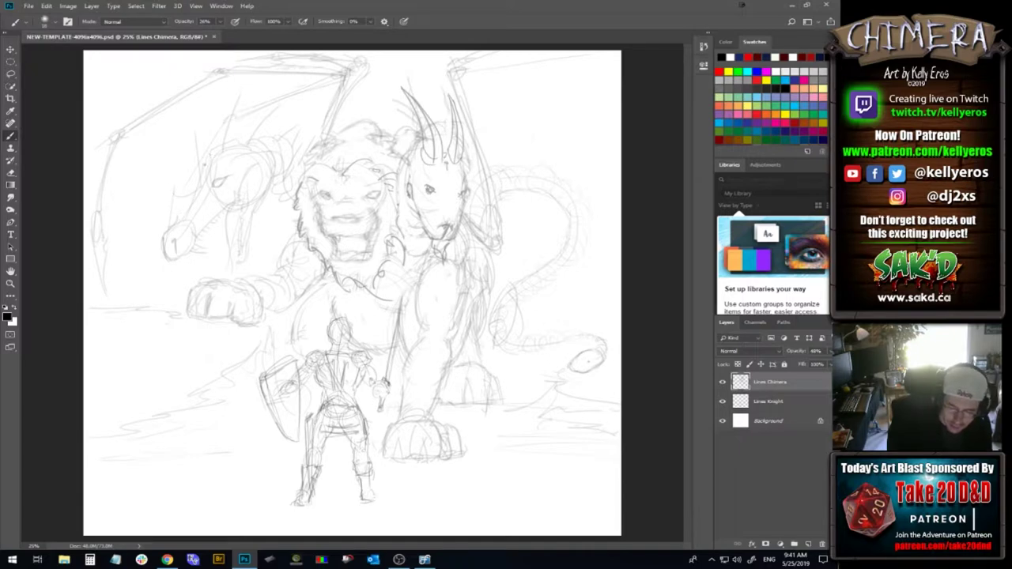
# Sketch spiky crest lines around the dragon head and rework the chimera's chest and belly lines with the Brush
pyautogui.moveTo(217, 149); pyautogui.dragTo(233, 143)
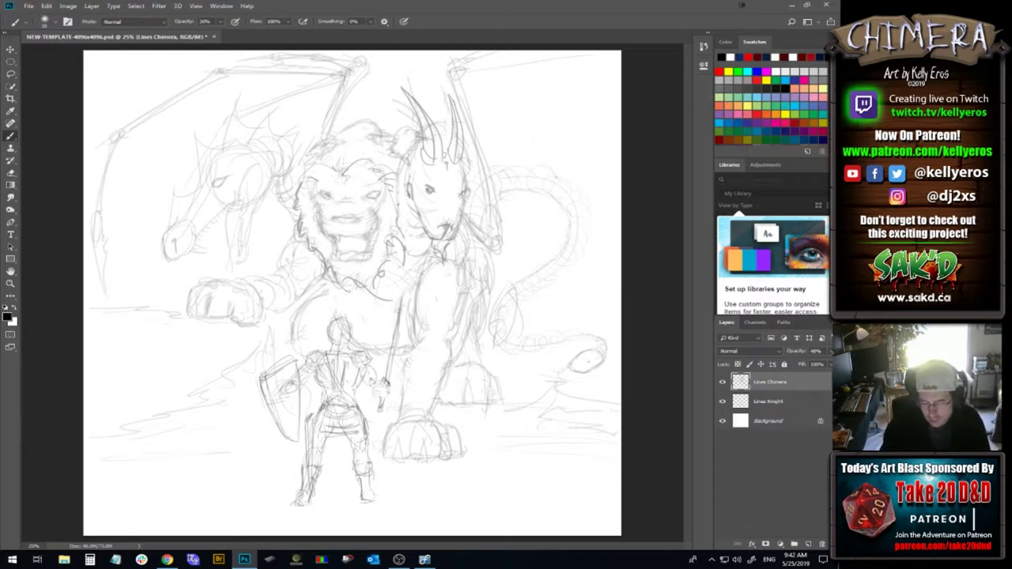
pyautogui.moveTo(325, 283); pyautogui.dragTo(331, 302)
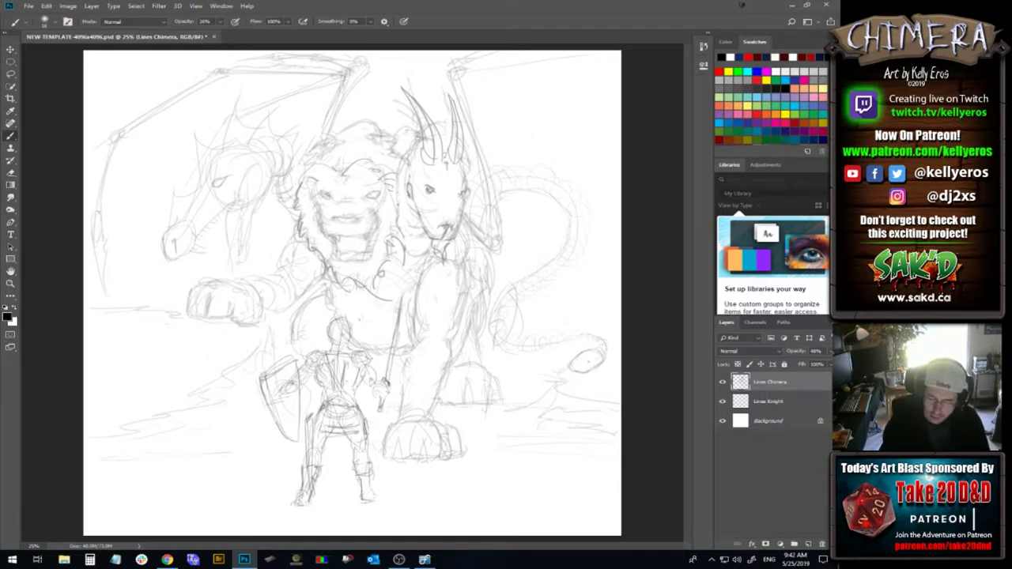
pyautogui.moveTo(354, 318); pyautogui.dragTo(381, 324)
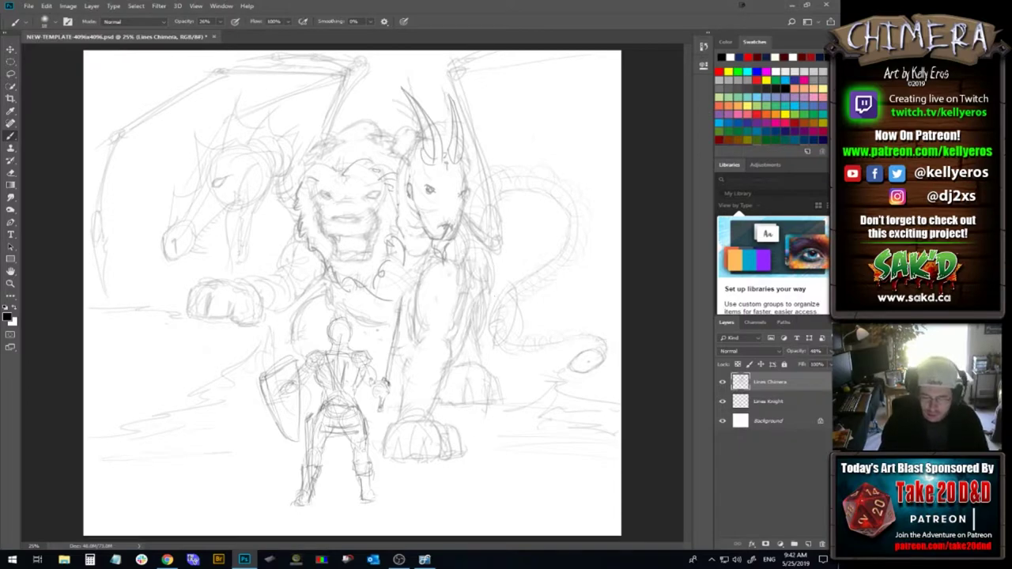
pyautogui.moveTo(353, 319); pyautogui.dragTo(397, 340)
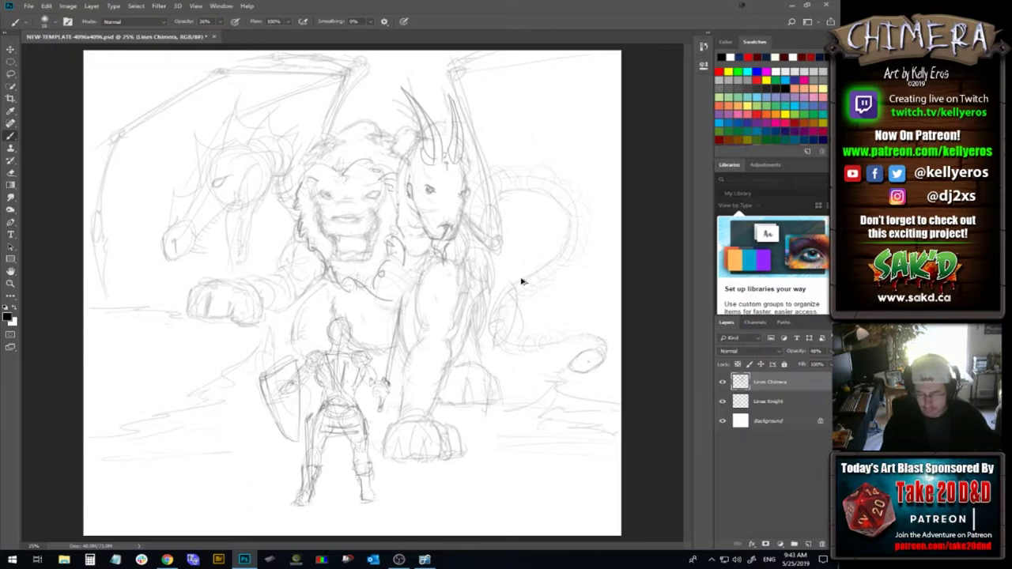
# Lasso the chimera's three heads on the Lines Chimera layer and cut and paste them onto a new layer
pyautogui.press('l')
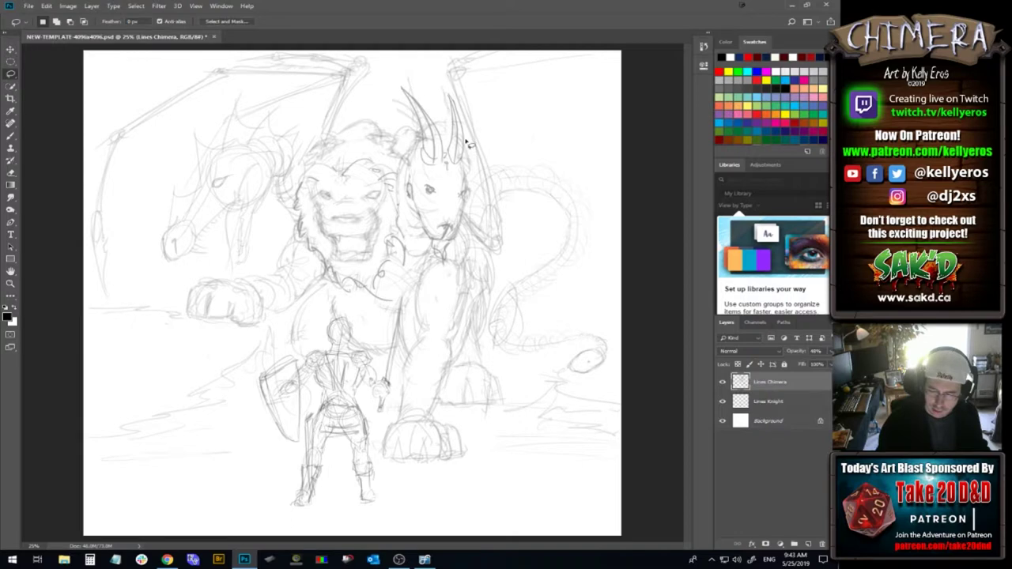
pyautogui.moveTo(474, 246)
pyautogui.mouseDown()
pyautogui.moveTo(472, 219)
pyautogui.moveTo(473, 155)
pyautogui.moveTo(454, 94)
pyautogui.moveTo(420, 73)
pyautogui.moveTo(384, 79)
pyautogui.moveTo(354, 119)
pyautogui.moveTo(314, 135)
pyautogui.moveTo(275, 106)
pyautogui.moveTo(251, 116)
pyautogui.moveTo(233, 89)
pyautogui.moveTo(148, 190)
pyautogui.moveTo(147, 259)
pyautogui.moveTo(175, 285)
pyautogui.moveTo(257, 265)
pyautogui.moveTo(275, 214)
pyautogui.moveTo(343, 294)
pyautogui.moveTo(396, 300)
pyautogui.moveTo(382, 279)
pyautogui.moveTo(409, 263)
pyautogui.moveTo(408, 224)
pyautogui.moveTo(412, 250)
pyautogui.moveTo(443, 263)
pyautogui.moveTo(469, 241)
pyautogui.mouseUp()
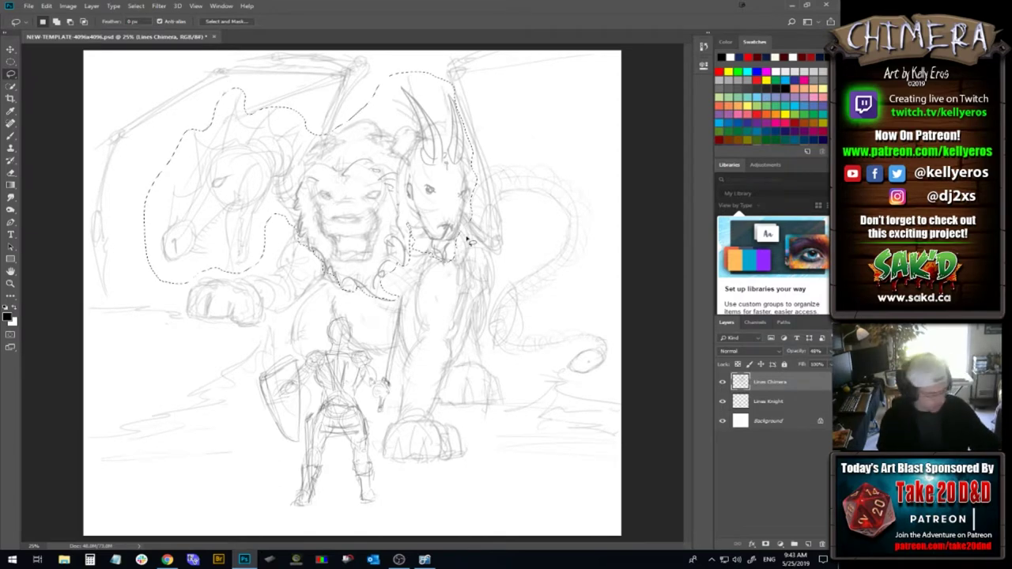
pyautogui.hotkey('ctrl', 'x')
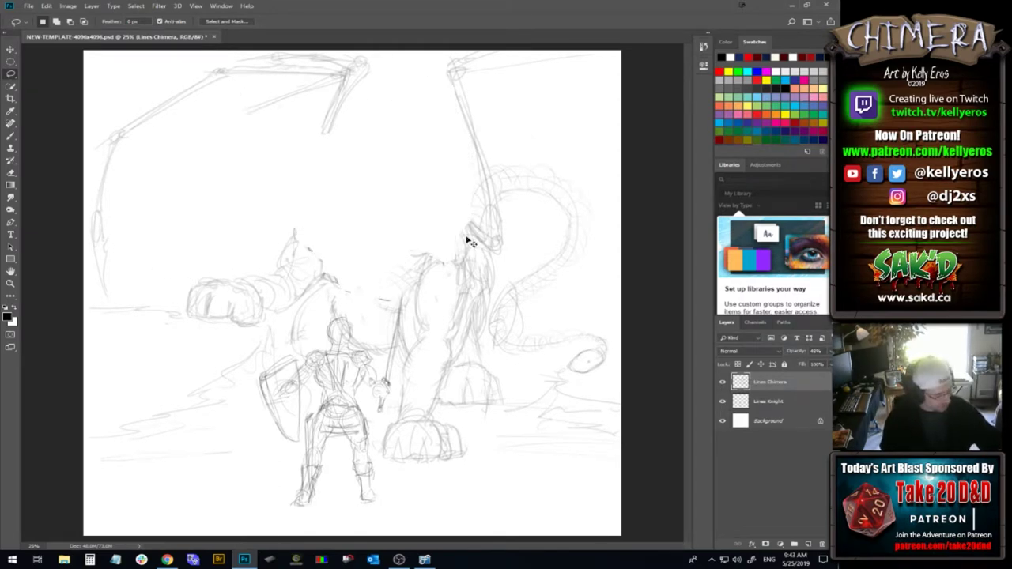
pyautogui.hotkey('ctrl', 'v')
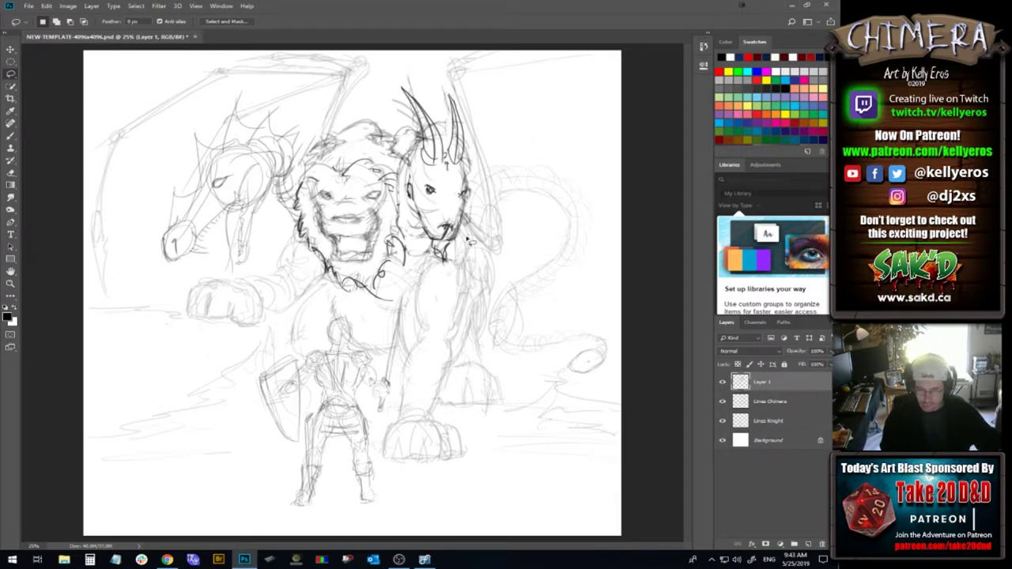
# Free-transform the pasted heads, scaling them down to about 93.4% and moving them over the chimera's shoulders
pyautogui.hotkey('ctrl', 't')
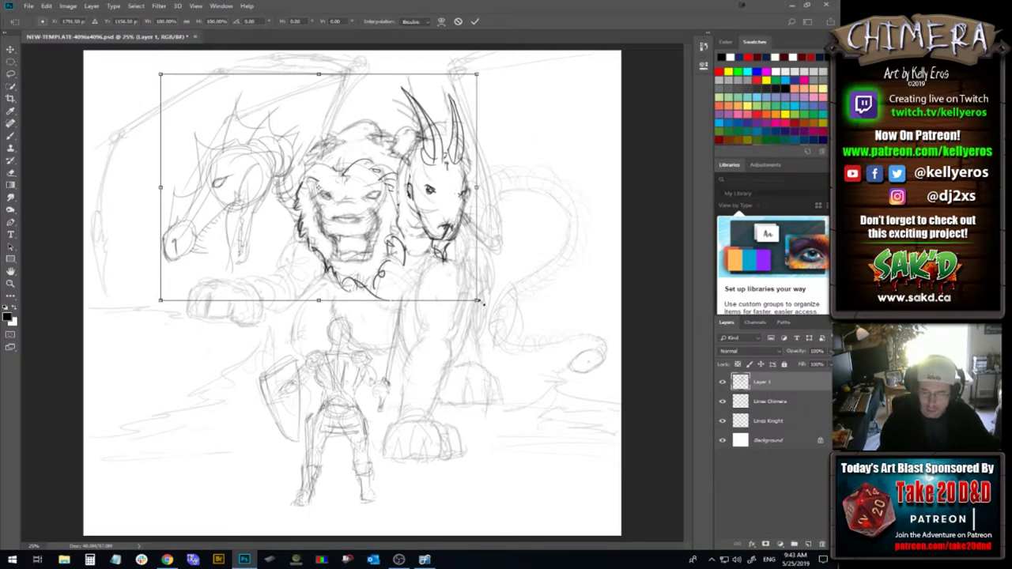
pyautogui.moveTo(479, 301); pyautogui.dragTo(446, 245)
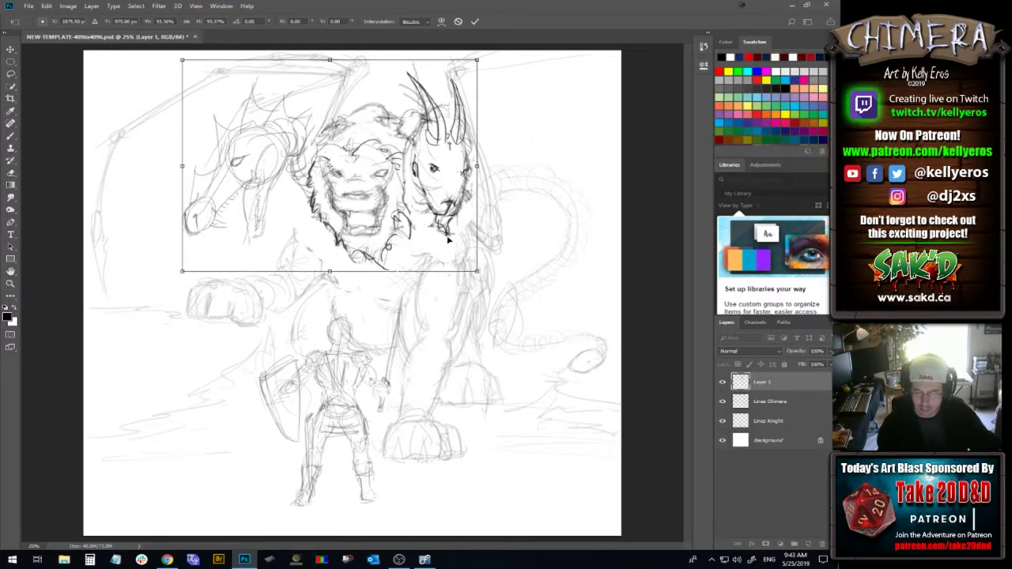
pyautogui.moveTo(459, 251); pyautogui.dragTo(452, 251)
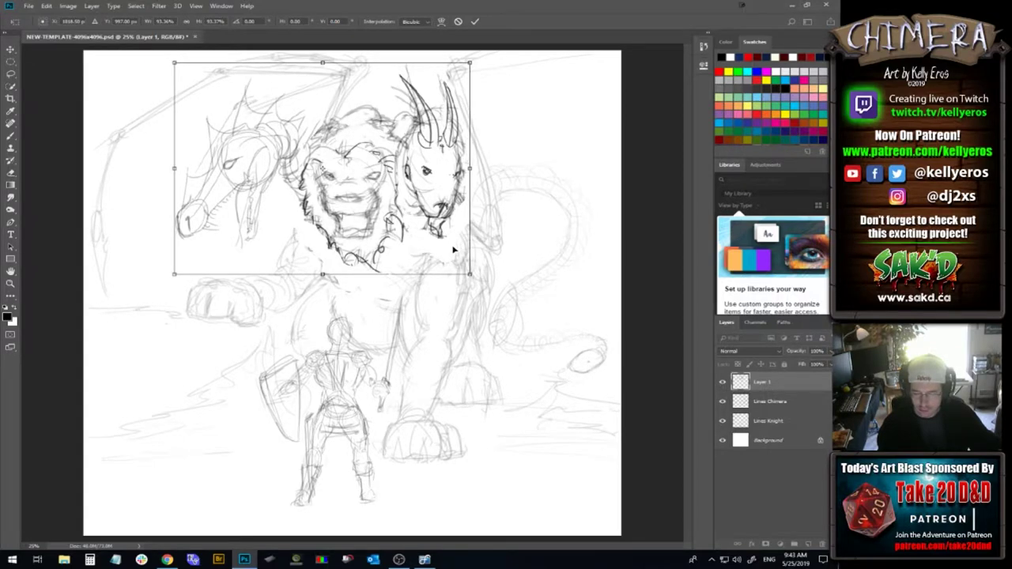
pyautogui.moveTo(442, 252); pyautogui.dragTo(444, 250)
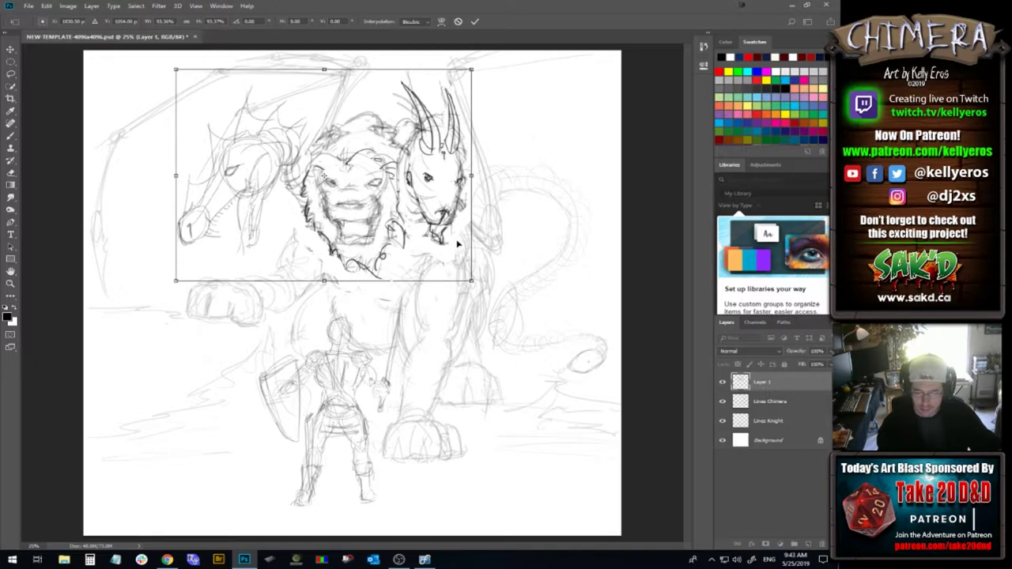
pyautogui.moveTo(448, 249); pyautogui.dragTo(440, 245)
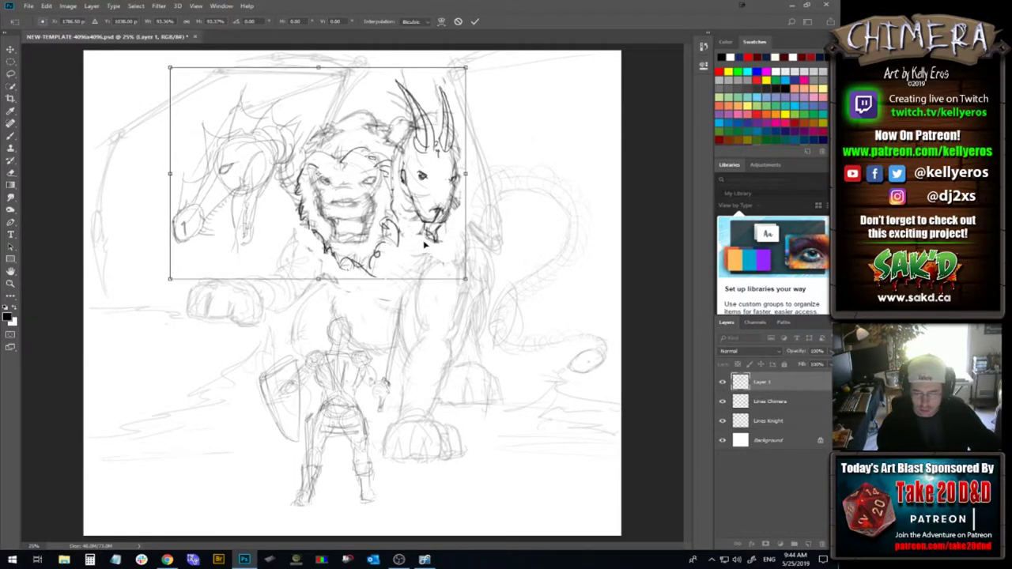
pyautogui.moveTo(433, 245); pyautogui.dragTo(434, 252)
# Enlarge the pasted heads to about 98.5%, nudge them into line with the neck, and apply the transform
pyautogui.moveTo(467, 73); pyautogui.dragTo(485, 61)
pyautogui.moveTo(443, 189); pyautogui.dragTo(435, 192)
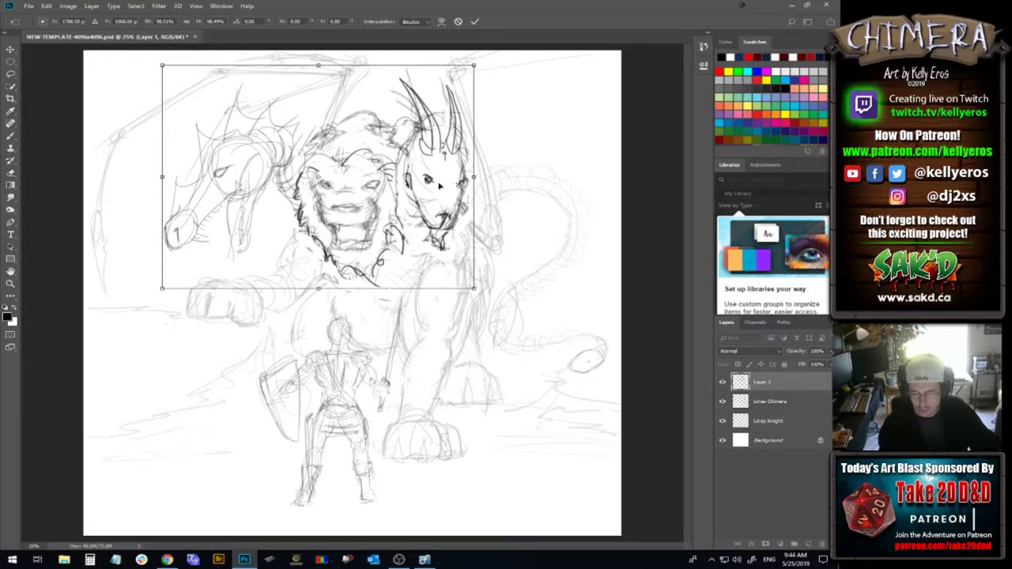
pyautogui.moveTo(443, 244); pyautogui.dragTo(446, 249)
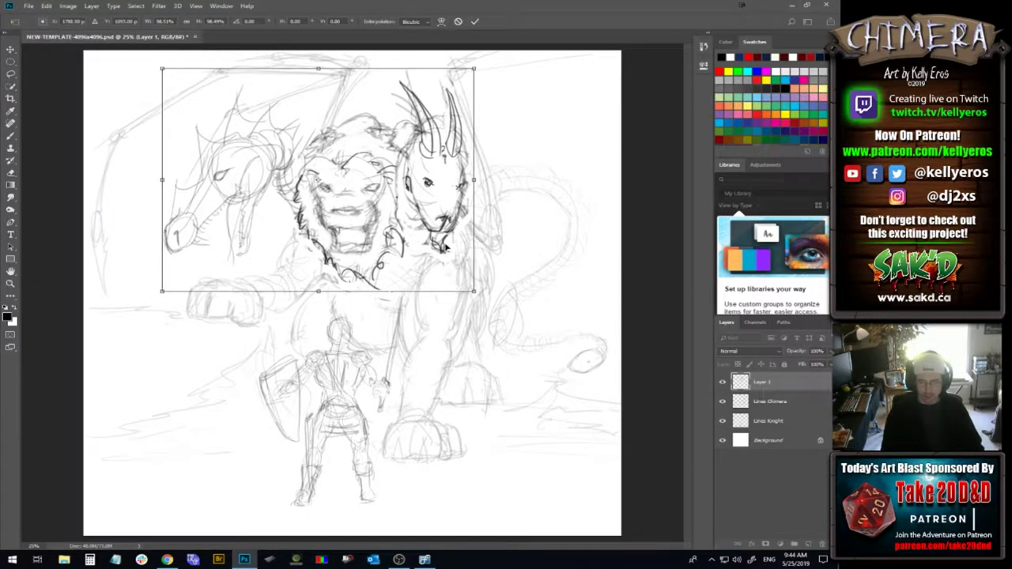
pyautogui.press('Left')
pyautogui.press('Left')
pyautogui.press('Down')
pyautogui.moveTo(445, 248); pyautogui.dragTo(445, 246)
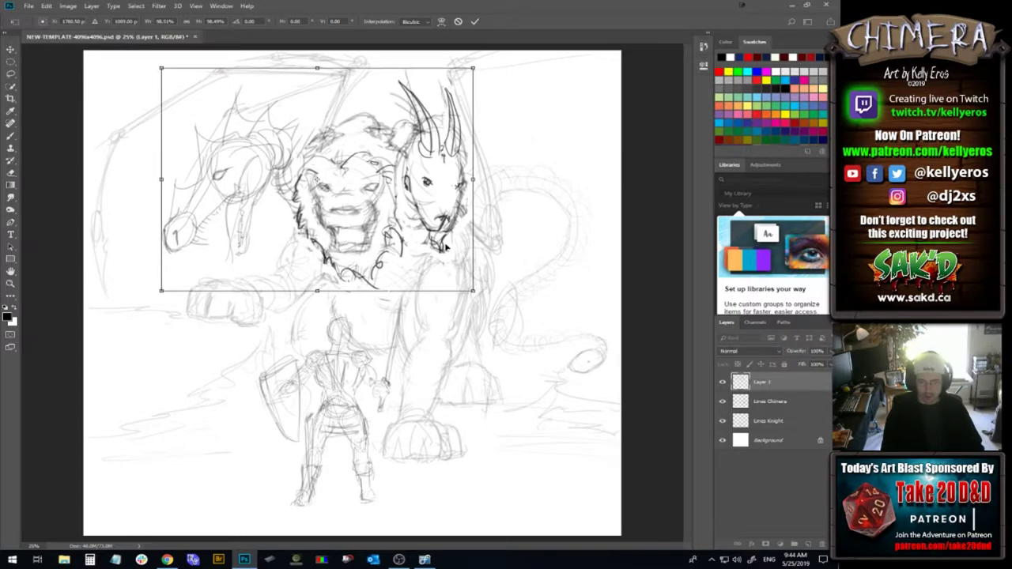
pyautogui.press('Return')
pyautogui.press('l')
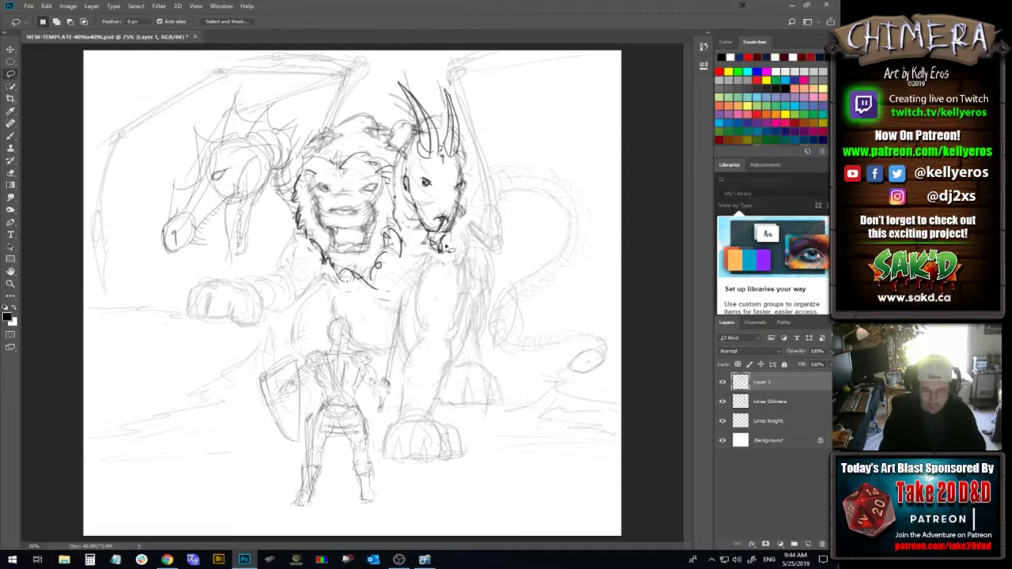
# Set the Lines Chimera layer's opacity to 100%
pyautogui.click(799, 402)
pyautogui.click(829, 352)
pyautogui.moveTo(807, 362); pyautogui.dragTo(830, 362)
# Merge the pasted heads layer with the Lines Chimera layer and name the result Lines Chimera
pyautogui.keyDown('shift'); pyautogui.click(807, 384); pyautogui.keyUp('shift')
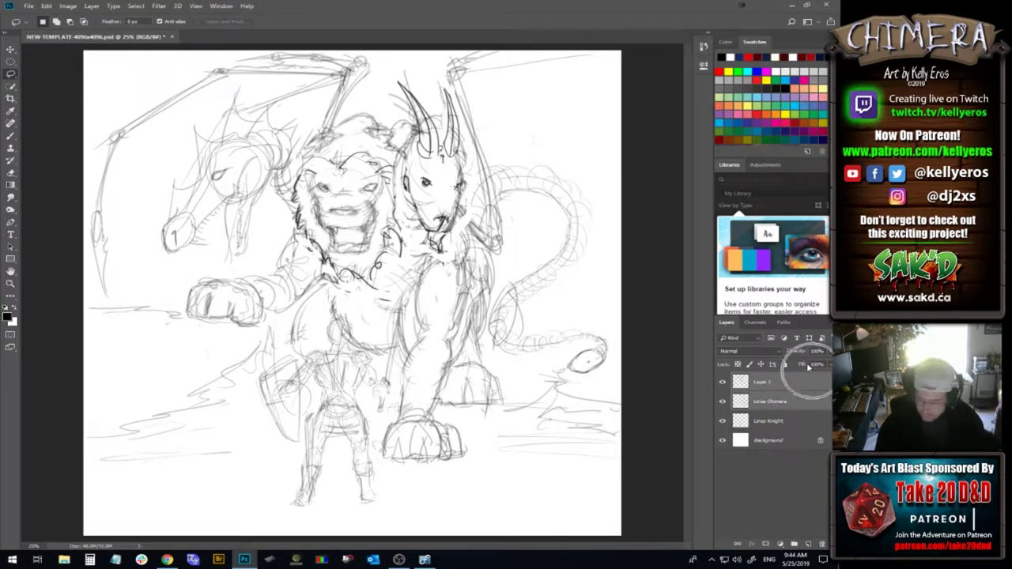
pyautogui.rightClick(805, 401)
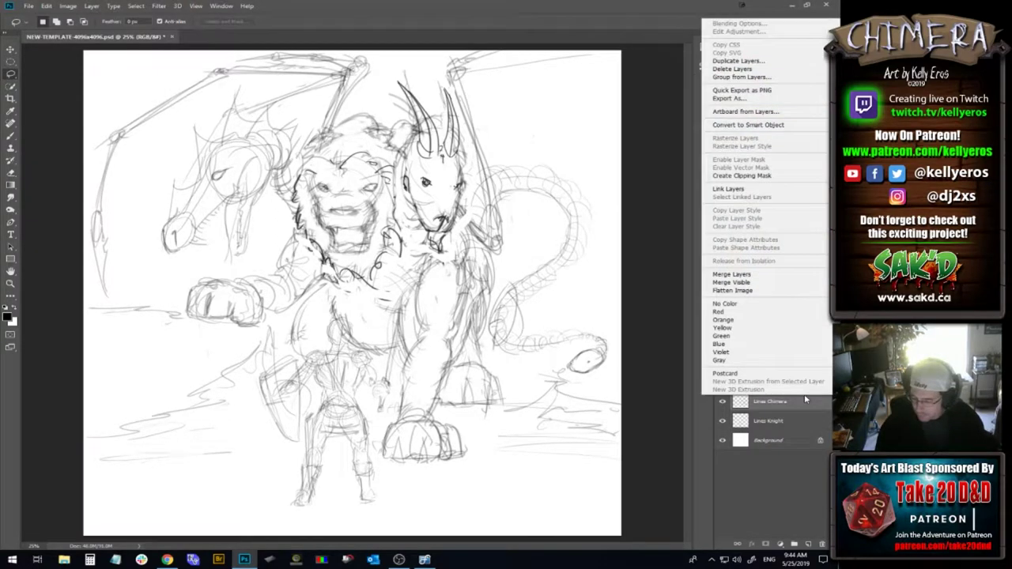
pyautogui.click(759, 274)
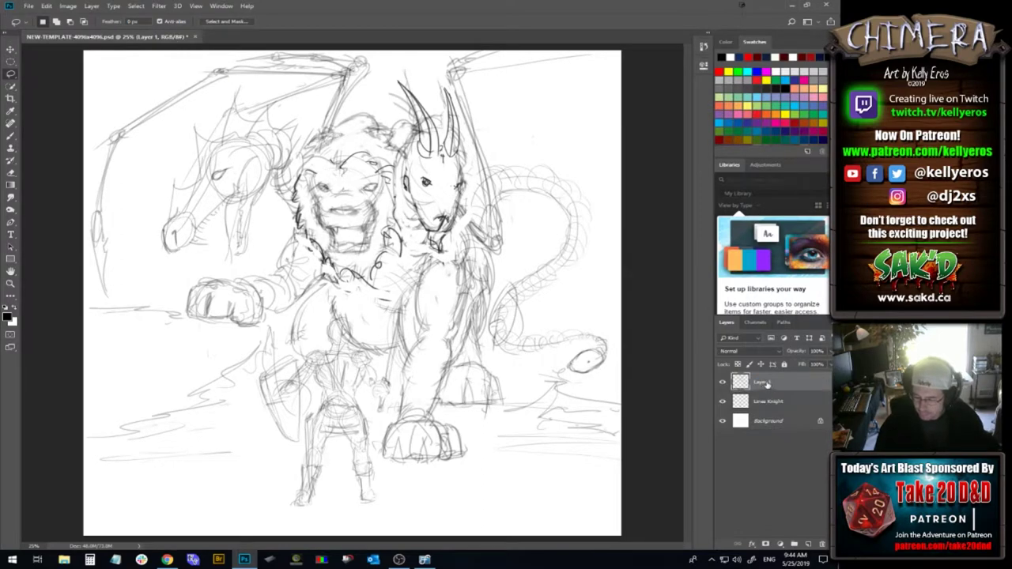
pyautogui.doubleClick(762, 385)
pyautogui.write('Lines Chimera')
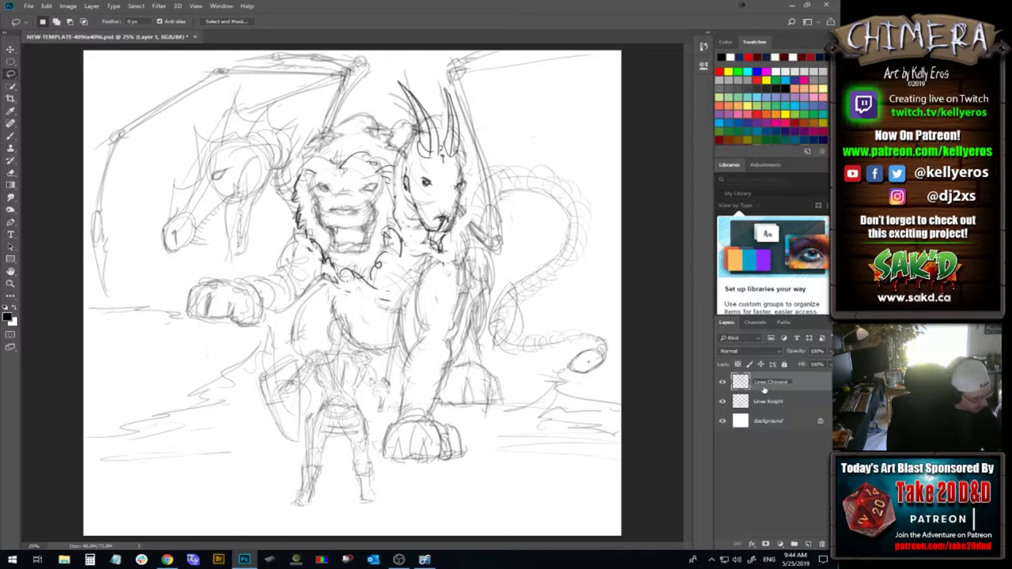
pyautogui.press('Return')
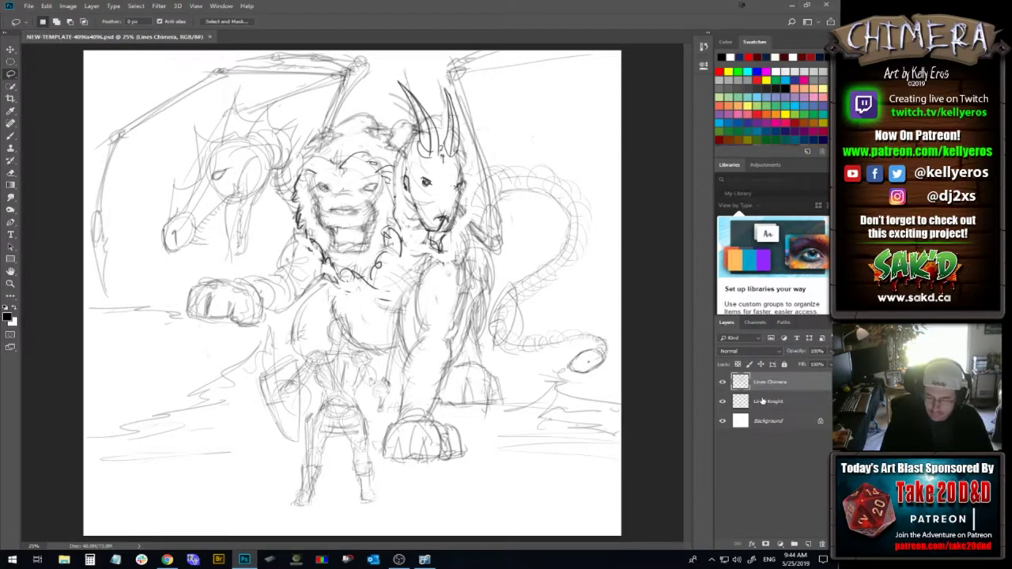
# Hide the Lines Knight layer and reduce the Lines Chimera layer's opacity
pyautogui.click(722, 401)
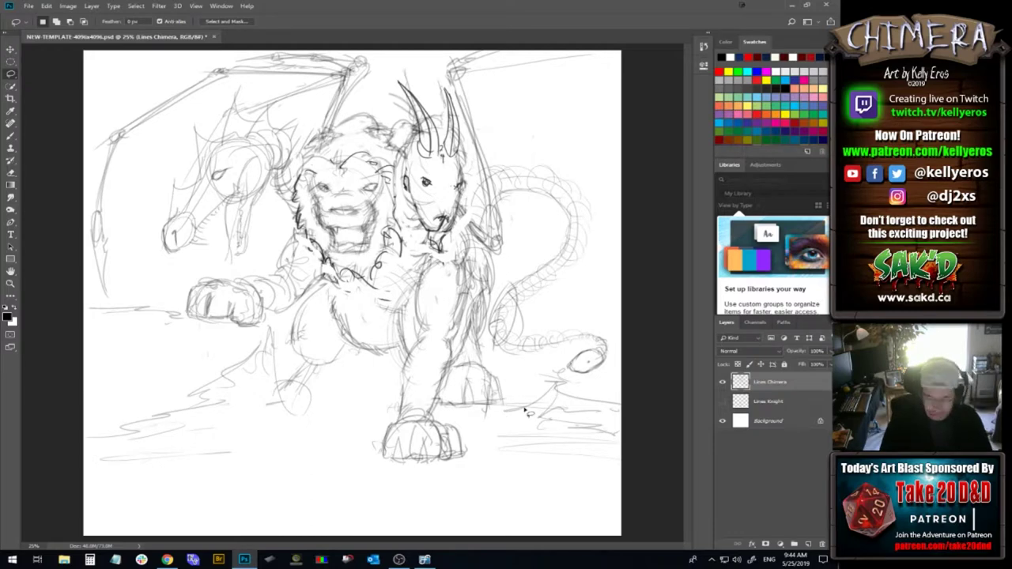
pyautogui.press('b')
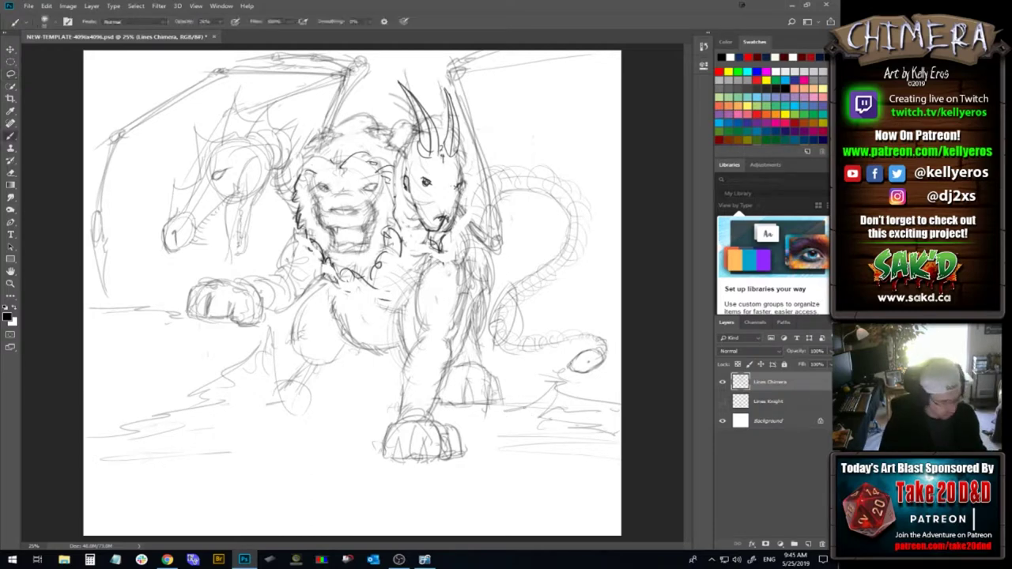
pyautogui.click(774, 385)
pyautogui.moveTo(827, 351); pyautogui.dragTo(804, 362)
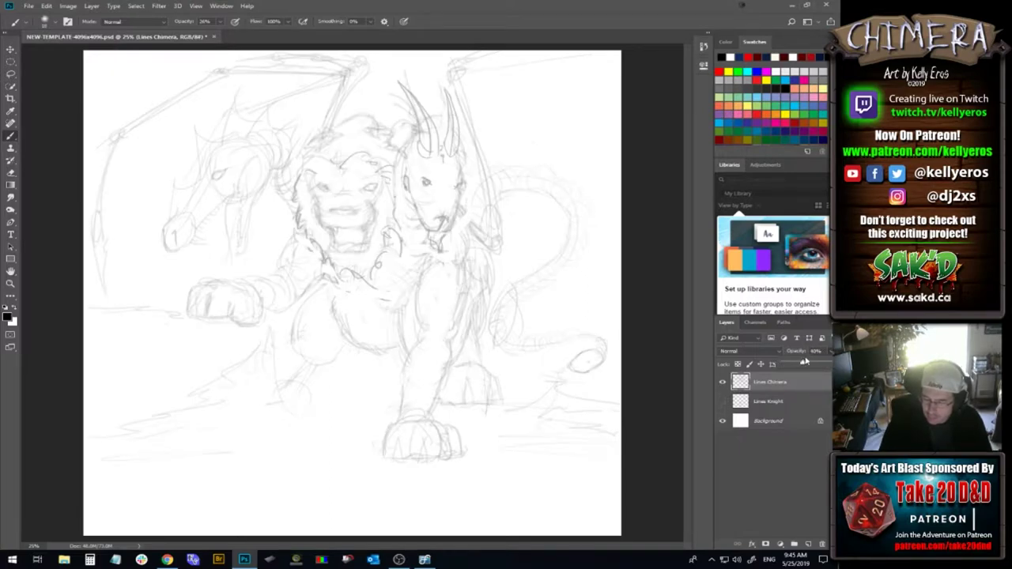
# Duplicate the Lines Chimera layer at 100% opacity and merge the copy with the original to darken the lines
pyautogui.moveTo(809, 364)
pyautogui.mouseDown()
pyautogui.moveTo(830, 364)
pyautogui.moveTo(801, 401)
pyautogui.moveTo(808, 541)
pyautogui.mouseUp()
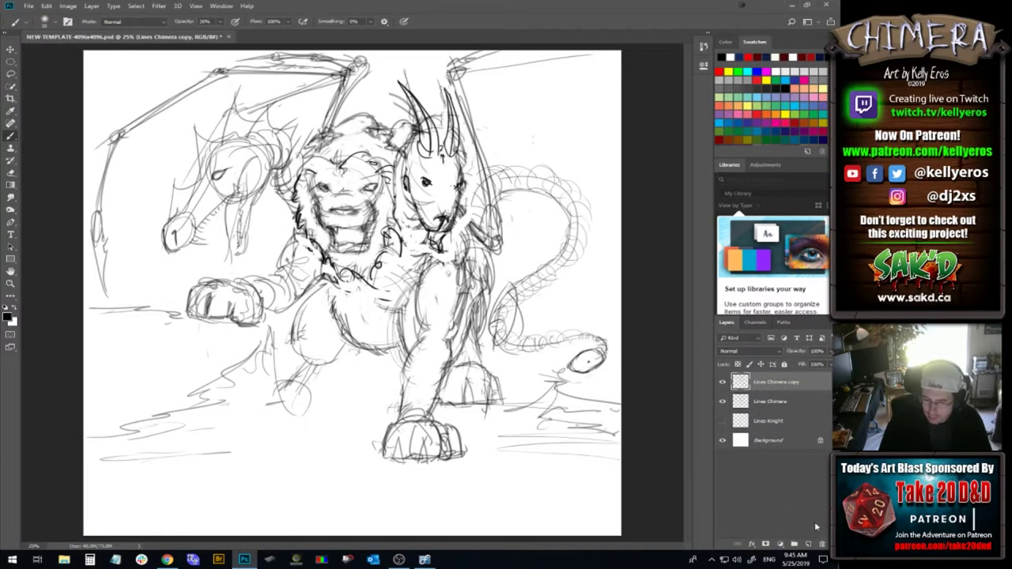
pyautogui.keyDown('shift'); pyautogui.click(800, 401); pyautogui.keyUp('shift')
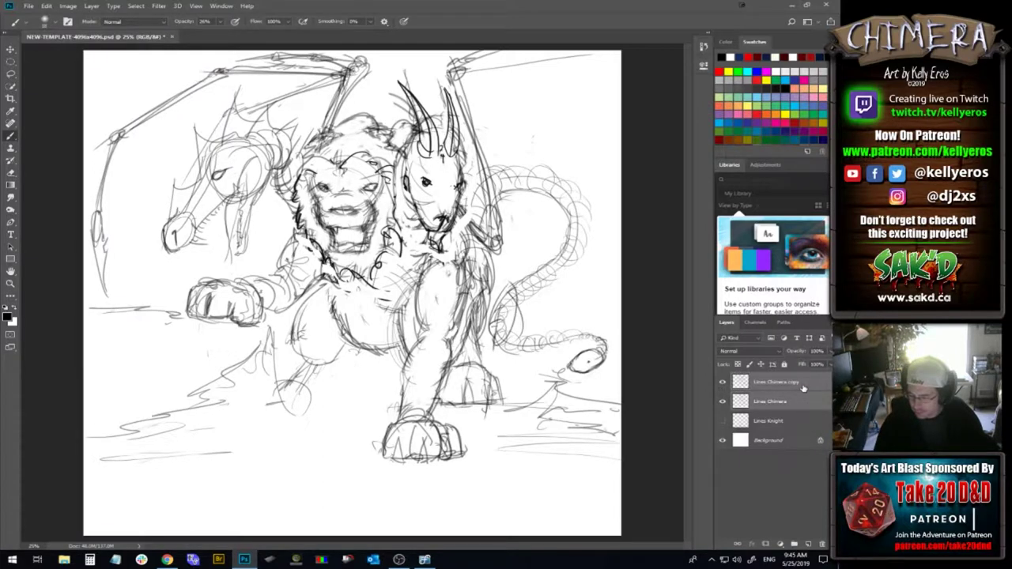
pyautogui.rightClick(803, 388)
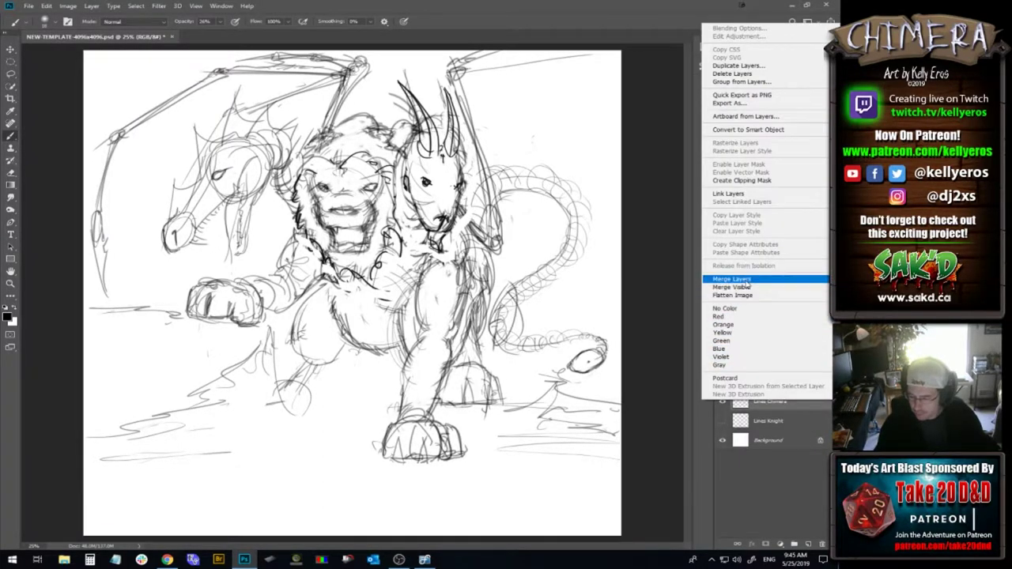
pyautogui.click(743, 280)
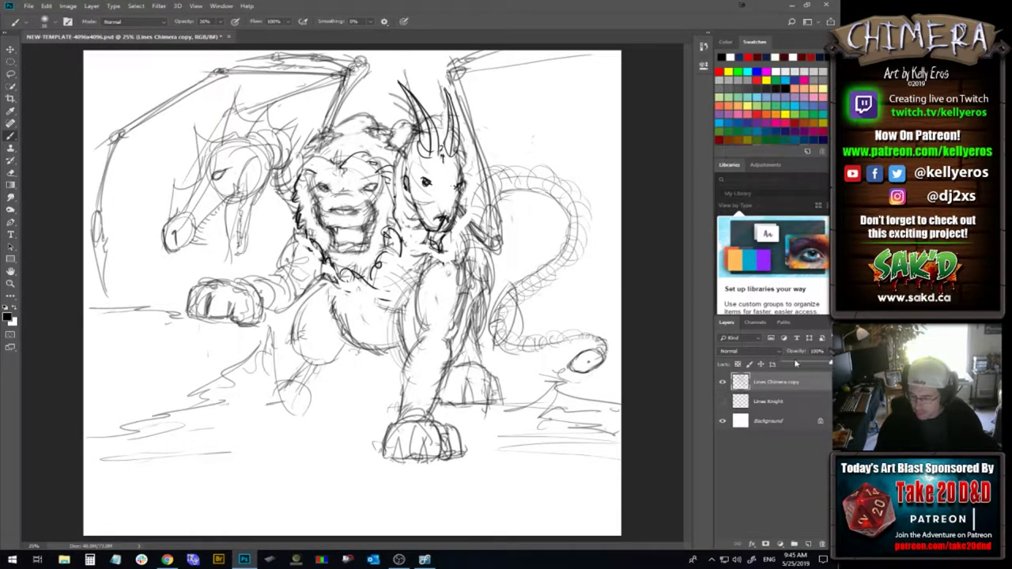
# Lower the merged chimera layer's opacity to 22% and save the document
pyautogui.click(797, 360)
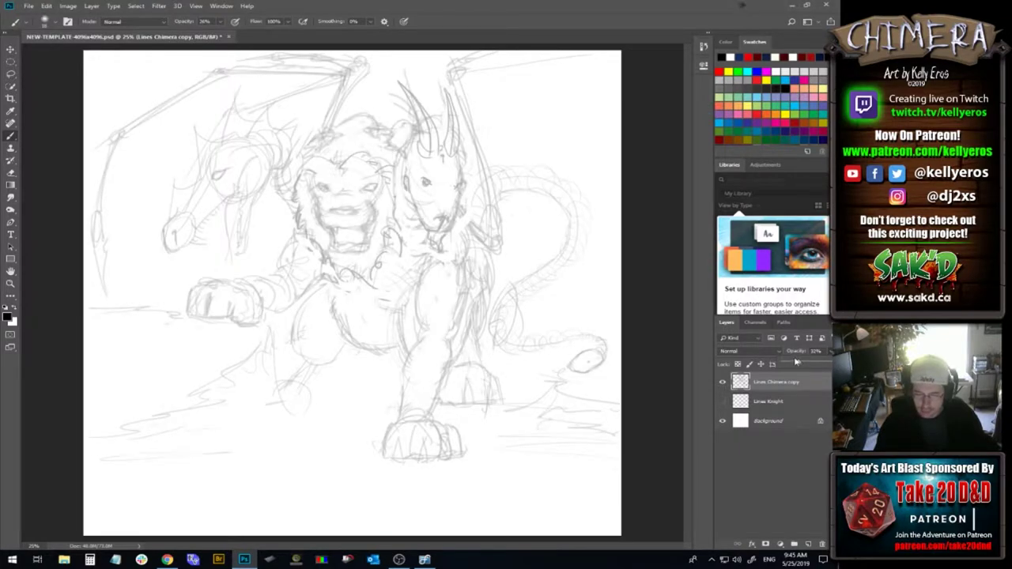
pyautogui.moveTo(796, 360); pyautogui.dragTo(788, 364)
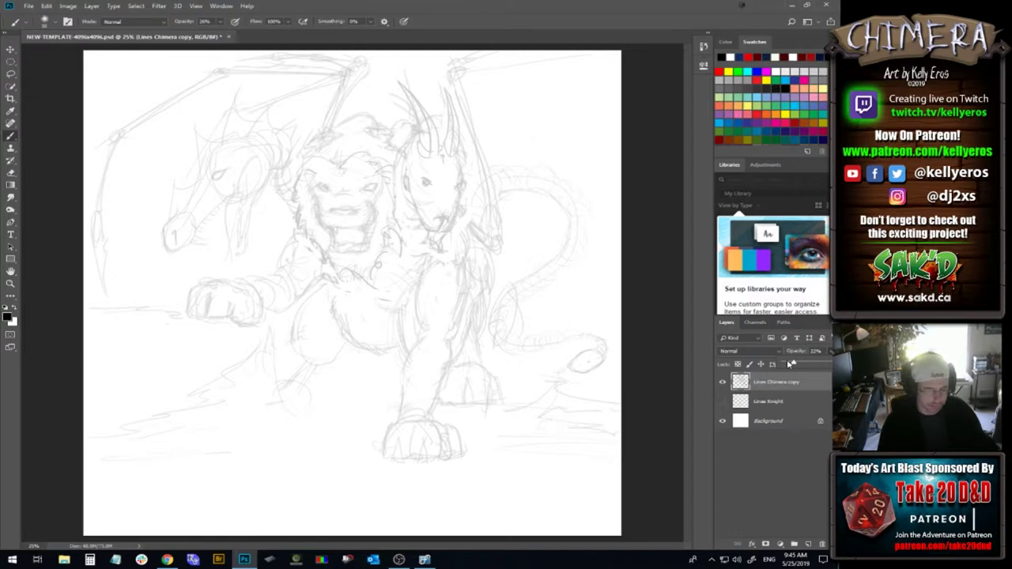
pyautogui.hotkey('ctrl', 's')
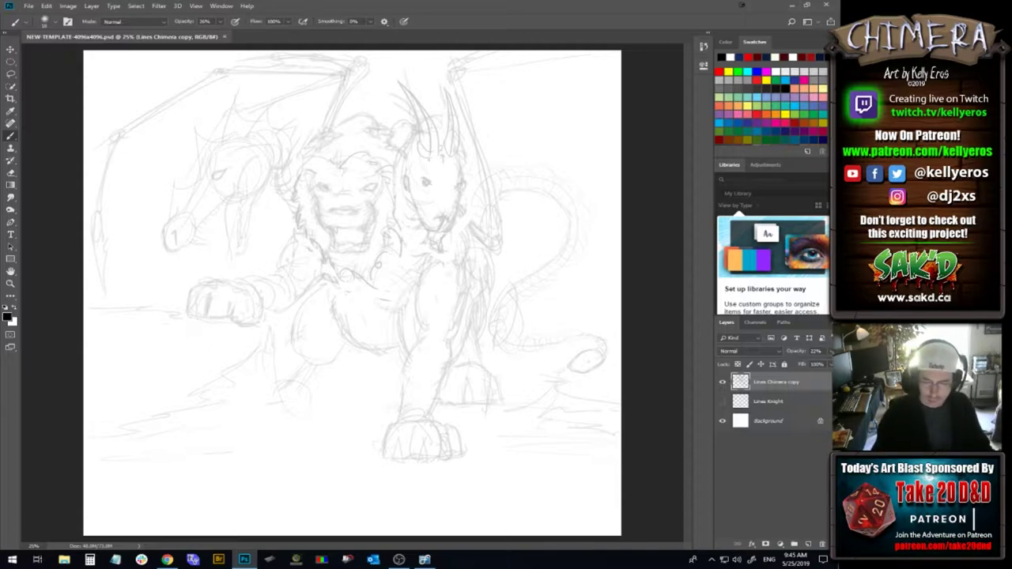
# Sketch additional bone lines on the right-hand wing and a paw on the chimera's hind leg
pyautogui.moveTo(469, 214); pyautogui.dragTo(477, 225)
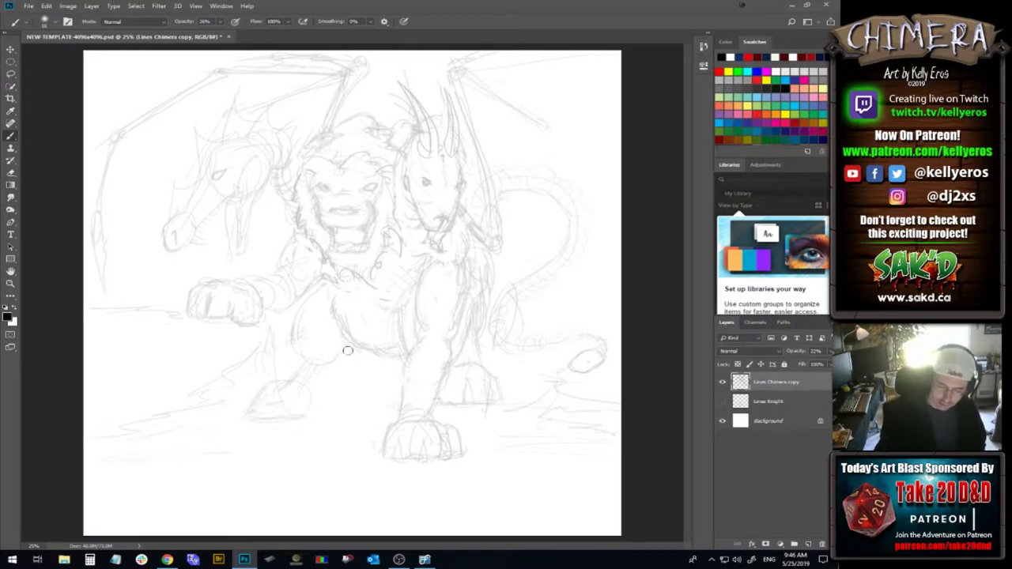
# Erase the chimera's lower belly and hind-leg lines, and resketch the belly contours higher beneath the chest
pyautogui.moveTo(304, 309)
pyautogui.mouseDown()
pyautogui.moveTo(291, 354)
pyautogui.moveTo(308, 329)
pyautogui.moveTo(325, 362)
pyautogui.moveTo(314, 390)
pyautogui.moveTo(291, 422)
pyautogui.moveTo(251, 411)
pyautogui.mouseUp()
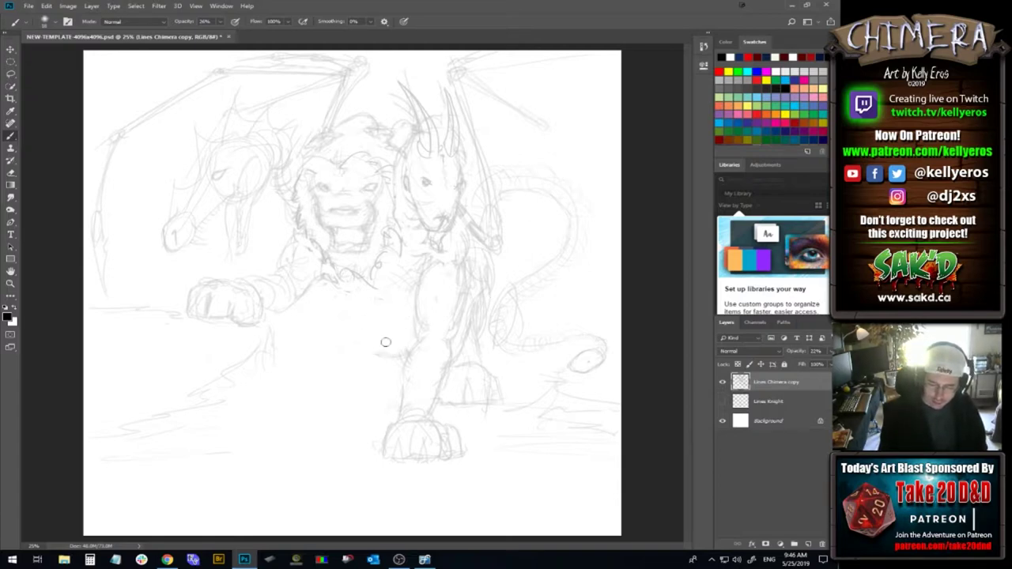
pyautogui.rightClick(434, 302)
pyautogui.click(345, 314)
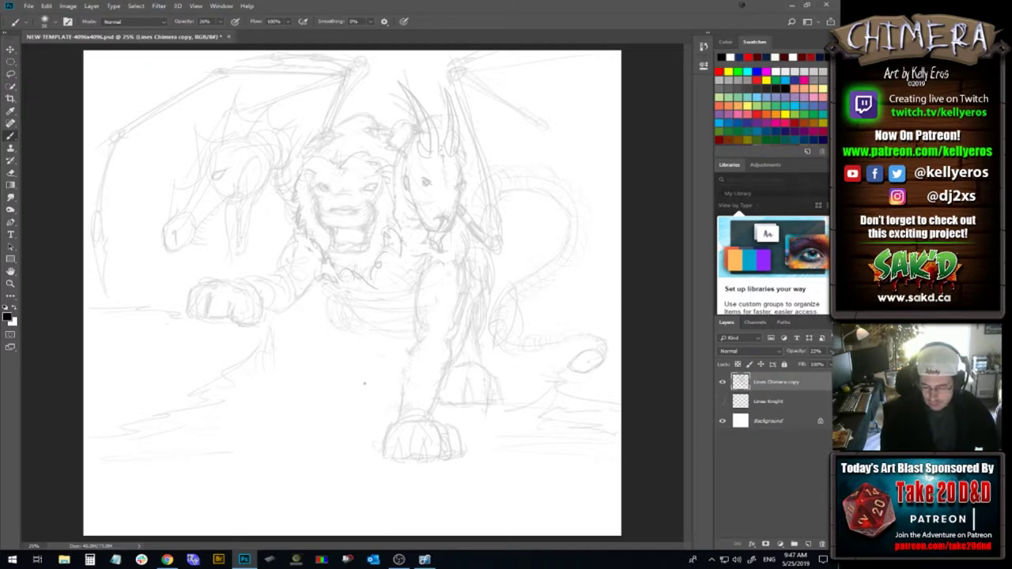
# Show the Lines Knight layer and sketch outline and membrane lines on both chimera wings
pyautogui.click(722, 401)
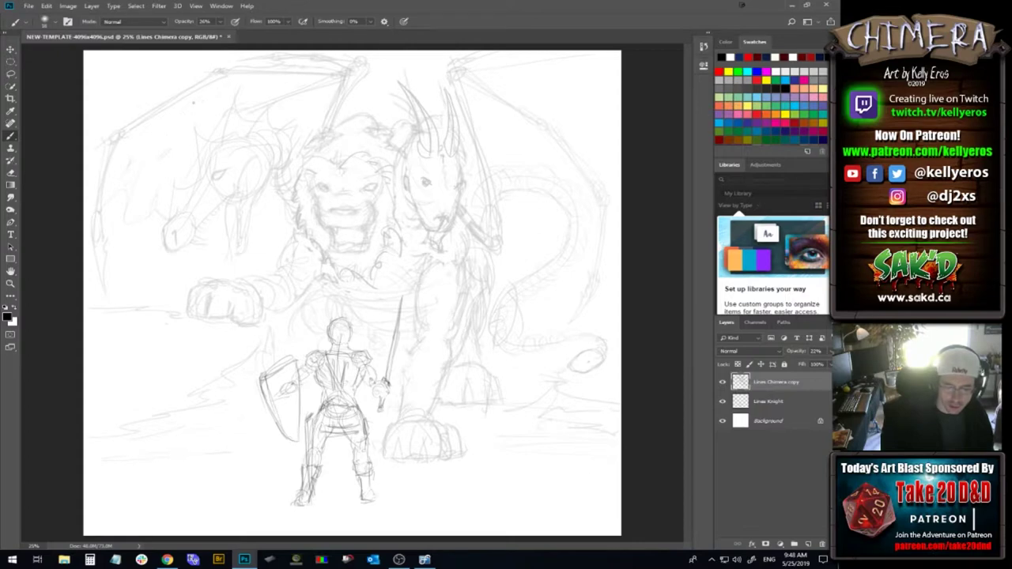
pyautogui.rightClick(216, 93)
pyautogui.click(242, 82)
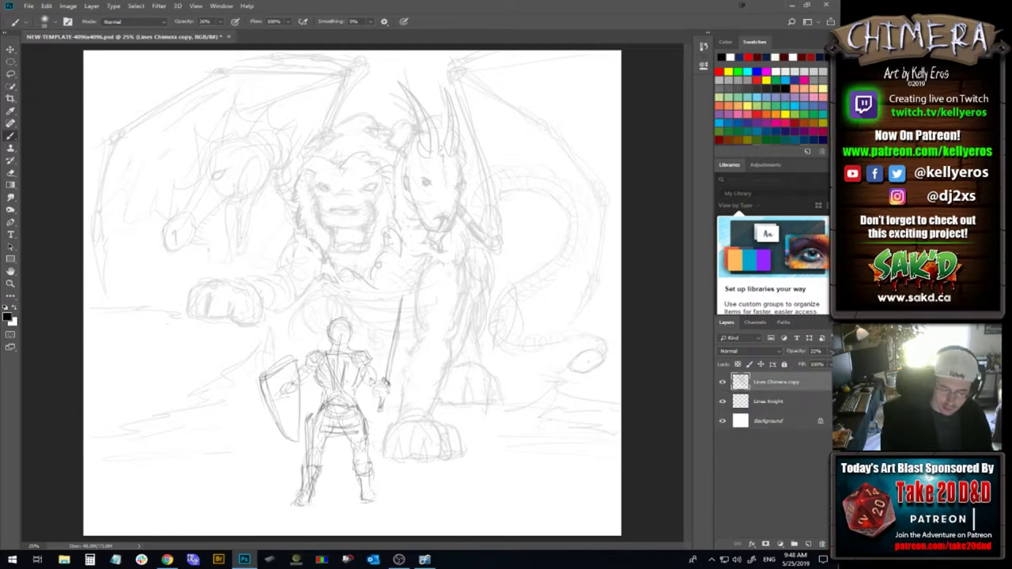
pyautogui.rightClick(165, 221)
pyautogui.press('Escape')
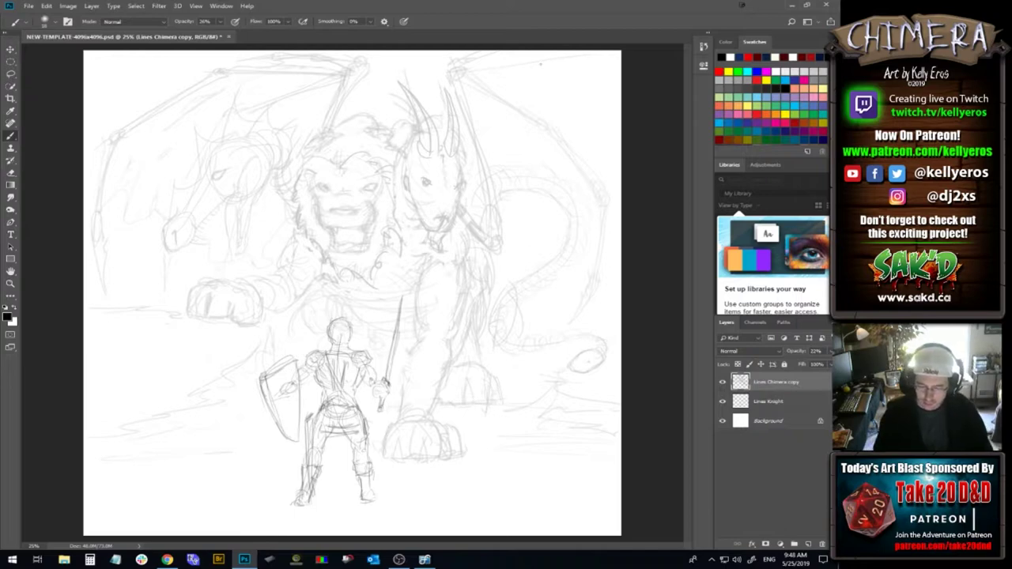
# Scale the Lines Chimera copy and Lines Knight layers together to about 92% and recentre them on the canvas
pyautogui.keyDown('ctrl'); pyautogui.click(796, 403); pyautogui.keyUp('ctrl')
pyautogui.hotkey('ctrl', 't')
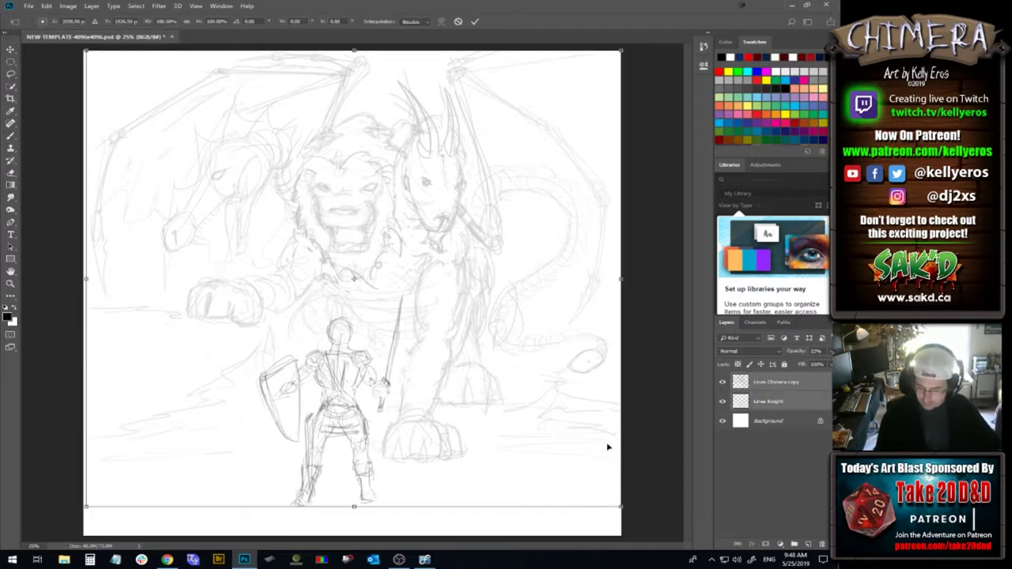
pyautogui.moveTo(625, 505); pyautogui.dragTo(576, 468)
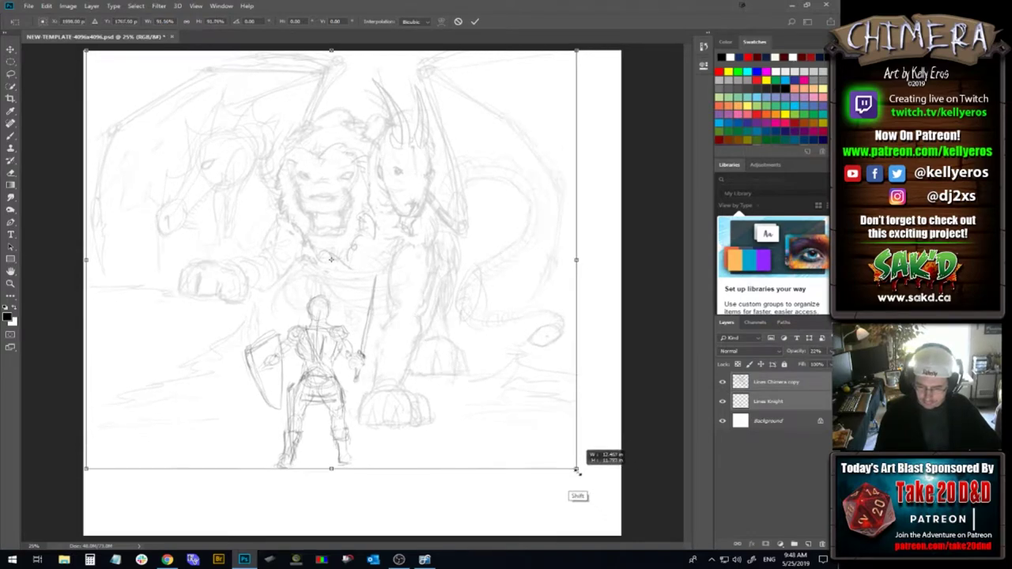
pyautogui.moveTo(526, 424)
pyautogui.mouseDown()
pyautogui.moveTo(551, 461)
pyautogui.moveTo(542, 458)
pyautogui.mouseUp()
pyautogui.press('Return')
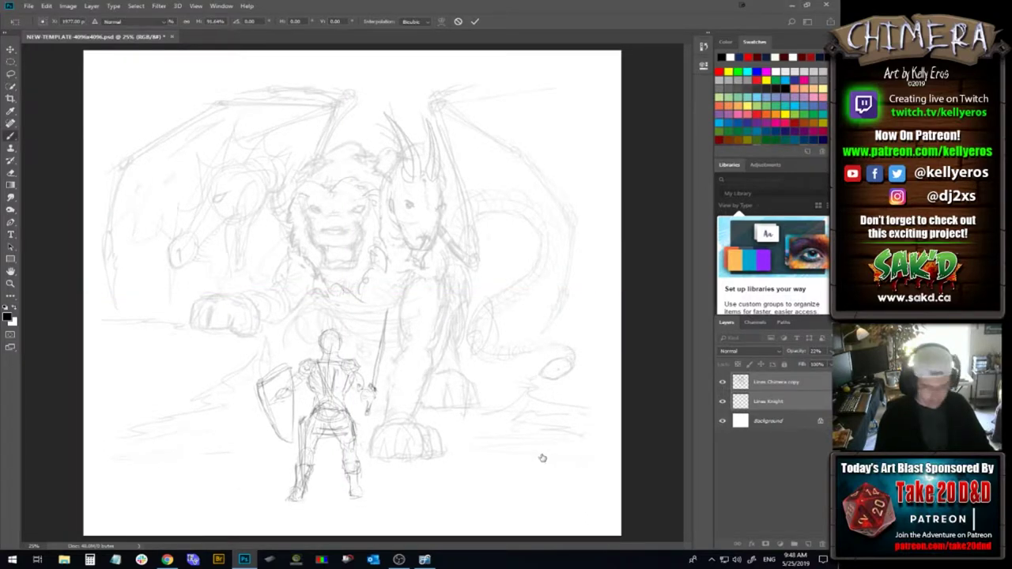
pyautogui.press('b')
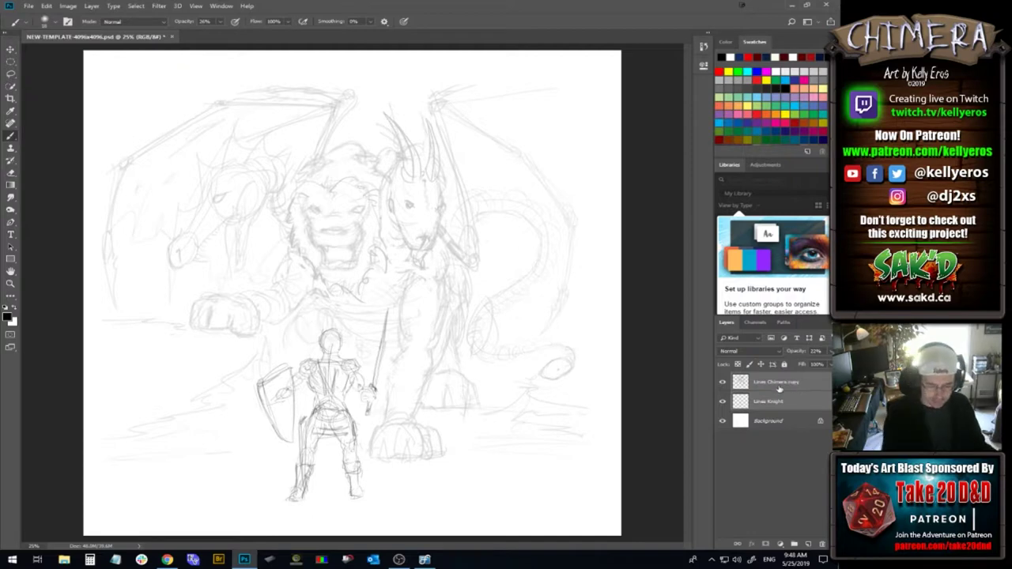
# On the Lines Chimera copy layer alone, extend the right-hand wing and sketch extra ground and sky lines
pyautogui.doubleClick(11, 283)
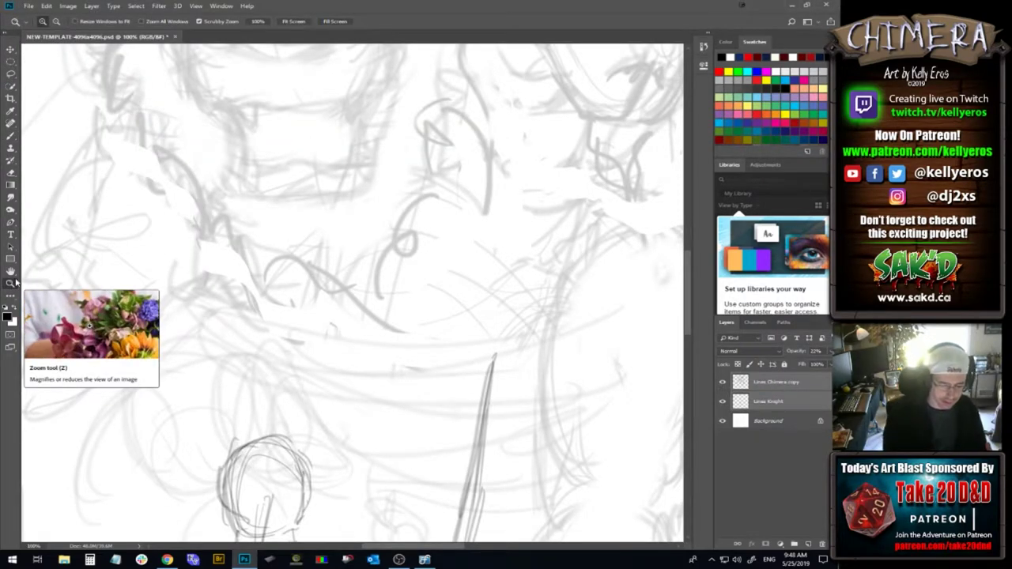
pyautogui.doubleClick(10, 270)
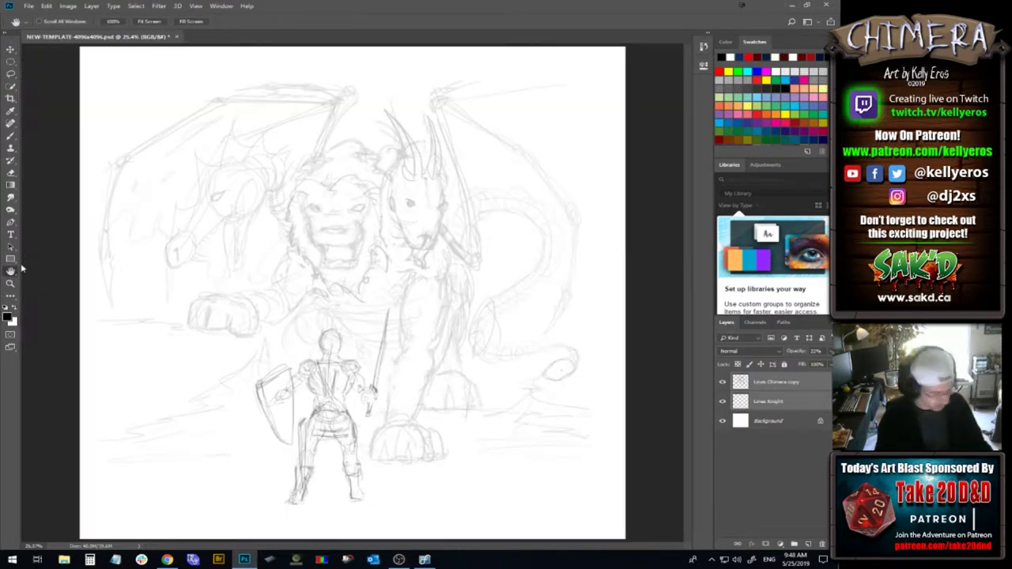
pyautogui.press('b')
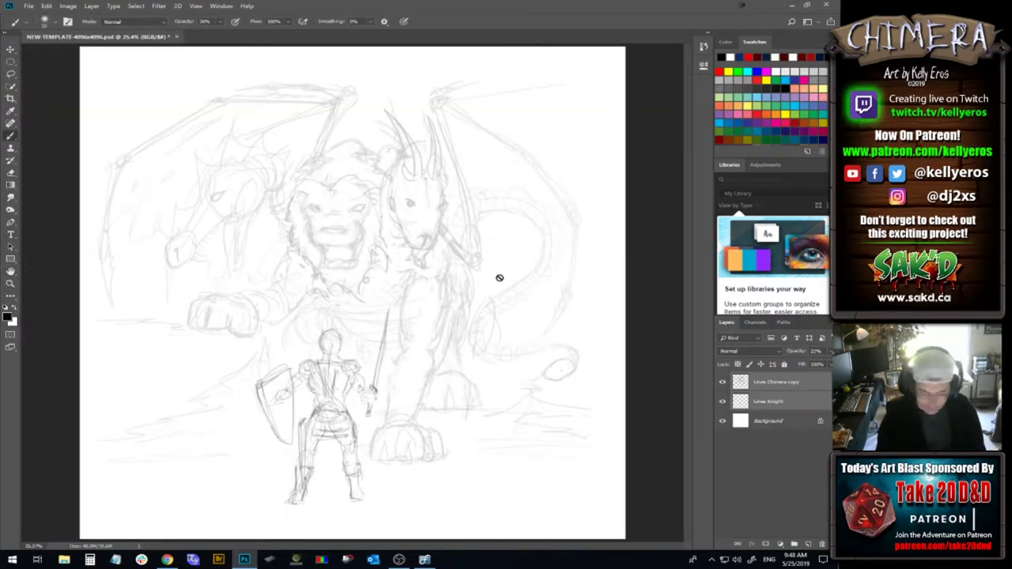
pyautogui.click(801, 388)
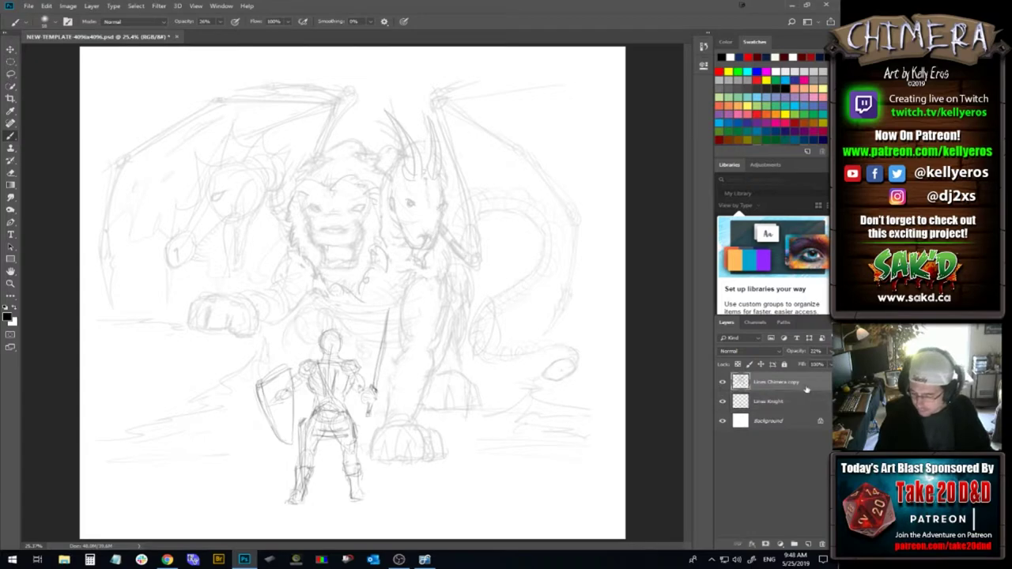
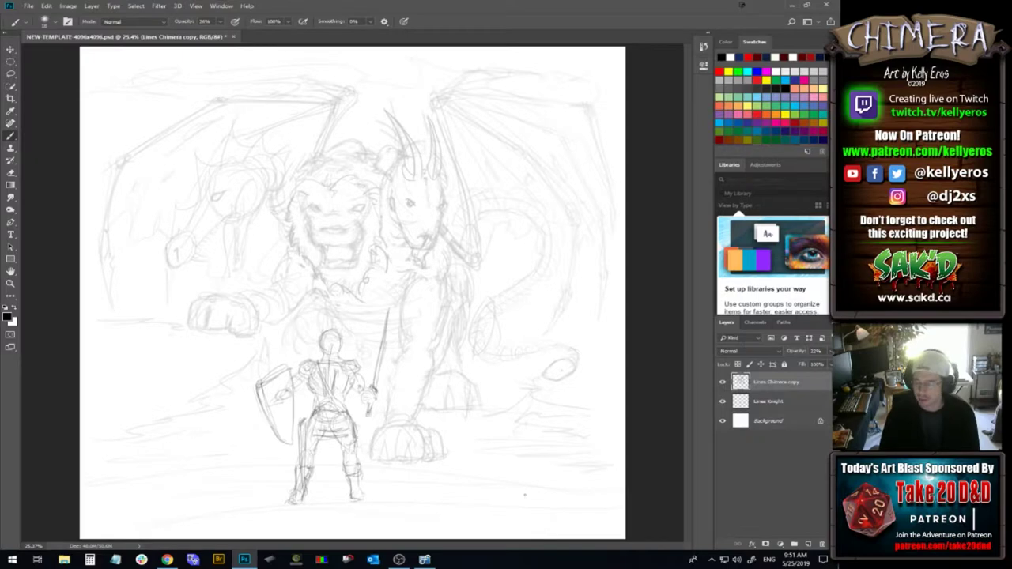
# Try shrinking both line layers to a small thumbnail in the canvas's lower-left corner, and undo the scaling
pyautogui.keyDown('ctrl'); pyautogui.click(805, 403); pyautogui.keyUp('ctrl')
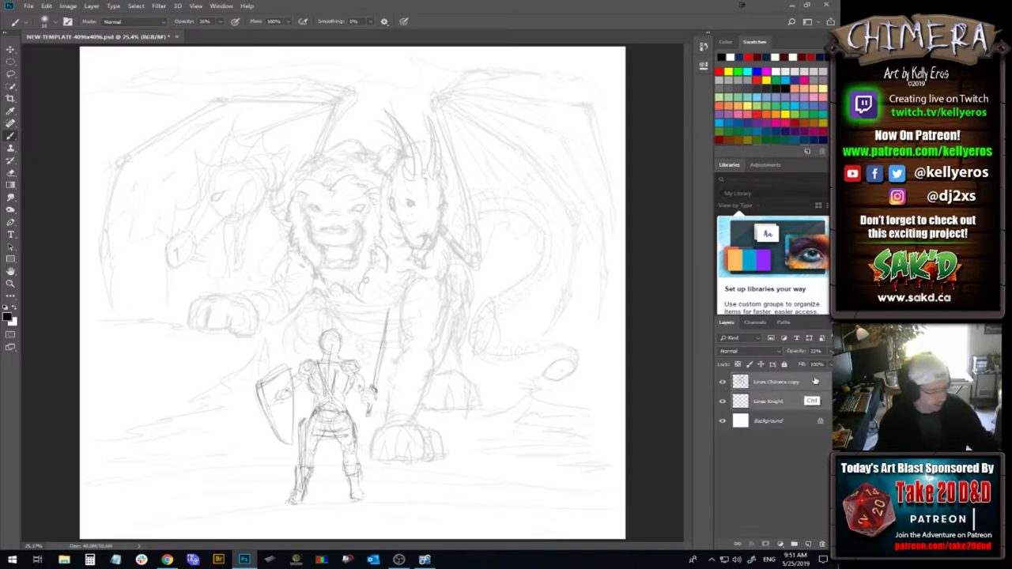
pyautogui.hotkey('ctrl', 't')
pyautogui.moveTo(624, 58)
pyautogui.mouseDown()
pyautogui.moveTo(580, 119)
pyautogui.moveTo(287, 417)
pyautogui.mouseUp()
pyautogui.press('Return')
pyautogui.press('b')
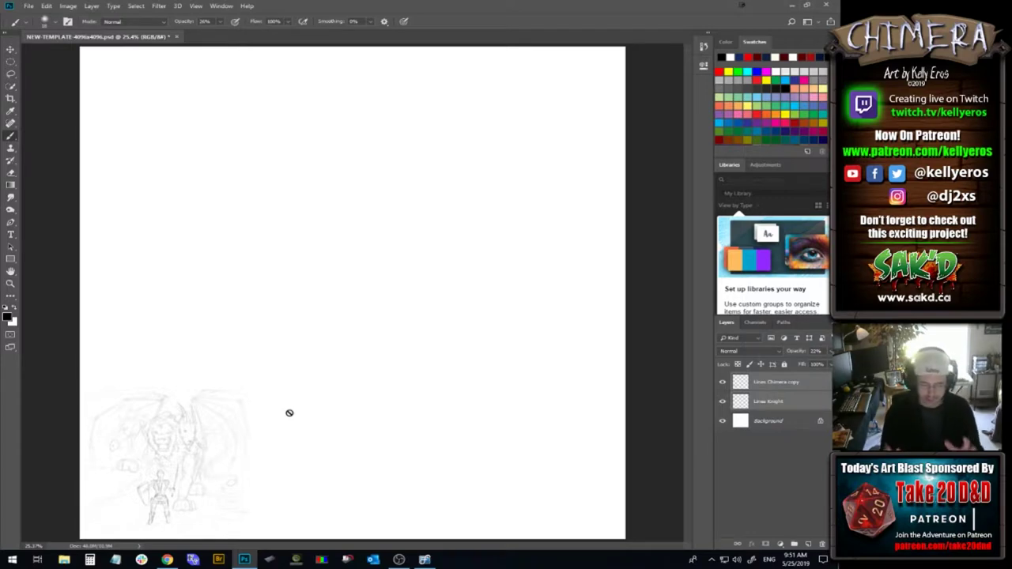
pyautogui.press('ctrl')
pyautogui.hotkey('ctrl', 'z')
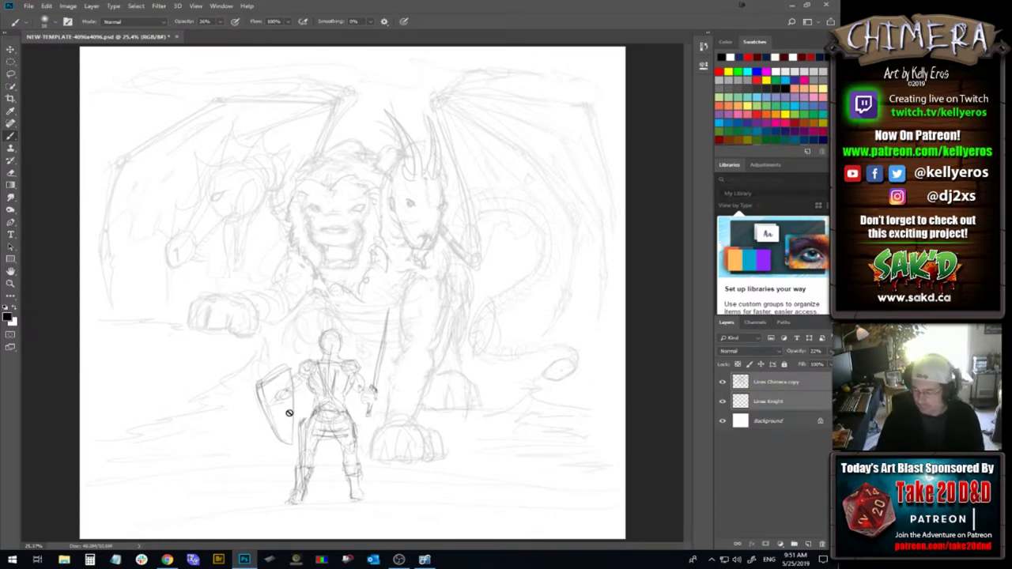
# Reduce the Lines Knight layer's opacity to 64%
pyautogui.click(807, 385)
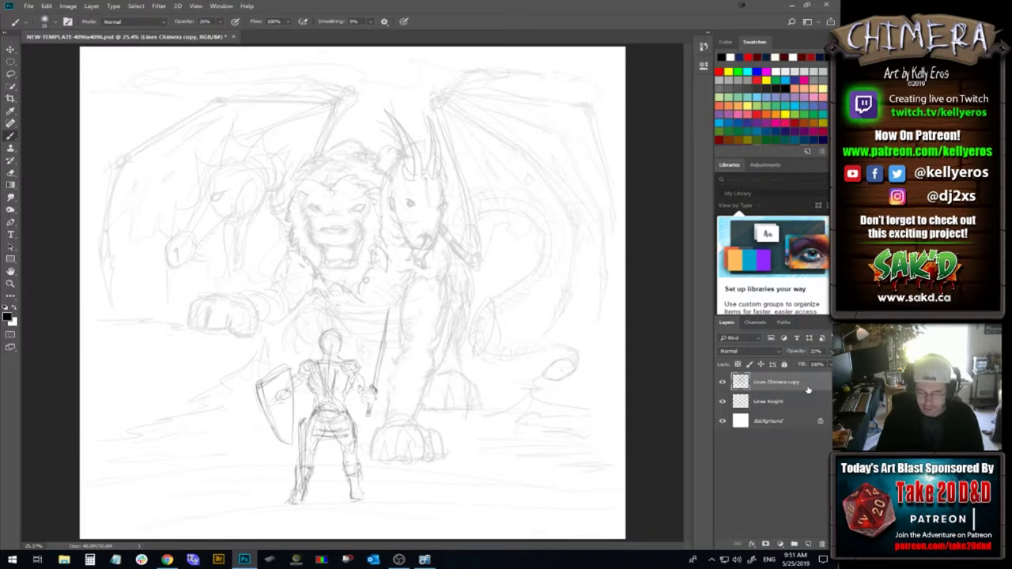
pyautogui.click(805, 401)
pyautogui.click(826, 352)
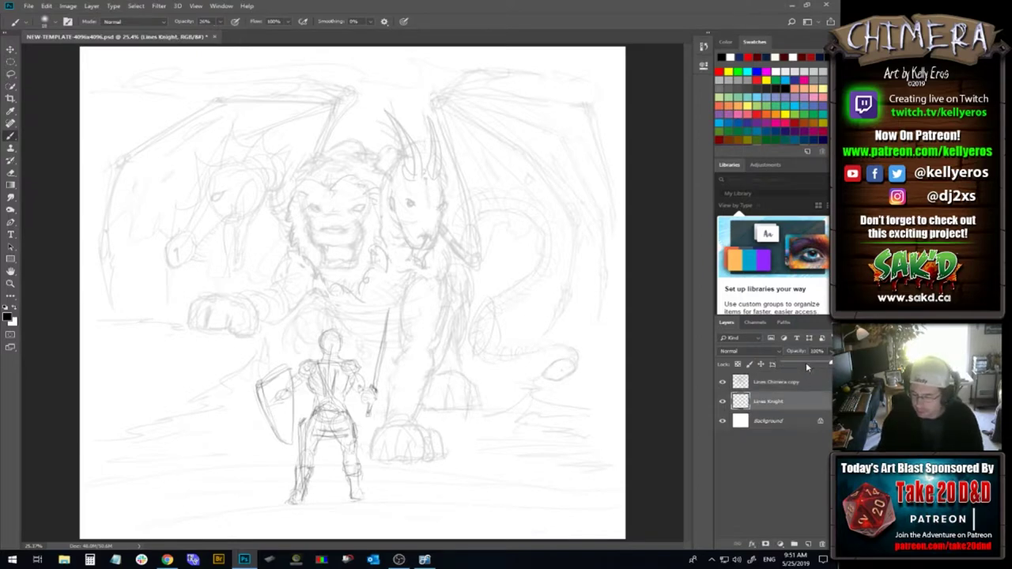
pyautogui.click(806, 367)
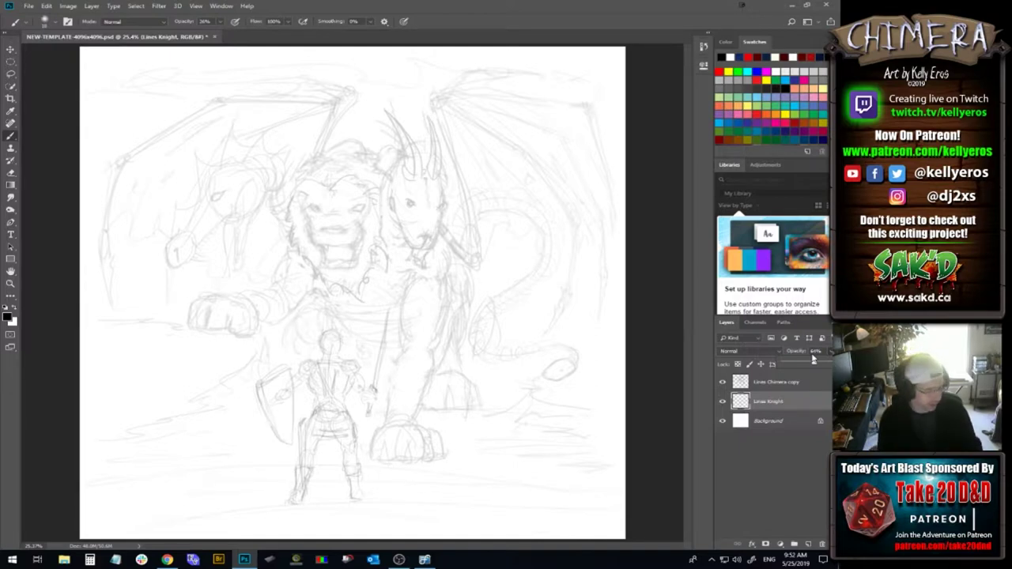
pyautogui.click(813, 358)
# Try a short brush stroke beside the knight's sword on the Lines Knight layer, and undo it
pyautogui.click(405, 363)
pyautogui.moveTo(396, 364); pyautogui.dragTo(390, 384)
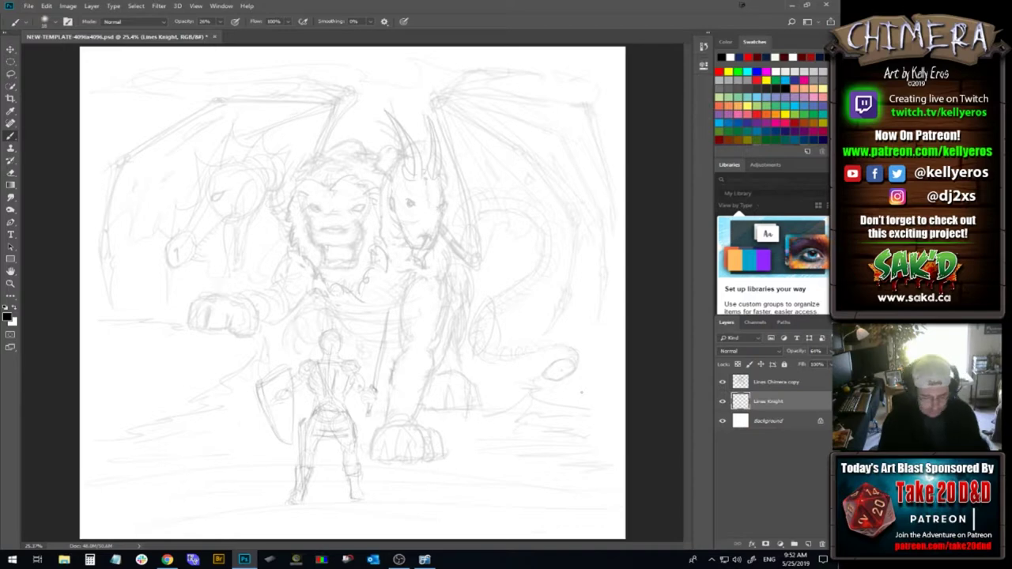
pyautogui.hotkey('ctrl', 'z')
pyautogui.hotkey('ctrl', 'z')
pyautogui.hotkey('ctrl', 'shift', 'z')
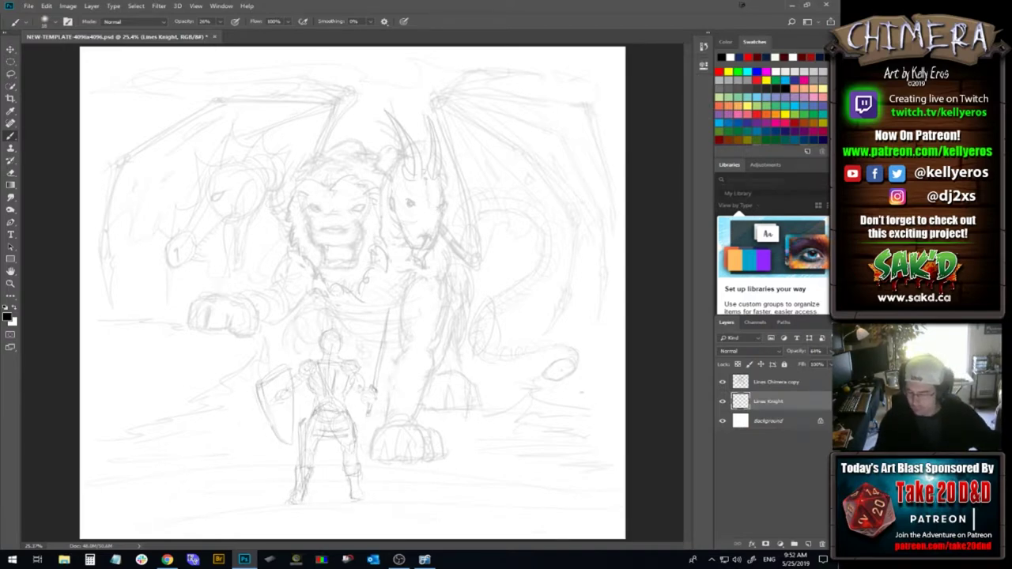
# Rename the Lines Chimera copy layer as Lines Chimera
pyautogui.click(786, 384)
pyautogui.doubleClick(790, 382)
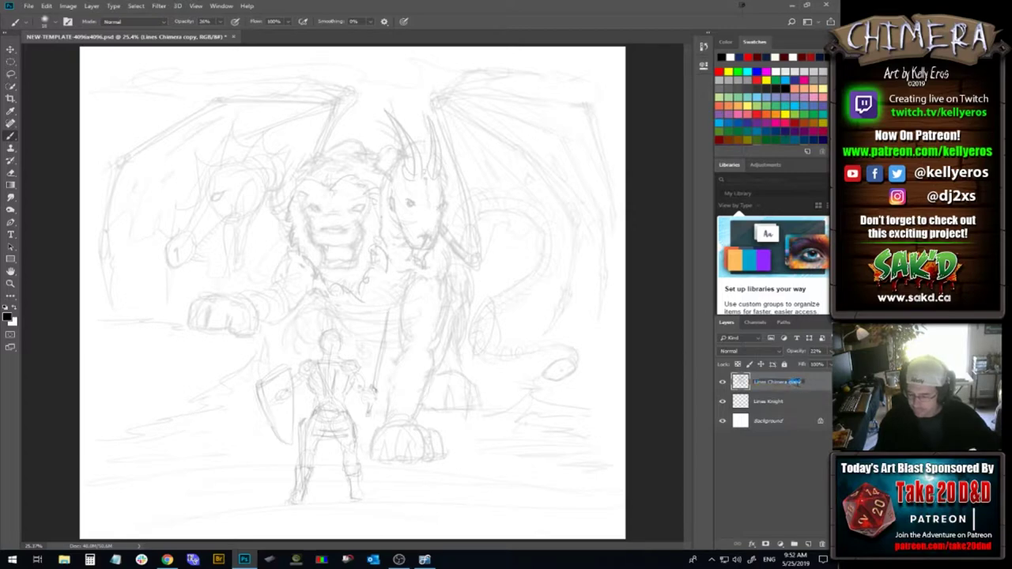
pyautogui.doubleClick(797, 383)
pyautogui.press('BackSpace')
pyautogui.press('Return')
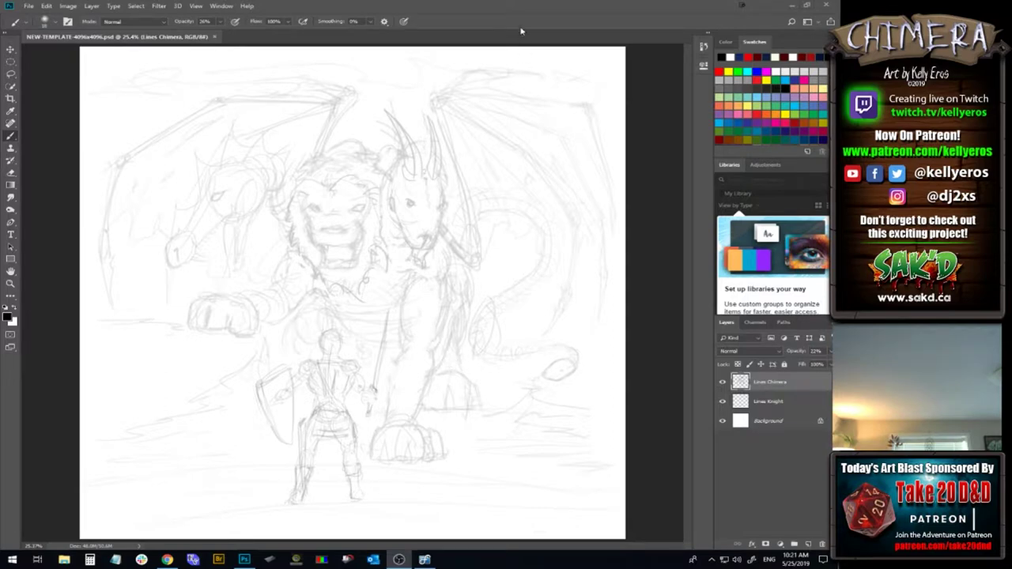
# Lasso the dragon head on the Lines Chimera layer, cut it out and paste it onto a new layer
pyautogui.click(743, 5)
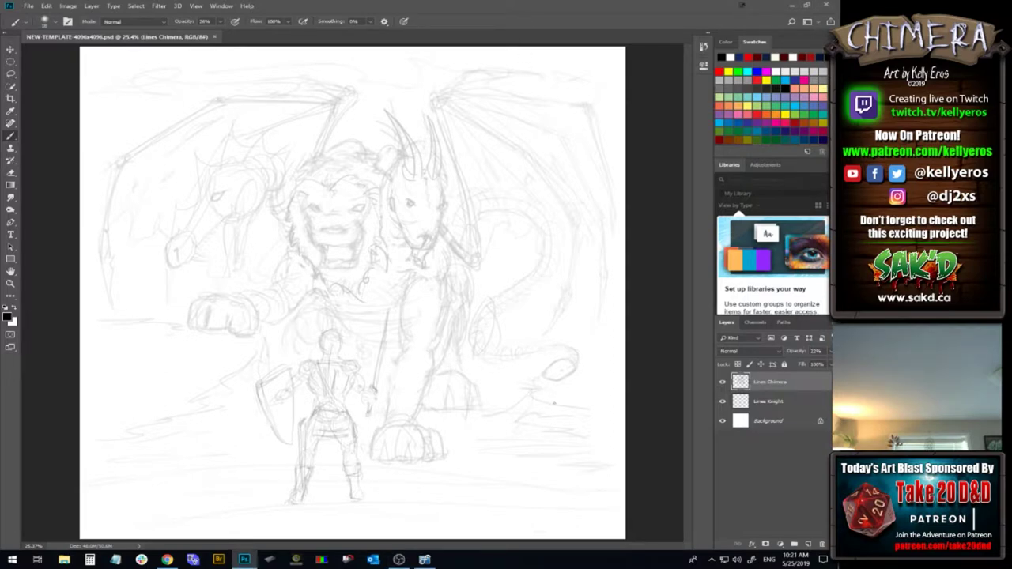
pyautogui.press('l')
pyautogui.moveTo(287, 193)
pyautogui.mouseDown()
pyautogui.moveTo(291, 234)
pyautogui.moveTo(296, 142)
pyautogui.moveTo(243, 142)
pyautogui.moveTo(231, 118)
pyautogui.moveTo(223, 157)
pyautogui.moveTo(210, 167)
pyautogui.moveTo(194, 154)
pyautogui.moveTo(189, 207)
pyautogui.moveTo(178, 202)
pyautogui.moveTo(171, 216)
pyautogui.moveTo(165, 254)
pyautogui.moveTo(175, 270)
pyautogui.moveTo(194, 269)
pyautogui.moveTo(223, 231)
pyautogui.moveTo(229, 283)
pyautogui.moveTo(231, 241)
pyautogui.moveTo(235, 275)
pyautogui.moveTo(250, 264)
pyautogui.moveTo(261, 223)
pyautogui.moveTo(286, 241)
pyautogui.mouseUp()
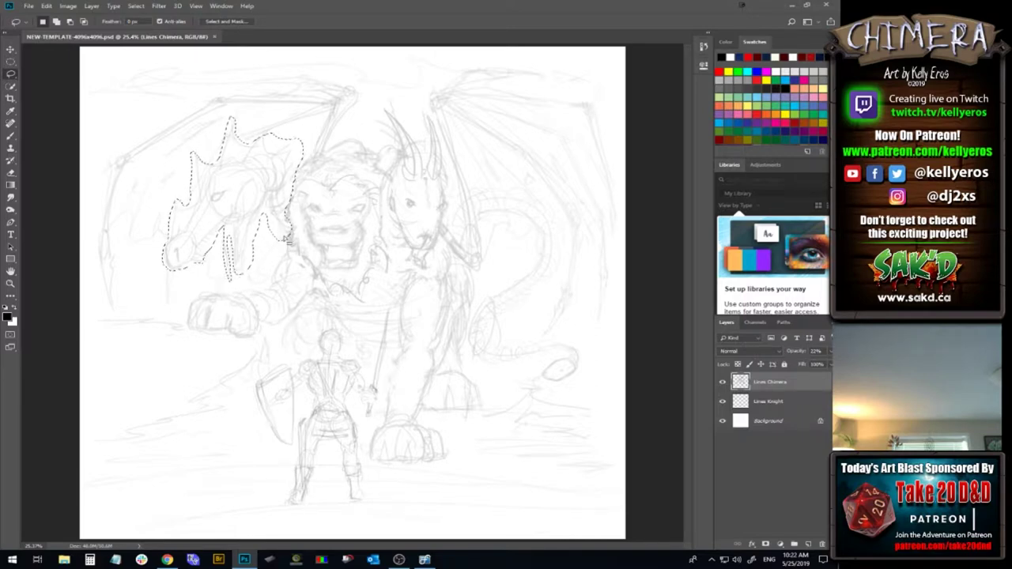
pyautogui.hotkey('ctrl', 'x')
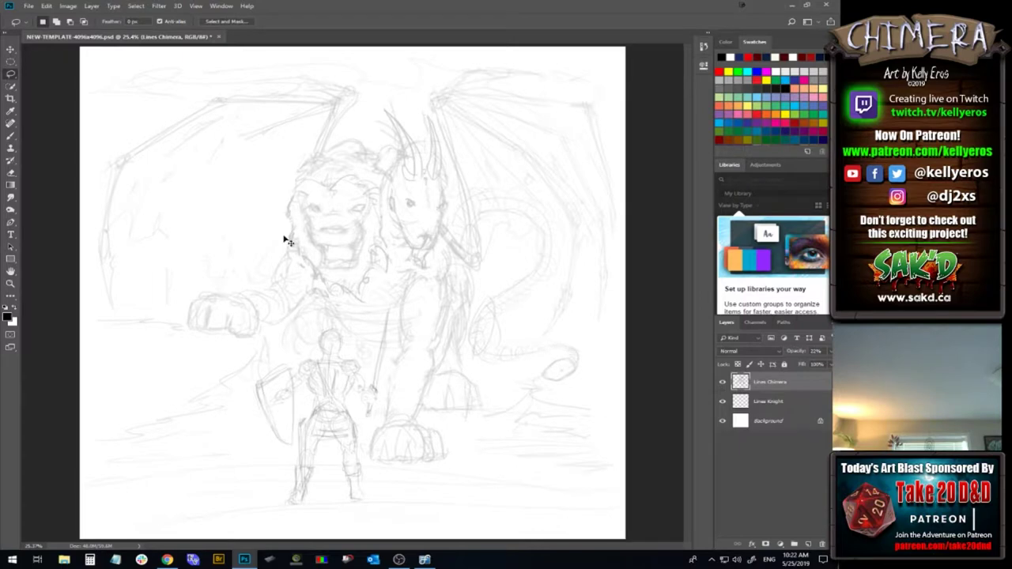
pyautogui.hotkey('ctrl', 'v')
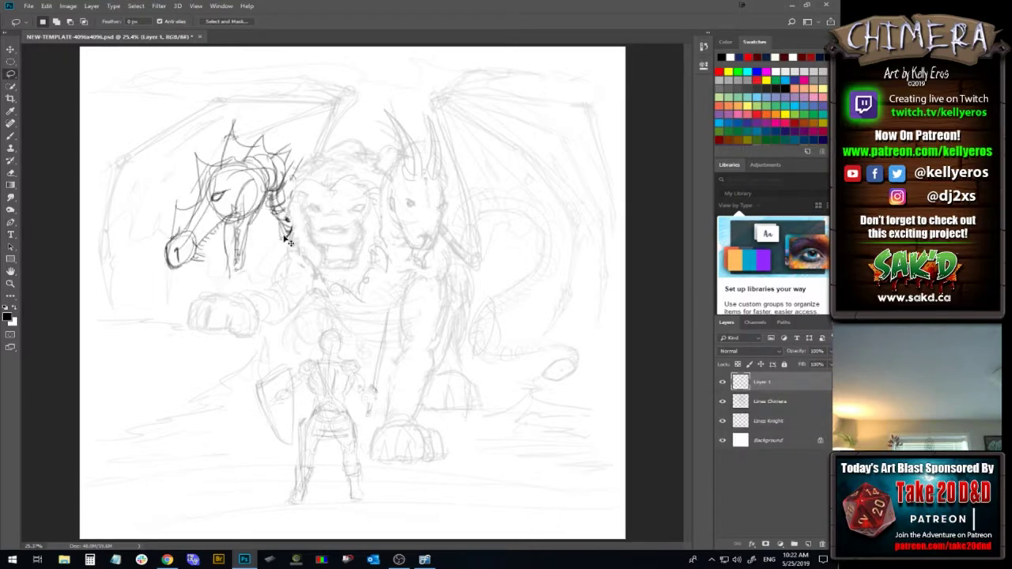
# Scale the pasted dragon head down to about 90.5%, keeping it close beside the lion's mane
pyautogui.hotkey('ctrl', 't')
pyautogui.moveTo(163, 280); pyautogui.dragTo(180, 265)
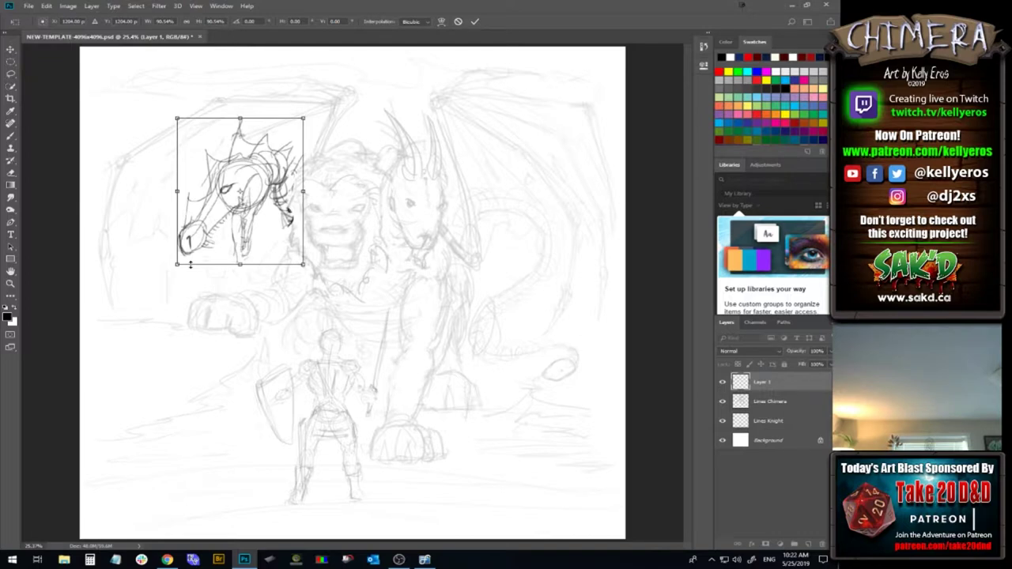
pyautogui.press('Return')
pyautogui.press('l')
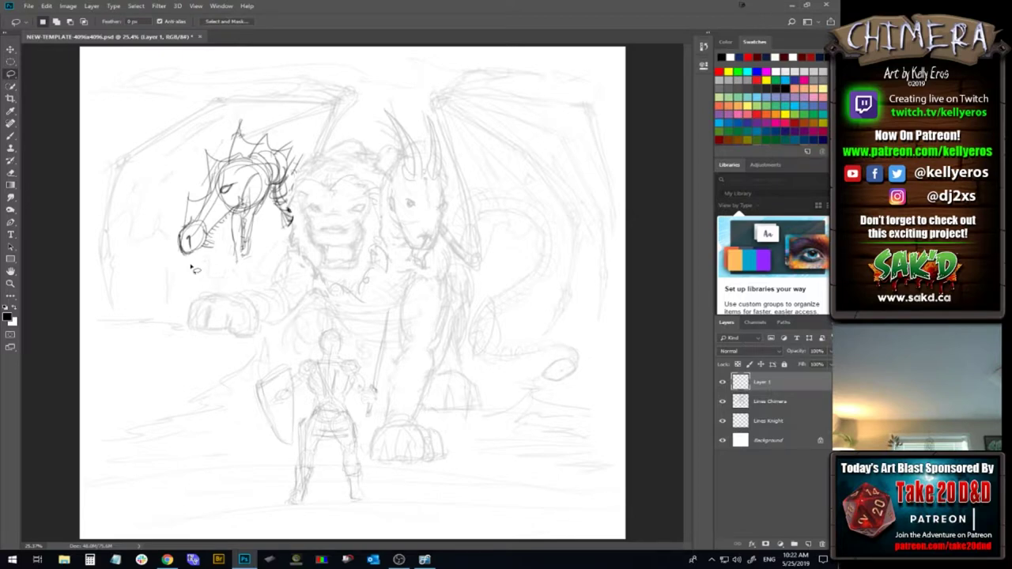
# Raise the Lines Chimera layer to full opacity
pyautogui.click(802, 403)
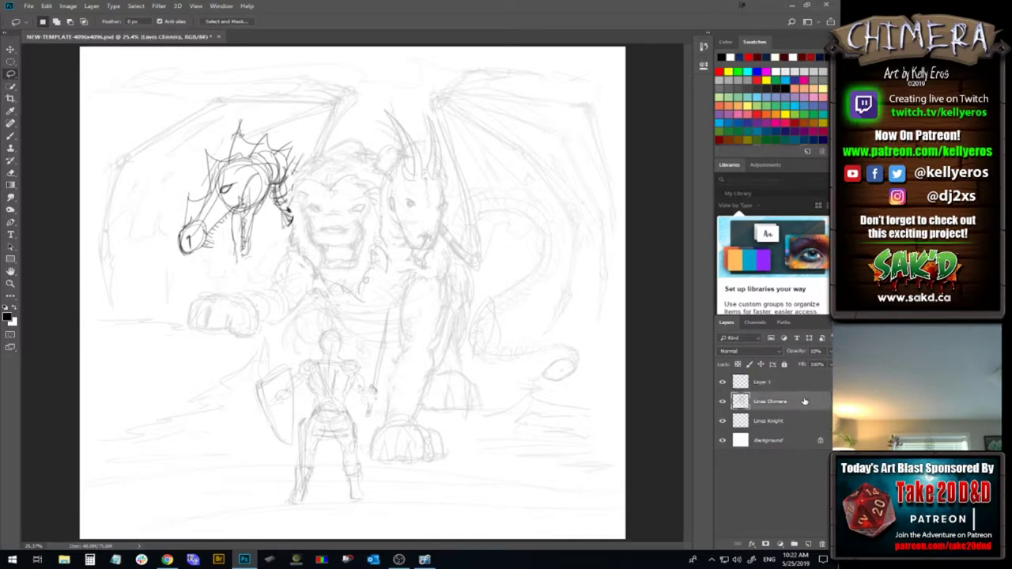
pyautogui.click(829, 351)
pyautogui.moveTo(807, 362); pyautogui.dragTo(832, 363)
# Merge the pasted dragon head layer with Lines Chimera and lower the merged layer's opacity to 27%
pyautogui.keyDown('shift'); pyautogui.click(800, 386); pyautogui.keyUp('shift')
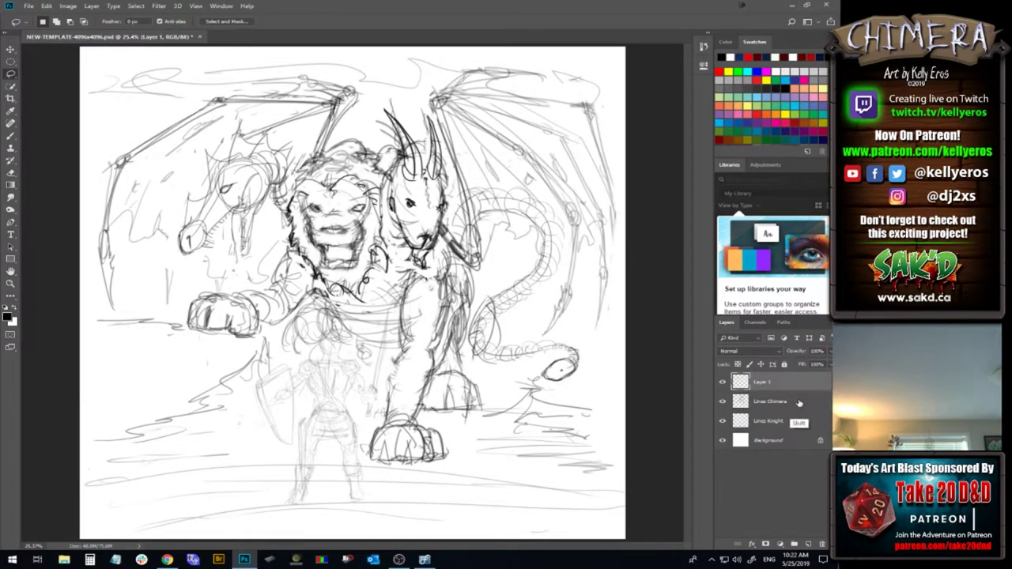
pyautogui.rightClick(795, 401)
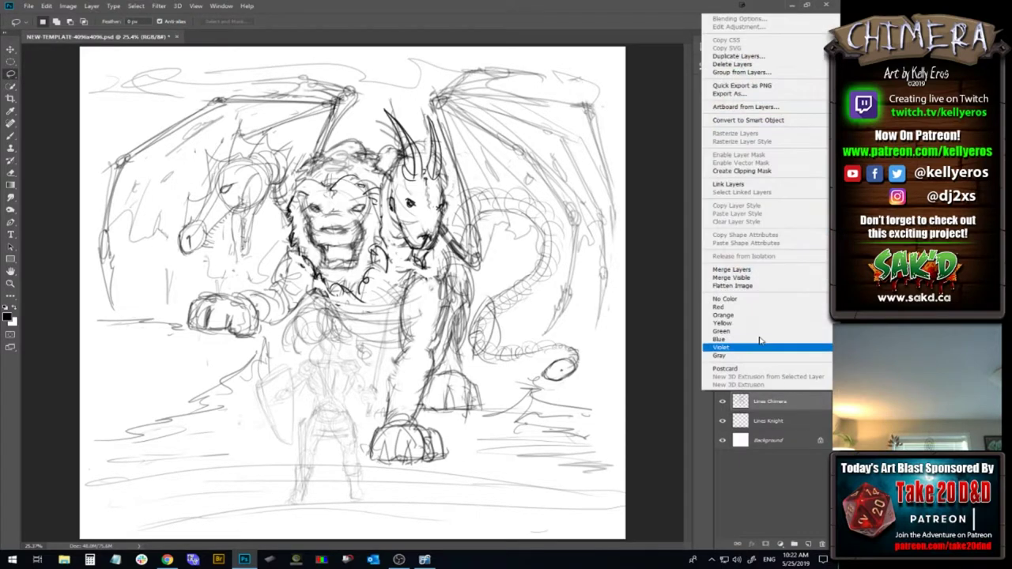
pyautogui.click(736, 269)
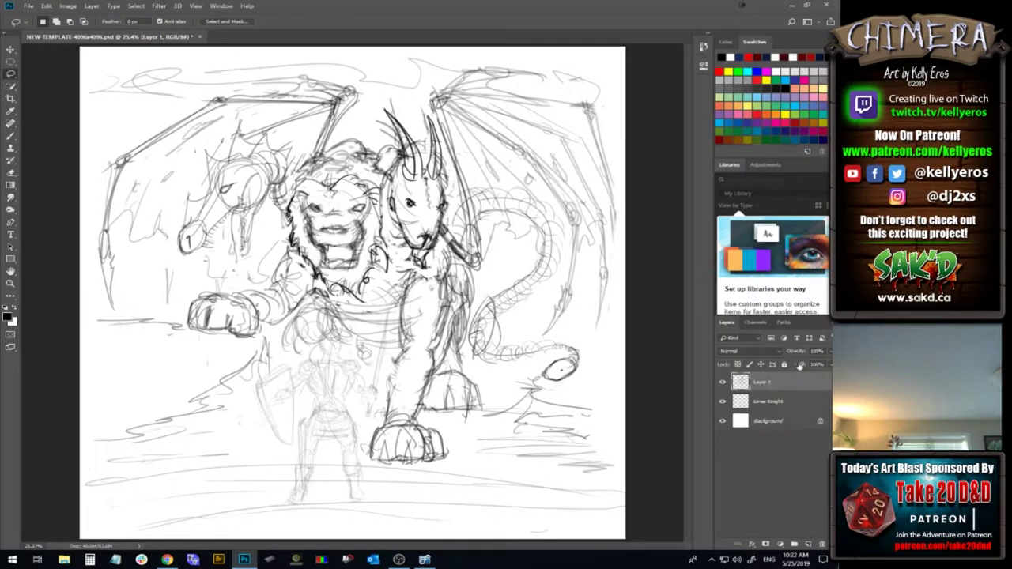
pyautogui.click(795, 364)
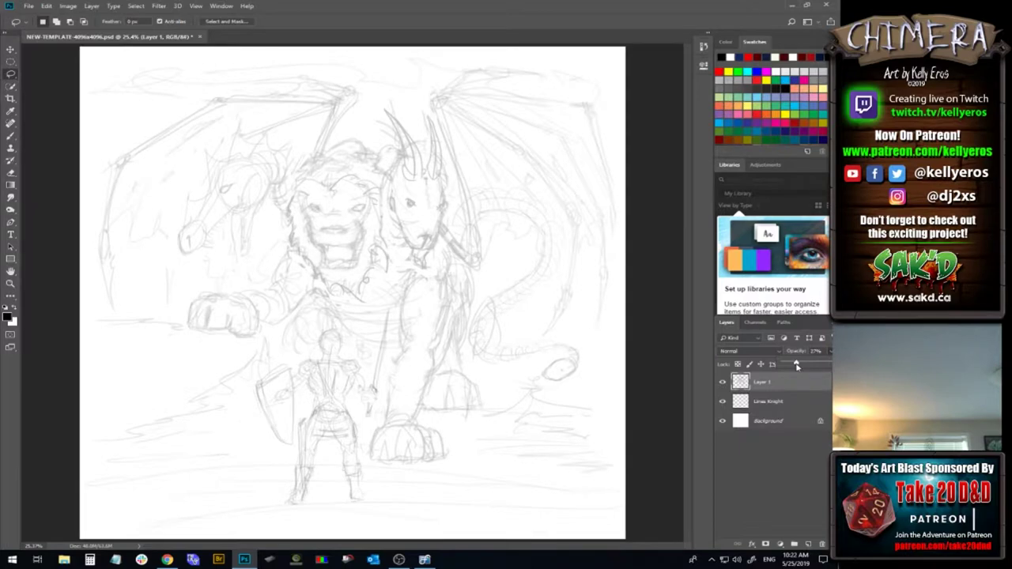
# Lower the merged chimera sketch layer's opacity to 17% and add a new layer above it
pyautogui.moveTo(795, 365); pyautogui.dragTo(788, 364)
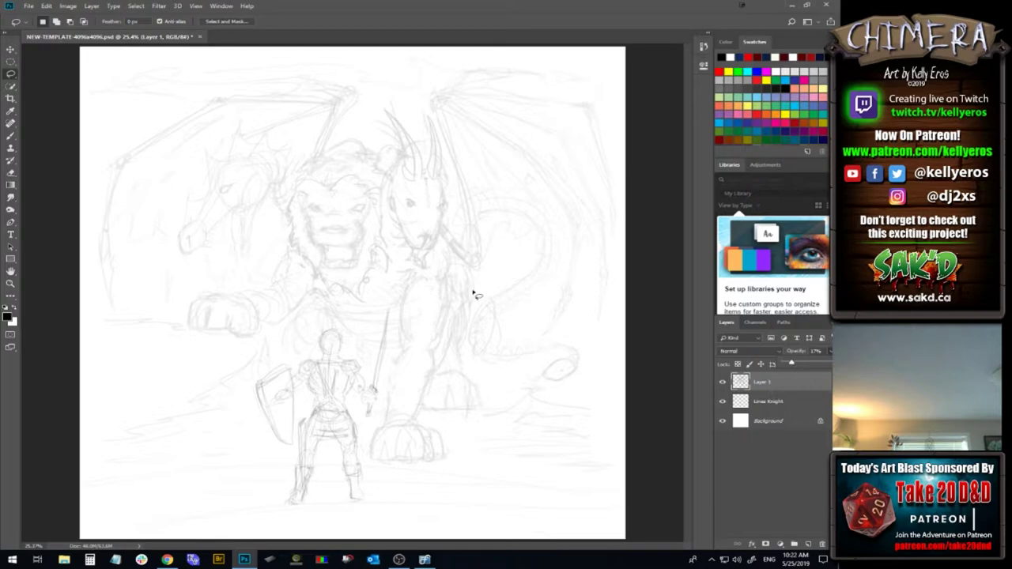
pyautogui.click(807, 544)
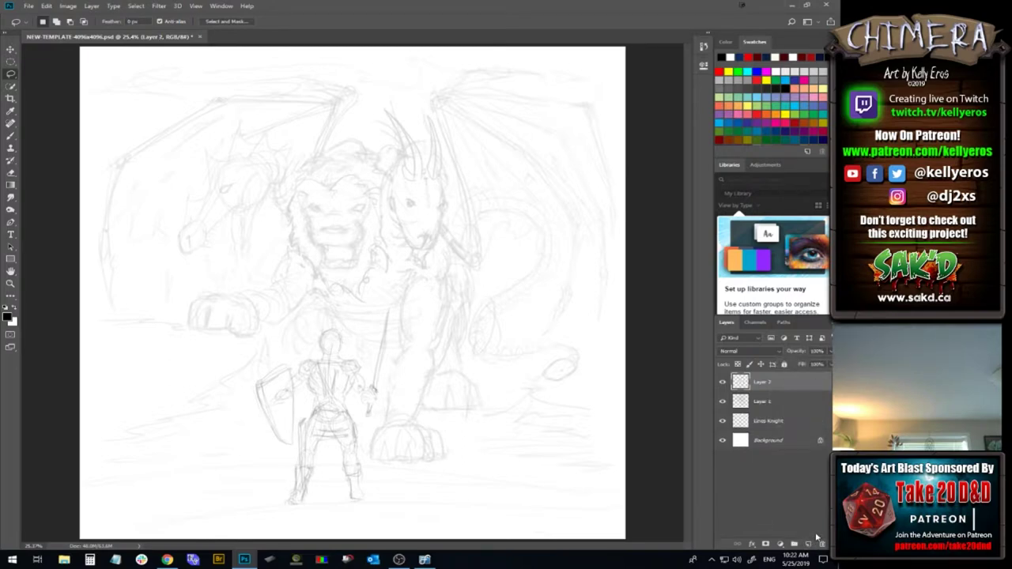
# Rename the faded chimera sketch layer as Chimera Lines
pyautogui.doubleClick(760, 403)
pyautogui.write('Chimera')
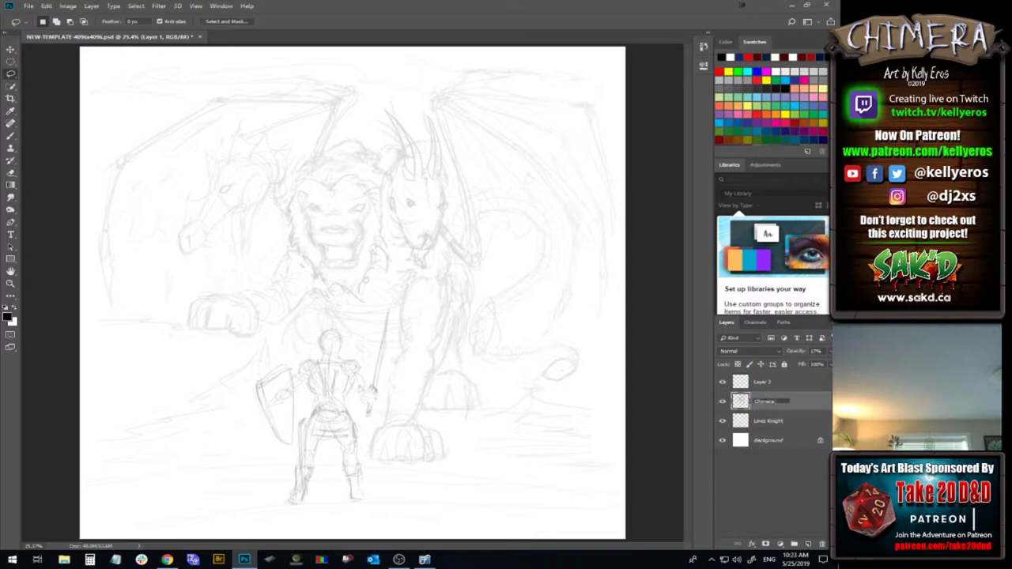
pyautogui.write(' Lines')
pyautogui.press('Return')
# Undo a brush test stroke on the new layer and fade the Chimera Lines layer to about 12% opacity
pyautogui.click(789, 385)
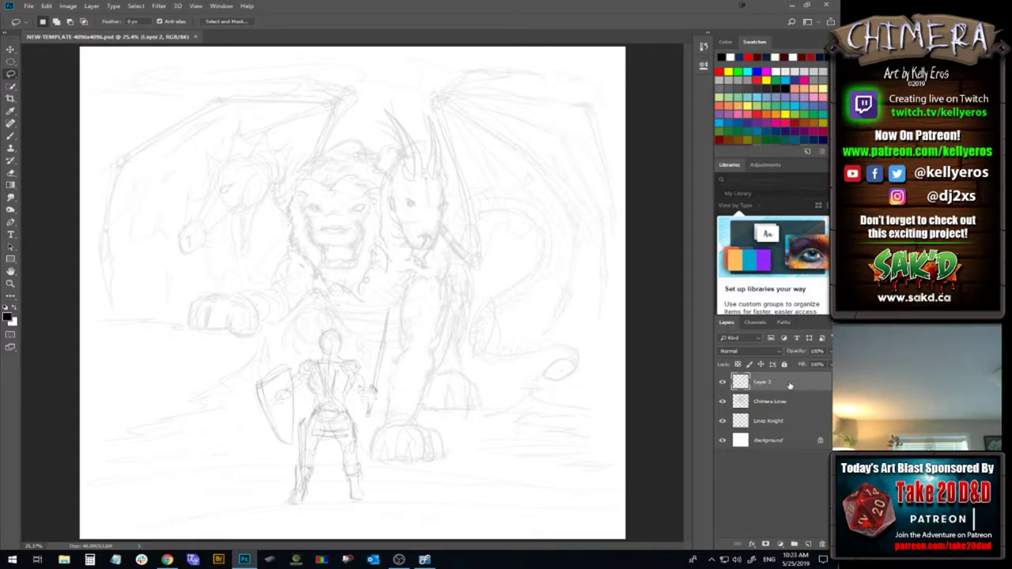
pyautogui.press('b')
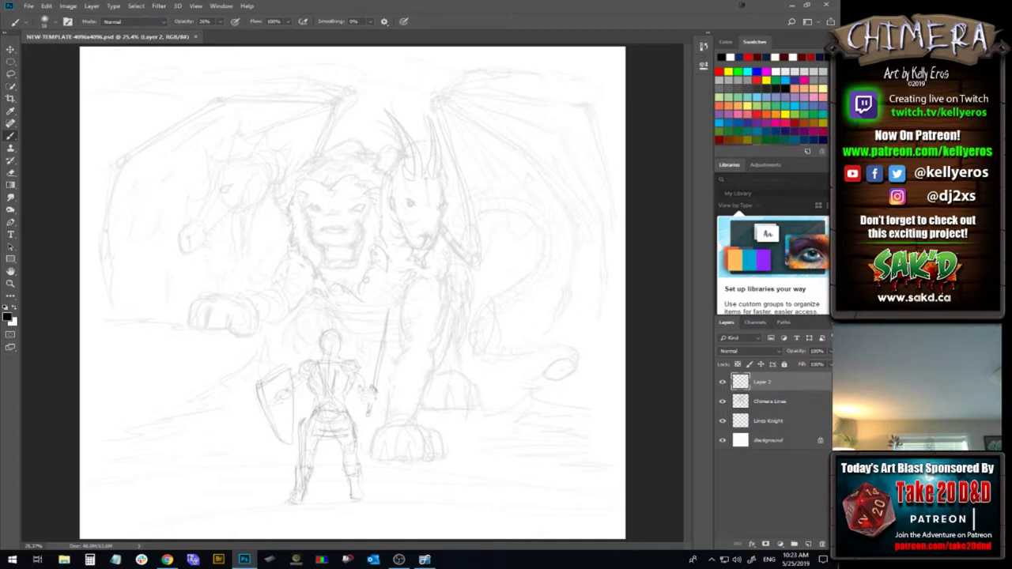
pyautogui.moveTo(291, 196); pyautogui.dragTo(286, 215)
pyautogui.hotkey('ctrl', 'z')
pyautogui.click(803, 403)
pyautogui.click(828, 352)
pyautogui.moveTo(808, 364); pyautogui.dragTo(792, 363)
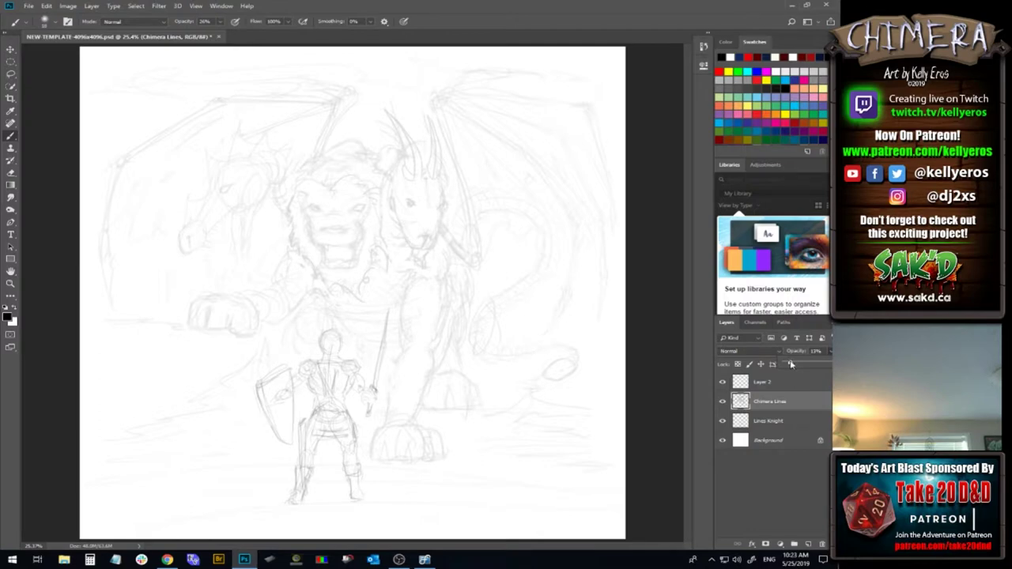
# Brush cleaner lines for the raised paw's outer claws and the standing foreleg's inner edge on Layer 2
pyautogui.click(800, 387)
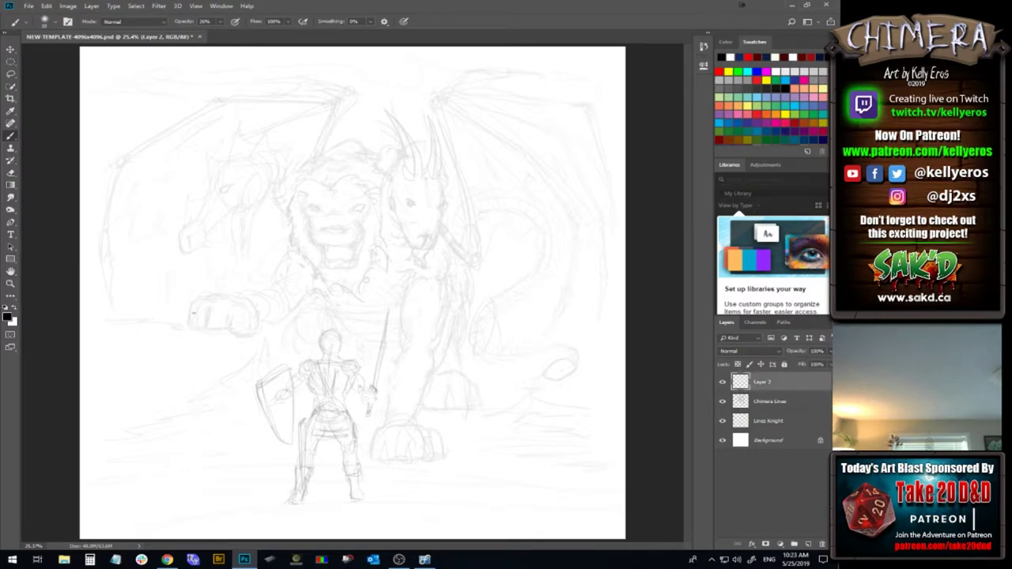
pyautogui.moveTo(192, 306); pyautogui.dragTo(190, 327)
pyautogui.moveTo(207, 311); pyautogui.dragTo(202, 331)
pyautogui.moveTo(191, 303); pyautogui.dragTo(185, 318)
pyautogui.moveTo(185, 315); pyautogui.dragTo(193, 299)
pyautogui.moveTo(408, 287); pyautogui.dragTo(400, 335)
# Draw the curved mane tufts hanging below the lion's jaw, undoing stray strokes
pyautogui.moveTo(307, 258)
pyautogui.mouseDown()
pyautogui.moveTo(315, 291)
pyautogui.moveTo(344, 301)
pyautogui.mouseUp()
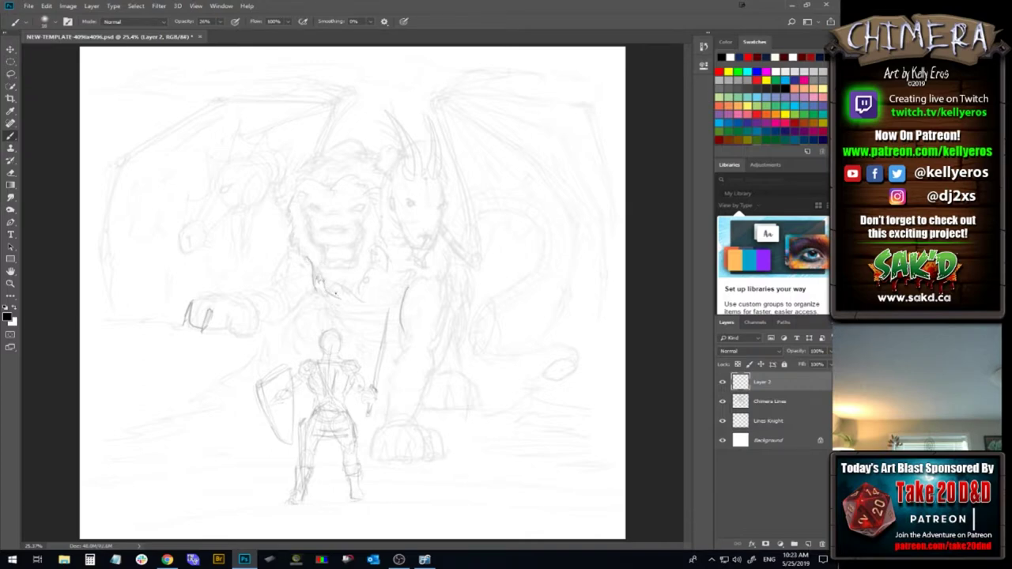
pyautogui.hotkey('ctrl', 'z')
pyautogui.moveTo(323, 287); pyautogui.dragTo(345, 309)
pyautogui.moveTo(345, 293); pyautogui.dragTo(351, 306)
pyautogui.moveTo(354, 298); pyautogui.dragTo(373, 304)
pyautogui.moveTo(360, 298); pyautogui.dragTo(364, 285)
pyautogui.moveTo(349, 287); pyautogui.dragTo(367, 303)
pyautogui.hotkey('ctrl', 'z')
# Draw the lion's upper lip, open mouth and teeth over the faded sketch
pyautogui.click(312, 227)
pyautogui.moveTo(312, 243); pyautogui.dragTo(323, 246)
pyautogui.moveTo(327, 244); pyautogui.dragTo(354, 246)
pyautogui.moveTo(324, 245); pyautogui.dragTo(353, 247)
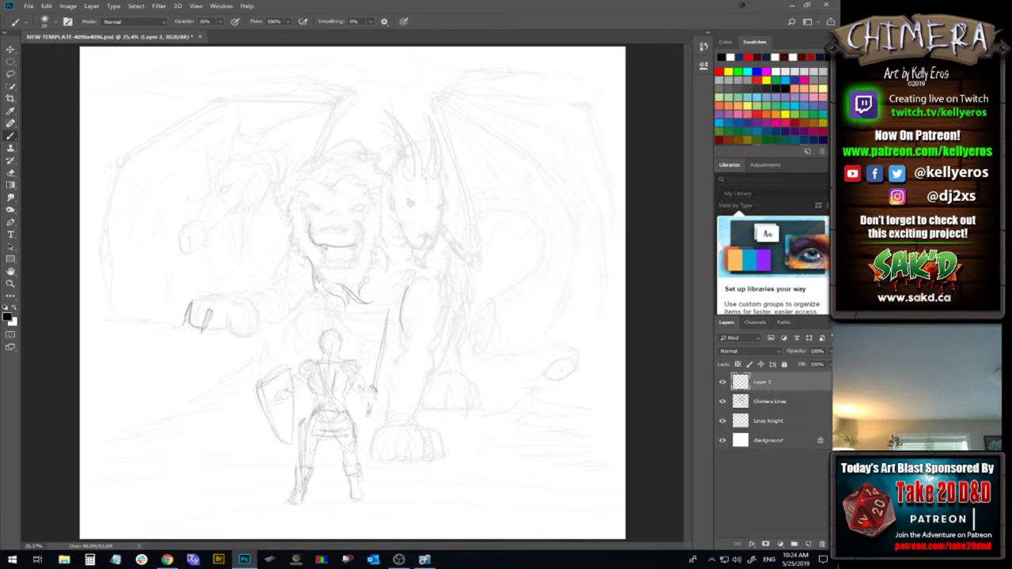
pyautogui.moveTo(324, 249); pyautogui.dragTo(332, 253)
pyautogui.moveTo(341, 247); pyautogui.dragTo(346, 255)
pyautogui.moveTo(322, 253); pyautogui.dragTo(321, 264)
pyautogui.moveTo(351, 249); pyautogui.dragTo(355, 256)
# Draw the lion's nose and both eyes, and start the mane edge on the dragon's side of its face
pyautogui.moveTo(321, 229)
pyautogui.mouseDown()
pyautogui.moveTo(346, 229)
pyautogui.moveTo(329, 231)
pyautogui.mouseUp()
pyautogui.hotkey('ctrl', 'z')
pyautogui.moveTo(324, 231); pyautogui.dragTo(352, 232)
pyautogui.moveTo(311, 211); pyautogui.dragTo(321, 210)
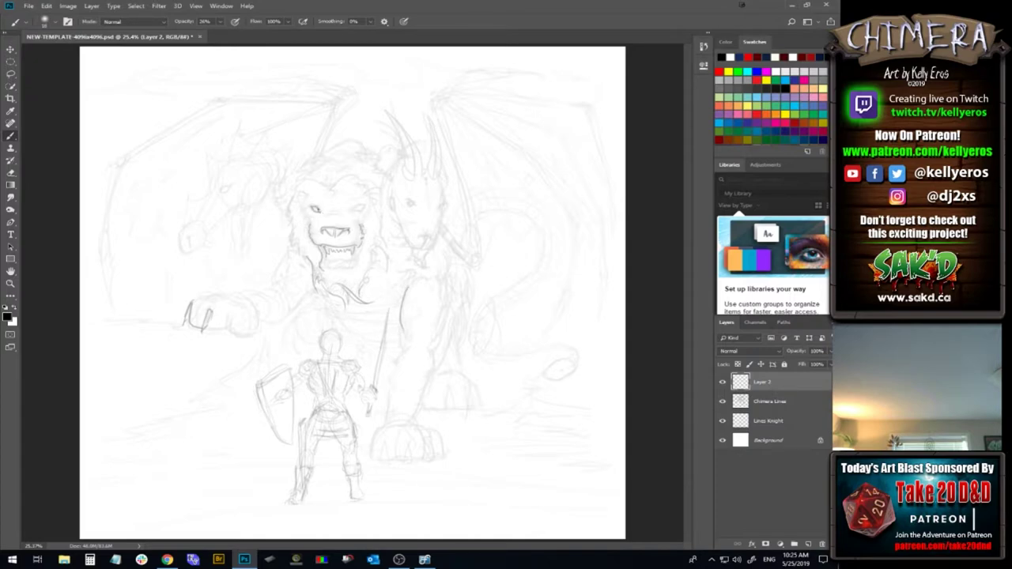
pyautogui.moveTo(353, 209)
pyautogui.mouseDown()
pyautogui.moveTo(364, 136)
pyautogui.moveTo(338, 214)
pyautogui.mouseUp()
pyautogui.moveTo(293, 199); pyautogui.dragTo(293, 225)
pyautogui.click(399, 559)
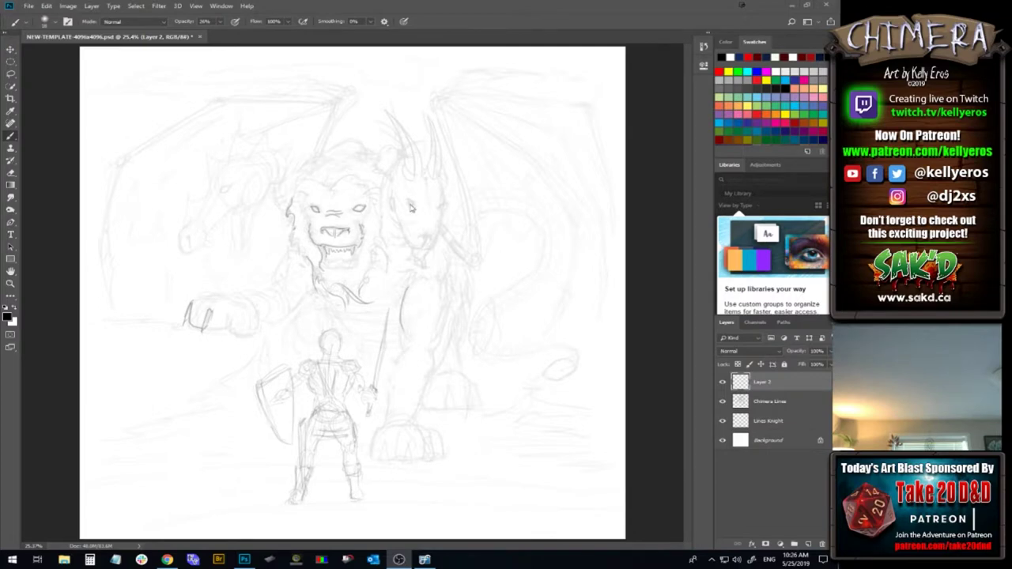
pyautogui.click(496, 17)
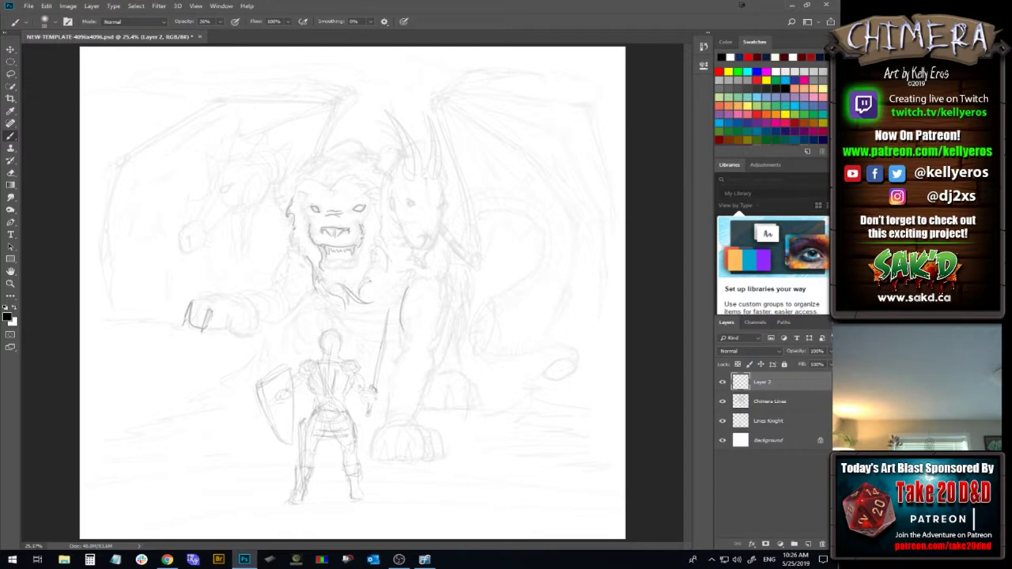
# Draw the lion's chin, forehead tufts and the mane locks framing both sides of its face
pyautogui.moveTo(384, 268); pyautogui.dragTo(376, 294)
pyautogui.moveTo(343, 271)
pyautogui.mouseDown()
pyautogui.moveTo(352, 275)
pyautogui.moveTo(362, 262)
pyautogui.mouseUp()
pyautogui.moveTo(332, 190); pyautogui.dragTo(357, 181)
pyautogui.moveTo(346, 185); pyautogui.dragTo(358, 175)
pyautogui.moveTo(295, 222); pyautogui.dragTo(295, 261)
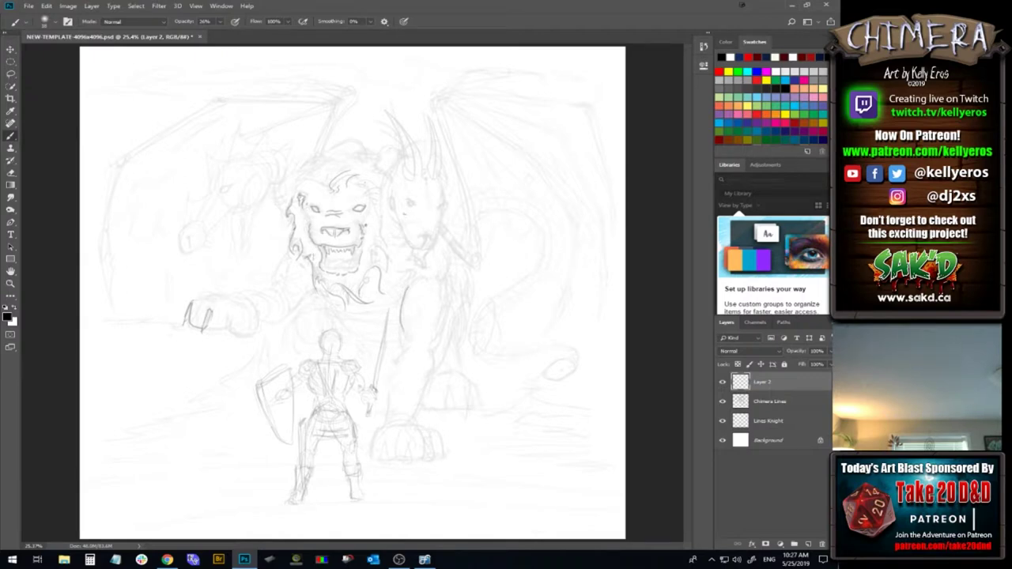
# Reduce the Eraser size, and draw the raised foreleg's upper contour and the shoulder line beside the mane
pyautogui.press('e')
pyautogui.press('[')
pyautogui.press('[')
pyautogui.press('[')
pyautogui.press('[')
pyautogui.moveTo(258, 291); pyautogui.dragTo(291, 302)
pyautogui.moveTo(273, 281); pyautogui.dragTo(283, 262)
# Draw pointed mane tufts between the lion and dragon heads, undoing unwanted strokes
pyautogui.moveTo(287, 174); pyautogui.dragTo(276, 184)
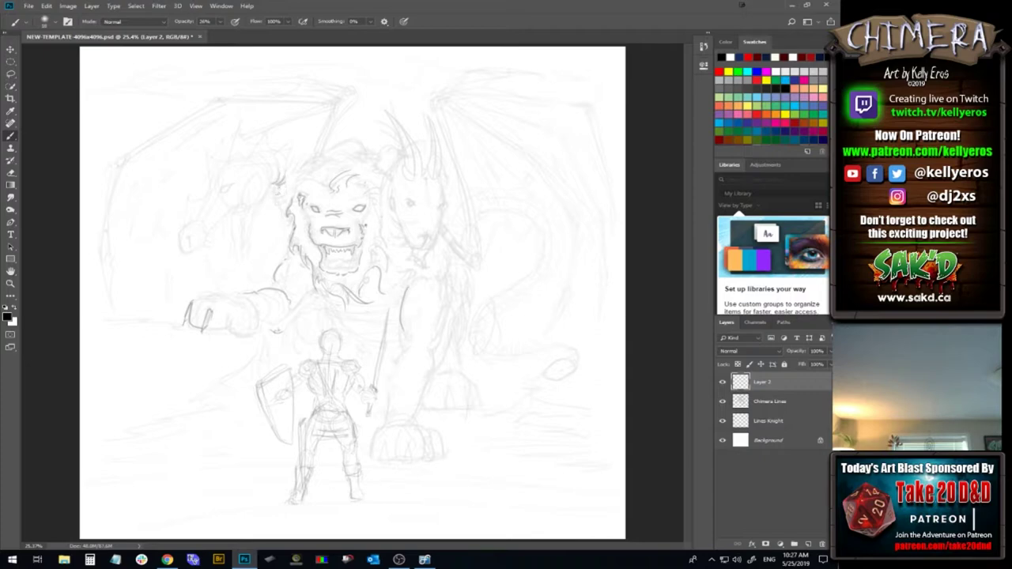
pyautogui.moveTo(288, 187)
pyautogui.mouseDown()
pyautogui.moveTo(276, 193)
pyautogui.moveTo(282, 209)
pyautogui.moveTo(275, 201)
pyautogui.mouseUp()
pyautogui.moveTo(292, 210); pyautogui.dragTo(284, 218)
pyautogui.moveTo(292, 210); pyautogui.dragTo(281, 221)
pyautogui.hotkey('ctrl', 'alt', 'z')
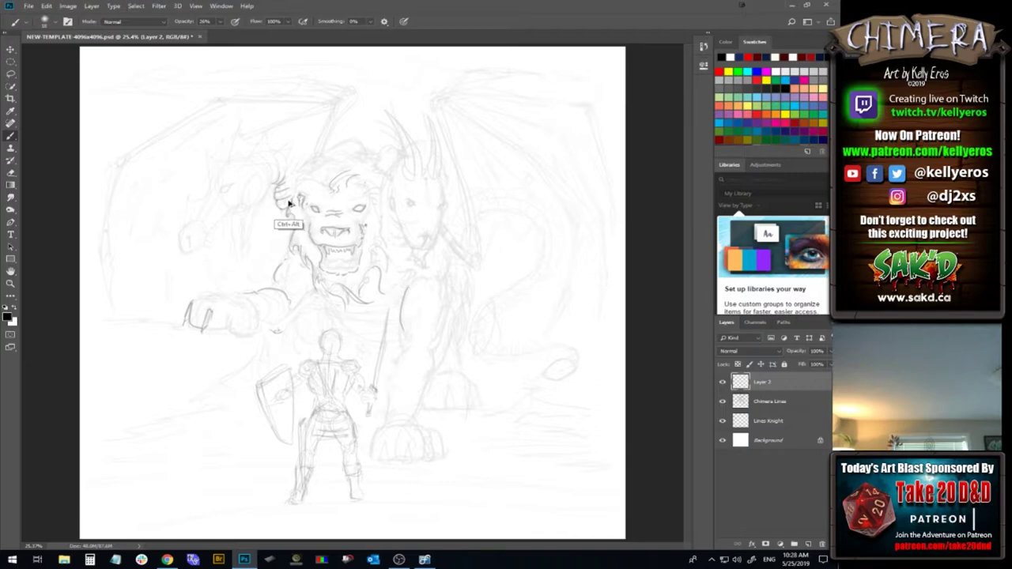
pyautogui.hotkey('ctrl', 'alt', 'z')
# Draw the outer wing bone on the dragon's side from its lower tip up to the joint, and save the document
pyautogui.moveTo(101, 256); pyautogui.dragTo(118, 314)
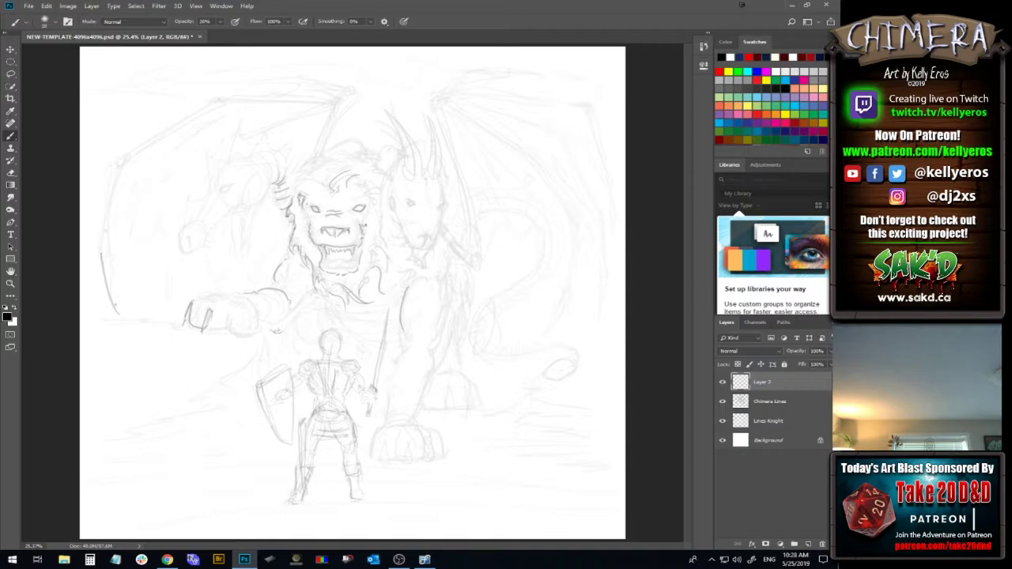
pyautogui.moveTo(111, 271); pyautogui.dragTo(120, 311)
pyautogui.moveTo(110, 250); pyautogui.dragTo(113, 262)
pyautogui.moveTo(108, 236); pyautogui.dragTo(112, 253)
pyautogui.moveTo(103, 224); pyautogui.dragTo(112, 173)
pyautogui.moveTo(113, 222)
pyautogui.mouseDown()
pyautogui.moveTo(110, 233)
pyautogui.moveTo(125, 164)
pyautogui.mouseUp()
pyautogui.moveTo(109, 216); pyautogui.dragTo(114, 186)
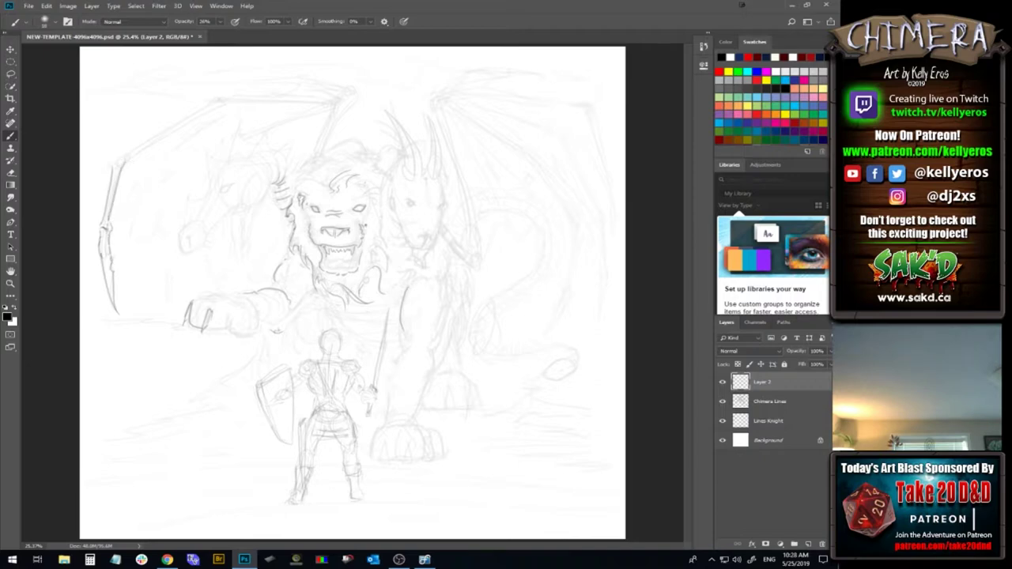
pyautogui.moveTo(120, 158); pyautogui.dragTo(114, 172)
pyautogui.hotkey('ctrl', 's')
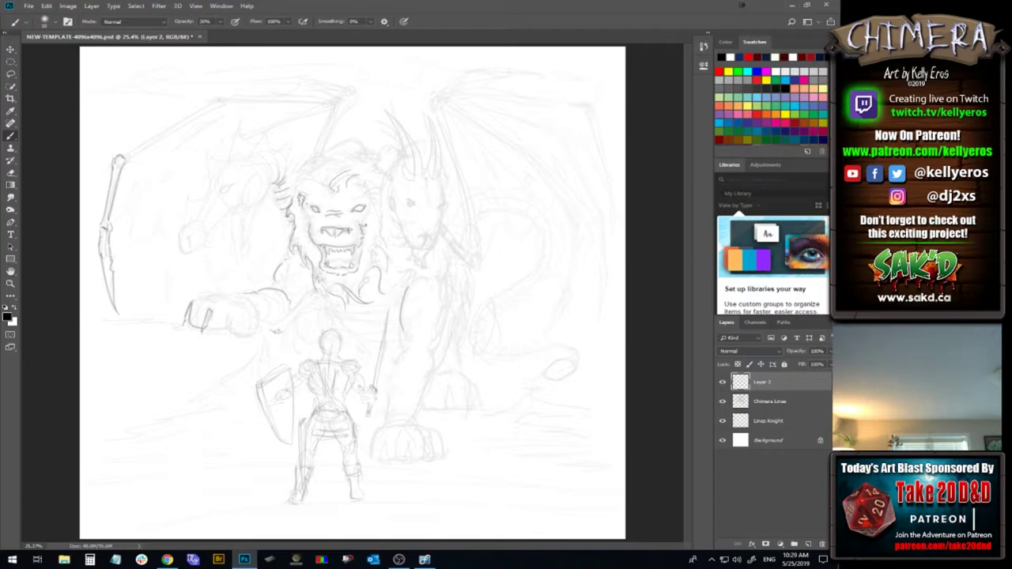
# Refine the lion's nose and draw the outline of the goat's face and muzzle
pyautogui.moveTo(327, 226); pyautogui.dragTo(347, 226)
pyautogui.moveTo(392, 192); pyautogui.dragTo(389, 210)
pyautogui.hotkey('ctrl', 'alt')
pyautogui.moveTo(439, 229); pyautogui.dragTo(446, 211)
# Draw the goat's curved horn nearest the lion, undoing and redrawing its edges until it tapers to a point
pyautogui.moveTo(402, 147); pyautogui.dragTo(387, 111)
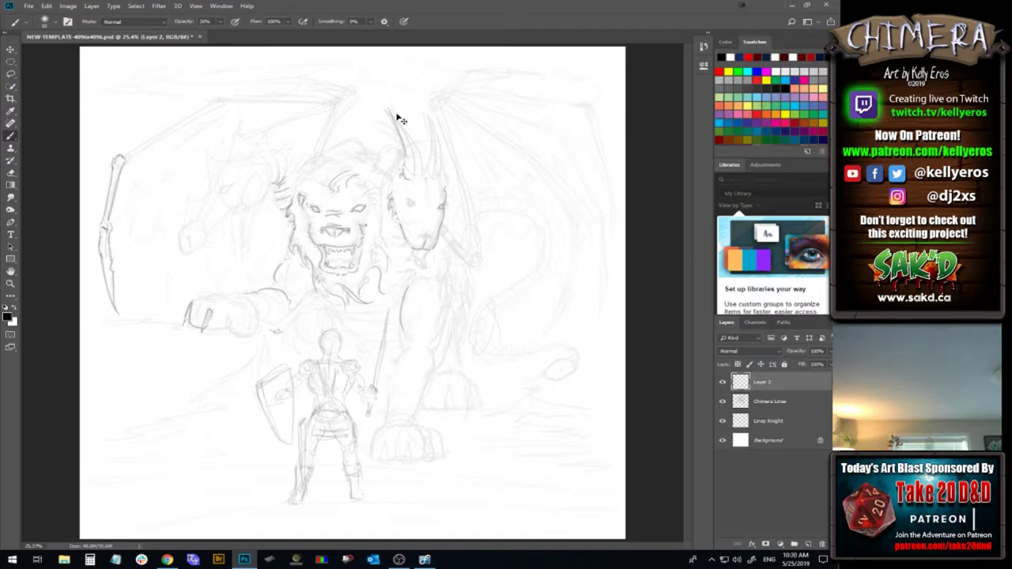
pyautogui.moveTo(403, 150); pyautogui.dragTo(388, 110)
pyautogui.hotkey('ctrl', 'z')
pyautogui.moveTo(402, 148); pyautogui.dragTo(387, 110)
pyautogui.hotkey('ctrl', 'z')
pyautogui.moveTo(404, 154); pyautogui.dragTo(386, 110)
pyautogui.hotkey('ctrl', 'z')
pyautogui.moveTo(403, 155)
pyautogui.mouseDown()
pyautogui.moveTo(385, 109)
pyautogui.moveTo(417, 156)
pyautogui.mouseUp()
pyautogui.hotkey('ctrl', 'z')
pyautogui.moveTo(386, 109); pyautogui.dragTo(418, 154)
pyautogui.hotkey('ctrl', 'z')
pyautogui.moveTo(385, 109); pyautogui.dragTo(423, 153)
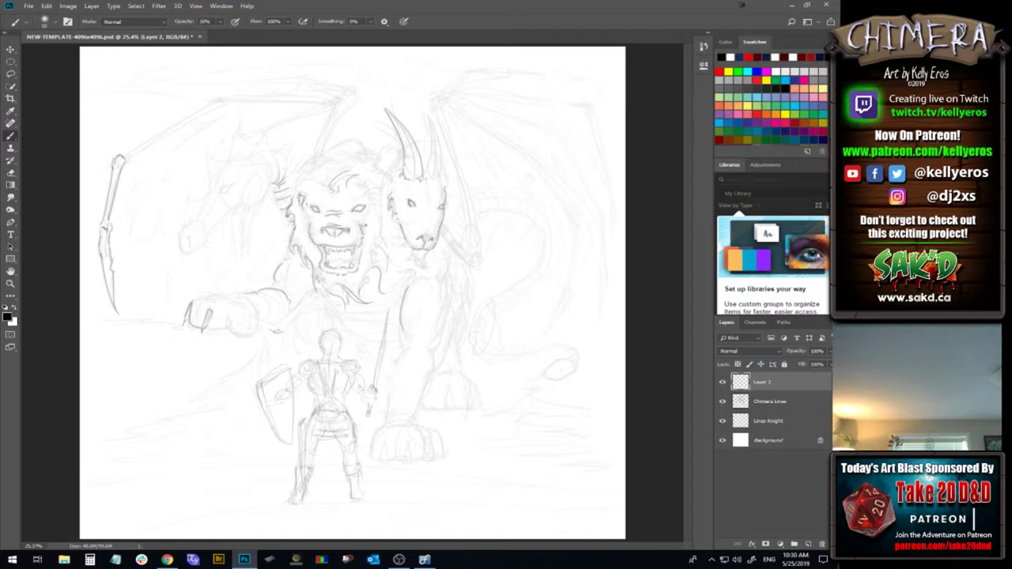
# Draw the goat's beard, cheek fur, far side of the face and the base of the second horn
pyautogui.moveTo(410, 247); pyautogui.dragTo(425, 266)
pyautogui.moveTo(390, 217); pyautogui.dragTo(395, 225)
pyautogui.moveTo(448, 188); pyautogui.dragTo(447, 202)
pyautogui.moveTo(440, 172); pyautogui.dragTo(428, 182)
# Draw the goat's second horn, undoing and redrawing its edges and base
pyautogui.moveTo(436, 127); pyautogui.dragTo(431, 167)
pyautogui.moveTo(443, 128); pyautogui.dragTo(440, 173)
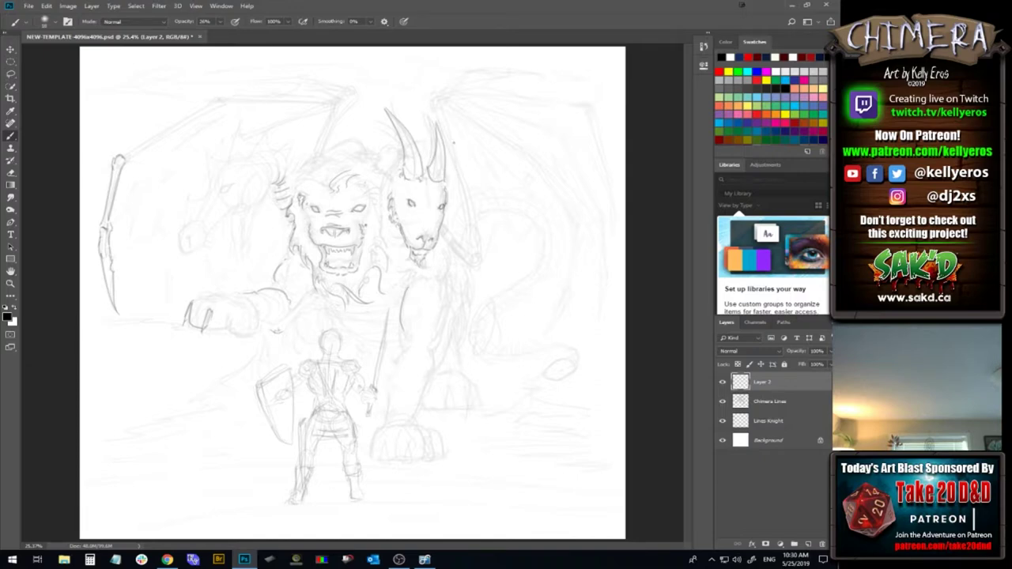
pyautogui.hotkey('ctrl', 'alt', 'z')
pyautogui.moveTo(435, 177)
pyautogui.mouseDown()
pyautogui.moveTo(430, 112)
pyautogui.moveTo(445, 175)
pyautogui.mouseUp()
pyautogui.hotkey('ctrl', 'alt', 'z')
pyautogui.moveTo(432, 113); pyautogui.dragTo(446, 177)
pyautogui.hotkey('ctrl', 'alt', 'z')
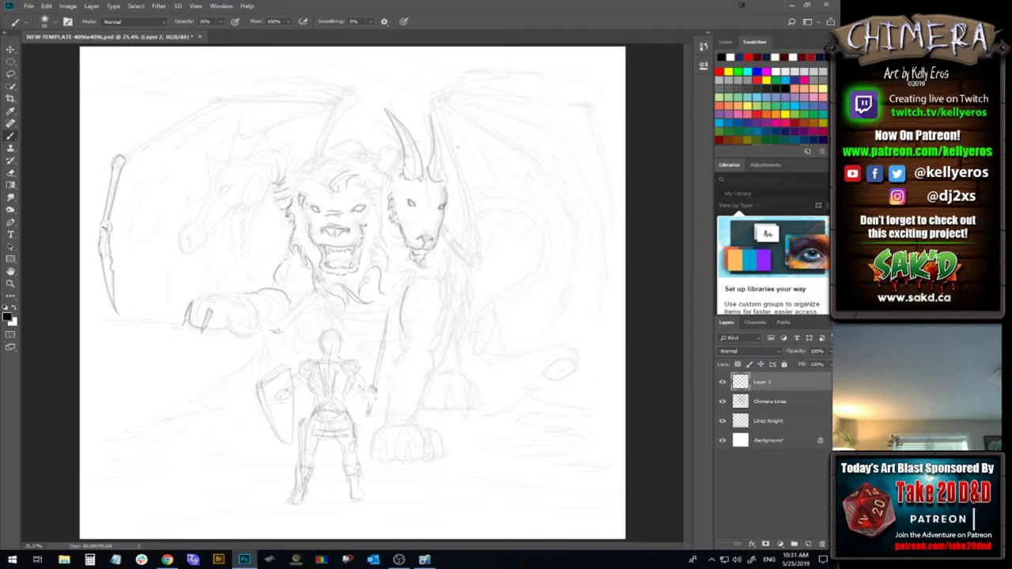
pyautogui.moveTo(432, 115); pyautogui.dragTo(447, 183)
pyautogui.hotkey('ctrl', 'z')
pyautogui.hotkey('ctrl', 'z')
pyautogui.moveTo(431, 168)
pyautogui.mouseDown()
pyautogui.moveTo(438, 123)
pyautogui.moveTo(445, 175)
pyautogui.mouseUp()
pyautogui.hotkey('ctrl', 'z')
pyautogui.moveTo(447, 177)
pyautogui.mouseDown()
pyautogui.moveTo(437, 126)
pyautogui.moveTo(442, 184)
pyautogui.mouseUp()
pyautogui.hotkey('ctrl', 'z')
pyautogui.hotkey('ctrl', 'z')
pyautogui.moveTo(437, 124); pyautogui.dragTo(449, 187)
# Add mane strokes between the lion and goat heads and the lower teeth in the lion's mouth
pyautogui.moveTo(389, 227); pyautogui.dragTo(381, 249)
pyautogui.moveTo(332, 265); pyautogui.dragTo(340, 266)
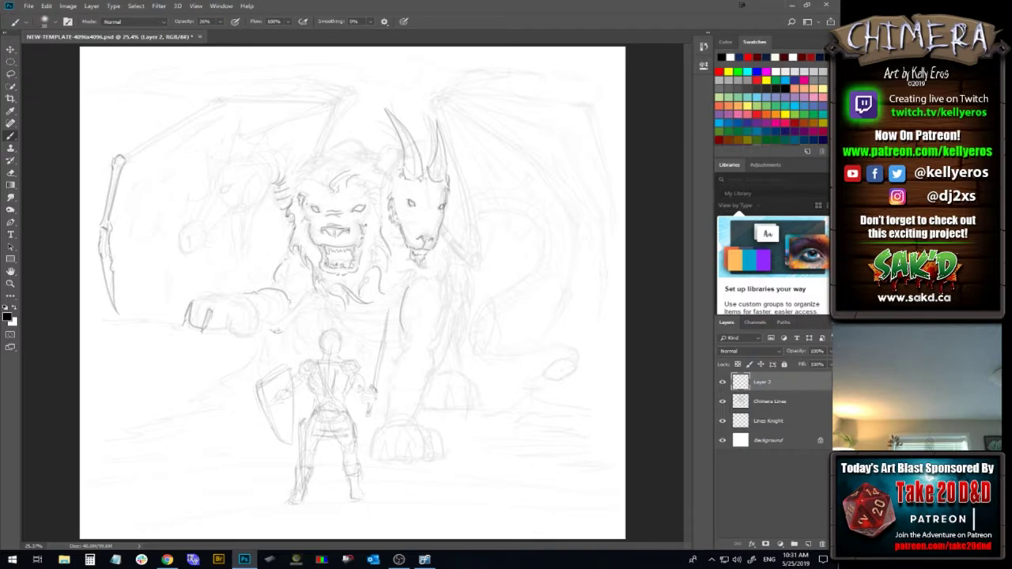
pyautogui.moveTo(366, 222); pyautogui.dragTo(378, 218)
# Draw the raised paw's knuckles and outermost toe, undoing the claws on its inner side
pyautogui.moveTo(199, 299); pyautogui.dragTo(231, 289)
pyautogui.moveTo(250, 301)
pyautogui.mouseDown()
pyautogui.moveTo(265, 334)
pyautogui.moveTo(251, 331)
pyautogui.moveTo(252, 345)
pyautogui.moveTo(254, 328)
pyautogui.mouseUp()
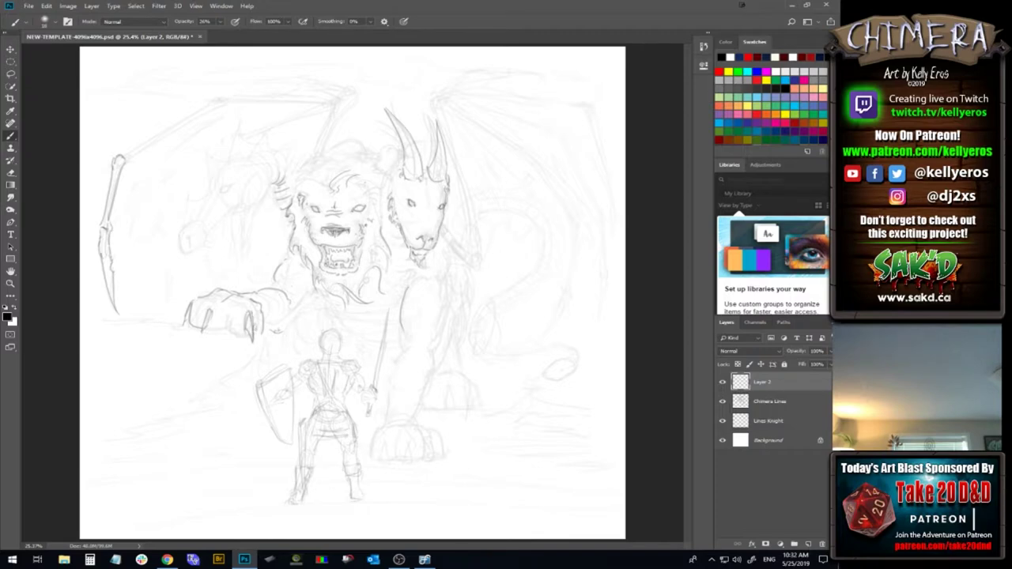
pyautogui.moveTo(242, 309); pyautogui.dragTo(250, 312)
pyautogui.moveTo(230, 308)
pyautogui.mouseDown()
pyautogui.moveTo(228, 325)
pyautogui.moveTo(245, 336)
pyautogui.mouseUp()
pyautogui.moveTo(180, 307)
pyautogui.mouseDown()
pyautogui.moveTo(176, 323)
pyautogui.moveTo(203, 290)
pyautogui.moveTo(218, 292)
pyautogui.mouseUp()
pyautogui.hotkey('ctrl', 'alt', 'z')
pyautogui.hotkey('ctrl', 'alt', 'z')
pyautogui.hotkey('ctrl', 'alt', 'z')
pyautogui.hotkey('ctrl', 'alt', 'z')
pyautogui.hotkey('ctrl', 'alt', 'z')
pyautogui.hotkey('ctrl', 'alt', 'z')
pyautogui.hotkey('ctrl', 'alt', 'z')
pyautogui.hotkey('ctrl', 'z')
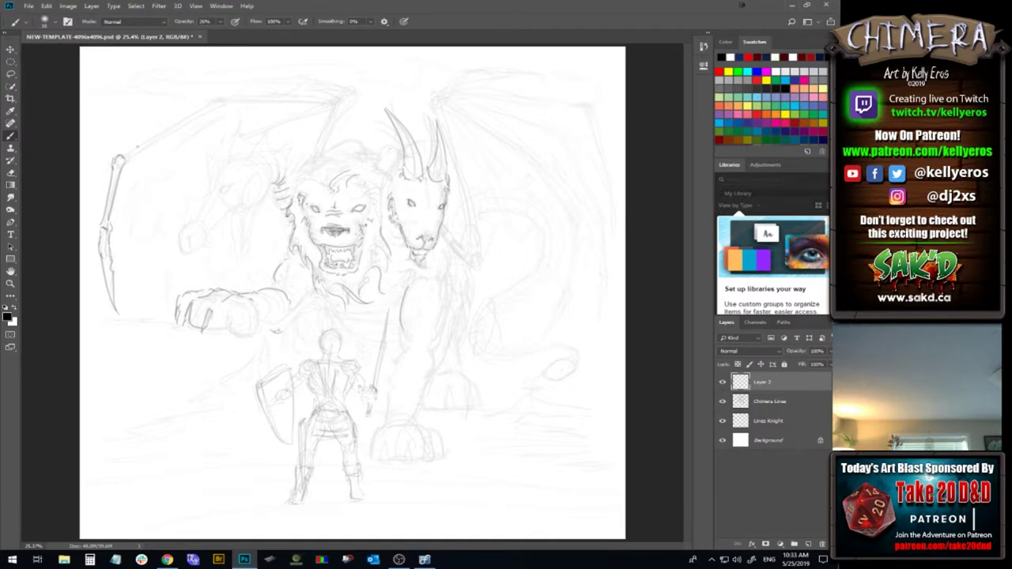
# Draw the wing bone on the dragon's side from the outer joint up to the knobbed upper joint
pyautogui.moveTo(119, 156); pyautogui.dragTo(219, 98)
pyautogui.moveTo(123, 164)
pyautogui.mouseDown()
pyautogui.moveTo(136, 147)
pyautogui.moveTo(237, 97)
pyautogui.mouseUp()
pyautogui.moveTo(148, 147)
pyautogui.mouseDown()
pyautogui.moveTo(232, 101)
pyautogui.moveTo(229, 91)
pyautogui.moveTo(239, 97)
pyautogui.mouseUp()
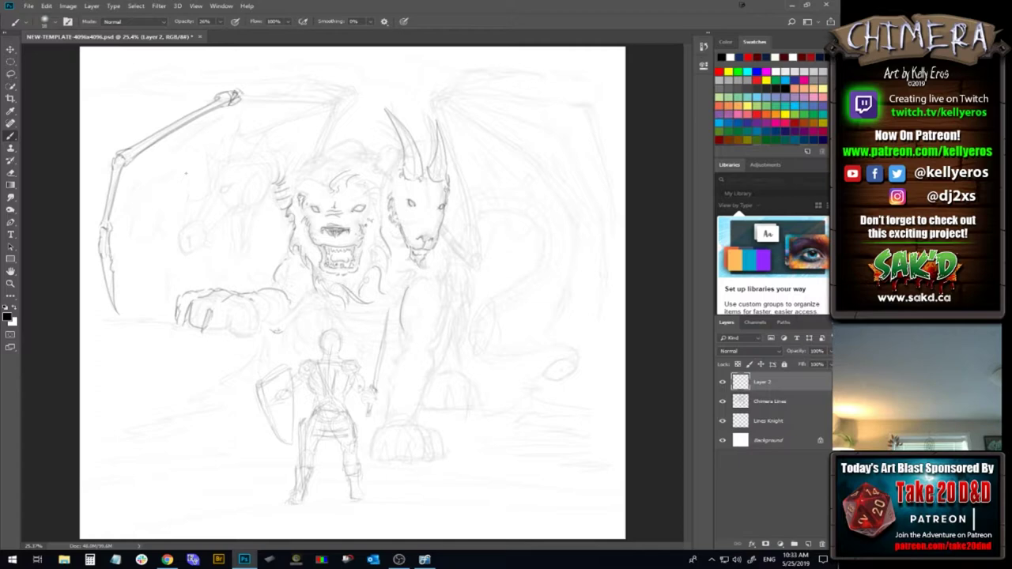
# Add fur strokes along the lion's cheeks and ear area on both sides of its face
pyautogui.moveTo(300, 228); pyautogui.dragTo(315, 244)
pyautogui.moveTo(373, 204); pyautogui.dragTo(377, 218)
pyautogui.moveTo(294, 202); pyautogui.dragTo(299, 208)
# Draw the dragon's eye and nostril, undoing a stray stroke at the tip of the snout
pyautogui.moveTo(228, 187); pyautogui.dragTo(219, 192)
pyautogui.moveTo(188, 237); pyautogui.dragTo(188, 253)
pyautogui.moveTo(174, 237); pyautogui.dragTo(192, 224)
pyautogui.hotkey('ctrl', 'z')
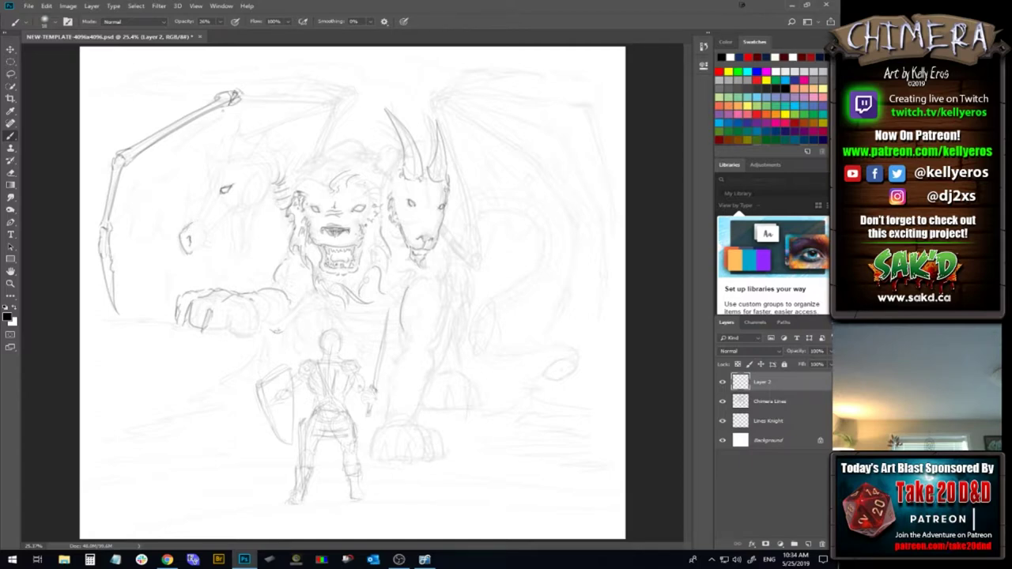
# Draw the dragon's toothed mouth line, snout ridge and the hanging strand behind its jaw
pyautogui.moveTo(192, 244)
pyautogui.mouseDown()
pyautogui.moveTo(203, 250)
pyautogui.moveTo(220, 225)
pyautogui.mouseUp()
pyautogui.moveTo(204, 207); pyautogui.dragTo(195, 213)
pyautogui.moveTo(245, 210); pyautogui.dragTo(229, 262)
pyautogui.moveTo(239, 249); pyautogui.dragTo(235, 259)
pyautogui.moveTo(234, 217)
pyautogui.mouseDown()
pyautogui.moveTo(229, 226)
pyautogui.moveTo(238, 220)
pyautogui.mouseUp()
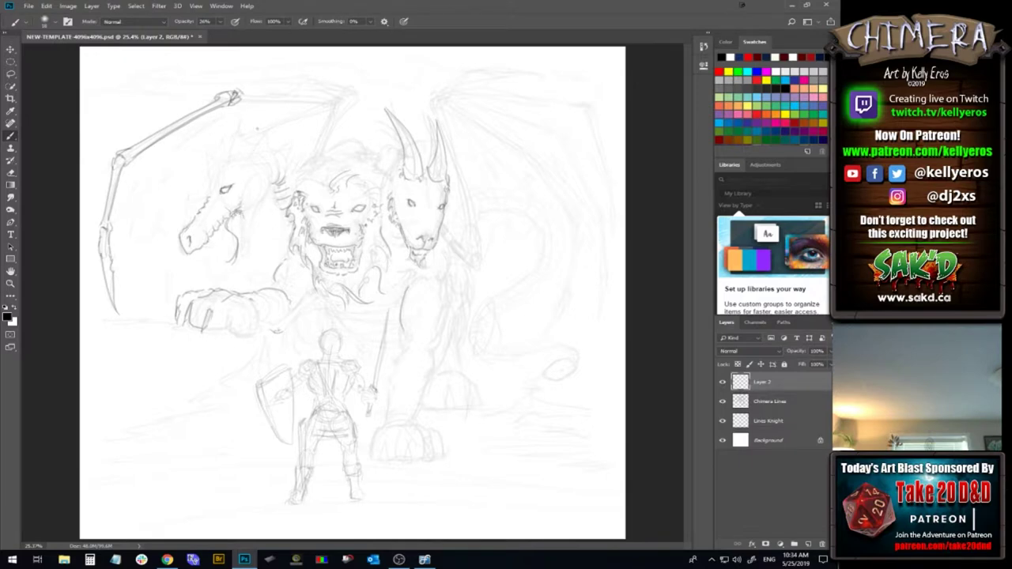
# Try to draw the dragon's lower jaw, with strokes running up to the back of its head
pyautogui.moveTo(242, 212); pyautogui.dragTo(245, 249)
pyautogui.moveTo(243, 228); pyautogui.dragTo(238, 254)
pyautogui.moveTo(242, 216); pyautogui.dragTo(238, 226)
pyautogui.moveTo(239, 254)
pyautogui.mouseDown()
pyautogui.moveTo(246, 261)
pyautogui.moveTo(262, 203)
pyautogui.mouseUp()
pyautogui.moveTo(277, 167)
pyautogui.mouseDown()
pyautogui.moveTo(258, 211)
pyautogui.moveTo(268, 181)
pyautogui.mouseUp()
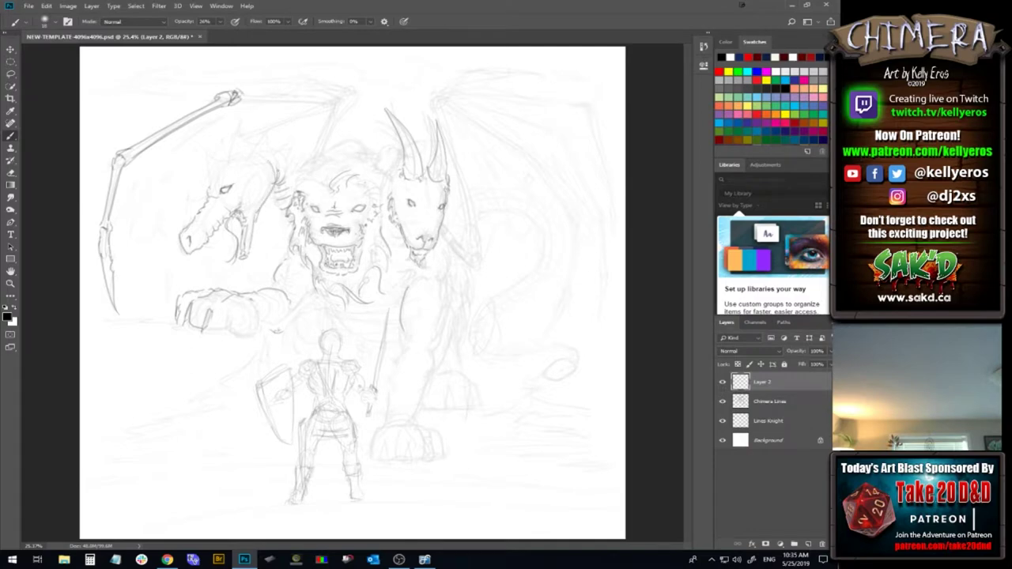
# Undo the latest strokes on the dragon's lower jaw and the back of its head
pyautogui.hotkey('ctrl', 'z')
pyautogui.hotkey('ctrl', 'z')
pyautogui.hotkey('ctrl', 'z')
pyautogui.hotkey('ctrl', 'z')
pyautogui.hotkey('ctrl', 'z')
pyautogui.hotkey('ctrl', 'z')
pyautogui.hotkey('ctrl', 'z')
pyautogui.hotkey('ctrl', 'z')
pyautogui.hotkey('ctrl', 'z')
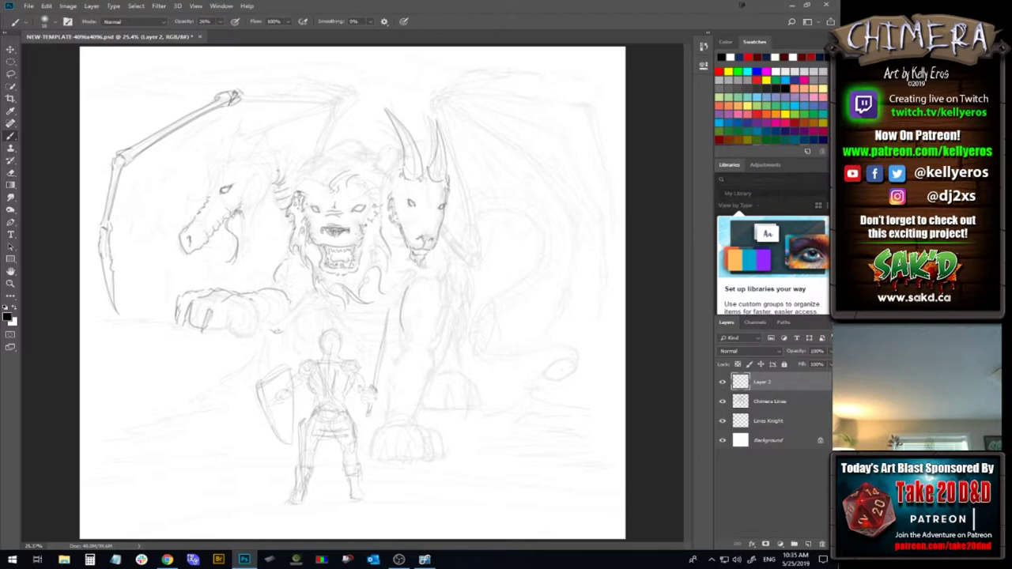
# Draw the spikes along the dragon's snout, brow and the top of its head
pyautogui.moveTo(189, 204); pyautogui.dragTo(188, 227)
pyautogui.moveTo(190, 199); pyautogui.dragTo(189, 214)
pyautogui.hotkey('ctrl', 'z')
pyautogui.moveTo(190, 198); pyautogui.dragTo(187, 225)
pyautogui.moveTo(208, 175); pyautogui.dragTo(203, 202)
pyautogui.moveTo(232, 141); pyautogui.dragTo(223, 170)
pyautogui.moveTo(221, 175); pyautogui.dragTo(208, 183)
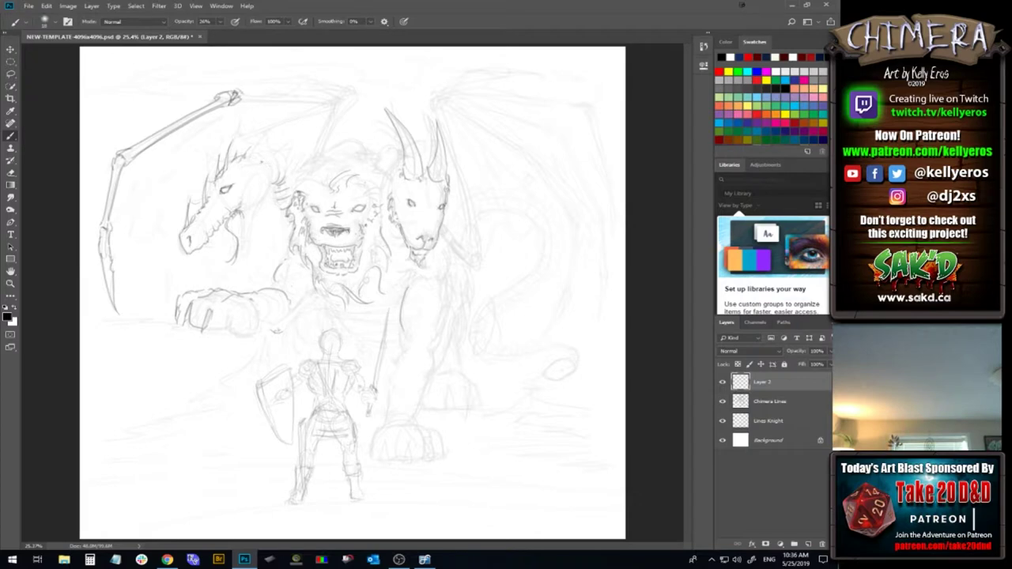
# Draw the back of the dragon's head, its open lower jaw and the ringed neck curling behind it
pyautogui.moveTo(266, 168)
pyautogui.mouseDown()
pyautogui.moveTo(273, 187)
pyautogui.moveTo(284, 161)
pyautogui.moveTo(282, 181)
pyautogui.mouseUp()
pyautogui.moveTo(261, 203)
pyautogui.mouseDown()
pyautogui.moveTo(273, 181)
pyautogui.moveTo(247, 181)
pyautogui.mouseUp()
pyautogui.moveTo(247, 182); pyautogui.dragTo(254, 174)
pyautogui.moveTo(253, 204); pyautogui.dragTo(265, 253)
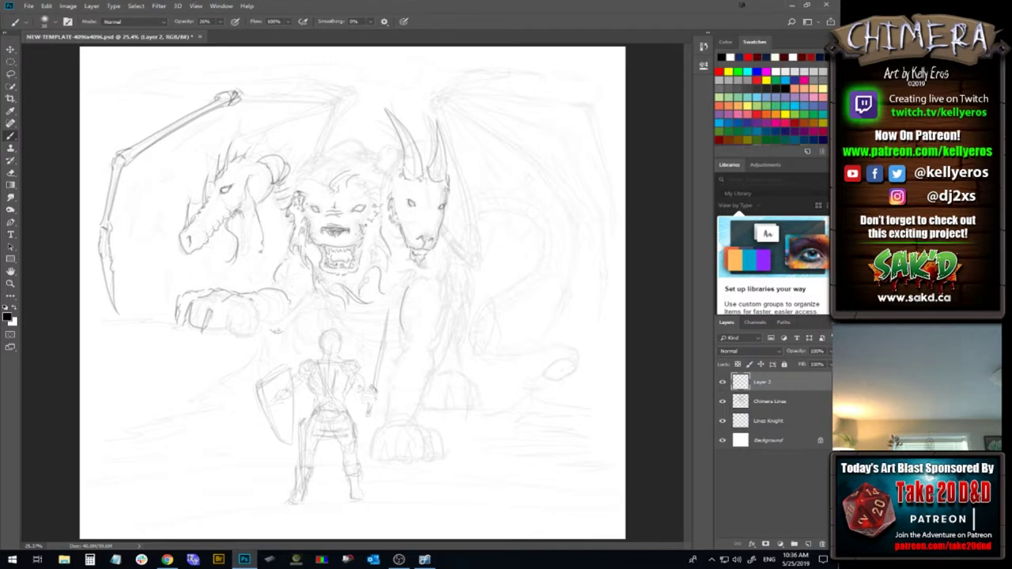
pyautogui.moveTo(250, 217)
pyautogui.mouseDown()
pyautogui.moveTo(266, 255)
pyautogui.moveTo(264, 190)
pyautogui.moveTo(265, 202)
pyautogui.mouseUp()
pyautogui.moveTo(270, 194); pyautogui.dragTo(290, 217)
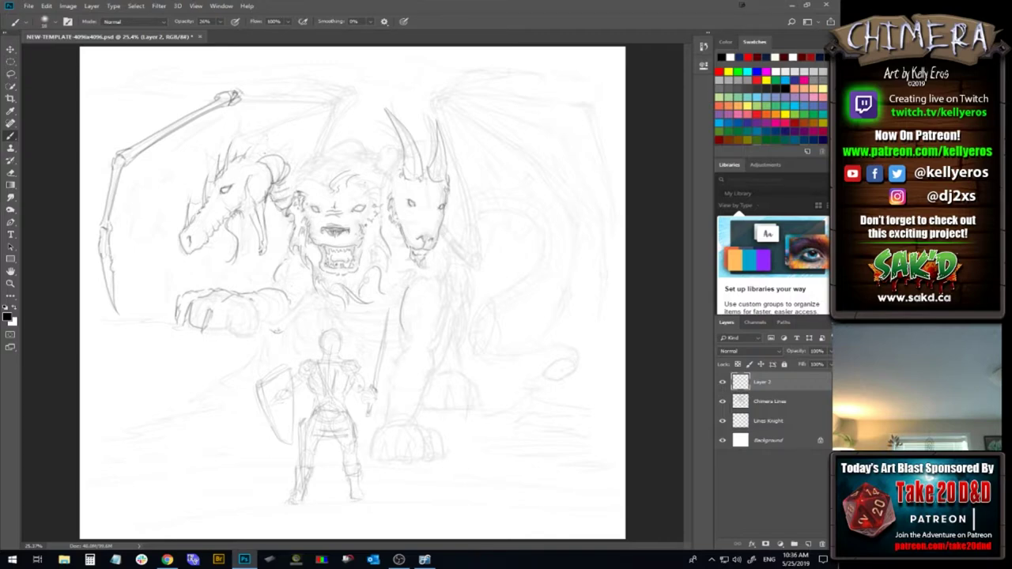
pyautogui.moveTo(254, 158)
pyautogui.mouseDown()
pyautogui.moveTo(286, 157)
pyautogui.moveTo(293, 189)
pyautogui.mouseUp()
# Undo the latest strokes on the dragon and redraw the tip of its snout on Layer 2
pyautogui.moveTo(189, 231)
pyautogui.mouseDown()
pyautogui.moveTo(193, 246)
pyautogui.moveTo(207, 245)
pyautogui.mouseUp()
pyautogui.hotkey('ctrl', 'z')
pyautogui.hotkey('ctrl', 'z')
pyautogui.moveTo(185, 233); pyautogui.dragTo(197, 248)
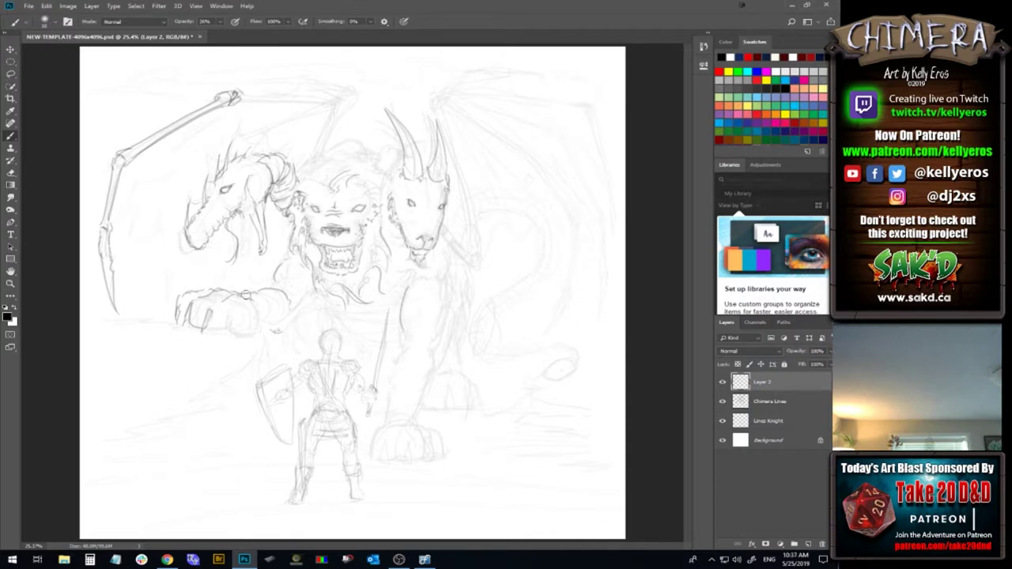
pyautogui.click(806, 400)
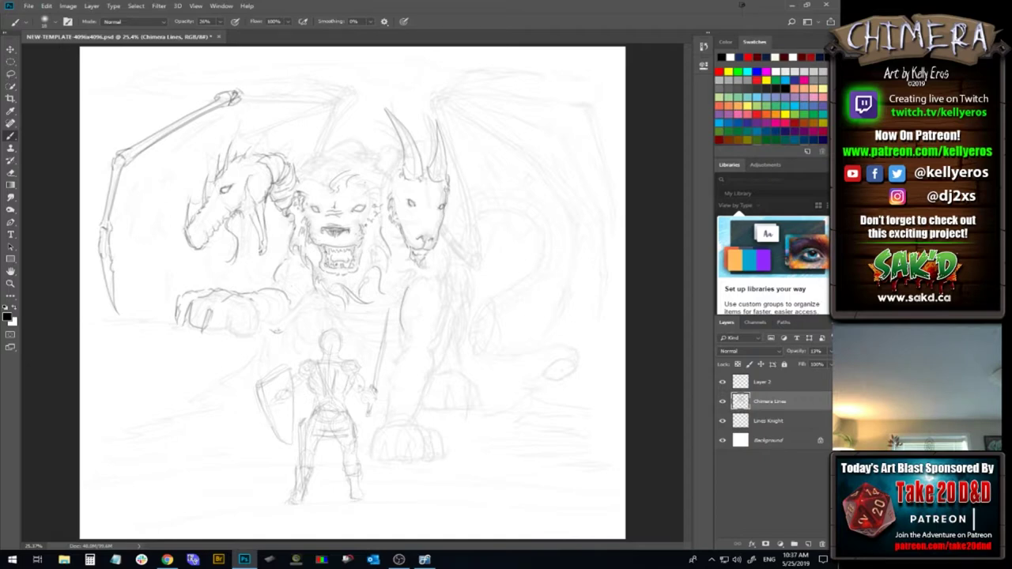
pyautogui.click(783, 383)
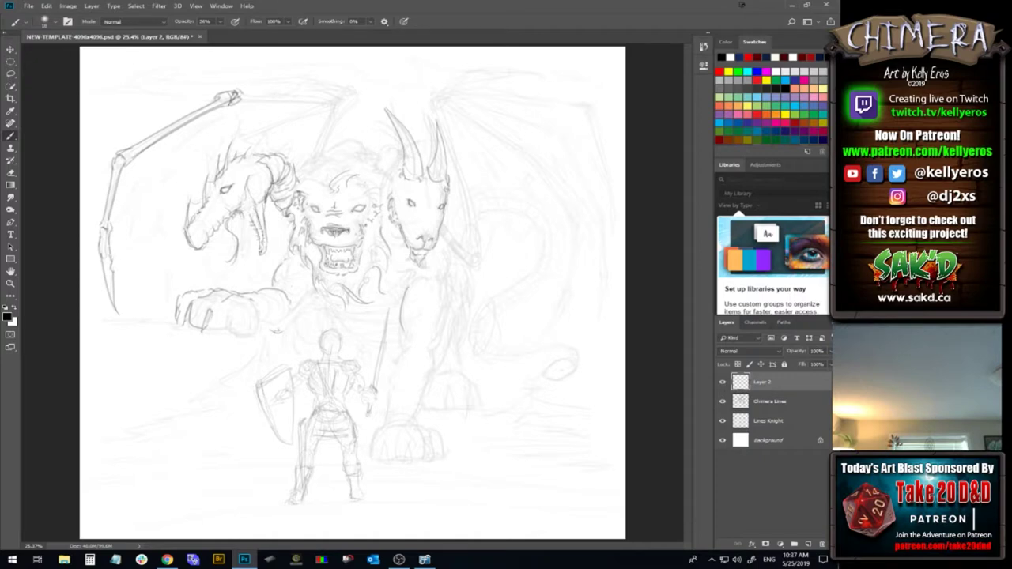
# Draw teeth inside the dragon's open mouth and refine the tongue hanging from it
pyautogui.moveTo(244, 209); pyautogui.dragTo(250, 218)
pyautogui.moveTo(245, 210); pyautogui.dragTo(254, 213)
pyautogui.moveTo(239, 216); pyautogui.dragTo(232, 234)
pyautogui.click(56, 21)
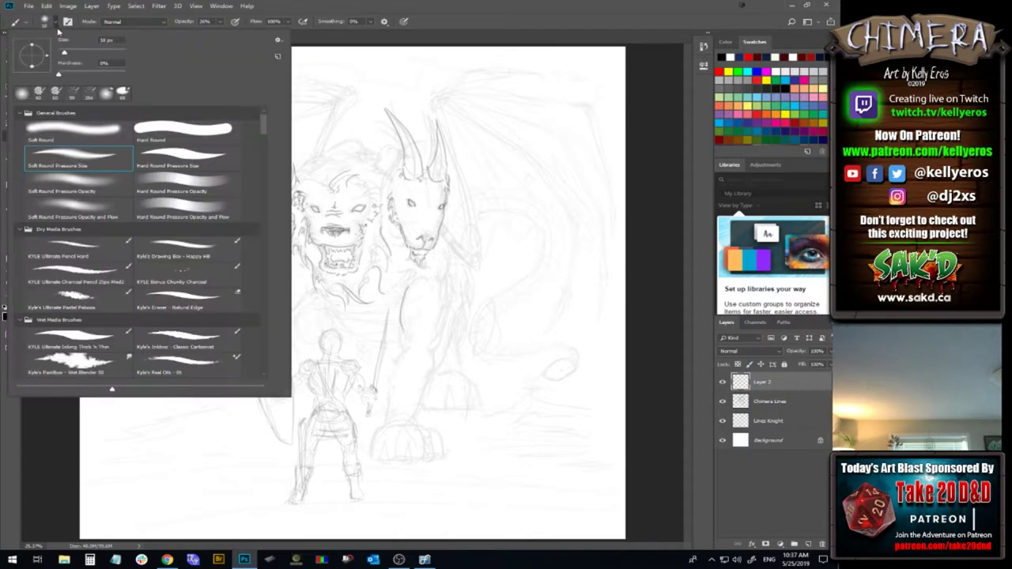
pyautogui.click(332, 20)
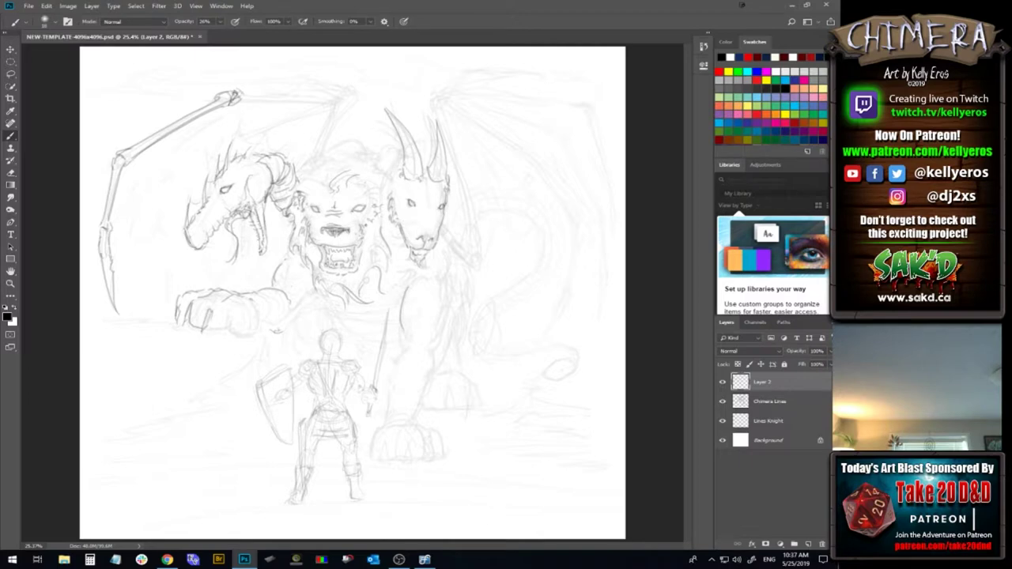
# Erase the stray lines between the dragon's tongue and teeth with a smaller eraser, then brush the back teeth in again
pyautogui.press('e')
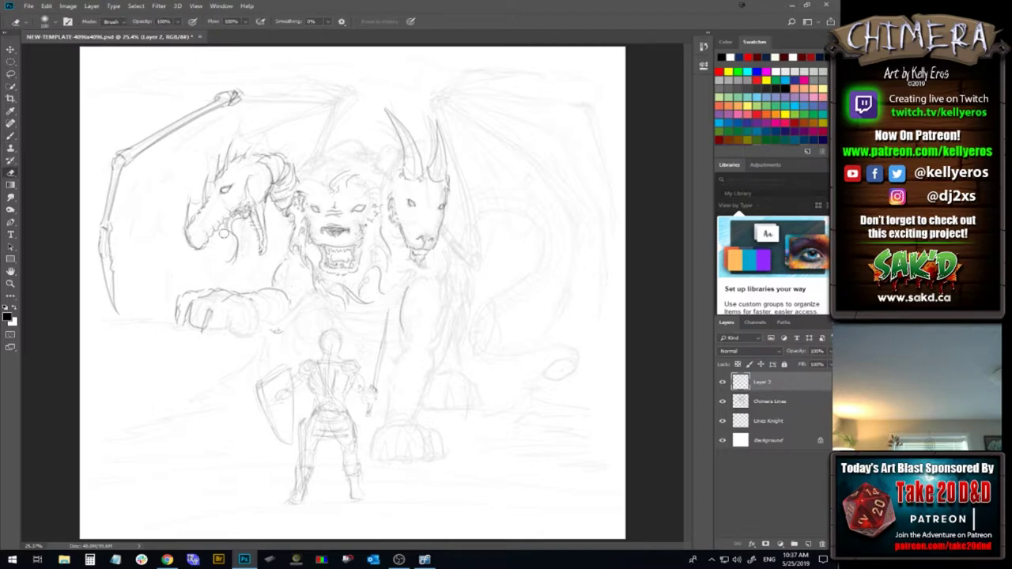
pyautogui.click(57, 21)
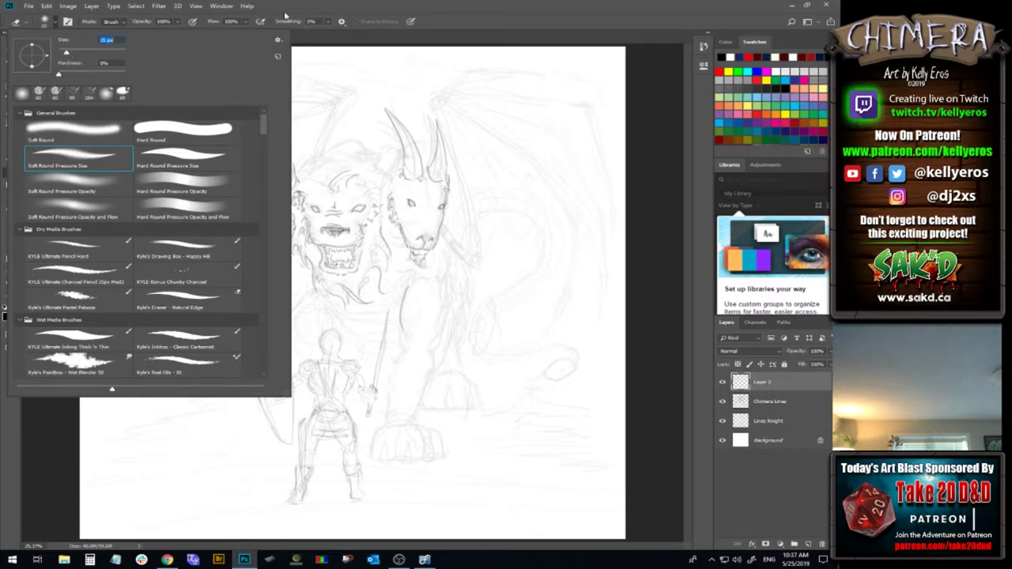
pyautogui.click(410, 10)
pyautogui.moveTo(228, 224); pyautogui.dragTo(228, 229)
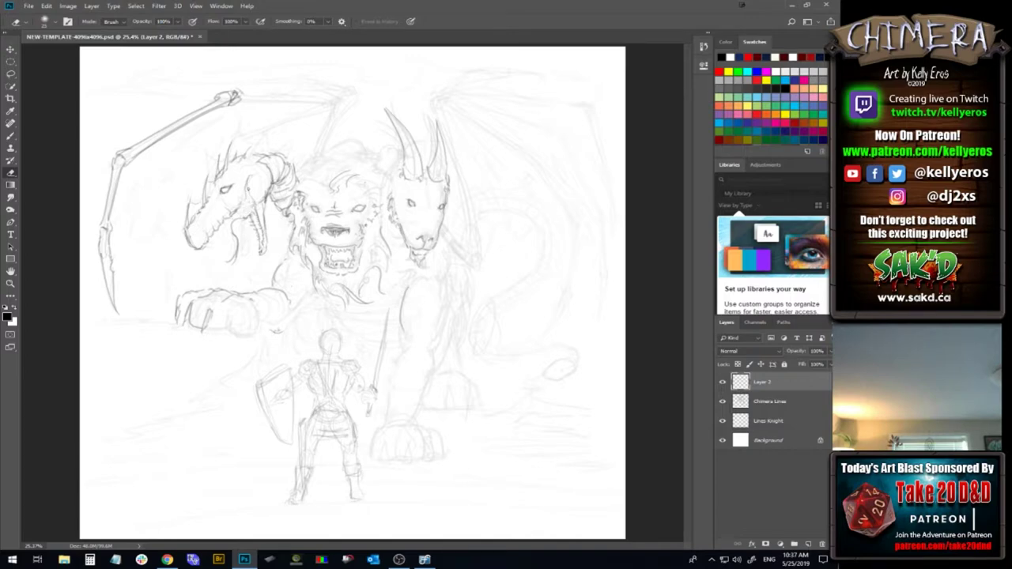
pyautogui.press('b')
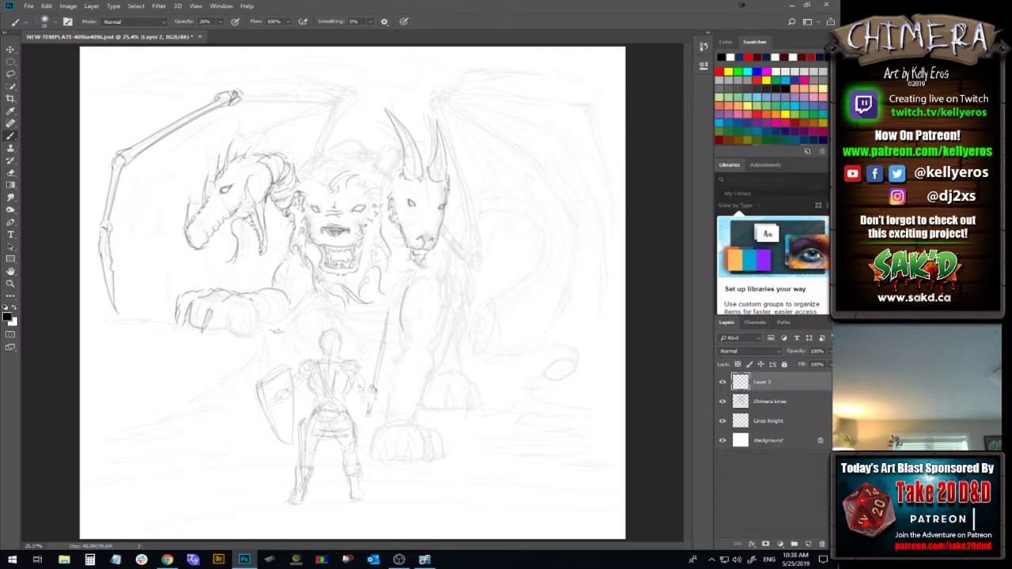
pyautogui.moveTo(244, 207); pyautogui.dragTo(256, 220)
# Add short fur strokes around the lion's muzzle and along the mane on its dragon-facing side
pyautogui.moveTo(316, 247)
pyautogui.mouseDown()
pyautogui.moveTo(312, 259)
pyautogui.moveTo(381, 258)
pyautogui.mouseUp()
pyautogui.moveTo(286, 247)
pyautogui.mouseDown()
pyautogui.moveTo(290, 228)
pyautogui.moveTo(297, 257)
pyautogui.mouseUp()
pyautogui.moveTo(289, 225)
pyautogui.mouseDown()
pyautogui.moveTo(297, 216)
pyautogui.moveTo(286, 219)
pyautogui.mouseUp()
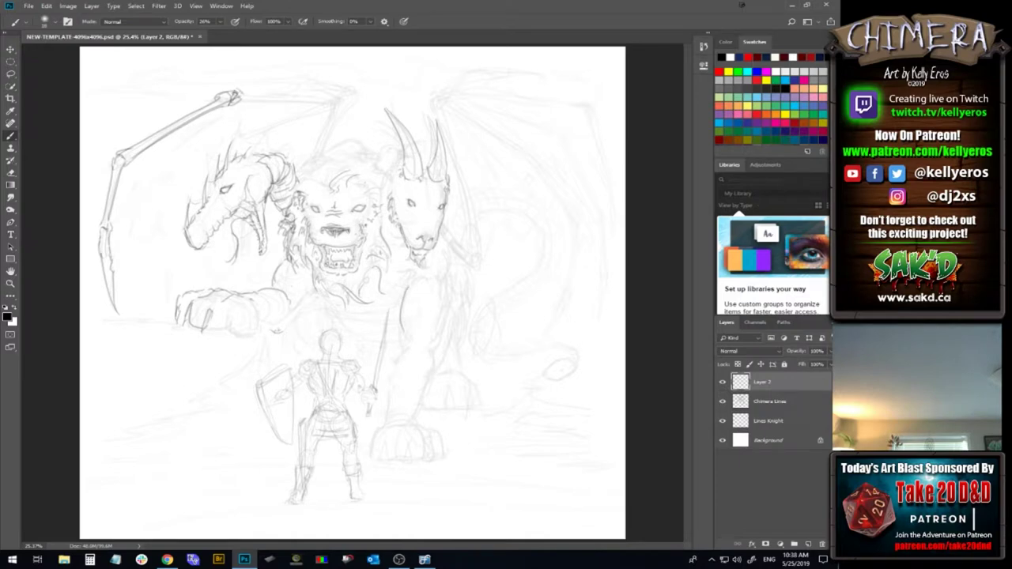
pyautogui.moveTo(281, 239); pyautogui.dragTo(287, 232)
pyautogui.moveTo(283, 260); pyautogui.dragTo(289, 245)
# Draw the lion's ear and cheek fur beside the goat, and add a mark on the goat's forehead
pyautogui.moveTo(427, 196); pyautogui.dragTo(433, 189)
pyautogui.moveTo(371, 194)
pyautogui.mouseDown()
pyautogui.moveTo(387, 205)
pyautogui.moveTo(383, 193)
pyautogui.mouseUp()
pyautogui.moveTo(387, 214); pyautogui.dragTo(383, 208)
pyautogui.moveTo(360, 222); pyautogui.dragTo(353, 227)
# Draw the remaining toes and claws of the raised paw and the underside of its foreleg
pyautogui.moveTo(236, 321)
pyautogui.mouseDown()
pyautogui.moveTo(236, 338)
pyautogui.moveTo(234, 329)
pyautogui.mouseUp()
pyautogui.moveTo(241, 325); pyautogui.dragTo(259, 329)
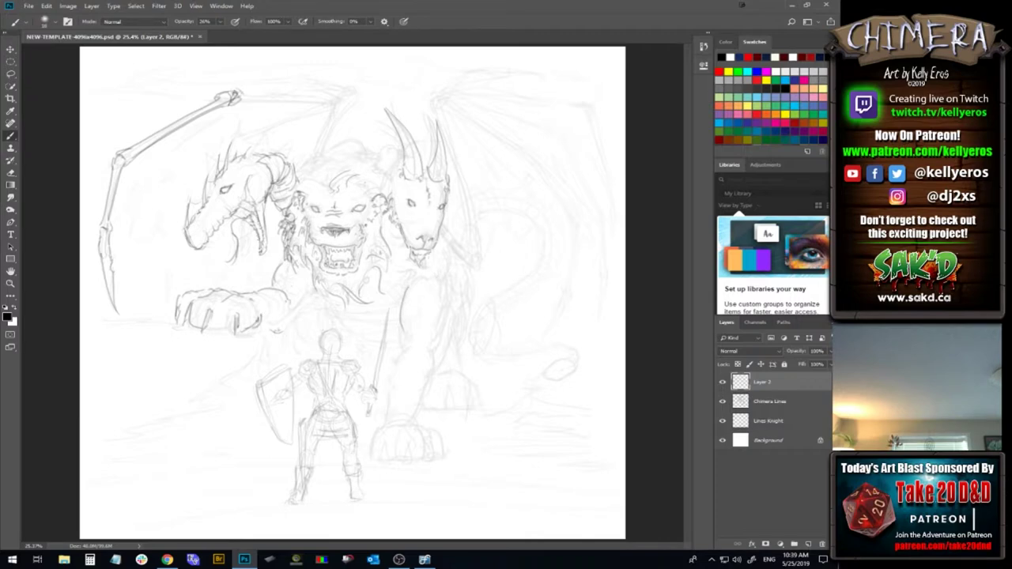
pyautogui.moveTo(270, 303); pyautogui.dragTo(265, 322)
pyautogui.moveTo(294, 316); pyautogui.dragTo(279, 328)
pyautogui.moveTo(297, 311)
pyautogui.mouseDown()
pyautogui.moveTo(282, 329)
pyautogui.moveTo(295, 318)
pyautogui.mouseUp()
# Draw the mane tufts between the raised foreleg and the lion's chin, touch up its face, and add spikes behind the dragon's head
pyautogui.moveTo(319, 295)
pyautogui.mouseDown()
pyautogui.moveTo(301, 314)
pyautogui.moveTo(314, 297)
pyautogui.mouseUp()
pyautogui.moveTo(324, 296); pyautogui.dragTo(313, 318)
pyautogui.moveTo(311, 268); pyautogui.dragTo(309, 303)
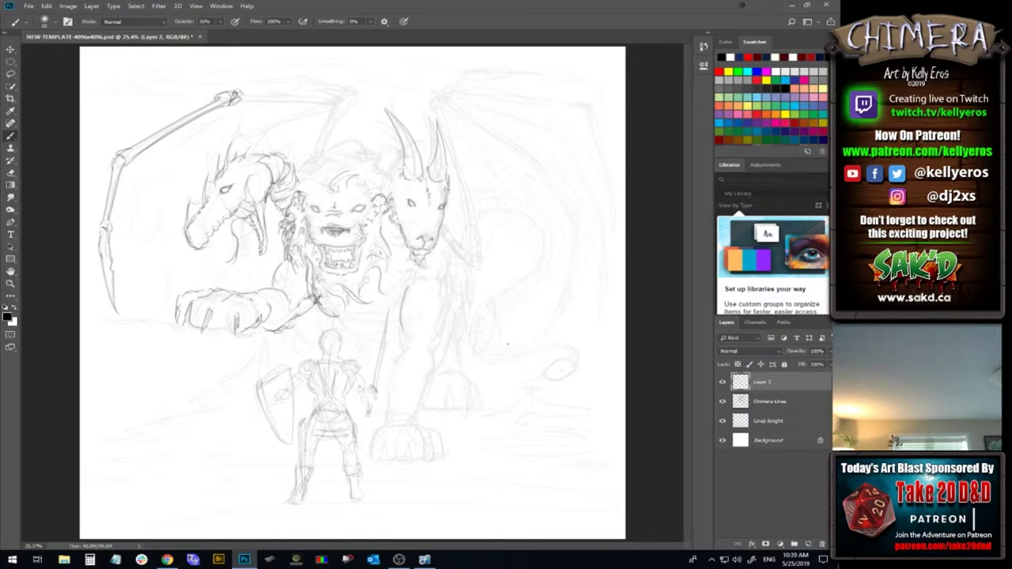
pyautogui.moveTo(361, 315); pyautogui.dragTo(322, 309)
pyautogui.moveTo(335, 207); pyautogui.dragTo(341, 211)
pyautogui.moveTo(369, 231); pyautogui.dragTo(377, 237)
pyautogui.moveTo(254, 154)
pyautogui.mouseDown()
pyautogui.moveTo(265, 138)
pyautogui.moveTo(299, 156)
pyautogui.mouseUp()
# Draw the inner wing finger bone, running from its tip below the dragon's snout, behind the head, to the upper wing joint
pyautogui.moveTo(163, 249); pyautogui.dragTo(168, 279)
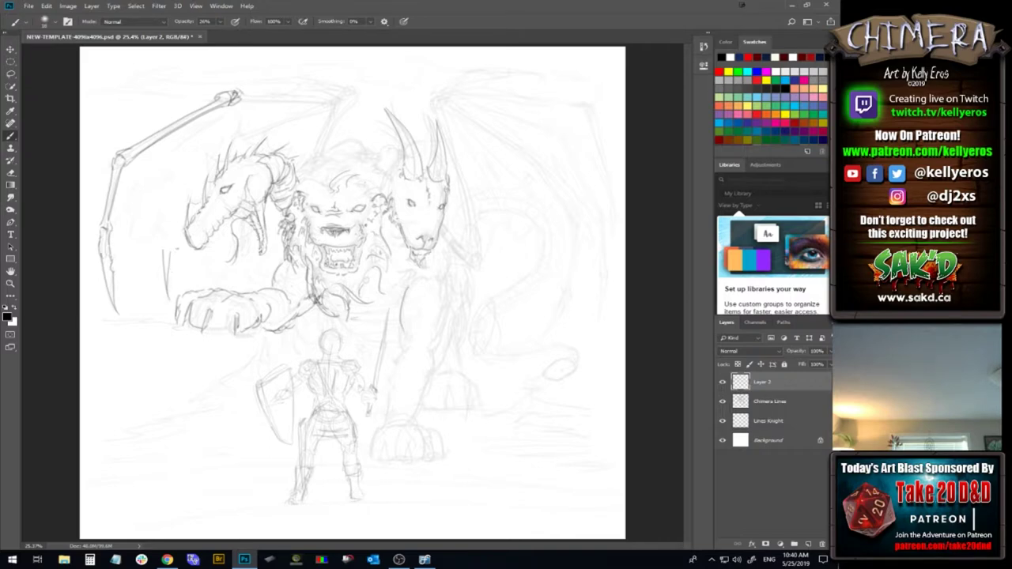
pyautogui.moveTo(169, 244)
pyautogui.mouseDown()
pyautogui.moveTo(169, 255)
pyautogui.moveTo(165, 240)
pyautogui.mouseUp()
pyautogui.moveTo(169, 227)
pyautogui.mouseDown()
pyautogui.moveTo(185, 181)
pyautogui.moveTo(167, 223)
pyautogui.mouseUp()
pyautogui.moveTo(188, 174); pyautogui.dragTo(195, 178)
pyautogui.moveTo(188, 169); pyautogui.dragTo(236, 138)
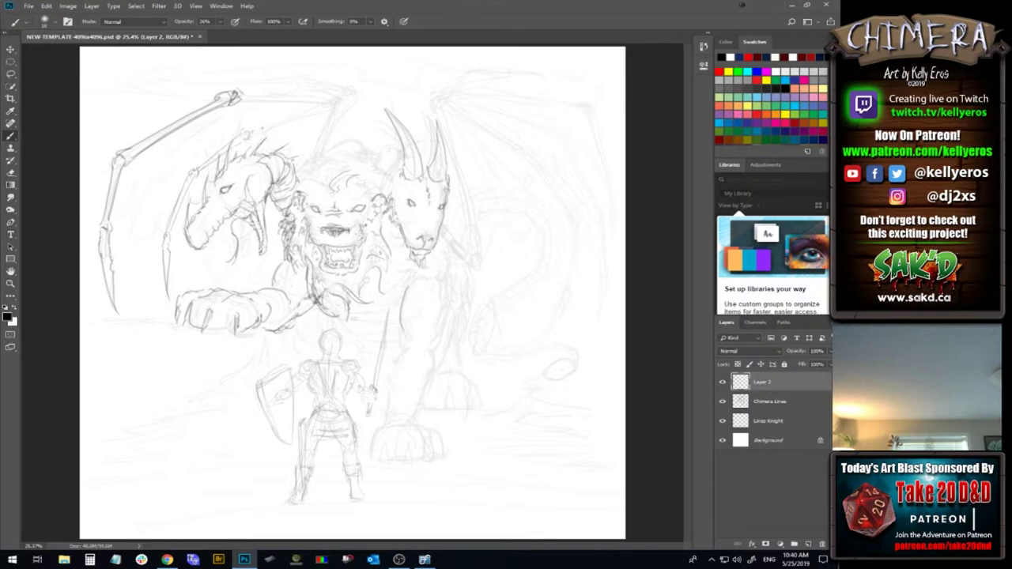
pyautogui.moveTo(266, 126); pyautogui.dragTo(335, 103)
pyautogui.moveTo(255, 136)
pyautogui.mouseDown()
pyautogui.moveTo(327, 110)
pyautogui.moveTo(304, 118)
pyautogui.mouseUp()
# Draw the ragged edge and folds of the wing membrane between the outer and inner finger bones
pyautogui.moveTo(136, 235); pyautogui.dragTo(131, 245)
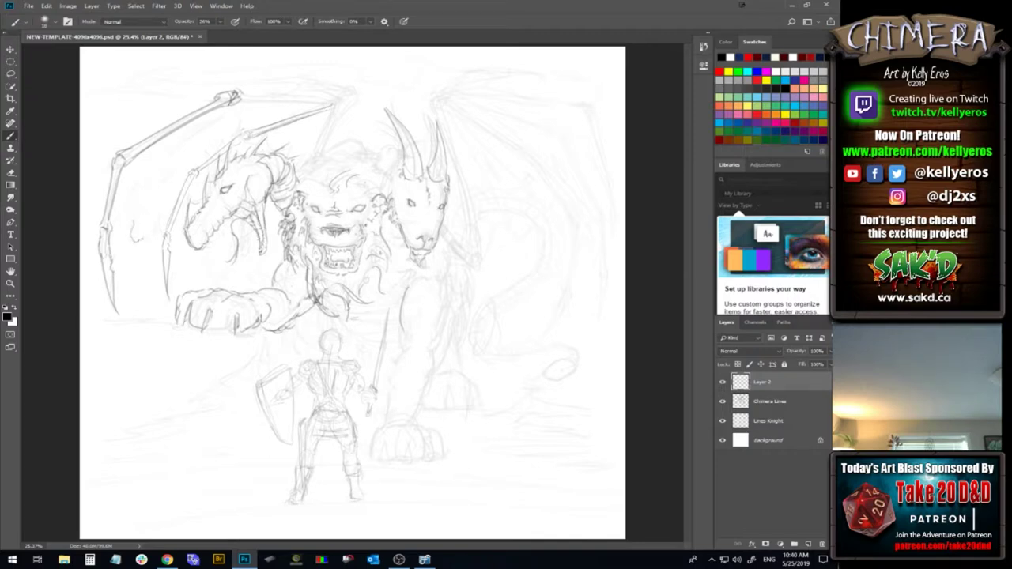
pyautogui.moveTo(163, 211); pyautogui.dragTo(154, 233)
pyautogui.moveTo(141, 172); pyautogui.dragTo(136, 186)
pyautogui.moveTo(169, 150)
pyautogui.mouseDown()
pyautogui.moveTo(198, 118)
pyautogui.moveTo(188, 139)
pyautogui.moveTo(190, 126)
pyautogui.moveTo(232, 111)
pyautogui.mouseUp()
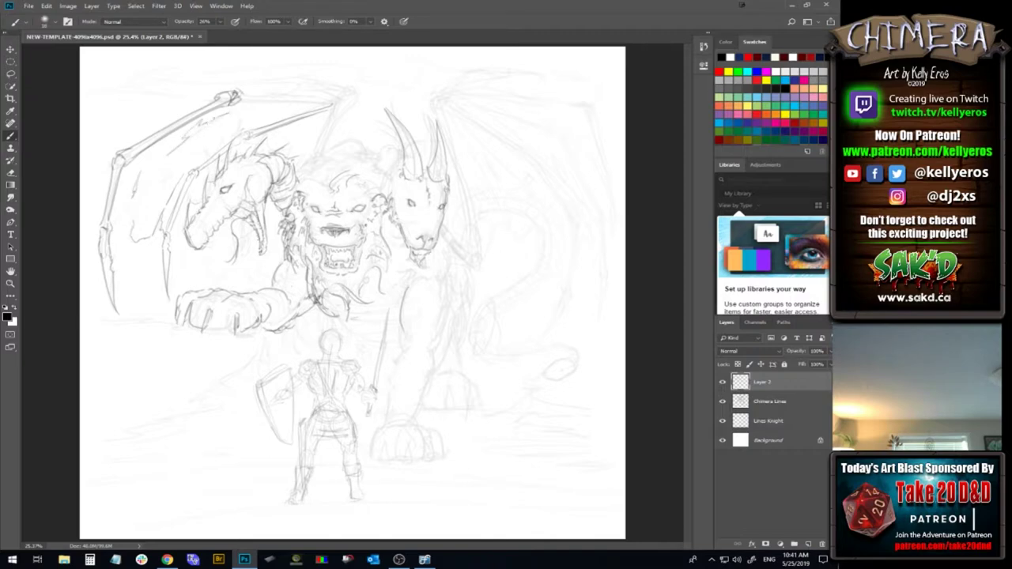
pyautogui.moveTo(174, 149); pyautogui.dragTo(209, 128)
pyautogui.moveTo(119, 227)
pyautogui.mouseDown()
pyautogui.moveTo(112, 218)
pyautogui.moveTo(138, 209)
pyautogui.mouseUp()
# Add spikes along the dragon's neck, mane strands at the top of the lion's head, and detail on the dragon's tongue
pyautogui.moveTo(228, 160); pyautogui.dragTo(277, 145)
pyautogui.moveTo(285, 158); pyautogui.dragTo(296, 149)
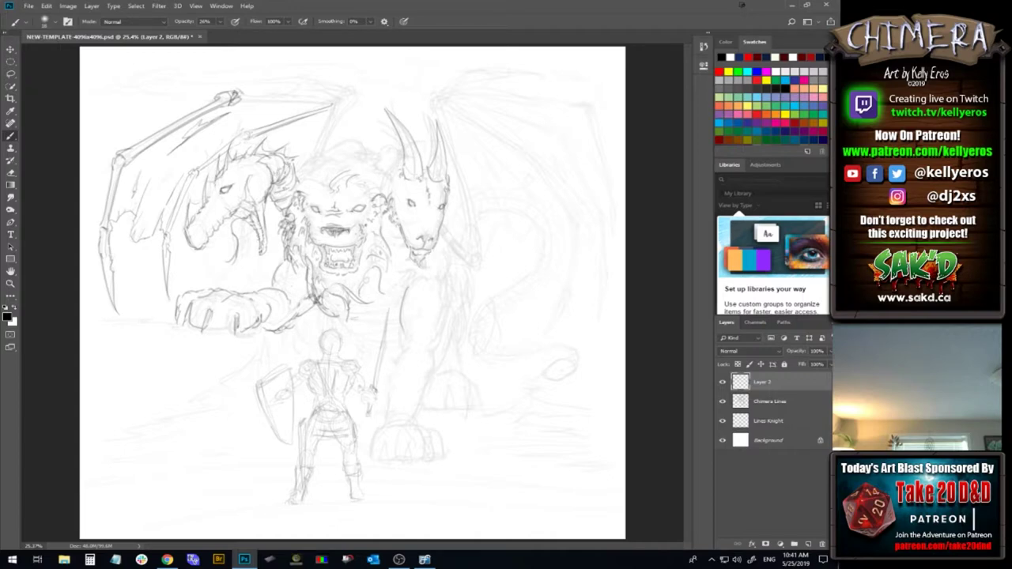
pyautogui.moveTo(286, 192)
pyautogui.mouseDown()
pyautogui.moveTo(296, 201)
pyautogui.moveTo(299, 176)
pyautogui.mouseUp()
pyautogui.moveTo(289, 194); pyautogui.dragTo(323, 178)
pyautogui.moveTo(234, 220); pyautogui.dragTo(241, 226)
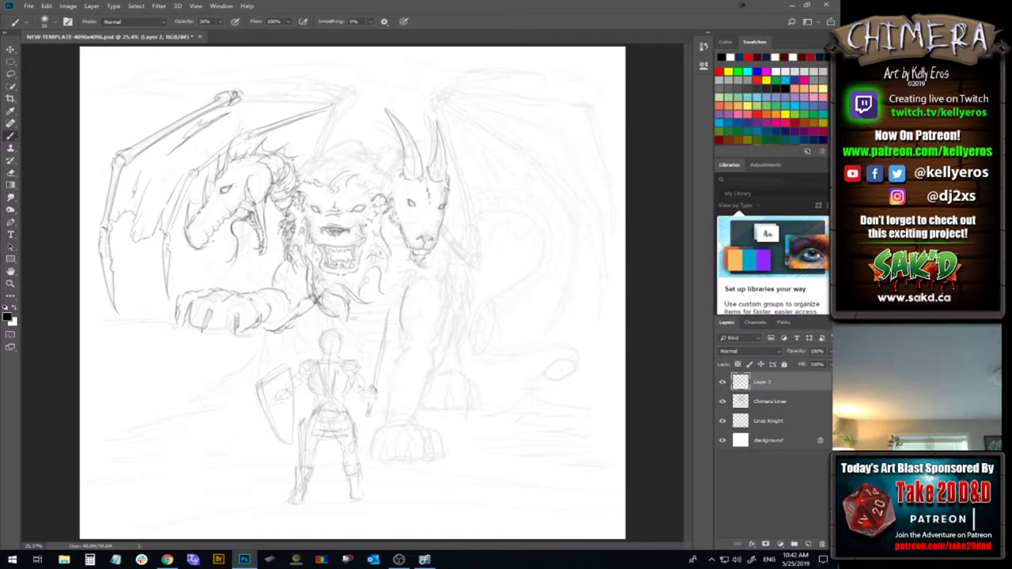
# Add small spikes and shading to the dragon's chin and snout, and contour lines on its neck
pyautogui.moveTo(208, 243); pyautogui.dragTo(226, 242)
pyautogui.hotkey('ctrl', 'alt')
pyautogui.moveTo(185, 238); pyautogui.dragTo(192, 246)
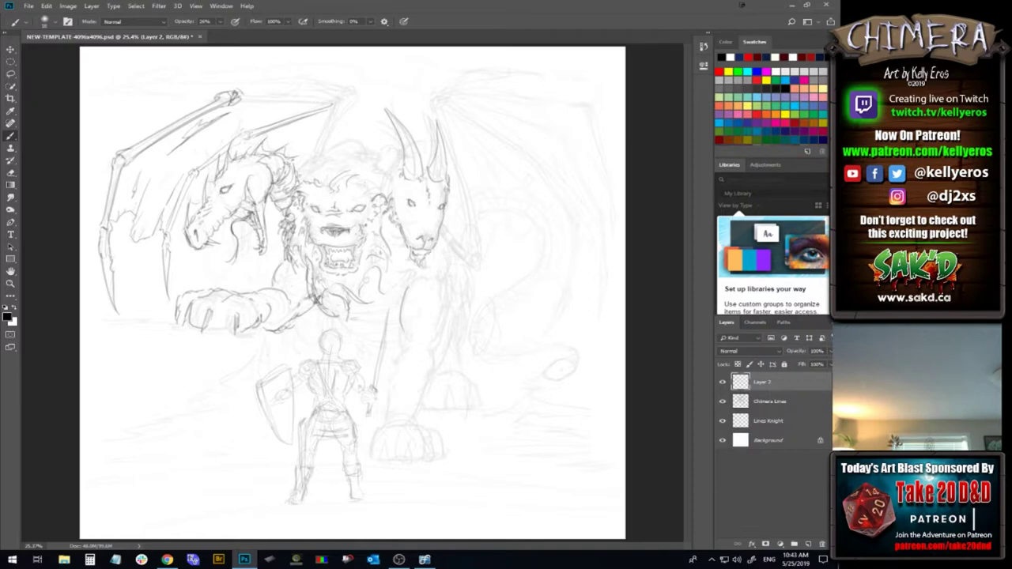
pyautogui.moveTo(274, 170); pyautogui.dragTo(277, 193)
# Draw the curved ridges across both of the goat's horns
pyautogui.moveTo(435, 162); pyautogui.dragTo(446, 158)
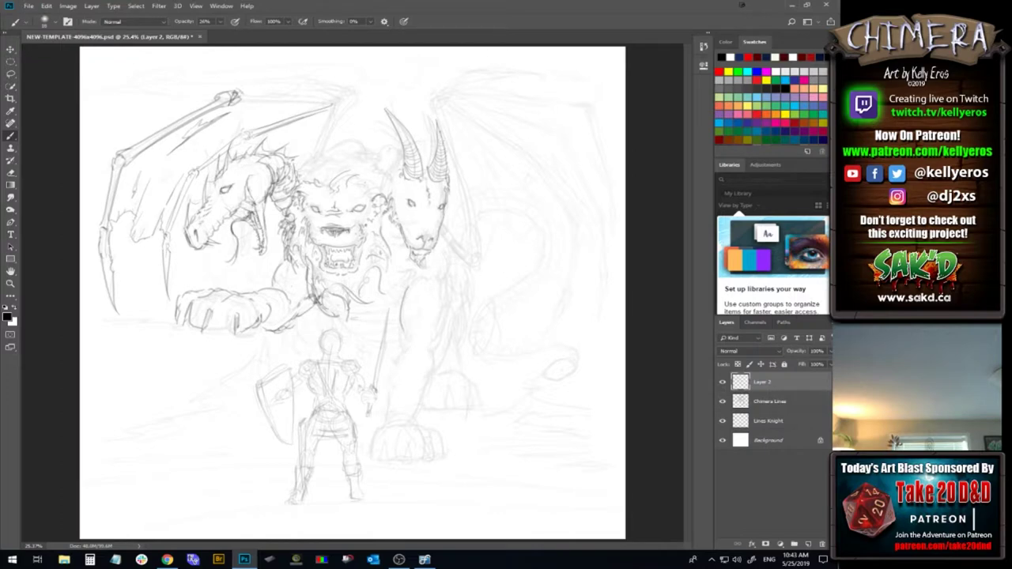
pyautogui.hotkey('ctrl', 'alt')
pyautogui.moveTo(435, 154); pyautogui.dragTo(444, 158)
# Try to draw large pointed ears on both sides of the goat's head, then undo those strokes
pyautogui.moveTo(369, 157); pyautogui.dragTo(401, 173)
pyautogui.moveTo(457, 176); pyautogui.dragTo(450, 186)
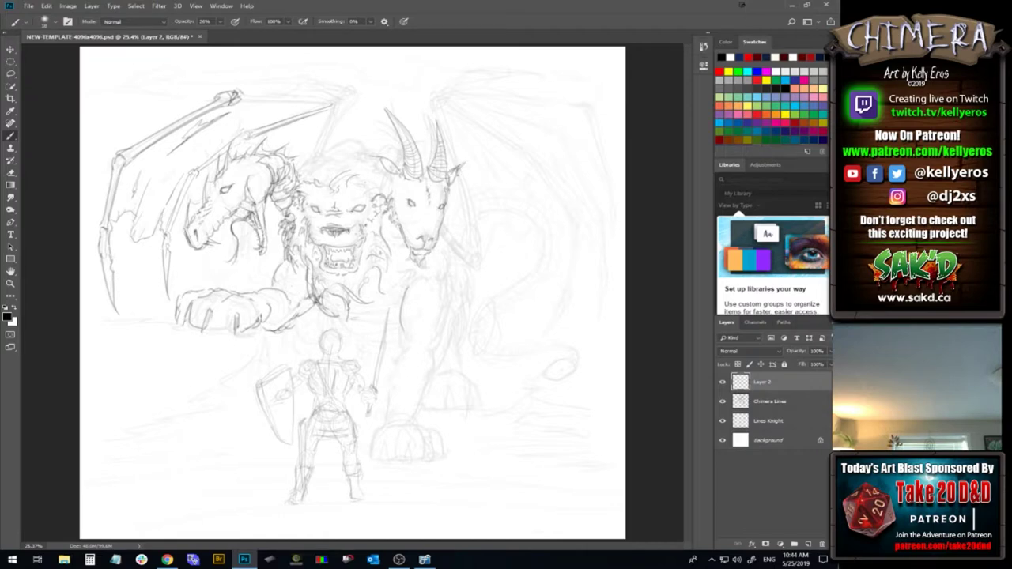
pyautogui.moveTo(465, 170); pyautogui.dragTo(457, 177)
pyautogui.hotkey('ctrl', 'alt')
pyautogui.moveTo(460, 162); pyautogui.dragTo(451, 174)
pyautogui.moveTo(375, 156); pyautogui.dragTo(383, 161)
pyautogui.moveTo(391, 162); pyautogui.dragTo(390, 172)
pyautogui.hotkey('ctrl', 'z')
pyautogui.hotkey('ctrl', 'z')
pyautogui.hotkey('ctrl', 'z')
pyautogui.hotkey('ctrl', 'z')
# Redraw the goat's ears smaller beneath the horns and undo the last stroke on its face
pyautogui.moveTo(379, 175)
pyautogui.mouseDown()
pyautogui.moveTo(391, 169)
pyautogui.moveTo(384, 172)
pyautogui.mouseUp()
pyautogui.hotkey('ctrl', 'shift', 'z')
pyautogui.moveTo(453, 180); pyautogui.dragTo(450, 192)
pyautogui.moveTo(398, 211); pyautogui.dragTo(417, 225)
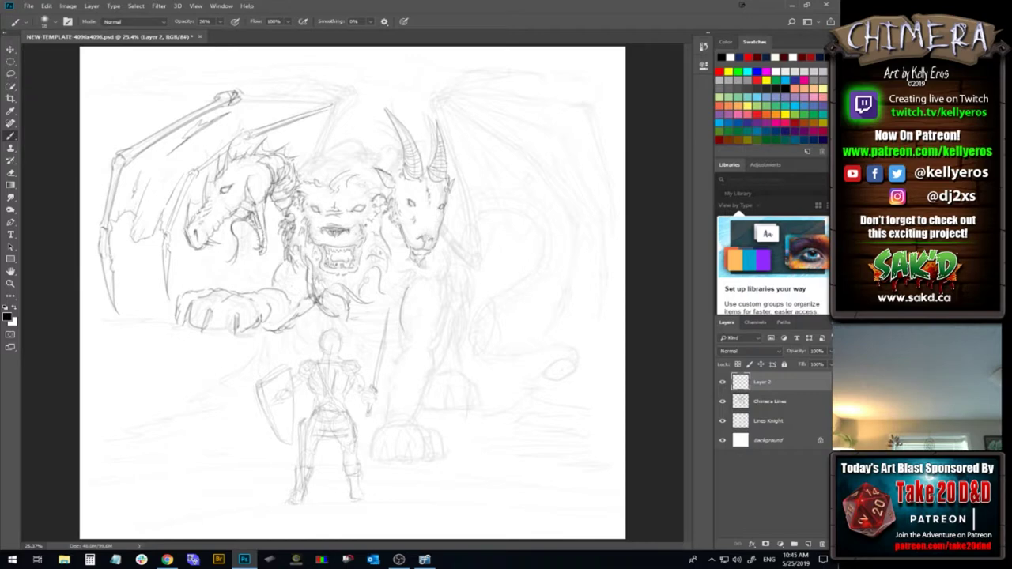
pyautogui.hotkey('ctrl', 'z')
# Draw the shoulder and upper outline of the standing foreleg, and the curling mane tufts below the lion's jaw
pyautogui.moveTo(436, 284); pyautogui.dragTo(444, 279)
pyautogui.moveTo(440, 242); pyautogui.dragTo(454, 282)
pyautogui.moveTo(401, 326); pyautogui.dragTo(404, 340)
pyautogui.moveTo(455, 291); pyautogui.dragTo(438, 349)
pyautogui.moveTo(329, 295); pyautogui.dragTo(365, 341)
pyautogui.moveTo(360, 305)
pyautogui.mouseDown()
pyautogui.moveTo(374, 336)
pyautogui.moveTo(380, 287)
pyautogui.mouseUp()
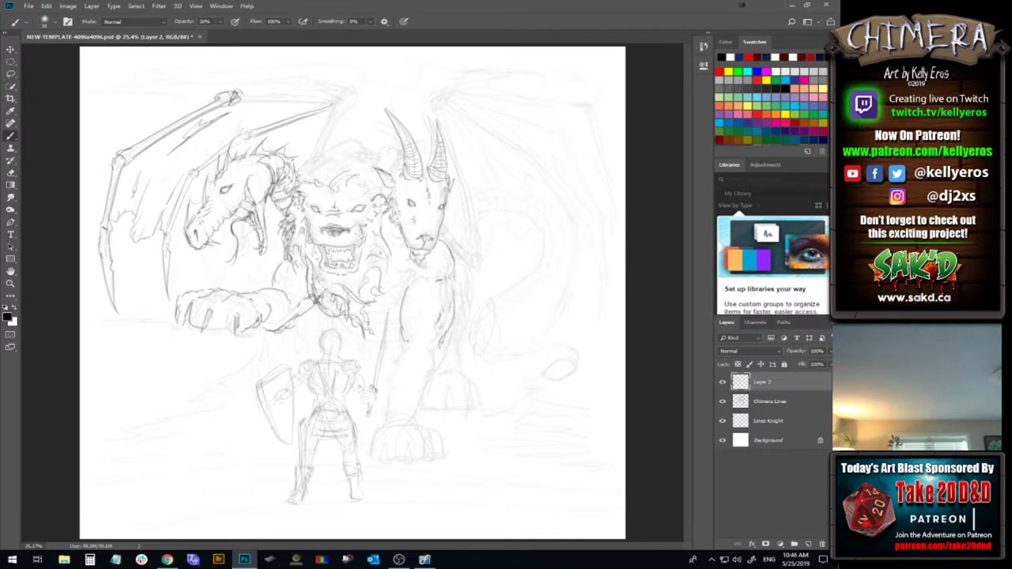
# Draw both sides of the standing foreleg's lower half down to the paw, with a short ground line beside it
pyautogui.hotkey('alt', 'Tab')
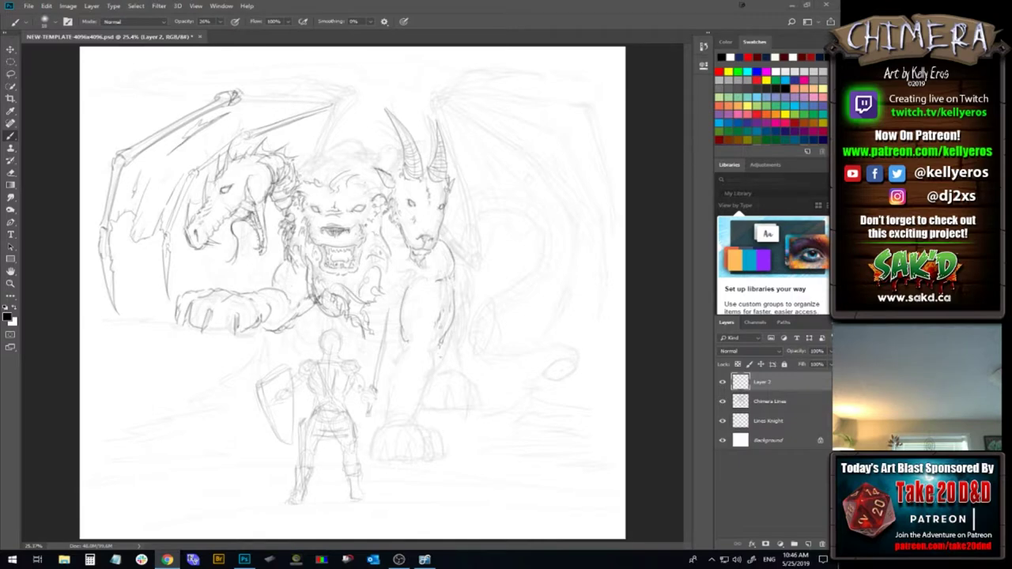
pyautogui.click(435, 368)
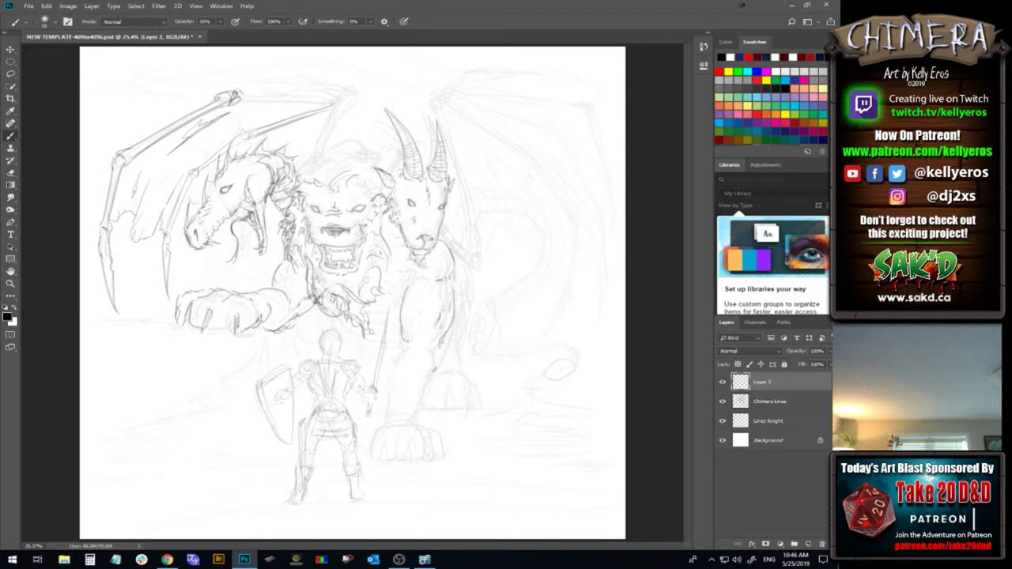
pyautogui.hotkey('alt', 'Tab')
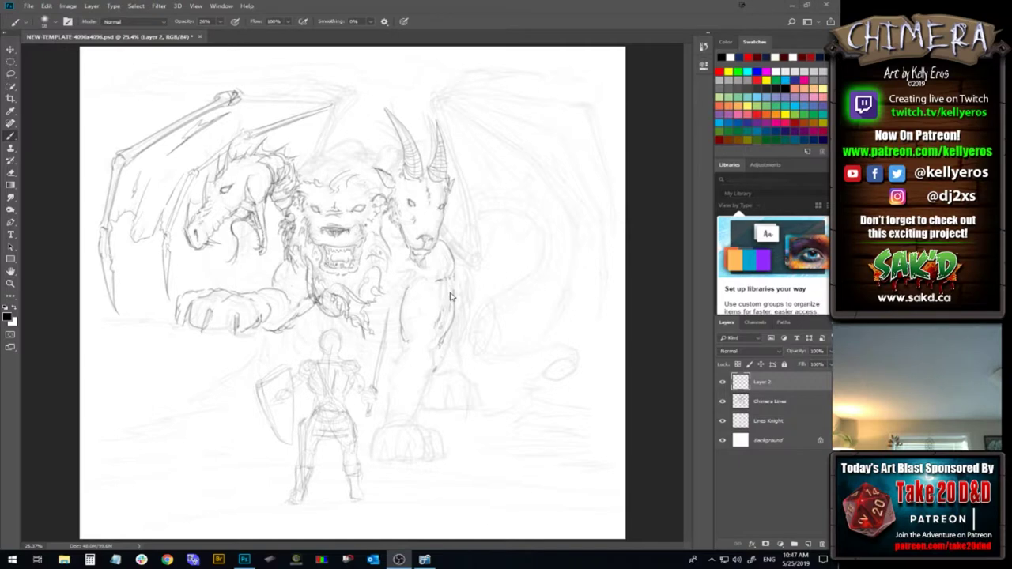
pyautogui.hotkey('alt', 'Tab')
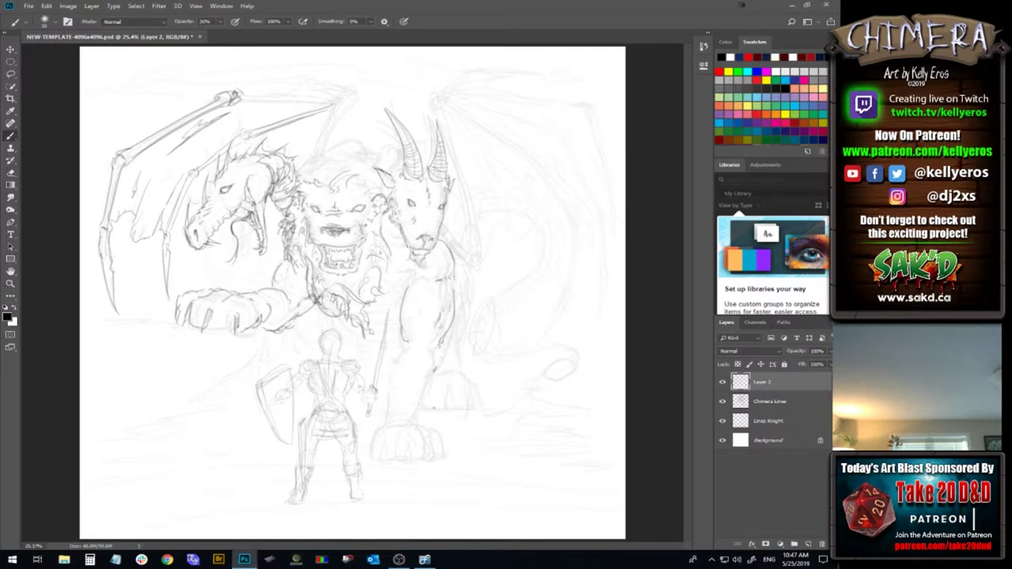
pyautogui.moveTo(435, 410); pyautogui.dragTo(445, 407)
pyautogui.moveTo(434, 373); pyautogui.dragTo(419, 407)
pyautogui.moveTo(392, 366); pyautogui.dragTo(381, 430)
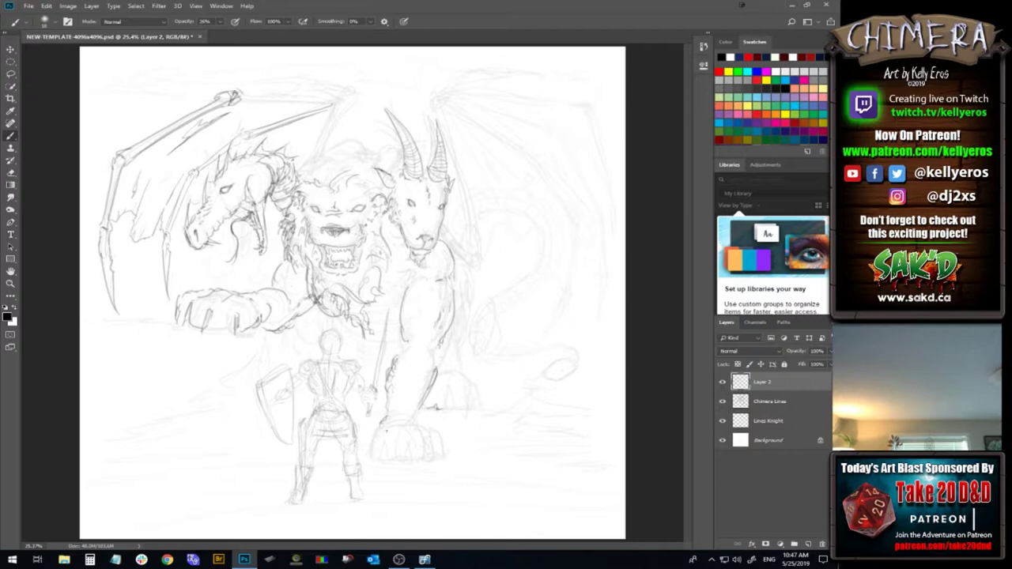
# Outline the planted paw of the standing foreleg with its toes, claws and ankle line
pyautogui.moveTo(375, 436)
pyautogui.mouseDown()
pyautogui.moveTo(368, 453)
pyautogui.moveTo(379, 462)
pyautogui.moveTo(402, 455)
pyautogui.mouseUp()
pyautogui.moveTo(411, 446)
pyautogui.mouseDown()
pyautogui.moveTo(407, 457)
pyautogui.moveTo(433, 459)
pyautogui.mouseUp()
pyautogui.moveTo(446, 436)
pyautogui.mouseDown()
pyautogui.moveTo(444, 449)
pyautogui.moveTo(440, 430)
pyautogui.moveTo(388, 425)
pyautogui.moveTo(417, 420)
pyautogui.mouseUp()
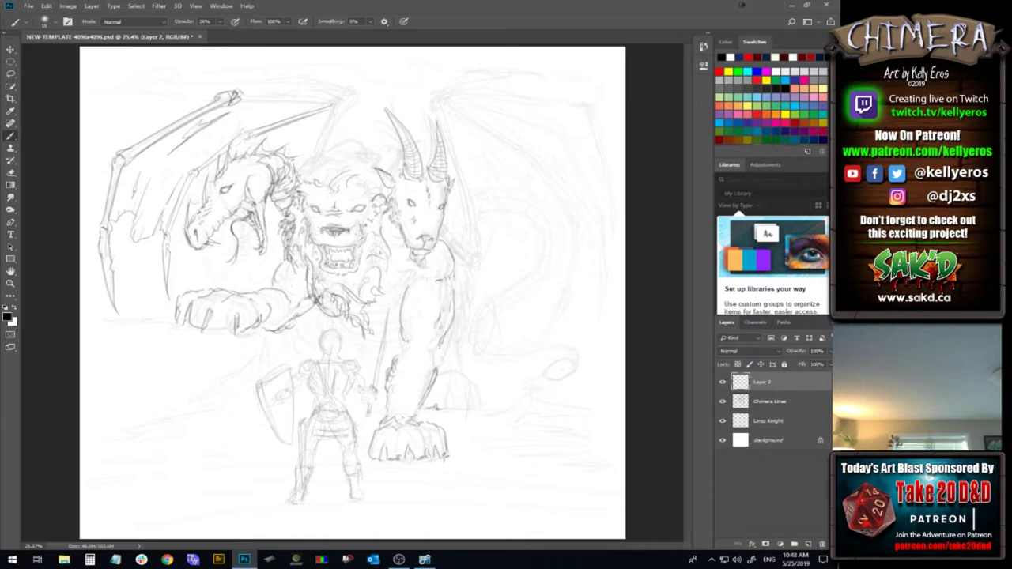
pyautogui.moveTo(413, 422); pyautogui.dragTo(420, 415)
# Add fur and muscle lines at the standing foreleg's knee and along the chest beside it
pyautogui.moveTo(433, 360); pyautogui.dragTo(433, 349)
pyautogui.moveTo(439, 358); pyautogui.dragTo(452, 315)
pyautogui.moveTo(380, 302); pyautogui.dragTo(374, 311)
# Draw the lion's mane strands overlapping the goat's cheek and filling the gap between the two heads
pyautogui.moveTo(388, 228); pyautogui.dragTo(399, 244)
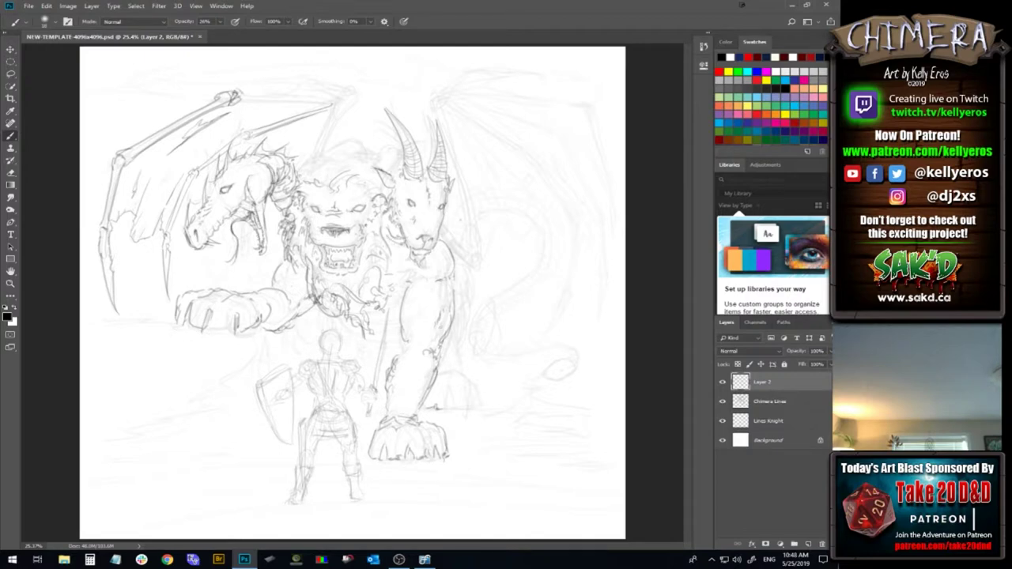
pyautogui.moveTo(388, 234); pyautogui.dragTo(410, 250)
pyautogui.moveTo(377, 231); pyautogui.dragTo(389, 258)
pyautogui.moveTo(356, 177)
pyautogui.mouseDown()
pyautogui.moveTo(381, 193)
pyautogui.moveTo(380, 205)
pyautogui.mouseUp()
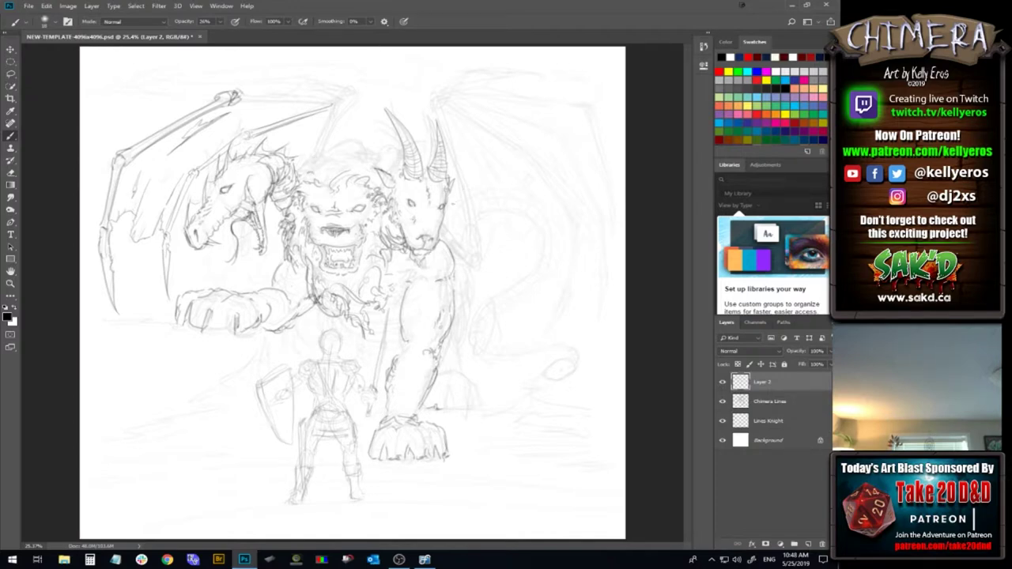
pyautogui.moveTo(386, 187); pyautogui.dragTo(392, 187)
# Draw the vertical wing membrane folds hanging below the dragon's jaw
pyautogui.moveTo(212, 263); pyautogui.dragTo(211, 280)
pyautogui.moveTo(217, 241); pyautogui.dragTo(212, 258)
pyautogui.moveTo(253, 270); pyautogui.dragTo(251, 260)
# Draw the wing arm bones, membrane folds and knobby upper joint above the dragon and lion heads
pyautogui.moveTo(305, 159)
pyautogui.mouseDown()
pyautogui.moveTo(338, 109)
pyautogui.moveTo(325, 125)
pyautogui.mouseUp()
pyautogui.moveTo(276, 149); pyautogui.dragTo(335, 108)
pyautogui.moveTo(290, 139); pyautogui.dragTo(316, 121)
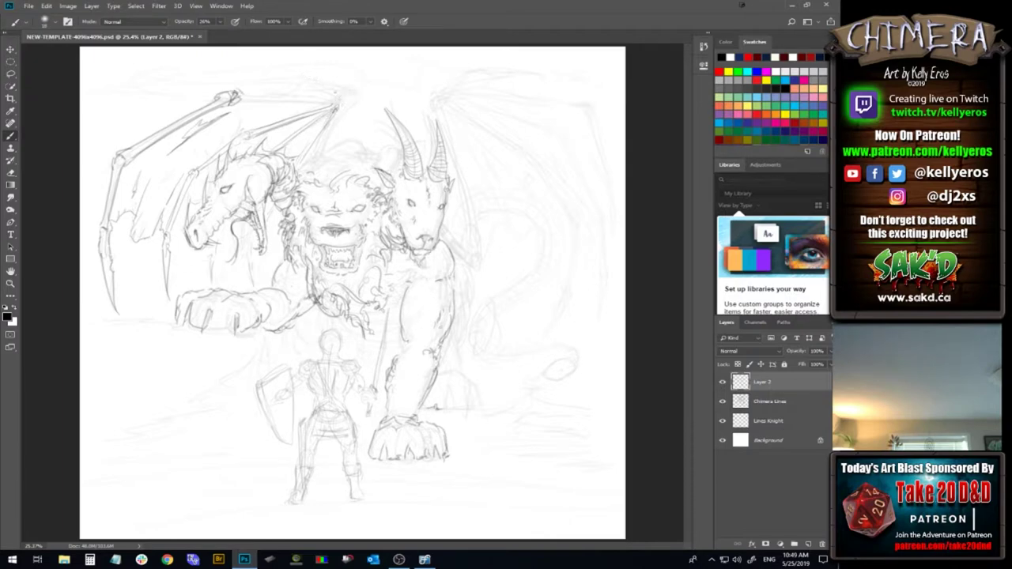
pyautogui.moveTo(341, 93)
pyautogui.mouseDown()
pyautogui.moveTo(333, 106)
pyautogui.moveTo(348, 105)
pyautogui.moveTo(332, 112)
pyautogui.moveTo(326, 147)
pyautogui.mouseUp()
pyautogui.moveTo(347, 114); pyautogui.dragTo(307, 163)
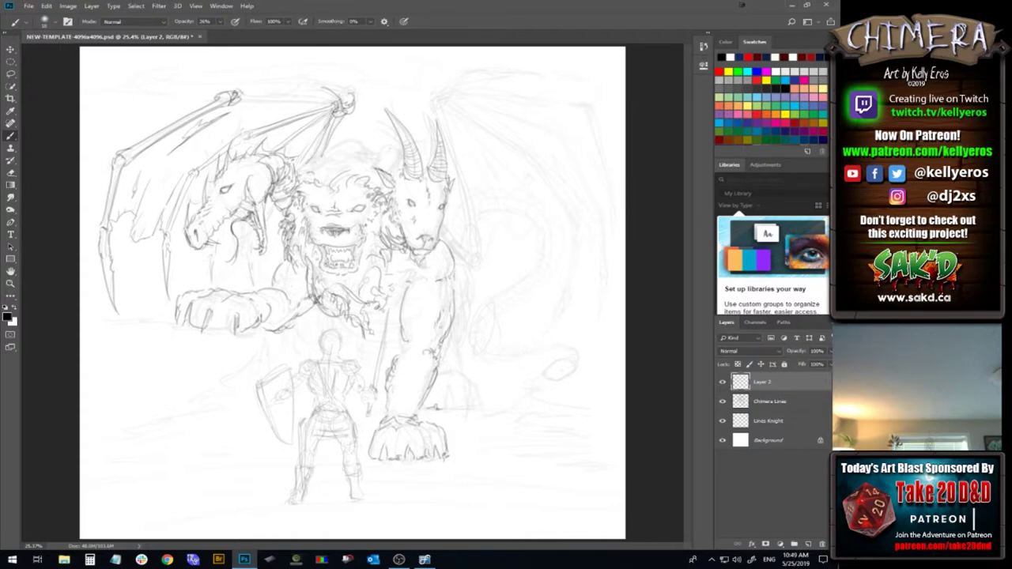
# Draw the long upper finger bone linking the two joints of the dragon-side wing, with a pointed claw above its shoulder-side joint
pyautogui.moveTo(235, 102); pyautogui.dragTo(324, 104)
pyautogui.moveTo(244, 94); pyautogui.dragTo(328, 99)
pyautogui.moveTo(324, 89)
pyautogui.mouseDown()
pyautogui.moveTo(316, 81)
pyautogui.moveTo(356, 89)
pyautogui.mouseUp()
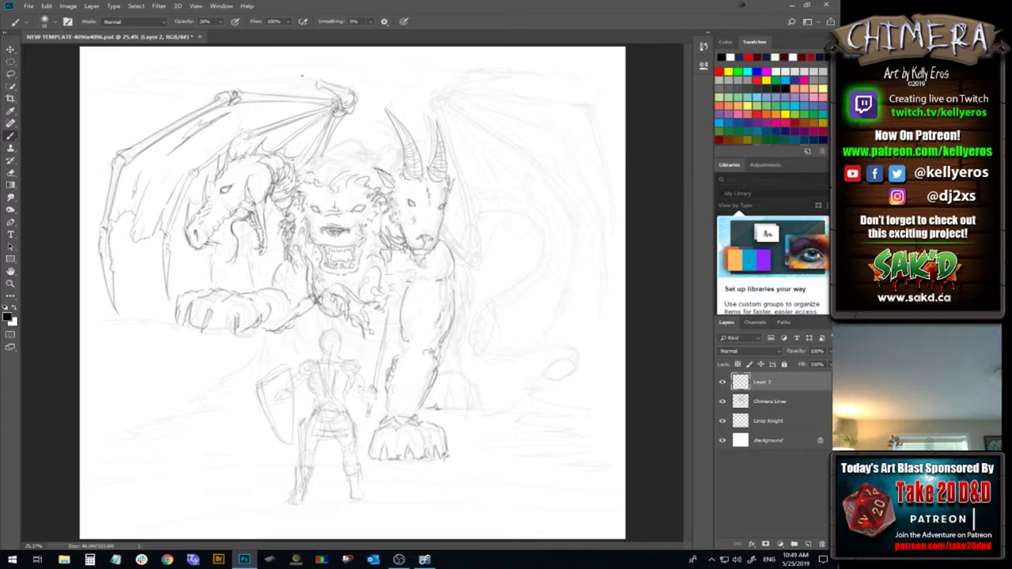
pyautogui.moveTo(309, 80)
pyautogui.mouseDown()
pyautogui.moveTo(266, 81)
pyautogui.moveTo(323, 80)
pyautogui.mouseUp()
# Draw curling mane tufts on top of the lion's head and short strands beside the goat's ear and cheek
pyautogui.moveTo(315, 173)
pyautogui.mouseDown()
pyautogui.moveTo(321, 160)
pyautogui.moveTo(370, 154)
pyautogui.mouseUp()
pyautogui.moveTo(355, 156)
pyautogui.mouseDown()
pyautogui.moveTo(367, 145)
pyautogui.moveTo(343, 150)
pyautogui.moveTo(338, 164)
pyautogui.moveTo(352, 158)
pyautogui.moveTo(329, 179)
pyautogui.mouseUp()
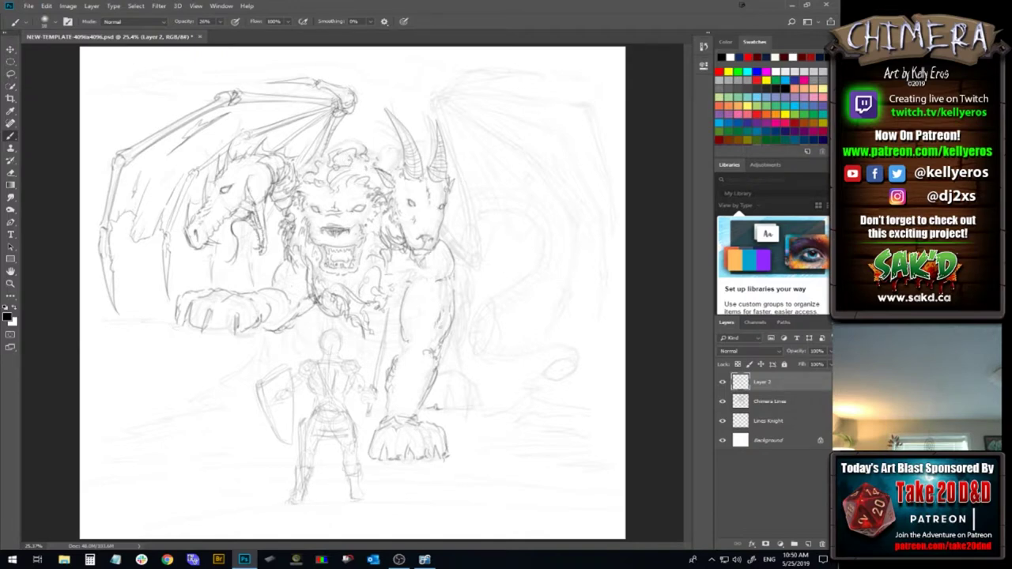
pyautogui.moveTo(389, 170)
pyautogui.mouseDown()
pyautogui.moveTo(401, 165)
pyautogui.moveTo(380, 187)
pyautogui.mouseUp()
pyautogui.moveTo(384, 234); pyautogui.dragTo(391, 210)
pyautogui.moveTo(381, 231); pyautogui.dragTo(387, 217)
pyautogui.moveTo(384, 243); pyautogui.dragTo(391, 210)
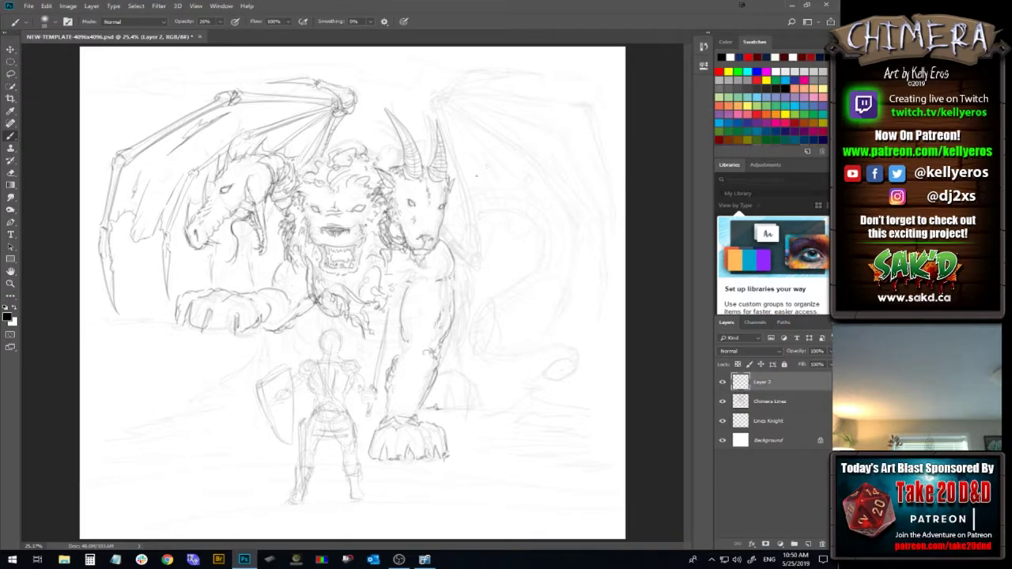
# Fill the gap between the lion's mane and the goat's cheek with dark fur strokes down to the chest
pyautogui.moveTo(390, 235); pyautogui.dragTo(394, 223)
pyautogui.moveTo(391, 238); pyautogui.dragTo(400, 223)
pyautogui.moveTo(394, 227)
pyautogui.mouseDown()
pyautogui.moveTo(403, 223)
pyautogui.moveTo(388, 193)
pyautogui.mouseUp()
pyautogui.moveTo(394, 262); pyautogui.dragTo(399, 249)
pyautogui.moveTo(393, 269)
pyautogui.mouseDown()
pyautogui.moveTo(401, 257)
pyautogui.moveTo(399, 266)
pyautogui.mouseUp()
pyautogui.moveTo(386, 282); pyautogui.dragTo(392, 269)
pyautogui.moveTo(388, 291); pyautogui.dragTo(402, 251)
pyautogui.moveTo(387, 287); pyautogui.dragTo(418, 249)
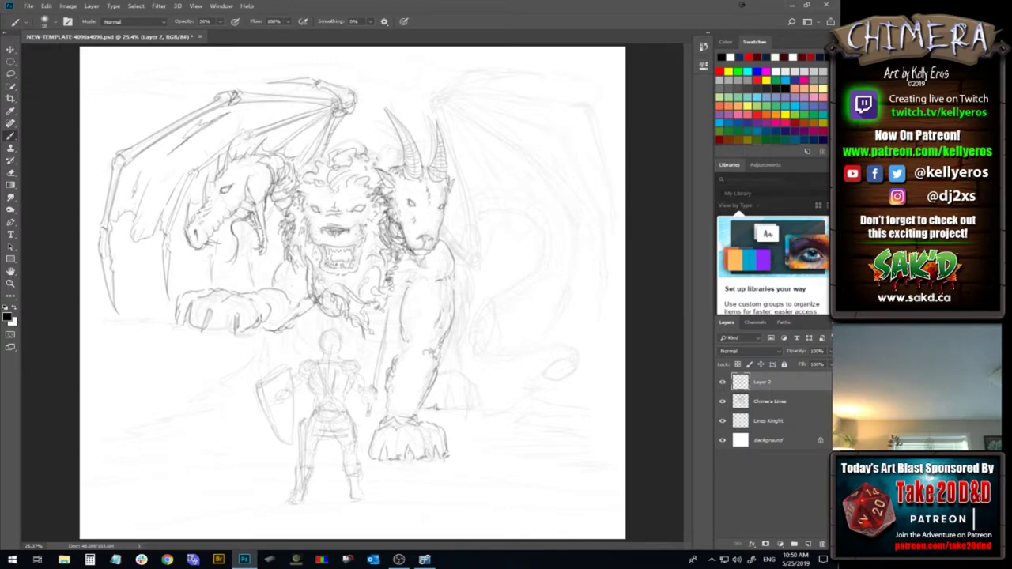
# Add small detail strokes around the dragon's jaw, the goat's cheek and the fur over the standing foreleg's shoulder
pyautogui.moveTo(267, 241); pyautogui.dragTo(270, 249)
pyautogui.moveTo(192, 211); pyautogui.dragTo(191, 225)
pyautogui.moveTo(393, 226); pyautogui.dragTo(393, 247)
pyautogui.moveTo(411, 270)
pyautogui.mouseDown()
pyautogui.moveTo(398, 276)
pyautogui.moveTo(409, 277)
pyautogui.moveTo(399, 294)
pyautogui.moveTo(401, 281)
pyautogui.mouseUp()
pyautogui.moveTo(463, 285)
pyautogui.mouseDown()
pyautogui.moveTo(458, 294)
pyautogui.moveTo(454, 275)
pyautogui.mouseUp()
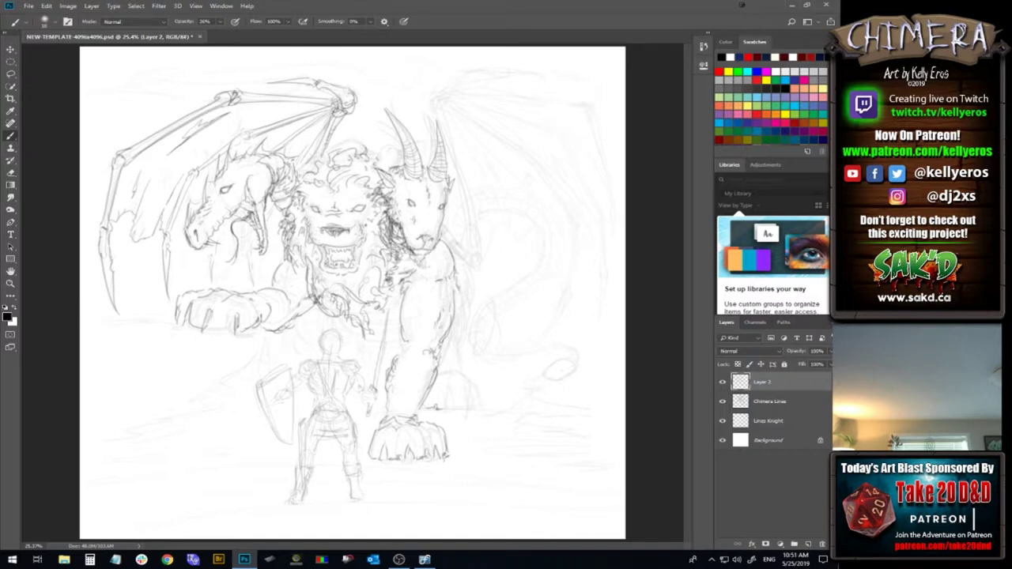
# Draw the goat-side wing's elbow behind the goat's neck, its long arm bone and the knobby upper joint
pyautogui.moveTo(453, 234); pyautogui.dragTo(449, 260)
pyautogui.moveTo(473, 221)
pyautogui.mouseDown()
pyautogui.moveTo(458, 253)
pyautogui.moveTo(477, 265)
pyautogui.moveTo(483, 249)
pyautogui.moveTo(487, 270)
pyautogui.mouseUp()
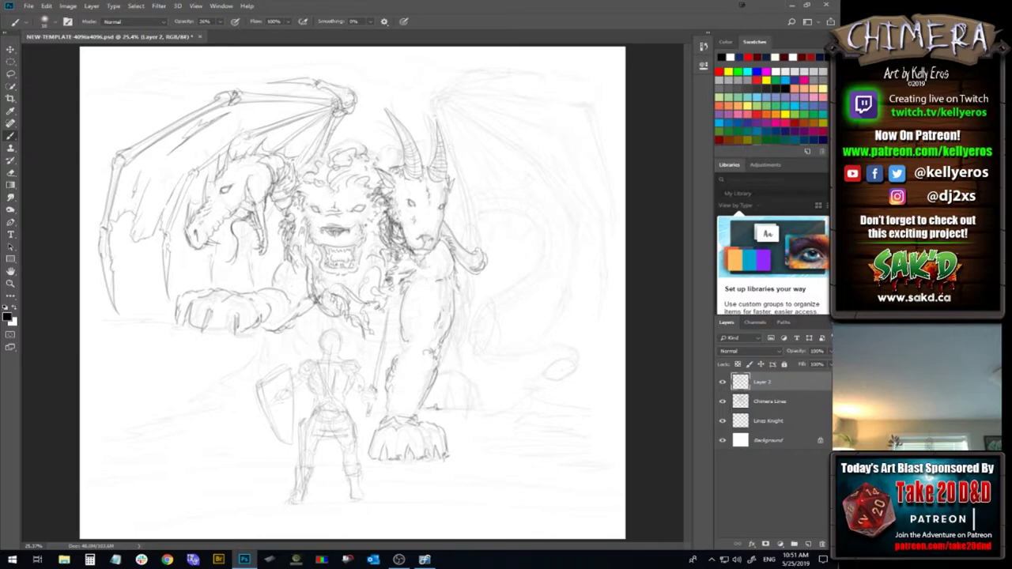
pyautogui.moveTo(445, 142); pyautogui.dragTo(468, 247)
pyautogui.moveTo(453, 148); pyautogui.dragTo(476, 247)
pyautogui.moveTo(447, 127)
pyautogui.mouseDown()
pyautogui.moveTo(455, 109)
pyautogui.moveTo(444, 120)
pyautogui.moveTo(455, 157)
pyautogui.mouseUp()
pyautogui.moveTo(436, 113)
pyautogui.mouseDown()
pyautogui.moveTo(445, 103)
pyautogui.moveTo(454, 115)
pyautogui.moveTo(464, 94)
pyautogui.mouseUp()
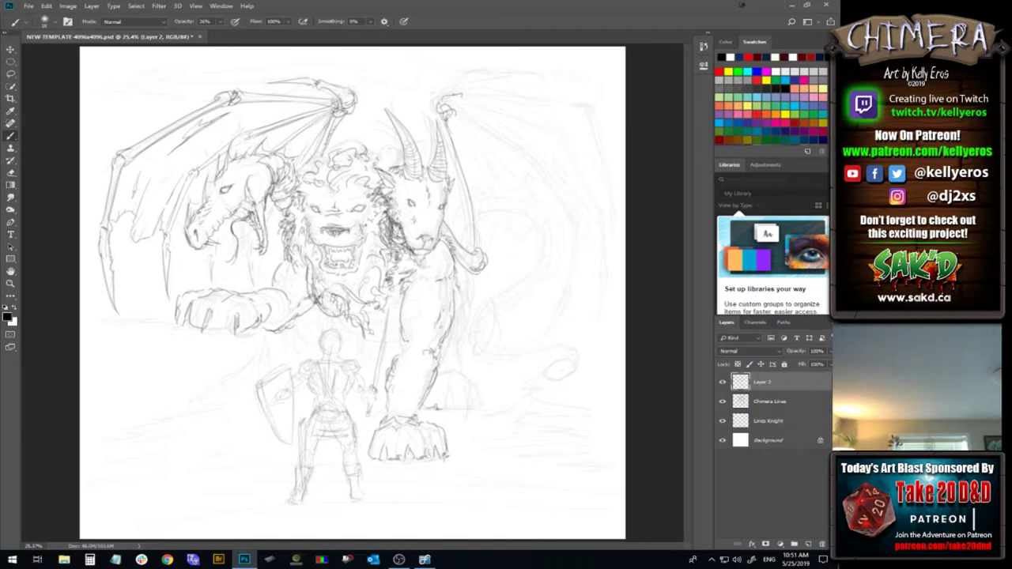
# Redraw the claw extending outward from the goat-side wing's upper joint and add another line down the arm
pyautogui.moveTo(468, 93)
pyautogui.mouseDown()
pyautogui.moveTo(464, 103)
pyautogui.moveTo(485, 89)
pyautogui.mouseUp()
pyautogui.hotkey('ctrl', 'alt', 'z')
pyautogui.hotkey('ctrl', 'alt', 'z')
pyautogui.hotkey('ctrl', 'alt', 'z')
pyautogui.hotkey('ctrl', 'alt', 'z')
pyautogui.moveTo(457, 103); pyautogui.dragTo(505, 86)
pyautogui.moveTo(448, 106); pyautogui.dragTo(457, 102)
pyautogui.moveTo(452, 123); pyautogui.dragTo(484, 260)
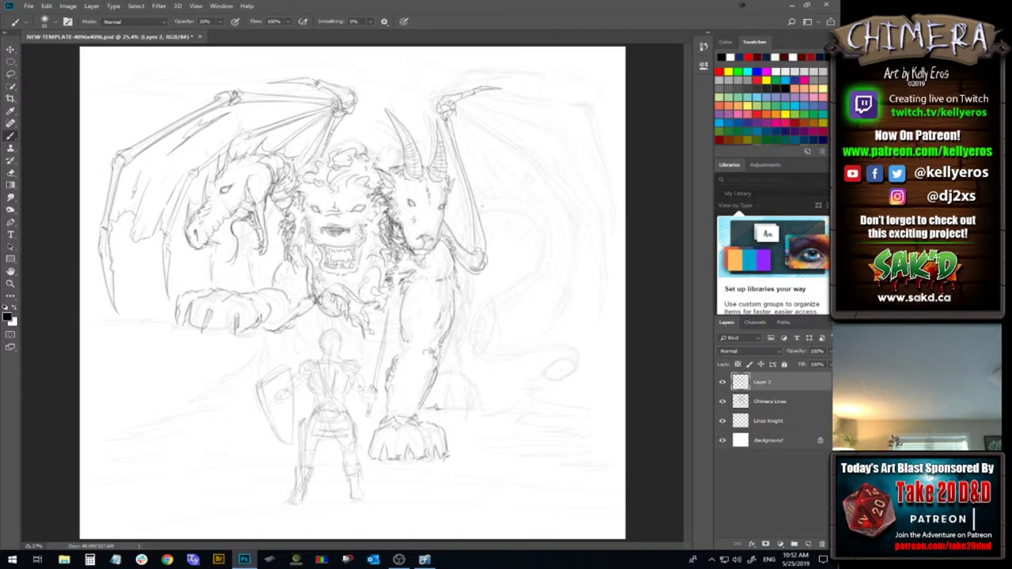
# Rework the outer contour lines of the goat-side wing's arm between its upper joint and elbow
pyautogui.moveTo(452, 121); pyautogui.dragTo(488, 264)
pyautogui.hotkey('ctrl', 'z')
pyautogui.moveTo(450, 123); pyautogui.dragTo(473, 228)
pyautogui.moveTo(455, 127); pyautogui.dragTo(482, 232)
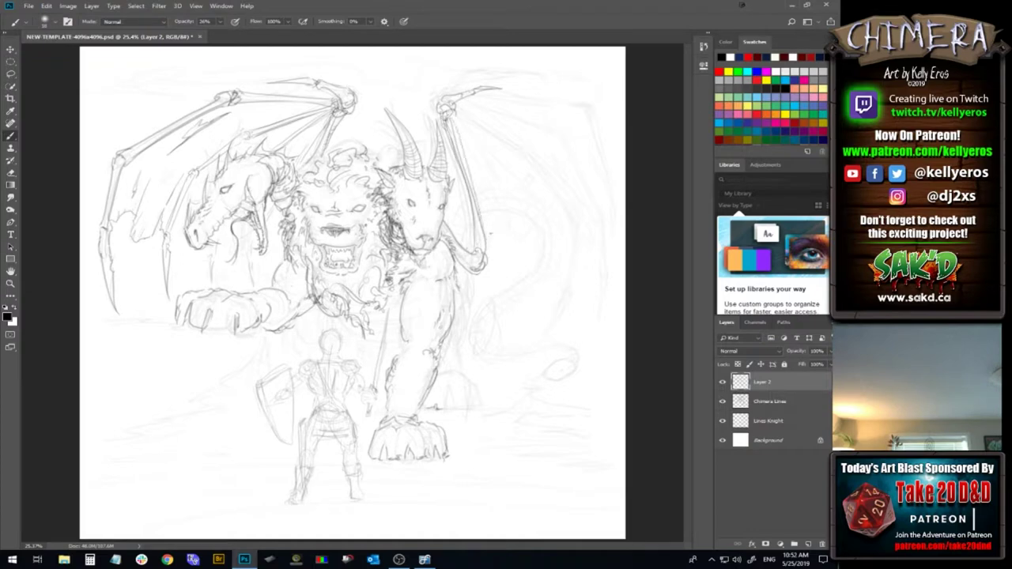
pyautogui.hotkey('ctrl', 'z')
pyautogui.moveTo(452, 115); pyautogui.dragTo(464, 178)
pyautogui.hotkey('ctrl', 'z')
pyautogui.moveTo(455, 120); pyautogui.dragTo(475, 253)
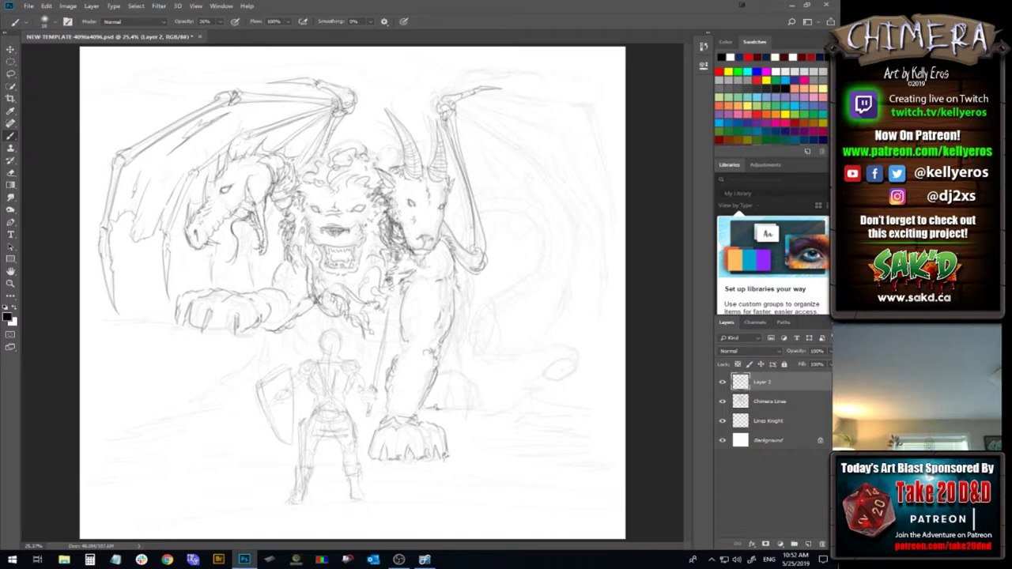
pyautogui.moveTo(466, 190); pyautogui.dragTo(473, 237)
pyautogui.moveTo(460, 168); pyautogui.dragTo(472, 245)
pyautogui.hotkey('ctrl', 'z')
pyautogui.moveTo(458, 159); pyautogui.dragTo(469, 228)
pyautogui.hotkey('ctrl', 'z')
pyautogui.moveTo(462, 170)
pyautogui.mouseDown()
pyautogui.moveTo(473, 248)
pyautogui.moveTo(490, 263)
pyautogui.mouseUp()
pyautogui.moveTo(480, 216); pyautogui.dragTo(485, 237)
# Add strokes to the mane beside the dragon's neck and membrane folds beneath the dragon-side wing's upper finger bone
pyautogui.moveTo(275, 240)
pyautogui.mouseDown()
pyautogui.moveTo(282, 251)
pyautogui.moveTo(289, 205)
pyautogui.moveTo(295, 250)
pyautogui.mouseUp()
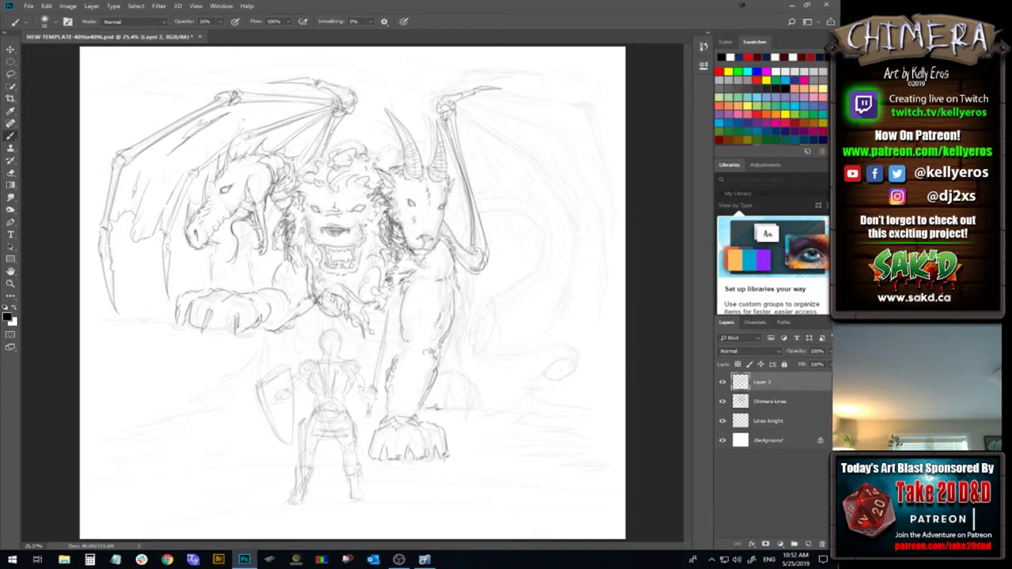
pyautogui.moveTo(317, 107); pyautogui.dragTo(233, 125)
pyautogui.moveTo(337, 99)
pyautogui.mouseDown()
pyautogui.moveTo(299, 96)
pyautogui.moveTo(356, 112)
pyautogui.moveTo(336, 129)
pyautogui.mouseUp()
# Add membrane and contour lines along the goat-side wing's arm and under its upper joint
pyautogui.moveTo(460, 171); pyautogui.dragTo(473, 247)
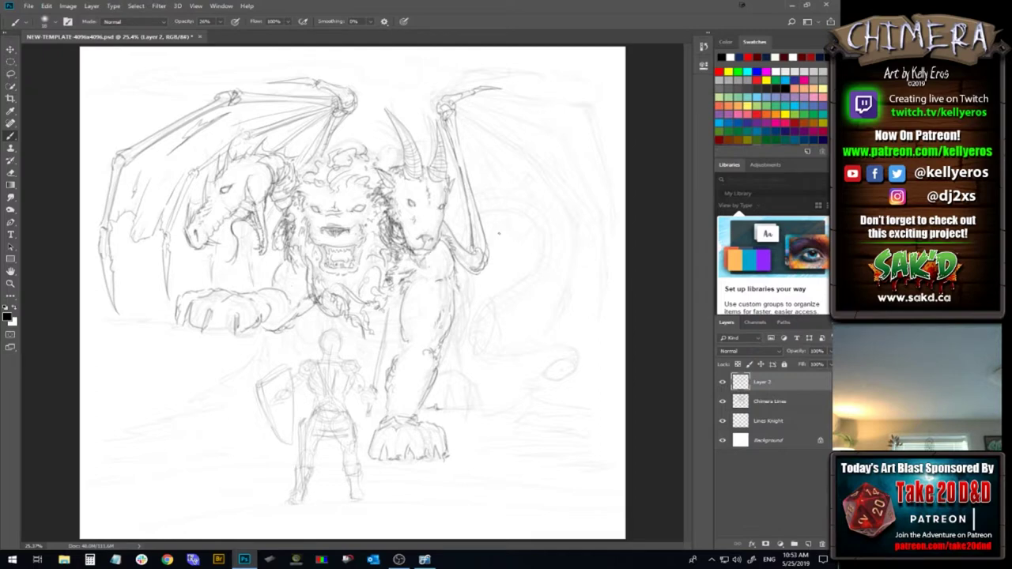
pyautogui.moveTo(454, 148); pyautogui.dragTo(459, 163)
pyautogui.moveTo(455, 115); pyautogui.dragTo(462, 157)
pyautogui.moveTo(455, 103); pyautogui.dragTo(464, 119)
# Draw the goat-side wing's innermost finger bone with its knuckle and the thin segment hanging below it
pyautogui.moveTo(459, 113); pyautogui.dragTo(499, 188)
pyautogui.hotkey('ctrl', 'z')
pyautogui.moveTo(461, 115); pyautogui.dragTo(497, 181)
pyautogui.hotkey('ctrl', 'shift', 'z')
pyautogui.moveTo(496, 178); pyautogui.dragTo(506, 250)
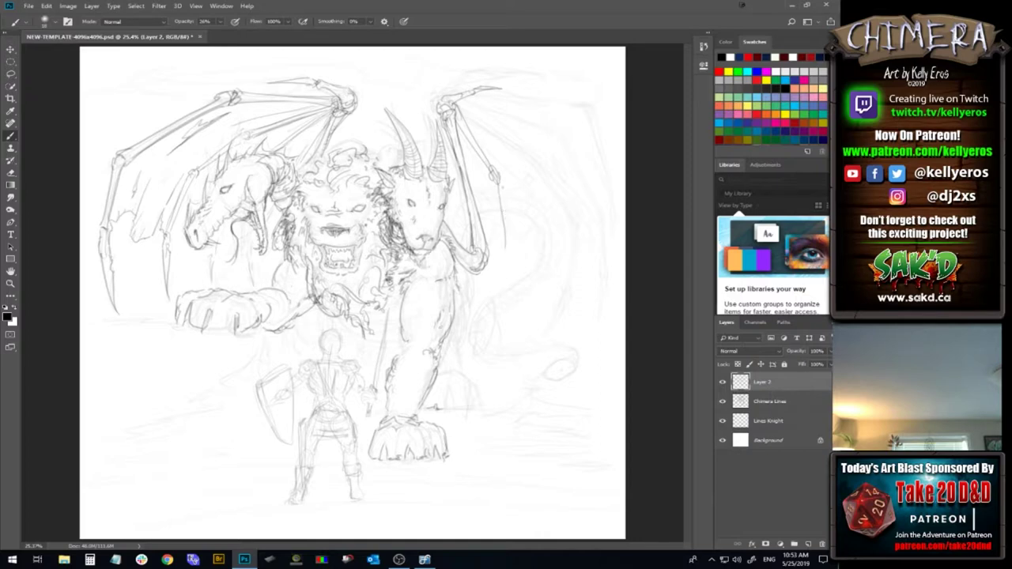
pyautogui.moveTo(495, 180)
pyautogui.mouseDown()
pyautogui.moveTo(506, 278)
pyautogui.moveTo(508, 257)
pyautogui.mouseUp()
# Draw membrane fold lines between the goat-side wing's arm and its innermost finger
pyautogui.moveTo(481, 186); pyautogui.dragTo(478, 222)
pyautogui.hotkey('ctrl', 'z')
pyautogui.moveTo(476, 173); pyautogui.dragTo(487, 230)
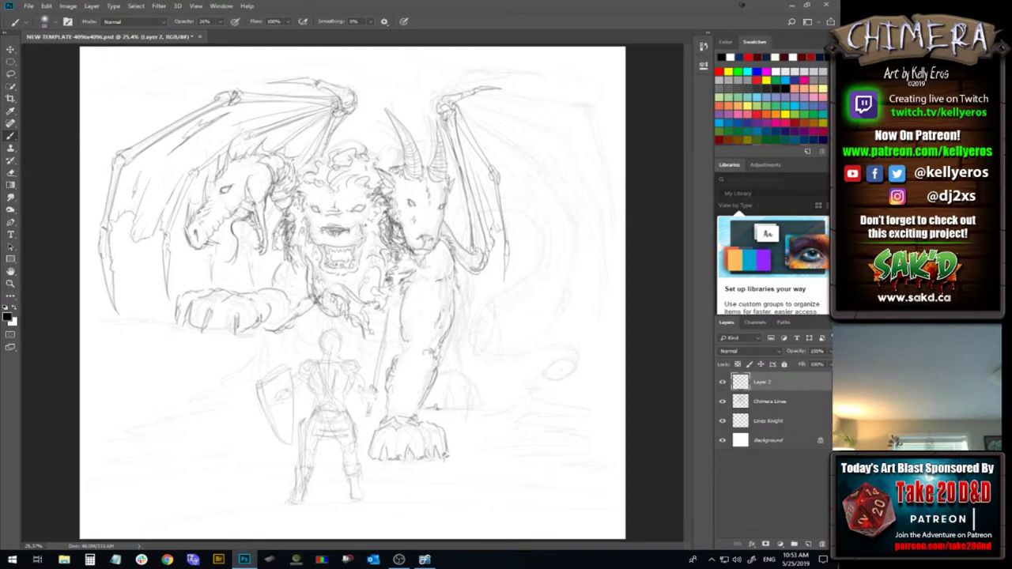
pyautogui.moveTo(482, 205); pyautogui.dragTo(487, 230)
# Draw the upper segment of the goat-side wing's second finger bone, running outward from the upper joint
pyautogui.moveTo(473, 118); pyautogui.dragTo(523, 150)
pyautogui.moveTo(474, 123); pyautogui.dragTo(523, 156)
pyautogui.moveTo(458, 102); pyautogui.dragTo(465, 112)
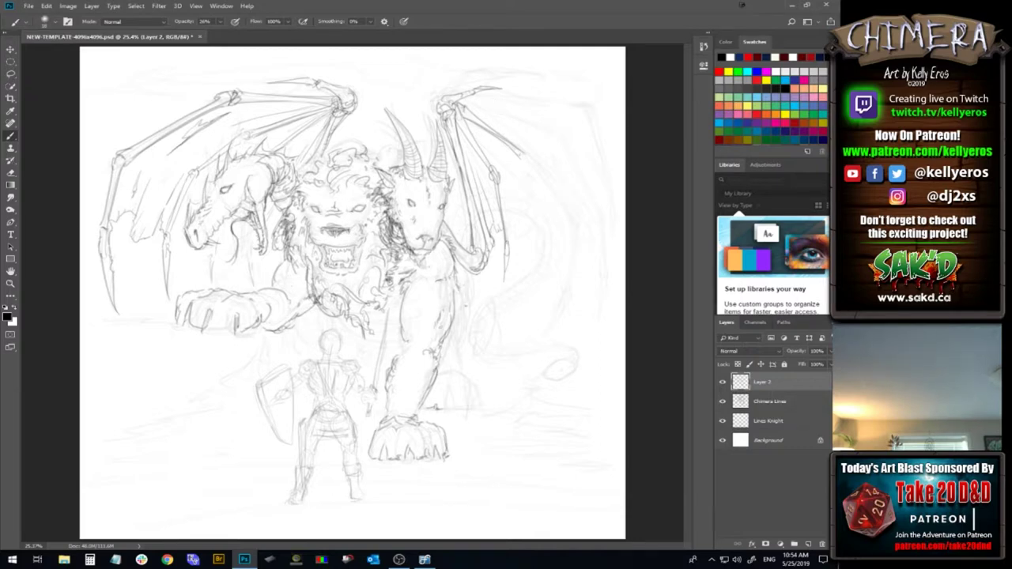
# Draw the furry body contour behind the standing foreleg, from below the wing elbow to knee height
pyautogui.moveTo(444, 353)
pyautogui.mouseDown()
pyautogui.moveTo(462, 336)
pyautogui.moveTo(473, 285)
pyautogui.moveTo(457, 271)
pyautogui.moveTo(465, 280)
pyautogui.mouseUp()
pyautogui.moveTo(474, 302)
pyautogui.mouseDown()
pyautogui.moveTo(471, 273)
pyautogui.moveTo(456, 267)
pyautogui.mouseUp()
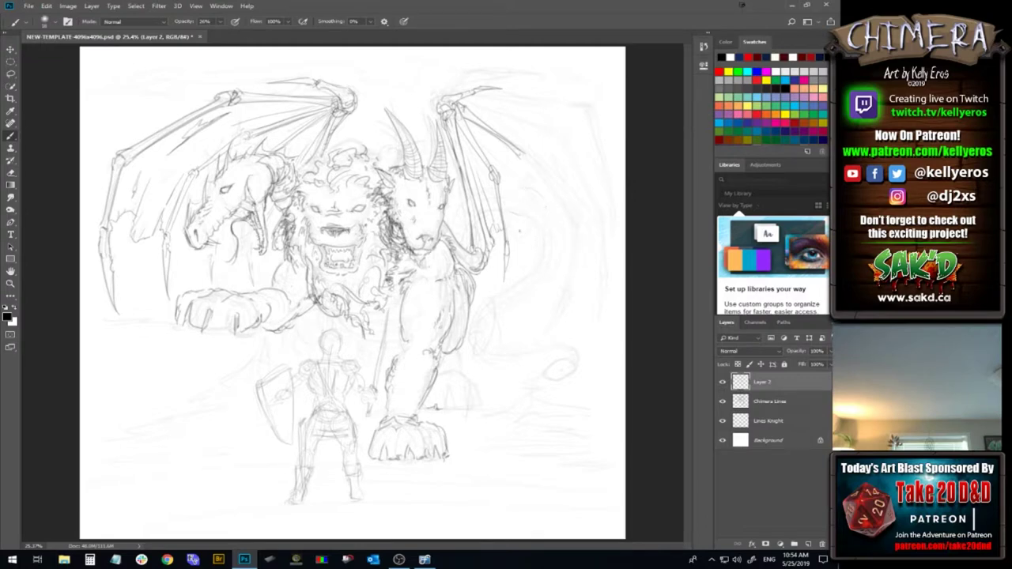
# Draw the ragged lower membrane edge between the goat-side wing's first two fingers and the second finger's pointed tip
pyautogui.moveTo(508, 226)
pyautogui.mouseDown()
pyautogui.moveTo(525, 240)
pyautogui.moveTo(561, 232)
pyautogui.moveTo(572, 247)
pyautogui.moveTo(566, 292)
pyautogui.mouseUp()
pyautogui.moveTo(566, 289); pyautogui.dragTo(561, 301)
pyautogui.moveTo(559, 300); pyautogui.dragTo(544, 335)
pyautogui.moveTo(566, 299); pyautogui.dragTo(554, 325)
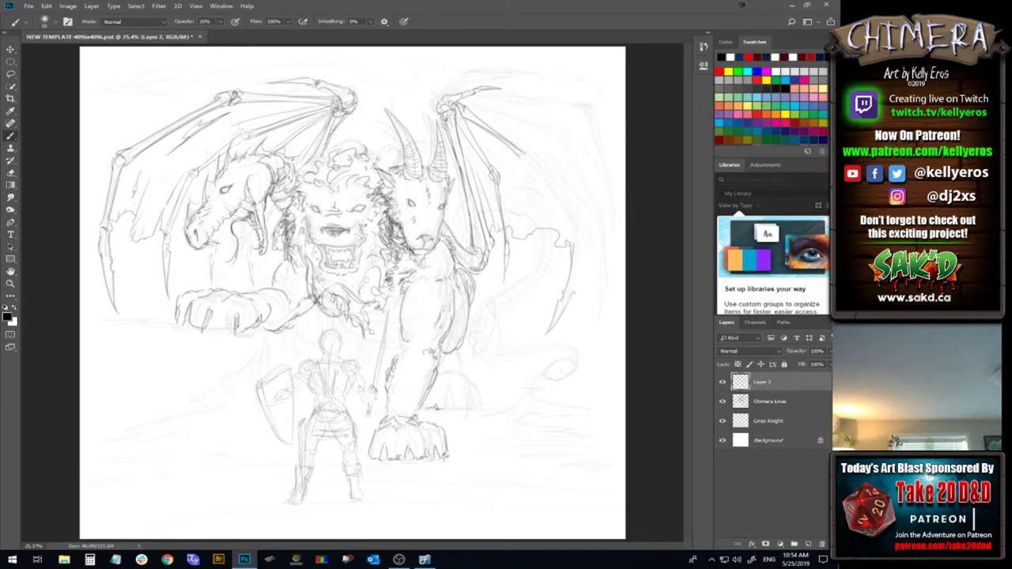
# Redraw the second finger's pointed tip and add its knuckle and the straight segment above it
pyautogui.hotkey('ctrl', 'z')
pyautogui.moveTo(566, 302); pyautogui.dragTo(550, 332)
pyautogui.hotkey('ctrl', 'z')
pyautogui.hotkey('ctrl', 'z')
pyautogui.hotkey('ctrl', 'z')
pyautogui.hotkey('ctrl', 'z')
pyautogui.moveTo(566, 305); pyautogui.dragTo(550, 330)
pyautogui.hotkey('ctrl', 'z')
pyautogui.hotkey('ctrl', 'z')
pyautogui.moveTo(571, 288); pyautogui.dragTo(569, 297)
pyautogui.moveTo(575, 225); pyautogui.dragTo(572, 289)
# Draw the curved middle segment and knuckle of the goat-side wing's second finger, joining its upper and lower segments
pyautogui.moveTo(525, 156); pyautogui.dragTo(577, 222)
pyautogui.hotkey('ctrl', 'z')
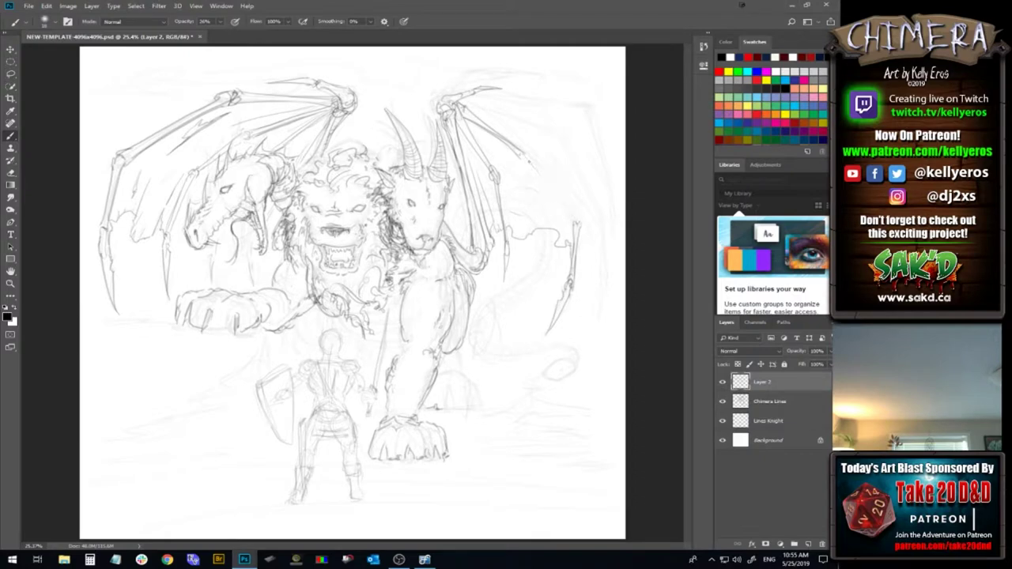
pyautogui.moveTo(523, 158); pyautogui.dragTo(568, 218)
pyautogui.hotkey('ctrl', 'z')
pyautogui.moveTo(523, 158); pyautogui.dragTo(574, 224)
pyautogui.moveTo(535, 166); pyautogui.dragTo(574, 223)
pyautogui.moveTo(526, 165); pyautogui.dragTo(547, 181)
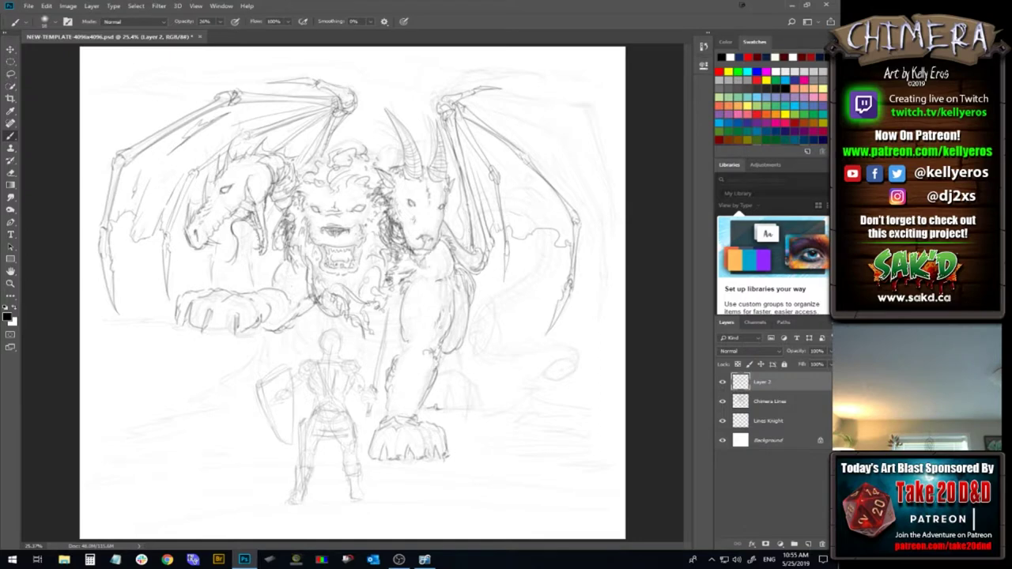
# Add membrane fold lines beside the goat-side wing's arm and try further folds on the dragon-side wing
pyautogui.moveTo(465, 233); pyautogui.dragTo(464, 221)
pyautogui.moveTo(459, 184); pyautogui.dragTo(461, 224)
pyautogui.moveTo(181, 163); pyautogui.dragTo(150, 202)
pyautogui.hotkey('ctrl', 'z')
pyautogui.moveTo(165, 167)
pyautogui.mouseDown()
pyautogui.moveTo(148, 199)
pyautogui.moveTo(161, 182)
pyautogui.mouseUp()
pyautogui.hotkey('ctrl', 'z')
# Darken the mane between the dragon and lion heads and add strokes at the dragon's crest and above the knight's head
pyautogui.moveTo(260, 156)
pyautogui.mouseDown()
pyautogui.moveTo(277, 163)
pyautogui.moveTo(253, 160)
pyautogui.mouseUp()
pyautogui.moveTo(279, 209); pyautogui.dragTo(290, 257)
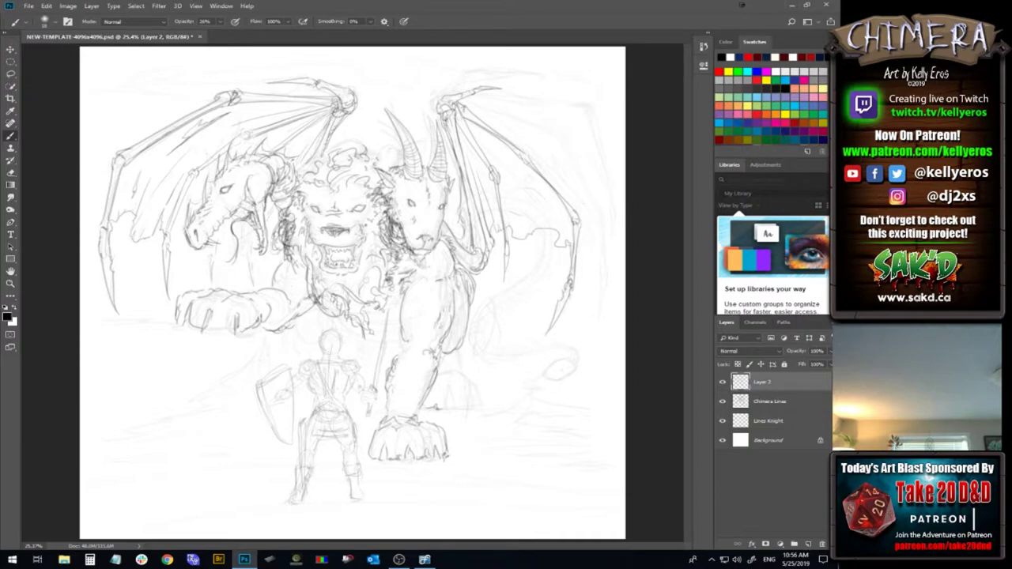
pyautogui.moveTo(279, 234); pyautogui.dragTo(283, 246)
pyautogui.moveTo(307, 328); pyautogui.dragTo(321, 315)
# Draw the rear leg and clawed paw behind the standing foreleg, and add fur along that foreleg down to its paw
pyautogui.moveTo(461, 349); pyautogui.dragTo(465, 377)
pyautogui.moveTo(439, 371)
pyautogui.mouseDown()
pyautogui.moveTo(466, 375)
pyautogui.moveTo(444, 410)
pyautogui.mouseUp()
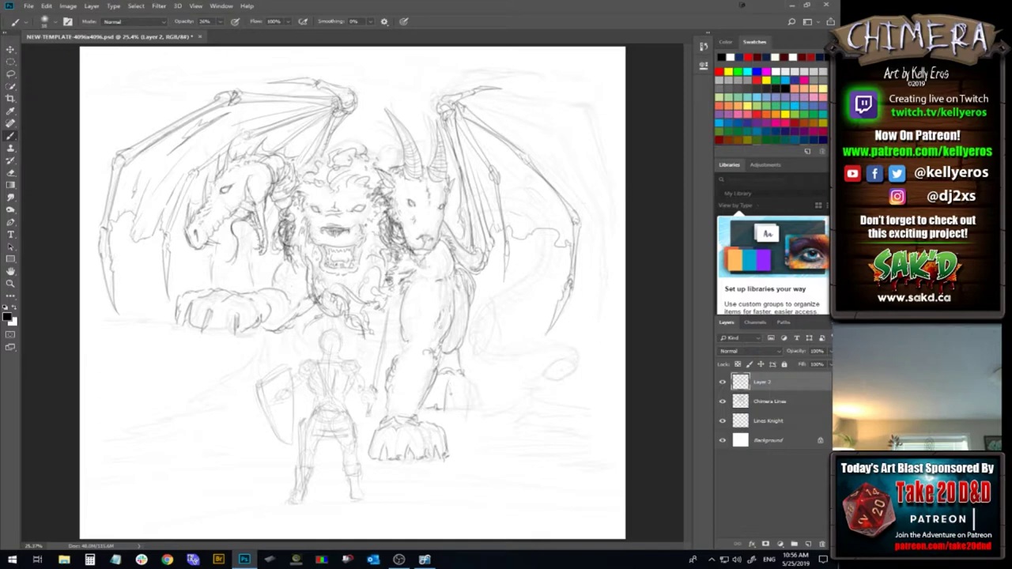
pyautogui.moveTo(454, 398); pyautogui.dragTo(451, 414)
pyautogui.moveTo(455, 412); pyautogui.dragTo(480, 409)
pyautogui.hotkey('ctrl', 'z')
pyautogui.moveTo(451, 387); pyautogui.dragTo(456, 411)
pyautogui.moveTo(447, 392)
pyautogui.mouseDown()
pyautogui.moveTo(454, 412)
pyautogui.moveTo(449, 404)
pyautogui.mouseUp()
pyautogui.moveTo(401, 378); pyautogui.dragTo(366, 442)
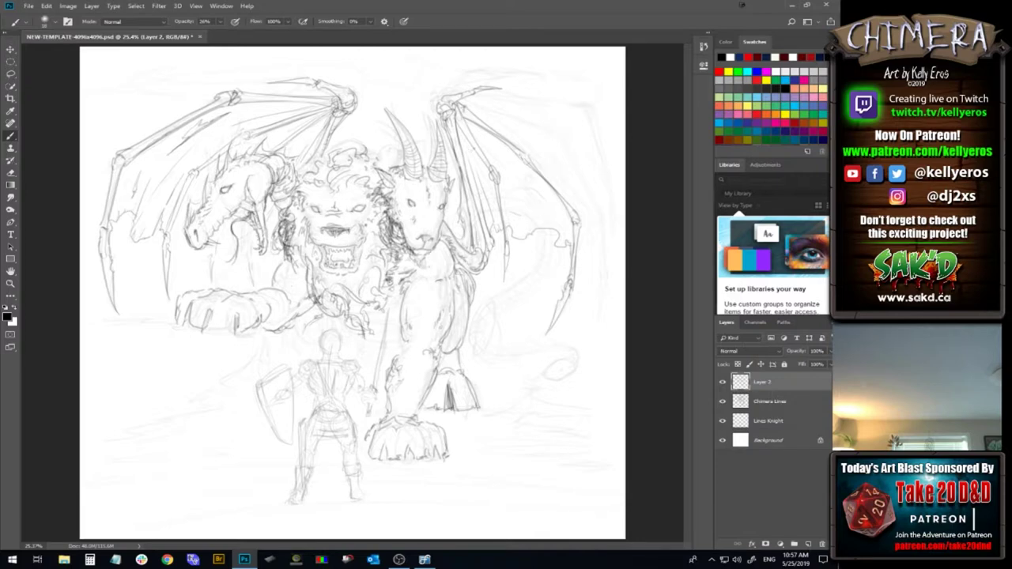
# Draw membrane fold lines between the goat-side wing's first and second fingers
pyautogui.moveTo(517, 190); pyautogui.dragTo(528, 210)
pyautogui.moveTo(515, 175)
pyautogui.mouseDown()
pyautogui.moveTo(556, 223)
pyautogui.moveTo(506, 187)
pyautogui.mouseUp()
pyautogui.moveTo(539, 217); pyautogui.dragTo(542, 230)
pyautogui.moveTo(532, 183); pyautogui.dragTo(518, 169)
# Draw the goat-side wing's third finger bone with its knuckles, curved middle segment and pointed tip
pyautogui.moveTo(459, 103); pyautogui.dragTo(533, 126)
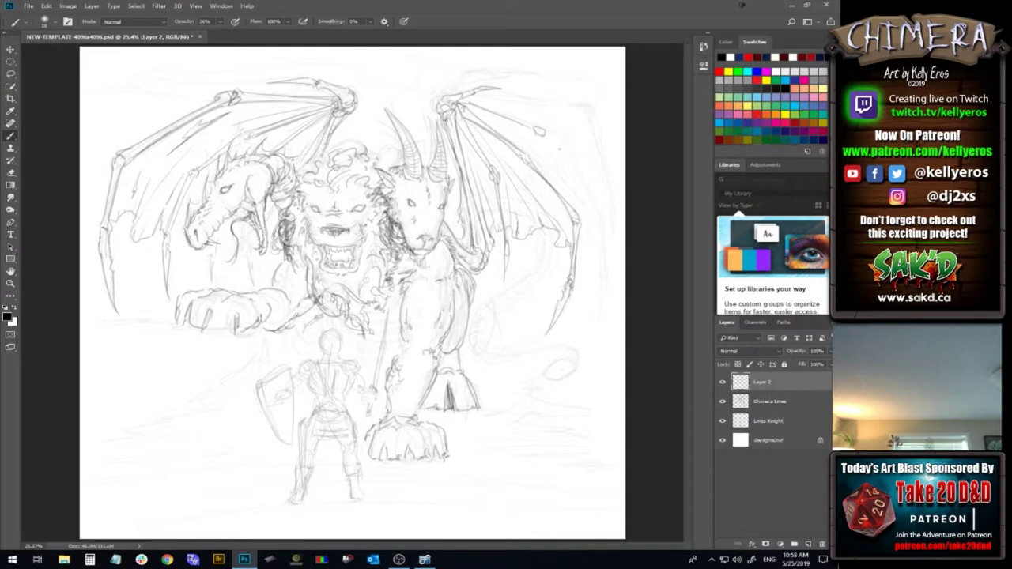
pyautogui.moveTo(568, 158); pyautogui.dragTo(598, 204)
pyautogui.moveTo(549, 144)
pyautogui.mouseDown()
pyautogui.moveTo(583, 183)
pyautogui.moveTo(599, 267)
pyautogui.mouseUp()
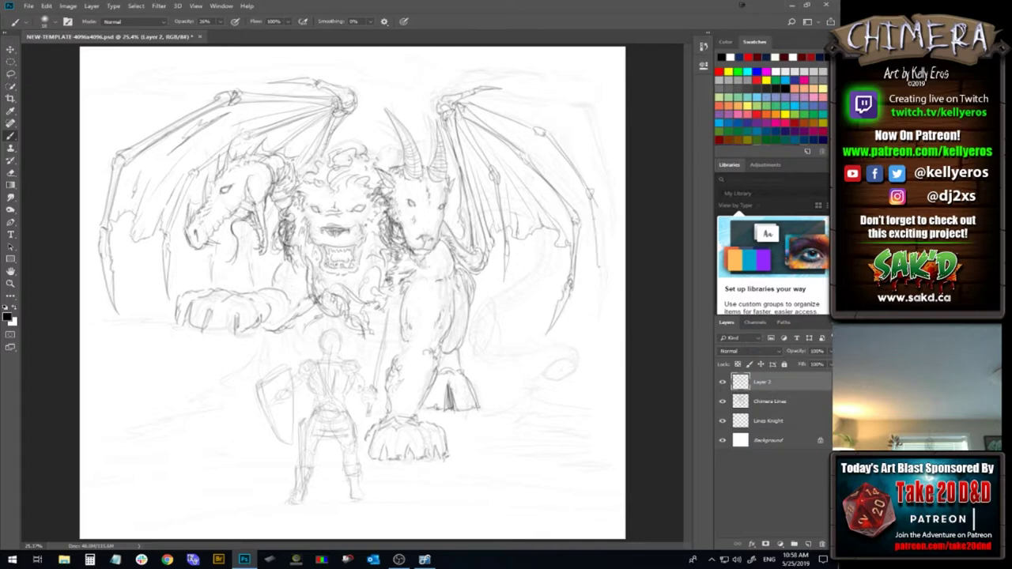
pyautogui.moveTo(595, 196); pyautogui.dragTo(599, 253)
pyautogui.moveTo(596, 254); pyautogui.dragTo(585, 303)
pyautogui.moveTo(602, 260); pyautogui.dragTo(597, 280)
# Draw the upper segment and knuckle of the goat-side wing's outermost finger
pyautogui.moveTo(473, 100); pyautogui.dragTo(559, 114)
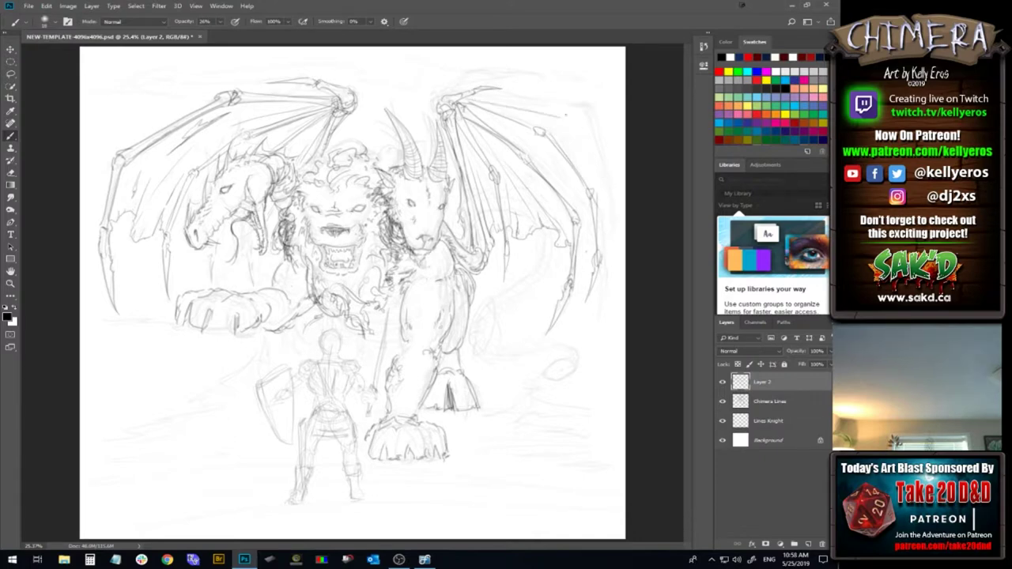
pyautogui.moveTo(475, 105); pyautogui.dragTo(578, 121)
pyautogui.moveTo(556, 113); pyautogui.dragTo(579, 123)
pyautogui.moveTo(519, 109); pyautogui.dragTo(558, 112)
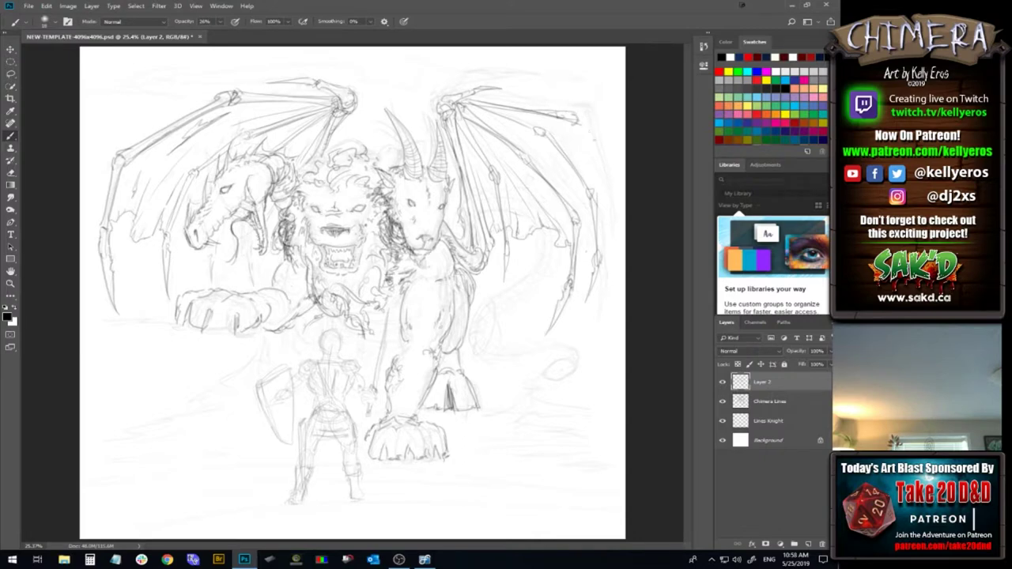
# Draw the outermost finger's curved middle segment, lower knuckle and tapering tip along the canvas edge
pyautogui.moveTo(578, 118); pyautogui.dragTo(604, 179)
pyautogui.moveTo(574, 126)
pyautogui.mouseDown()
pyautogui.moveTo(601, 169)
pyautogui.moveTo(612, 220)
pyautogui.mouseUp()
pyautogui.moveTo(607, 185); pyautogui.dragTo(613, 283)
pyautogui.moveTo(615, 241); pyautogui.dragTo(616, 276)
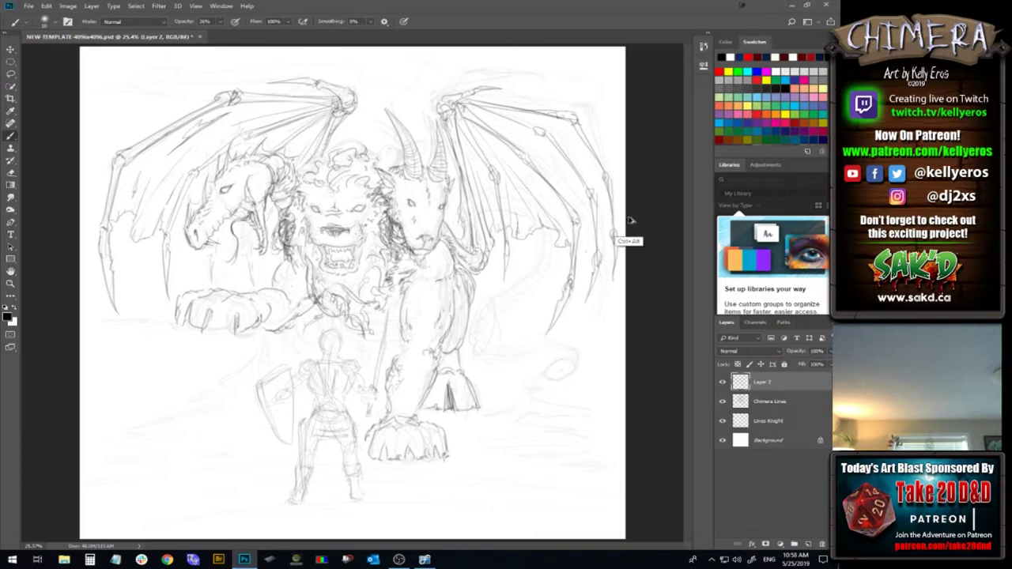
pyautogui.moveTo(609, 237); pyautogui.dragTo(613, 270)
pyautogui.moveTo(616, 229); pyautogui.dragTo(618, 251)
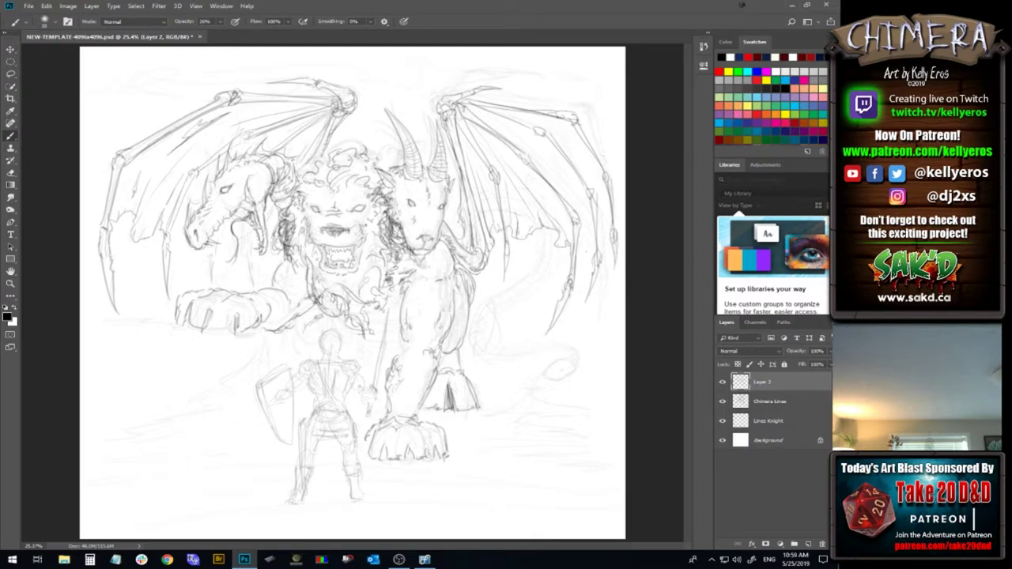
# Add membrane edges and folds between the goat-side wing's outer fingers, and touch up the goat's horns
pyautogui.moveTo(599, 224); pyautogui.dragTo(605, 249)
pyautogui.moveTo(585, 264); pyautogui.dragTo(598, 254)
pyautogui.moveTo(584, 217); pyautogui.dragTo(588, 251)
pyautogui.moveTo(566, 183); pyautogui.dragTo(522, 142)
pyautogui.moveTo(595, 189); pyautogui.dragTo(606, 209)
pyautogui.moveTo(401, 140); pyautogui.dragTo(413, 138)
# Draw the chest and belly fur hanging behind the knight's head, between the lion's mane and the standing foreleg
pyautogui.moveTo(354, 326)
pyautogui.mouseDown()
pyautogui.moveTo(392, 332)
pyautogui.moveTo(381, 340)
pyautogui.moveTo(404, 348)
pyautogui.moveTo(370, 345)
pyautogui.moveTo(384, 347)
pyautogui.mouseUp()
pyautogui.moveTo(337, 321); pyautogui.dragTo(401, 348)
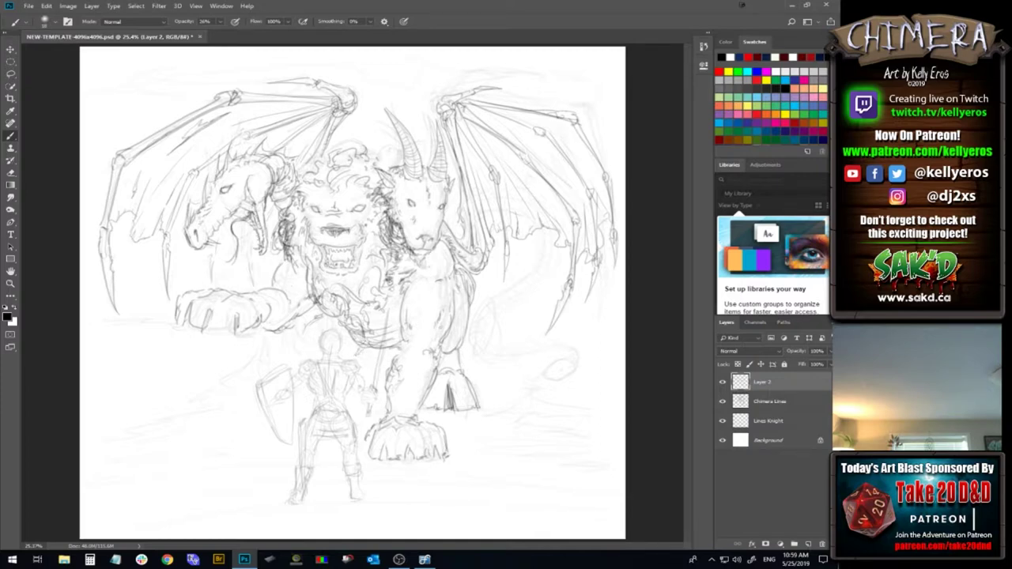
pyautogui.moveTo(315, 311); pyautogui.dragTo(311, 328)
pyautogui.moveTo(316, 320); pyautogui.dragTo(305, 337)
pyautogui.moveTo(302, 339); pyautogui.dragTo(295, 361)
pyautogui.hotkey('ctrl', 'z')
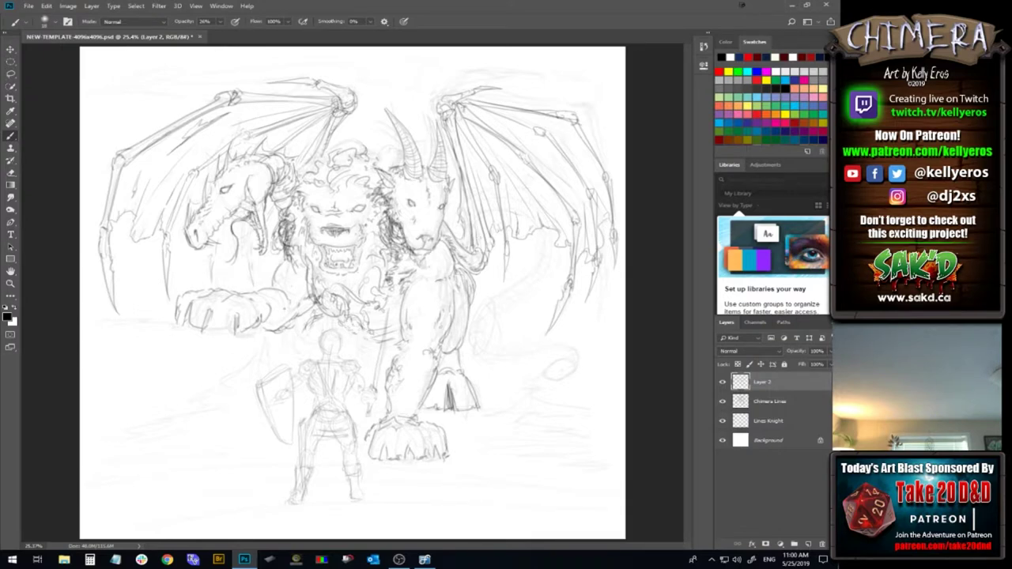
# Shade the toe gaps and underside of the resting forepaw below the dragon's head
pyautogui.moveTo(204, 328)
pyautogui.mouseDown()
pyautogui.moveTo(231, 324)
pyautogui.moveTo(232, 311)
pyautogui.moveTo(231, 325)
pyautogui.moveTo(191, 305)
pyautogui.moveTo(215, 293)
pyautogui.mouseUp()
pyautogui.moveTo(289, 320); pyautogui.dragTo(284, 295)
pyautogui.moveTo(269, 324); pyautogui.dragTo(278, 317)
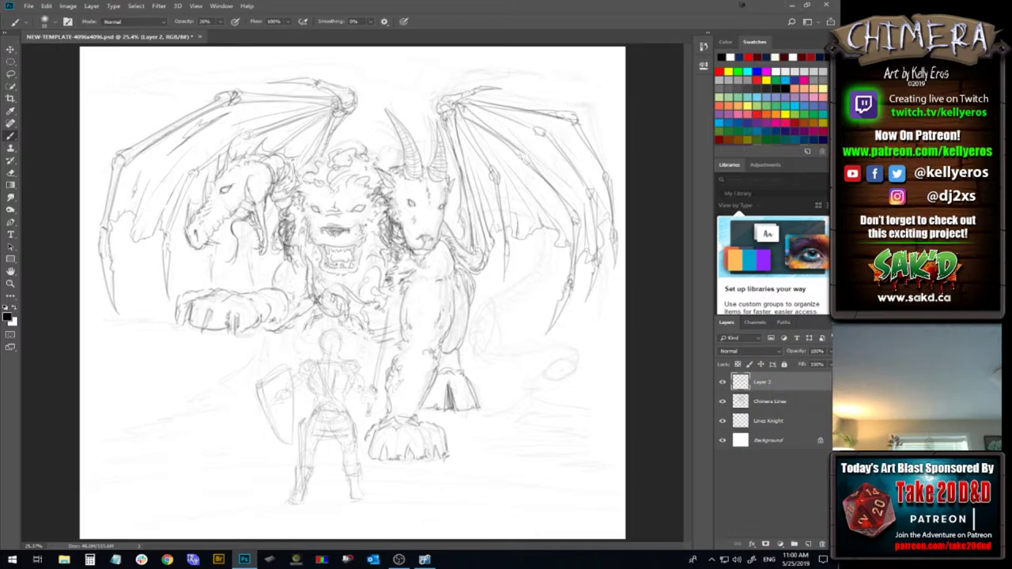
# Add mane fur behind the goat's ear and fur tufts below the goat-side wing's elbow
pyautogui.moveTo(372, 179); pyautogui.dragTo(403, 158)
pyautogui.rightClick(439, 171)
pyautogui.press('Escape')
pyautogui.moveTo(490, 254); pyautogui.dragTo(483, 281)
pyautogui.moveTo(472, 289); pyautogui.dragTo(484, 272)
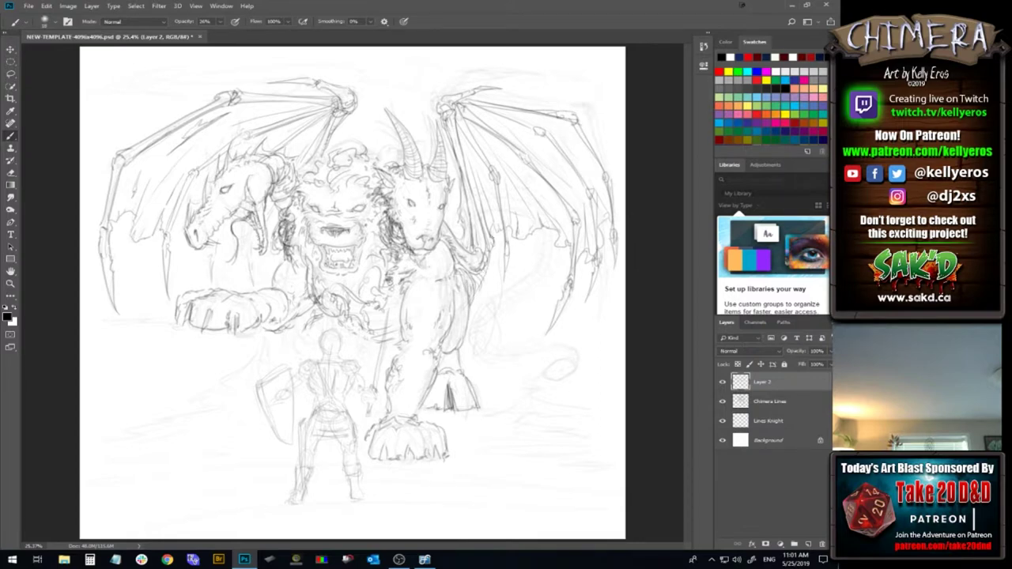
# Draw the long S-curved tail behind the body, with a curled tip and small spines along its edge
pyautogui.moveTo(553, 247)
pyautogui.mouseDown()
pyautogui.moveTo(516, 310)
pyautogui.moveTo(557, 369)
pyautogui.mouseUp()
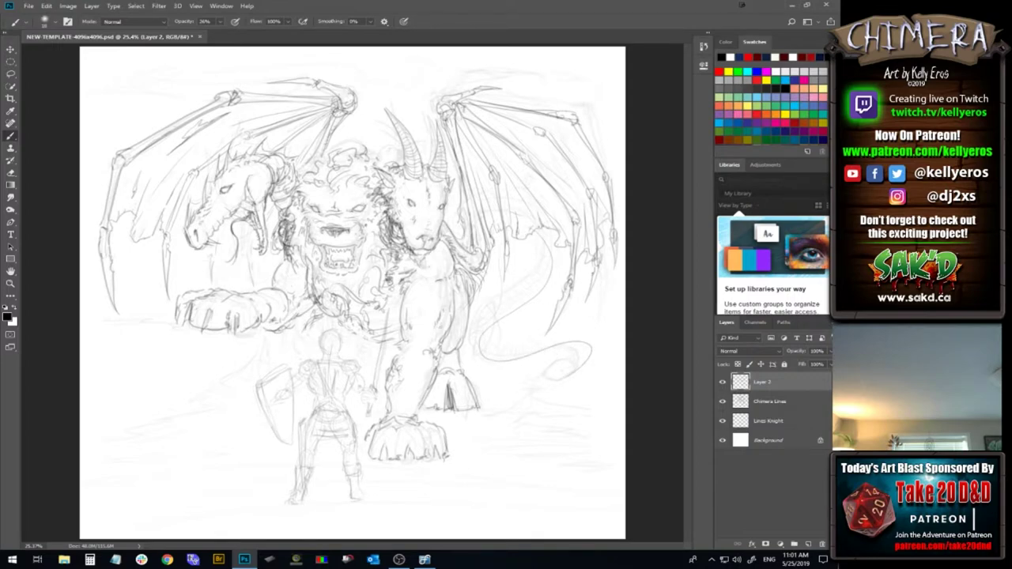
pyautogui.moveTo(553, 244); pyautogui.dragTo(544, 265)
pyautogui.moveTo(556, 270); pyautogui.dragTo(543, 277)
pyautogui.moveTo(486, 338)
pyautogui.mouseDown()
pyautogui.moveTo(482, 348)
pyautogui.moveTo(496, 325)
pyautogui.mouseUp()
pyautogui.moveTo(504, 356)
pyautogui.mouseDown()
pyautogui.moveTo(498, 365)
pyautogui.moveTo(551, 351)
pyautogui.mouseUp()
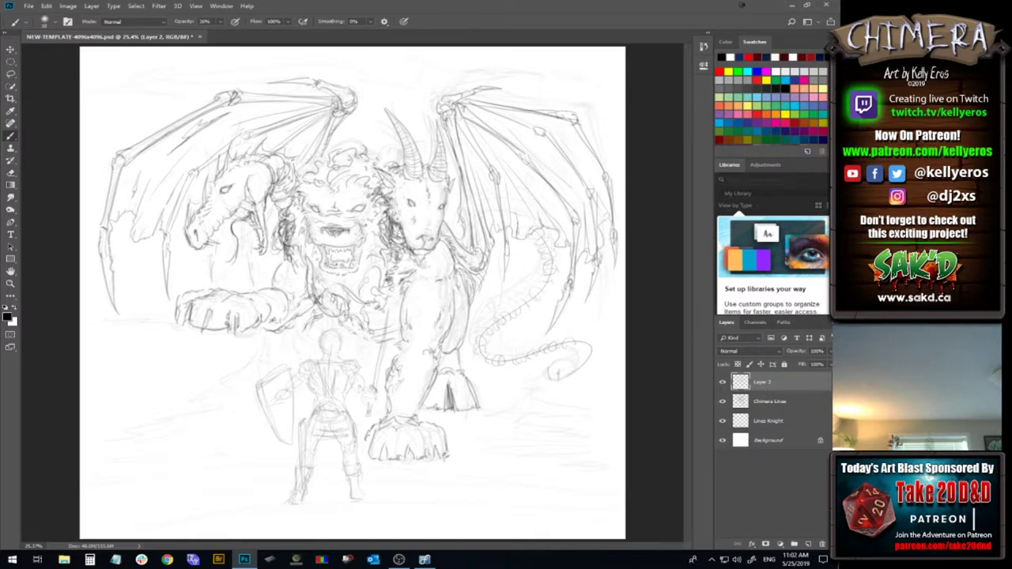
# Draw a snake's head with an open mouth at the curled end of the tail
pyautogui.moveTo(547, 369); pyautogui.dragTo(555, 363)
pyautogui.moveTo(563, 360); pyautogui.dragTo(575, 356)
pyautogui.moveTo(573, 369); pyautogui.dragTo(565, 384)
pyautogui.moveTo(555, 387); pyautogui.dragTo(564, 389)
pyautogui.moveTo(563, 373); pyautogui.dragTo(567, 384)
pyautogui.moveTo(569, 383); pyautogui.dragTo(562, 389)
pyautogui.moveTo(584, 362)
pyautogui.mouseDown()
pyautogui.moveTo(581, 341)
pyautogui.moveTo(564, 347)
pyautogui.moveTo(578, 371)
pyautogui.mouseUp()
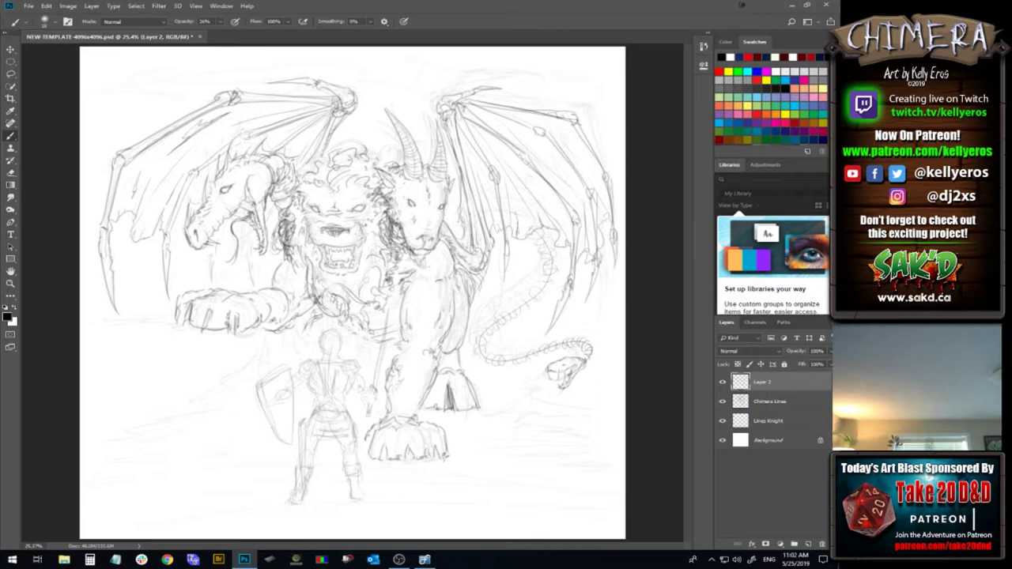
pyautogui.moveTo(562, 392); pyautogui.dragTo(552, 399)
# Strengthen the tail's contours and add scale bands along its whole curve up to the snake's head
pyautogui.moveTo(509, 308); pyautogui.dragTo(498, 316)
pyautogui.moveTo(529, 239)
pyautogui.mouseDown()
pyautogui.moveTo(544, 283)
pyautogui.moveTo(490, 319)
pyautogui.moveTo(475, 356)
pyautogui.moveTo(555, 280)
pyautogui.mouseUp()
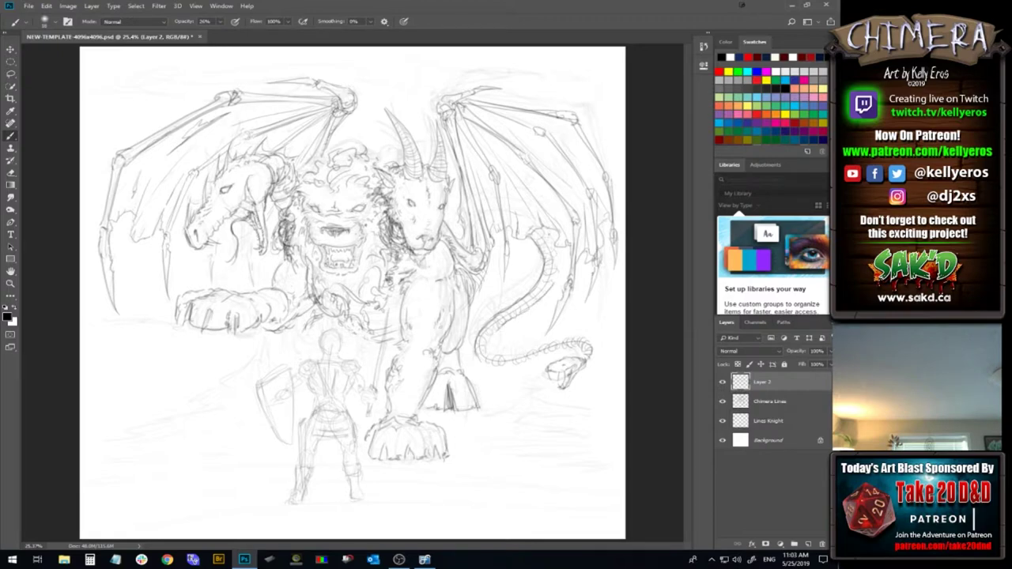
pyautogui.moveTo(542, 228)
pyautogui.mouseDown()
pyautogui.moveTo(558, 250)
pyautogui.moveTo(555, 285)
pyautogui.mouseUp()
pyautogui.moveTo(490, 345); pyautogui.dragTo(510, 318)
pyautogui.moveTo(479, 357); pyautogui.dragTo(495, 365)
pyautogui.moveTo(493, 365); pyautogui.dragTo(543, 353)
pyautogui.moveTo(529, 359); pyautogui.dragTo(556, 350)
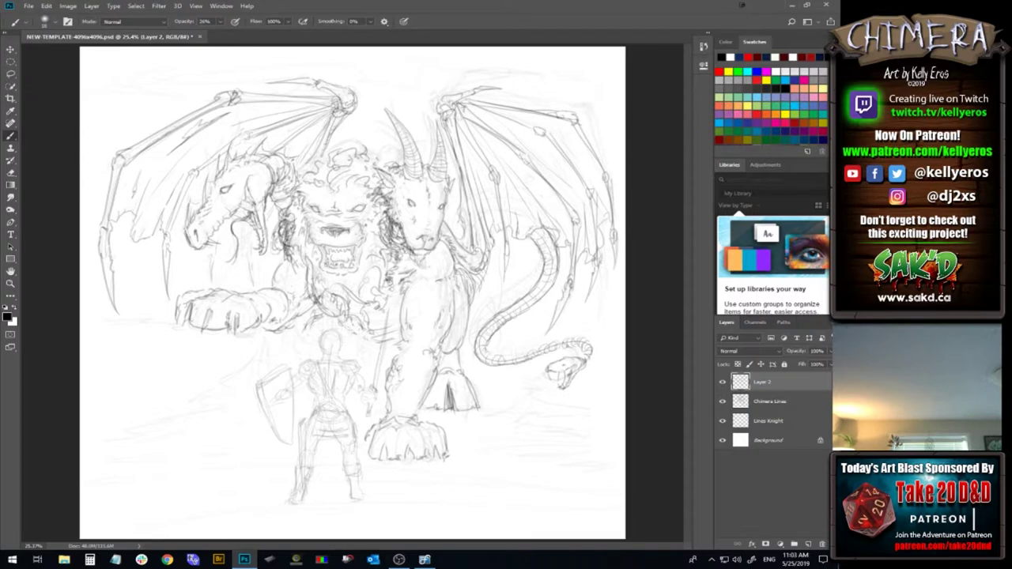
pyautogui.moveTo(492, 355); pyautogui.dragTo(541, 345)
pyautogui.moveTo(522, 353); pyautogui.dragTo(563, 338)
pyautogui.moveTo(564, 340); pyautogui.dragTo(577, 337)
pyautogui.moveTo(586, 340)
pyautogui.mouseDown()
pyautogui.moveTo(596, 358)
pyautogui.moveTo(583, 367)
pyautogui.mouseUp()
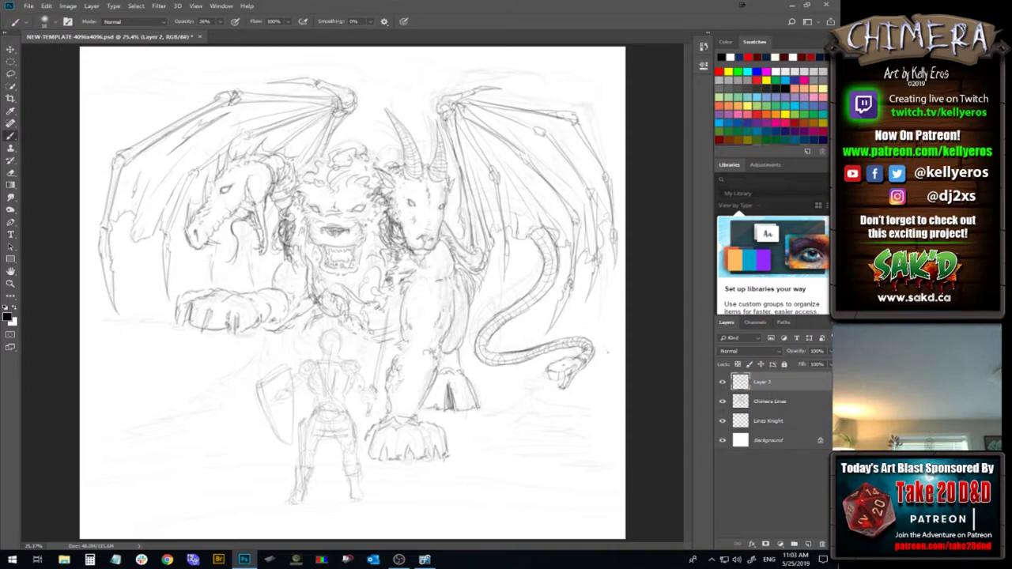
# Add fur strokes along the chimera's legs on the goat side and at the chest beside the knight
pyautogui.moveTo(446, 284); pyautogui.dragTo(448, 298)
pyautogui.moveTo(465, 309)
pyautogui.mouseDown()
pyautogui.moveTo(451, 366)
pyautogui.moveTo(461, 377)
pyautogui.mouseUp()
pyautogui.moveTo(362, 347); pyautogui.dragTo(373, 355)
# Draw the ground edge beside the resting forepaw and broken wall lines around the dragon-side wing
pyautogui.moveTo(97, 323); pyautogui.dragTo(172, 321)
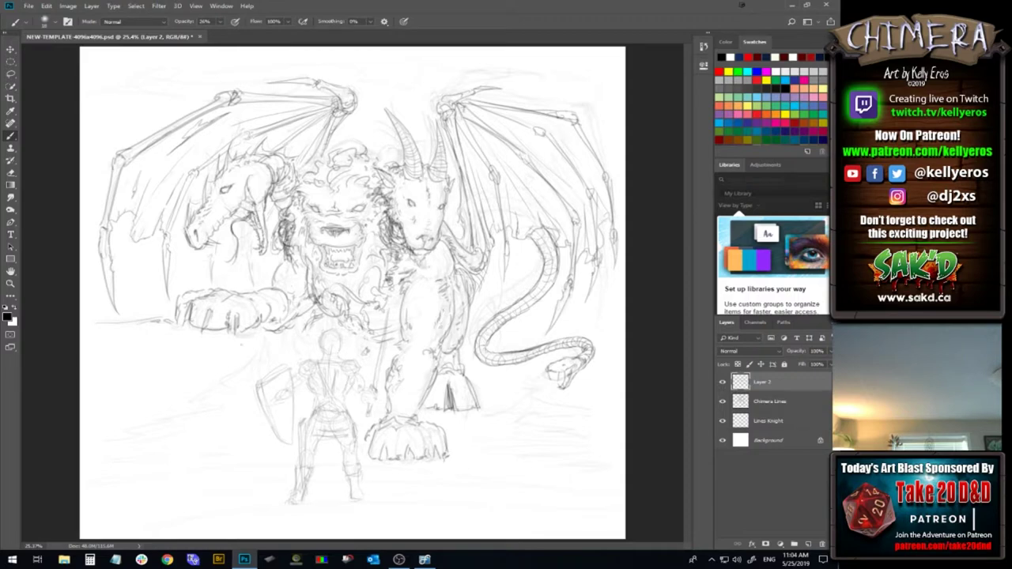
pyautogui.moveTo(128, 147)
pyautogui.mouseDown()
pyautogui.moveTo(119, 62)
pyautogui.moveTo(123, 95)
pyautogui.moveTo(118, 71)
pyautogui.moveTo(103, 79)
pyautogui.moveTo(102, 60)
pyautogui.moveTo(95, 98)
pyautogui.mouseUp()
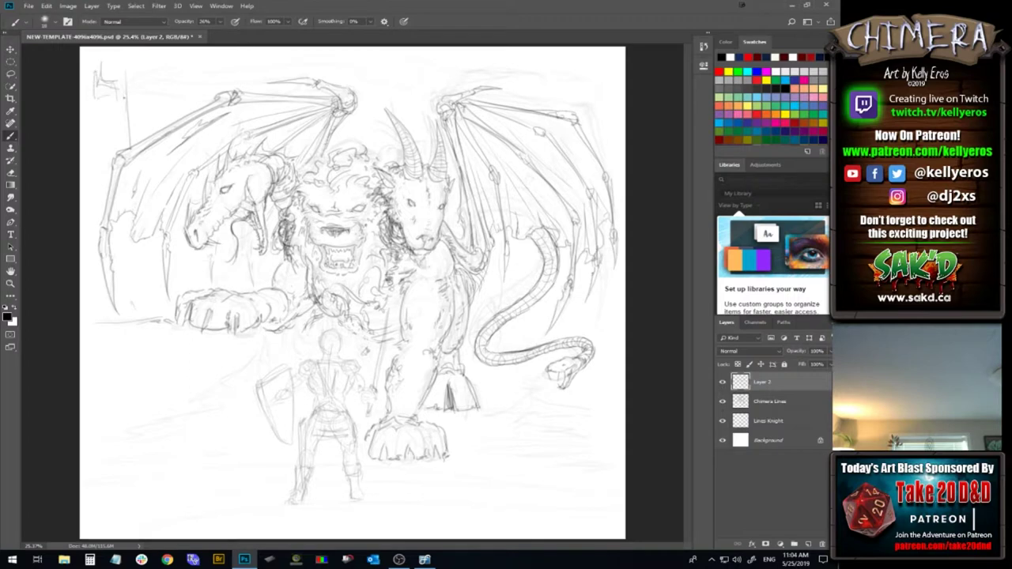
pyautogui.moveTo(138, 128); pyautogui.dragTo(133, 139)
pyautogui.moveTo(124, 217); pyautogui.dragTo(135, 294)
pyautogui.moveTo(153, 246); pyautogui.dragTo(161, 305)
# Draw angular rocks and ground lines below the snake-headed tail
pyautogui.moveTo(484, 414)
pyautogui.mouseDown()
pyautogui.moveTo(526, 379)
pyautogui.moveTo(537, 387)
pyautogui.mouseUp()
pyautogui.moveTo(532, 400)
pyautogui.mouseDown()
pyautogui.moveTo(591, 399)
pyautogui.moveTo(614, 427)
pyautogui.moveTo(527, 417)
pyautogui.moveTo(569, 427)
pyautogui.mouseUp()
pyautogui.moveTo(511, 399); pyautogui.dragTo(494, 417)
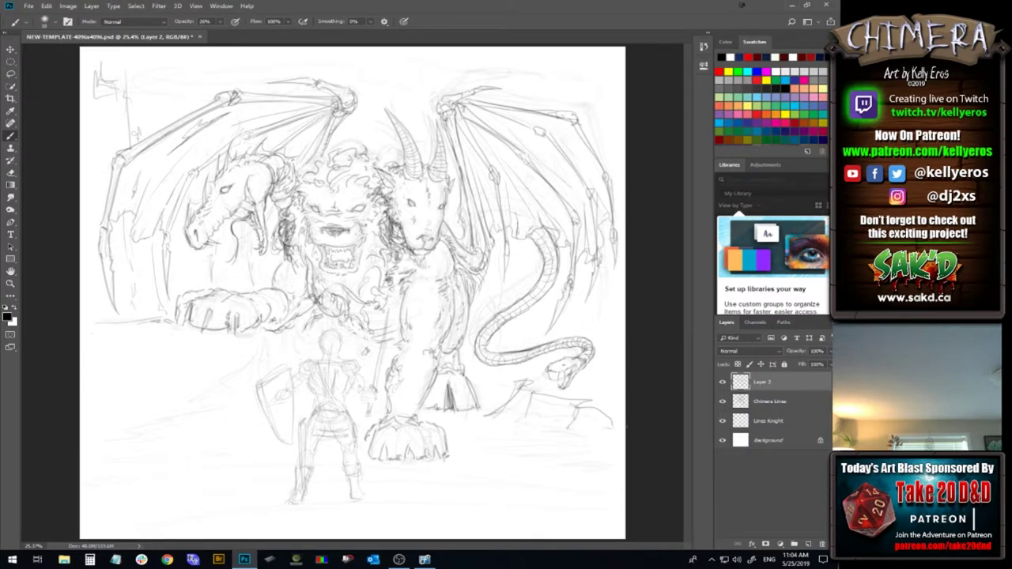
pyautogui.moveTo(486, 420)
pyautogui.mouseDown()
pyautogui.moveTo(542, 423)
pyautogui.moveTo(580, 439)
pyautogui.moveTo(543, 441)
pyautogui.mouseUp()
pyautogui.moveTo(593, 435)
pyautogui.mouseDown()
pyautogui.moveTo(501, 441)
pyautogui.moveTo(607, 444)
pyautogui.mouseUp()
# Sketch the uneven ground lines on the shield side, level with the knight's legs
pyautogui.moveTo(118, 431); pyautogui.dragTo(95, 436)
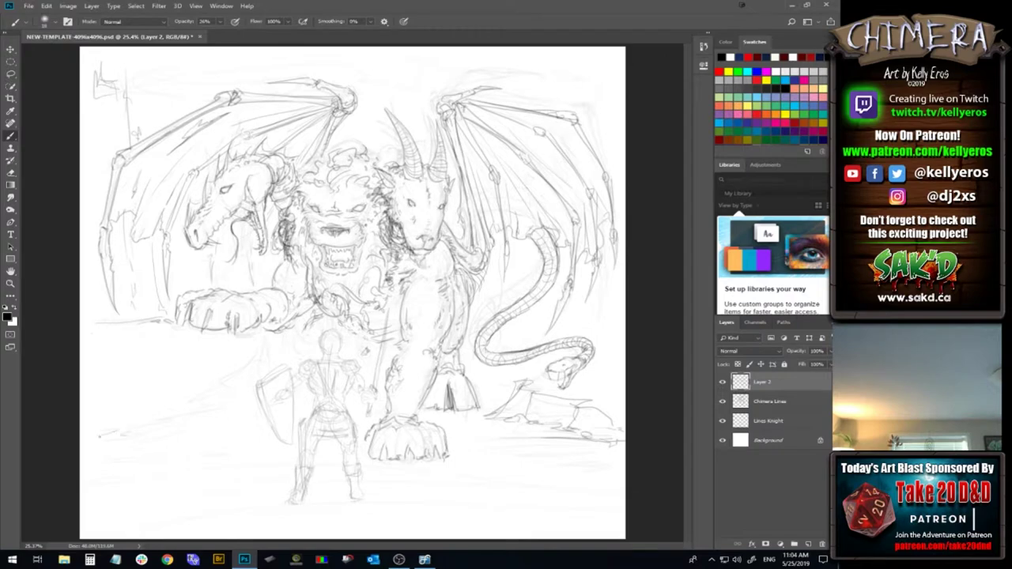
pyautogui.moveTo(189, 426); pyautogui.dragTo(111, 436)
pyautogui.moveTo(221, 424); pyautogui.dragTo(183, 427)
pyautogui.moveTo(169, 432); pyautogui.dragTo(154, 438)
pyautogui.moveTo(173, 440); pyautogui.dragTo(152, 443)
# Draw the jagged rock ledge rising behind the knight's shield towards the resting forepaw
pyautogui.moveTo(207, 412)
pyautogui.mouseDown()
pyautogui.moveTo(190, 420)
pyautogui.moveTo(289, 335)
pyautogui.mouseUp()
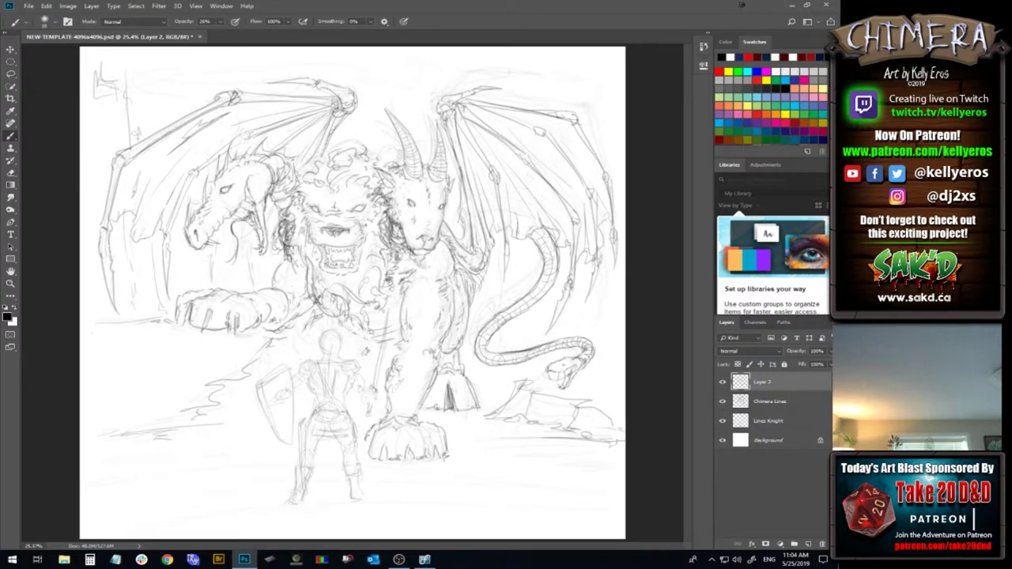
pyautogui.moveTo(247, 373)
pyautogui.mouseDown()
pyautogui.moveTo(253, 421)
pyautogui.moveTo(216, 415)
pyautogui.mouseUp()
pyautogui.moveTo(261, 359)
pyautogui.mouseDown()
pyautogui.moveTo(259, 382)
pyautogui.moveTo(272, 370)
pyautogui.mouseUp()
pyautogui.moveTo(250, 291)
pyautogui.mouseDown()
pyautogui.moveTo(274, 285)
pyautogui.moveTo(281, 294)
pyautogui.mouseUp()
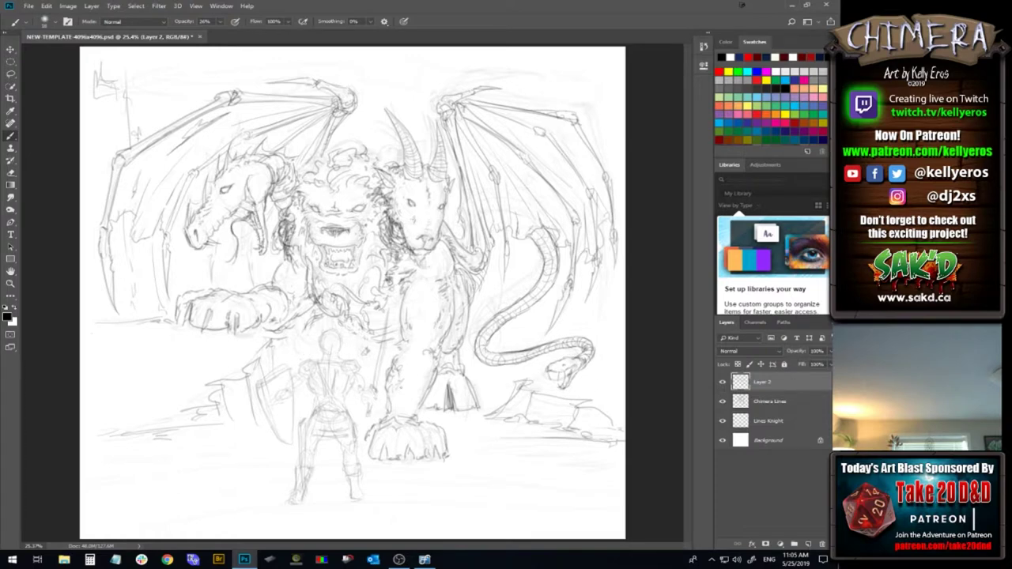
# Draw horizontal ground and shadow strokes beneath and between the knight's feet
pyautogui.moveTo(256, 508)
pyautogui.mouseDown()
pyautogui.moveTo(404, 501)
pyautogui.moveTo(291, 503)
pyautogui.mouseUp()
pyautogui.moveTo(305, 506)
pyautogui.mouseDown()
pyautogui.moveTo(286, 508)
pyautogui.moveTo(348, 508)
pyautogui.moveTo(331, 515)
pyautogui.mouseUp()
pyautogui.moveTo(333, 517); pyautogui.dragTo(351, 517)
pyautogui.moveTo(273, 518); pyautogui.dragTo(358, 518)
pyautogui.moveTo(317, 520); pyautogui.dragTo(333, 525)
pyautogui.moveTo(294, 528)
pyautogui.mouseDown()
pyautogui.moveTo(264, 535)
pyautogui.moveTo(346, 532)
pyautogui.mouseUp()
pyautogui.moveTo(280, 535); pyautogui.dragTo(302, 534)
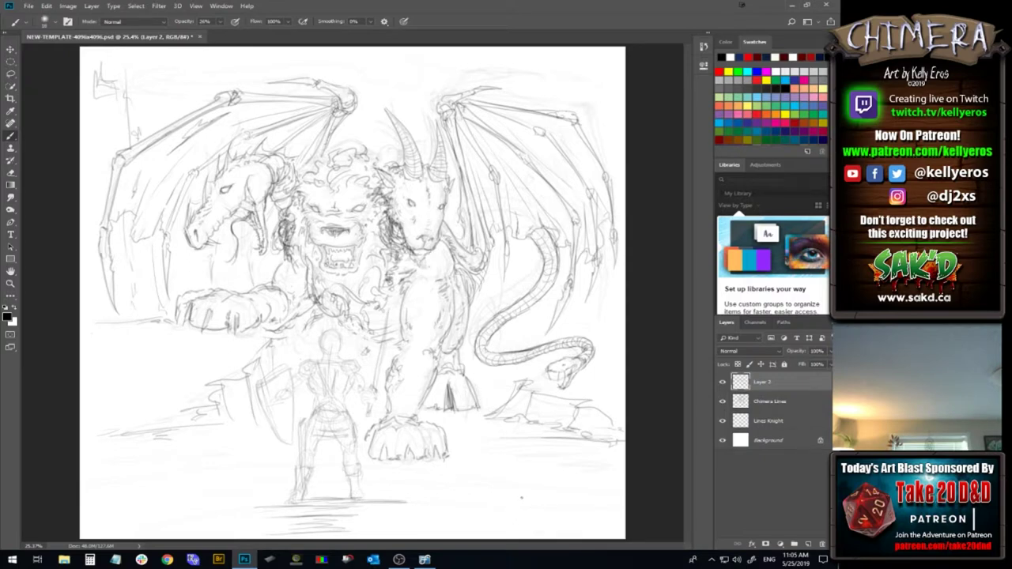
pyautogui.moveTo(323, 499)
pyautogui.mouseDown()
pyautogui.moveTo(305, 502)
pyautogui.moveTo(359, 488)
pyautogui.mouseUp()
# Add fur strokes to the chimera's chest, standing foreleg, front paw and the shoulder below the goat's head
pyautogui.moveTo(389, 317); pyautogui.dragTo(400, 324)
pyautogui.moveTo(321, 319); pyautogui.dragTo(339, 328)
pyautogui.moveTo(347, 332); pyautogui.dragTo(362, 337)
pyautogui.moveTo(395, 443)
pyautogui.mouseDown()
pyautogui.moveTo(401, 432)
pyautogui.moveTo(430, 435)
pyautogui.mouseUp()
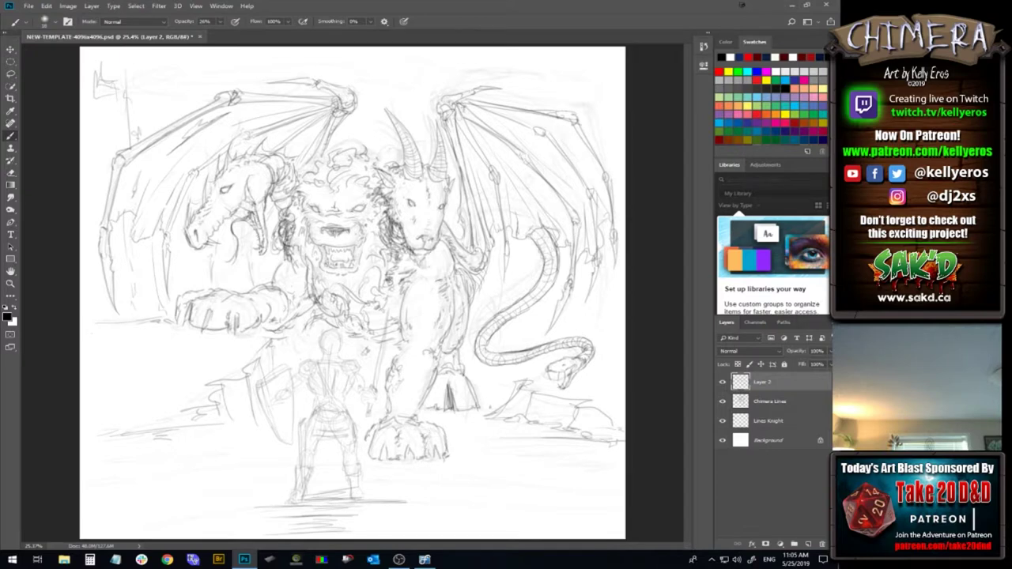
pyautogui.moveTo(415, 394); pyautogui.dragTo(421, 387)
pyautogui.moveTo(423, 289)
pyautogui.mouseDown()
pyautogui.moveTo(461, 278)
pyautogui.moveTo(453, 267)
pyautogui.mouseUp()
pyautogui.moveTo(490, 232); pyautogui.dragTo(498, 226)
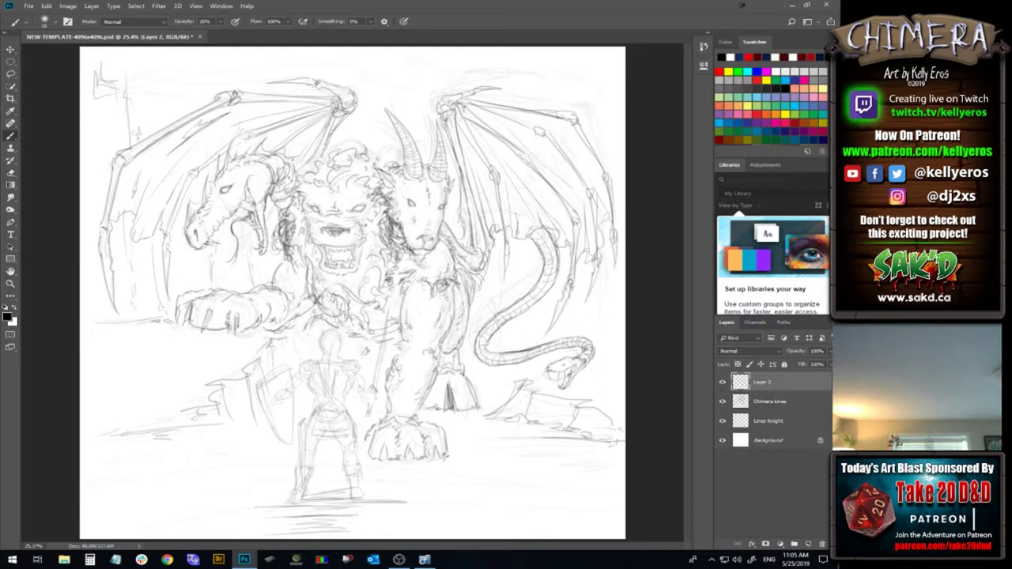
# Darken the lower edge of the goat-side wing and the hind paw, and hatch the ground behind that paw
pyautogui.moveTo(493, 245); pyautogui.dragTo(482, 279)
pyautogui.moveTo(363, 289); pyautogui.dragTo(371, 284)
pyautogui.moveTo(428, 403); pyautogui.dragTo(433, 373)
pyautogui.moveTo(429, 404); pyautogui.dragTo(425, 411)
pyautogui.moveTo(495, 398)
pyautogui.mouseDown()
pyautogui.moveTo(477, 398)
pyautogui.moveTo(475, 385)
pyautogui.moveTo(492, 380)
pyautogui.mouseUp()
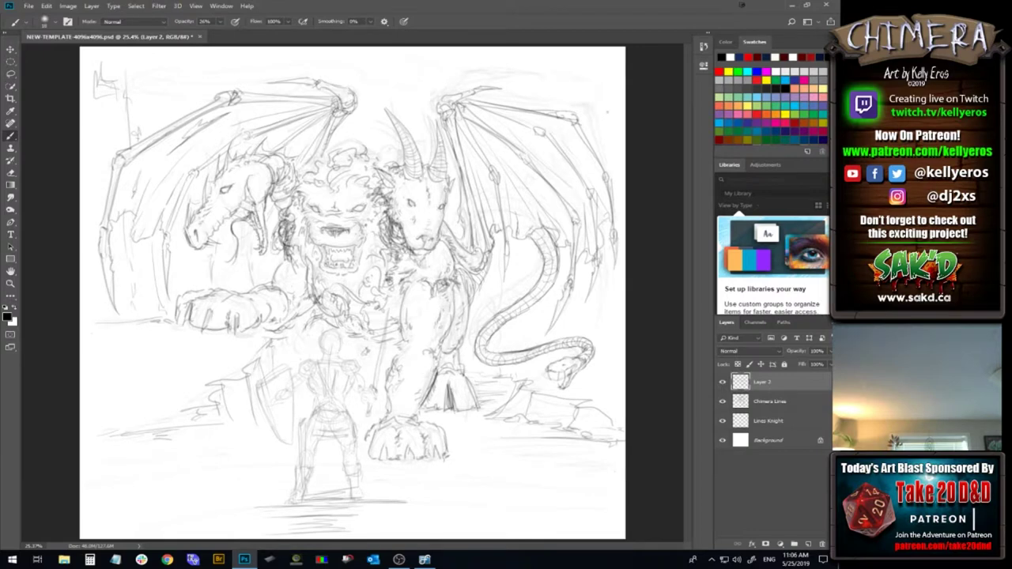
# Draw vertical background wall lines around the outer edge of the goat-side wing
pyautogui.moveTo(609, 103); pyautogui.dragTo(610, 180)
pyautogui.moveTo(604, 252)
pyautogui.mouseDown()
pyautogui.moveTo(590, 322)
pyautogui.moveTo(606, 326)
pyautogui.mouseUp()
pyautogui.moveTo(576, 284)
pyautogui.mouseDown()
pyautogui.moveTo(593, 320)
pyautogui.moveTo(556, 310)
pyautogui.moveTo(581, 308)
pyautogui.mouseUp()
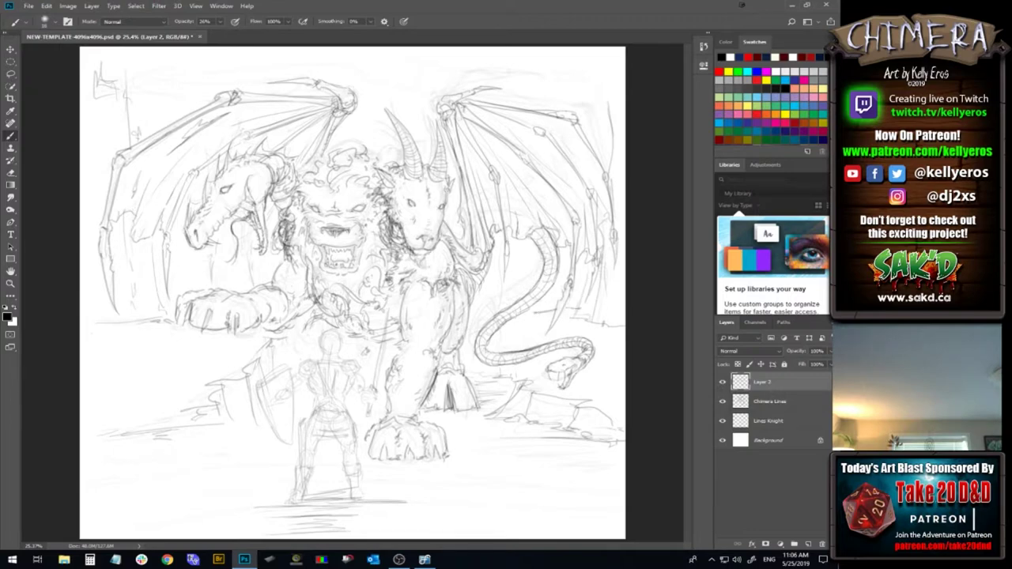
# Draw the far ground edge behind the tail and short ground lines around the snake's head
pyautogui.moveTo(511, 315); pyautogui.dragTo(592, 328)
pyautogui.moveTo(601, 327); pyautogui.dragTo(610, 335)
pyautogui.moveTo(522, 327); pyautogui.dragTo(527, 341)
pyautogui.moveTo(590, 369); pyautogui.dragTo(623, 375)
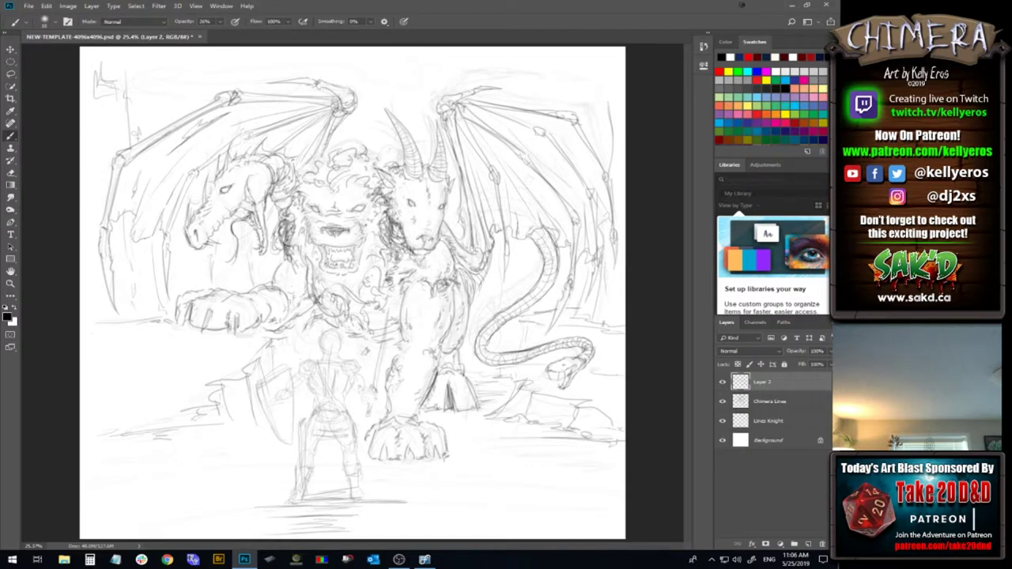
pyautogui.moveTo(471, 364); pyautogui.dragTo(485, 369)
# Sketch rough grass and rubble on the ground below the resting forepaw and dragon-side wing
pyautogui.moveTo(94, 314)
pyautogui.mouseDown()
pyautogui.moveTo(90, 341)
pyautogui.moveTo(114, 327)
pyautogui.moveTo(175, 343)
pyautogui.moveTo(182, 355)
pyautogui.moveTo(155, 341)
pyautogui.moveTo(192, 346)
pyautogui.moveTo(181, 344)
pyautogui.moveTo(226, 367)
pyautogui.mouseUp()
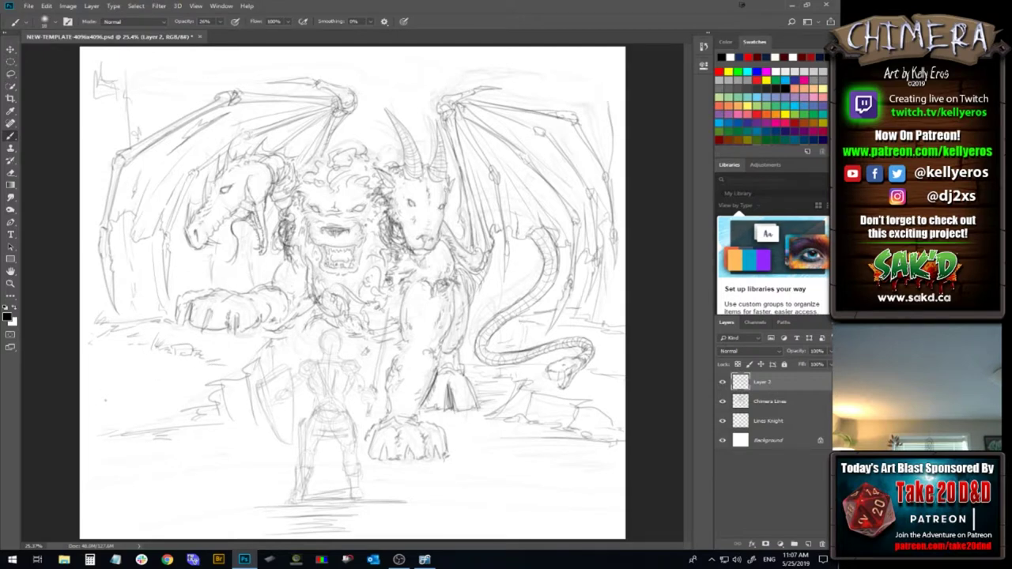
pyautogui.moveTo(103, 395); pyautogui.dragTo(112, 409)
pyautogui.moveTo(110, 411)
pyautogui.mouseDown()
pyautogui.moveTo(124, 416)
pyautogui.moveTo(125, 385)
pyautogui.moveTo(139, 380)
pyautogui.moveTo(138, 398)
pyautogui.moveTo(156, 397)
pyautogui.mouseUp()
pyautogui.moveTo(107, 359)
pyautogui.mouseDown()
pyautogui.moveTo(113, 372)
pyautogui.moveTo(127, 355)
pyautogui.moveTo(144, 357)
pyautogui.moveTo(107, 363)
pyautogui.mouseUp()
pyautogui.moveTo(114, 365); pyautogui.dragTo(153, 369)
pyautogui.moveTo(149, 371)
pyautogui.mouseDown()
pyautogui.moveTo(201, 401)
pyautogui.moveTo(222, 379)
pyautogui.moveTo(243, 376)
pyautogui.mouseUp()
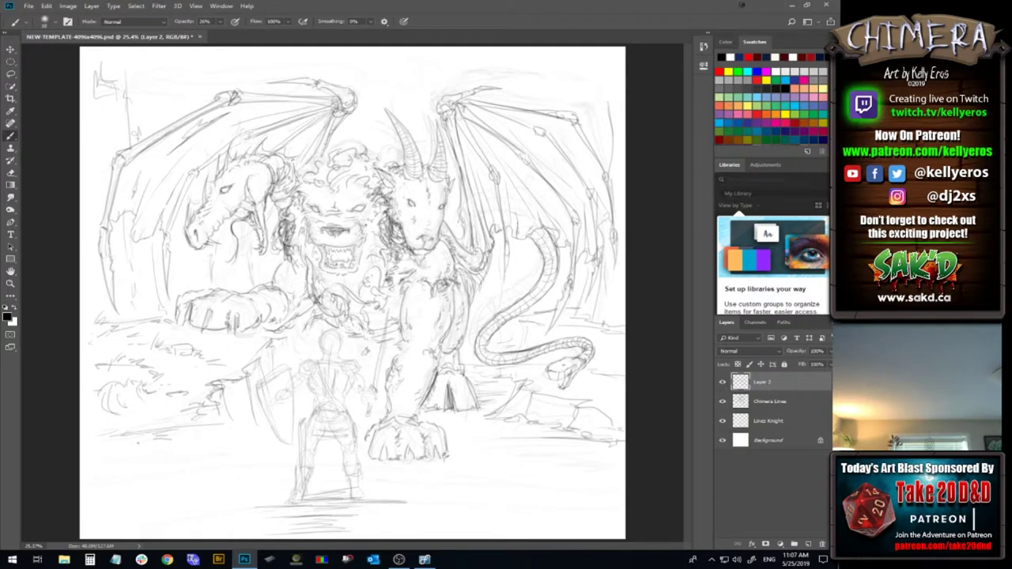
# Add foreground ground lines, grass tufts and small debris on both sides of the knight
pyautogui.moveTo(87, 444)
pyautogui.mouseDown()
pyautogui.moveTo(98, 428)
pyautogui.moveTo(129, 432)
pyautogui.moveTo(116, 441)
pyautogui.moveTo(138, 452)
pyautogui.moveTo(176, 451)
pyautogui.mouseUp()
pyautogui.moveTo(569, 465); pyautogui.dragTo(619, 454)
pyautogui.moveTo(602, 466); pyautogui.dragTo(623, 451)
pyautogui.moveTo(536, 466)
pyautogui.mouseDown()
pyautogui.moveTo(622, 462)
pyautogui.moveTo(596, 472)
pyautogui.mouseUp()
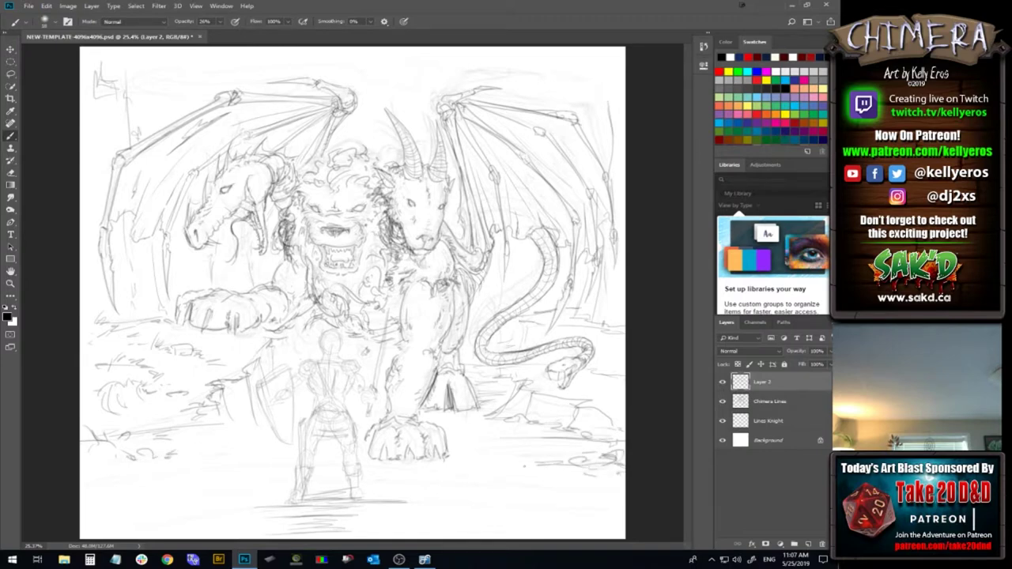
pyautogui.moveTo(477, 481)
pyautogui.mouseDown()
pyautogui.moveTo(520, 472)
pyautogui.moveTo(485, 478)
pyautogui.mouseUp()
pyautogui.moveTo(516, 483); pyautogui.dragTo(534, 482)
pyautogui.moveTo(554, 485); pyautogui.dragTo(565, 483)
pyautogui.moveTo(207, 479); pyautogui.dragTo(219, 476)
# Sketch long horizontal background lines across the space above both wings
pyautogui.moveTo(130, 70)
pyautogui.mouseDown()
pyautogui.moveTo(381, 52)
pyautogui.moveTo(410, 59)
pyautogui.mouseUp()
pyautogui.moveTo(498, 56); pyautogui.dragTo(527, 58)
pyautogui.moveTo(382, 97)
pyautogui.mouseDown()
pyautogui.moveTo(441, 93)
pyautogui.moveTo(450, 77)
pyautogui.mouseUp()
pyautogui.moveTo(516, 83); pyautogui.dragTo(597, 79)
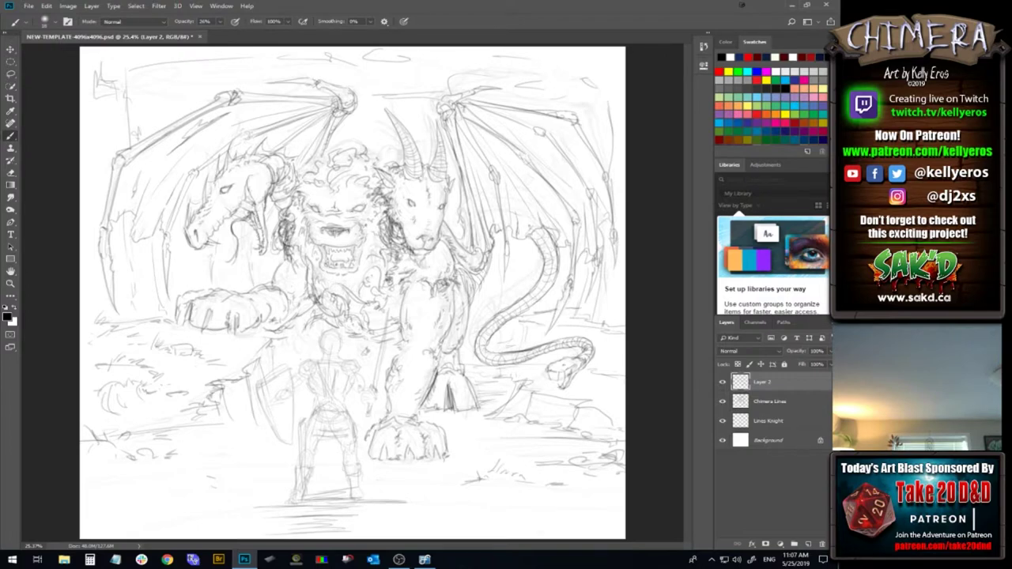
pyautogui.moveTo(454, 39); pyautogui.dragTo(482, 30)
# Add ground strokes beside the knight's legs on the shield side and strengthen the lion's face and mane lines
pyautogui.moveTo(215, 439)
pyautogui.mouseDown()
pyautogui.moveTo(236, 428)
pyautogui.moveTo(245, 438)
pyautogui.mouseUp()
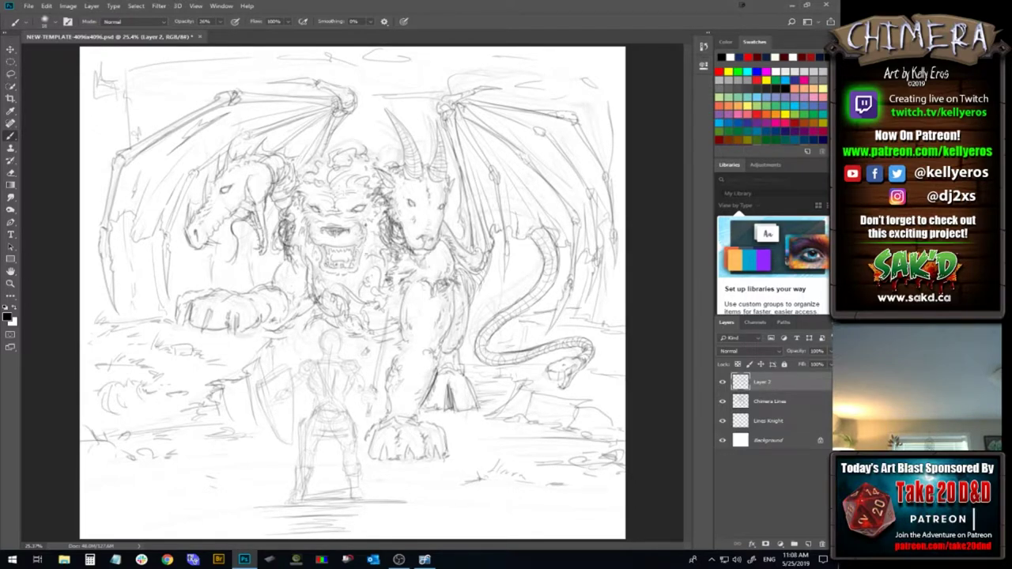
pyautogui.moveTo(370, 245); pyautogui.dragTo(375, 251)
pyautogui.moveTo(324, 274); pyautogui.dragTo(333, 277)
# Rename the current drawing layer as Chimera Lines 2
pyautogui.doubleClick(762, 382)
pyautogui.write('C')
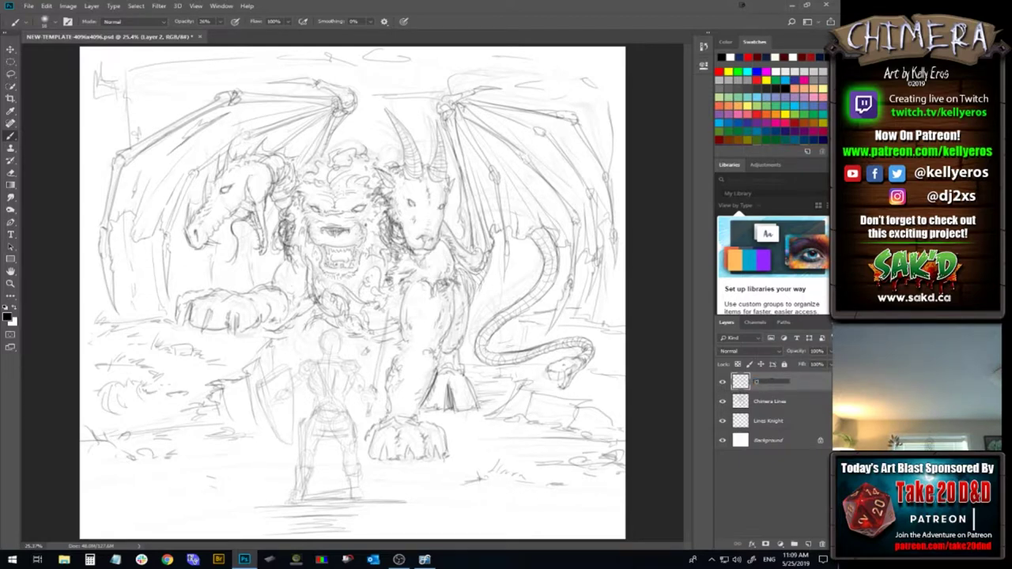
pyautogui.write('himera Lines 2')
pyautogui.press('Return')
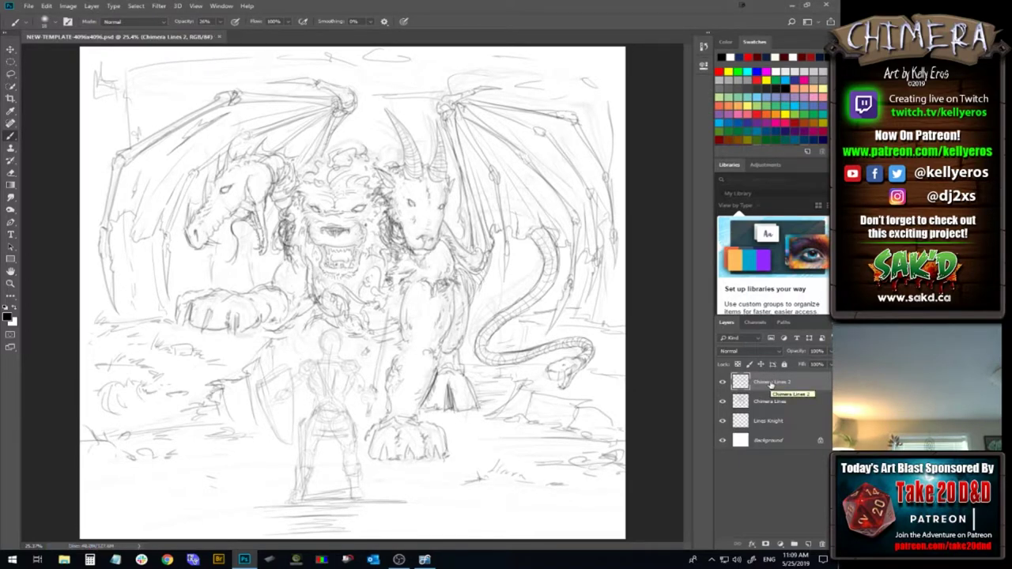
# Create a new layer directly above the Lines Knight layer and name it Knight Lines 2
pyautogui.click(801, 427)
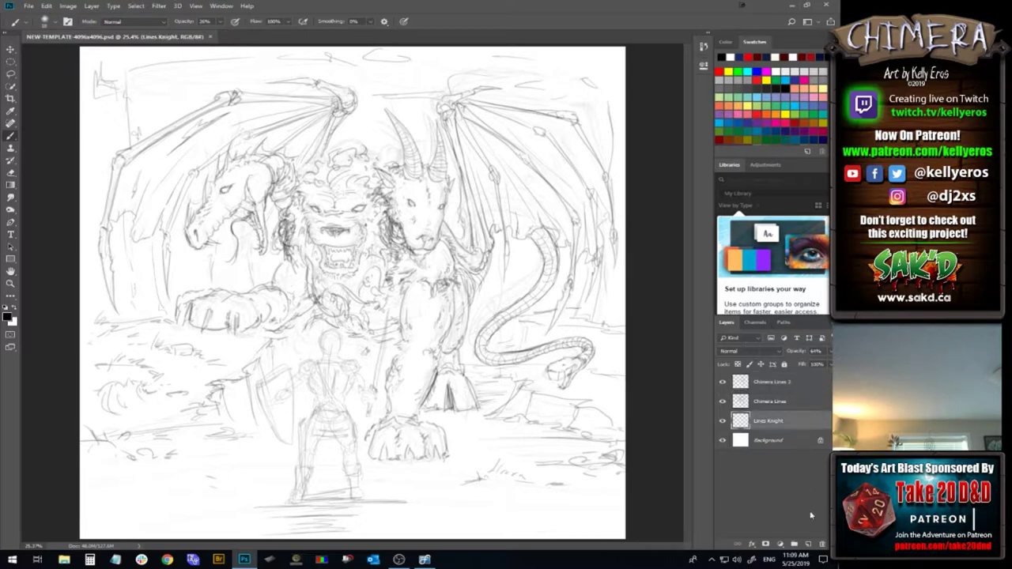
pyautogui.click(807, 544)
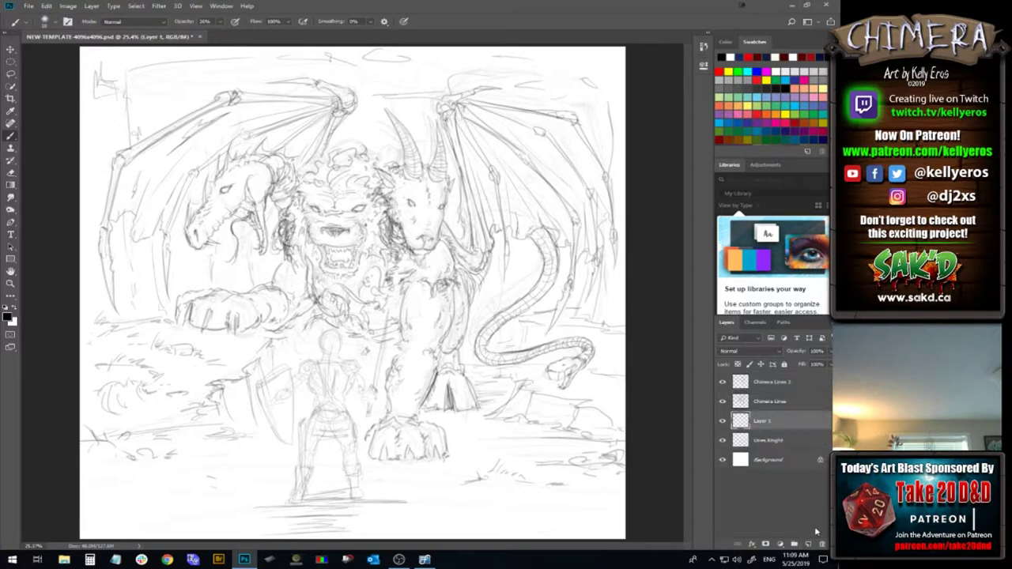
pyautogui.doubleClick(765, 421)
pyautogui.write('Cnight Lines 2')
pyautogui.press('Return')
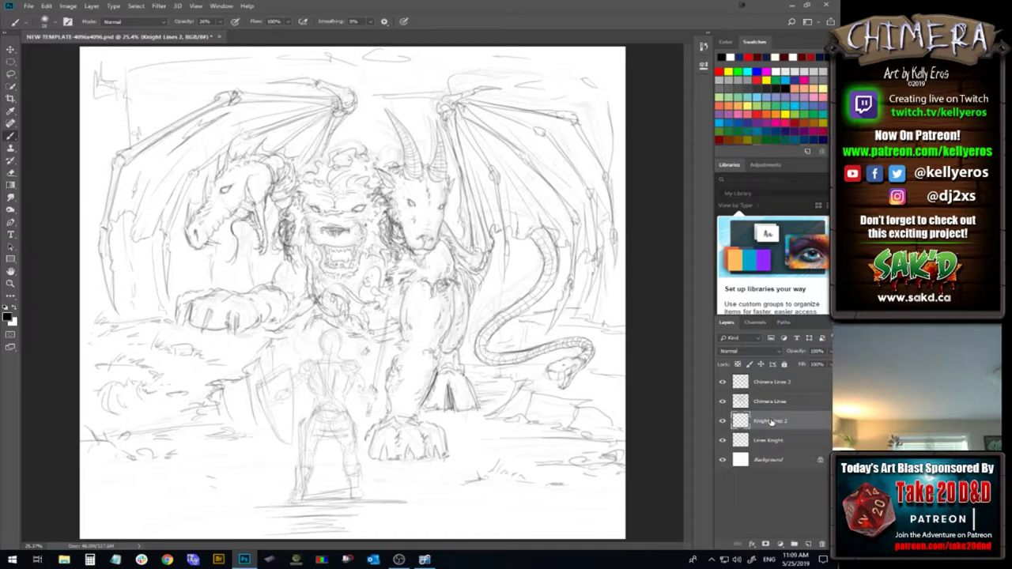
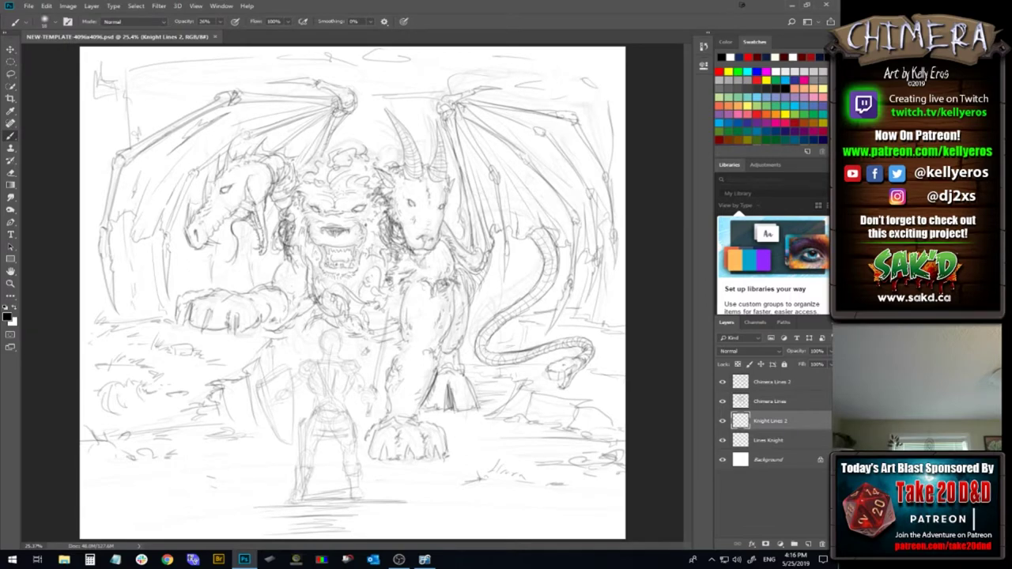
# Set the brush opacity to 31% and draw the outline, rim and inner edge of the knight's shield
pyautogui.click(220, 22)
pyautogui.moveTo(221, 33); pyautogui.dragTo(224, 33)
pyautogui.click(468, 35)
pyautogui.moveTo(258, 383); pyautogui.dragTo(291, 369)
pyautogui.moveTo(259, 389); pyautogui.dragTo(291, 372)
pyautogui.moveTo(292, 376); pyautogui.dragTo(284, 446)
pyautogui.moveTo(295, 381); pyautogui.dragTo(287, 448)
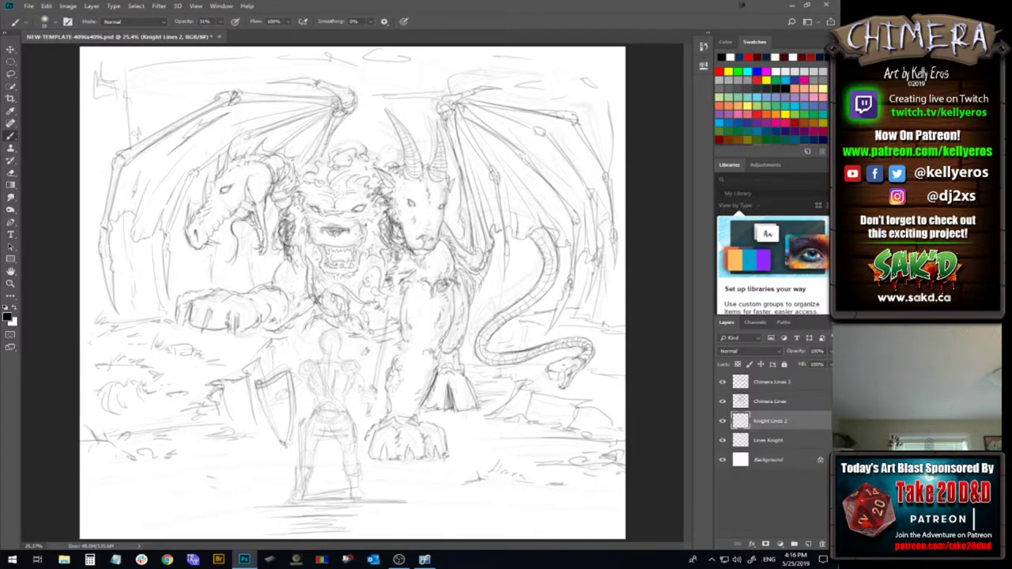
pyautogui.moveTo(294, 419); pyautogui.dragTo(289, 443)
pyautogui.moveTo(262, 405); pyautogui.dragTo(280, 435)
pyautogui.moveTo(286, 395); pyautogui.dragTo(280, 422)
# Draw the knight's sword-side shoulder armour and refine the other shoulder, back and waist lines
pyautogui.moveTo(343, 375); pyautogui.dragTo(362, 376)
pyautogui.moveTo(344, 377)
pyautogui.mouseDown()
pyautogui.moveTo(362, 372)
pyautogui.moveTo(353, 360)
pyautogui.mouseUp()
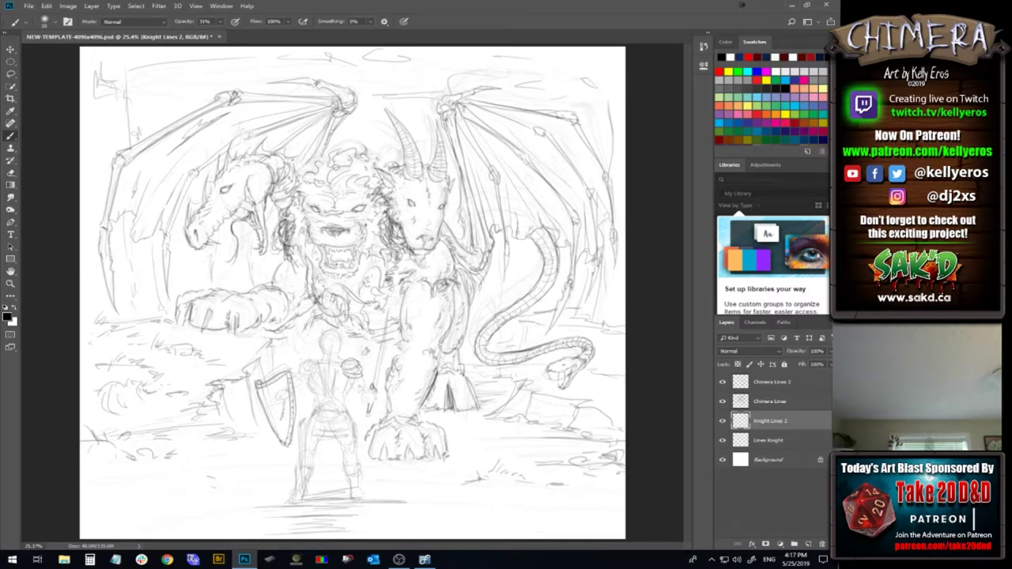
pyautogui.moveTo(301, 366); pyautogui.dragTo(310, 361)
pyautogui.moveTo(333, 388); pyautogui.dragTo(337, 376)
pyautogui.moveTo(314, 408); pyautogui.dragTo(309, 416)
# Draw the knight's boot on the sword side and the first edge of the sword blade
pyautogui.moveTo(343, 466); pyautogui.dragTo(346, 473)
pyautogui.moveTo(351, 472)
pyautogui.mouseDown()
pyautogui.moveTo(363, 474)
pyautogui.moveTo(359, 461)
pyautogui.mouseUp()
pyautogui.moveTo(349, 477); pyautogui.dragTo(353, 491)
pyautogui.moveTo(360, 475); pyautogui.dragTo(363, 491)
pyautogui.moveTo(387, 328); pyautogui.dragTo(373, 380)
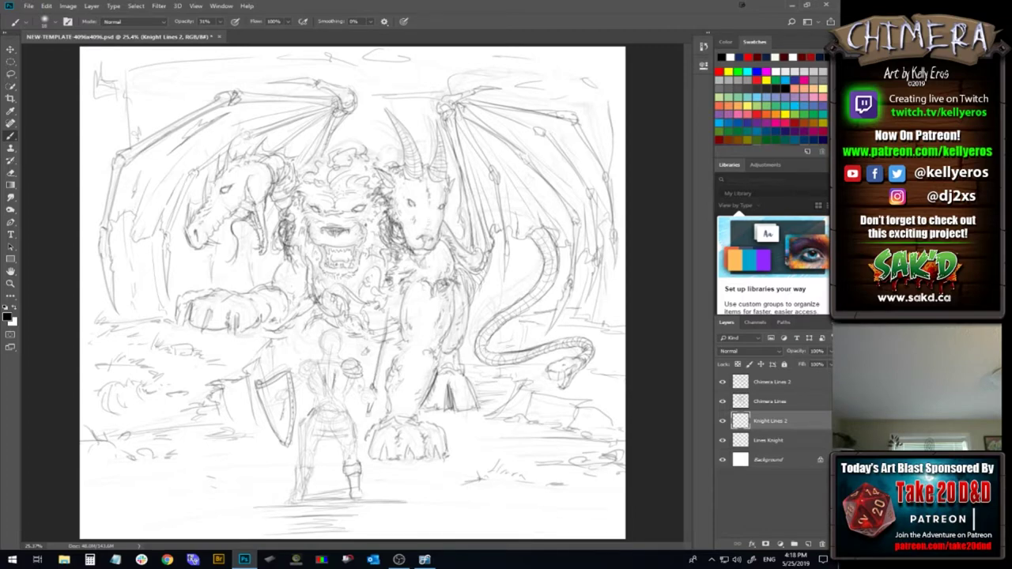
pyautogui.moveTo(387, 328); pyautogui.dragTo(374, 389)
pyautogui.hotkey('ctrl', 'alt', 'z')
pyautogui.moveTo(388, 333); pyautogui.dragTo(377, 389)
pyautogui.hotkey('ctrl', 'alt', 'z')
pyautogui.moveTo(387, 338); pyautogui.dragTo(377, 388)
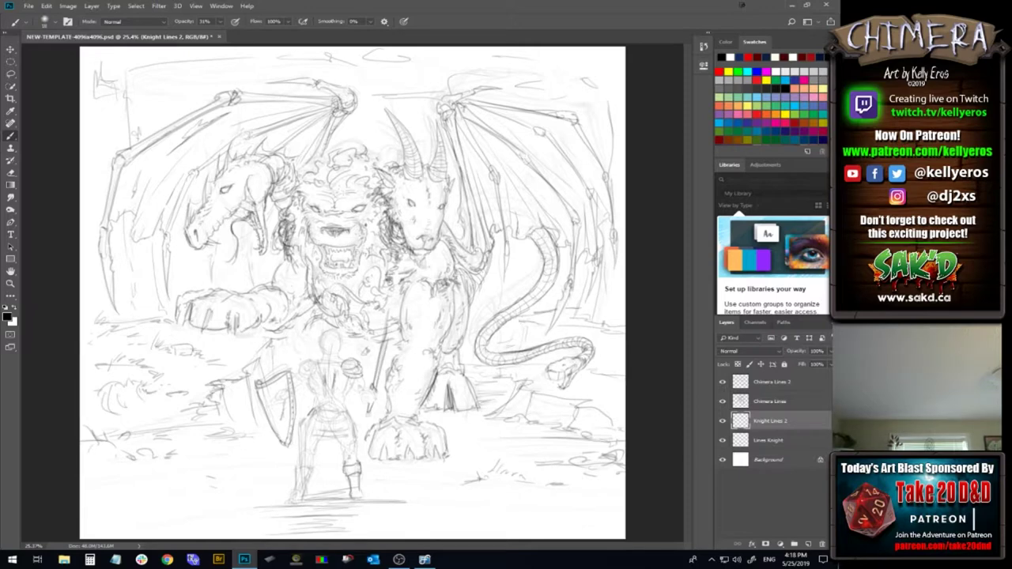
pyautogui.hotkey('ctrl', 'alt', 'z')
# Draw the remaining edge of the sword blade and add armour lines to the knight's back and neck
pyautogui.moveTo(387, 332); pyautogui.dragTo(377, 388)
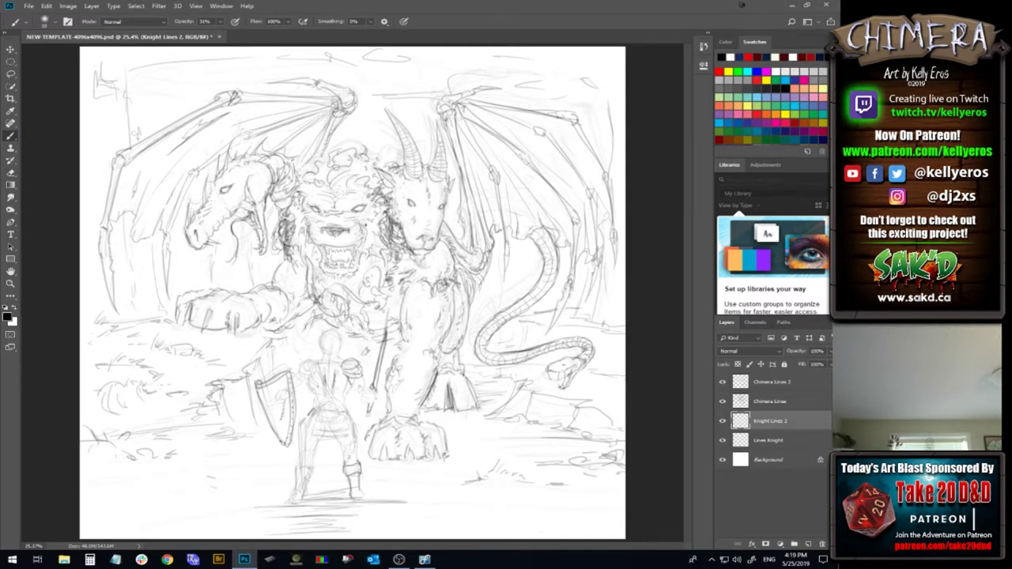
pyautogui.moveTo(311, 375)
pyautogui.mouseDown()
pyautogui.moveTo(319, 384)
pyautogui.moveTo(323, 373)
pyautogui.mouseUp()
pyautogui.moveTo(336, 384); pyautogui.dragTo(340, 377)
pyautogui.moveTo(332, 379); pyautogui.dragTo(332, 387)
pyautogui.moveTo(325, 375); pyautogui.dragTo(328, 394)
pyautogui.moveTo(321, 357); pyautogui.dragTo(342, 362)
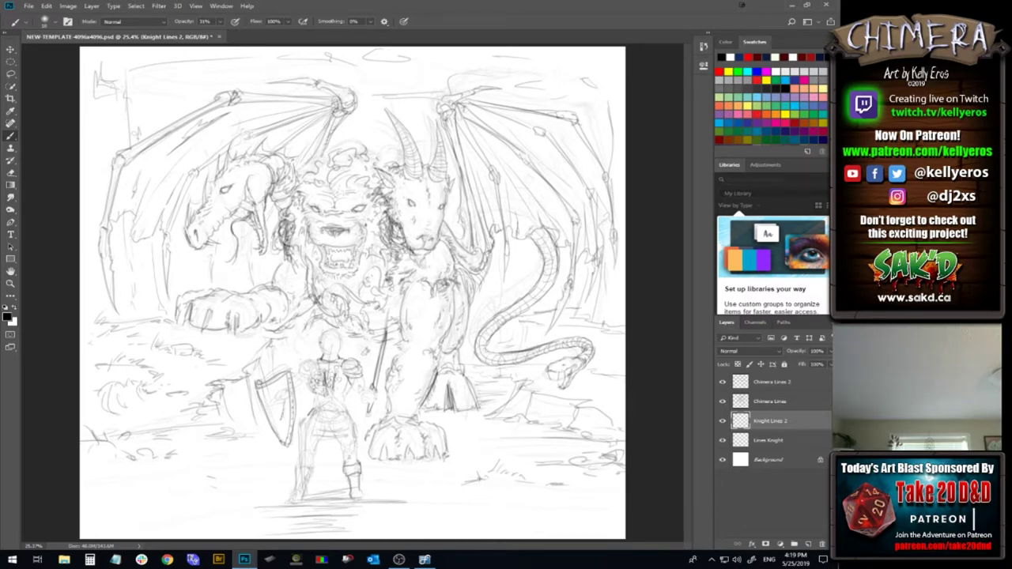
# Draw the outline of the knight's head and shade it with dark vertical strokes
pyautogui.moveTo(324, 347); pyautogui.dragTo(321, 355)
pyautogui.moveTo(339, 338); pyautogui.dragTo(341, 349)
pyautogui.moveTo(329, 335); pyautogui.dragTo(339, 340)
pyautogui.moveTo(325, 336)
pyautogui.mouseDown()
pyautogui.moveTo(334, 354)
pyautogui.moveTo(326, 359)
pyautogui.mouseUp()
pyautogui.moveTo(320, 341); pyautogui.dragTo(327, 355)
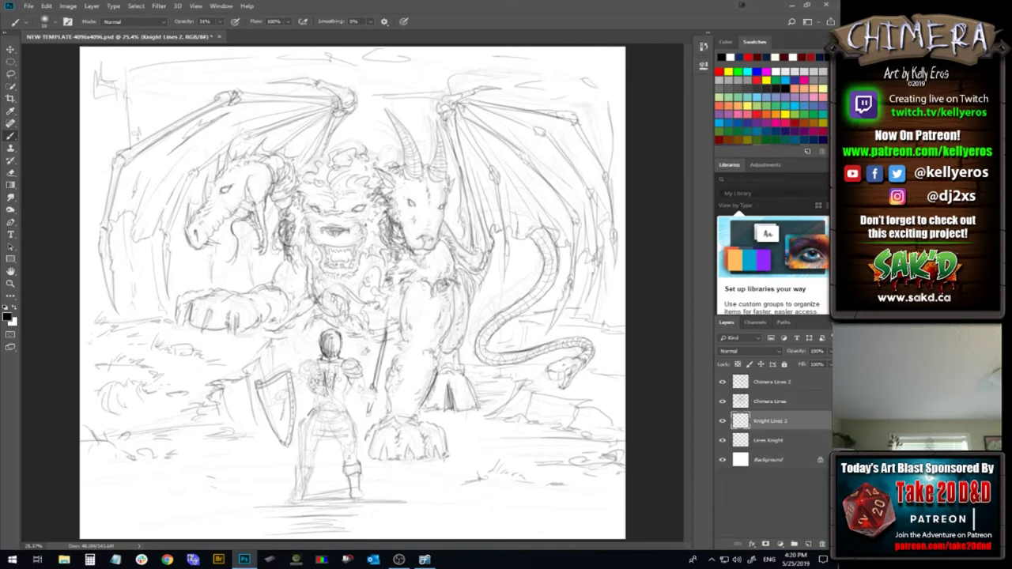
# Draw the knight's shield-side shoulder armour and the detail lines on the inside of the shield
pyautogui.moveTo(302, 365); pyautogui.dragTo(315, 364)
pyautogui.moveTo(299, 377); pyautogui.dragTo(312, 371)
pyautogui.moveTo(302, 382)
pyautogui.mouseDown()
pyautogui.moveTo(312, 392)
pyautogui.moveTo(299, 374)
pyautogui.mouseUp()
pyautogui.moveTo(274, 393)
pyautogui.mouseDown()
pyautogui.moveTo(284, 383)
pyautogui.moveTo(286, 399)
pyautogui.mouseUp()
pyautogui.moveTo(261, 405); pyautogui.dragTo(266, 393)
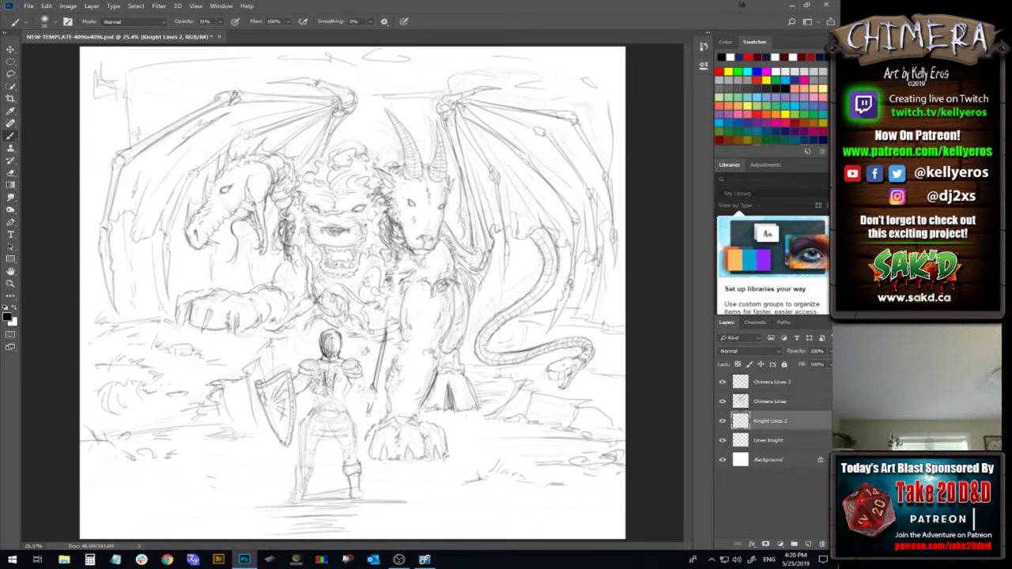
# Add fine detail strokes to the inside of the knight's shield and a short armour line on the sword-side back
pyautogui.moveTo(262, 399); pyautogui.dragTo(273, 398)
pyautogui.moveTo(273, 424); pyautogui.dragTo(283, 415)
pyautogui.moveTo(270, 414); pyautogui.dragTo(275, 404)
pyautogui.moveTo(285, 416); pyautogui.dragTo(276, 438)
pyautogui.moveTo(274, 428); pyautogui.dragTo(270, 415)
pyautogui.moveTo(349, 391); pyautogui.dragTo(343, 394)
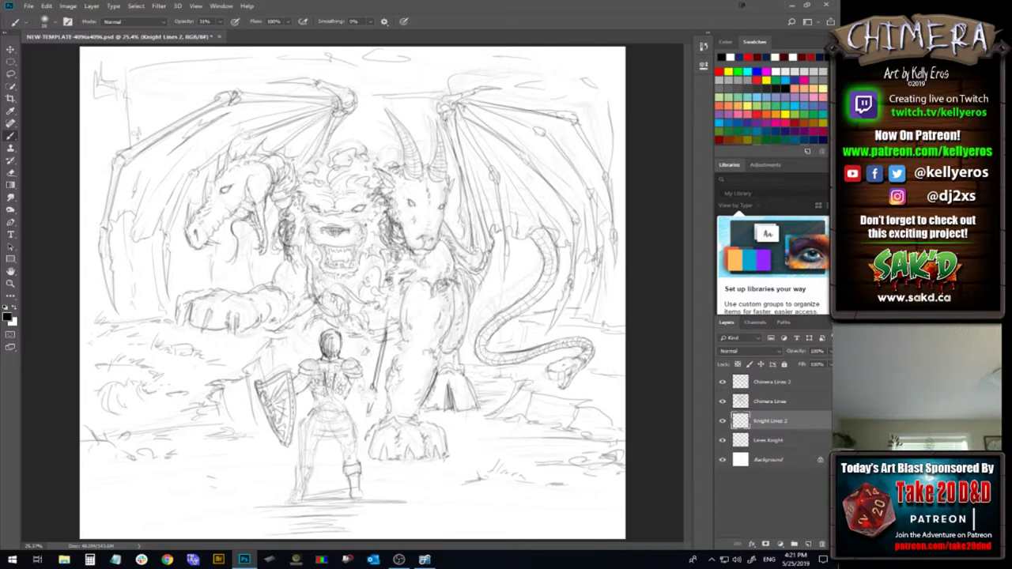
# Draw the armour line across the knight's upper back, the sword-side forearm and the shield-side edge of the torso
pyautogui.moveTo(317, 371); pyautogui.dragTo(341, 373)
pyautogui.moveTo(334, 361); pyautogui.dragTo(334, 363)
pyautogui.moveTo(353, 384)
pyautogui.mouseDown()
pyautogui.moveTo(362, 399)
pyautogui.moveTo(368, 388)
pyautogui.mouseUp()
pyautogui.moveTo(310, 378); pyautogui.dragTo(309, 389)
# Draw the hem and both flared sides of the knight's tunic below the waist
pyautogui.moveTo(319, 431); pyautogui.dragTo(336, 430)
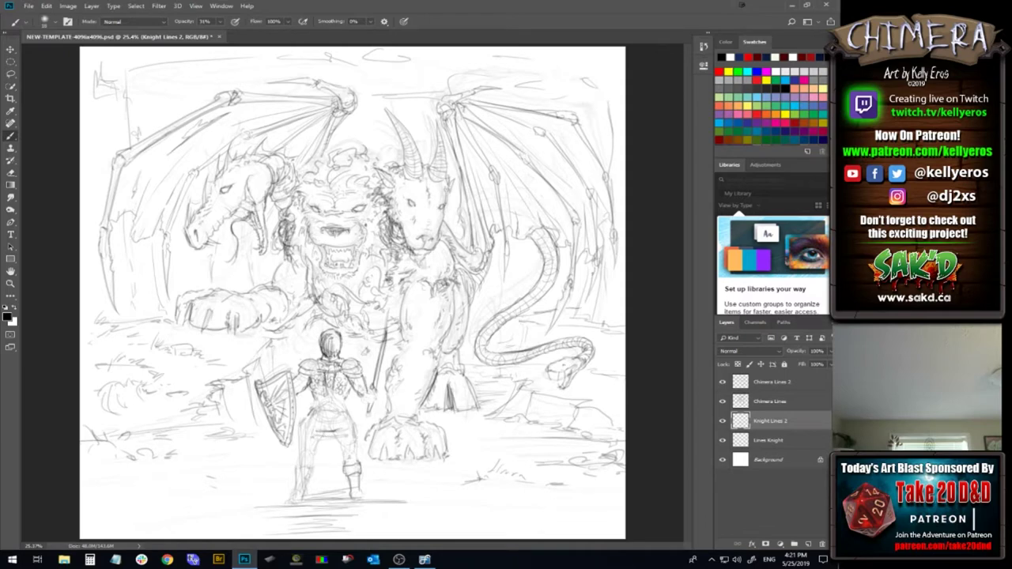
pyautogui.moveTo(308, 435)
pyautogui.mouseDown()
pyautogui.moveTo(349, 434)
pyautogui.moveTo(363, 448)
pyautogui.mouseUp()
pyautogui.moveTo(310, 416); pyautogui.dragTo(302, 437)
pyautogui.moveTo(358, 411); pyautogui.dragTo(351, 436)
# Stretch the Lines Knight sketch layer downward to about 112% of its height, comparing it with the unstretched version
pyautogui.click(787, 442)
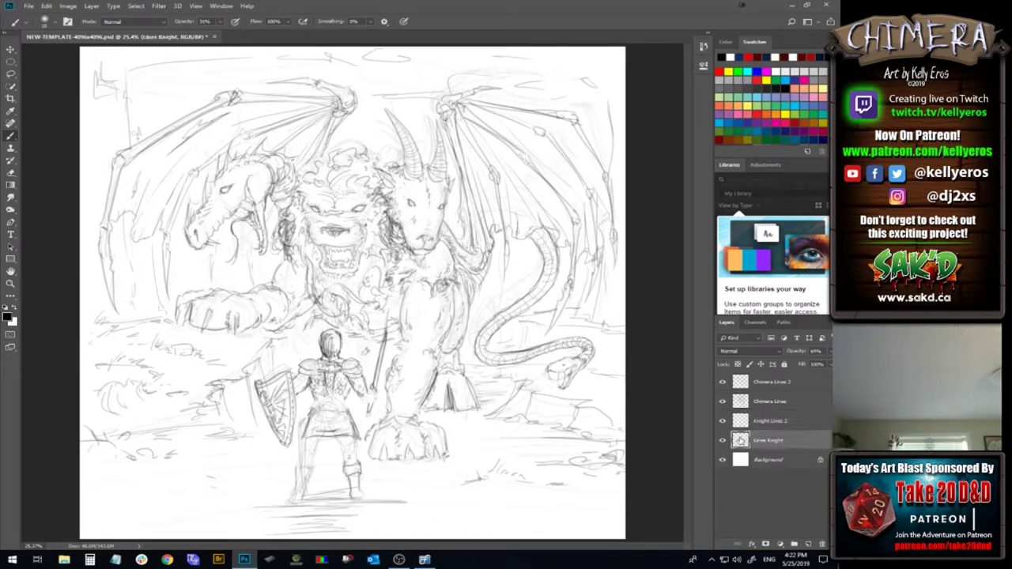
pyautogui.hotkey('ctrl', 't')
pyautogui.moveTo(322, 501); pyautogui.dragTo(323, 522)
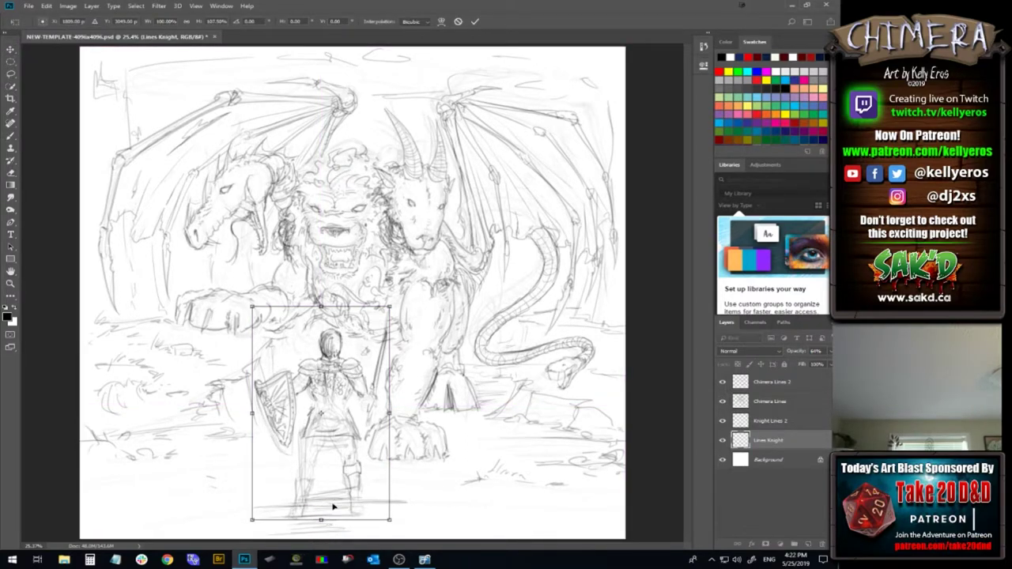
pyautogui.moveTo(323, 519); pyautogui.dragTo(322, 529)
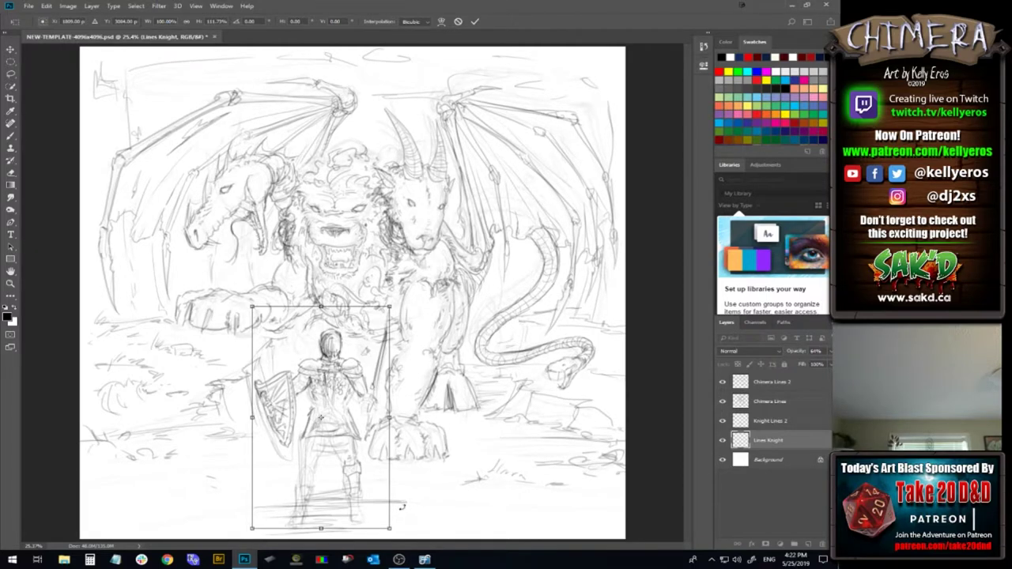
pyautogui.press('Return')
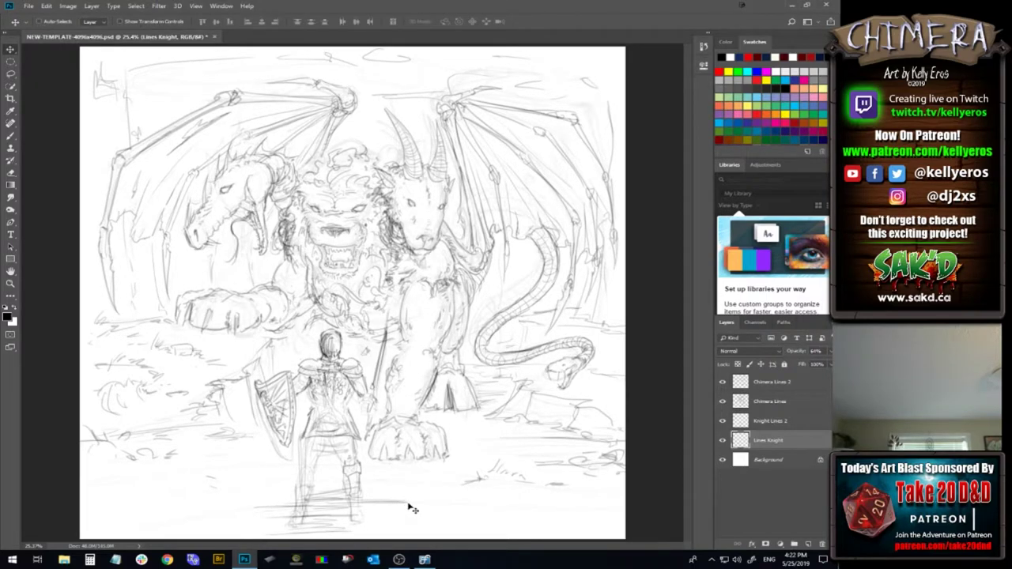
pyautogui.hotkey('ctrl', 'z')
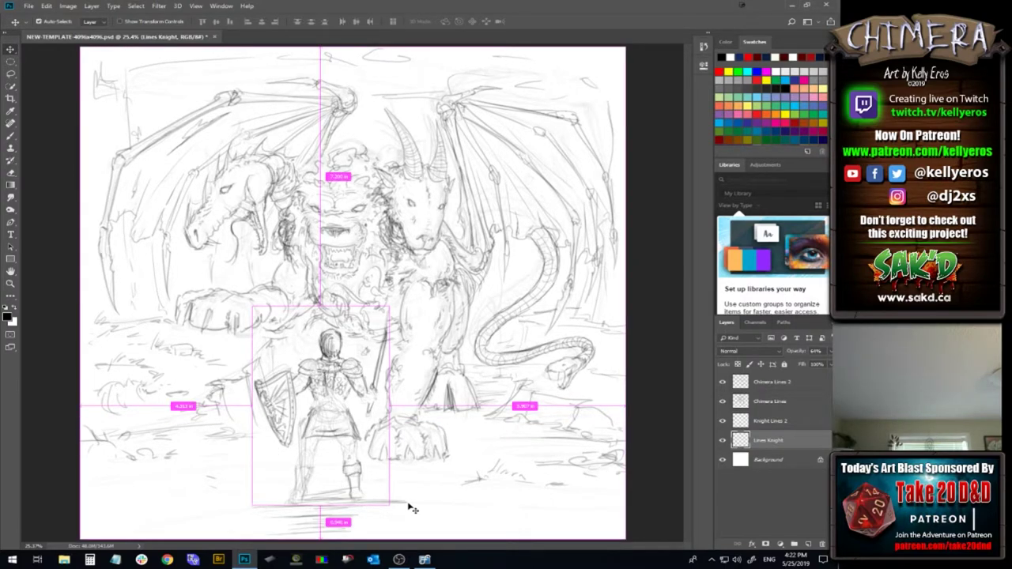
pyautogui.press('Up')
pyautogui.press('Up')
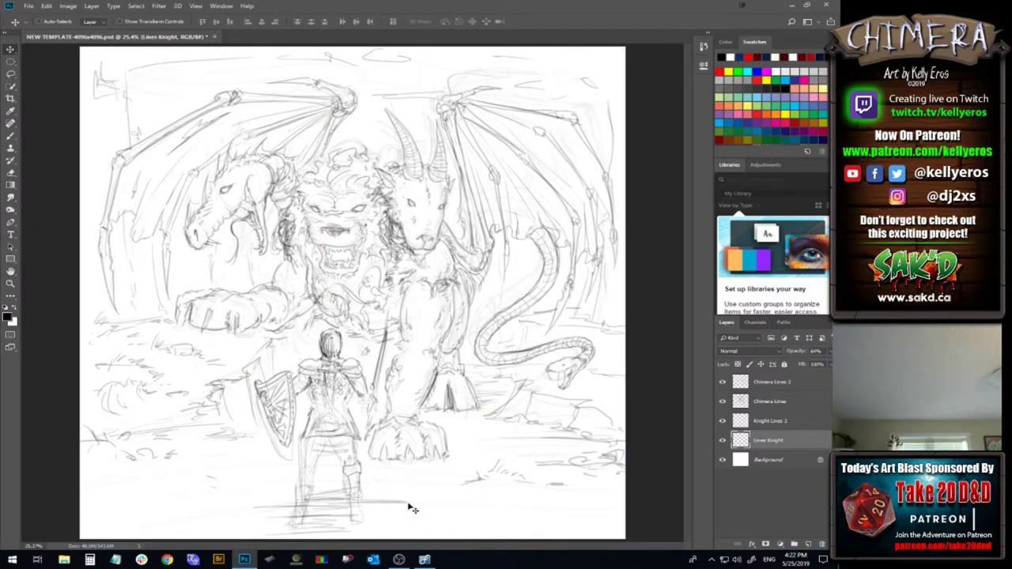
# Scale the Knight Lines 2 and Lines Knight layers together to about 90% and shift the knight slightly upward
pyautogui.keyDown('ctrl'); pyautogui.click(788, 423); pyautogui.keyUp('ctrl')
pyautogui.hotkey('ctrl', 't')
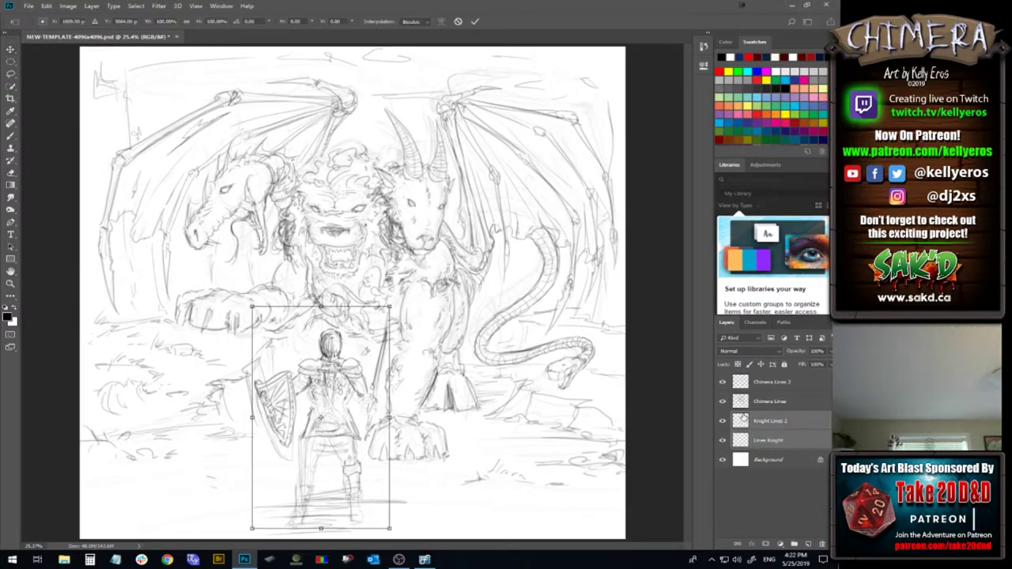
pyautogui.moveTo(389, 305); pyautogui.dragTo(382, 332)
pyautogui.moveTo(355, 446); pyautogui.dragTo(359, 427)
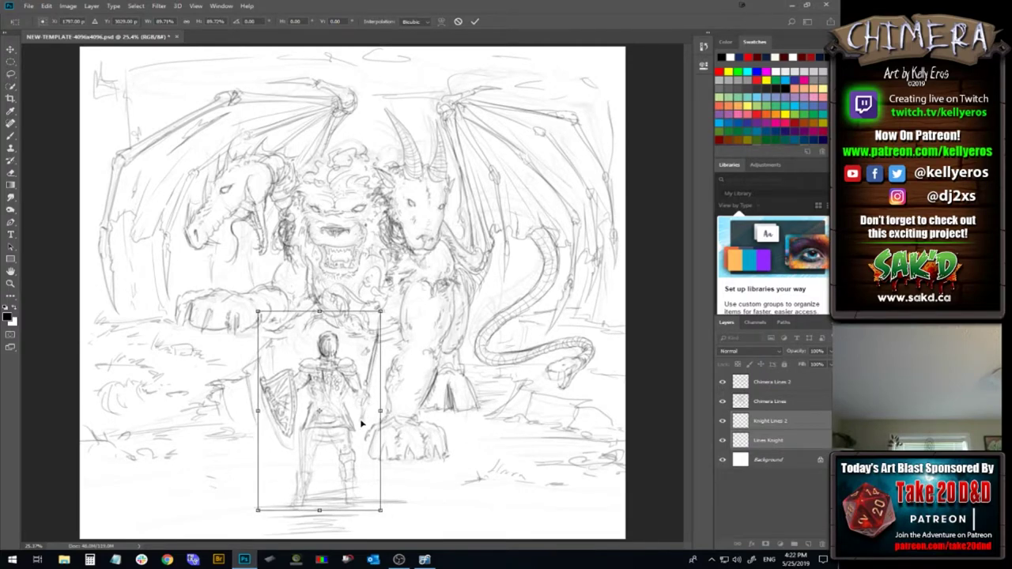
pyautogui.press('Return')
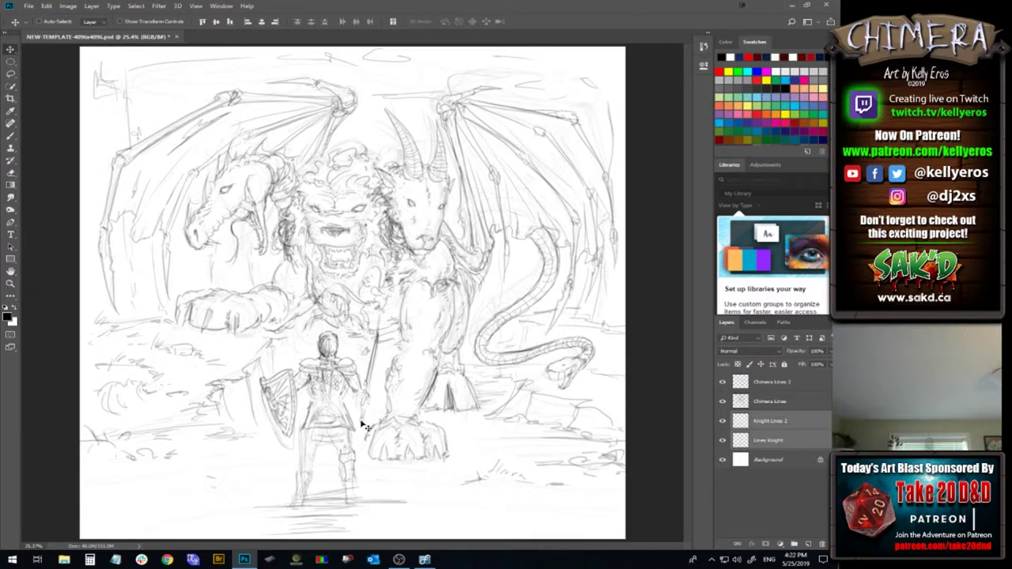
# On the Knight Lines 2 layer, brush in the tunic hem, the scabbard along the shield-side leg and that thigh's contour
pyautogui.click(796, 443)
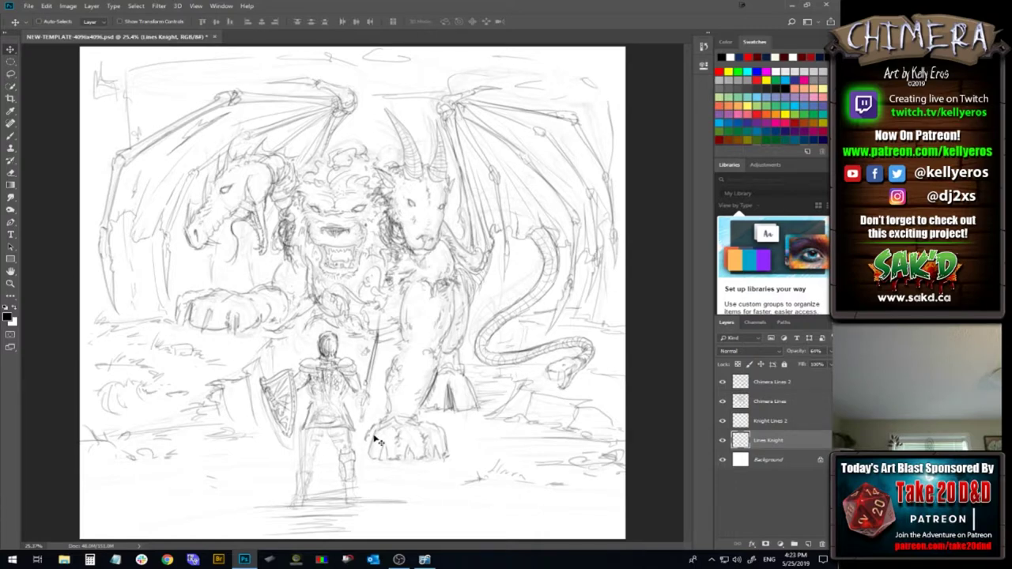
pyautogui.click(797, 421)
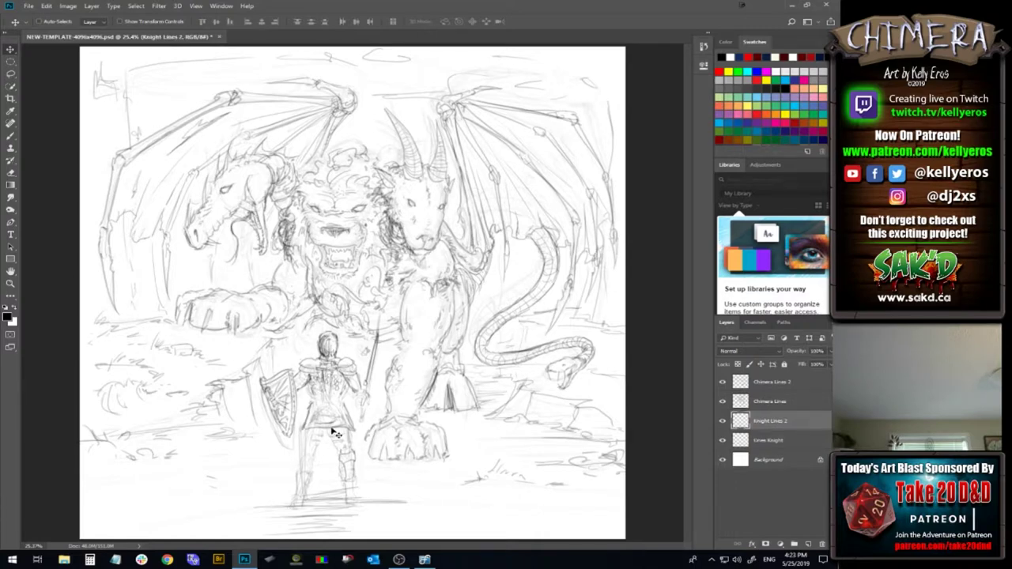
pyautogui.press('b')
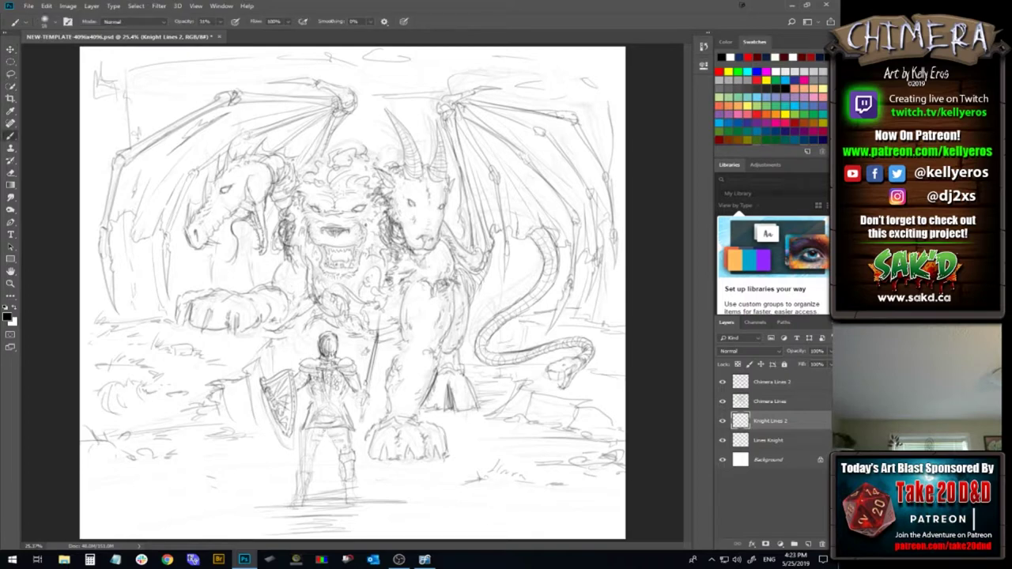
pyautogui.moveTo(308, 435); pyautogui.dragTo(346, 436)
pyautogui.moveTo(307, 428); pyautogui.dragTo(305, 439)
pyautogui.moveTo(302, 423); pyautogui.dragTo(294, 490)
pyautogui.moveTo(306, 432); pyautogui.dragTo(293, 487)
pyautogui.moveTo(306, 426)
pyautogui.mouseDown()
pyautogui.moveTo(300, 464)
pyautogui.moveTo(298, 445)
pyautogui.moveTo(315, 463)
pyautogui.mouseUp()
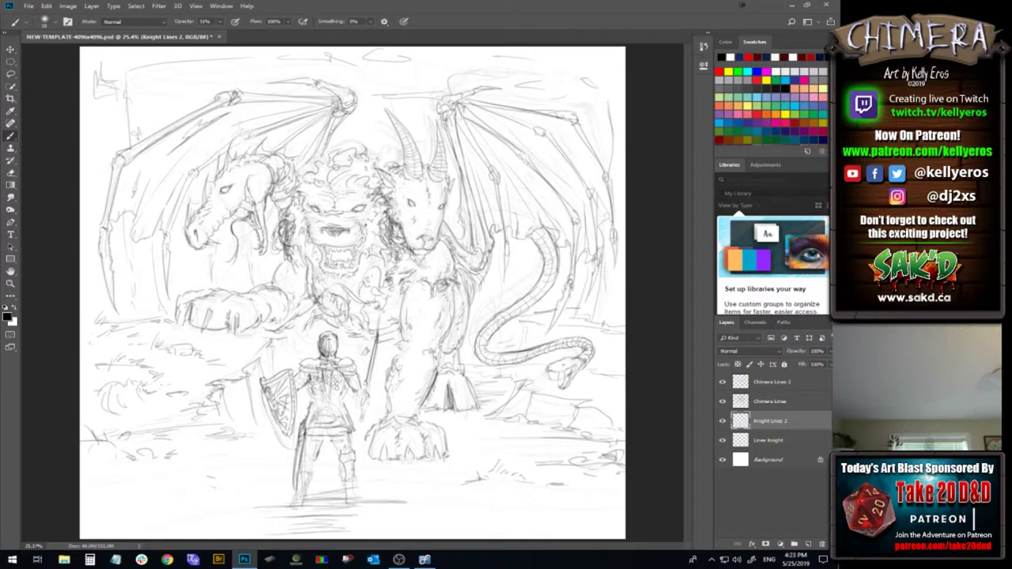
# Draw the lower tunic edge, the knee and boot-top lines, and the inner contours of both knight's legs
pyautogui.moveTo(311, 440); pyautogui.dragTo(346, 435)
pyautogui.moveTo(299, 471); pyautogui.dragTo(314, 472)
pyautogui.moveTo(312, 472); pyautogui.dragTo(310, 482)
pyautogui.moveTo(306, 491); pyautogui.dragTo(309, 498)
pyautogui.moveTo(343, 469); pyautogui.dragTo(346, 483)
pyautogui.moveTo(351, 441)
pyautogui.mouseDown()
pyautogui.moveTo(356, 453)
pyautogui.moveTo(339, 463)
pyautogui.mouseUp()
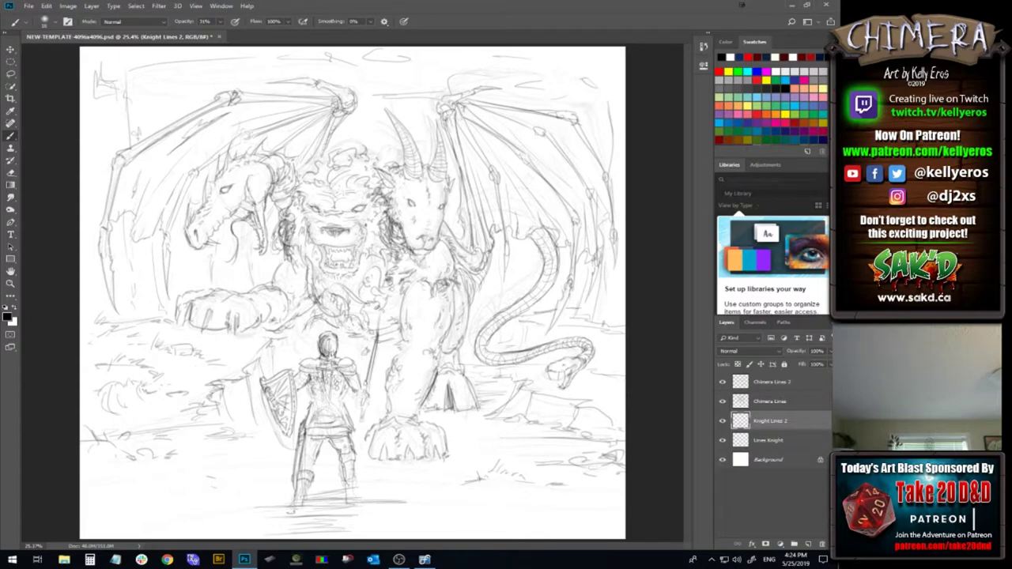
# Draw the foot of the knight's shield-side boot and undo the trial strokes along the sword-side hip
pyautogui.moveTo(303, 502); pyautogui.dragTo(297, 502)
pyautogui.hotkey('ctrl', 'z')
pyautogui.moveTo(305, 498)
pyautogui.mouseDown()
pyautogui.moveTo(313, 483)
pyautogui.moveTo(295, 488)
pyautogui.mouseUp()
pyautogui.moveTo(299, 511); pyautogui.dragTo(306, 503)
pyautogui.moveTo(351, 433); pyautogui.dragTo(354, 446)
pyautogui.moveTo(350, 408); pyautogui.dragTo(348, 437)
pyautogui.hotkey('ctrl', 'z')
pyautogui.hotkey('ctrl', 'z')
# Shade the shield-side part of the knight's back and draw the belt with the tunic lines beneath it
pyautogui.moveTo(311, 386); pyautogui.dragTo(311, 399)
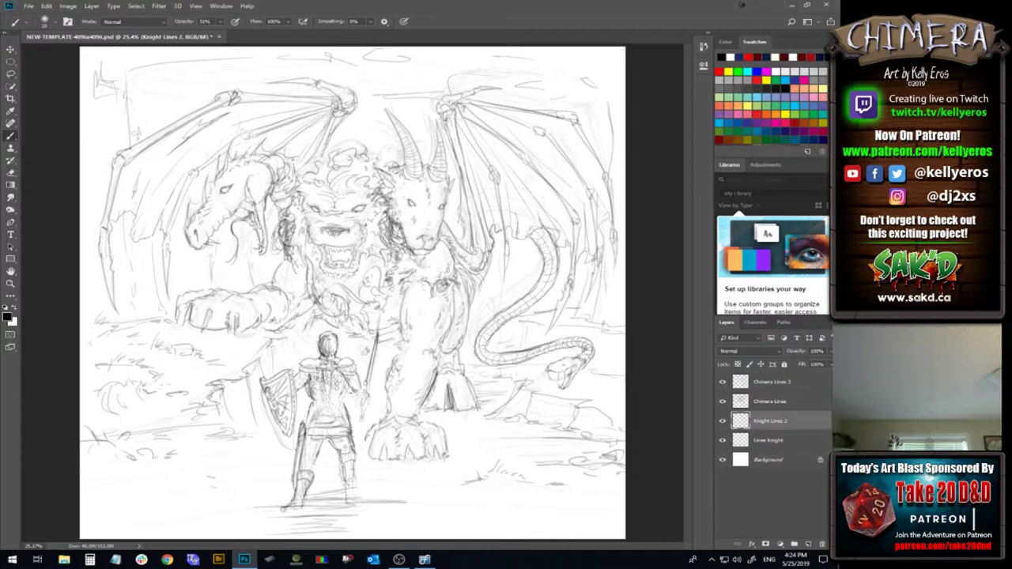
pyautogui.moveTo(309, 384)
pyautogui.mouseDown()
pyautogui.moveTo(312, 397)
pyautogui.moveTo(314, 383)
pyautogui.mouseUp()
pyautogui.moveTo(310, 384)
pyautogui.mouseDown()
pyautogui.moveTo(311, 403)
pyautogui.moveTo(308, 386)
pyautogui.mouseUp()
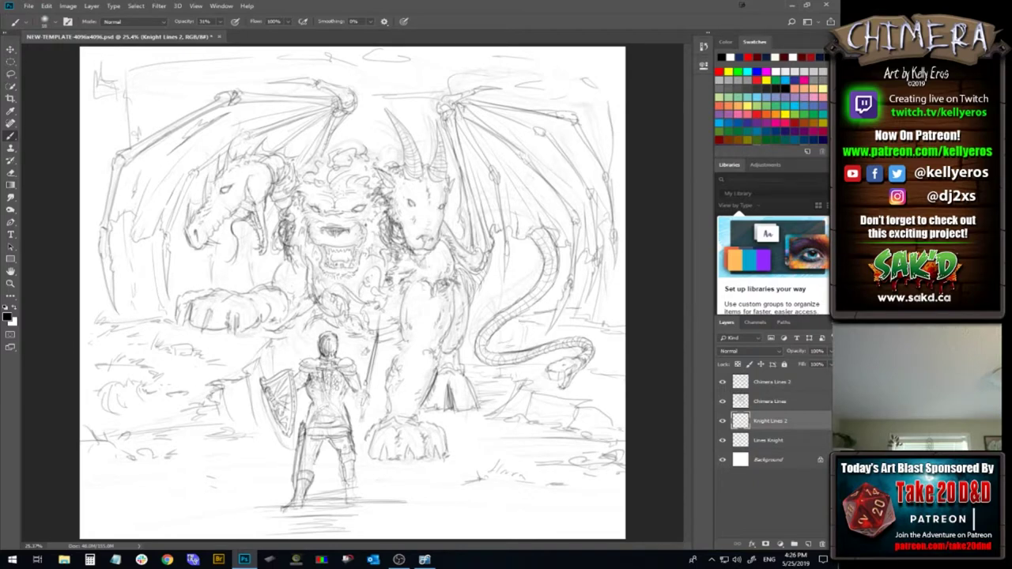
pyautogui.moveTo(306, 410)
pyautogui.mouseDown()
pyautogui.moveTo(304, 438)
pyautogui.moveTo(345, 409)
pyautogui.moveTo(352, 417)
pyautogui.moveTo(315, 409)
pyautogui.moveTo(343, 411)
pyautogui.mouseUp()
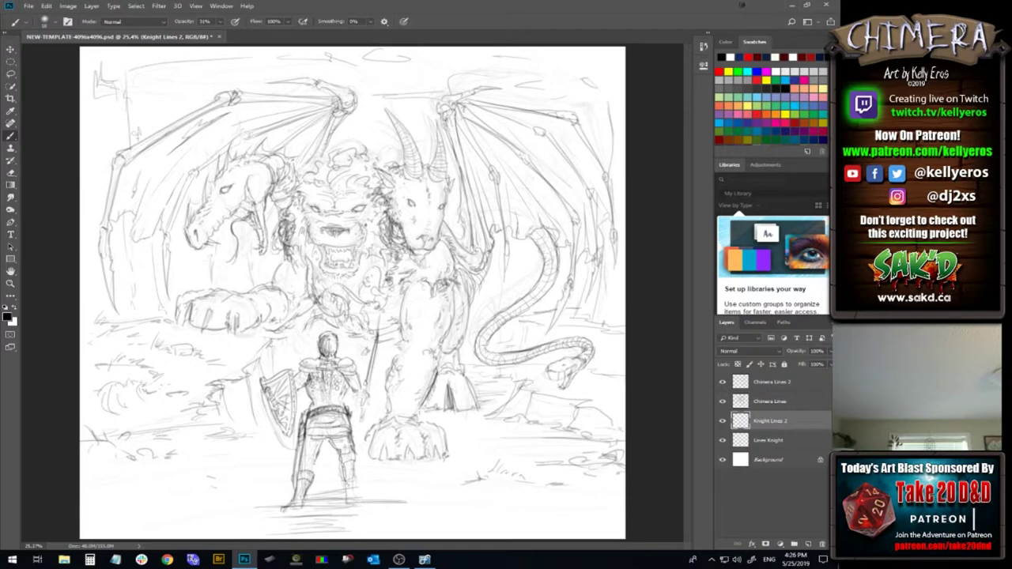
pyautogui.moveTo(325, 421); pyautogui.dragTo(332, 415)
pyautogui.moveTo(310, 432); pyautogui.dragTo(346, 435)
# Draw the sword-side edge of the tunic, the knight's sword arm and the hand gripping the sword
pyautogui.moveTo(350, 418); pyautogui.dragTo(355, 445)
pyautogui.moveTo(346, 378); pyautogui.dragTo(362, 399)
pyautogui.moveTo(365, 391); pyautogui.dragTo(368, 401)
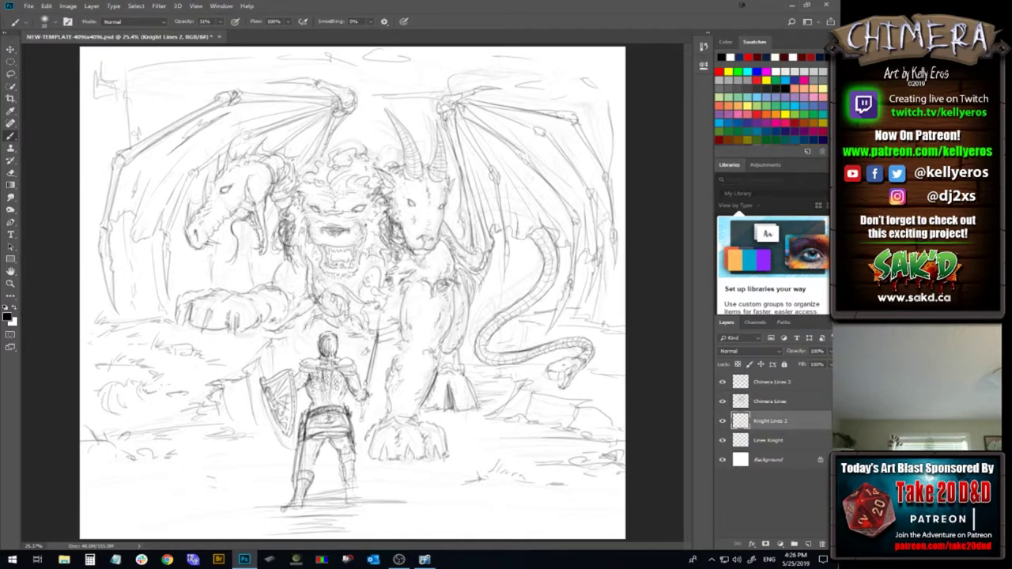
pyautogui.moveTo(358, 400)
pyautogui.mouseDown()
pyautogui.moveTo(366, 405)
pyautogui.moveTo(350, 404)
pyautogui.mouseUp()
# Add contour lines to the knight's lower back above the belt and dark shading to the tunic below it
pyautogui.moveTo(314, 399)
pyautogui.mouseDown()
pyautogui.moveTo(311, 409)
pyautogui.moveTo(324, 406)
pyautogui.mouseUp()
pyautogui.moveTo(343, 393); pyautogui.dragTo(349, 403)
pyautogui.moveTo(314, 393)
pyautogui.mouseDown()
pyautogui.moveTo(327, 404)
pyautogui.moveTo(340, 398)
pyautogui.mouseUp()
pyautogui.moveTo(313, 424)
pyautogui.mouseDown()
pyautogui.moveTo(308, 434)
pyautogui.moveTo(318, 418)
pyautogui.moveTo(320, 430)
pyautogui.moveTo(336, 426)
pyautogui.mouseUp()
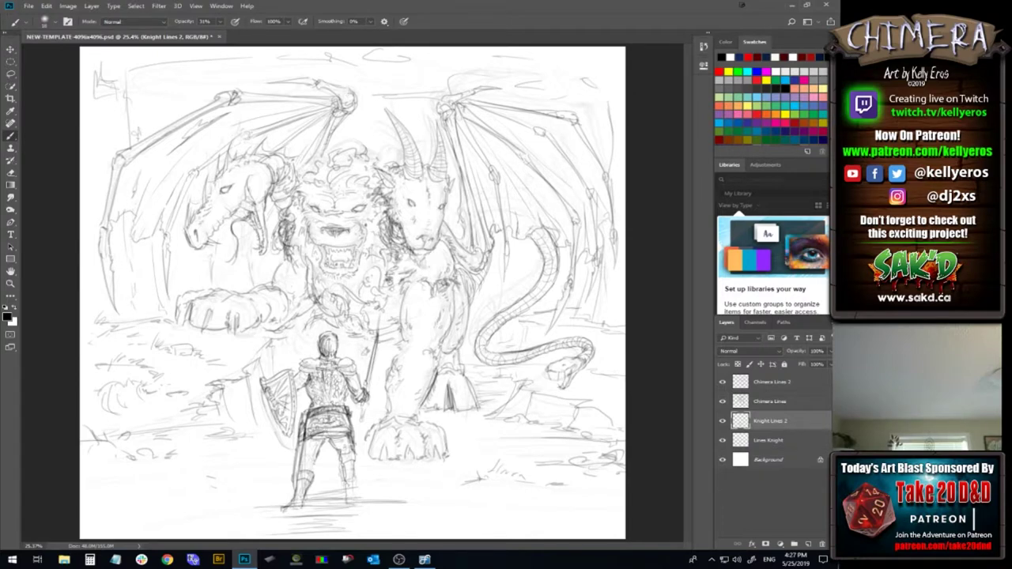
pyautogui.moveTo(307, 428); pyautogui.dragTo(324, 430)
# Draw the sword's pommel and guard around the hand and darken the lower part of the blade
pyautogui.moveTo(365, 405); pyautogui.dragTo(358, 423)
pyautogui.moveTo(367, 381); pyautogui.dragTo(363, 391)
pyautogui.moveTo(373, 370); pyautogui.dragTo(369, 388)
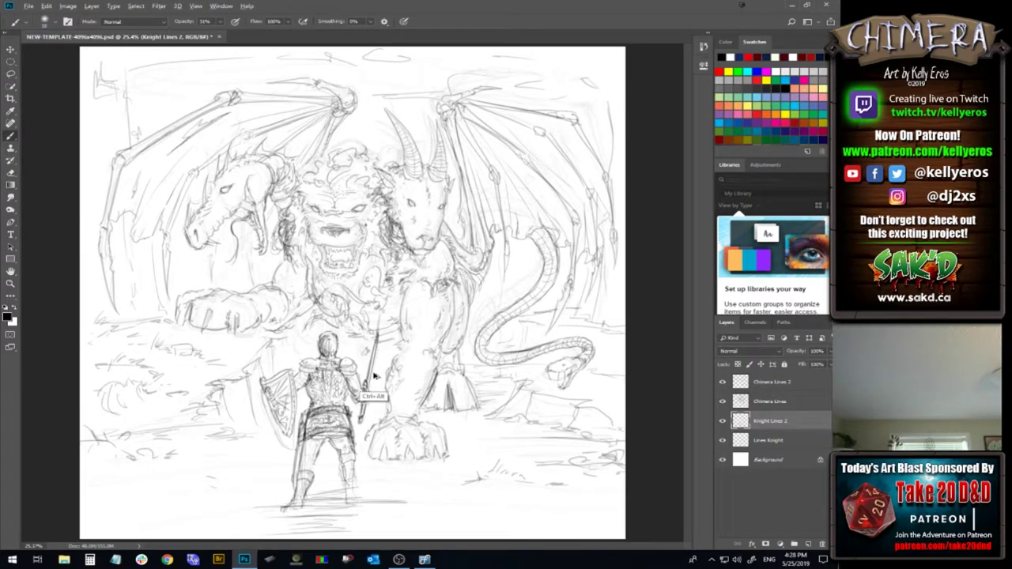
pyautogui.moveTo(373, 375)
pyautogui.mouseDown()
pyautogui.moveTo(370, 387)
pyautogui.moveTo(372, 370)
pyautogui.mouseUp()
# Outline the soles of both feet, detail the boot cuffs and shin, and undo the last stroke beside the shield-side leg
pyautogui.moveTo(286, 510); pyautogui.dragTo(306, 507)
pyautogui.moveTo(345, 494); pyautogui.dragTo(360, 493)
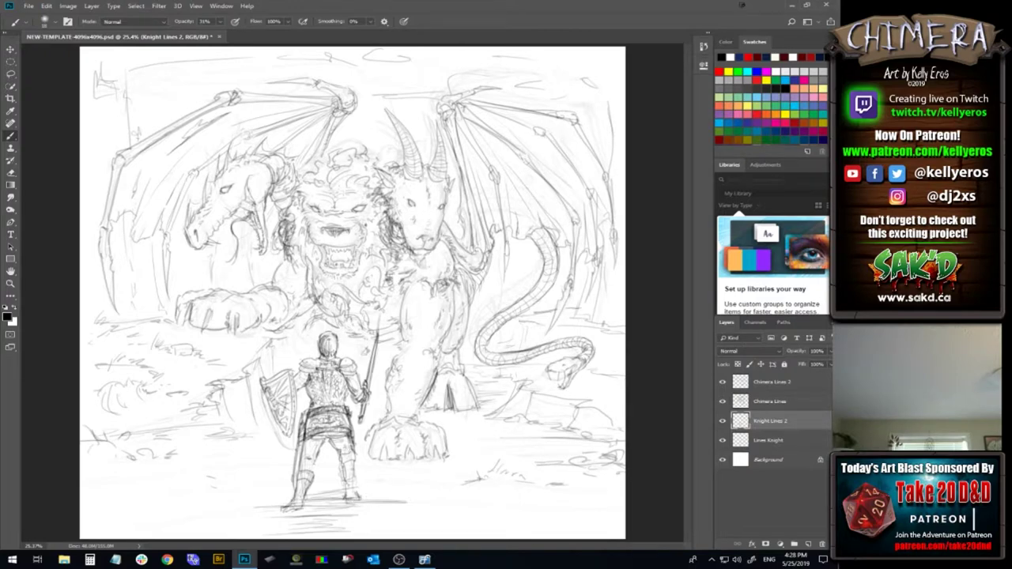
pyautogui.moveTo(340, 479); pyautogui.dragTo(357, 467)
pyautogui.moveTo(356, 488); pyautogui.dragTo(354, 476)
pyautogui.moveTo(307, 475)
pyautogui.mouseDown()
pyautogui.moveTo(316, 466)
pyautogui.moveTo(312, 474)
pyautogui.moveTo(293, 451)
pyautogui.mouseUp()
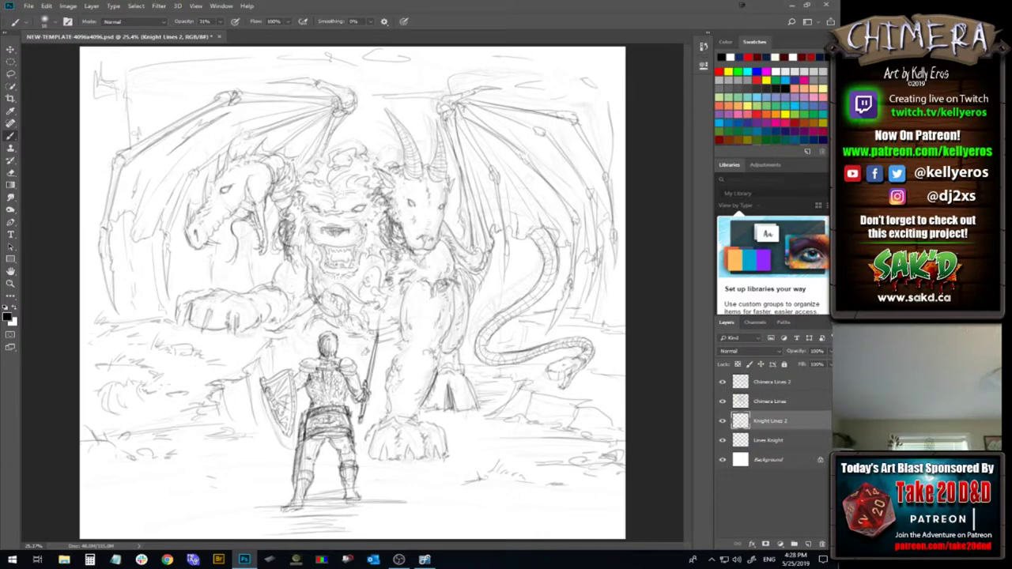
pyautogui.moveTo(301, 480); pyautogui.dragTo(299, 445)
pyautogui.hotkey('ctrl', 'z')
# Darken the belt's shield-side end, the shield's inner edge, the shield arm and the shoulder armour, saving the document along the way
pyautogui.moveTo(299, 432)
pyautogui.mouseDown()
pyautogui.moveTo(323, 417)
pyautogui.moveTo(309, 421)
pyautogui.mouseUp()
pyautogui.moveTo(345, 410)
pyautogui.mouseDown()
pyautogui.moveTo(326, 413)
pyautogui.moveTo(346, 419)
pyautogui.mouseUp()
pyautogui.hotkey('ctrl', 'z')
pyautogui.moveTo(295, 371); pyautogui.dragTo(293, 430)
pyautogui.hotkey('ctrl', 's')
pyautogui.moveTo(300, 373); pyautogui.dragTo(304, 390)
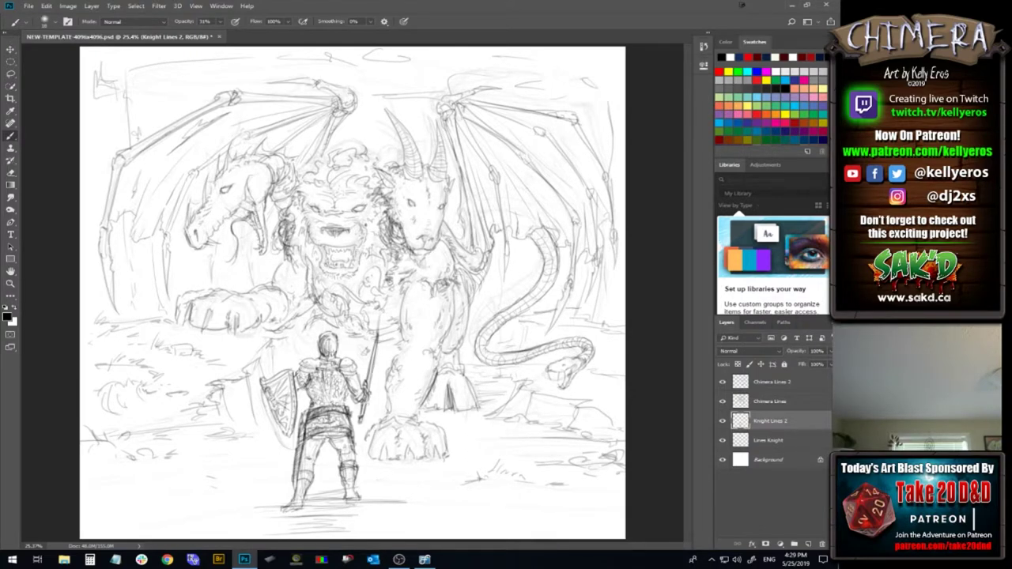
pyautogui.moveTo(307, 374)
pyautogui.mouseDown()
pyautogui.moveTo(303, 382)
pyautogui.moveTo(361, 371)
pyautogui.mouseUp()
pyautogui.moveTo(347, 382); pyautogui.dragTo(353, 375)
# Merge the Lines Knight layer into Knight Lines 2 and return to the Brush tool
pyautogui.keyDown('shift'); pyautogui.click(795, 443); pyautogui.keyUp('shift')
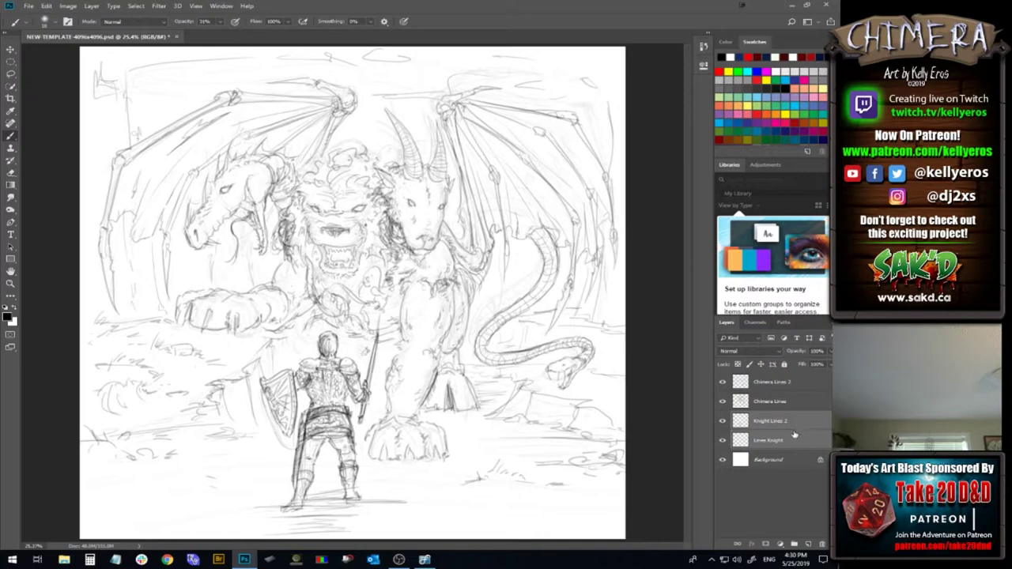
pyautogui.rightClick(801, 434)
pyautogui.click(764, 309)
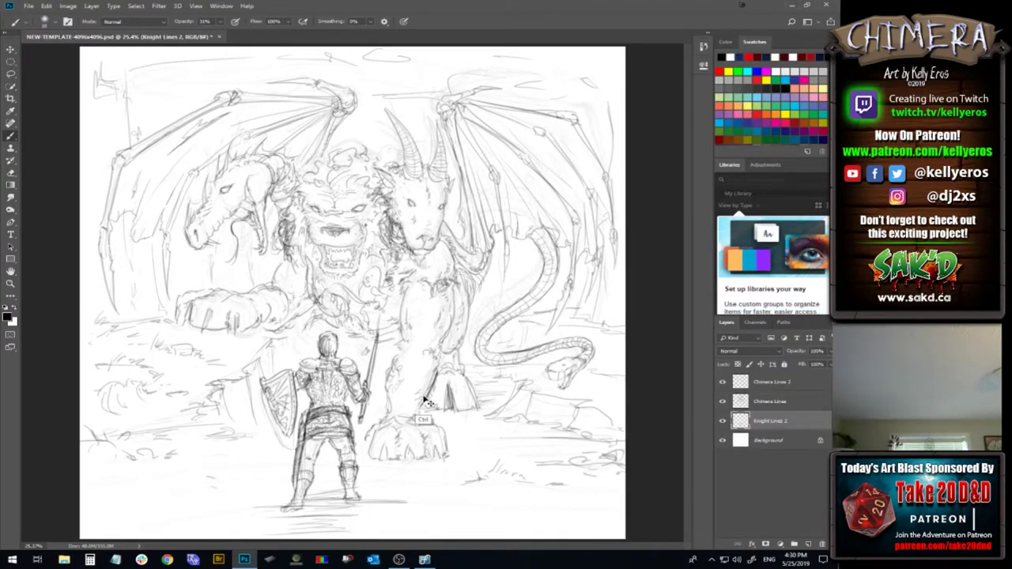
pyautogui.hotkey('ctrl', 't')
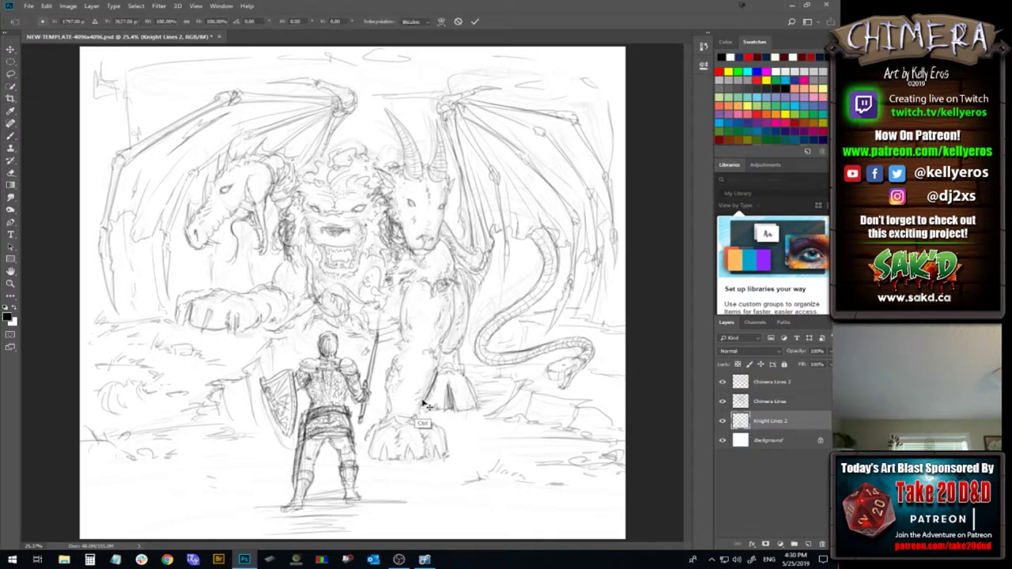
pyautogui.press('b')
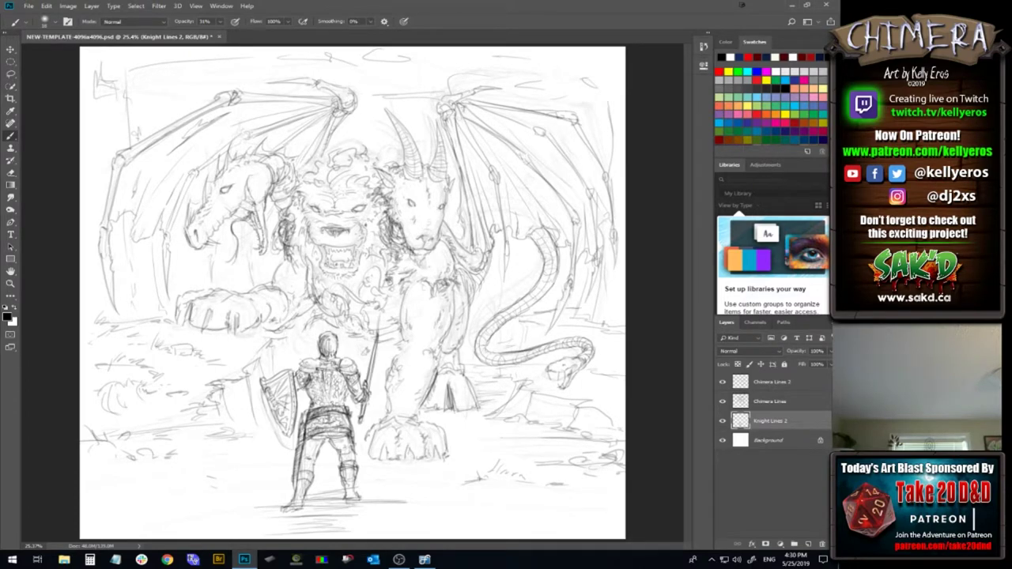
# Toggle the visibility of the Knight Lines 2 layer to compare the scene with and without the knight
pyautogui.click(721, 421)
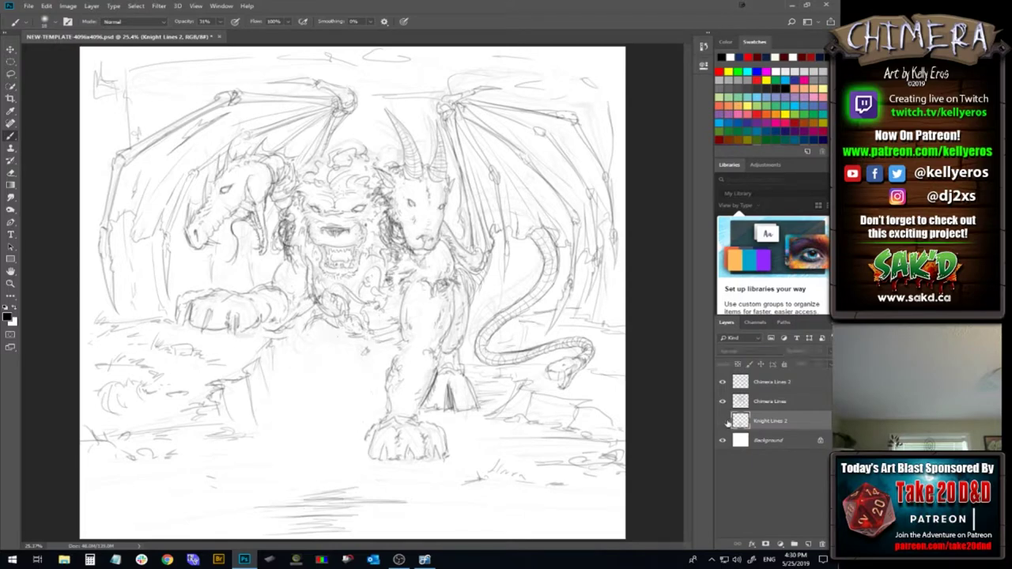
pyautogui.click(722, 420)
pyautogui.click(722, 421)
pyautogui.click(722, 420)
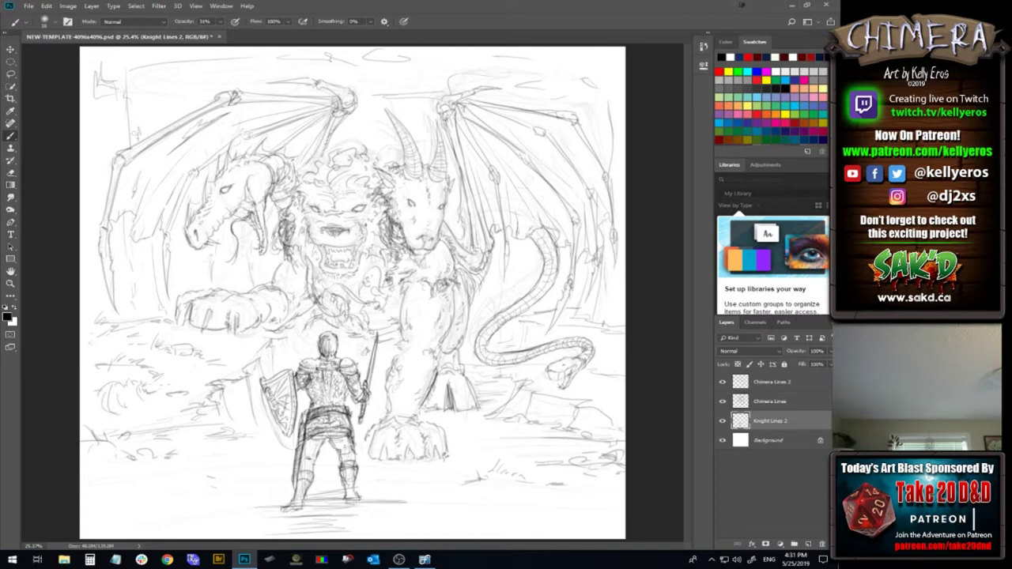
# Add shading strokes to the knight's sword-side shoulder, the middle of the back and the shield-side thigh
pyautogui.moveTo(344, 370); pyautogui.dragTo(357, 372)
pyautogui.moveTo(321, 385); pyautogui.dragTo(327, 406)
pyautogui.moveTo(308, 442); pyautogui.dragTo(303, 459)
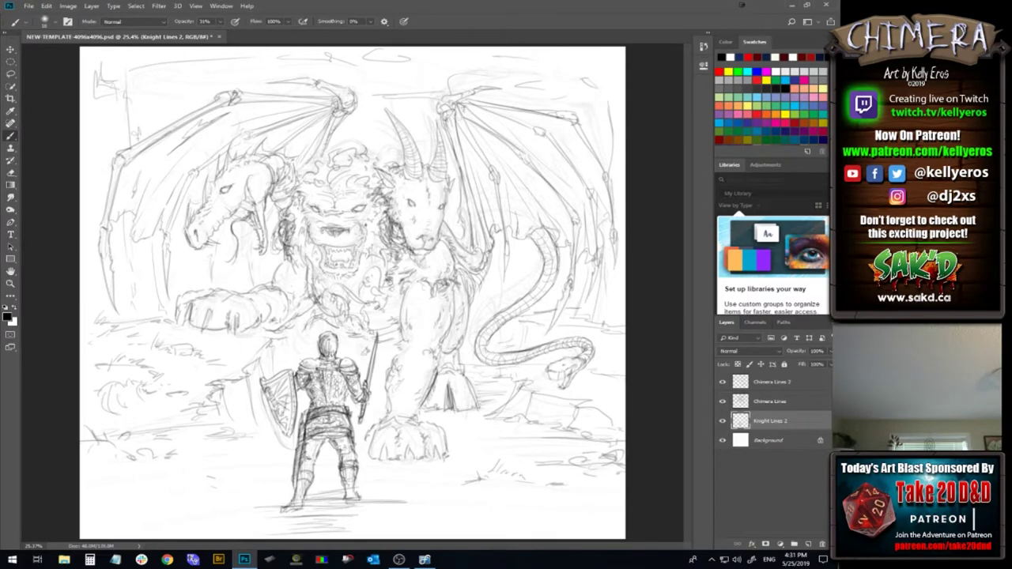
pyautogui.moveTo(315, 466)
pyautogui.mouseDown()
pyautogui.moveTo(312, 478)
pyautogui.moveTo(329, 453)
pyautogui.mouseUp()
pyautogui.hotkey('ctrl', 'z')
pyautogui.hotkey('ctrl', 'z')
pyautogui.moveTo(326, 441); pyautogui.dragTo(318, 458)
# Draw a curved, uneven ground edge running from the knight's feet out towards both sides of the canvas
pyautogui.moveTo(360, 498)
pyautogui.mouseDown()
pyautogui.moveTo(409, 499)
pyautogui.moveTo(428, 511)
pyautogui.mouseUp()
pyautogui.moveTo(321, 503)
pyautogui.mouseDown()
pyautogui.moveTo(415, 507)
pyautogui.moveTo(213, 513)
pyautogui.moveTo(157, 525)
pyautogui.mouseUp()
pyautogui.moveTo(308, 504); pyautogui.dragTo(319, 501)
pyautogui.moveTo(422, 501)
pyautogui.mouseDown()
pyautogui.moveTo(566, 523)
pyautogui.moveTo(602, 514)
pyautogui.mouseUp()
pyautogui.moveTo(158, 525); pyautogui.dragTo(130, 538)
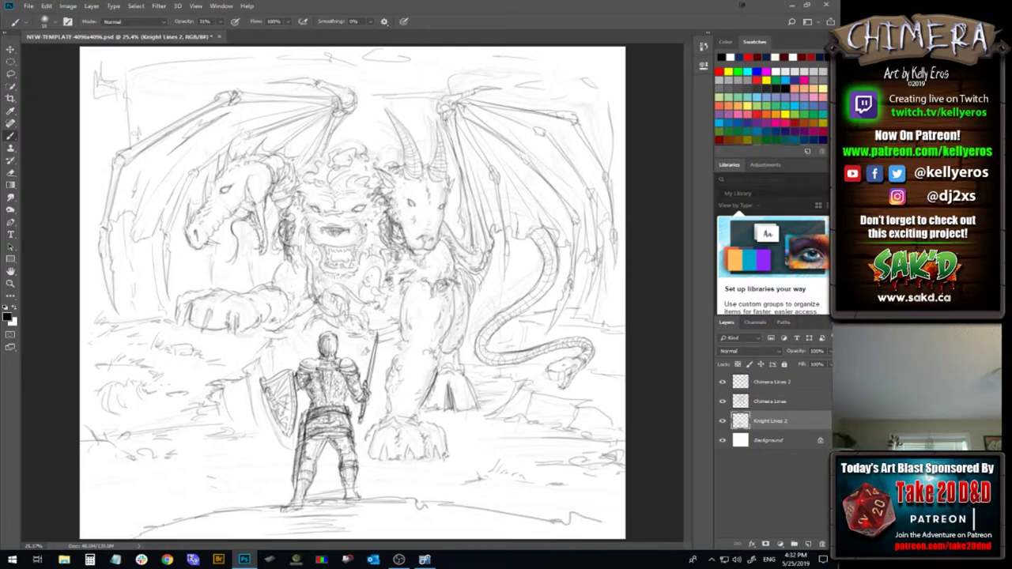
# Add sweeping ground contour lines behind the knight's feet on both sides
pyautogui.moveTo(209, 511)
pyautogui.mouseDown()
pyautogui.moveTo(291, 487)
pyautogui.moveTo(285, 481)
pyautogui.mouseUp()
pyautogui.moveTo(380, 479); pyautogui.dragTo(493, 481)
pyautogui.moveTo(95, 520); pyautogui.dragTo(245, 486)
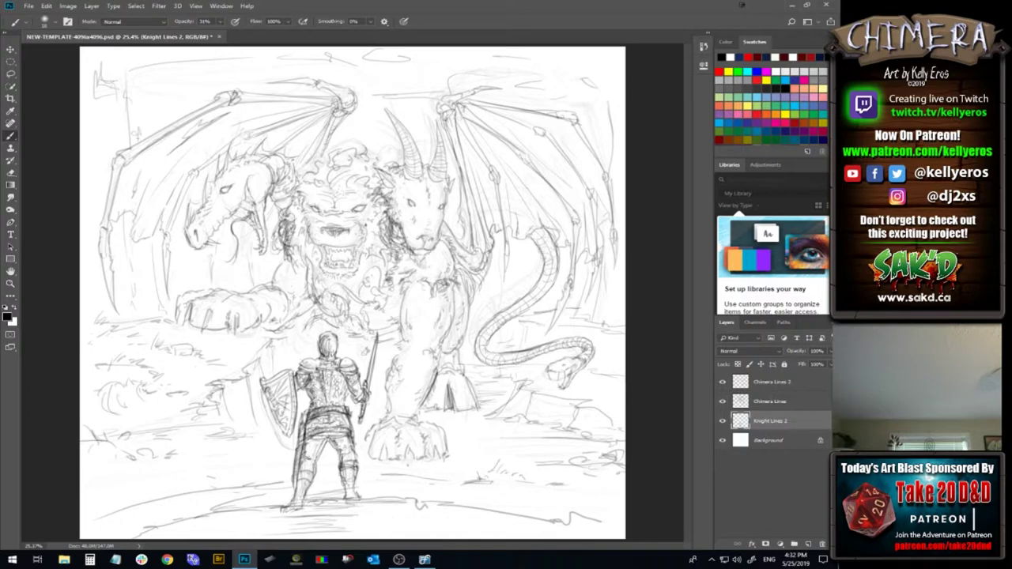
# Toggle the visibility of the Chimera Lines layer to compare the scene with and without the faded rough sketch
pyautogui.click(800, 400)
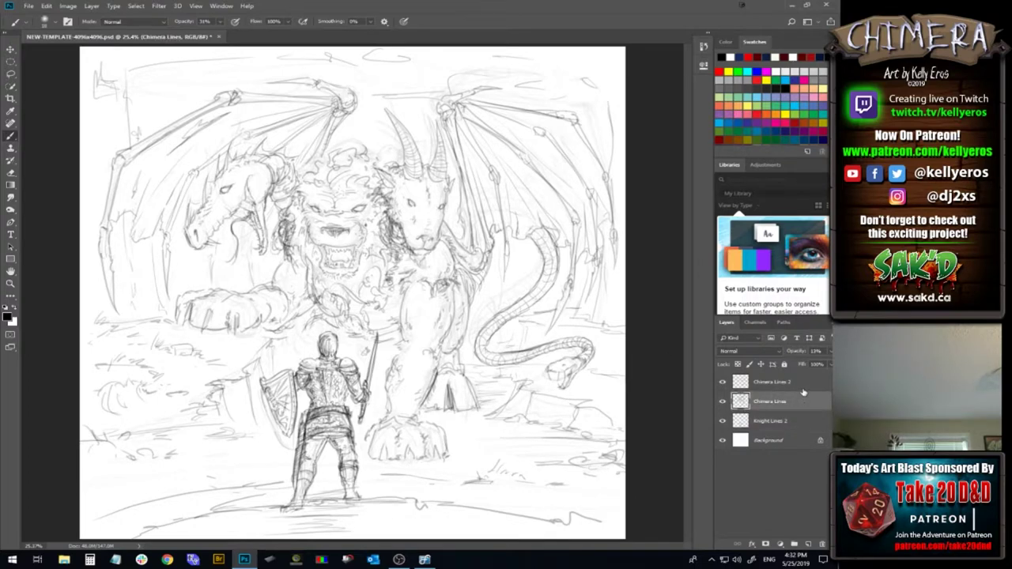
pyautogui.click(721, 402)
pyautogui.click(722, 402)
pyautogui.click(721, 402)
pyautogui.click(721, 403)
pyautogui.click(722, 403)
pyautogui.click(722, 402)
pyautogui.click(722, 402)
pyautogui.click(722, 402)
pyautogui.click(722, 402)
# Merge the Chimera Lines and Chimera Lines 2 layers into one layer and save the file
pyautogui.press('shift')
pyautogui.keyDown('shift'); pyautogui.click(798, 384); pyautogui.keyUp('shift')
pyautogui.rightClick(796, 395)
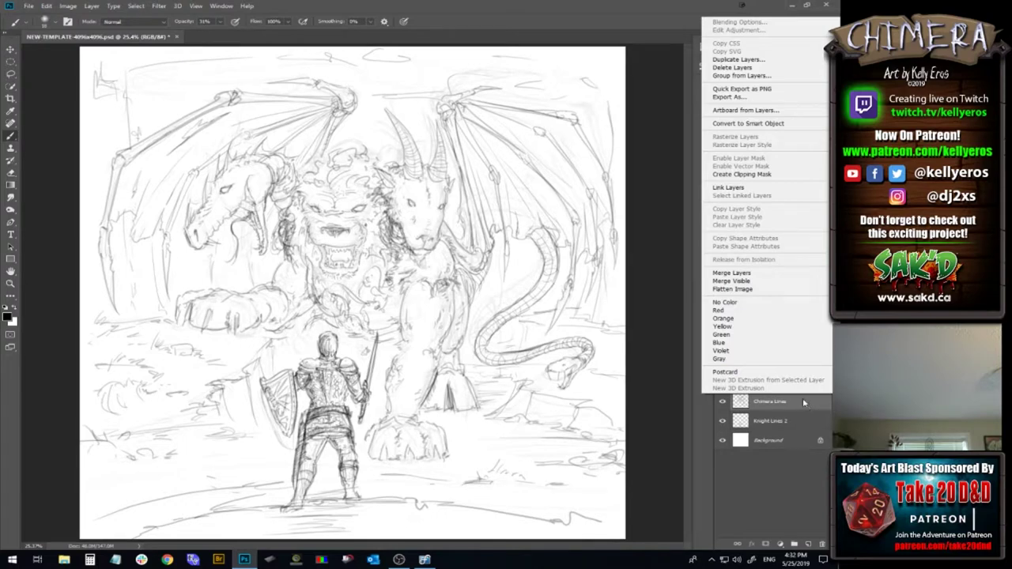
pyautogui.click(751, 274)
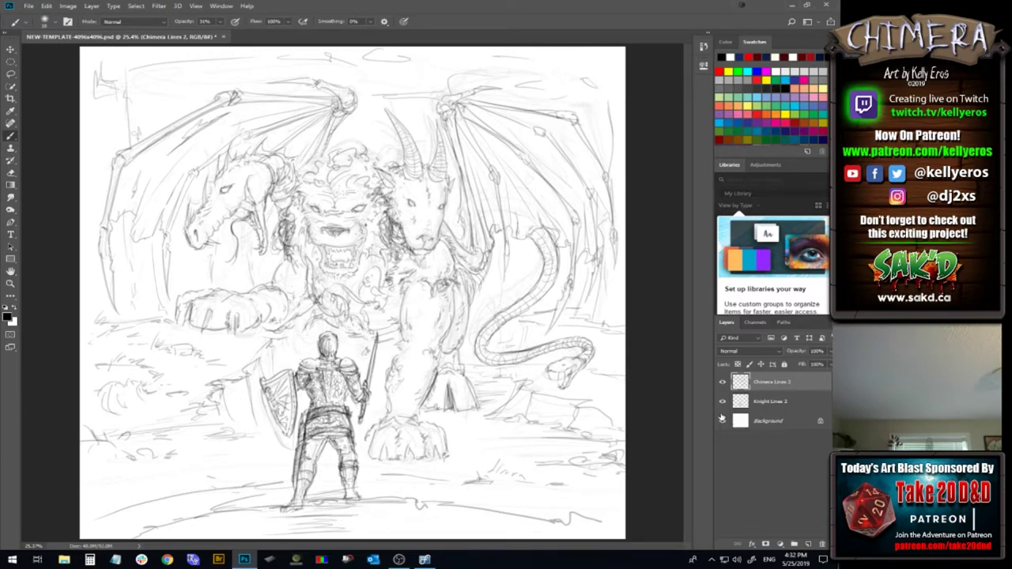
pyautogui.click(722, 419)
pyautogui.hotkey('ctrl', 's')
# On the Knight Lines 2 layer, darken the shield's outer edge and upper corner and try the first strokes of an emblem
pyautogui.click(796, 402)
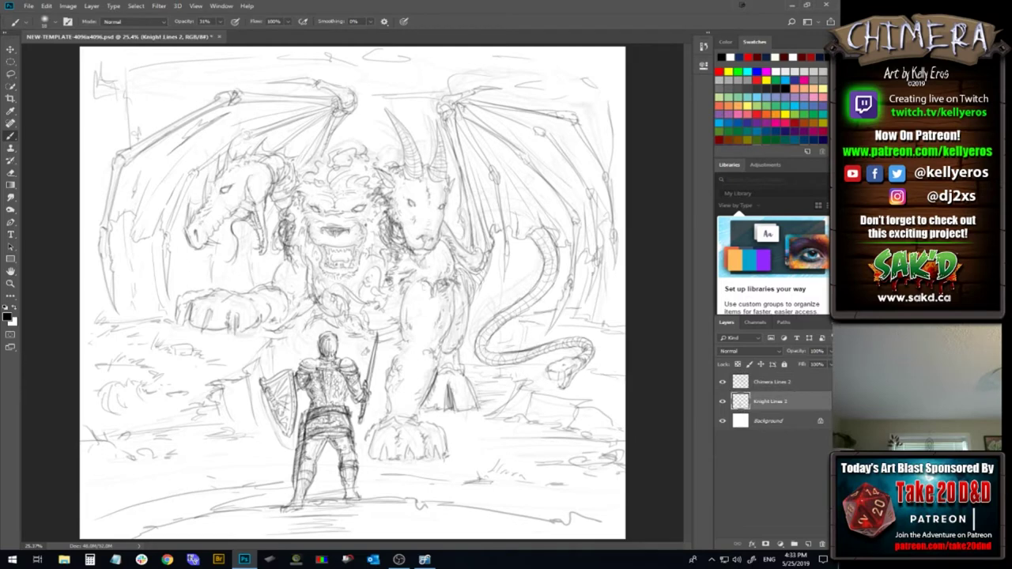
pyautogui.moveTo(272, 393)
pyautogui.mouseDown()
pyautogui.moveTo(262, 422)
pyautogui.moveTo(273, 432)
pyautogui.mouseUp()
pyautogui.moveTo(291, 368)
pyautogui.mouseDown()
pyautogui.moveTo(262, 381)
pyautogui.moveTo(291, 374)
pyautogui.moveTo(279, 378)
pyautogui.mouseUp()
pyautogui.moveTo(279, 383); pyautogui.dragTo(287, 390)
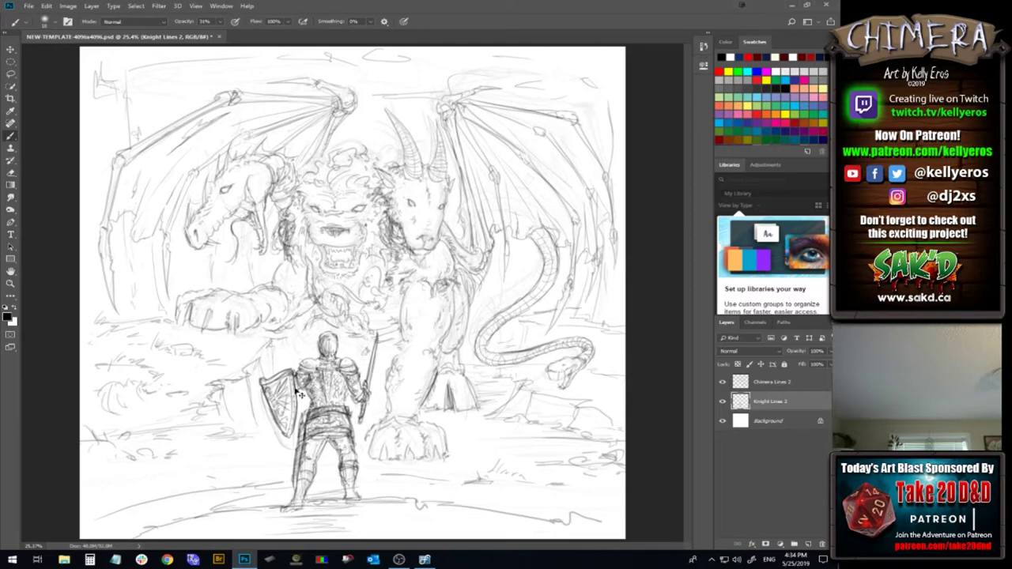
pyautogui.moveTo(276, 397); pyautogui.dragTo(290, 393)
pyautogui.moveTo(279, 406); pyautogui.dragTo(290, 403)
pyautogui.hotkey('ctrl', 'z')
# Fill in a dark winged emblem on the knight's shield and shade the shield down towards its lower tip
pyautogui.moveTo(271, 390); pyautogui.dragTo(269, 400)
pyautogui.moveTo(276, 391); pyautogui.dragTo(283, 399)
pyautogui.moveTo(276, 394); pyautogui.dragTo(287, 401)
pyautogui.moveTo(275, 403); pyautogui.dragTo(288, 397)
pyautogui.moveTo(283, 407); pyautogui.dragTo(293, 401)
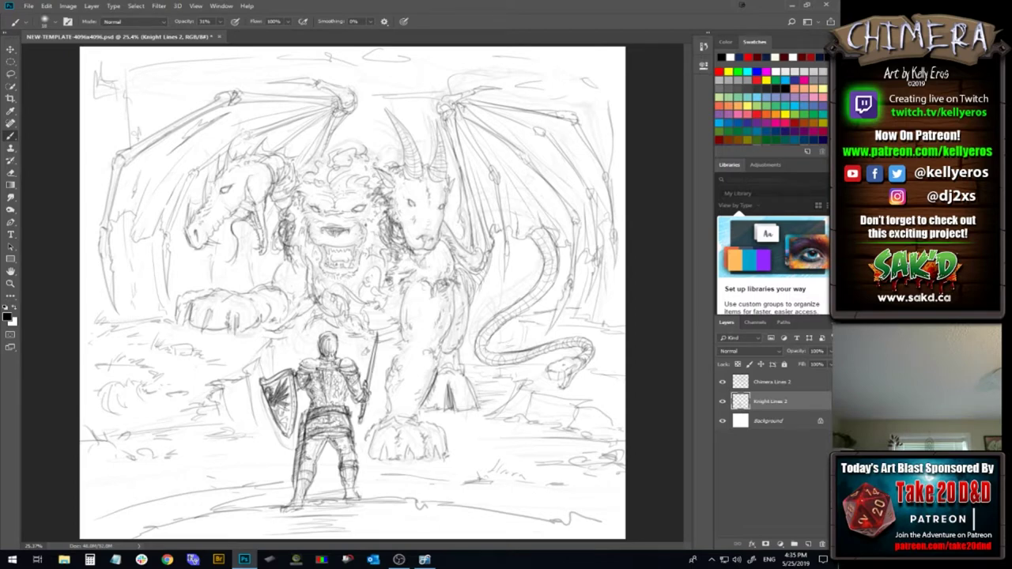
pyautogui.moveTo(277, 413); pyautogui.dragTo(290, 406)
pyautogui.hotkey('ctrl', 'z')
pyautogui.moveTo(285, 420); pyautogui.dragTo(280, 428)
# Deepen the shading on the knight's belt and armour skirt, along both legs and down the scabbard
pyautogui.moveTo(307, 432); pyautogui.dragTo(346, 434)
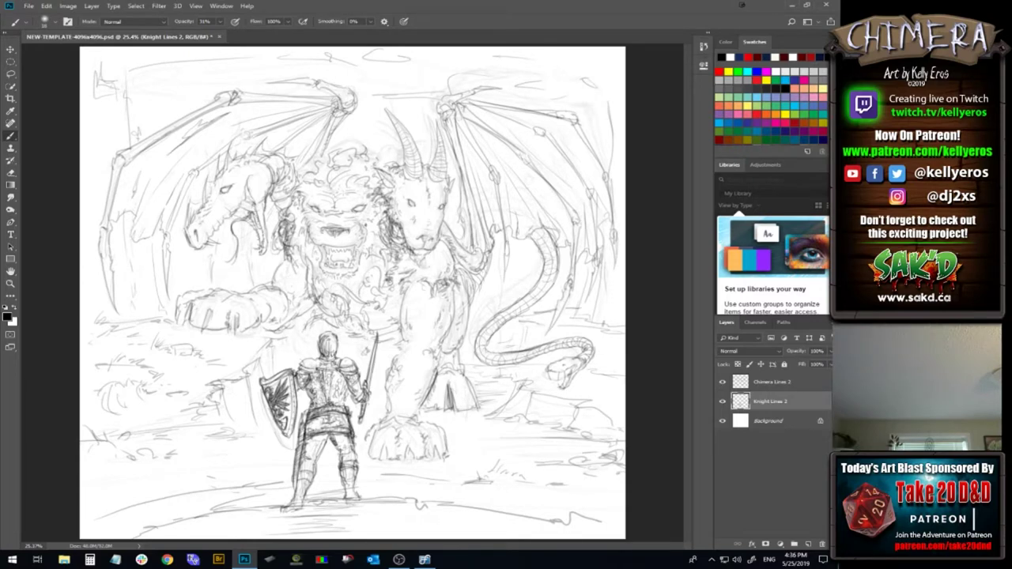
pyautogui.moveTo(355, 443); pyautogui.dragTo(357, 457)
pyautogui.moveTo(323, 442); pyautogui.dragTo(320, 461)
pyautogui.moveTo(301, 465); pyautogui.dragTo(296, 489)
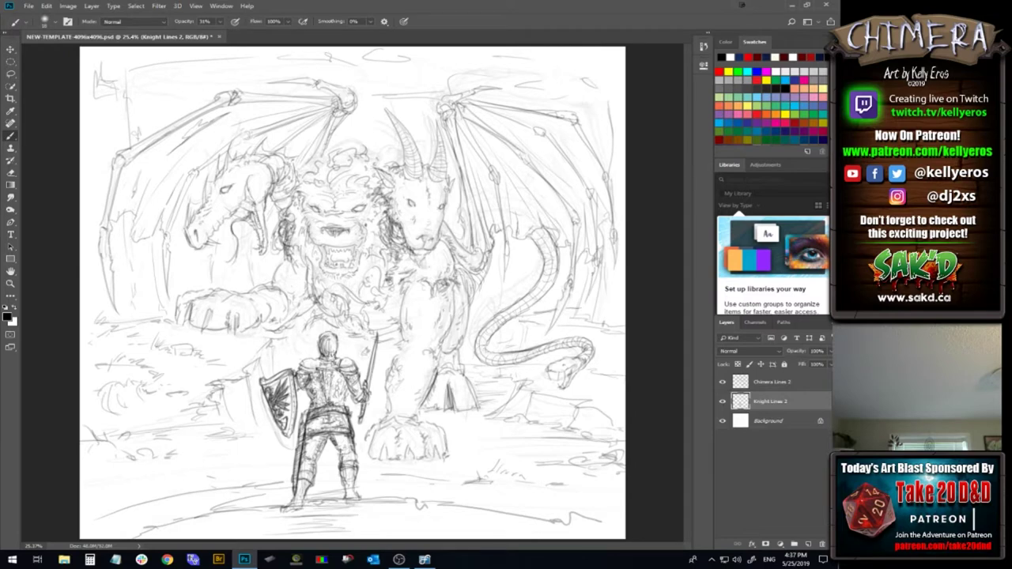
pyautogui.moveTo(298, 433); pyautogui.dragTo(295, 464)
pyautogui.moveTo(302, 432)
pyautogui.mouseDown()
pyautogui.moveTo(318, 414)
pyautogui.moveTo(305, 430)
pyautogui.mouseUp()
# Darken the knight's neck, shoulders, upper back and the shield's inner edge, and save the file
pyautogui.moveTo(318, 361); pyautogui.dragTo(315, 369)
pyautogui.moveTo(348, 377); pyautogui.dragTo(360, 387)
pyautogui.moveTo(333, 372); pyautogui.dragTo(340, 380)
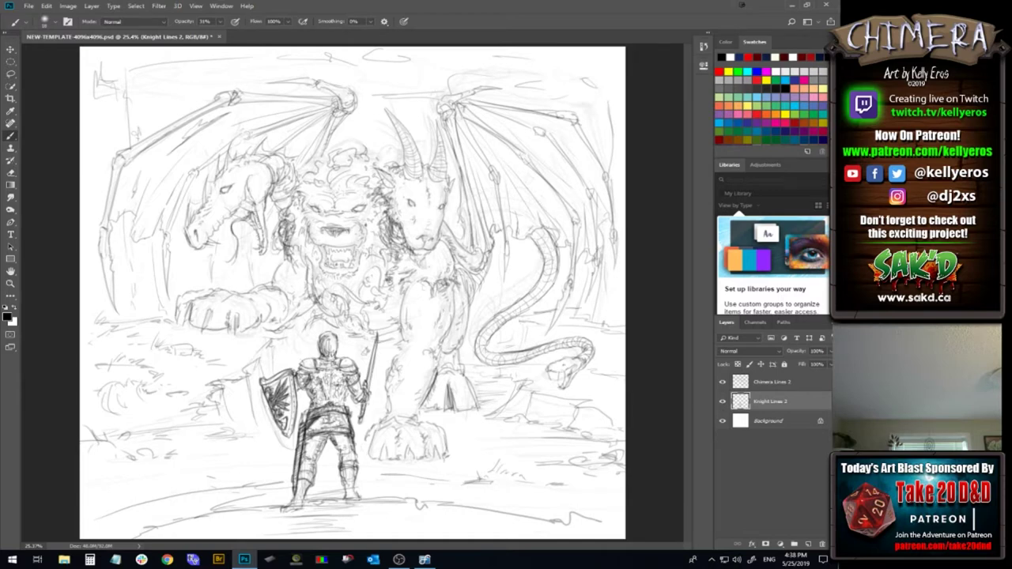
pyautogui.moveTo(290, 377); pyautogui.dragTo(291, 426)
pyautogui.hotkey('ctrl', 's')
# Add a new layer above Chimera Lines 2 and name it "Chimera Lines 3"
pyautogui.click(783, 382)
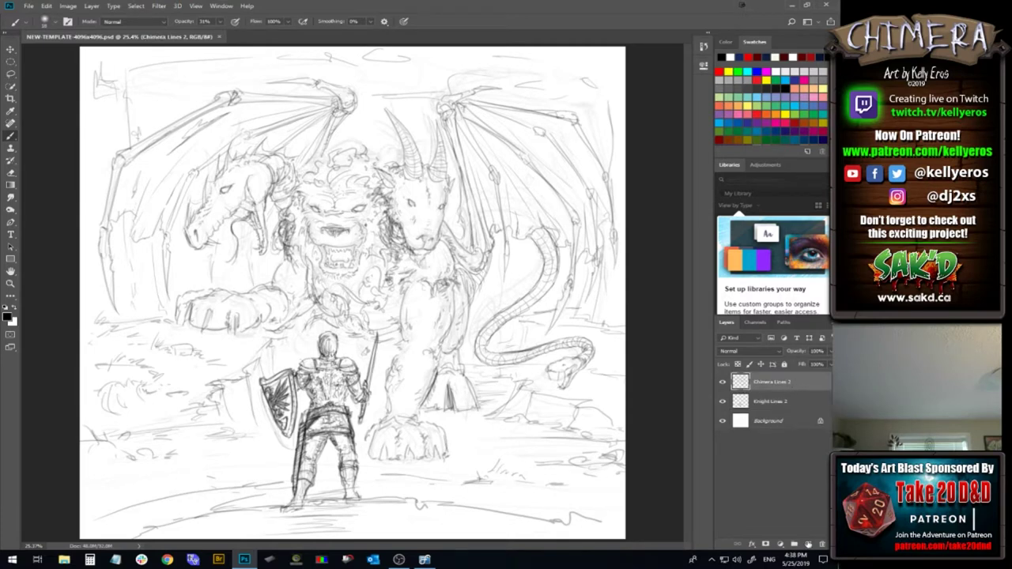
pyautogui.click(808, 544)
pyautogui.doubleClick(763, 383)
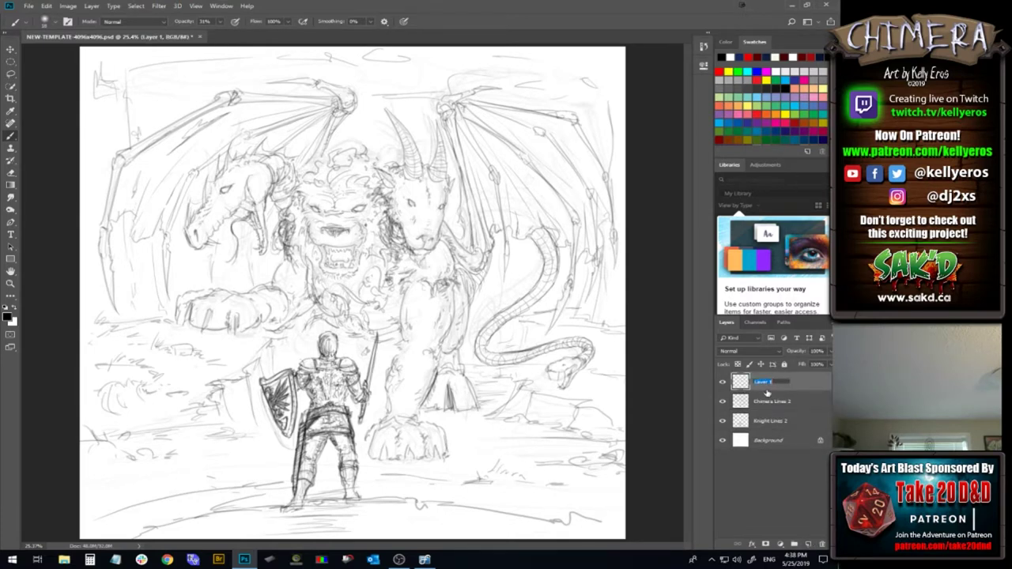
pyautogui.write('Chimera Lines 3')
pyautogui.press('Return')
# Fade the Chimera Lines 2 layer to about 62% opacity and make Chimera Lines 3 the active layer
pyautogui.moveTo(402, 225); pyautogui.dragTo(409, 248)
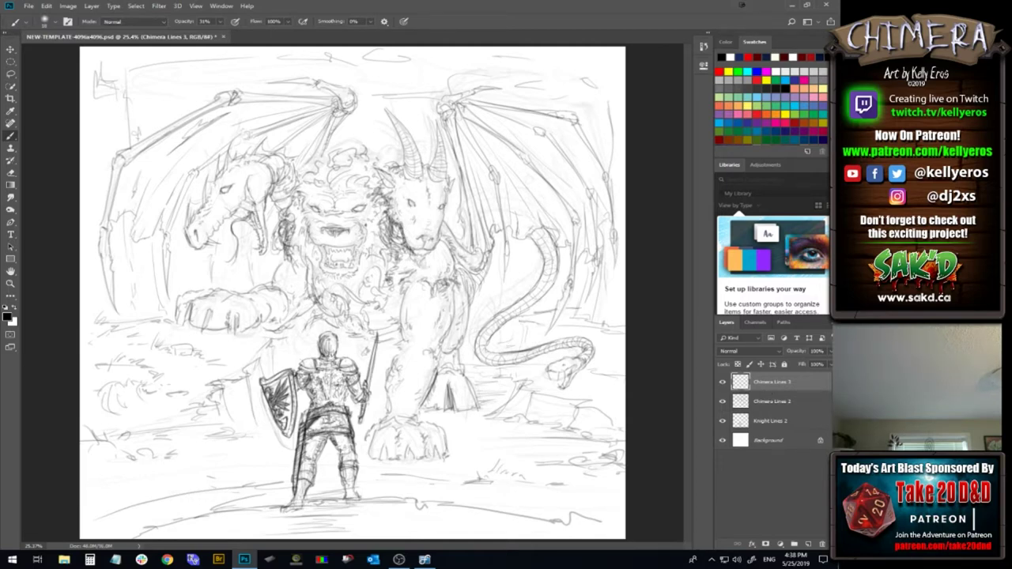
pyautogui.hotkey('ctrl', 'z')
pyautogui.click(804, 404)
pyautogui.moveTo(828, 351)
pyautogui.mouseDown()
pyautogui.moveTo(803, 365)
pyautogui.moveTo(813, 364)
pyautogui.mouseUp()
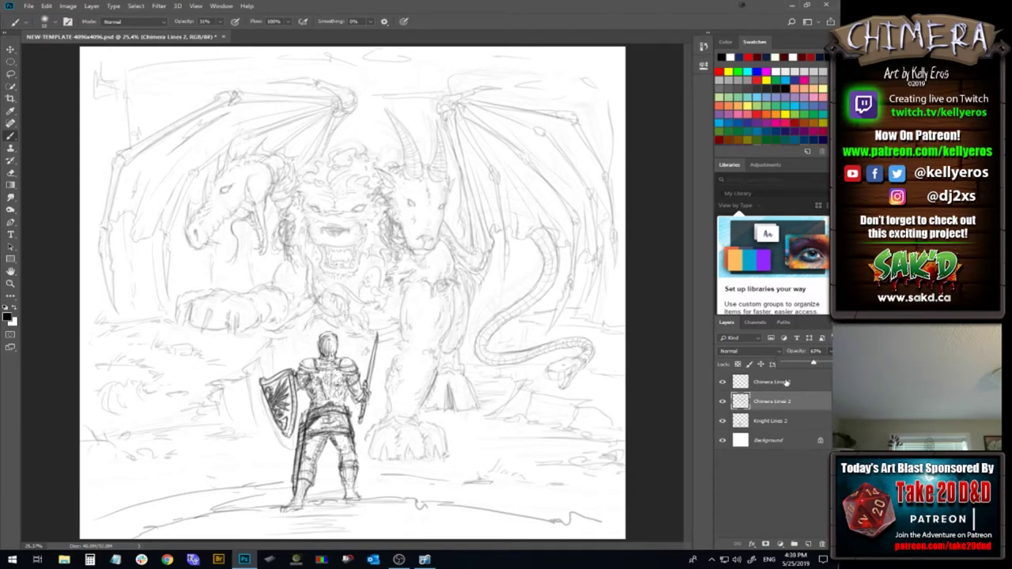
pyautogui.hotkey('alt', ']')
pyautogui.moveTo(439, 355); pyautogui.dragTo(449, 292)
pyautogui.hotkey('ctrl', 'alt', 'z')
pyautogui.hotkey('ctrl', 'alt', 'z')
pyautogui.hotkey('ctrl', 'alt', 'z')
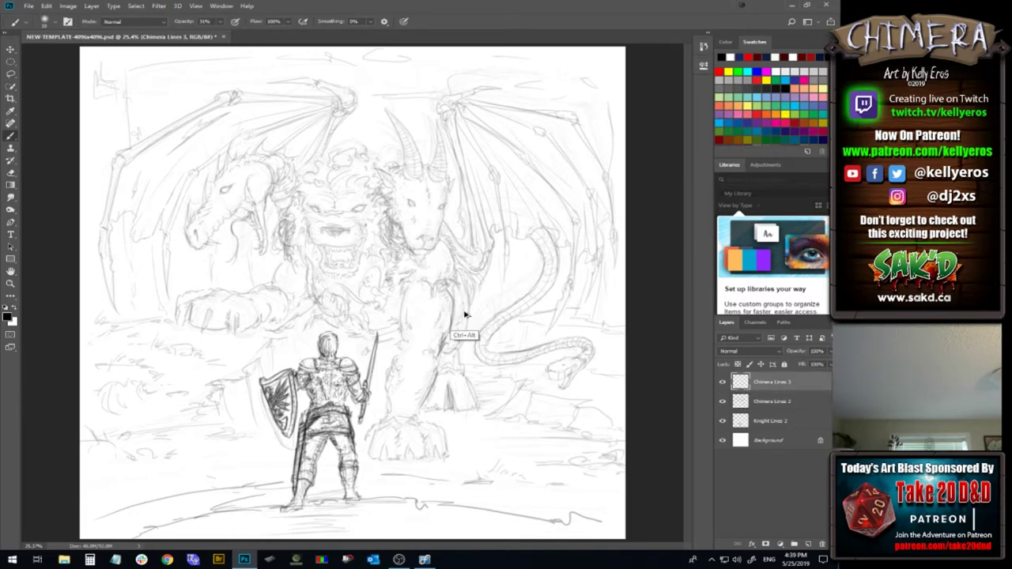
pyautogui.moveTo(468, 299); pyautogui.dragTo(466, 332)
pyautogui.hotkey('ctrl', 'alt', 'z')
# Draw darker lines for the dragon head's snout, jaw, cheek and rear jaw spike, and start its nose horn
pyautogui.moveTo(187, 234); pyautogui.dragTo(191, 245)
pyautogui.moveTo(246, 189)
pyautogui.mouseDown()
pyautogui.moveTo(245, 201)
pyautogui.moveTo(245, 185)
pyautogui.mouseUp()
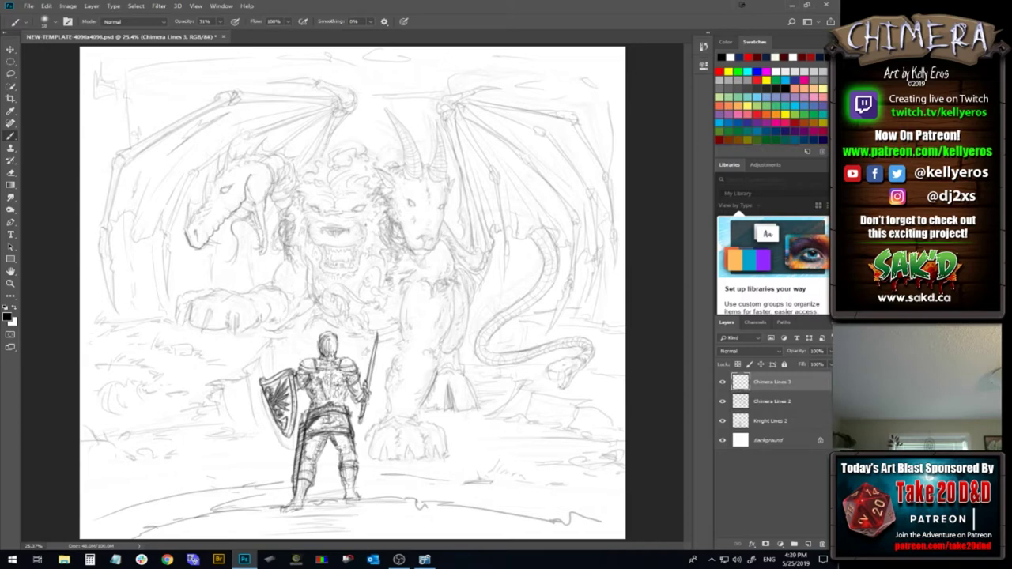
pyautogui.moveTo(251, 183); pyautogui.dragTo(247, 198)
pyautogui.moveTo(256, 205); pyautogui.dragTo(258, 219)
pyautogui.moveTo(187, 227); pyautogui.dragTo(190, 237)
pyautogui.moveTo(186, 207); pyautogui.dragTo(188, 223)
pyautogui.moveTo(206, 177); pyautogui.dragTo(203, 208)
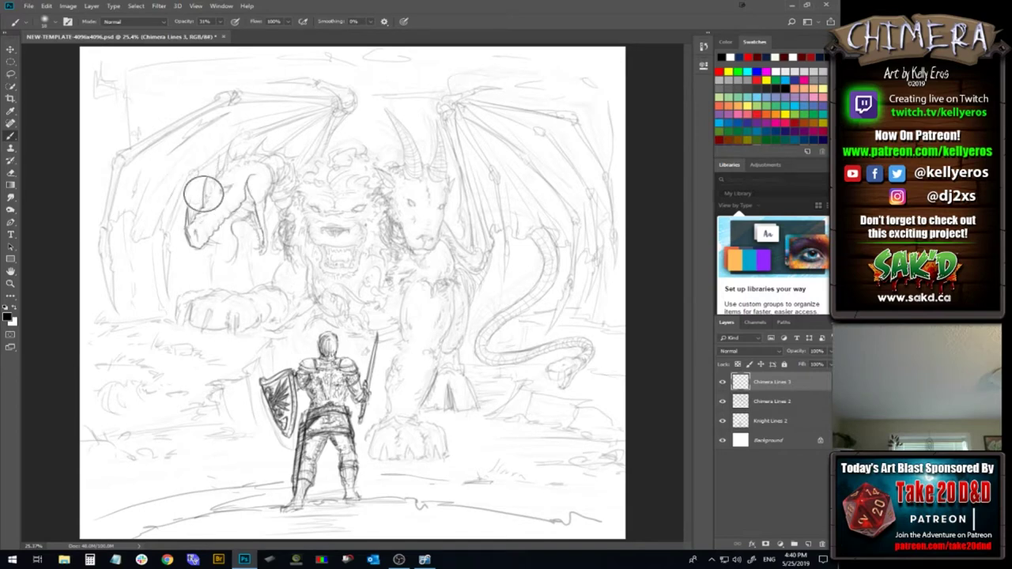
# Finish the dragon's nose horn and ink its eye, forked tongue, mouth and nostril
pyautogui.moveTo(207, 190); pyautogui.dragTo(203, 201)
pyautogui.moveTo(230, 189); pyautogui.dragTo(236, 187)
pyautogui.moveTo(234, 256); pyautogui.dragTo(227, 262)
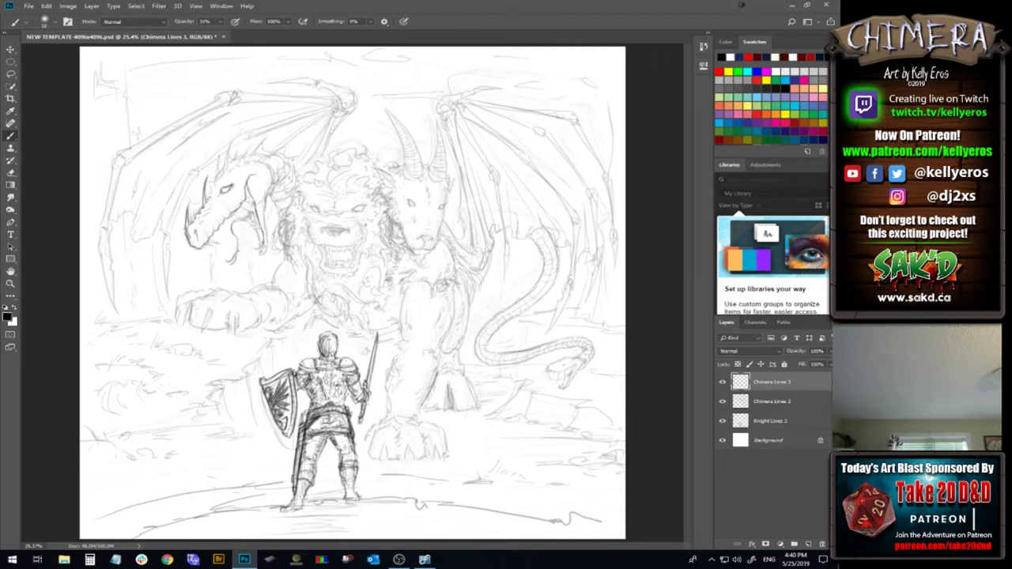
pyautogui.moveTo(236, 256); pyautogui.dragTo(233, 222)
pyautogui.moveTo(196, 231); pyautogui.dragTo(199, 238)
# Draw dark claws on the chimera's raised paw below the dragon head and darken the lion's nose
pyautogui.moveTo(205, 313); pyautogui.dragTo(201, 328)
pyautogui.moveTo(211, 311)
pyautogui.mouseDown()
pyautogui.moveTo(208, 321)
pyautogui.moveTo(217, 314)
pyautogui.mouseUp()
pyautogui.moveTo(188, 307); pyautogui.dragTo(182, 327)
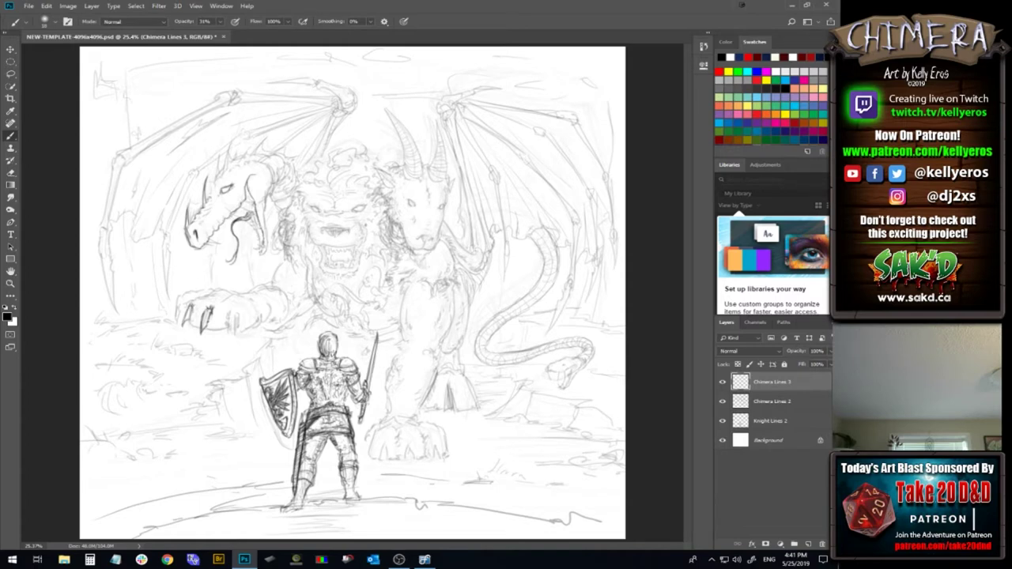
pyautogui.moveTo(195, 306); pyautogui.dragTo(192, 319)
pyautogui.moveTo(328, 228); pyautogui.dragTo(339, 227)
pyautogui.click(313, 234)
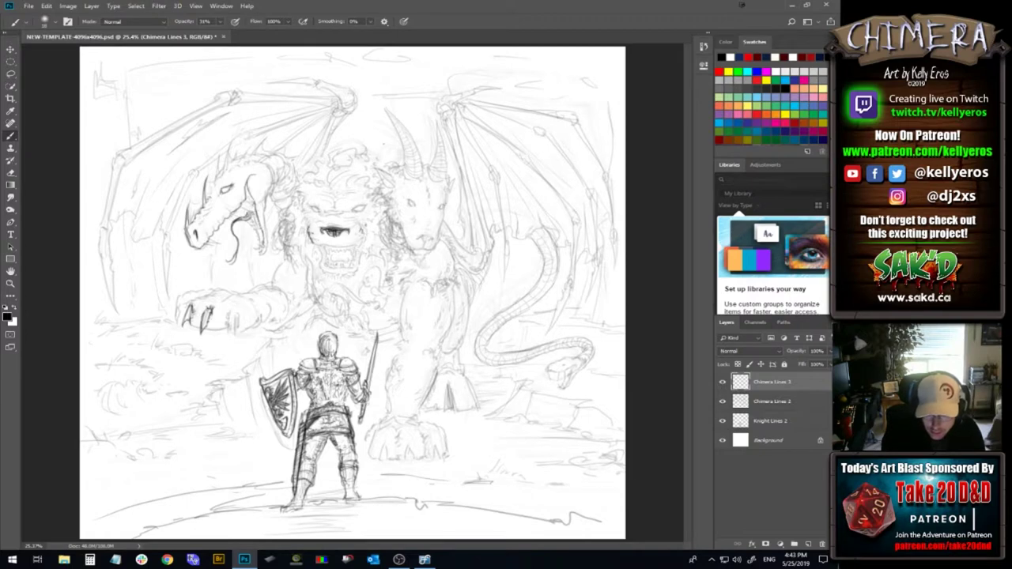
# Set the brush opacity to 37% and darken the lion's lower teeth and the toes of the clawed paw
pyautogui.click(221, 21)
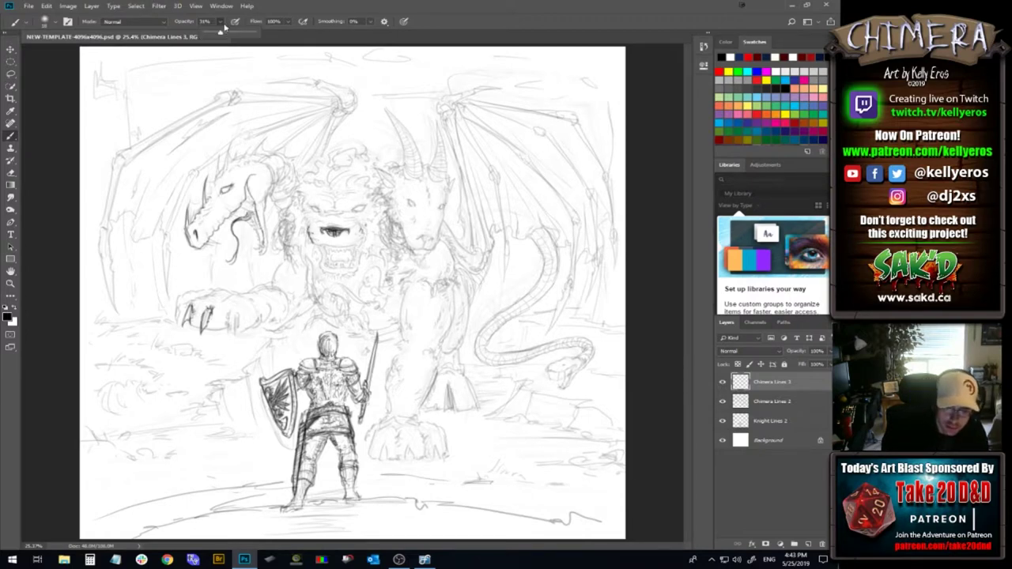
pyautogui.moveTo(220, 34); pyautogui.dragTo(224, 33)
pyautogui.click(466, 18)
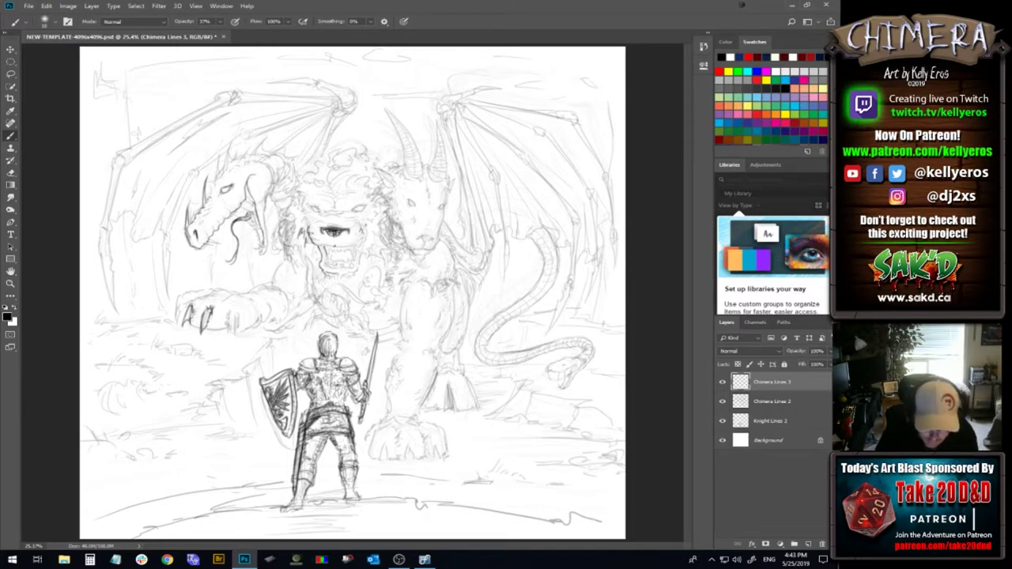
pyautogui.press('ctrl')
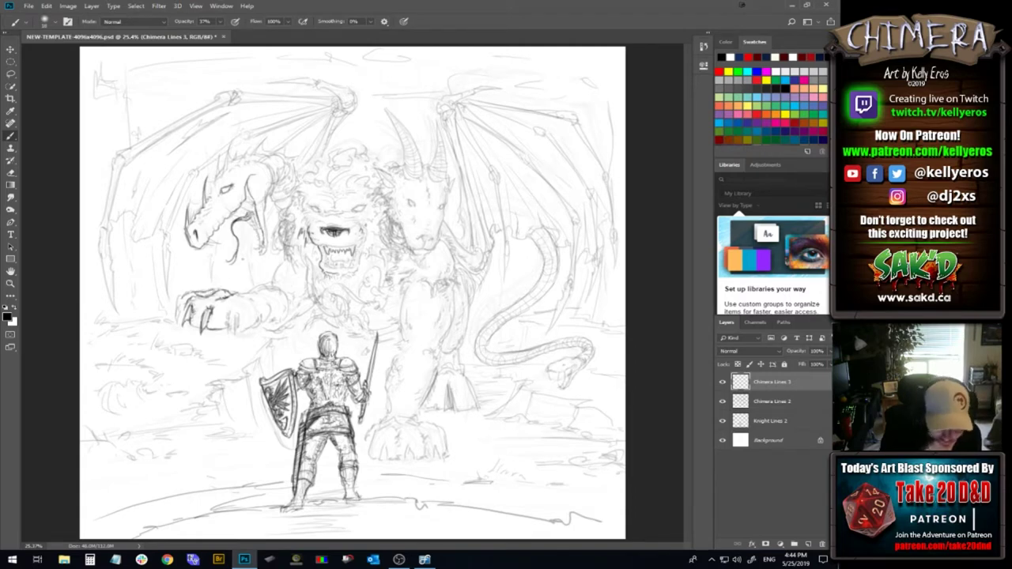
# Draw the dark, tapering wing finger and torn membrane edge beside the dragon's snout
pyautogui.moveTo(163, 246); pyautogui.dragTo(167, 291)
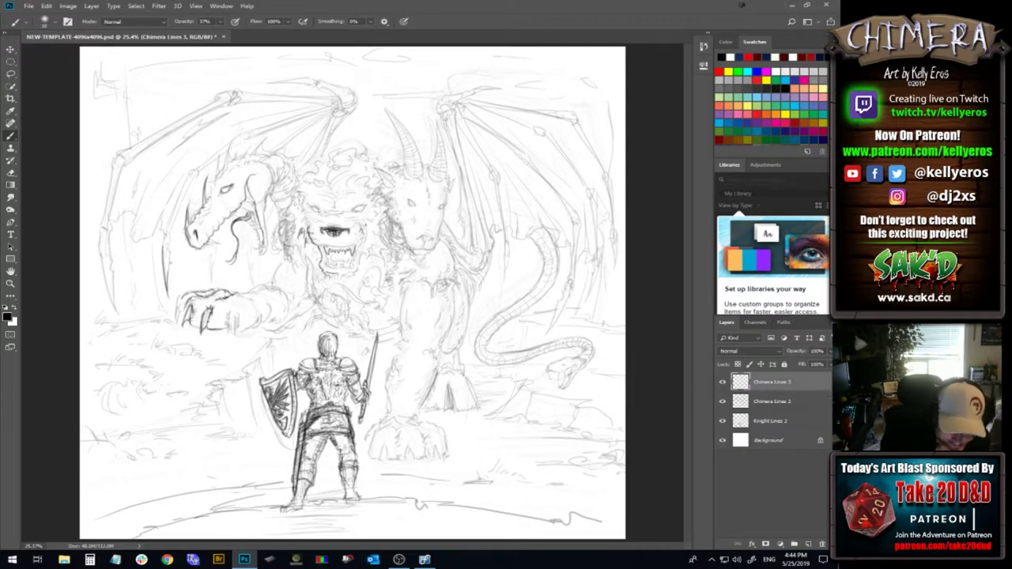
pyautogui.moveTo(171, 251); pyautogui.dragTo(170, 270)
pyautogui.moveTo(172, 246); pyautogui.dragTo(167, 256)
pyautogui.moveTo(167, 234); pyautogui.dragTo(170, 247)
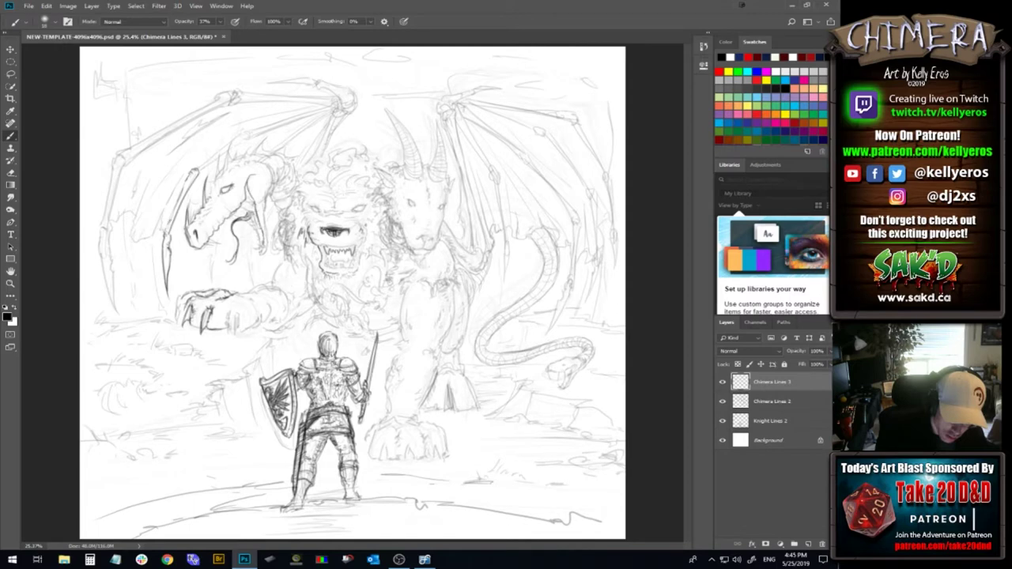
pyautogui.moveTo(174, 210); pyautogui.dragTo(166, 225)
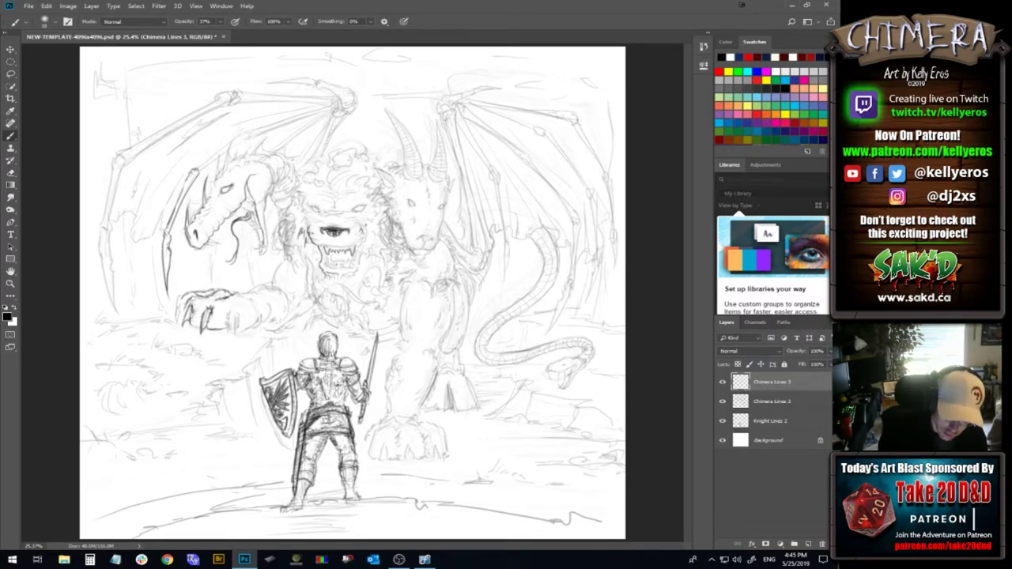
# Draw a tall pointed horn rising above the dragon's eye, undoing and redrawing strokes until the shape fits
pyautogui.moveTo(221, 154); pyautogui.dragTo(216, 179)
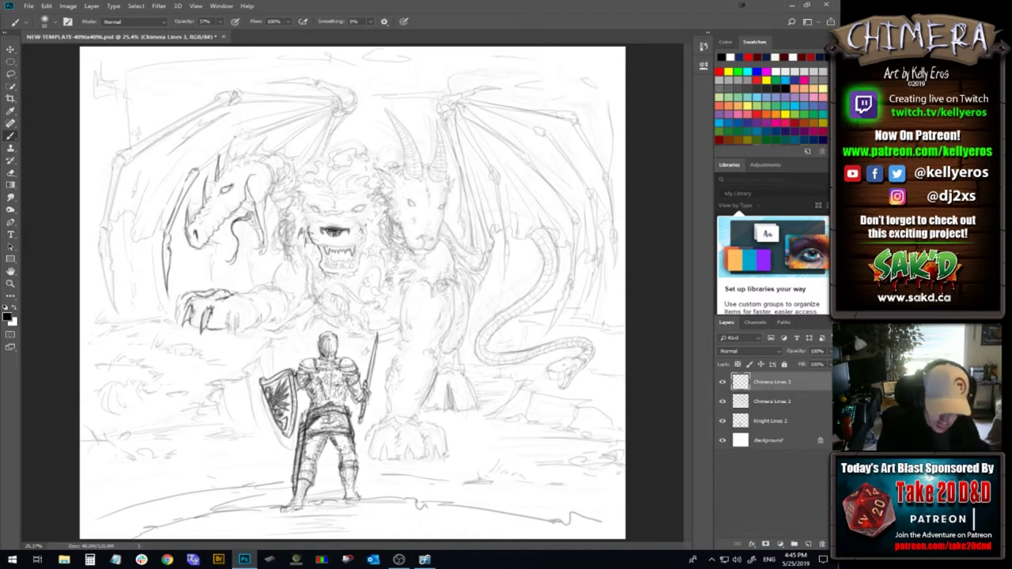
pyautogui.hotkey('ctrl', 'z')
pyautogui.hotkey('ctrl', 'z')
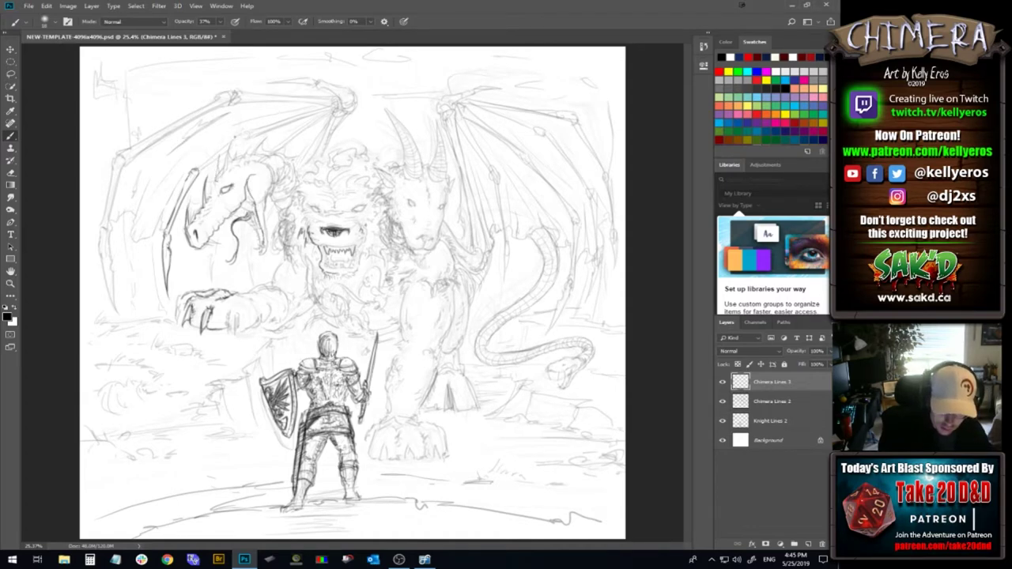
pyautogui.moveTo(237, 135); pyautogui.dragTo(218, 185)
pyautogui.hotkey('ctrl', 'z')
pyautogui.hotkey('ctrl', 'z')
pyautogui.moveTo(229, 148); pyautogui.dragTo(222, 173)
pyautogui.moveTo(238, 139); pyautogui.dragTo(222, 187)
pyautogui.hotkey('ctrl', 'z')
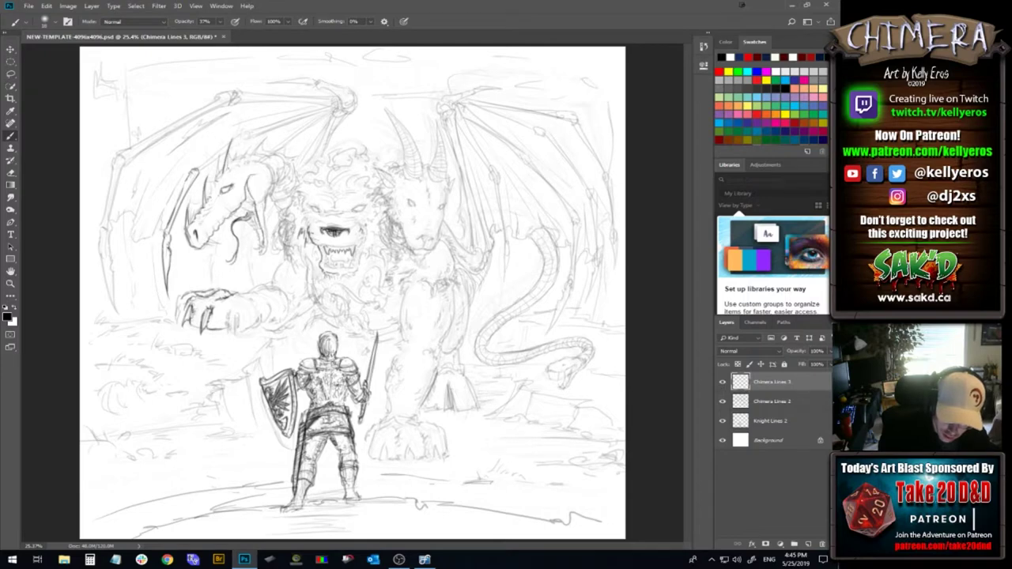
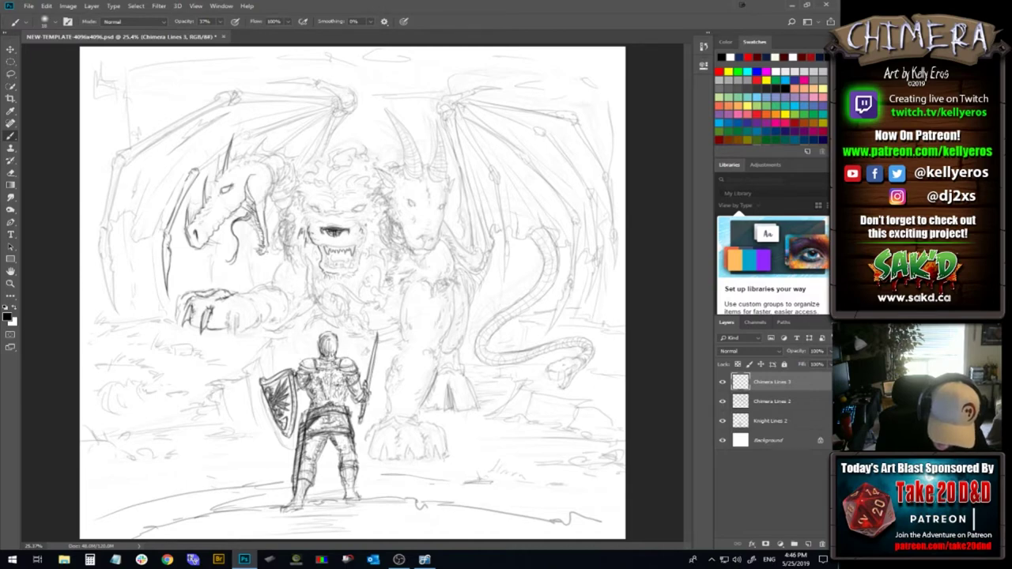
# Outline the dragon's neck and throat and draw the mane strands beside the lion's jaw
pyautogui.press('ctrl')
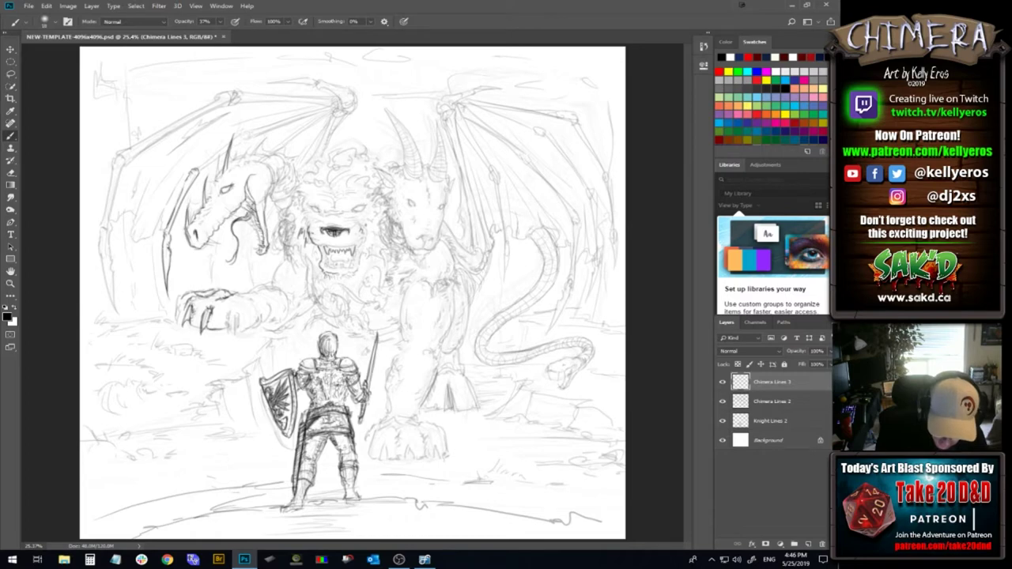
pyautogui.moveTo(272, 201); pyautogui.dragTo(267, 214)
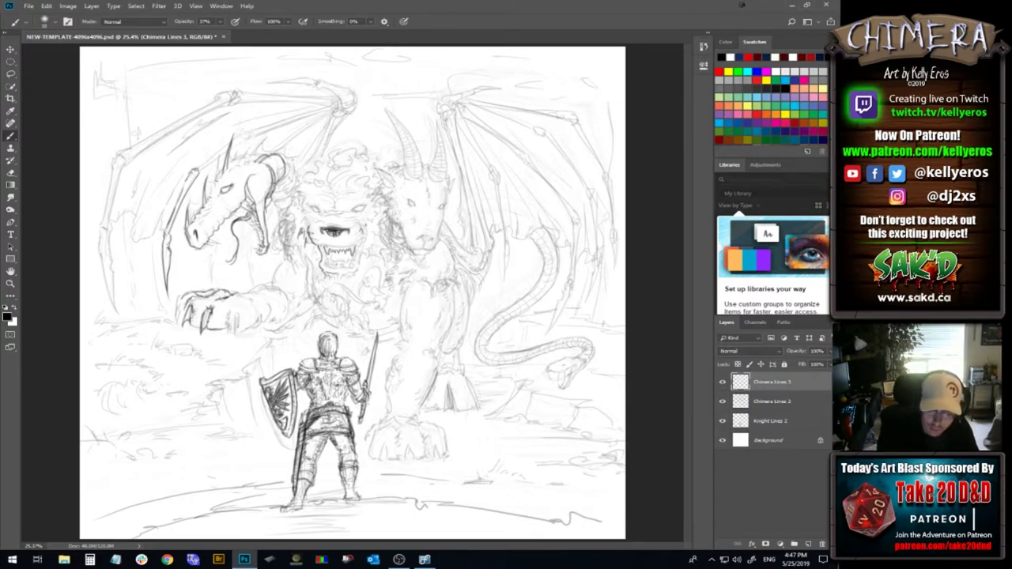
pyautogui.moveTo(279, 240)
pyautogui.mouseDown()
pyautogui.moveTo(292, 259)
pyautogui.moveTo(279, 234)
pyautogui.mouseUp()
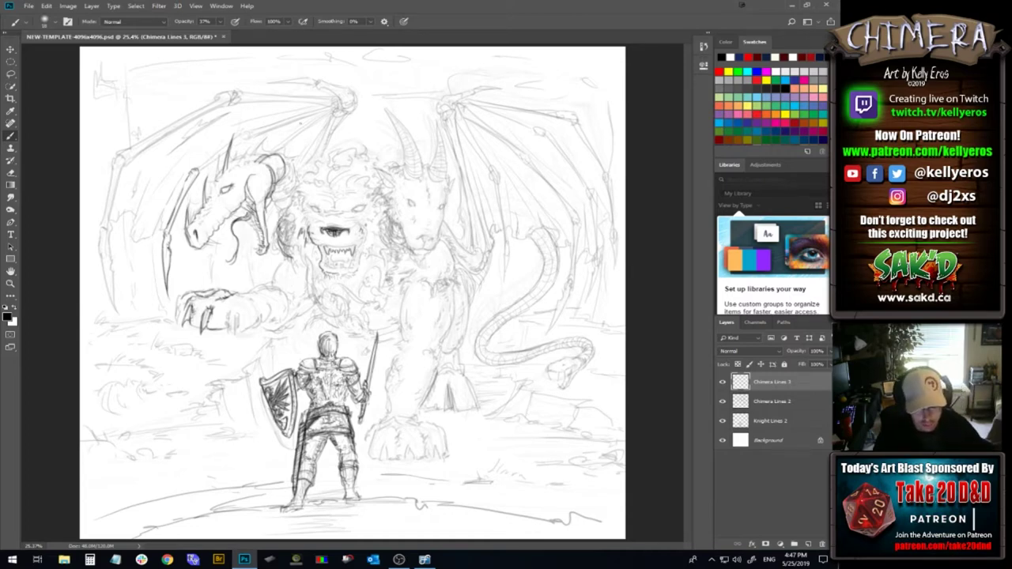
pyautogui.hotkey('ctrl', 'z')
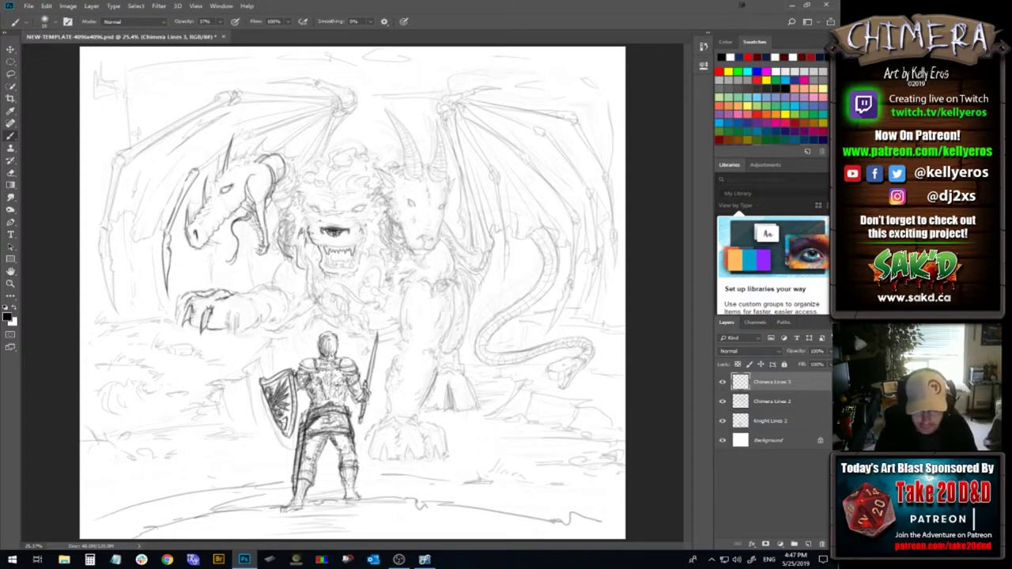
pyautogui.moveTo(301, 251); pyautogui.dragTo(311, 264)
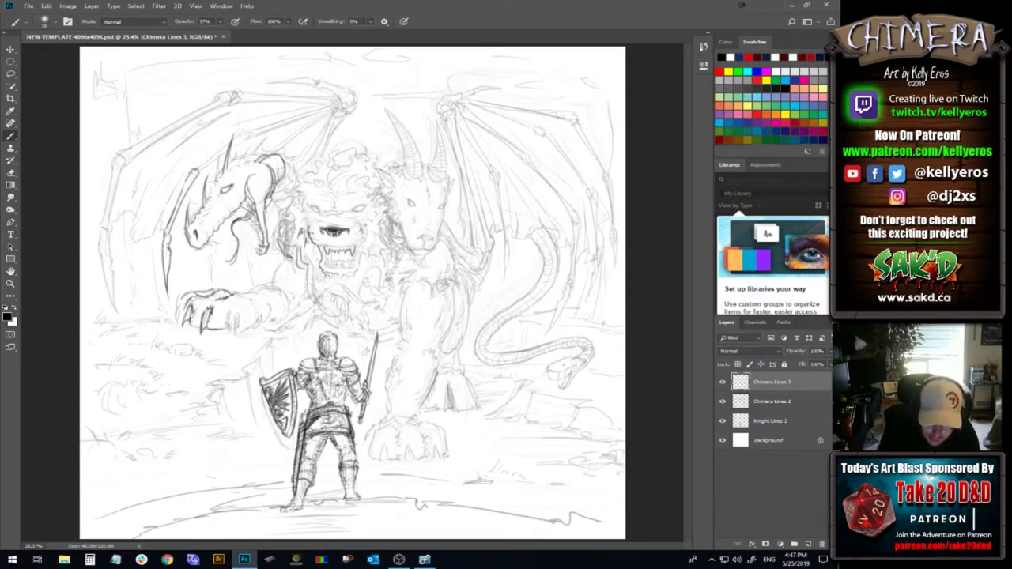
pyautogui.moveTo(308, 255); pyautogui.dragTo(311, 291)
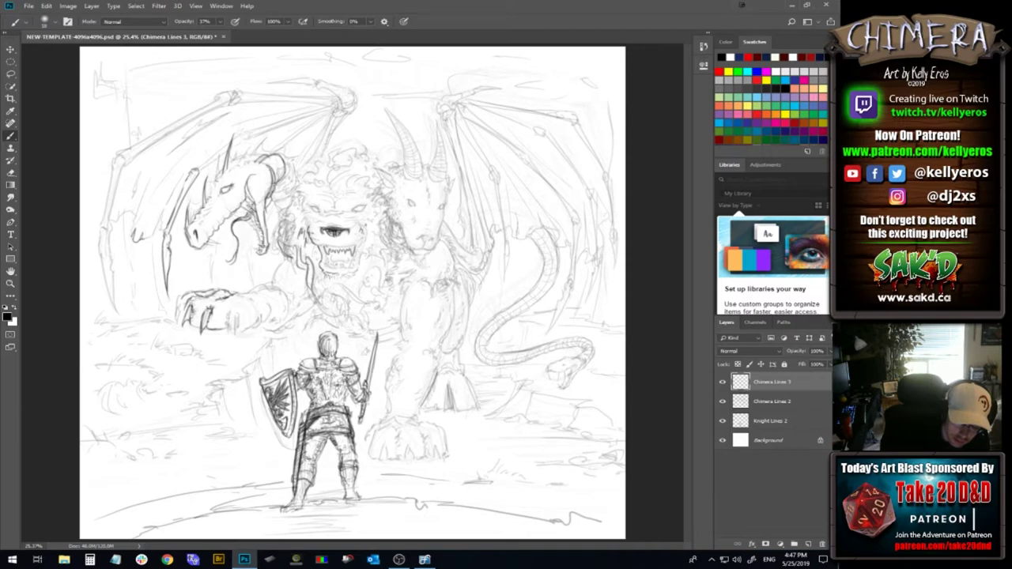
# Darken the wing finger beyond the dragon's snout and draw the torn membrane edges running out to the wing's outer side
pyautogui.moveTo(153, 213); pyautogui.dragTo(161, 233)
pyautogui.moveTo(159, 228); pyautogui.dragTo(167, 232)
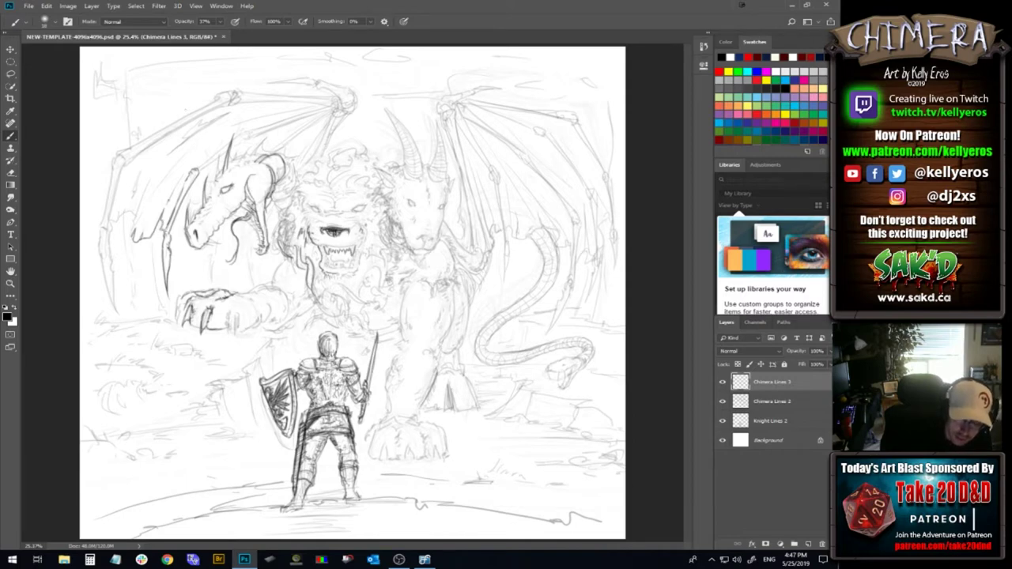
pyautogui.moveTo(166, 208); pyautogui.dragTo(183, 176)
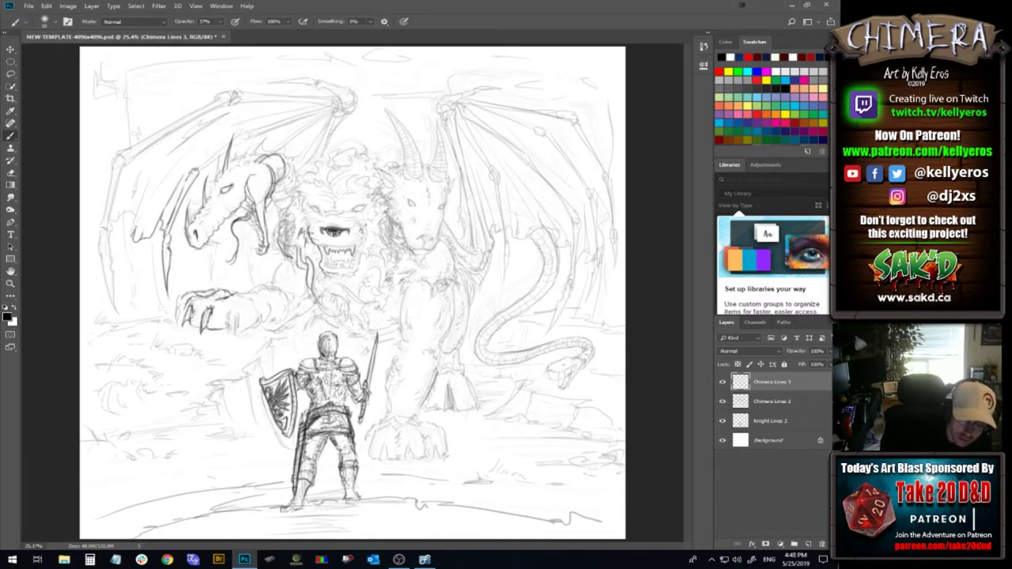
pyautogui.moveTo(172, 169); pyautogui.dragTo(136, 226)
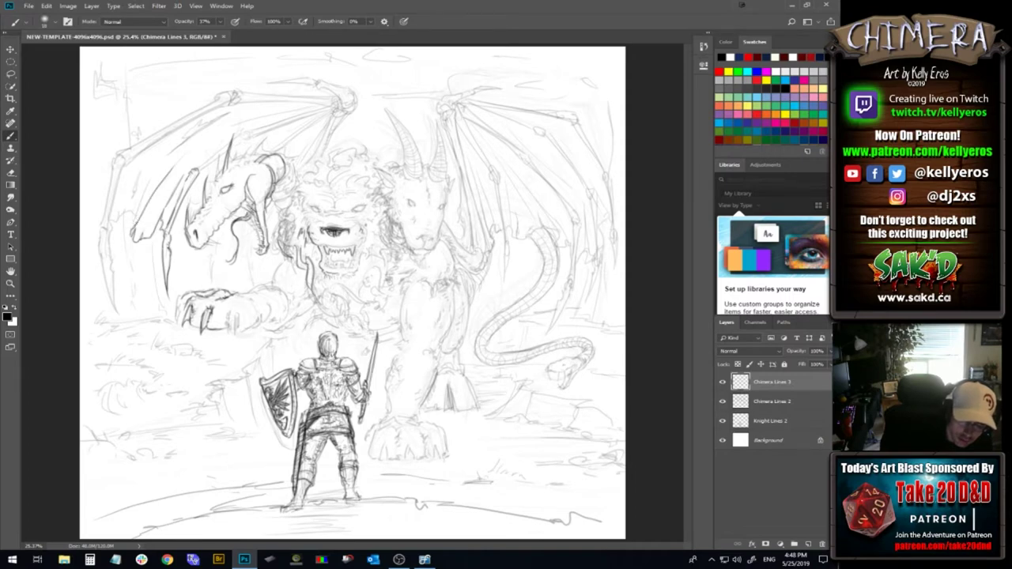
pyautogui.moveTo(145, 195)
pyautogui.mouseDown()
pyautogui.moveTo(136, 213)
pyautogui.moveTo(120, 216)
pyautogui.mouseUp()
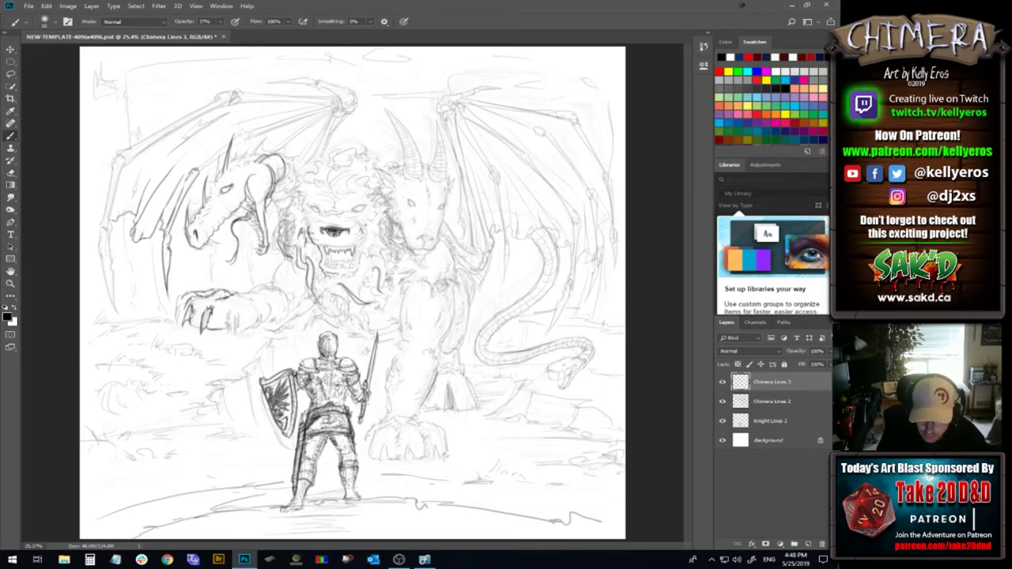
# Draw dark mane strands beside the lion's lower jaw and chin, on the side facing the goat
pyautogui.moveTo(368, 248); pyautogui.dragTo(376, 253)
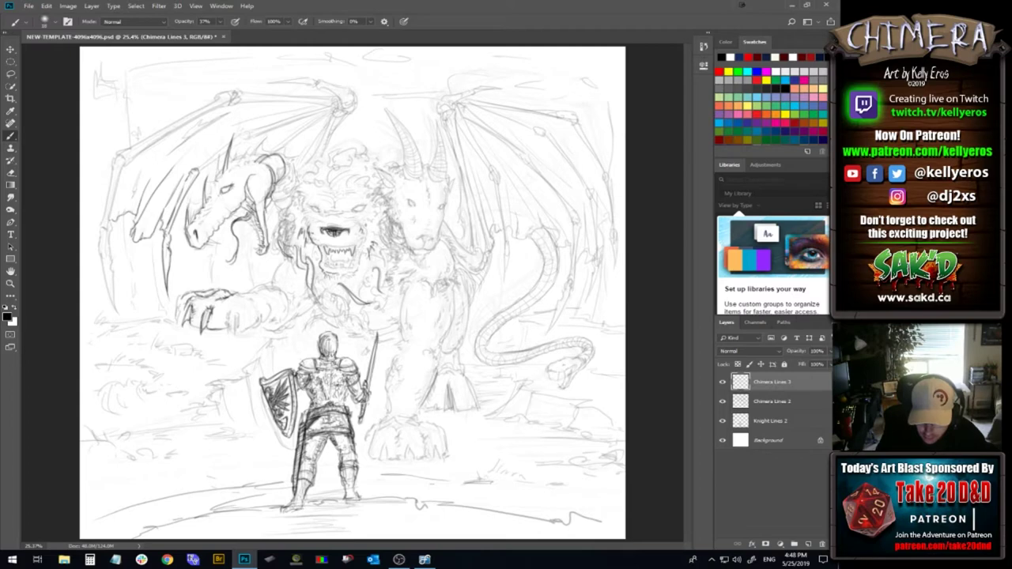
pyautogui.moveTo(380, 252); pyautogui.dragTo(387, 267)
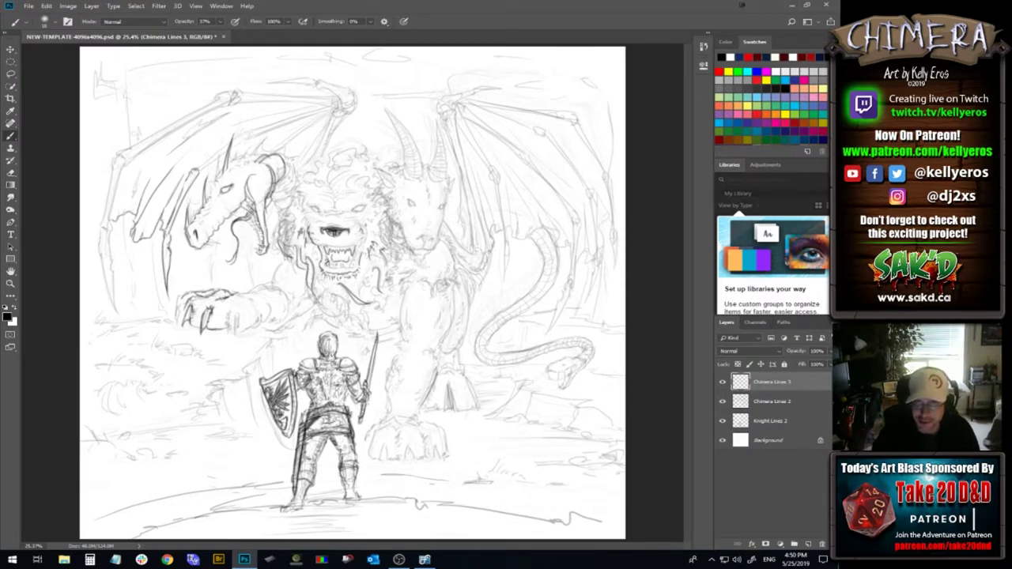
# Draw the curved line from beside the goat's muzzle down to the folded wing's knuckle, undoing and redrawing it until it fits
pyautogui.moveTo(444, 220); pyautogui.dragTo(464, 253)
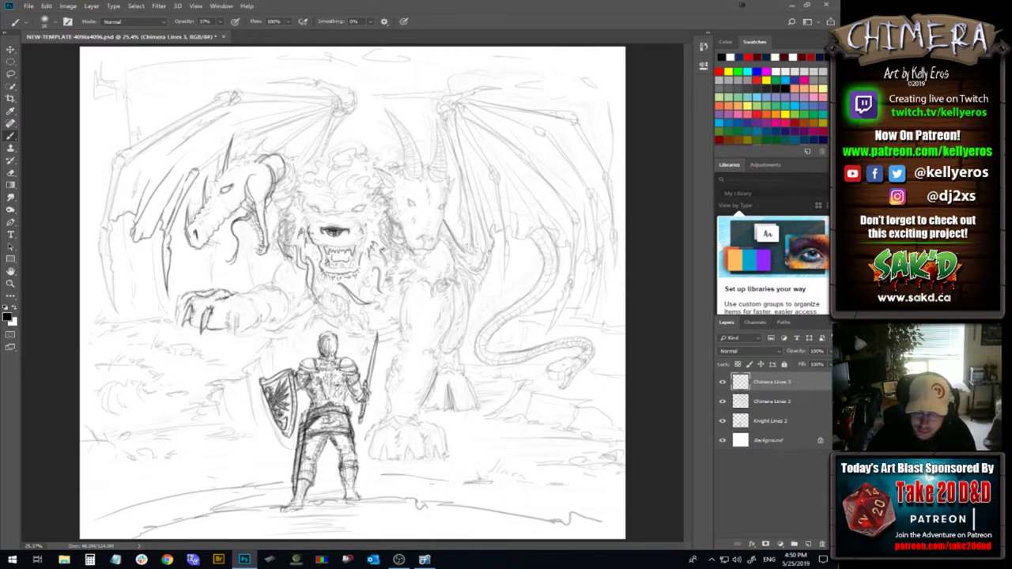
pyautogui.hotkey('ctrl', 'z')
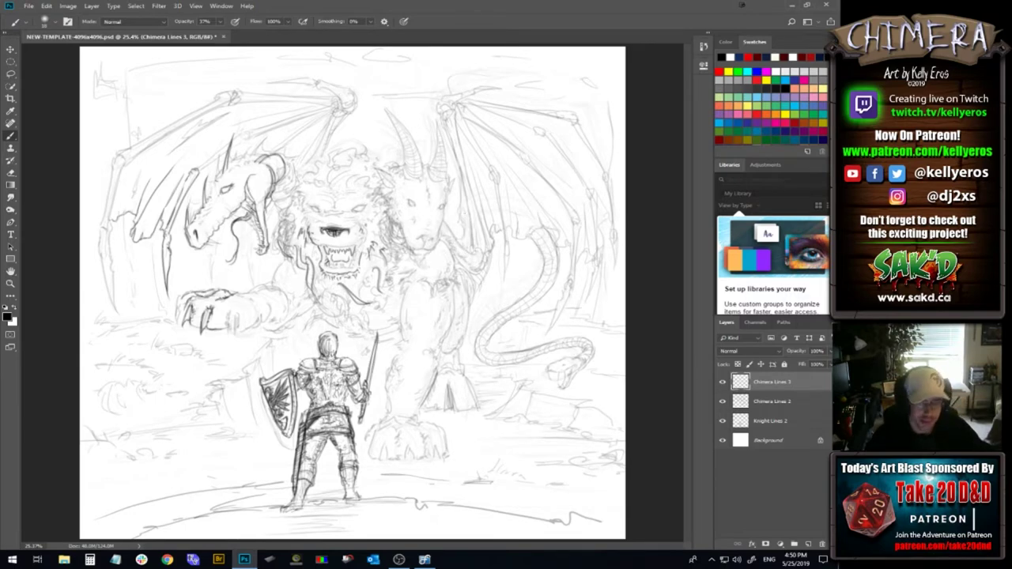
pyautogui.moveTo(444, 220); pyautogui.dragTo(477, 261)
pyautogui.hotkey('ctrl', 'z')
pyautogui.hotkey('ctrl', 'z')
pyautogui.hotkey('ctrl', 'z')
pyautogui.hotkey('ctrl', 'z')
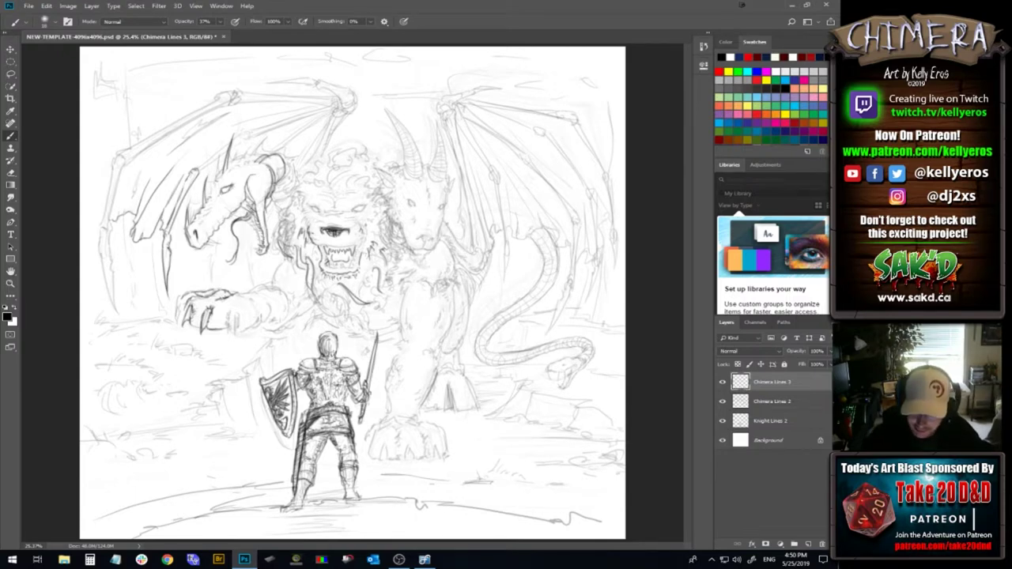
pyautogui.moveTo(445, 221); pyautogui.dragTo(478, 252)
pyautogui.hotkey('ctrl', 'z')
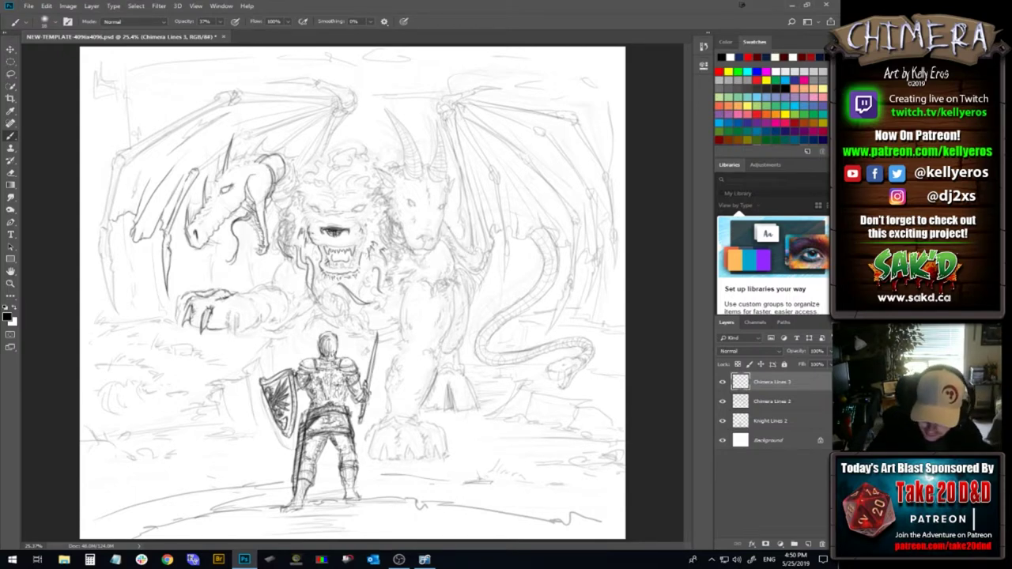
pyautogui.moveTo(445, 221); pyautogui.dragTo(475, 252)
pyautogui.hotkey('ctrl', 'z')
pyautogui.hotkey('ctrl', 'z')
pyautogui.moveTo(445, 222); pyautogui.dragTo(476, 254)
pyautogui.hotkey('ctrl', 'z')
pyautogui.moveTo(445, 223); pyautogui.dragTo(468, 254)
pyautogui.hotkey('ctrl', 'z')
pyautogui.moveTo(445, 222); pyautogui.dragTo(476, 252)
pyautogui.hotkey('ctrl', 'z')
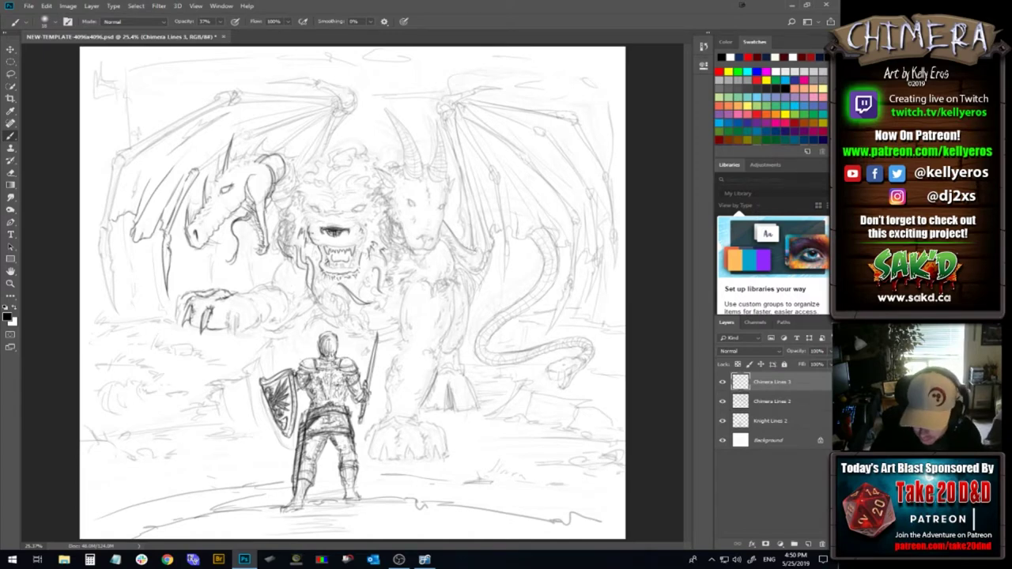
# Outline the bony knuckle joint at the lower end of the wing finger beside the goat's chest
pyautogui.moveTo(479, 246); pyautogui.dragTo(480, 268)
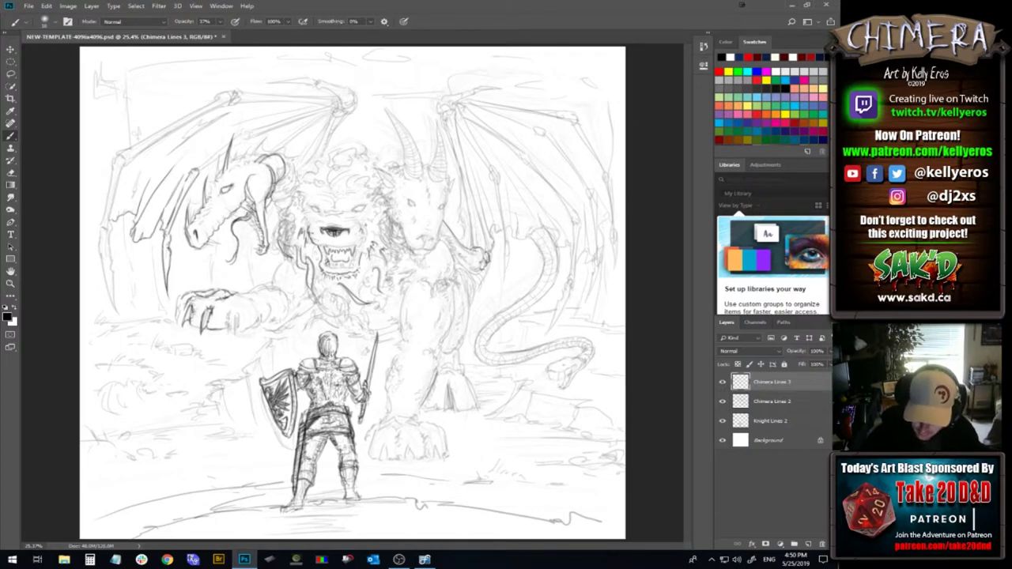
pyautogui.moveTo(477, 261)
pyautogui.mouseDown()
pyautogui.moveTo(469, 271)
pyautogui.moveTo(483, 275)
pyautogui.mouseUp()
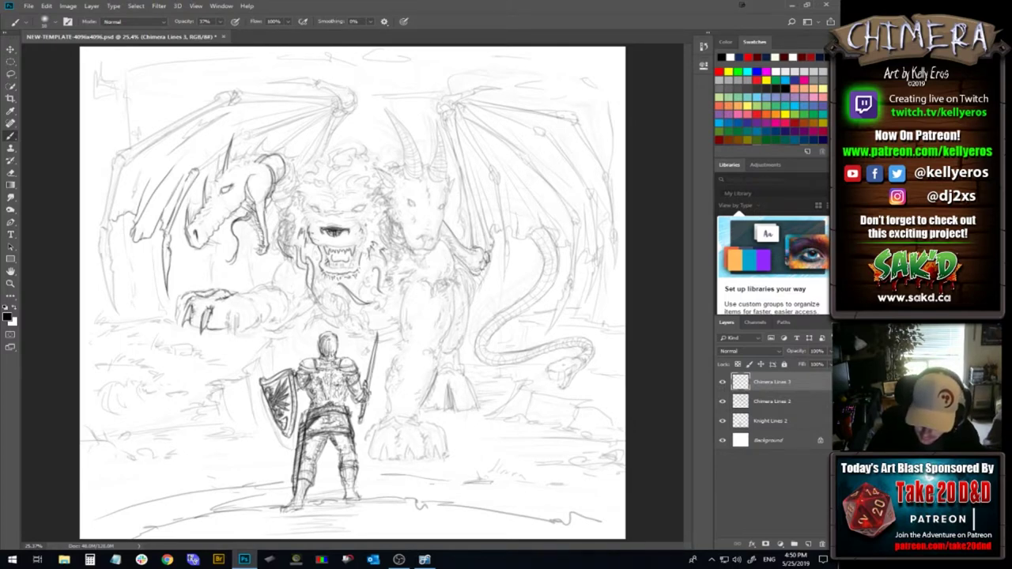
pyautogui.moveTo(472, 235)
pyautogui.mouseDown()
pyautogui.moveTo(471, 248)
pyautogui.moveTo(491, 255)
pyautogui.mouseUp()
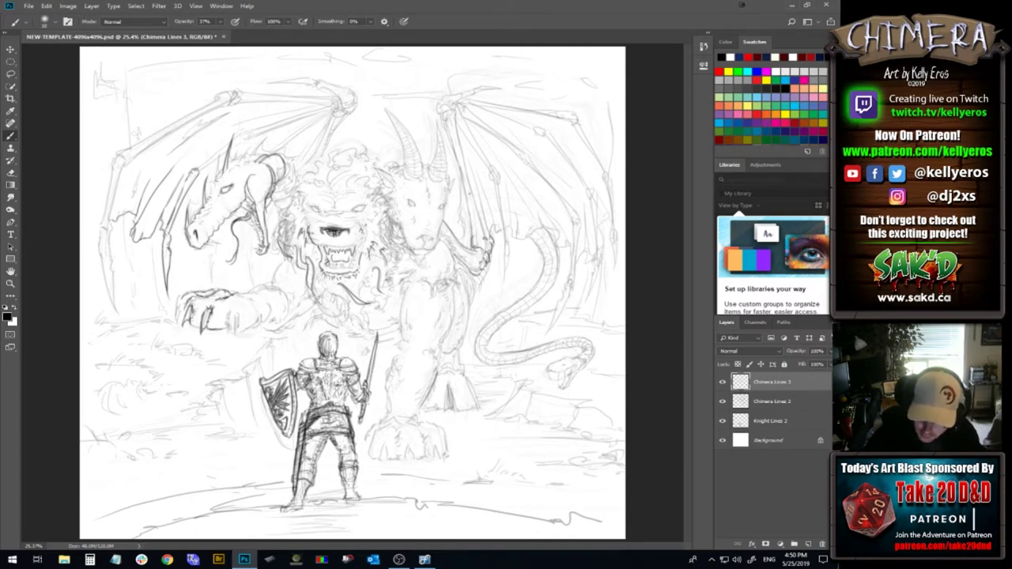
# Draw the long dark wing finger from the wing joint above the goat's horn down towards the knuckle, undoing stray strokes
pyautogui.moveTo(462, 175); pyautogui.dragTo(473, 239)
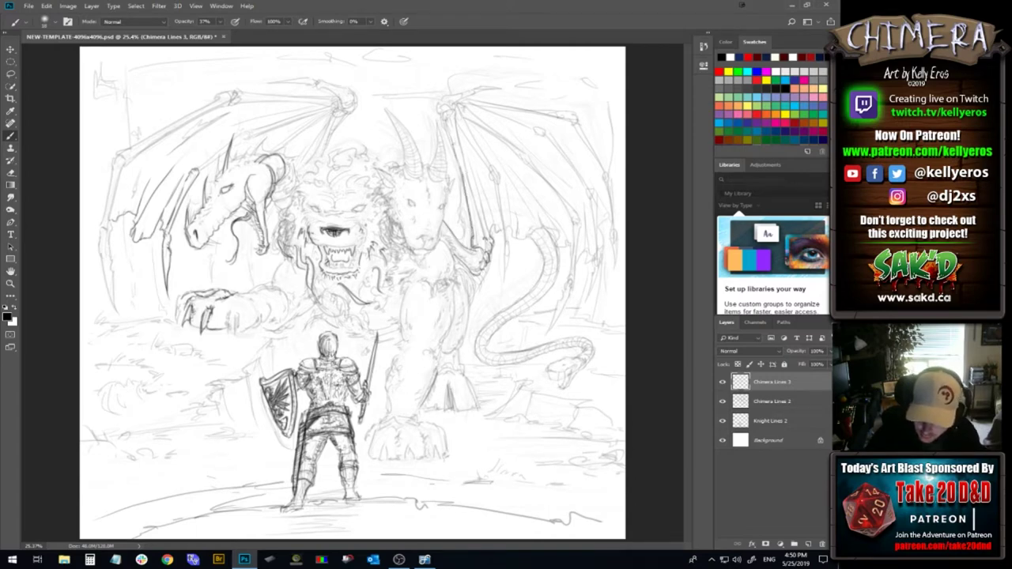
pyautogui.moveTo(444, 121); pyautogui.dragTo(466, 195)
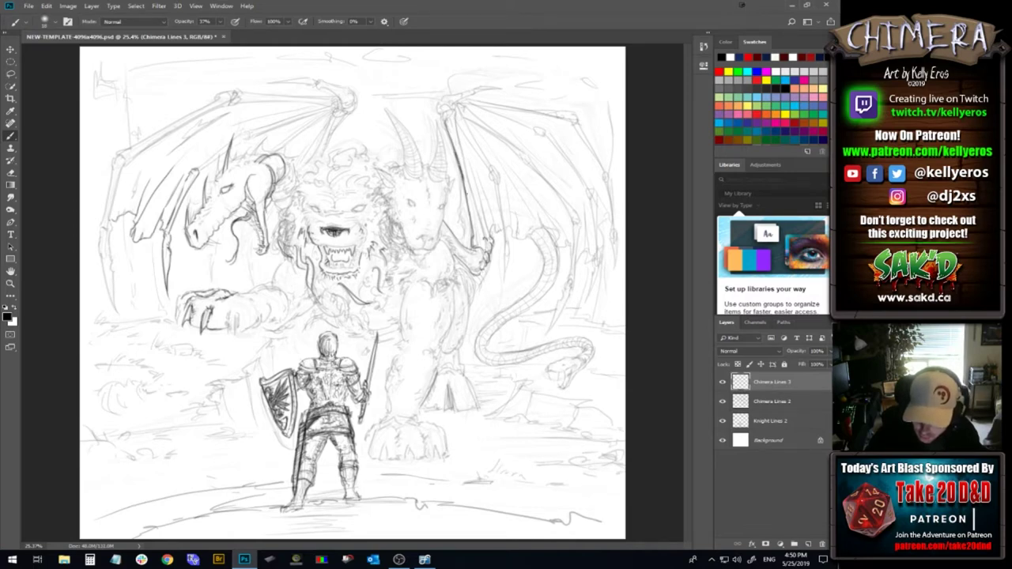
pyautogui.moveTo(445, 124); pyautogui.dragTo(459, 158)
pyautogui.hotkey('ctrl', 'z')
pyautogui.hotkey('ctrl', 'z')
pyautogui.hotkey('ctrl', 'z')
pyautogui.hotkey('ctrl', 'z')
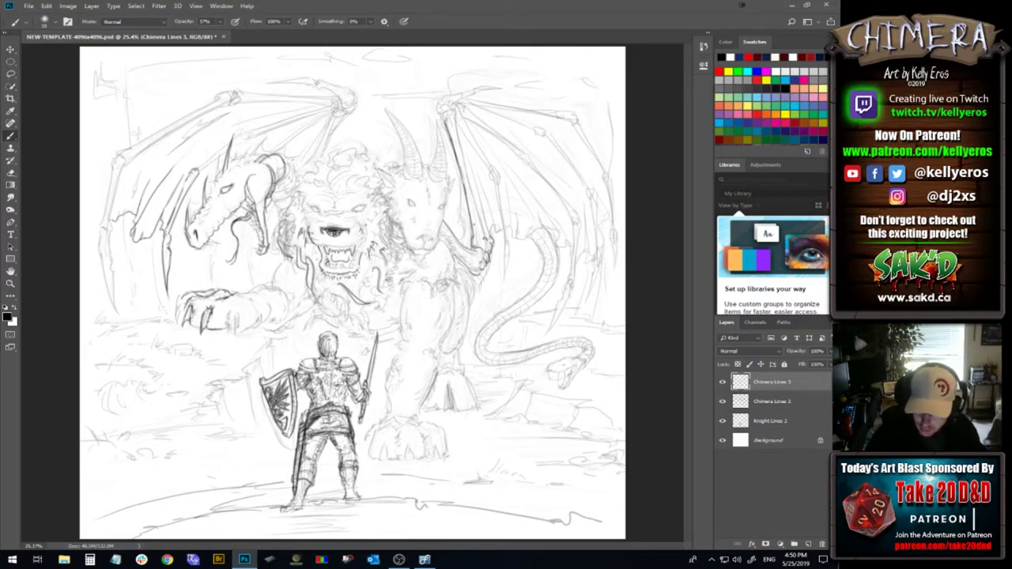
pyautogui.rightClick(462, 158)
pyautogui.rightClick(463, 171)
pyautogui.click(515, 17)
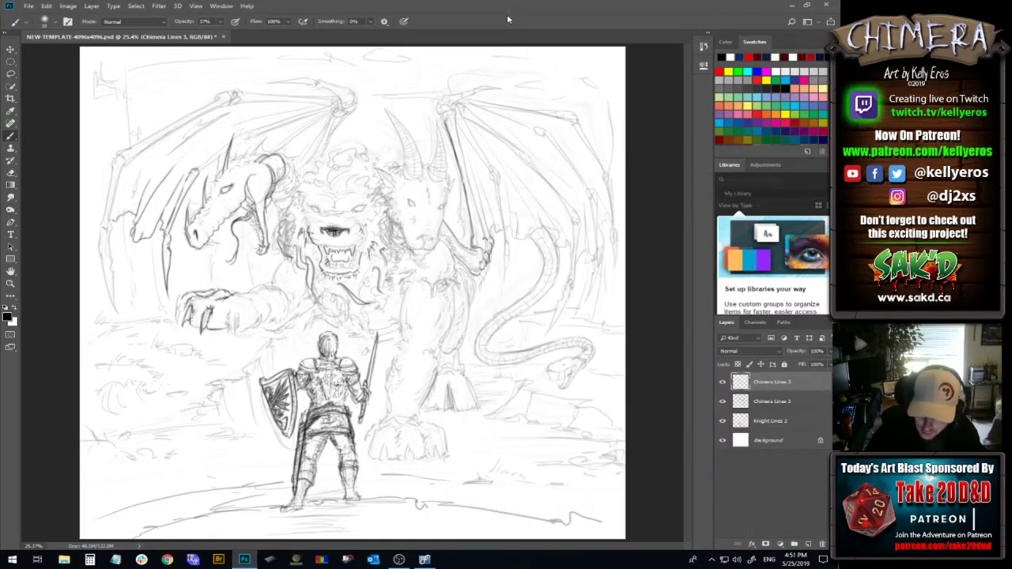
pyautogui.moveTo(459, 164); pyautogui.dragTo(464, 185)
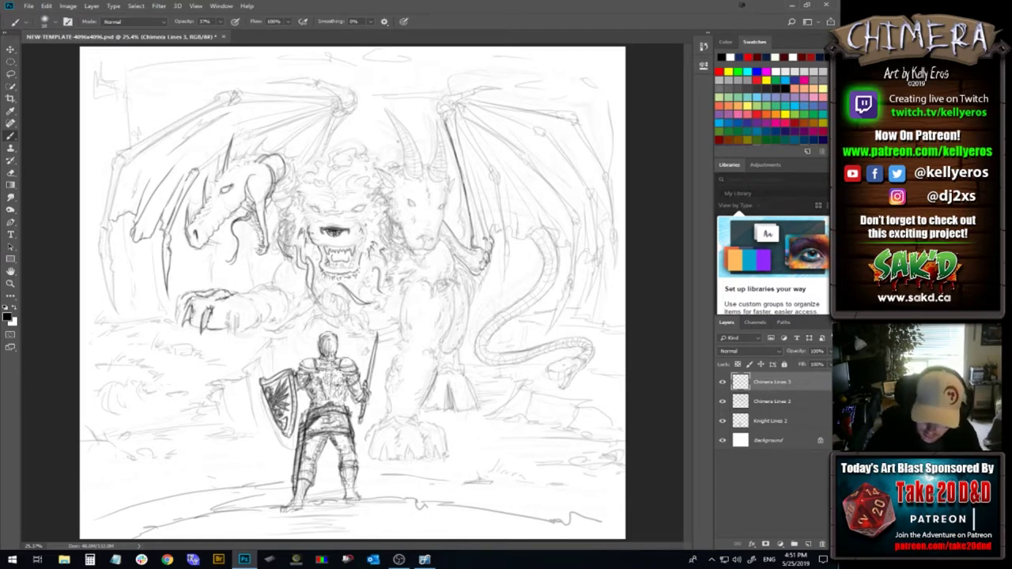
# Darken the goat's eyes and nostrils, and add a dark mane stroke between the dragon's neck and the lion's face
pyautogui.click(410, 203)
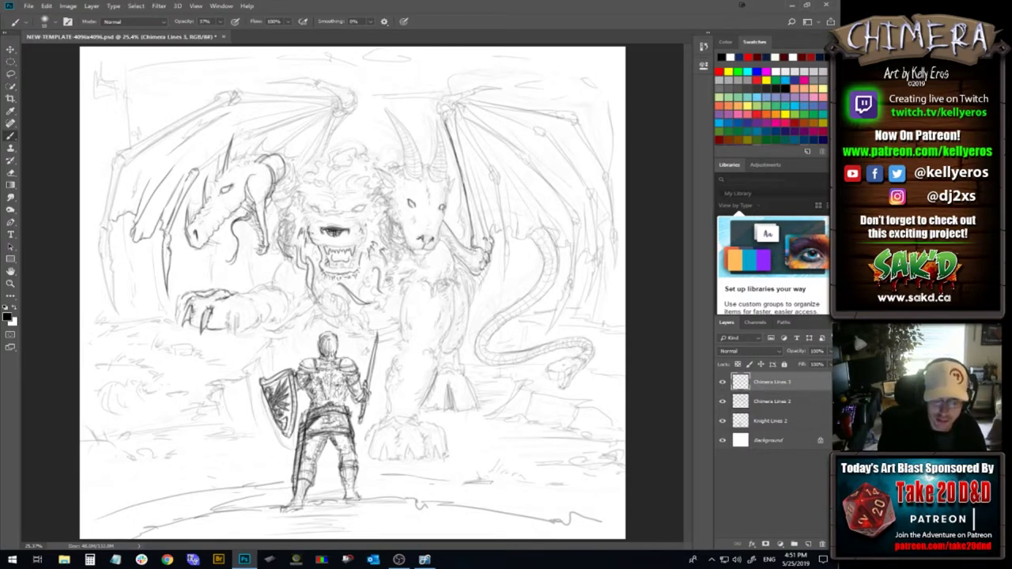
pyautogui.moveTo(287, 230)
pyautogui.mouseDown()
pyautogui.moveTo(280, 252)
pyautogui.moveTo(280, 240)
pyautogui.mouseUp()
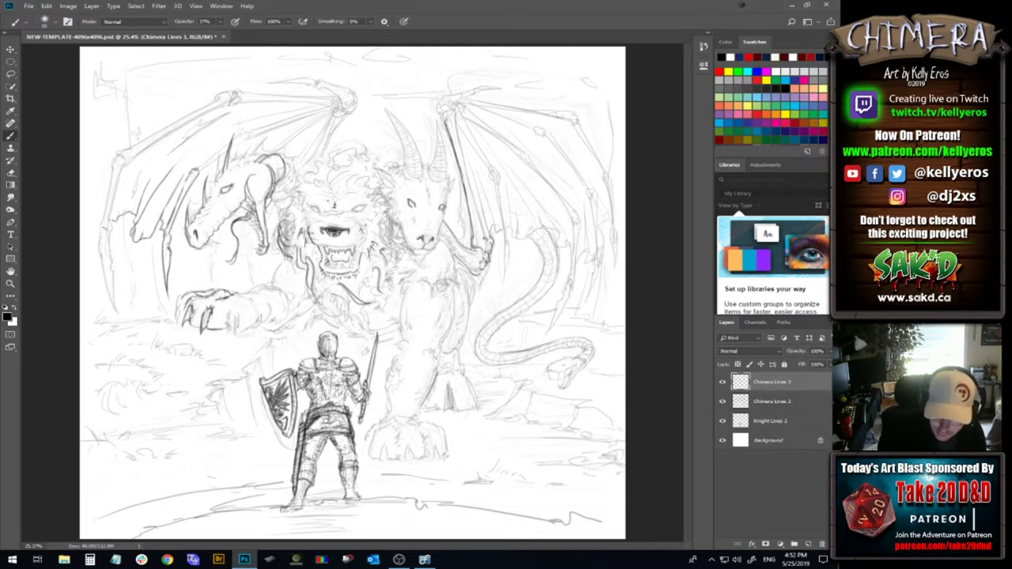
# Draw the furrowed brow lines above the lion's eyes, undoing and redrawing strokes until the shape works
pyautogui.moveTo(321, 201); pyautogui.dragTo(332, 203)
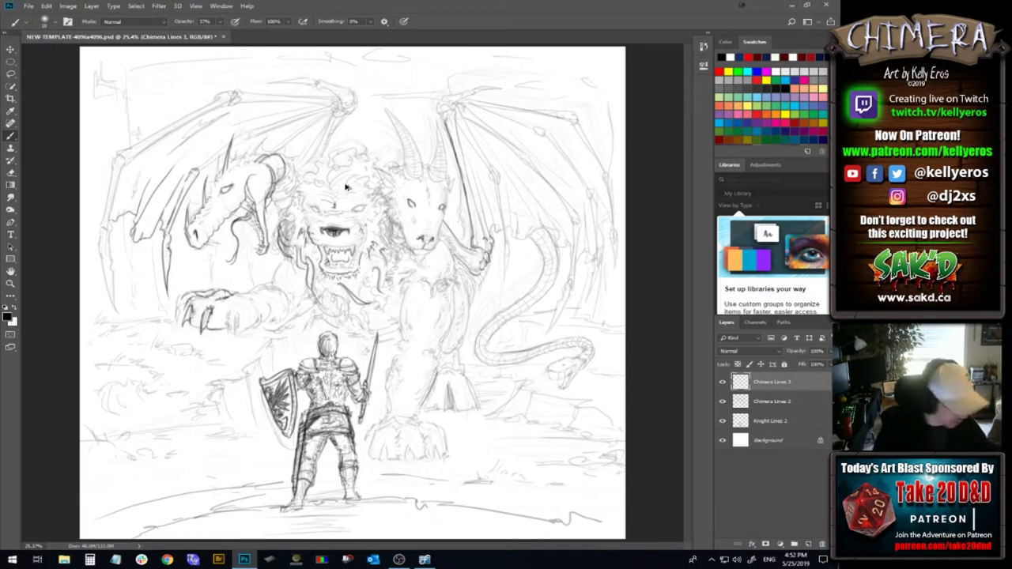
pyautogui.moveTo(321, 200); pyautogui.dragTo(333, 201)
pyautogui.hotkey('ctrl', 'z')
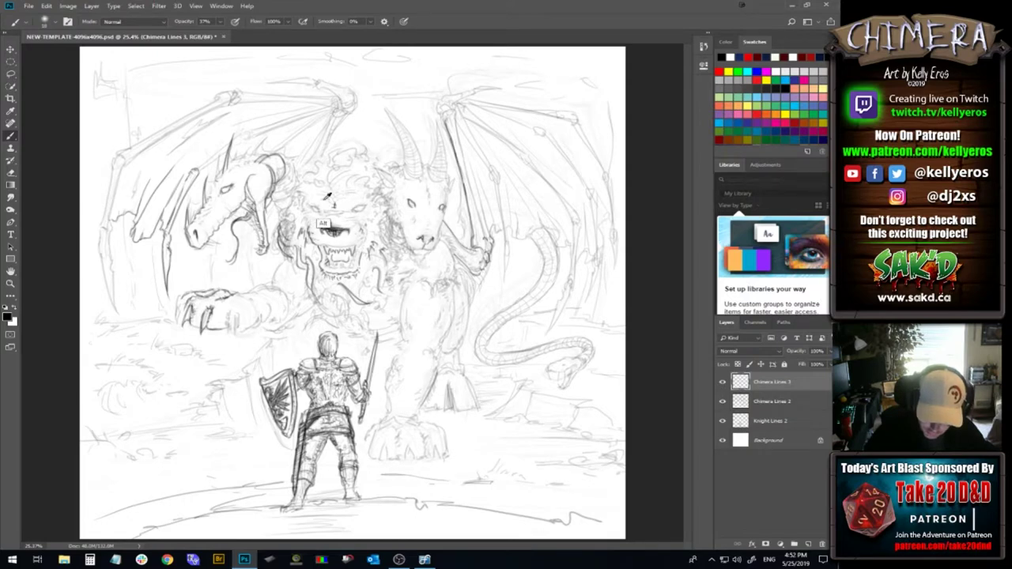
pyautogui.hotkey('ctrl', 'alt', 'z')
pyautogui.moveTo(322, 200); pyautogui.dragTo(334, 204)
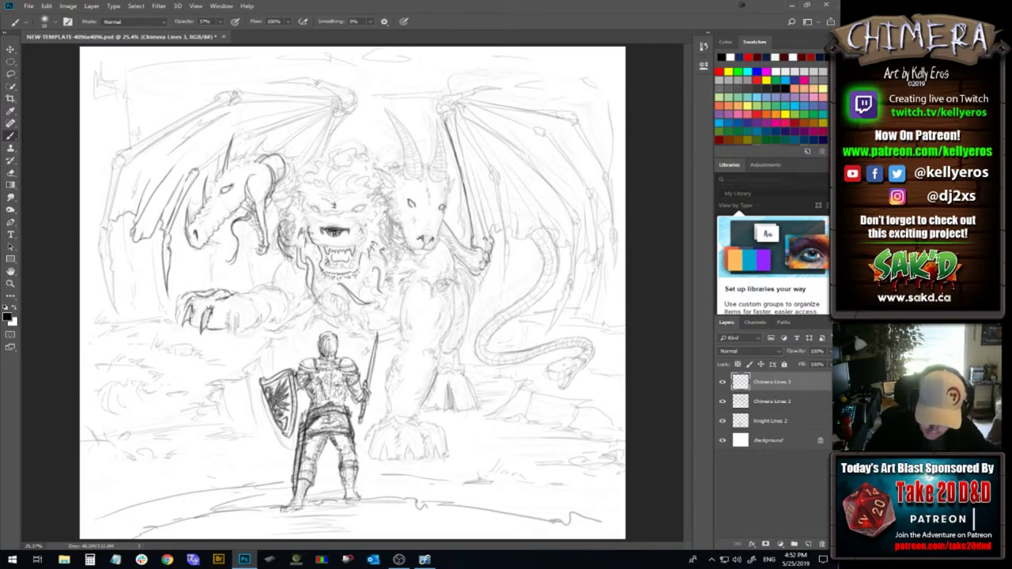
pyautogui.hotkey('ctrl', 'alt', 'z')
pyautogui.moveTo(329, 202)
pyautogui.mouseDown()
pyautogui.moveTo(356, 196)
pyautogui.moveTo(313, 211)
pyautogui.mouseUp()
pyautogui.hotkey('ctrl', 'alt', 'z')
pyautogui.hotkey('ctrl', 'alt', 'z')
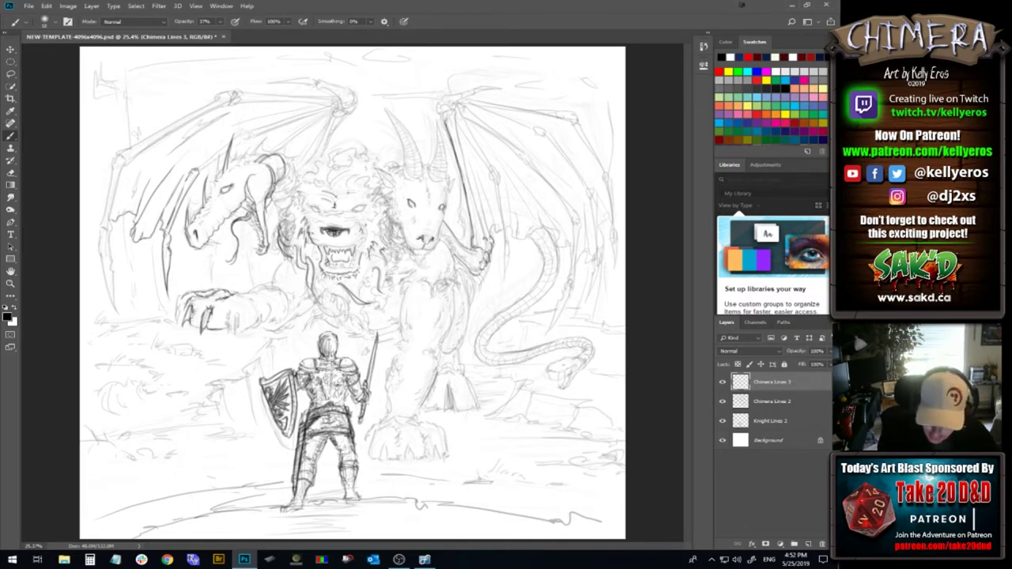
pyautogui.moveTo(316, 196); pyautogui.dragTo(351, 192)
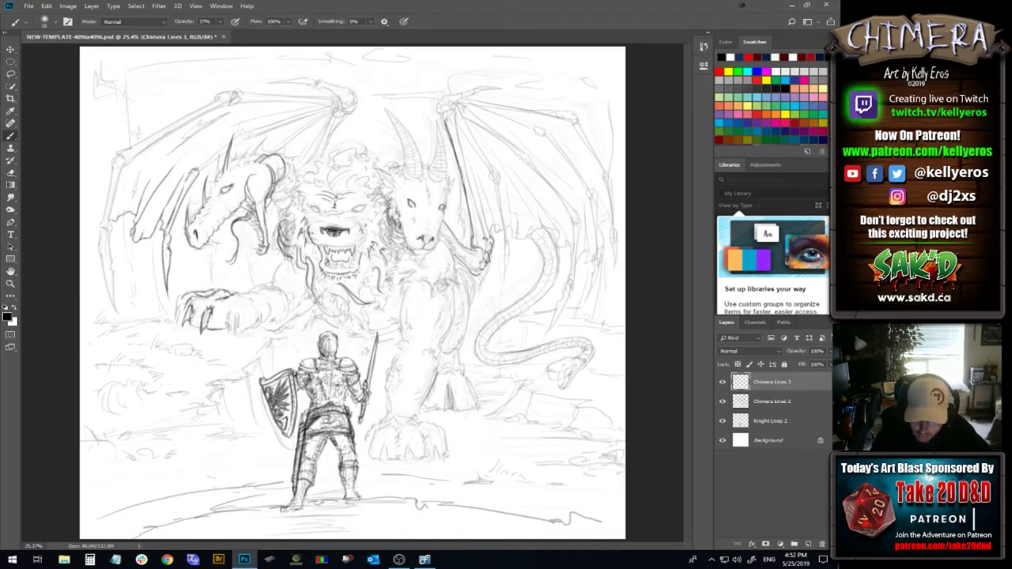
# Outline the goat's muzzle and chin and draw the beard tuft beneath its mouth
pyautogui.moveTo(408, 243); pyautogui.dragTo(420, 249)
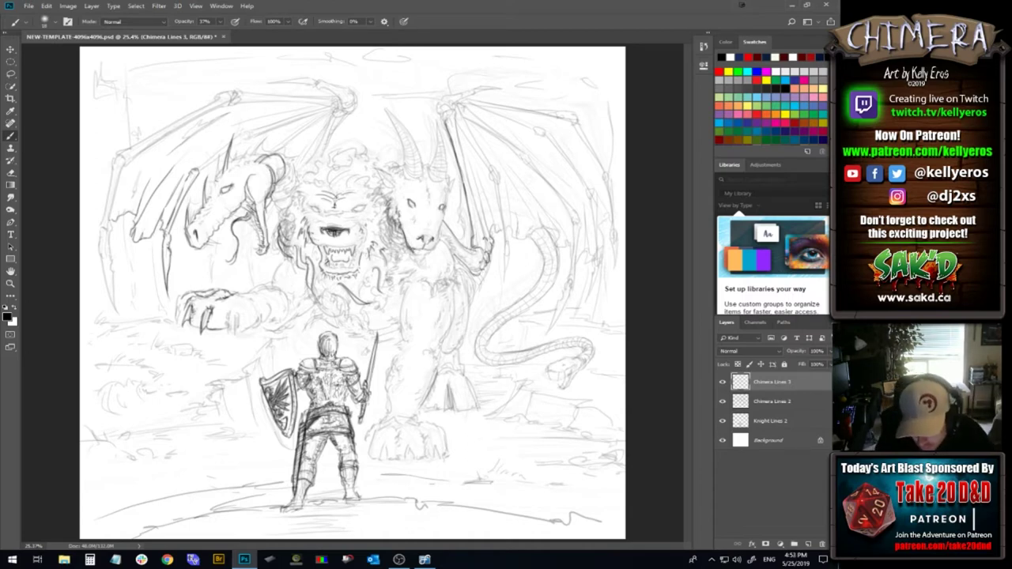
pyautogui.moveTo(425, 247); pyautogui.dragTo(435, 251)
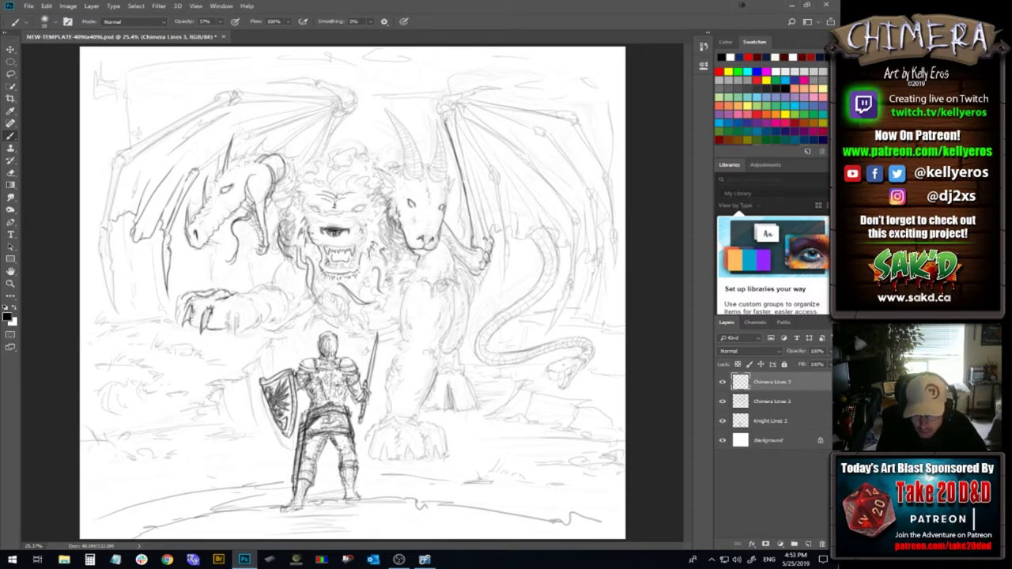
pyautogui.moveTo(413, 260)
pyautogui.mouseDown()
pyautogui.moveTo(419, 278)
pyautogui.moveTo(427, 263)
pyautogui.mouseUp()
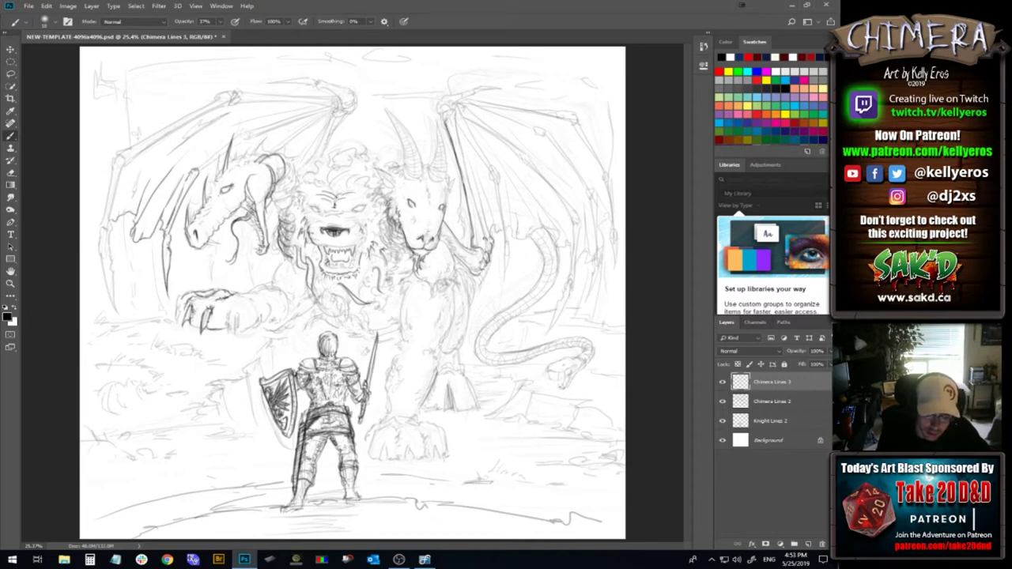
# Darken the lion's mane strands between the dragon's neck and the lion's cheek, continuing down to the shoulder
pyautogui.moveTo(278, 224)
pyautogui.mouseDown()
pyautogui.moveTo(274, 242)
pyautogui.moveTo(288, 254)
pyautogui.mouseUp()
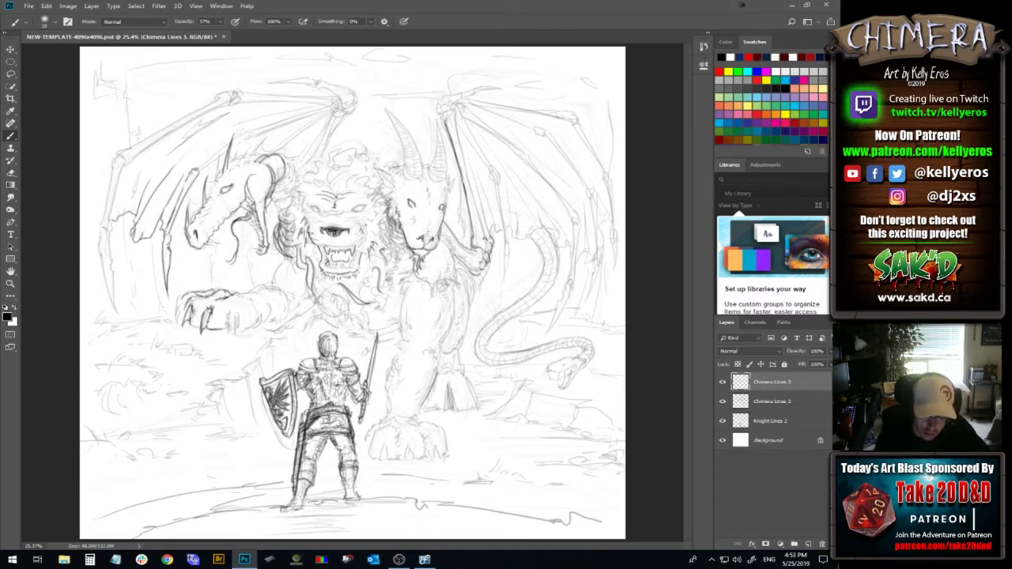
pyautogui.moveTo(294, 222); pyautogui.dragTo(305, 216)
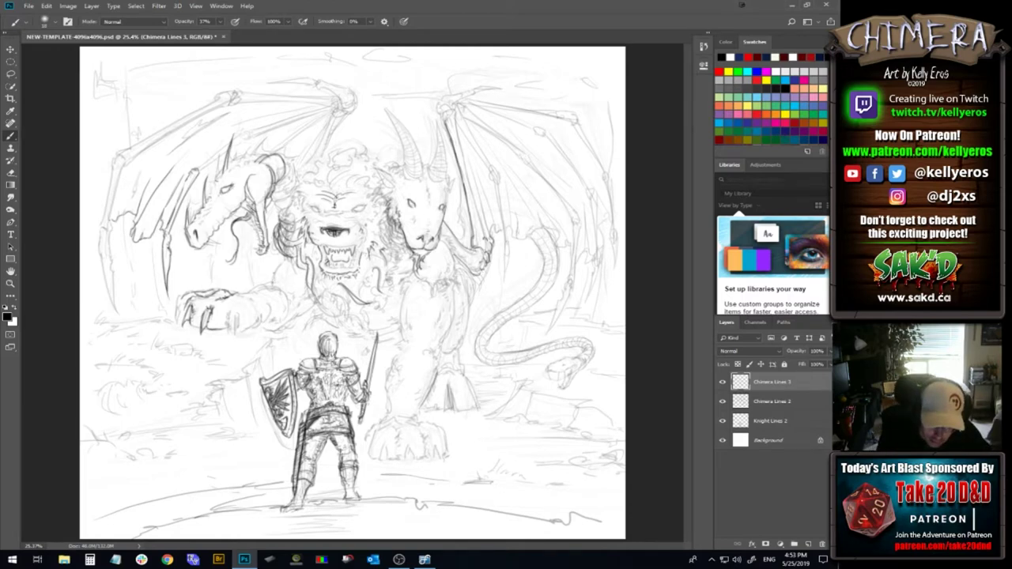
pyautogui.moveTo(285, 263)
pyautogui.mouseDown()
pyautogui.moveTo(273, 284)
pyautogui.moveTo(283, 265)
pyautogui.mouseUp()
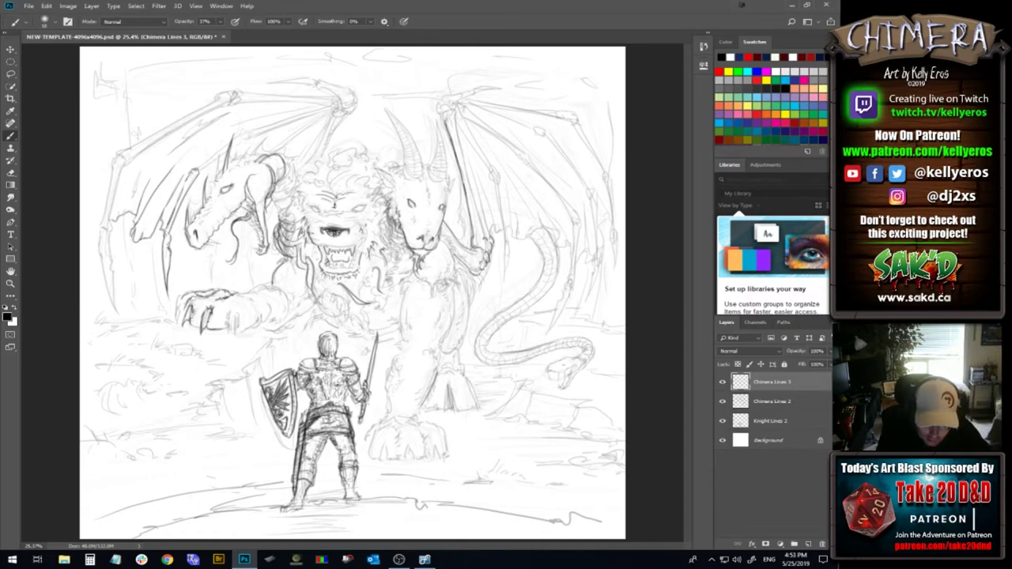
pyautogui.moveTo(283, 262); pyautogui.dragTo(295, 273)
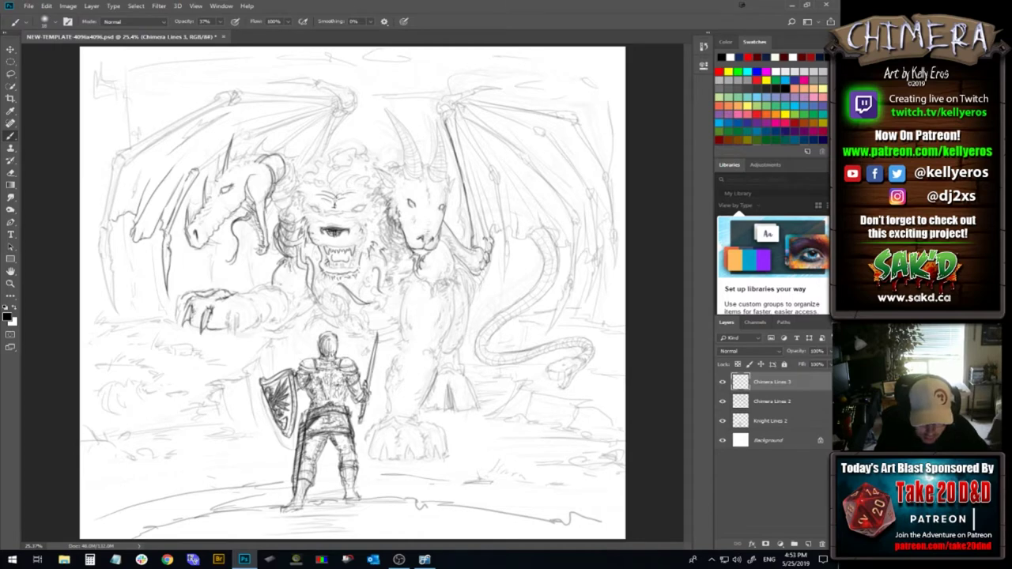
# Outline the top of the lion's outstretched foreleg and the outer edge of its clawed paw
pyautogui.moveTo(283, 286); pyautogui.dragTo(251, 291)
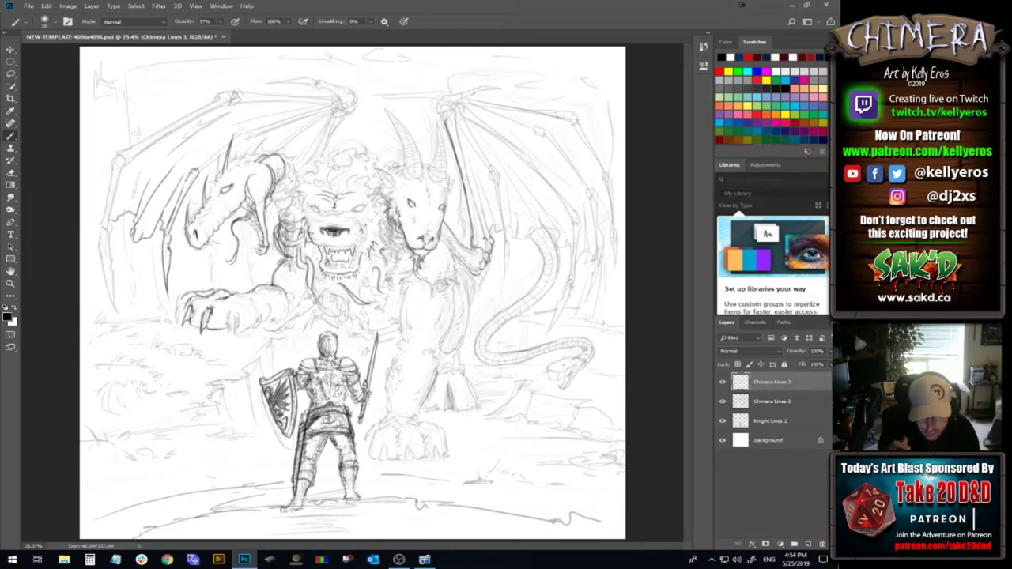
pyautogui.moveTo(179, 303)
pyautogui.mouseDown()
pyautogui.moveTo(177, 322)
pyautogui.moveTo(179, 312)
pyautogui.mouseUp()
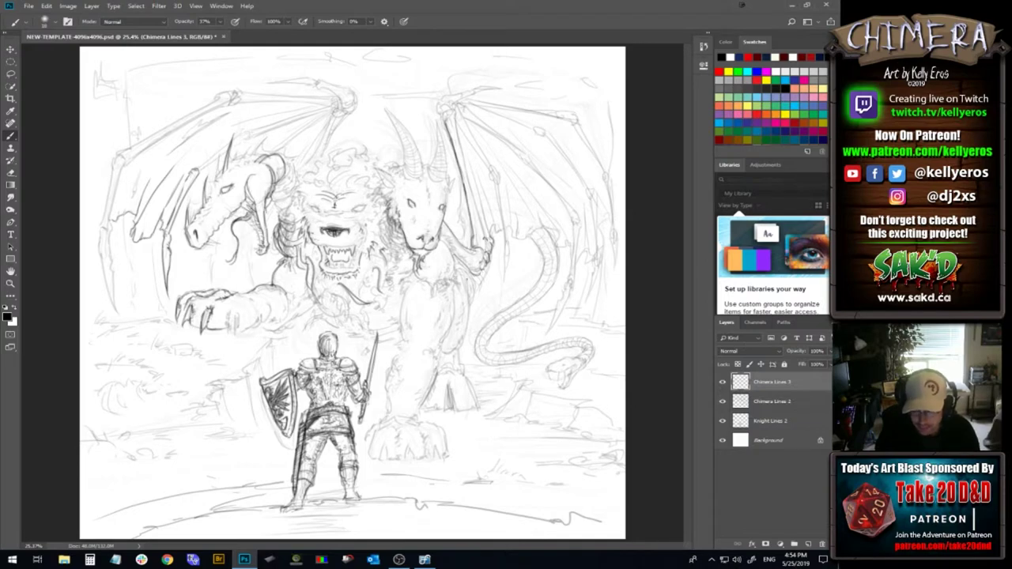
# Darken both edges of the standing foreleg's upper part and add short fur strokes across its top, below the goat's beard
pyautogui.moveTo(455, 292); pyautogui.dragTo(441, 351)
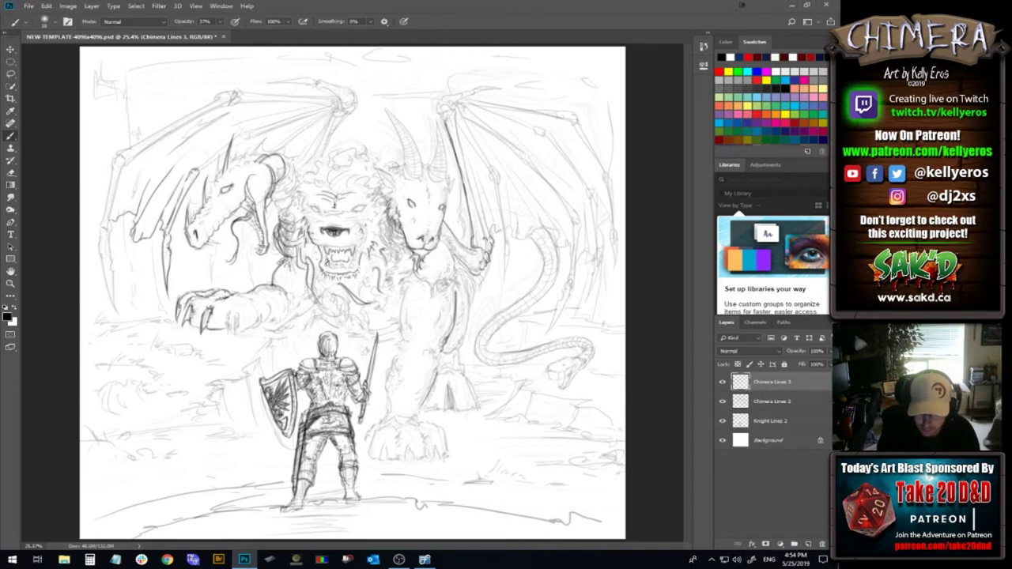
pyautogui.moveTo(442, 316)
pyautogui.mouseDown()
pyautogui.moveTo(437, 329)
pyautogui.moveTo(440, 319)
pyautogui.mouseUp()
pyautogui.moveTo(434, 282); pyautogui.dragTo(430, 296)
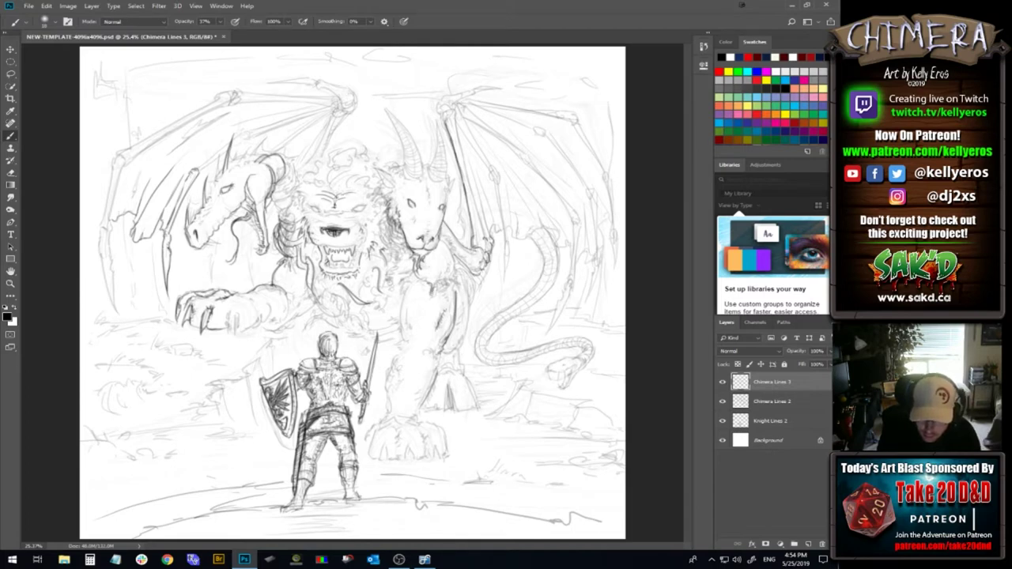
pyautogui.moveTo(445, 285)
pyautogui.mouseDown()
pyautogui.moveTo(439, 295)
pyautogui.moveTo(453, 299)
pyautogui.mouseUp()
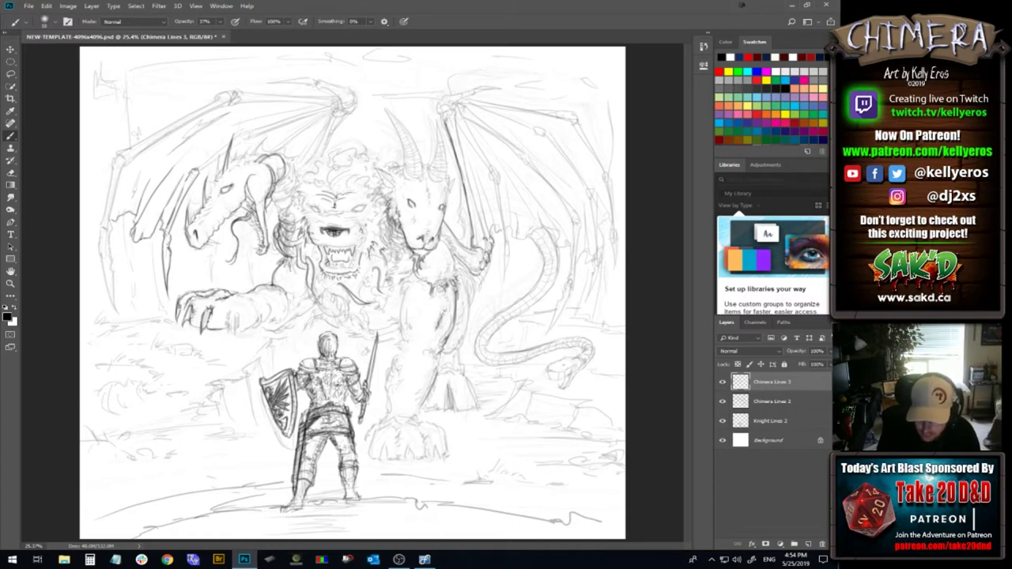
pyautogui.moveTo(410, 290); pyautogui.dragTo(401, 339)
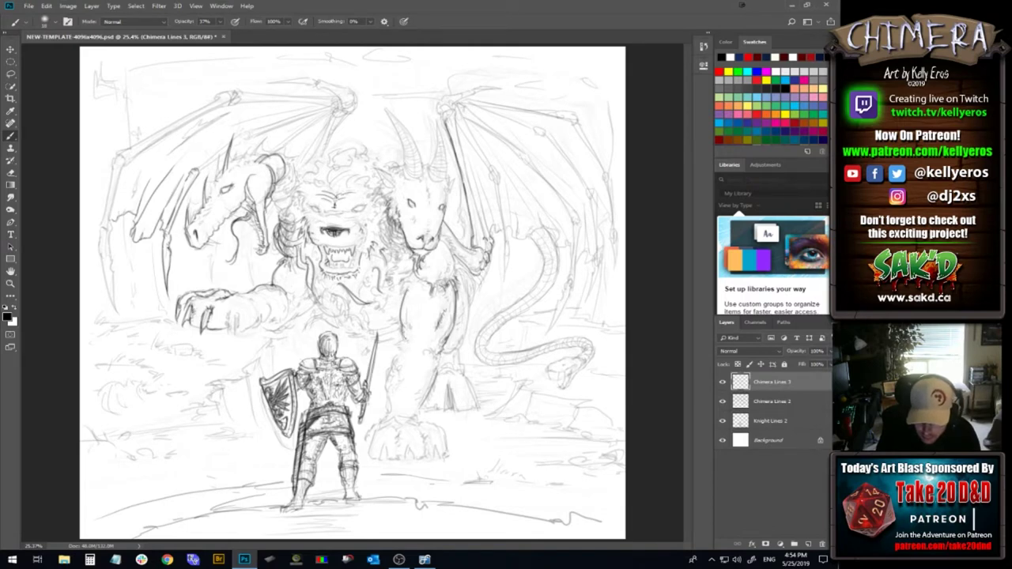
pyautogui.moveTo(400, 286); pyautogui.dragTo(407, 300)
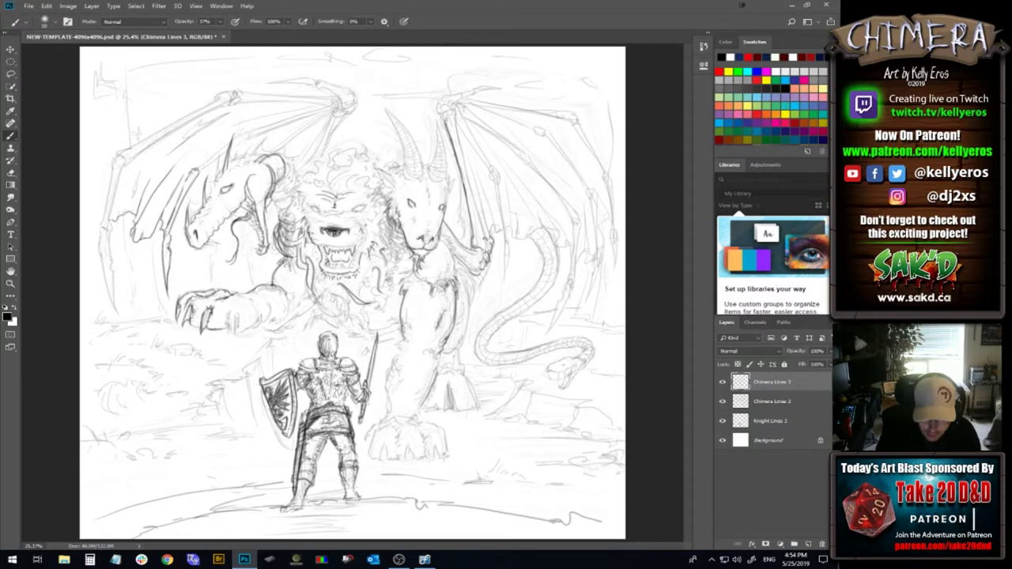
# Darken the cloven hoof behind the standing foreleg, shading its central split, reworking strokes as needed, and add short ground strokes beside it
pyautogui.moveTo(447, 385); pyautogui.dragTo(445, 407)
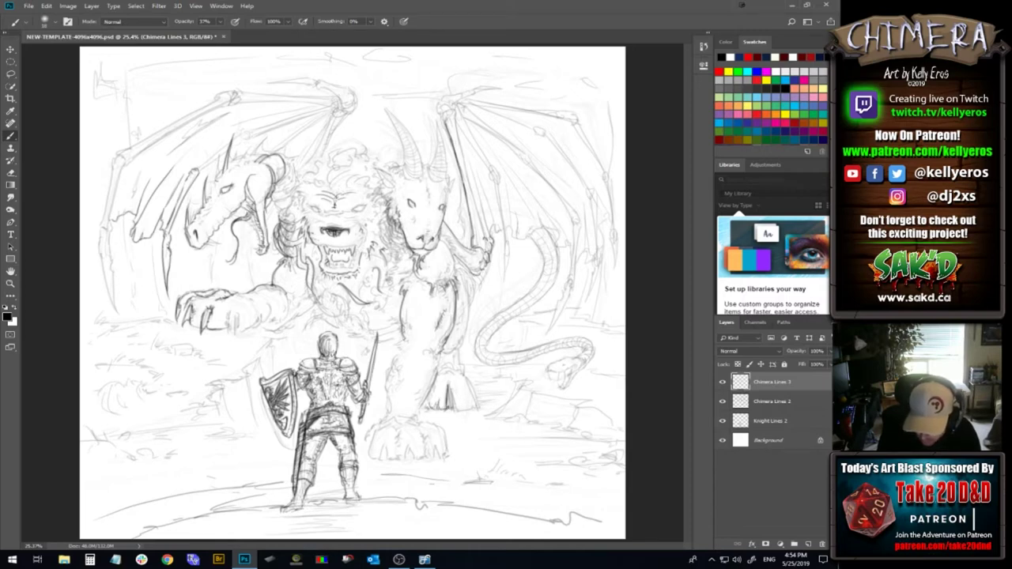
pyautogui.moveTo(451, 390); pyautogui.dragTo(451, 404)
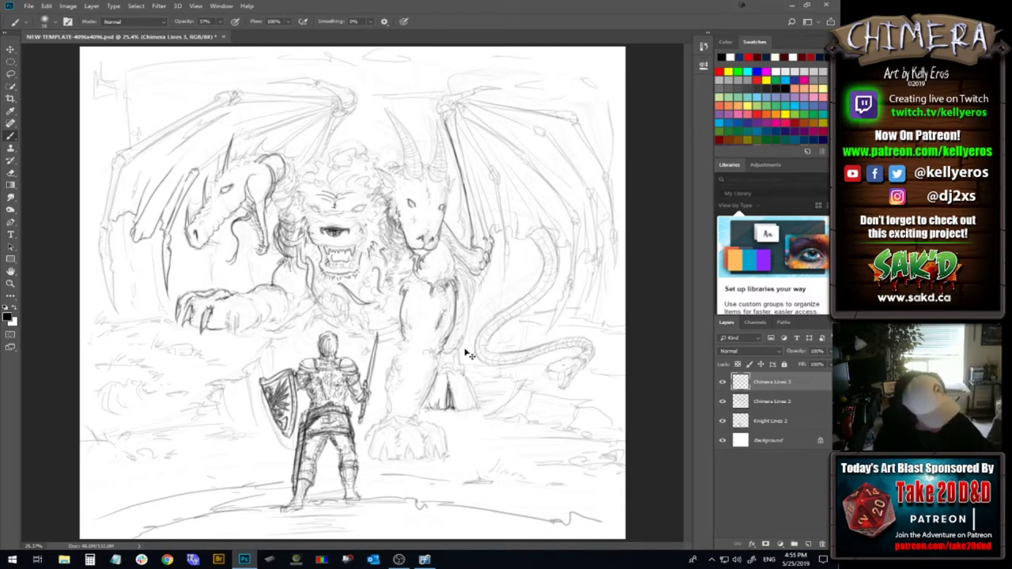
pyautogui.hotkey('ctrl', 'alt', 'z')
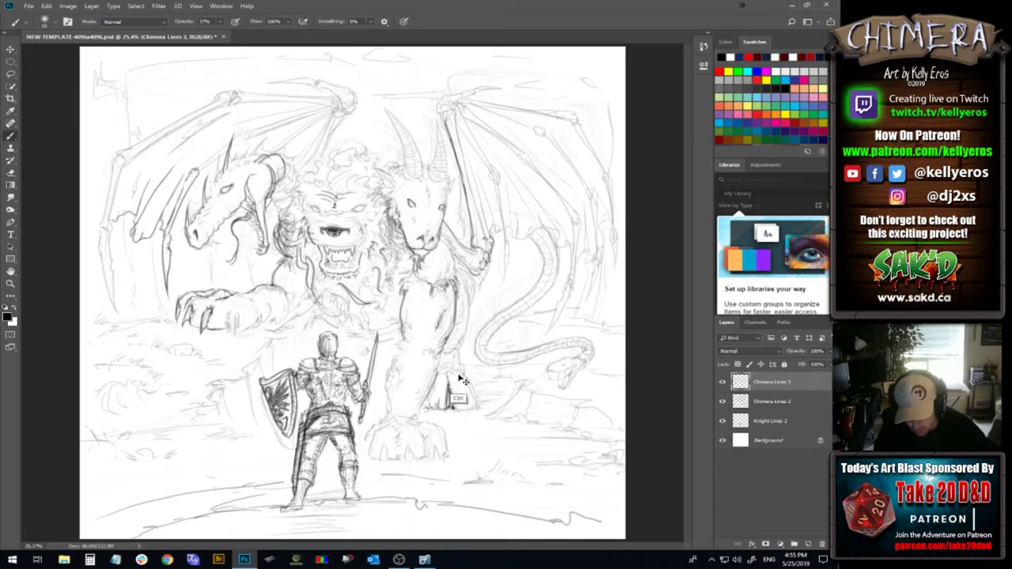
pyautogui.press('shift')
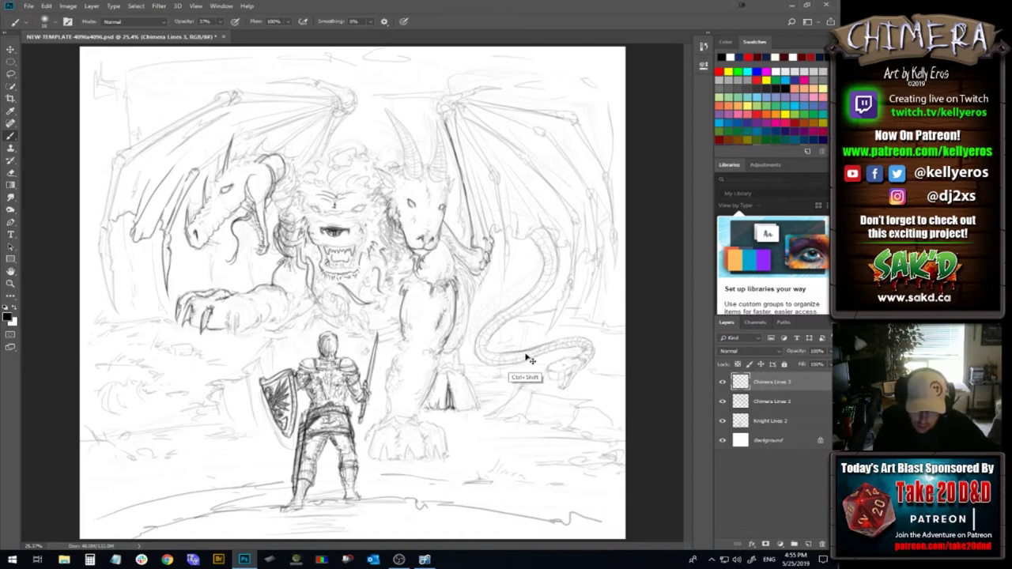
pyautogui.press('alt')
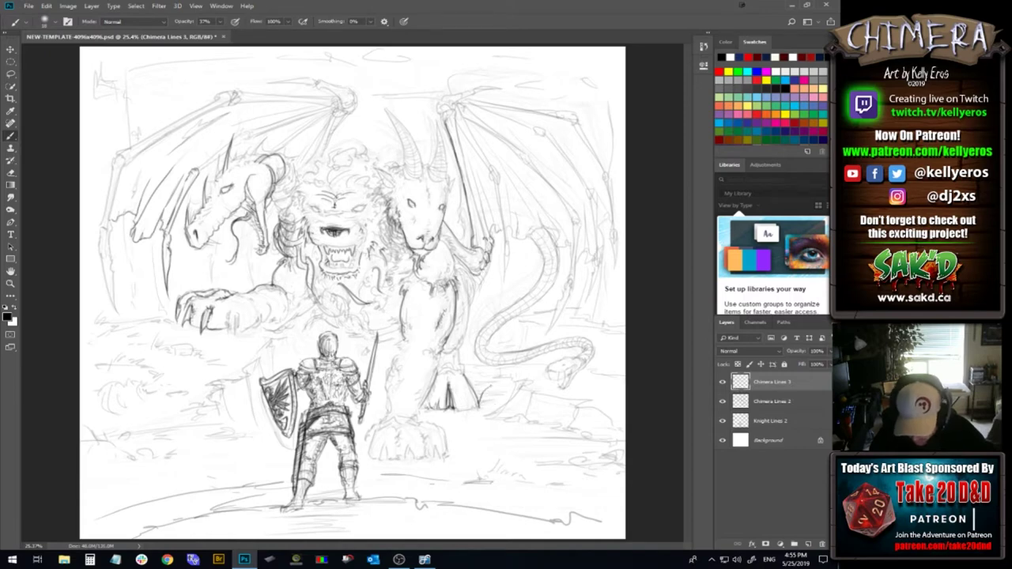
pyautogui.moveTo(486, 388); pyautogui.dragTo(480, 407)
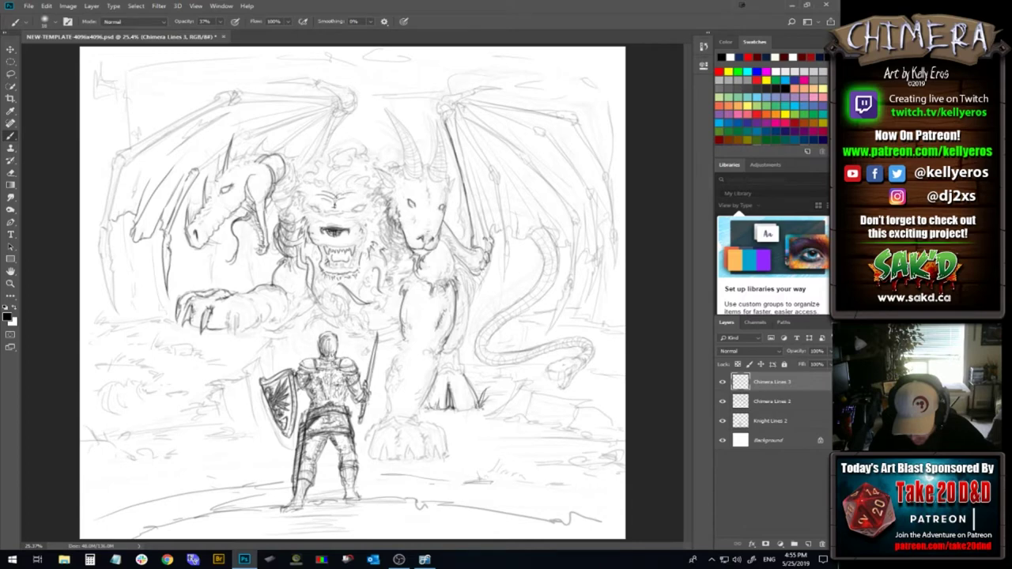
pyautogui.moveTo(481, 410); pyautogui.dragTo(501, 404)
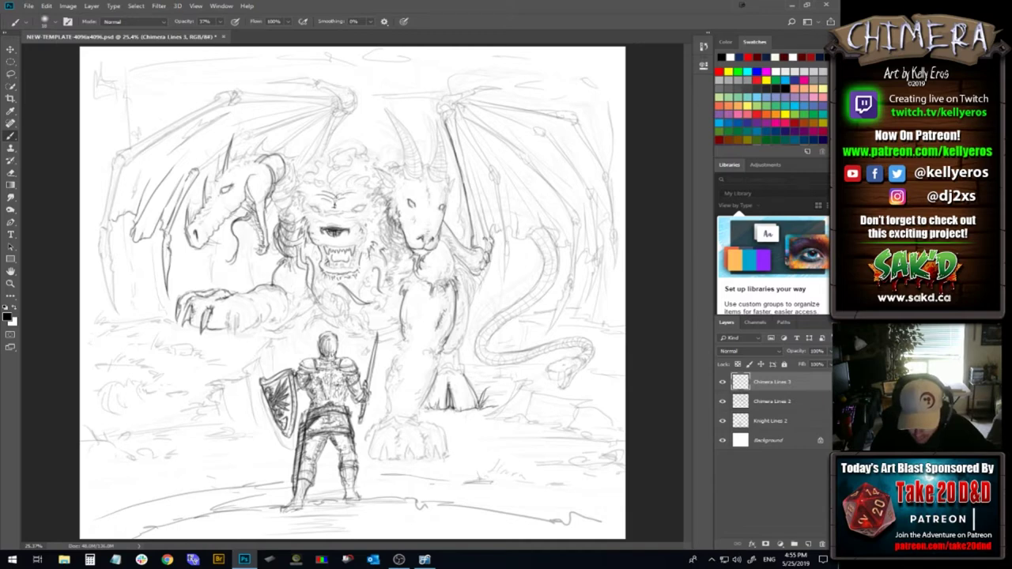
# Darken the furry outlines of the goat-side foreleg and the hind foot behind it on the Chimera Lines 3 layer
pyautogui.moveTo(462, 390); pyautogui.dragTo(468, 409)
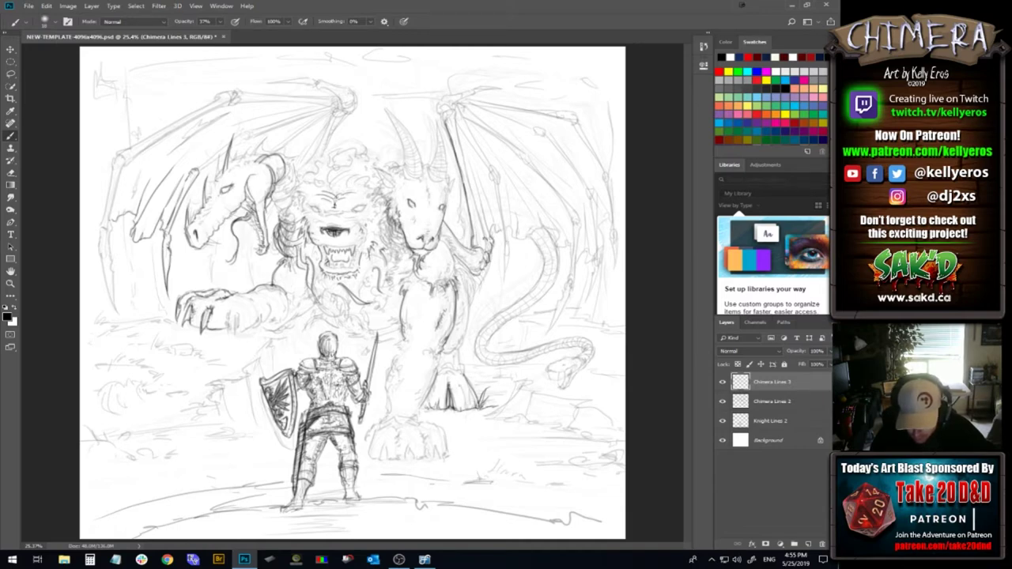
pyautogui.moveTo(441, 382); pyautogui.dragTo(441, 398)
pyautogui.moveTo(442, 368); pyautogui.dragTo(450, 372)
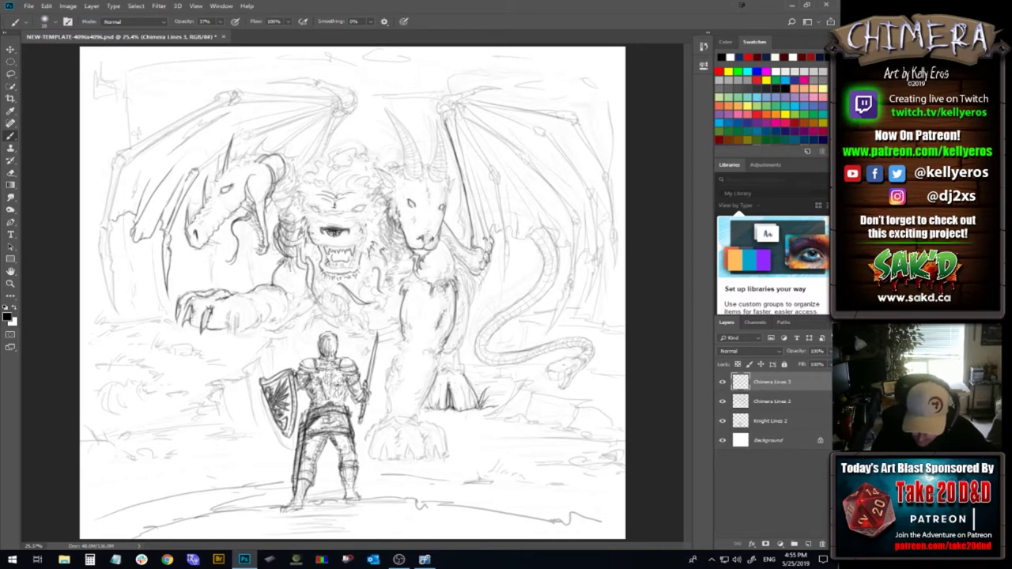
pyautogui.moveTo(436, 376); pyautogui.dragTo(418, 416)
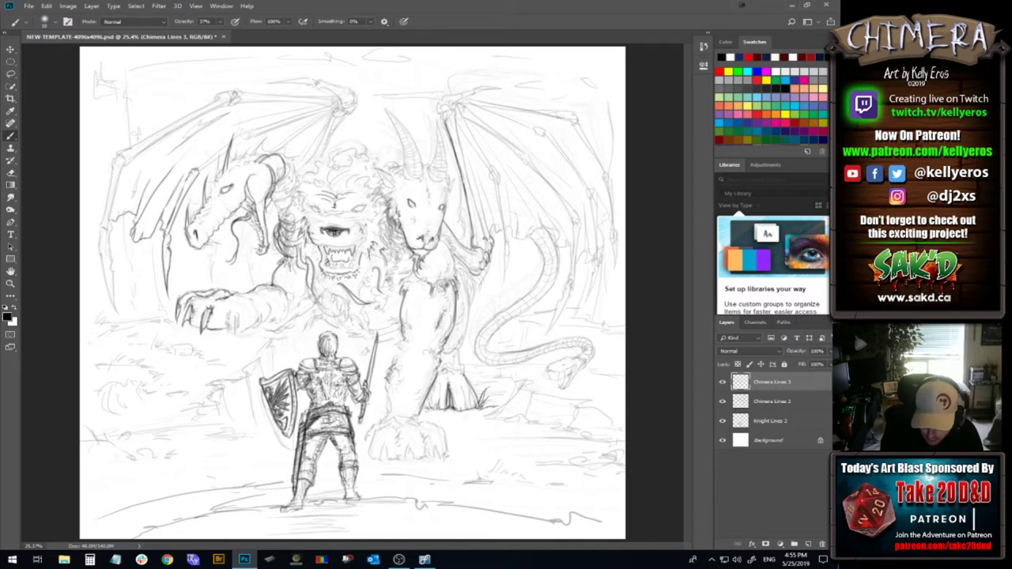
pyautogui.moveTo(392, 359); pyautogui.dragTo(386, 419)
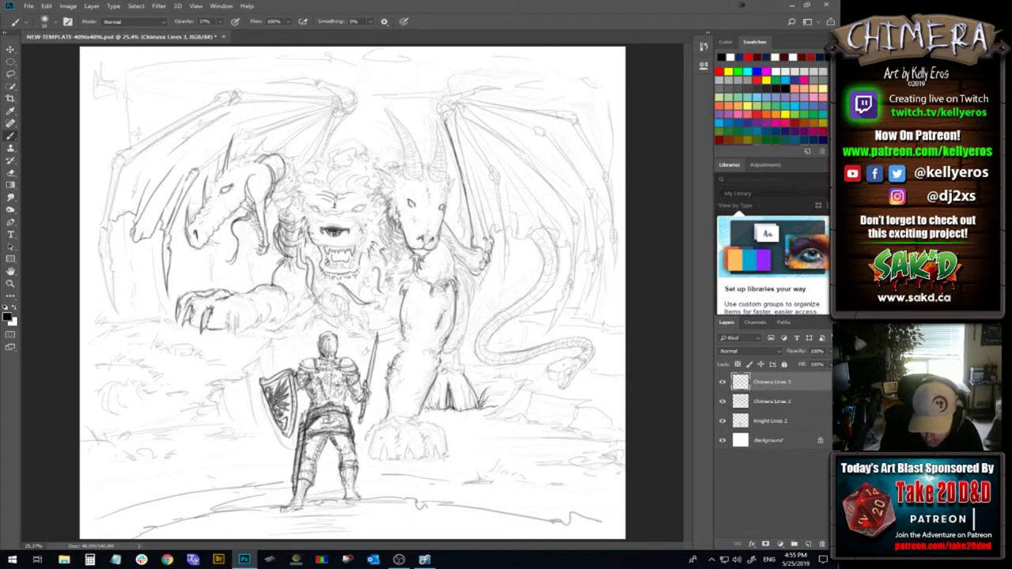
# Draw the claws and toe contours of the planted front paw beside the knight
pyautogui.moveTo(375, 434)
pyautogui.mouseDown()
pyautogui.moveTo(368, 458)
pyautogui.moveTo(372, 438)
pyautogui.moveTo(387, 464)
pyautogui.moveTo(378, 469)
pyautogui.moveTo(386, 464)
pyautogui.mouseUp()
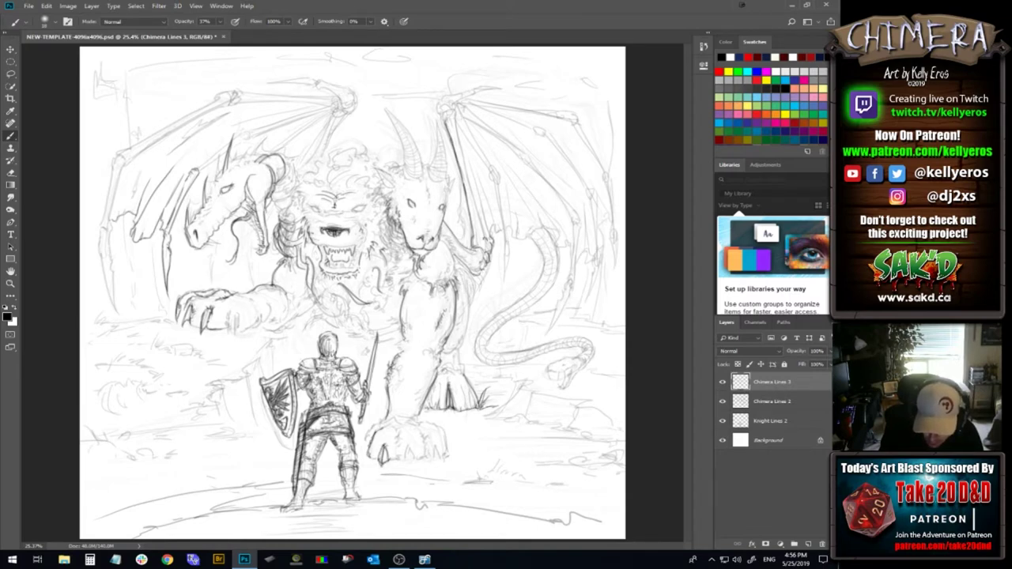
pyautogui.moveTo(387, 450); pyautogui.dragTo(380, 466)
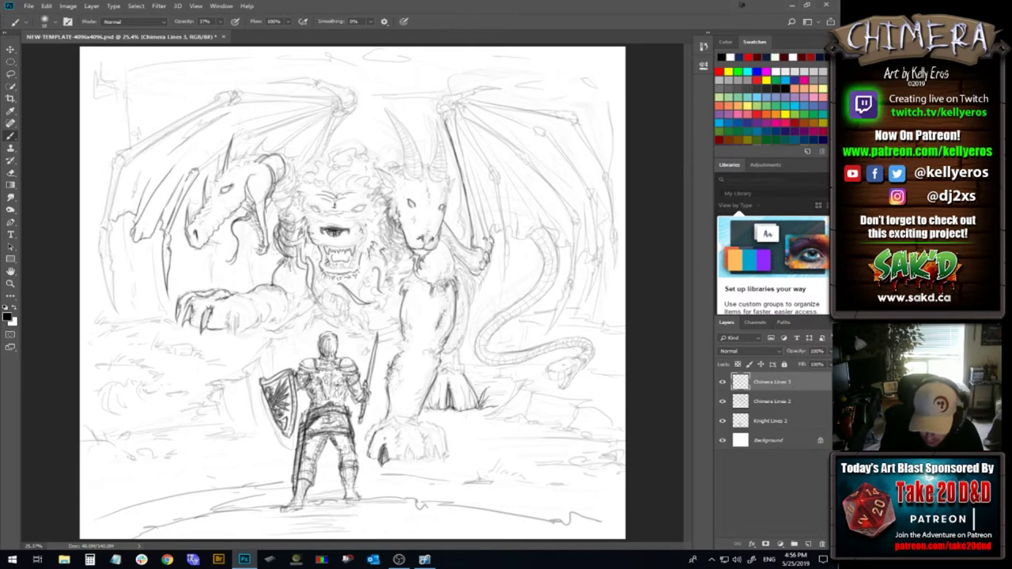
pyautogui.moveTo(398, 432); pyautogui.dragTo(414, 458)
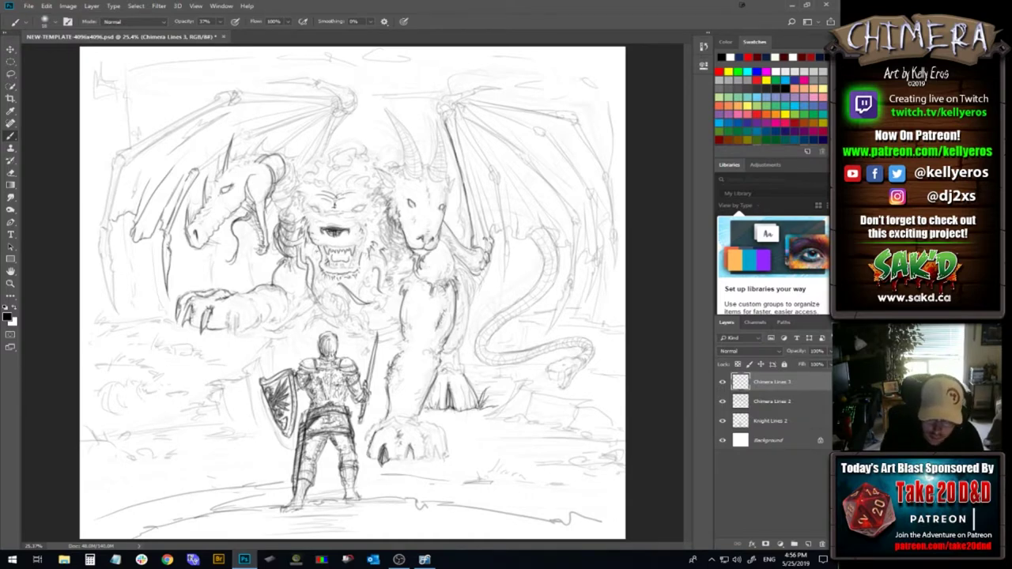
# Darken the lines of the lion's eyes and teeth, and undo the last stroke
pyautogui.moveTo(314, 250); pyautogui.dragTo(318, 258)
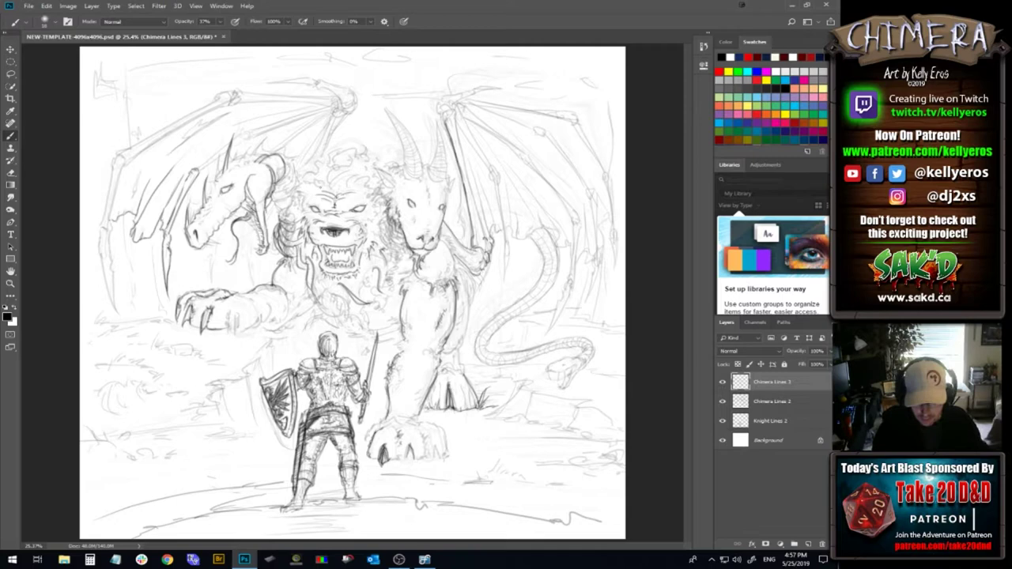
pyautogui.hotkey('ctrl', 'z')
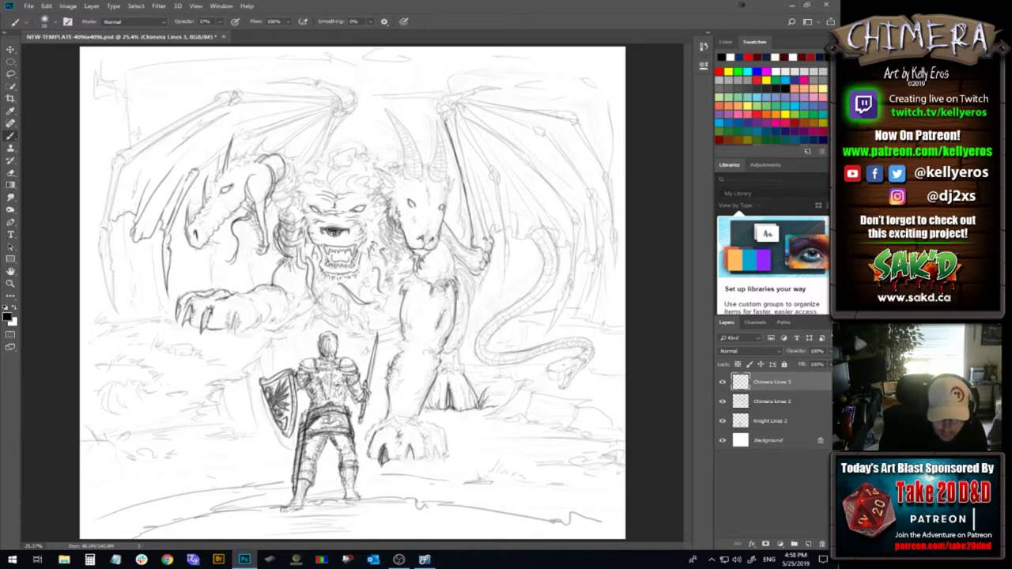
# Reinforce the claws, toes and rear contour of the raised front paw beneath the dragon head
pyautogui.moveTo(230, 312); pyautogui.dragTo(226, 321)
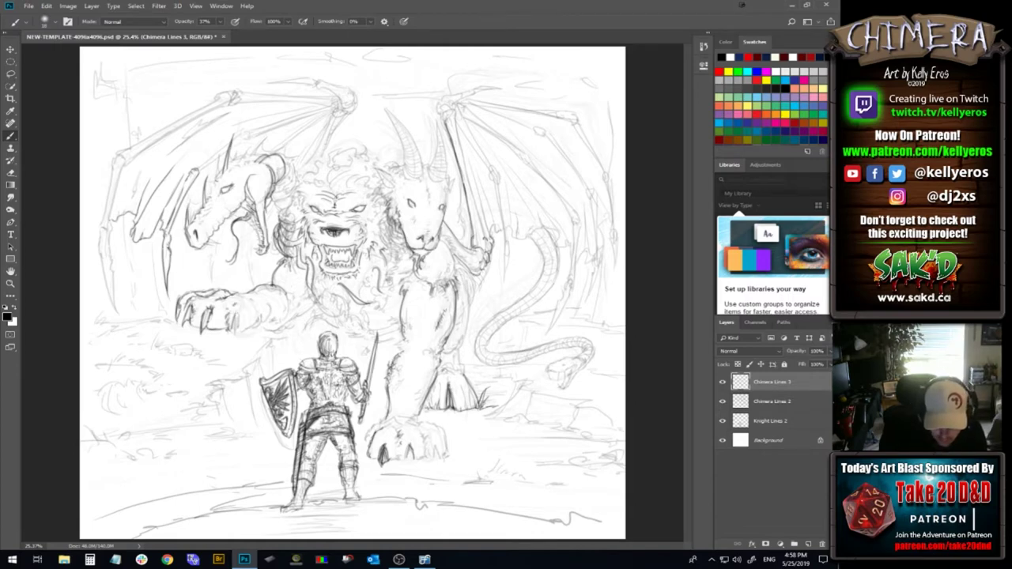
pyautogui.moveTo(224, 311); pyautogui.dragTo(229, 323)
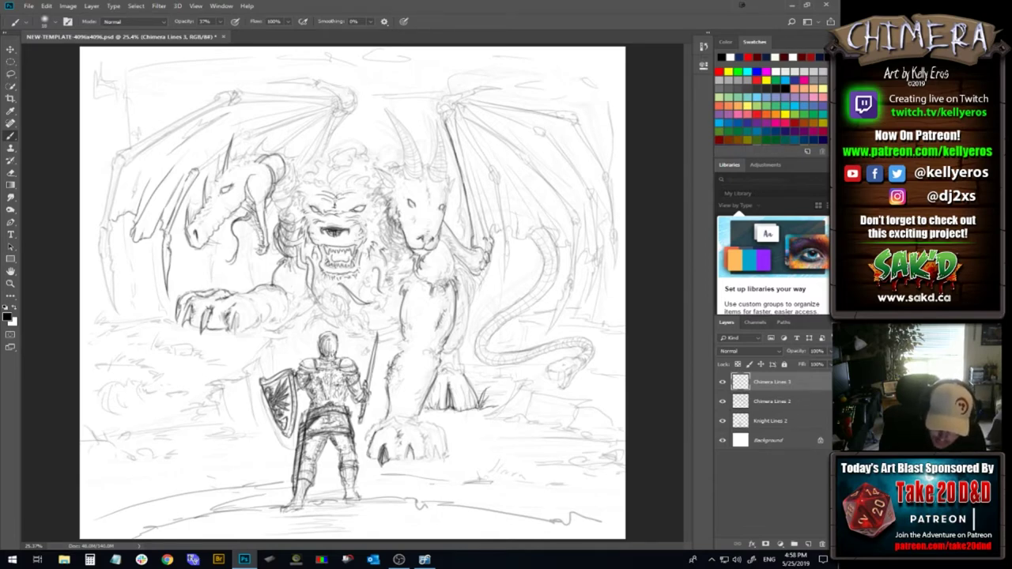
pyautogui.moveTo(291, 310)
pyautogui.mouseDown()
pyautogui.moveTo(272, 332)
pyautogui.moveTo(286, 327)
pyautogui.mouseUp()
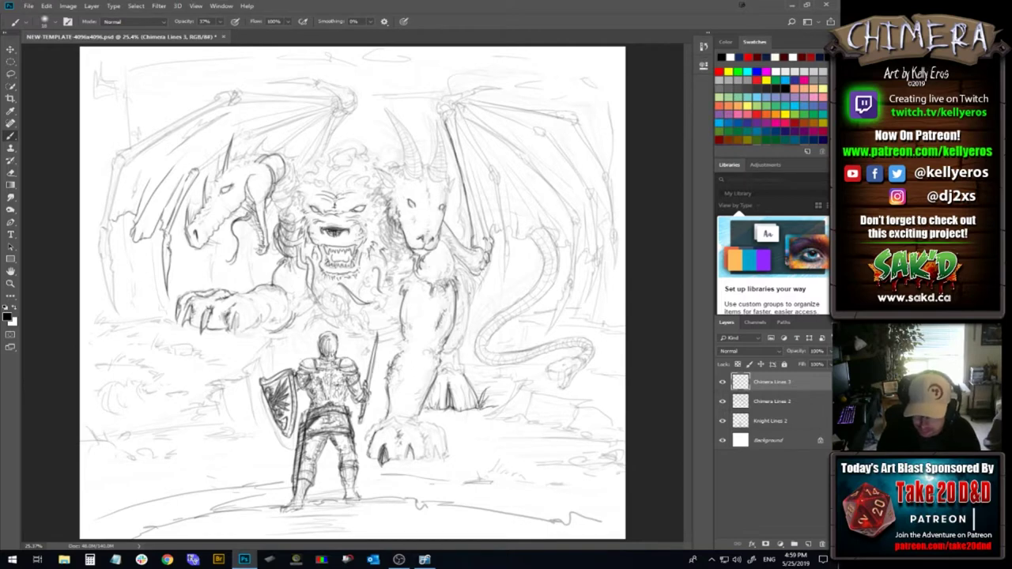
# Darken the hind leg outline behind the goat-side foreleg and the snake head with its lower tail curve
pyautogui.moveTo(455, 350); pyautogui.dragTo(445, 354)
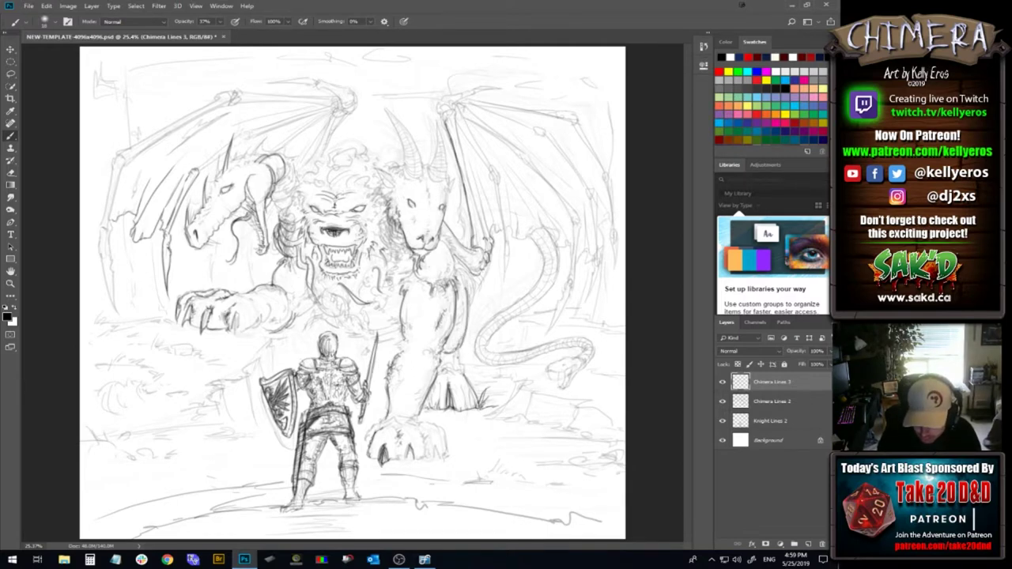
pyautogui.moveTo(461, 362)
pyautogui.mouseDown()
pyautogui.moveTo(464, 374)
pyautogui.moveTo(449, 377)
pyautogui.moveTo(444, 366)
pyautogui.mouseUp()
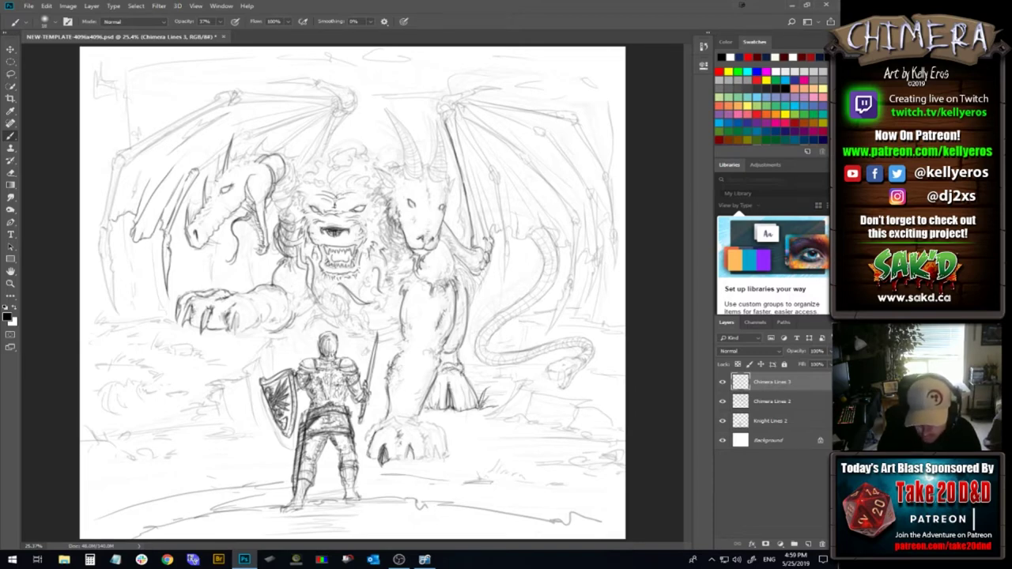
pyautogui.moveTo(442, 350)
pyautogui.mouseDown()
pyautogui.moveTo(438, 365)
pyautogui.moveTo(450, 342)
pyautogui.mouseUp()
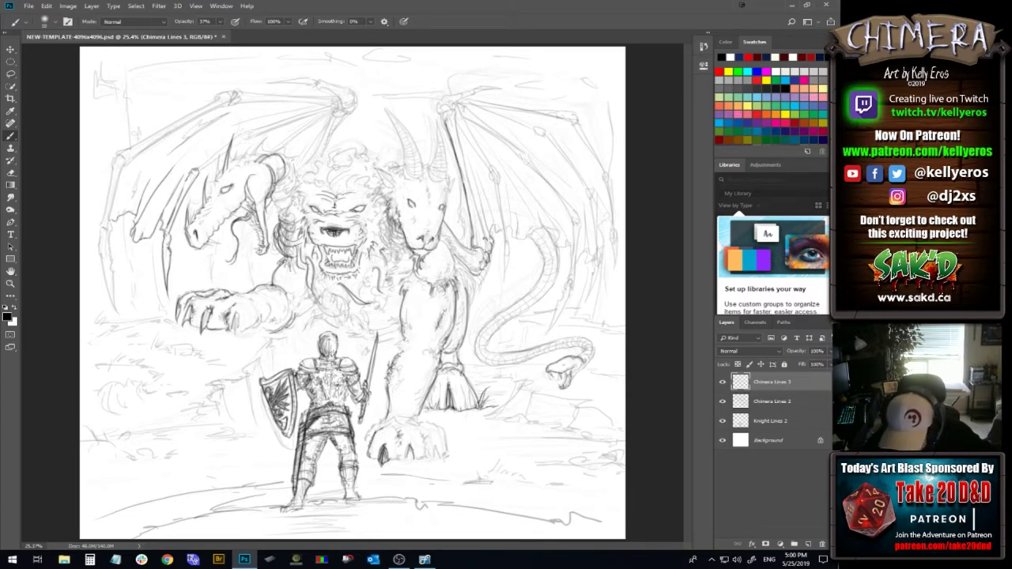
pyautogui.moveTo(577, 375)
pyautogui.mouseDown()
pyautogui.moveTo(570, 385)
pyautogui.moveTo(582, 369)
pyautogui.mouseUp()
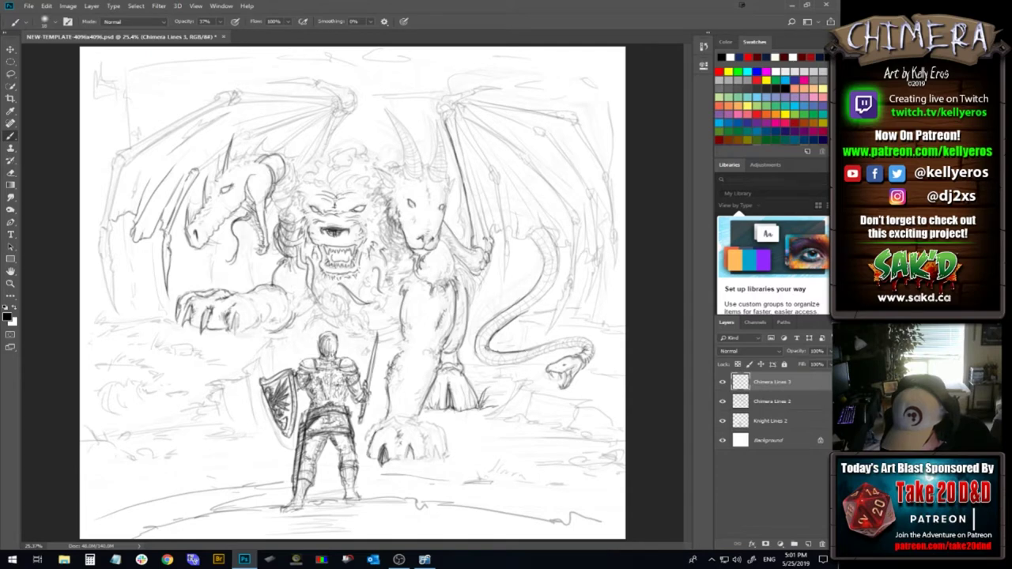
pyautogui.keyDown('alt'); pyautogui.click(528, 351); pyautogui.keyUp('alt')
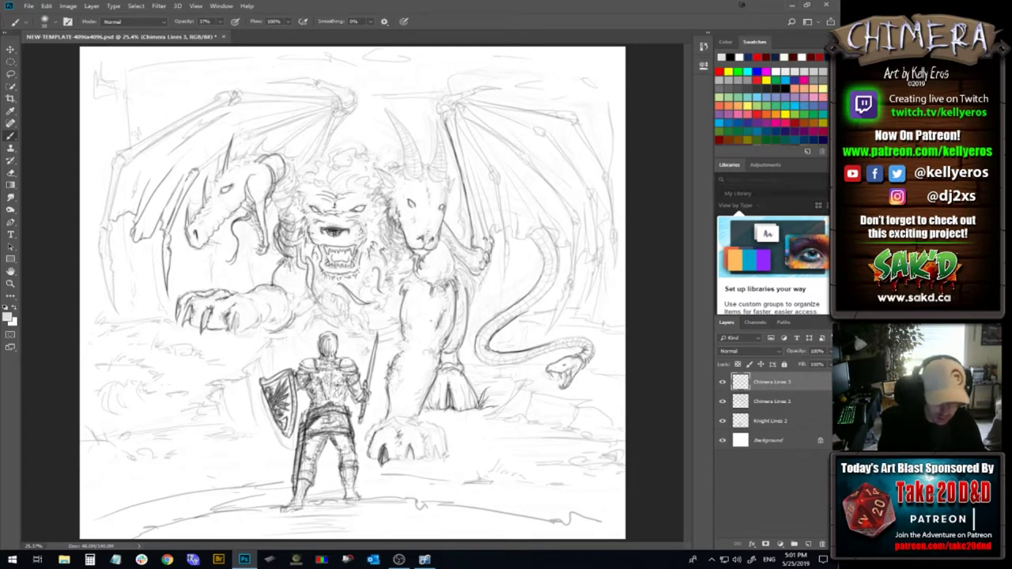
pyautogui.click(11, 50)
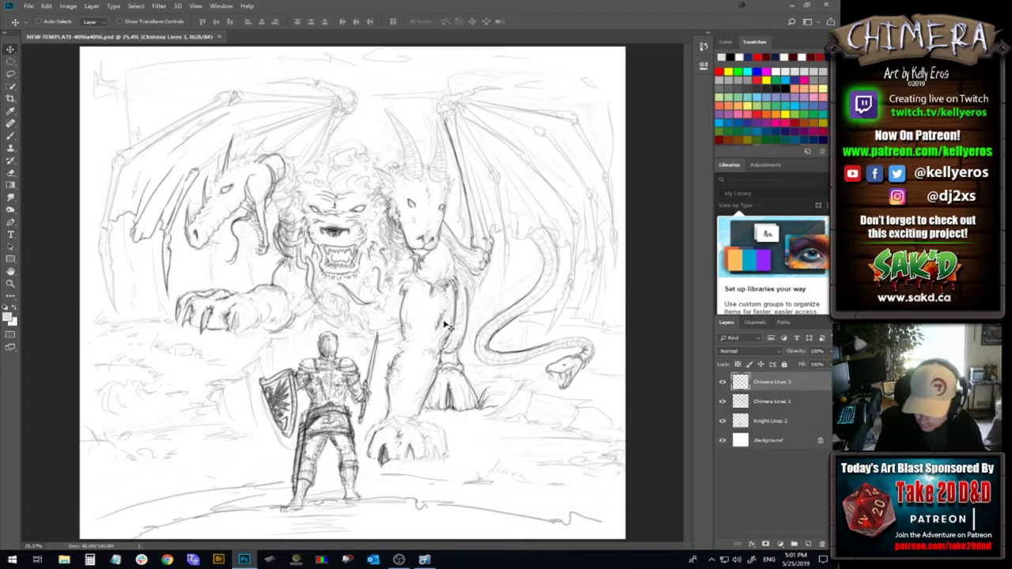
pyautogui.press('b')
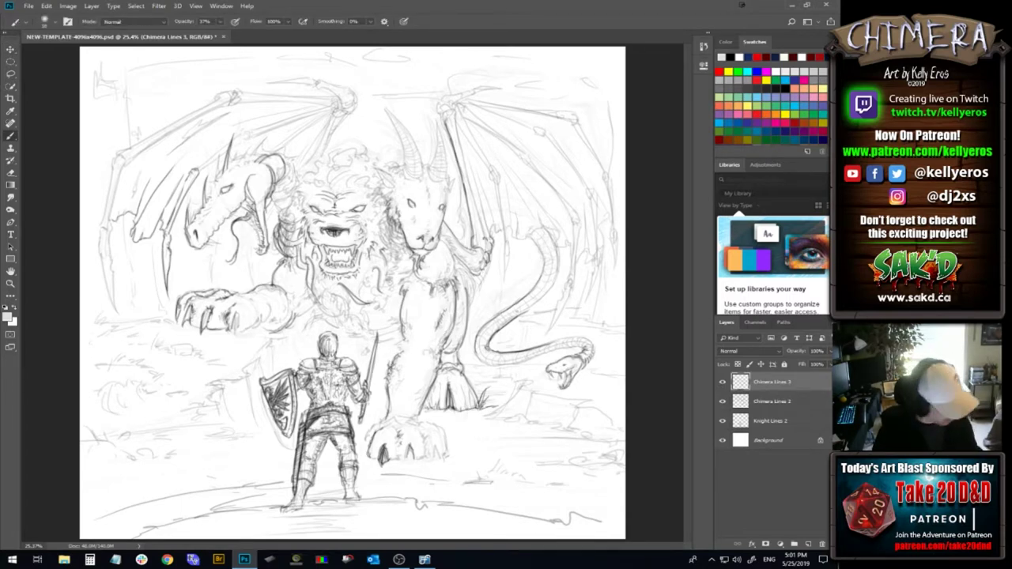
pyautogui.click(722, 57)
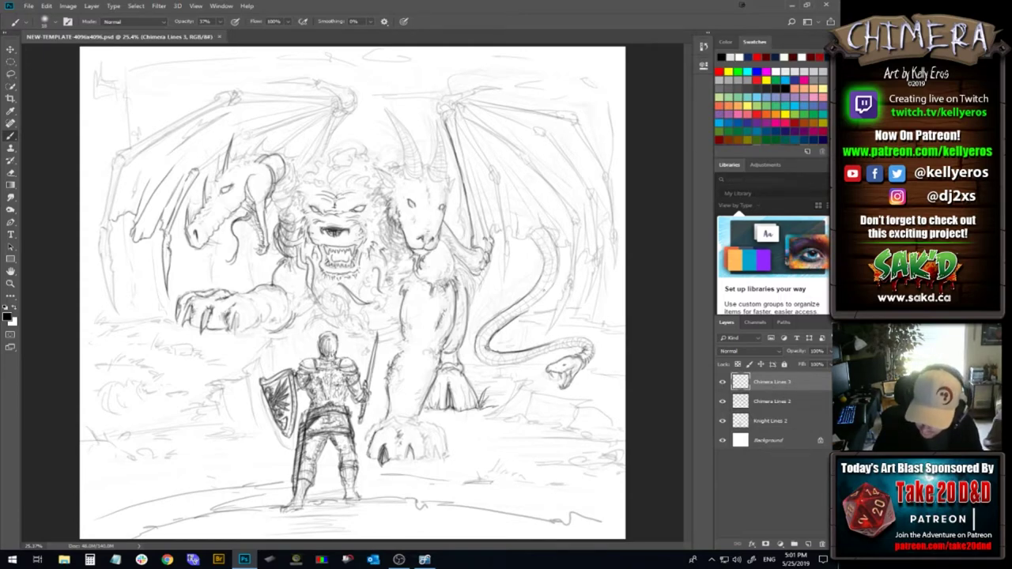
# Darken the edges and belly line of the snake tail in black along its curves, and undo the last stray strokes
pyautogui.moveTo(556, 275); pyautogui.dragTo(539, 299)
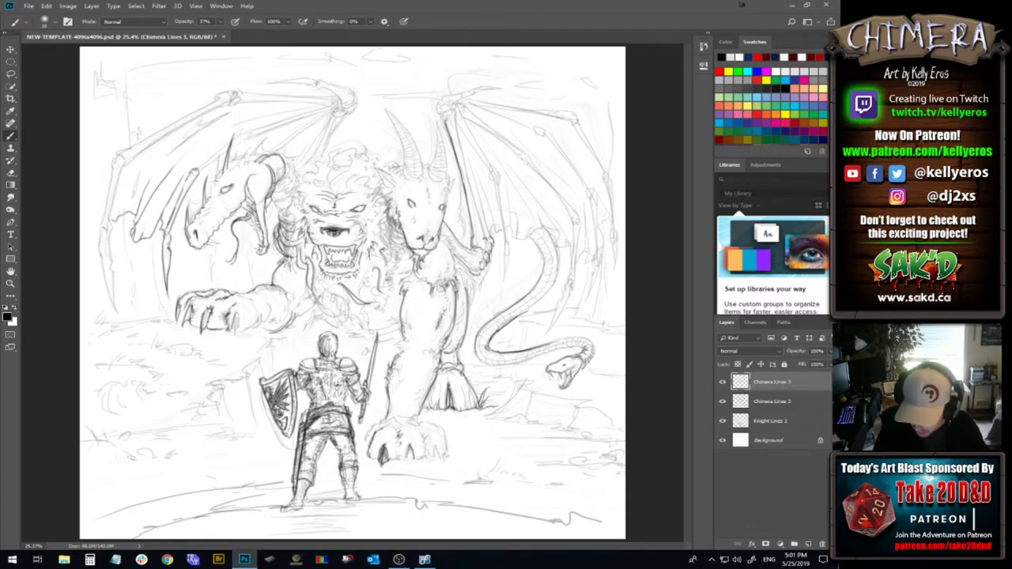
pyautogui.moveTo(556, 279); pyautogui.dragTo(511, 321)
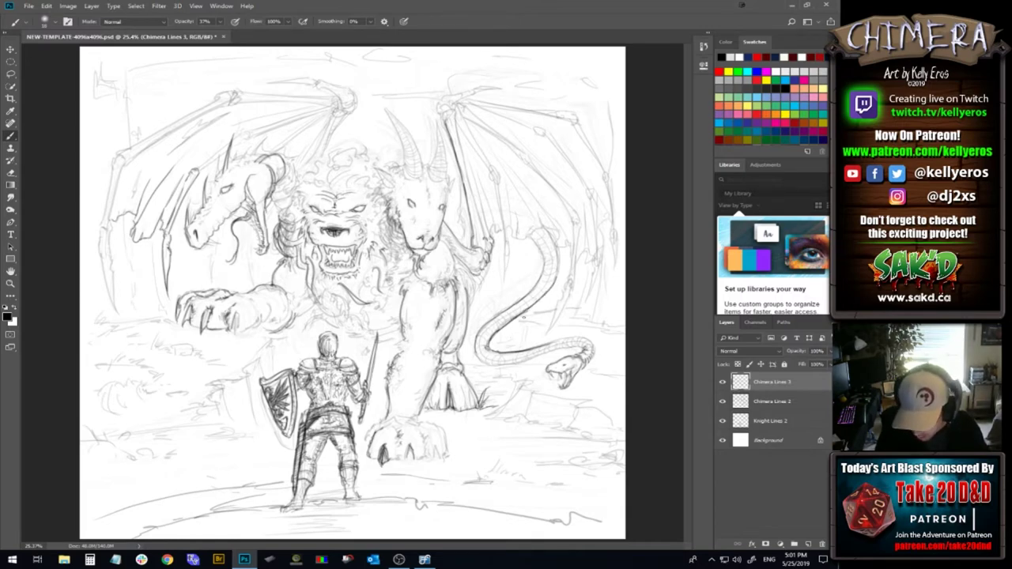
pyautogui.moveTo(526, 312); pyautogui.dragTo(498, 335)
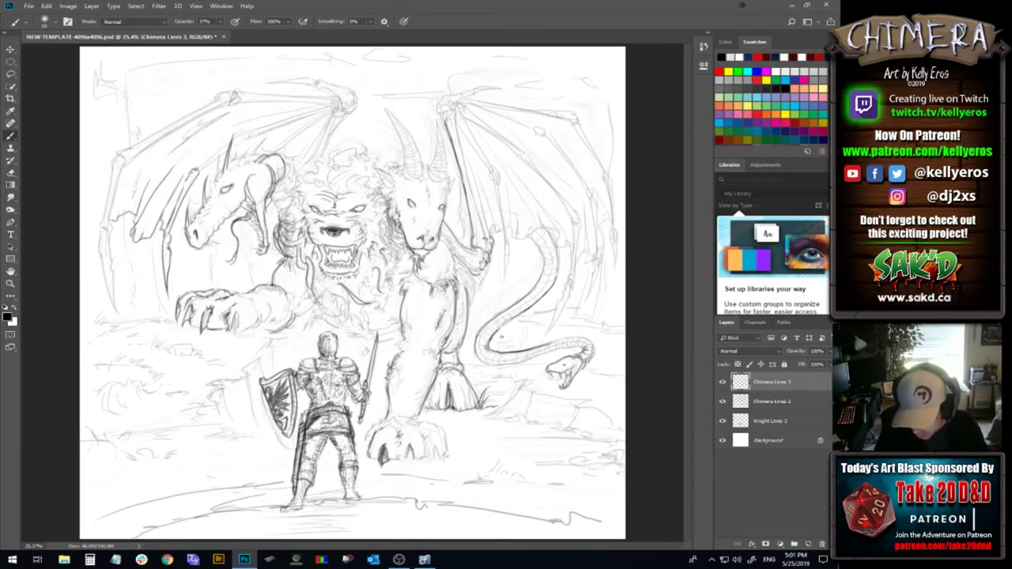
pyautogui.moveTo(511, 319)
pyautogui.mouseDown()
pyautogui.moveTo(498, 332)
pyautogui.moveTo(516, 318)
pyautogui.mouseUp()
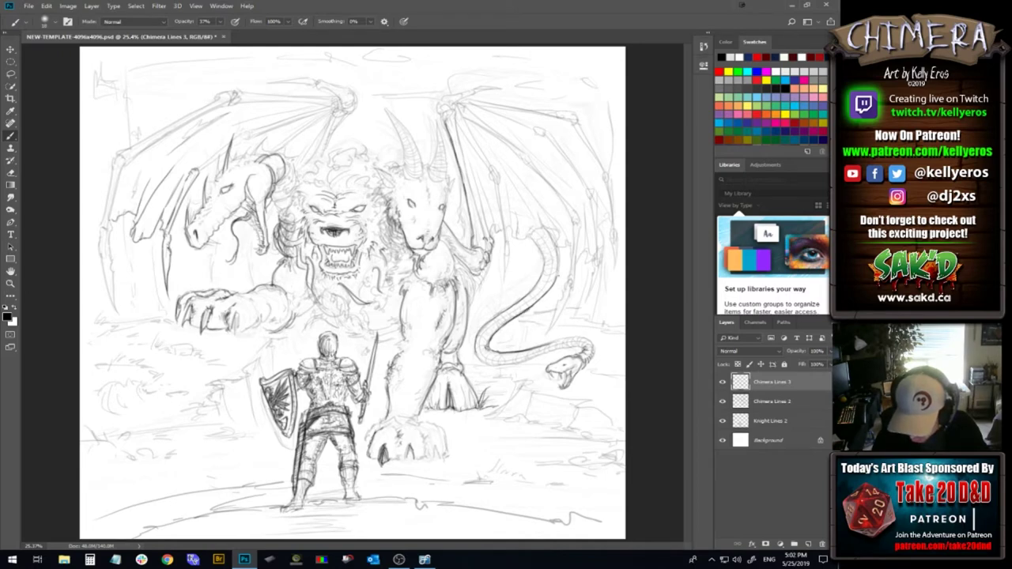
pyautogui.moveTo(552, 290); pyautogui.dragTo(536, 303)
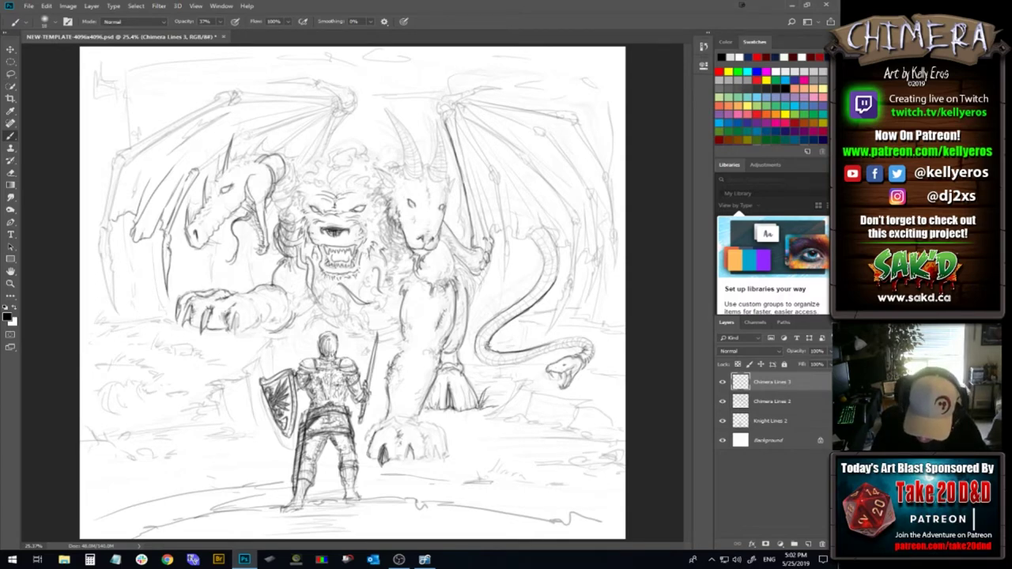
pyautogui.moveTo(482, 342)
pyautogui.mouseDown()
pyautogui.moveTo(476, 363)
pyautogui.moveTo(512, 363)
pyautogui.moveTo(504, 367)
pyautogui.moveTo(567, 341)
pyautogui.mouseUp()
pyautogui.hotkey('ctrl', 'z')
pyautogui.hotkey('ctrl', 'z')
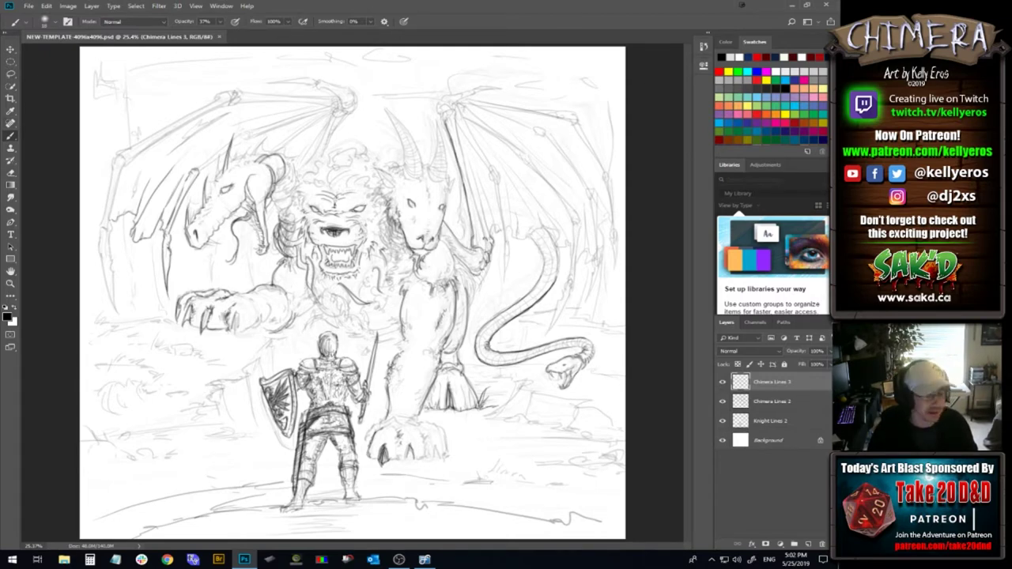
pyautogui.hotkey('alt', 'Tab')
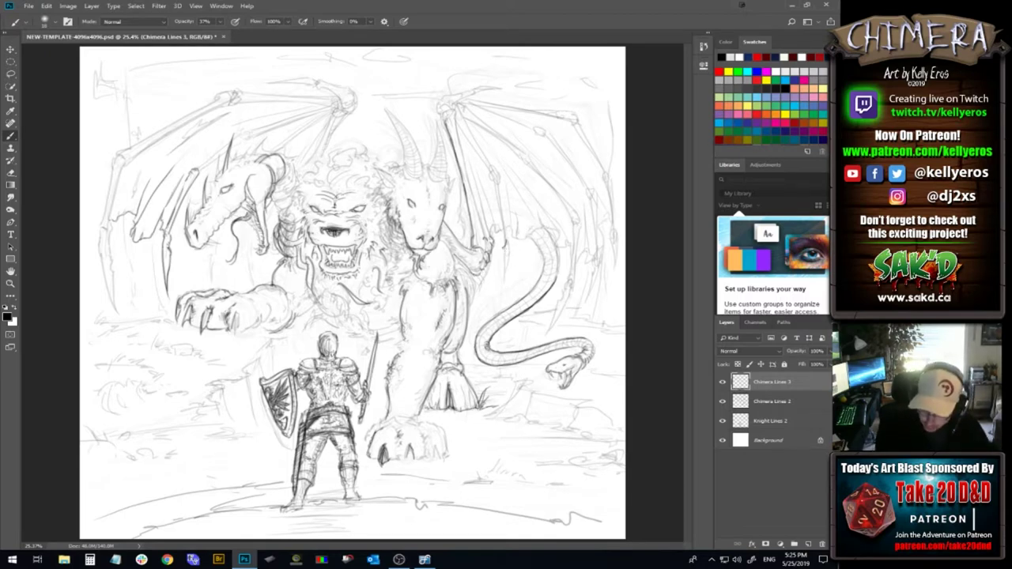
# Darken the pointed tips of the inner finger bones on the wing behind the goat head, around the snake tail
pyautogui.moveTo(506, 240)
pyautogui.mouseDown()
pyautogui.moveTo(508, 280)
pyautogui.moveTo(557, 301)
pyautogui.moveTo(562, 290)
pyautogui.mouseUp()
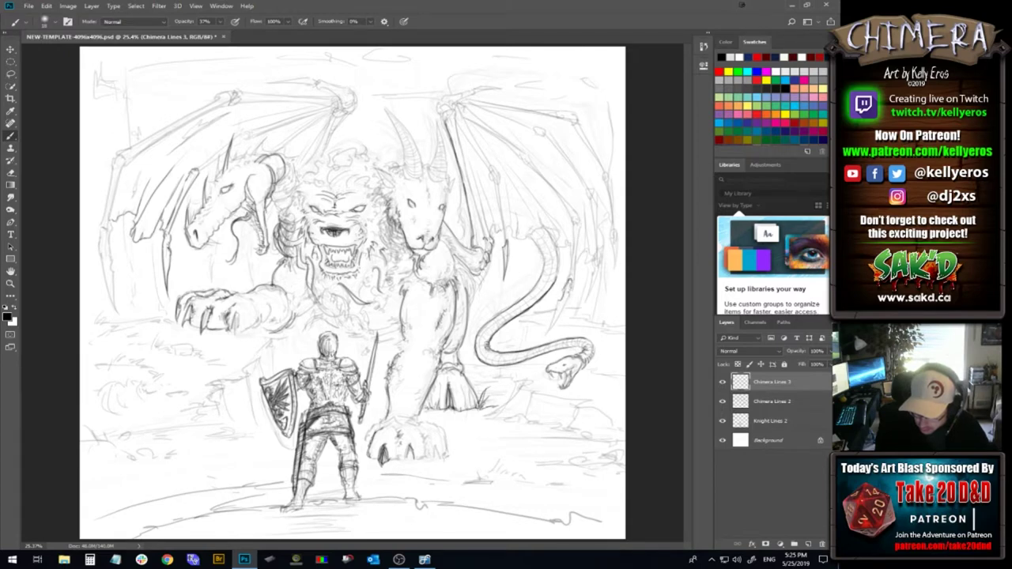
pyautogui.moveTo(559, 301); pyautogui.dragTo(545, 337)
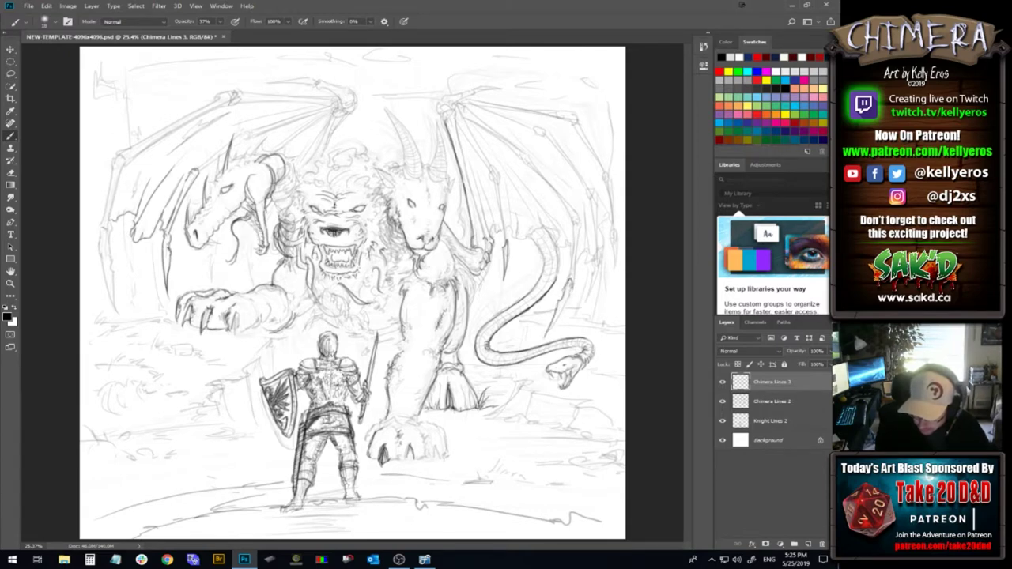
pyautogui.moveTo(569, 297); pyautogui.dragTo(547, 335)
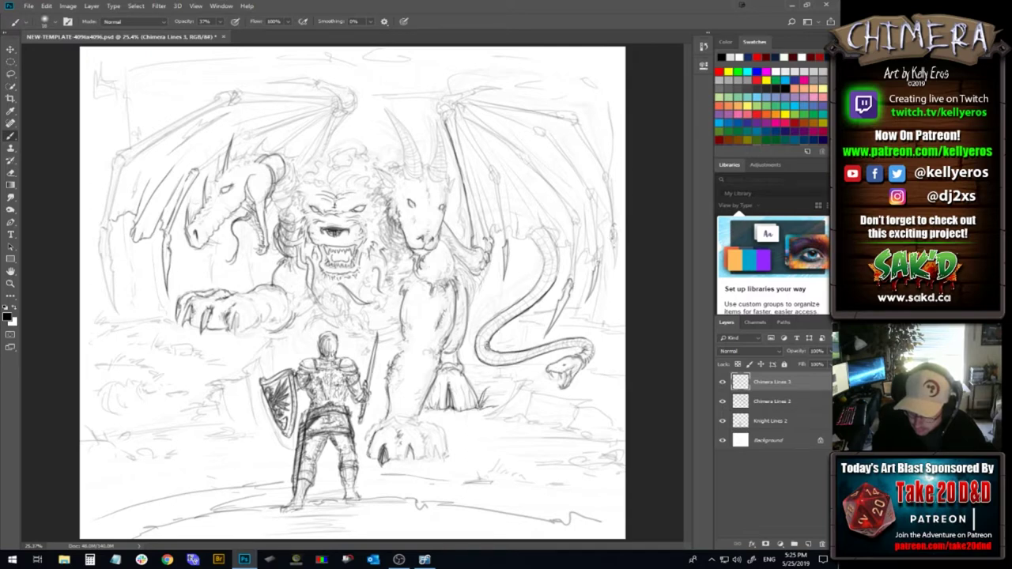
# Darken the outermost wing finger beyond the snake tail, redrawing its upper bone and detailing its joint and pointed tip
pyautogui.moveTo(616, 233); pyautogui.dragTo(614, 264)
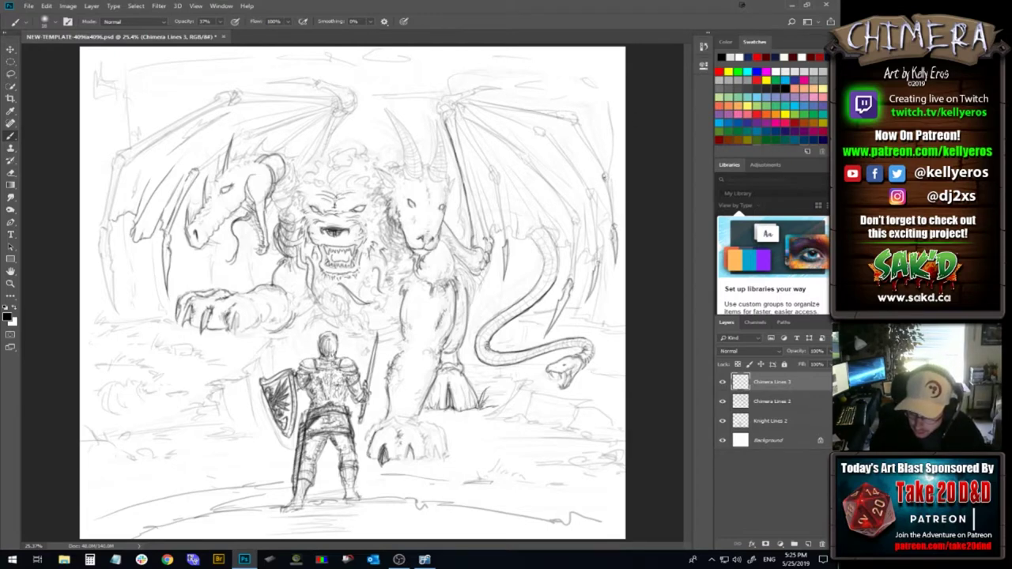
pyautogui.moveTo(608, 183); pyautogui.dragTo(607, 229)
pyautogui.hotkey('ctrl', 'z')
pyautogui.moveTo(608, 180); pyautogui.dragTo(613, 224)
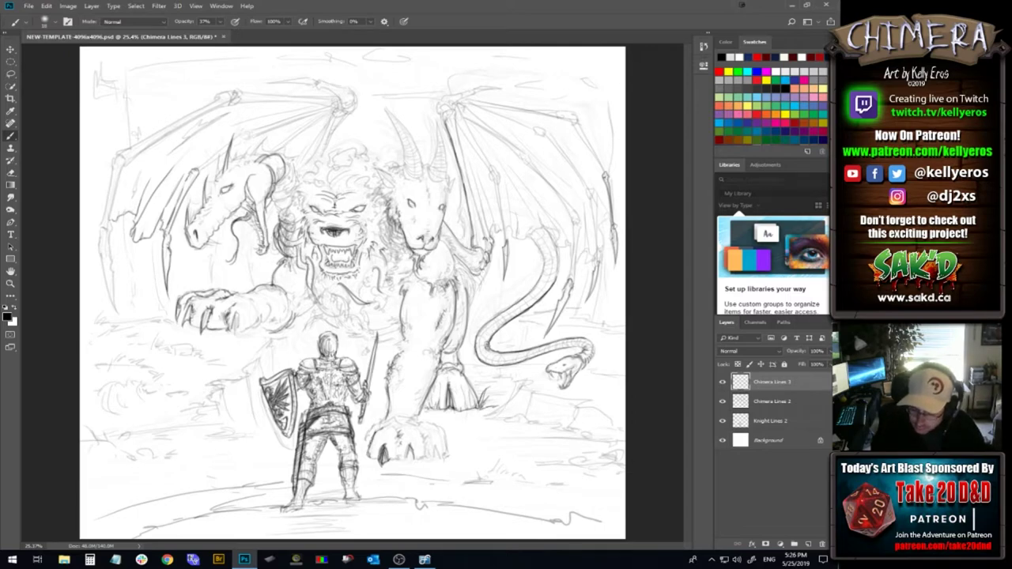
pyautogui.moveTo(604, 249); pyautogui.dragTo(601, 221)
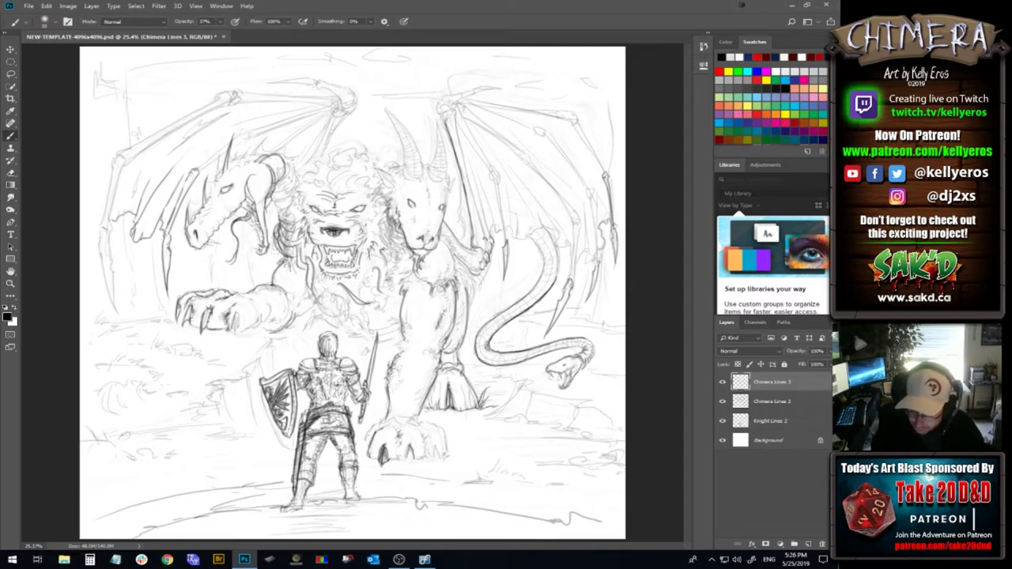
pyautogui.moveTo(609, 226); pyautogui.dragTo(605, 237)
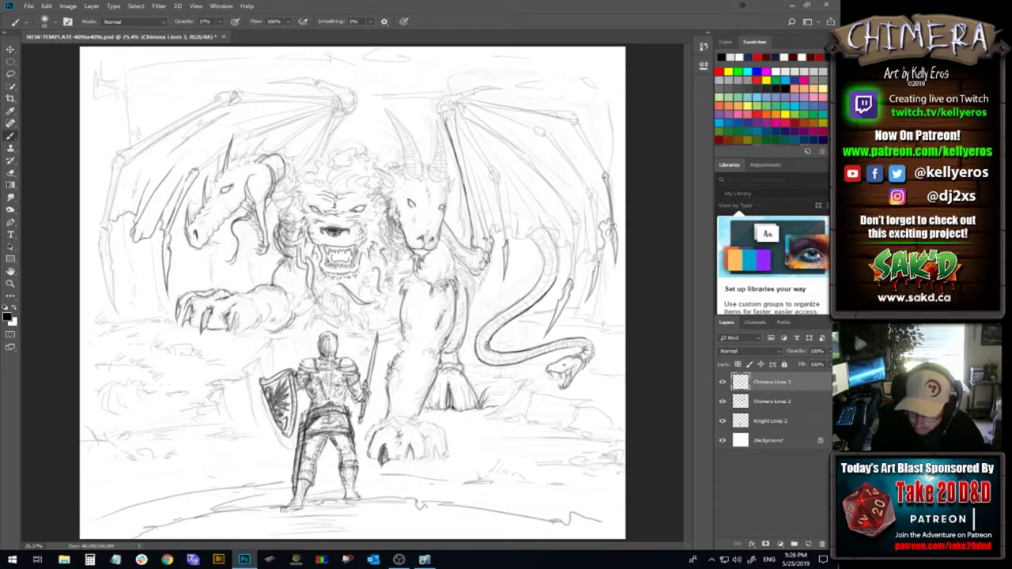
pyautogui.moveTo(606, 225); pyautogui.dragTo(604, 235)
pyautogui.moveTo(610, 221); pyautogui.dragTo(606, 230)
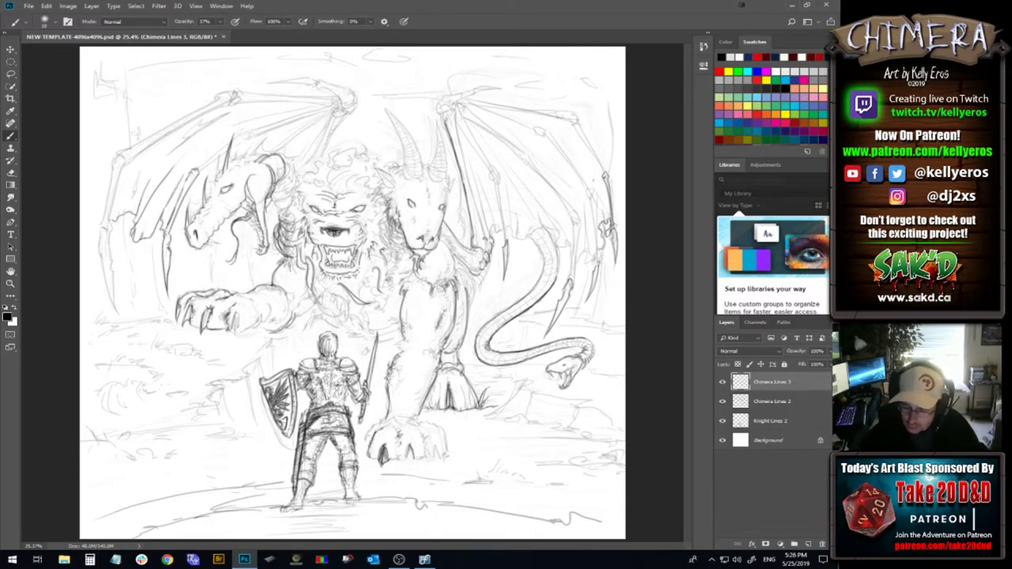
# Refine the bone edges of the outermost wing finger around its joint beyond the snake tail, undoing the stray strokes
pyautogui.moveTo(590, 189)
pyautogui.mouseDown()
pyautogui.moveTo(597, 265)
pyautogui.moveTo(592, 196)
pyautogui.moveTo(599, 248)
pyautogui.mouseUp()
pyautogui.hotkey('ctrl', 'z')
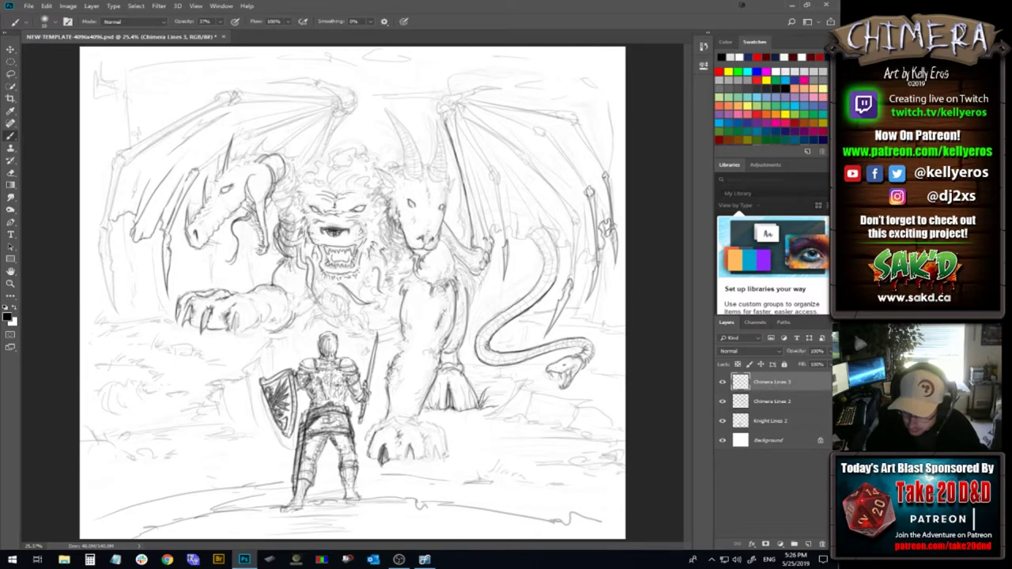
pyautogui.hotkey('ctrl', 'z')
pyautogui.moveTo(592, 195)
pyautogui.mouseDown()
pyautogui.moveTo(597, 238)
pyautogui.moveTo(593, 194)
pyautogui.mouseUp()
pyautogui.hotkey('ctrl', 'z')
pyautogui.moveTo(597, 262); pyautogui.dragTo(599, 240)
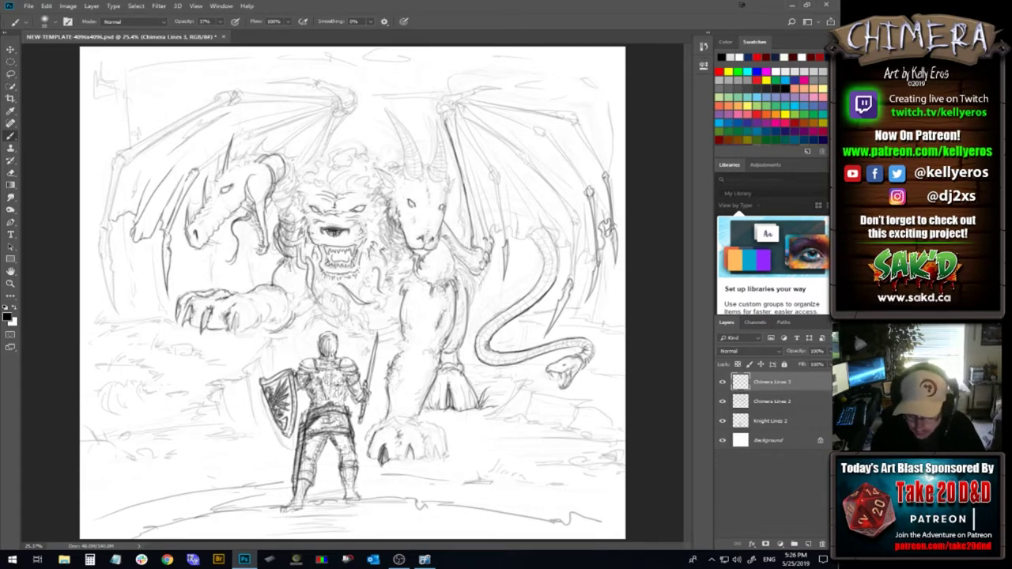
# Darken the goat's horn nearest the lion head, outlining its curved shape and ridge rings up to the tip
pyautogui.moveTo(403, 167)
pyautogui.mouseDown()
pyautogui.moveTo(411, 181)
pyautogui.moveTo(422, 165)
pyautogui.mouseUp()
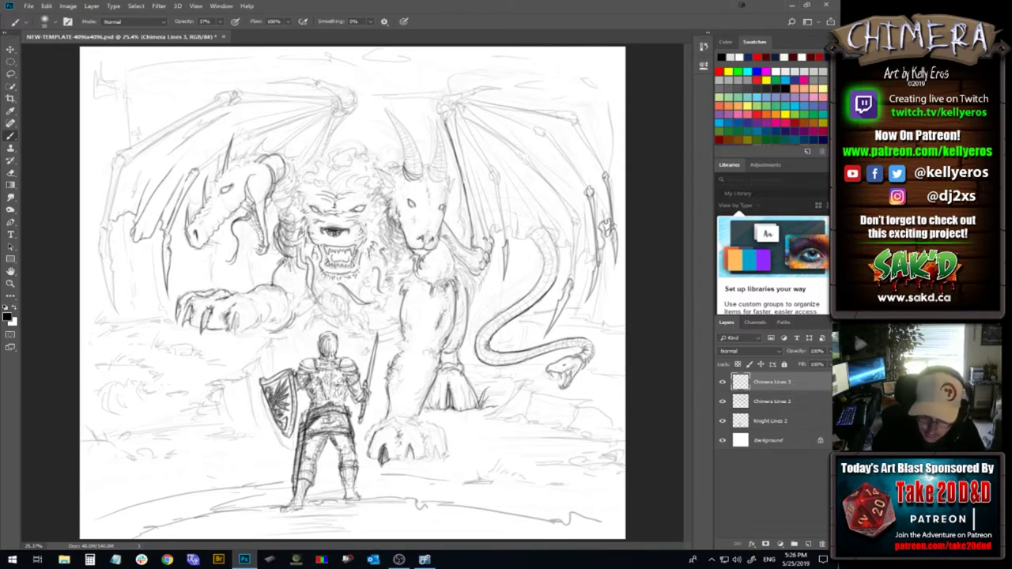
pyautogui.moveTo(407, 163); pyautogui.dragTo(403, 149)
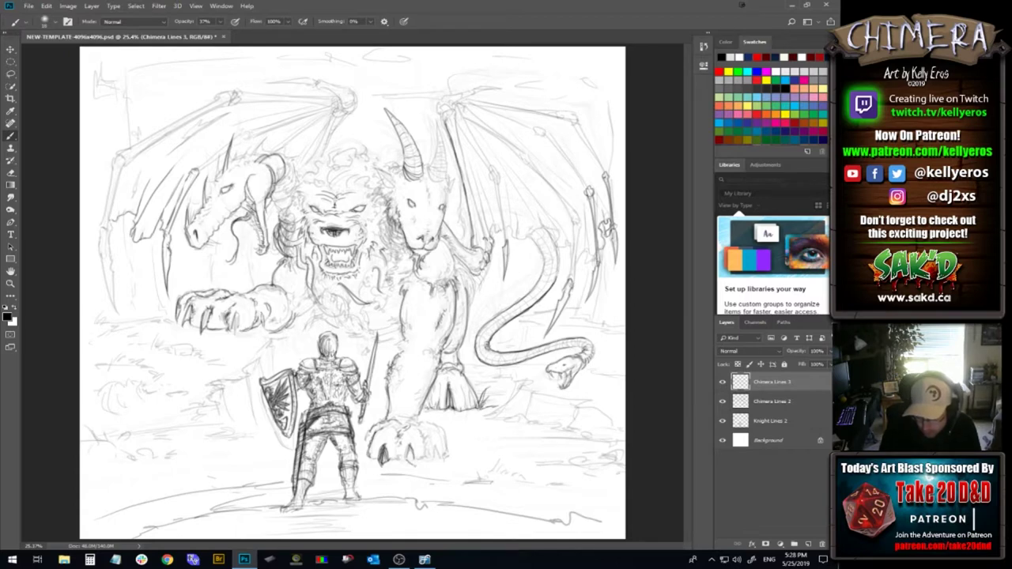
# Darken the claws and toe outlines of the front paw below the goat head, and add a strand to the lion's beard
pyautogui.moveTo(412, 450); pyautogui.dragTo(415, 464)
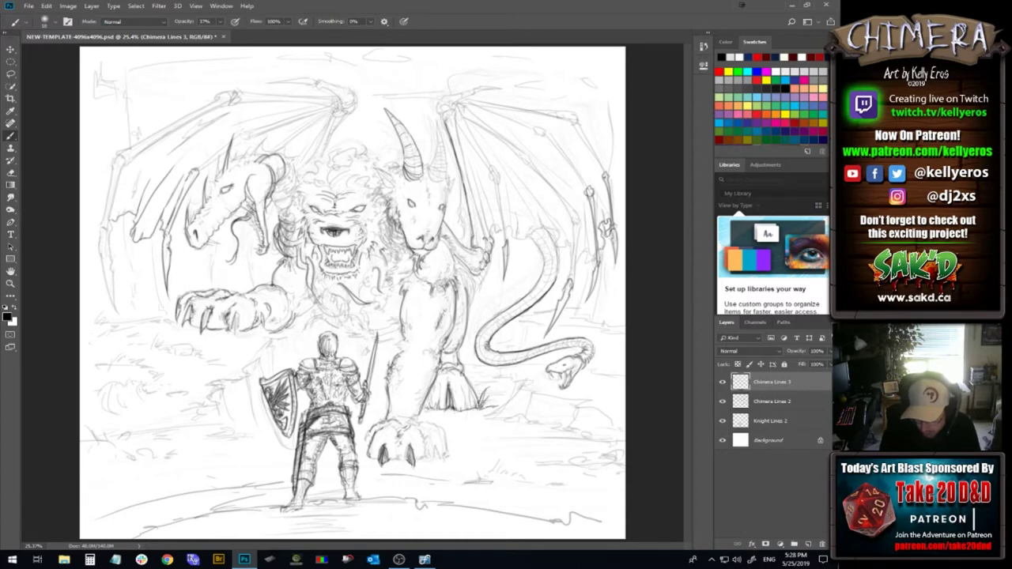
pyautogui.moveTo(409, 445); pyautogui.dragTo(412, 457)
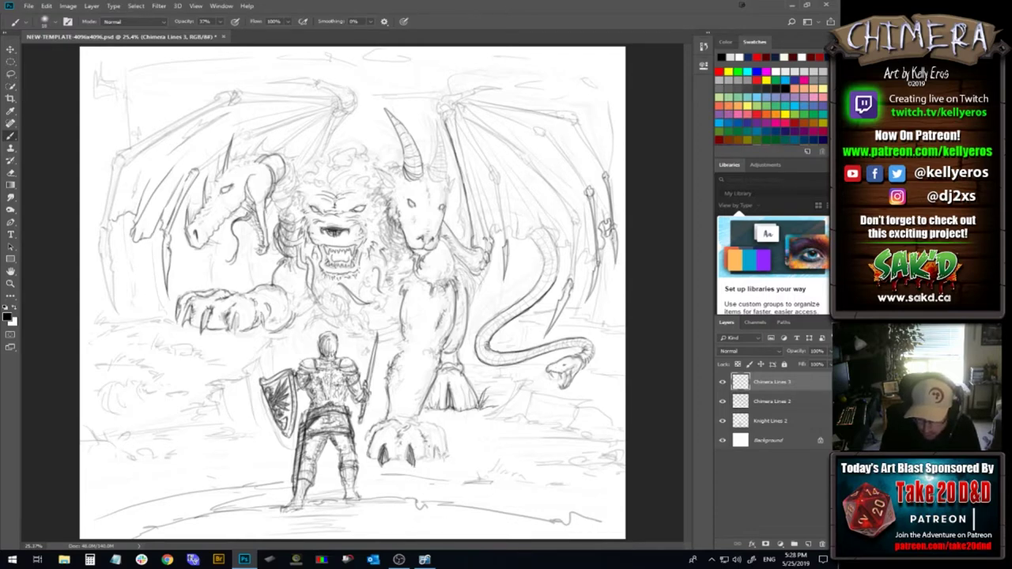
pyautogui.moveTo(419, 457); pyautogui.dragTo(433, 457)
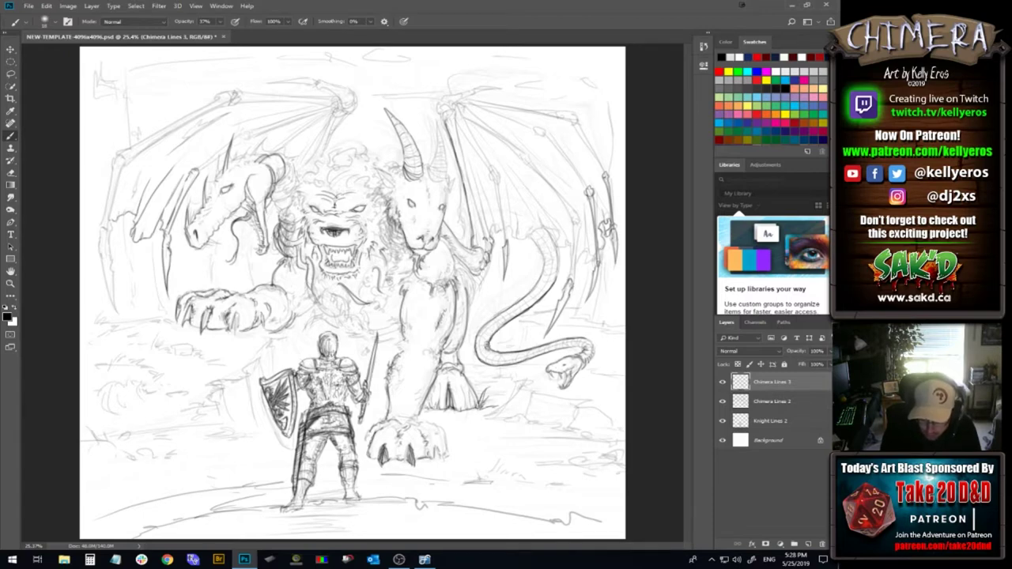
pyautogui.moveTo(418, 426)
pyautogui.mouseDown()
pyautogui.moveTo(439, 428)
pyautogui.moveTo(443, 453)
pyautogui.mouseUp()
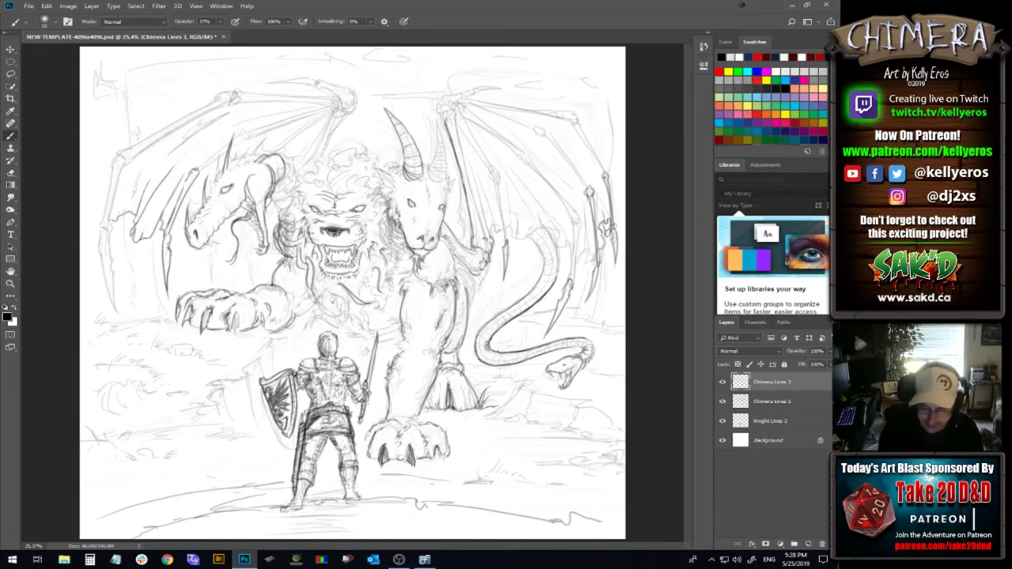
pyautogui.moveTo(324, 291); pyautogui.dragTo(343, 315)
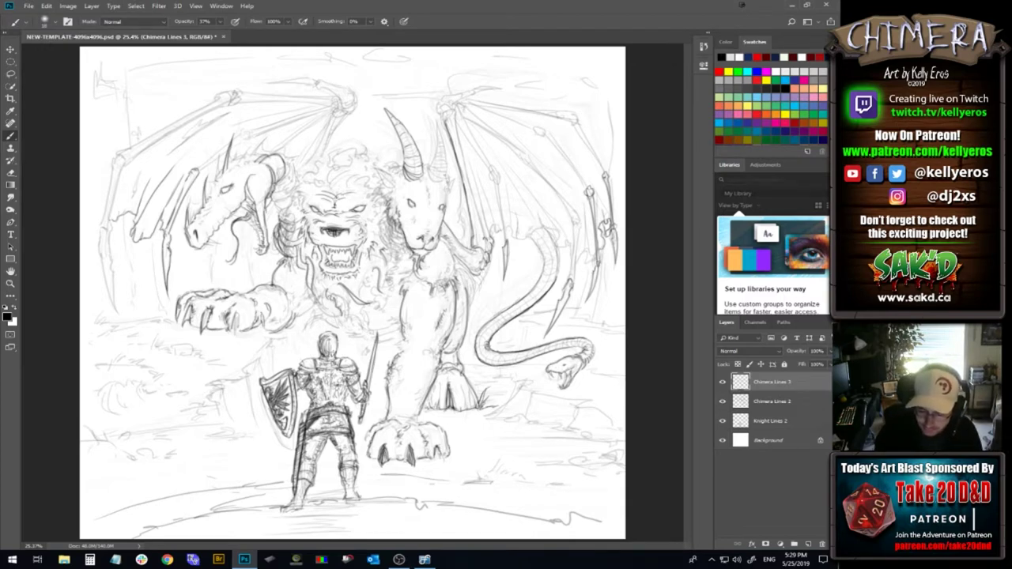
# Darken the goat's horn nearest the wing with its outline and ridge rings, redrawing the undone edge, and detail the forehead fur
pyautogui.moveTo(430, 176)
pyautogui.mouseDown()
pyautogui.moveTo(446, 175)
pyautogui.moveTo(437, 127)
pyautogui.moveTo(446, 174)
pyautogui.mouseUp()
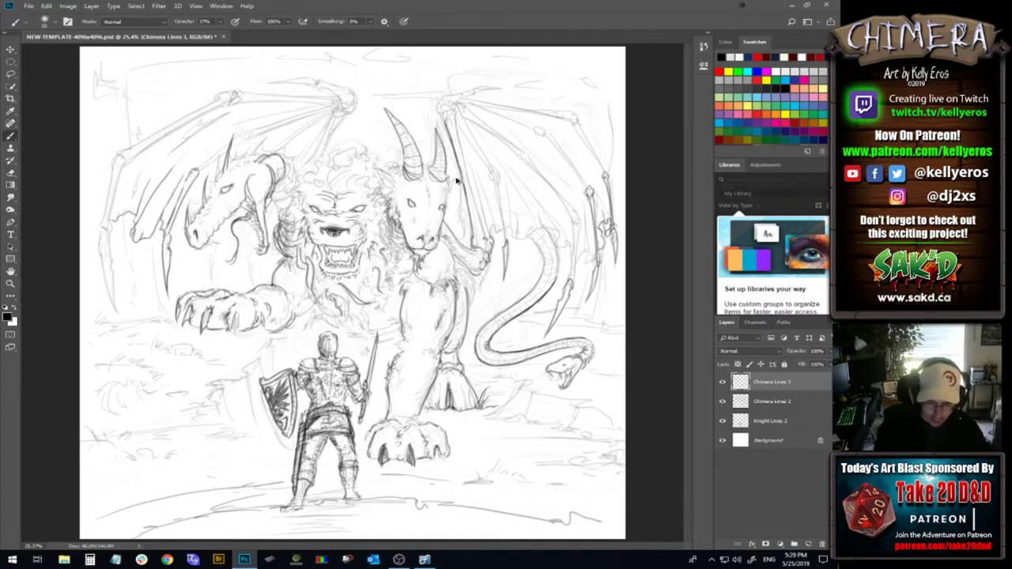
pyautogui.moveTo(432, 166); pyautogui.dragTo(440, 121)
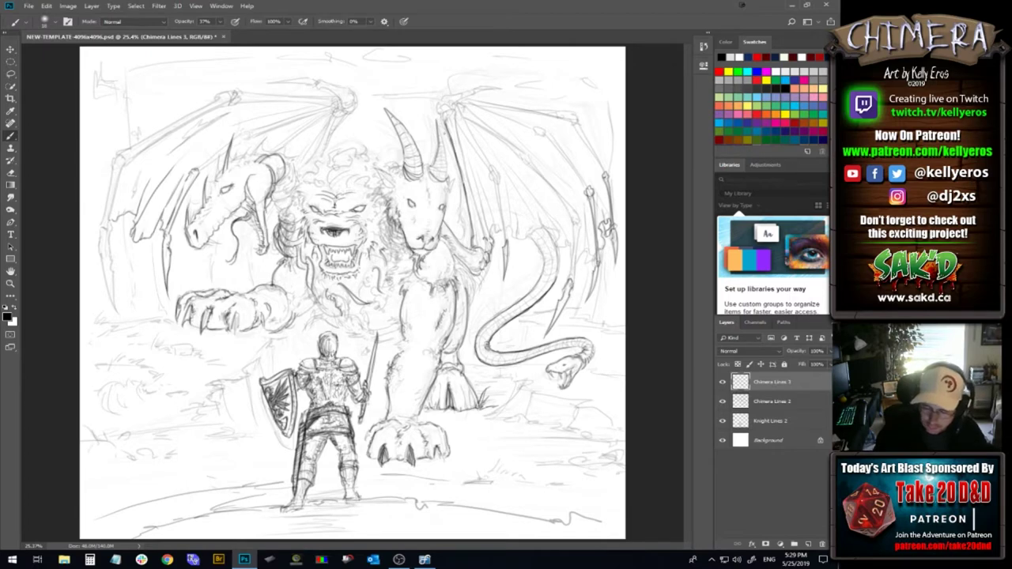
pyautogui.hotkey('ctrl', 'z')
pyautogui.moveTo(431, 166)
pyautogui.mouseDown()
pyautogui.moveTo(439, 132)
pyautogui.moveTo(449, 182)
pyautogui.mouseUp()
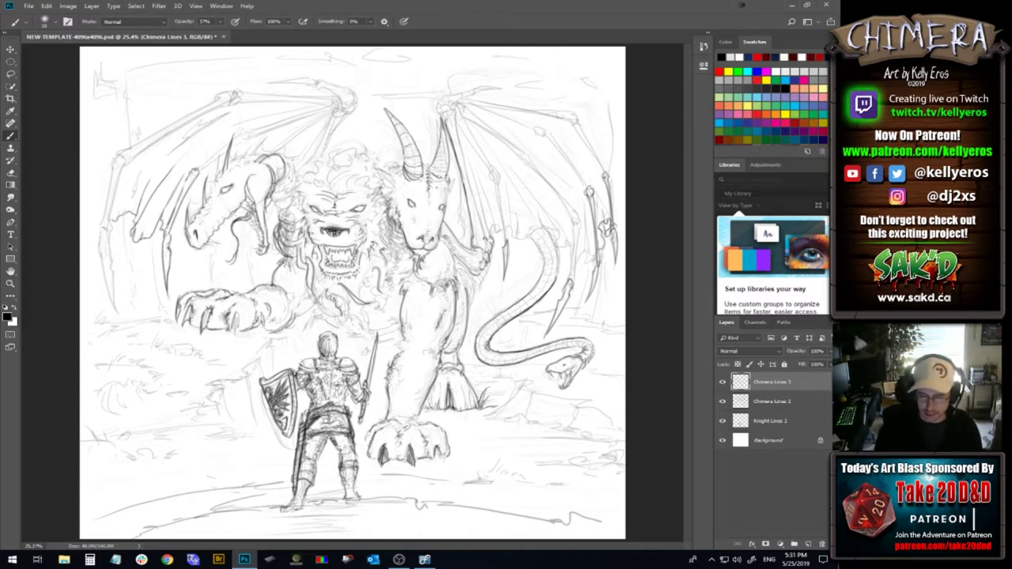
pyautogui.moveTo(440, 113); pyautogui.dragTo(439, 129)
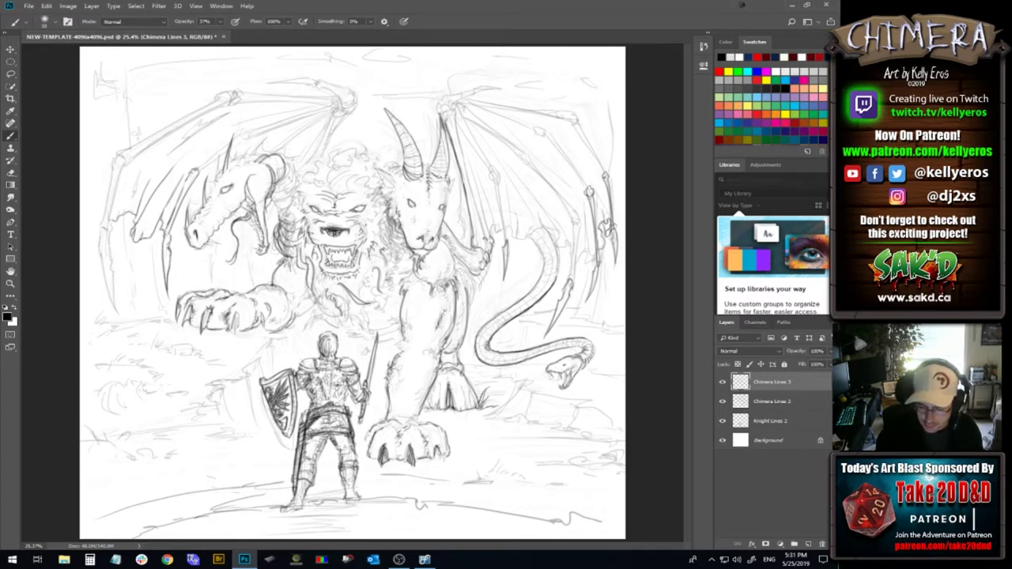
pyautogui.moveTo(445, 133); pyautogui.dragTo(449, 155)
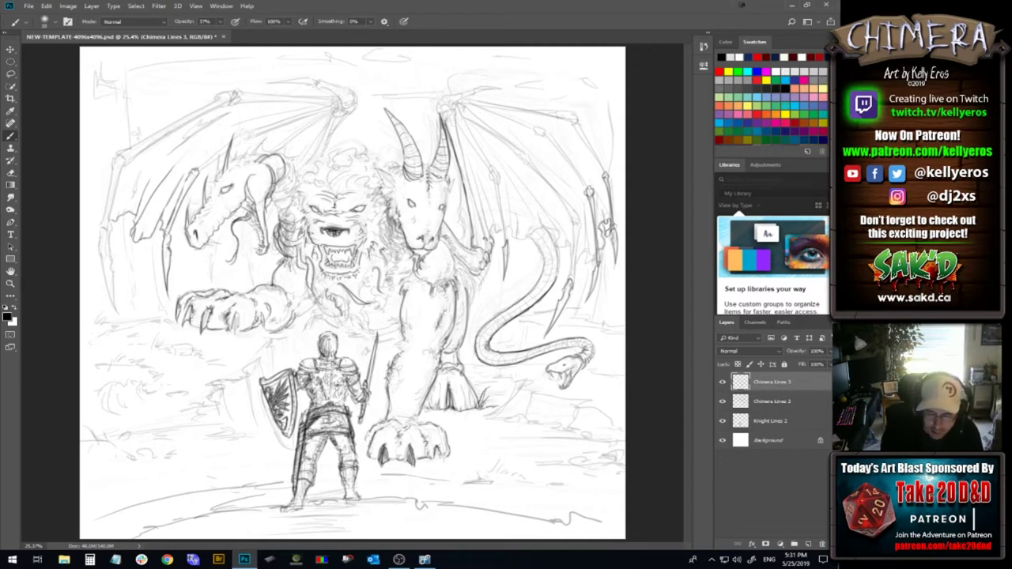
# Darken the long beard strands beneath the lion's jaw and the mane fur beside its face
pyautogui.moveTo(297, 307); pyautogui.dragTo(314, 321)
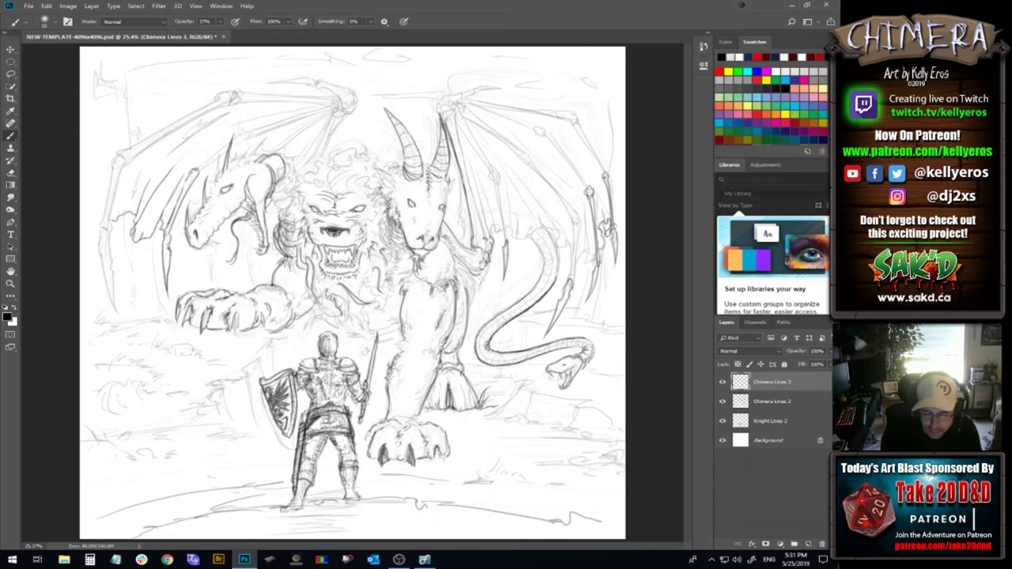
pyautogui.moveTo(308, 287)
pyautogui.mouseDown()
pyautogui.moveTo(305, 299)
pyautogui.moveTo(326, 305)
pyautogui.mouseUp()
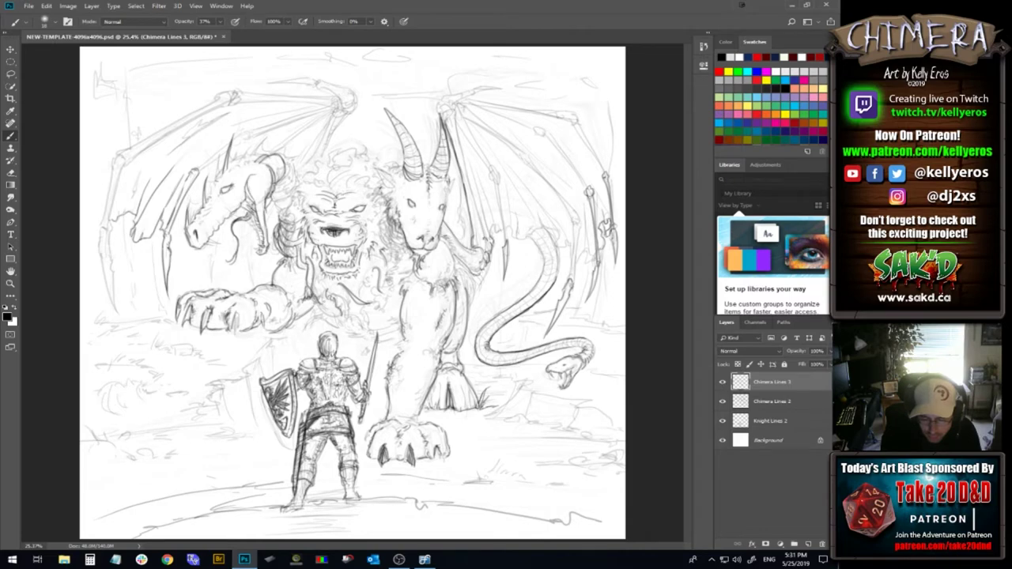
pyautogui.moveTo(309, 261); pyautogui.dragTo(311, 285)
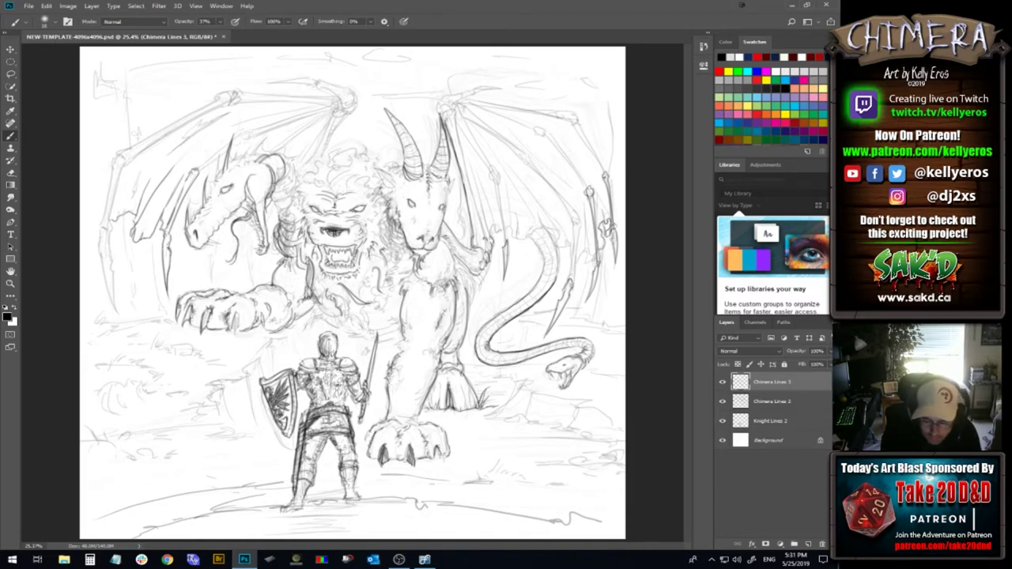
pyautogui.moveTo(350, 293); pyautogui.dragTo(366, 303)
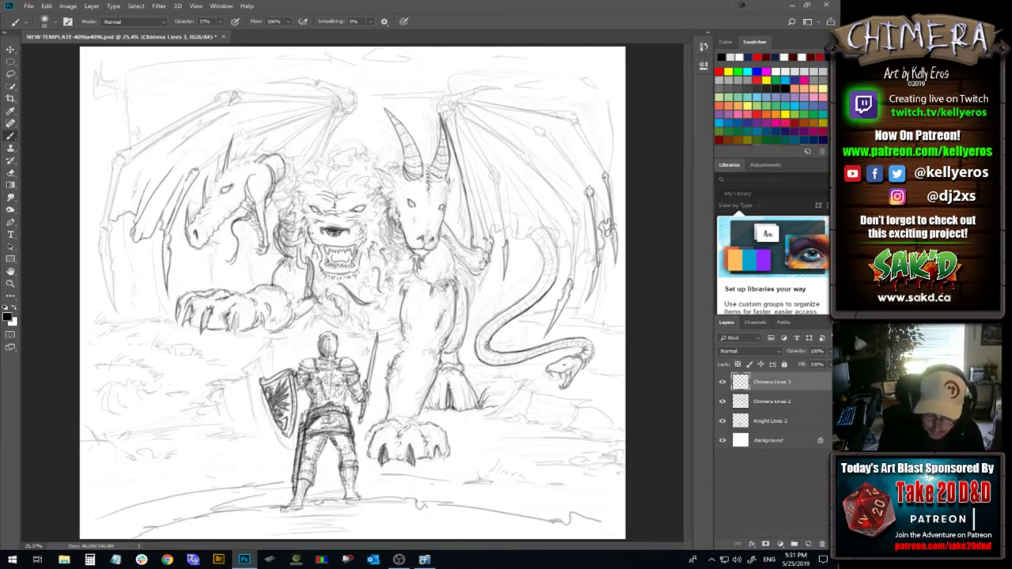
pyautogui.moveTo(297, 222)
pyautogui.mouseDown()
pyautogui.moveTo(304, 231)
pyautogui.moveTo(304, 218)
pyautogui.mouseUp()
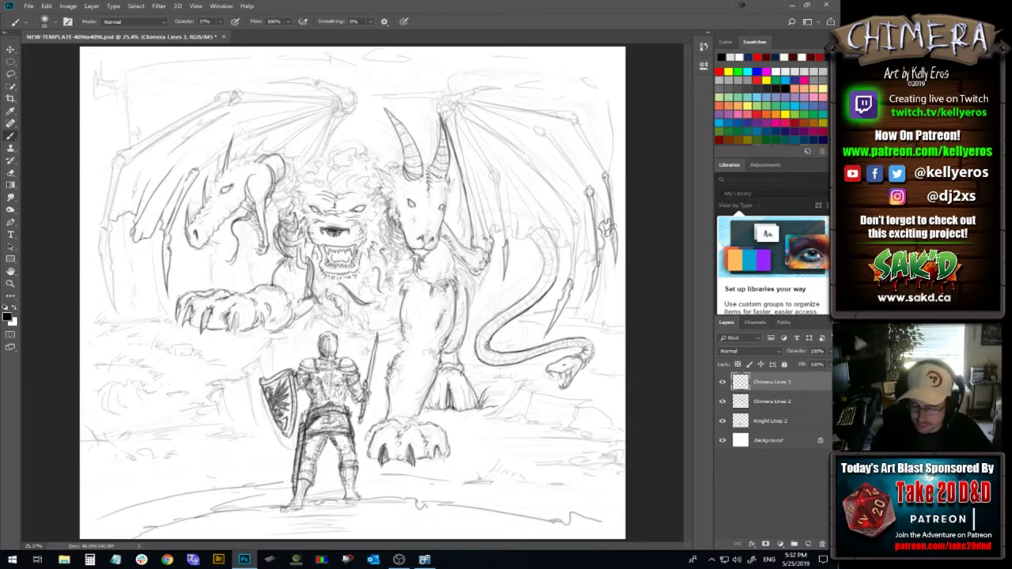
# Darken both edges of the wing's main arm bone behind the goat head, from its elbow up to the wrist joint
pyautogui.moveTo(485, 223); pyautogui.dragTo(482, 237)
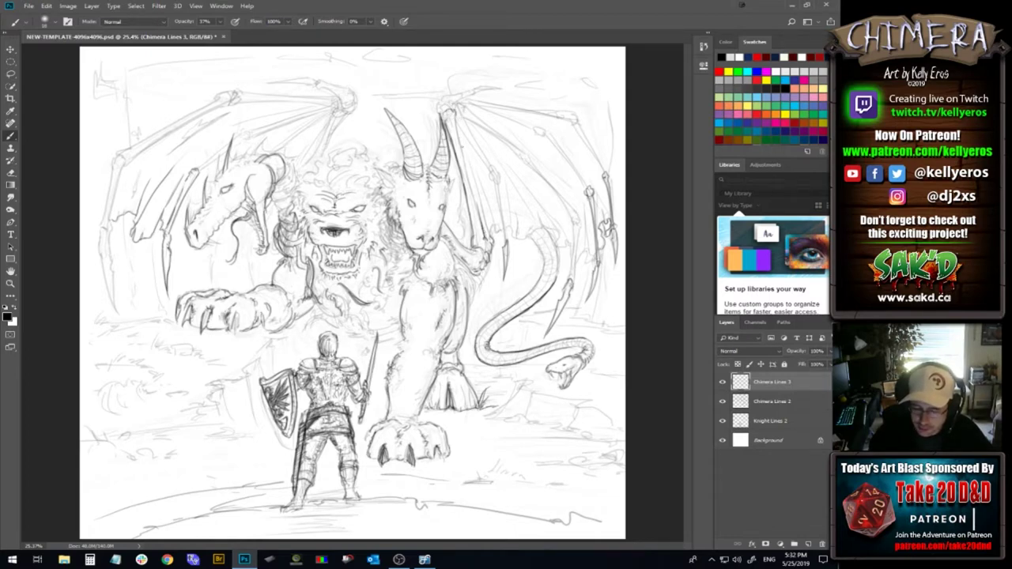
pyautogui.moveTo(454, 115); pyautogui.dragTo(462, 146)
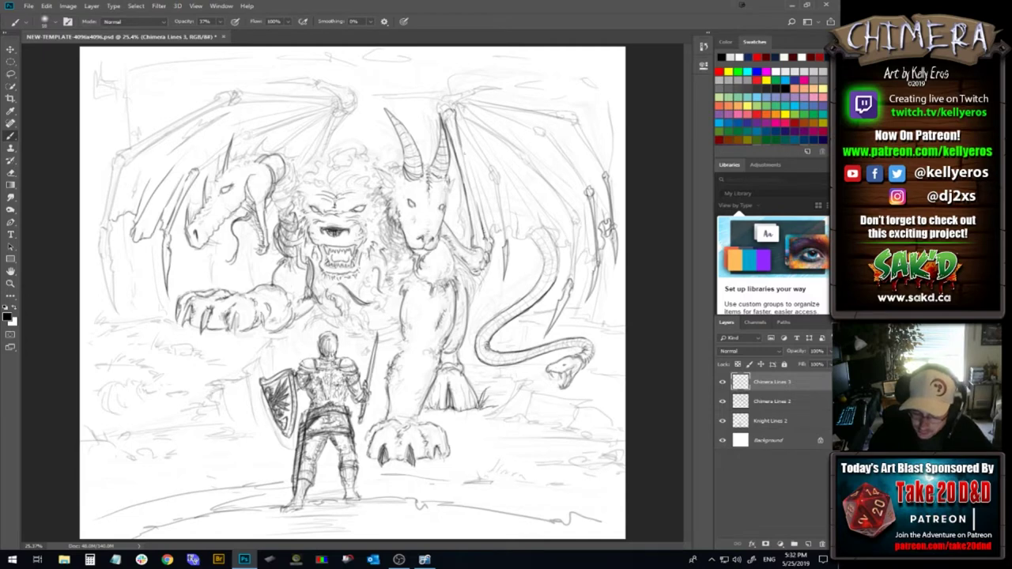
pyautogui.moveTo(461, 145); pyautogui.dragTo(479, 218)
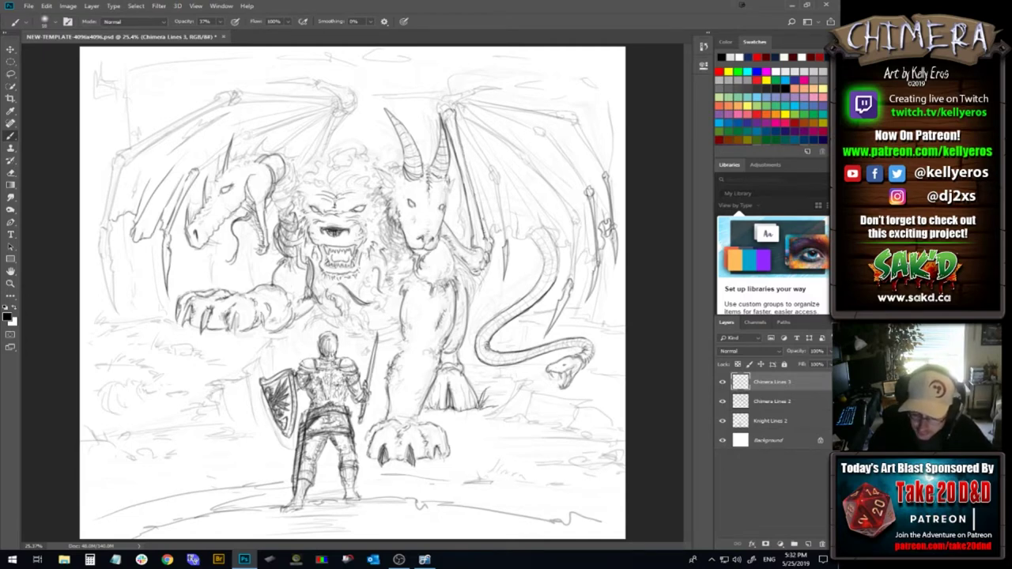
pyautogui.moveTo(464, 153); pyautogui.dragTo(485, 236)
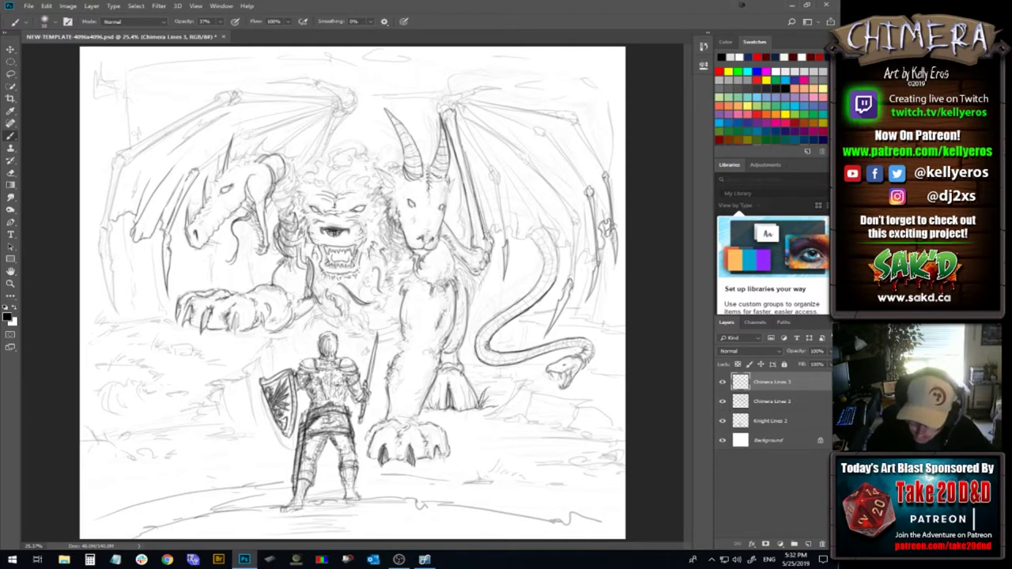
pyautogui.moveTo(476, 194); pyautogui.dragTo(487, 234)
pyautogui.moveTo(456, 120); pyautogui.dragTo(472, 175)
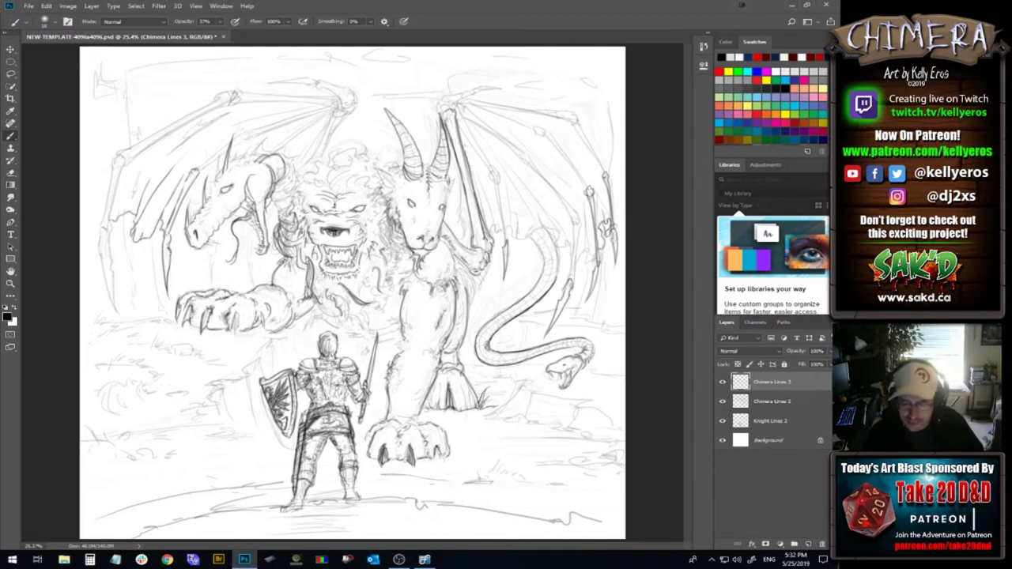
pyautogui.moveTo(461, 146); pyautogui.dragTo(468, 174)
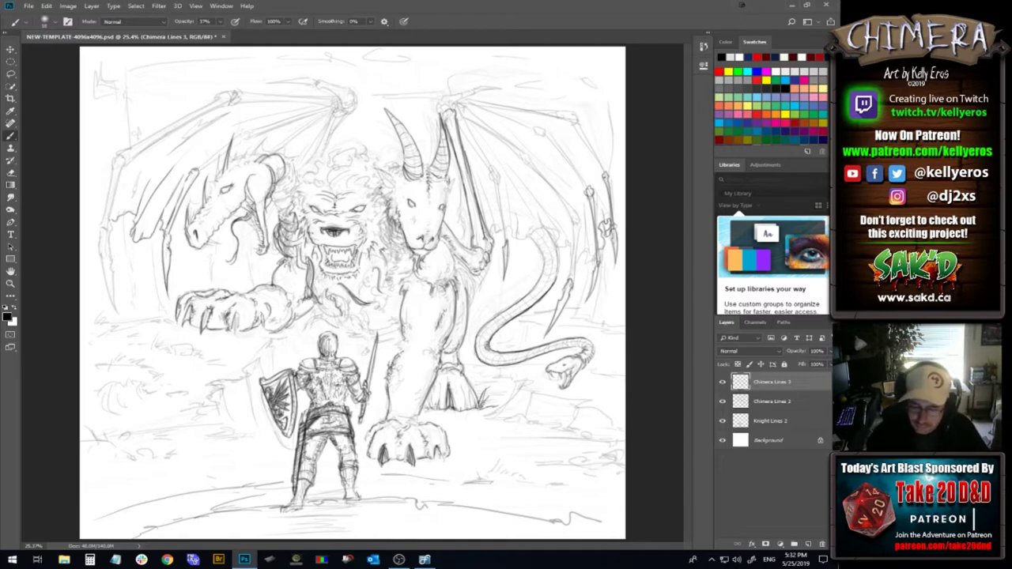
pyautogui.moveTo(438, 107); pyautogui.dragTo(454, 111)
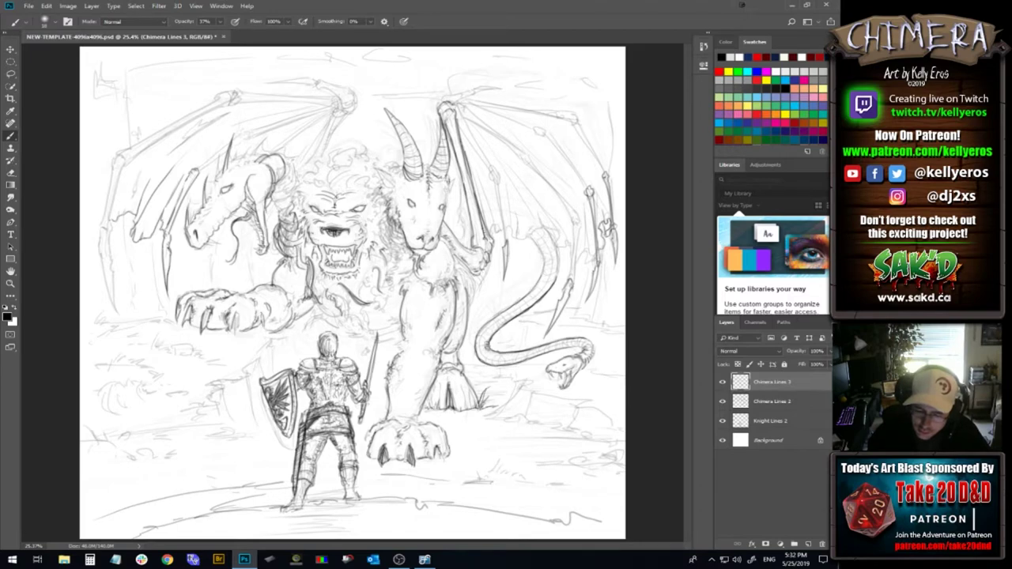
# Outline the wrist joint and the curved thumb claw atop the wing behind the goat head, redrawing the claw's pointed tip
pyautogui.moveTo(439, 103)
pyautogui.mouseDown()
pyautogui.moveTo(436, 111)
pyautogui.moveTo(454, 97)
pyautogui.mouseUp()
pyautogui.moveTo(452, 97); pyautogui.dragTo(475, 94)
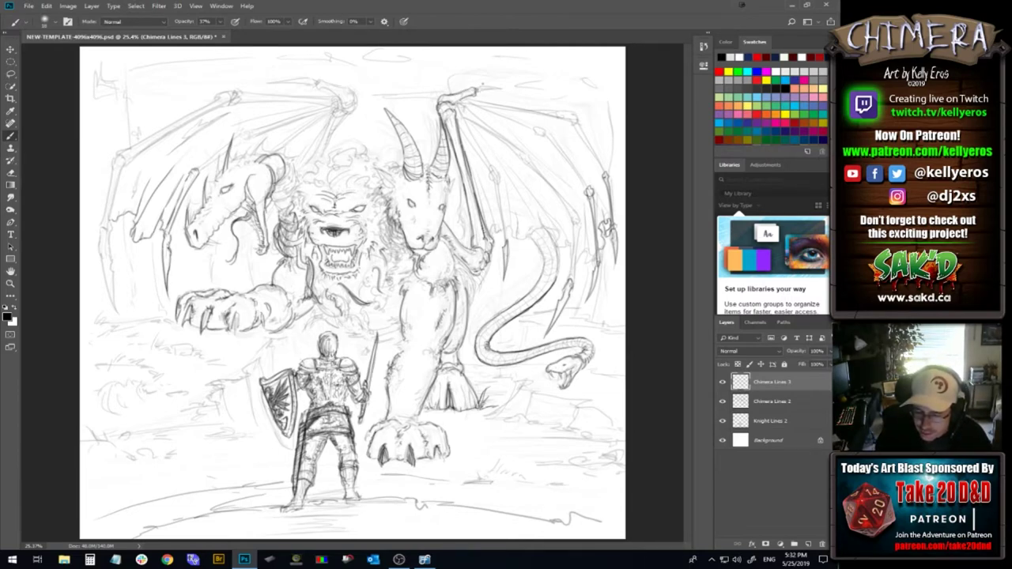
pyautogui.moveTo(479, 89); pyautogui.dragTo(499, 85)
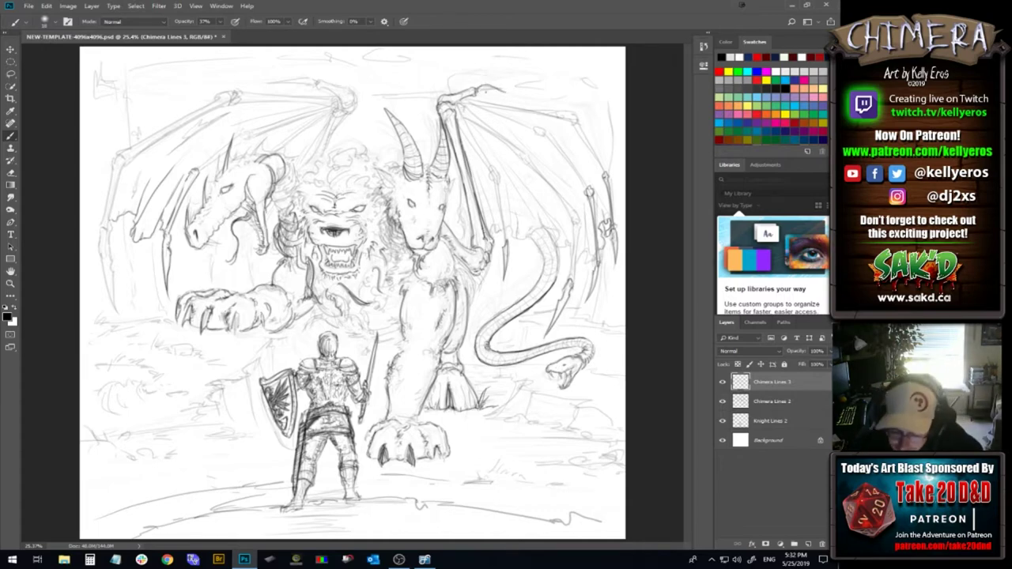
pyautogui.moveTo(477, 94)
pyautogui.mouseDown()
pyautogui.moveTo(486, 87)
pyautogui.moveTo(514, 99)
pyautogui.mouseUp()
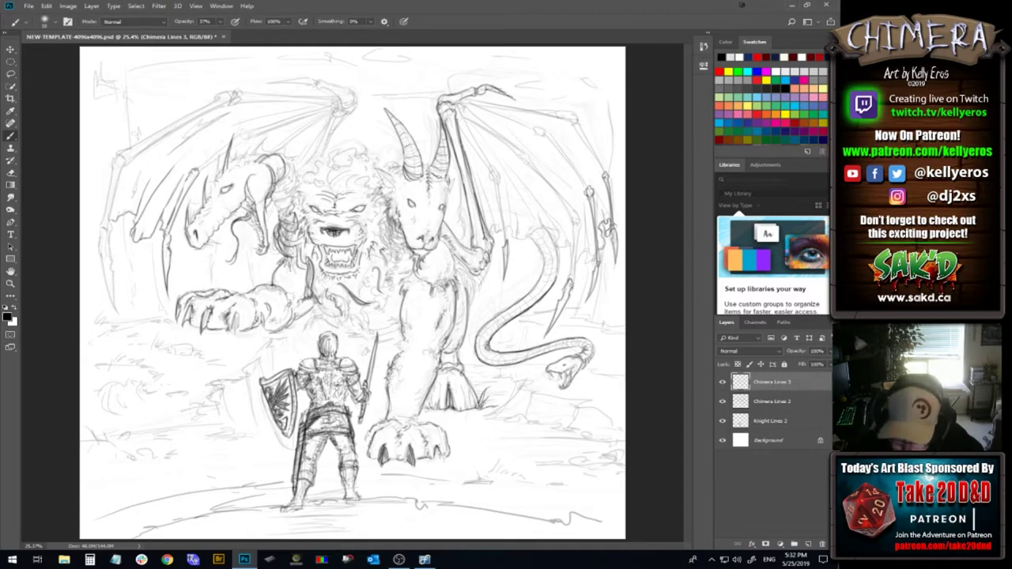
pyautogui.moveTo(478, 88); pyautogui.dragTo(487, 84)
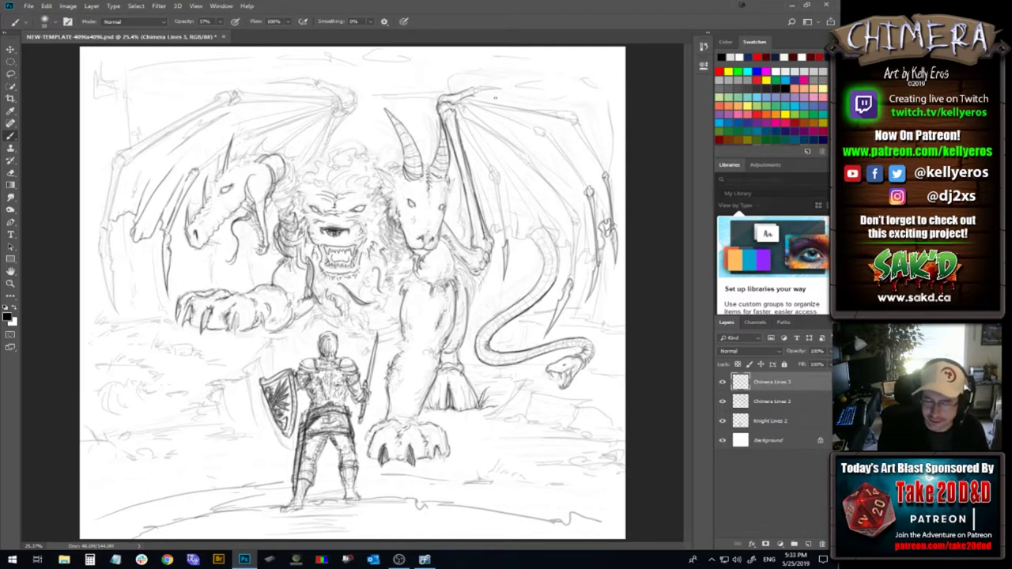
pyautogui.moveTo(477, 86); pyautogui.dragTo(520, 96)
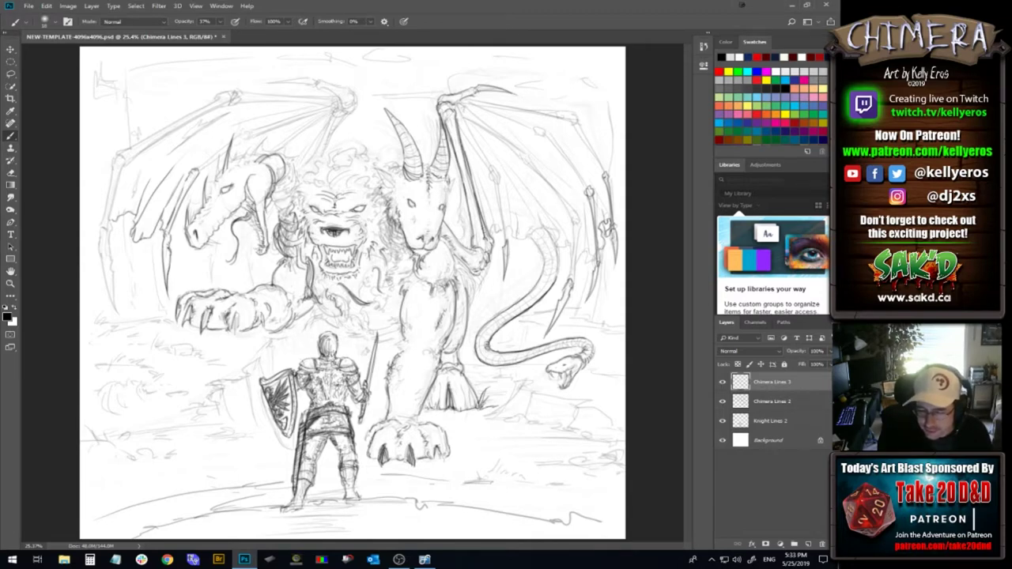
pyautogui.moveTo(479, 94); pyautogui.dragTo(499, 91)
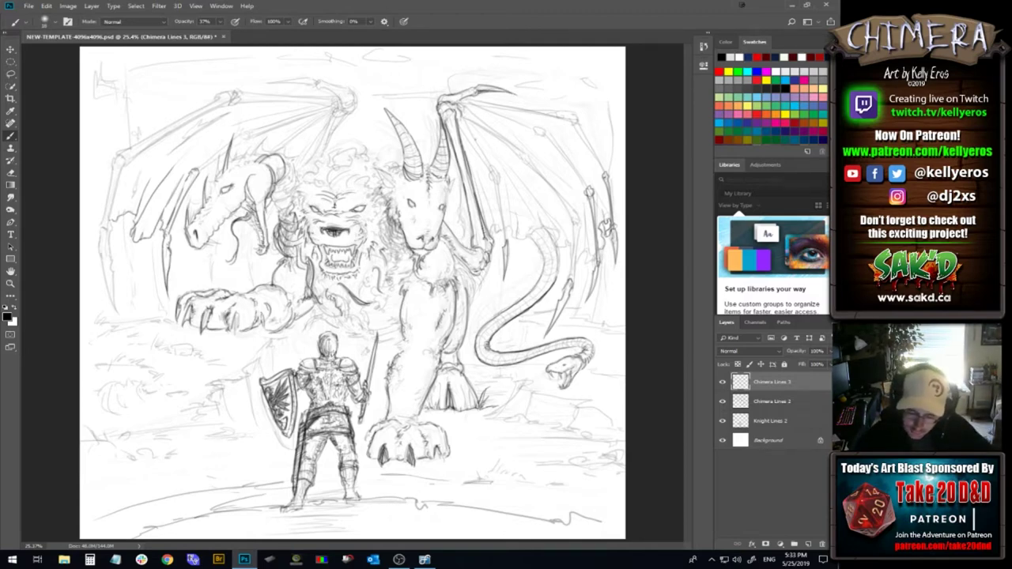
# Darken the innermost finger bone of the goat-side wing from the wrist to its joint, and its lower segment below
pyautogui.moveTo(463, 119); pyautogui.dragTo(501, 180)
pyautogui.moveTo(459, 122); pyautogui.dragTo(502, 185)
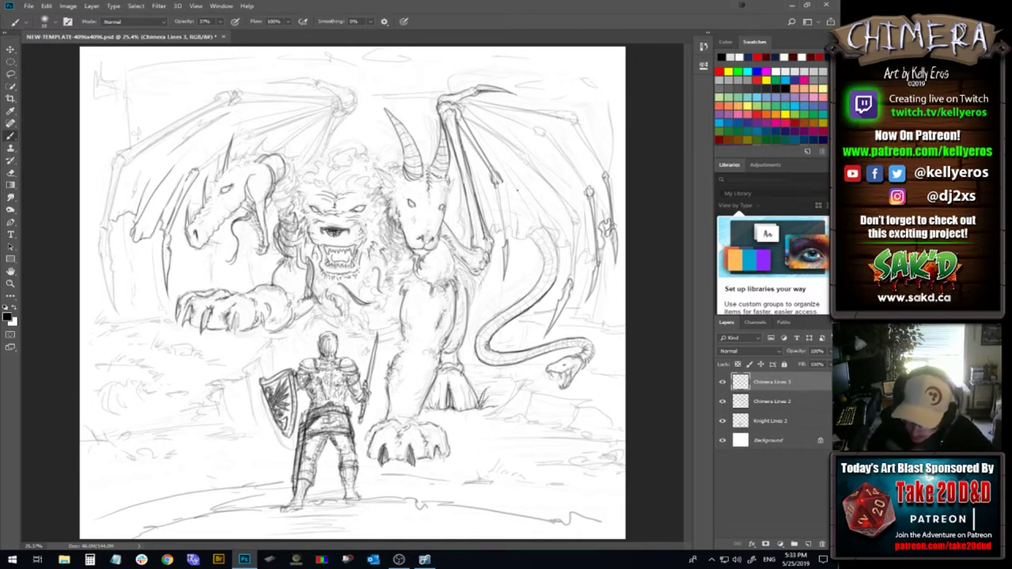
pyautogui.moveTo(497, 185); pyautogui.dragTo(503, 242)
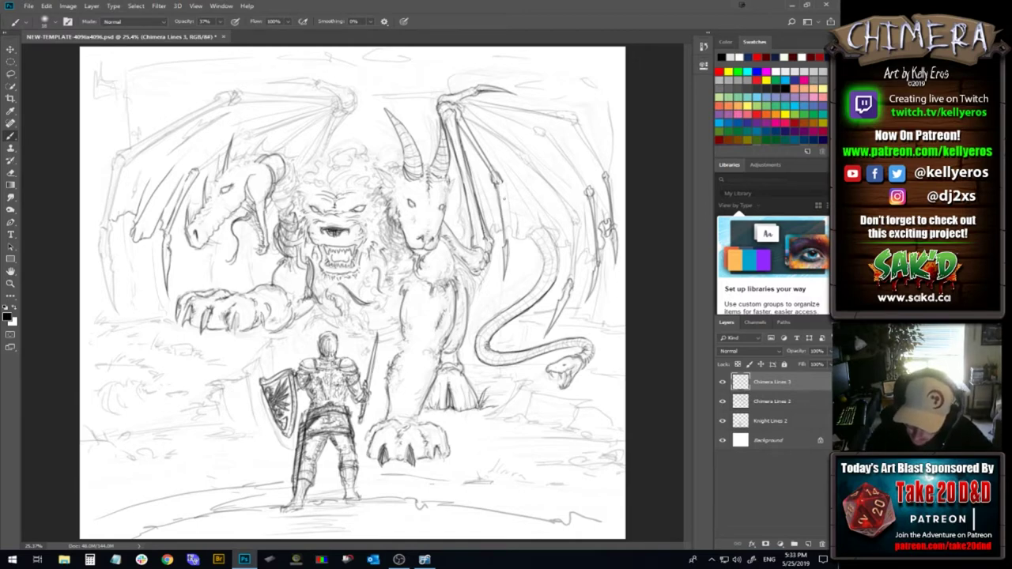
pyautogui.moveTo(500, 184); pyautogui.dragTo(505, 245)
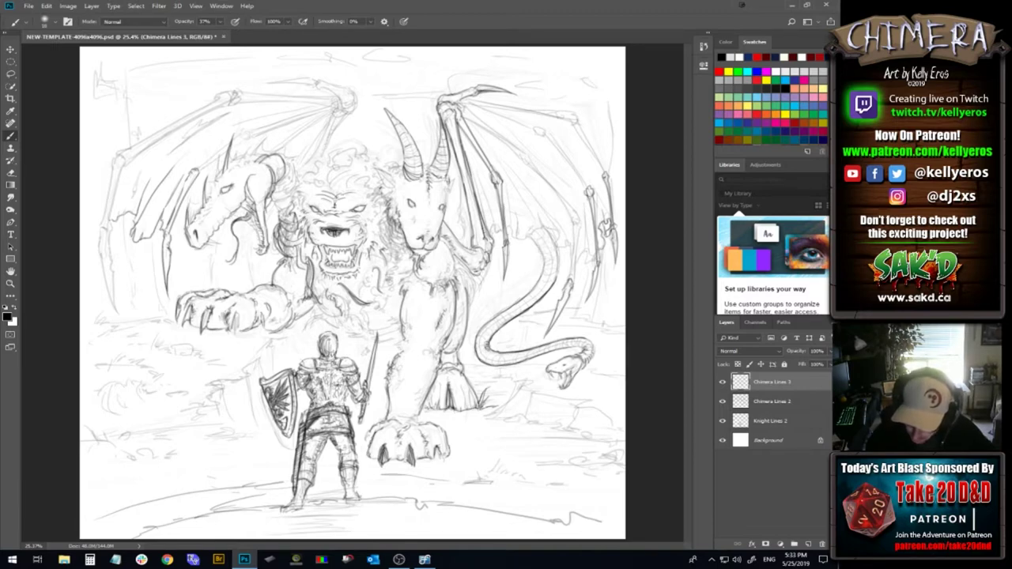
# Darken the lower joint of the goat-side wing's innermost finger bone and the membrane edge and fold beside it
pyautogui.moveTo(501, 180); pyautogui.dragTo(505, 208)
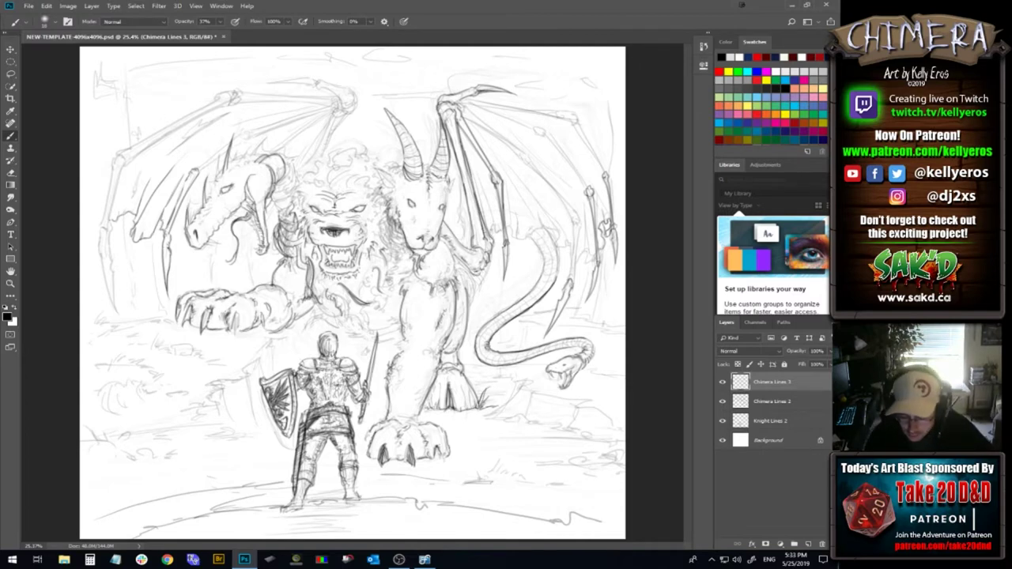
pyautogui.moveTo(488, 225)
pyautogui.mouseDown()
pyautogui.moveTo(492, 237)
pyautogui.moveTo(508, 232)
pyautogui.mouseUp()
pyautogui.moveTo(495, 188); pyautogui.dragTo(483, 224)
# Draw a long fold line down the membrane between the goat-side wing's arm bone and innermost finger bone, redrawing the stroke as needed
pyautogui.moveTo(488, 181); pyautogui.dragTo(477, 233)
pyautogui.hotkey('ctrl', 'z')
pyautogui.moveTo(471, 168); pyautogui.dragTo(498, 253)
pyautogui.hotkey('ctrl', 'z')
pyautogui.hotkey('ctrl', 'z')
pyautogui.moveTo(473, 163); pyautogui.dragTo(488, 234)
pyautogui.hotkey('ctrl', 'z')
pyautogui.moveTo(468, 160); pyautogui.dragTo(489, 229)
pyautogui.hotkey('ctrl', 'z')
pyautogui.moveTo(468, 152); pyautogui.dragTo(487, 228)
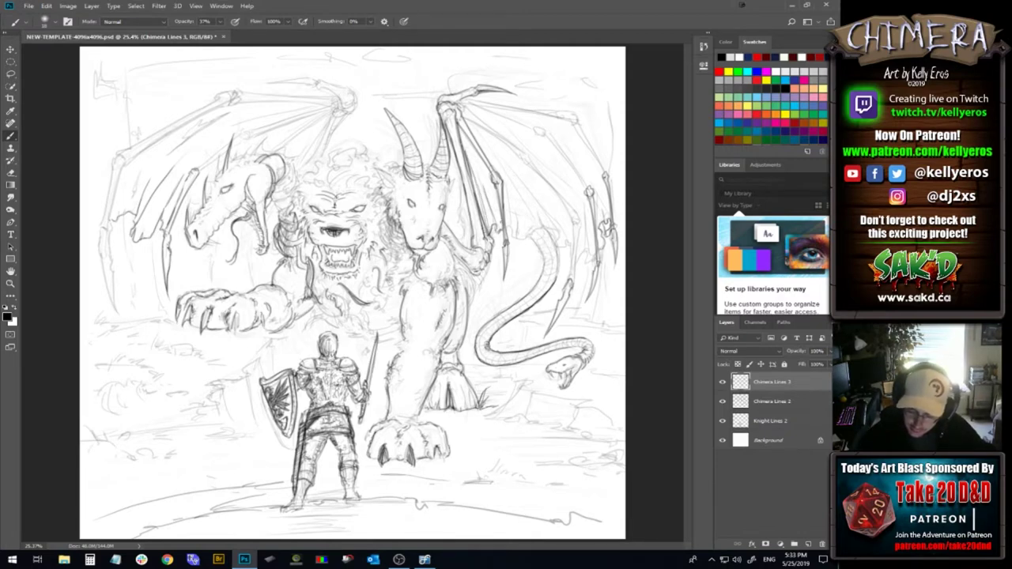
# Draw another fold line from near the wrist down the same membrane strip, redoing the stroke as needed, and touch up the finger joint
pyautogui.moveTo(470, 149); pyautogui.dragTo(498, 227)
pyautogui.hotkey('ctrl', 'z')
pyautogui.moveTo(466, 143); pyautogui.dragTo(498, 225)
pyautogui.hotkey('ctrl', 'z')
pyautogui.moveTo(466, 142); pyautogui.dragTo(498, 218)
pyautogui.hotkey('ctrl', 'z')
pyautogui.moveTo(466, 142); pyautogui.dragTo(500, 220)
pyautogui.hotkey('ctrl', 'z')
pyautogui.moveTo(468, 144); pyautogui.dragTo(487, 221)
pyautogui.hotkey('ctrl', 'z')
pyautogui.moveTo(469, 141); pyautogui.dragTo(488, 223)
pyautogui.hotkey('ctrl', 'z')
pyautogui.moveTo(470, 155)
pyautogui.mouseDown()
pyautogui.moveTo(496, 204)
pyautogui.moveTo(466, 142)
pyautogui.mouseUp()
pyautogui.hotkey('ctrl', 'z')
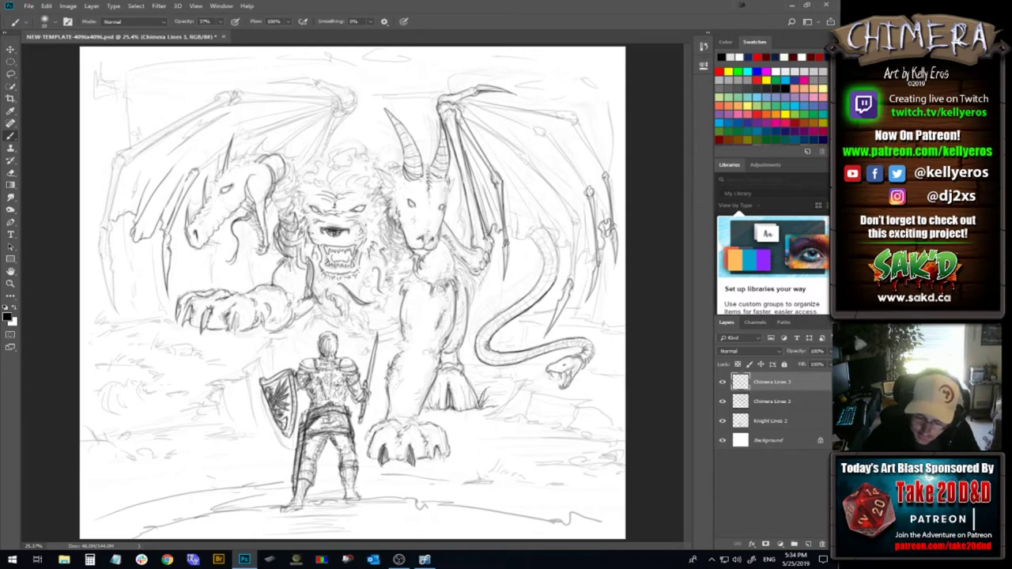
pyautogui.moveTo(471, 141); pyautogui.dragTo(462, 126)
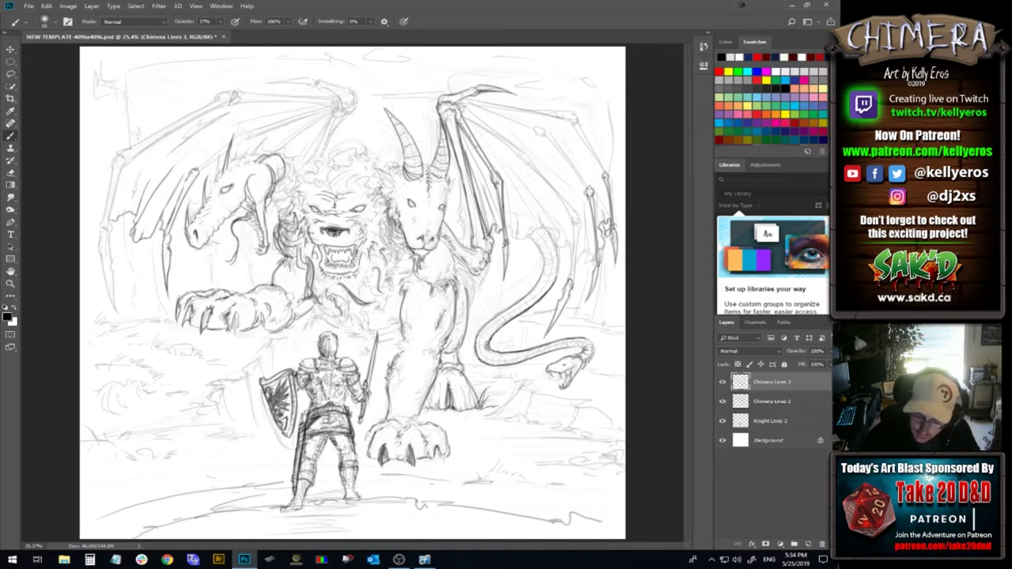
pyautogui.moveTo(494, 178); pyautogui.dragTo(498, 190)
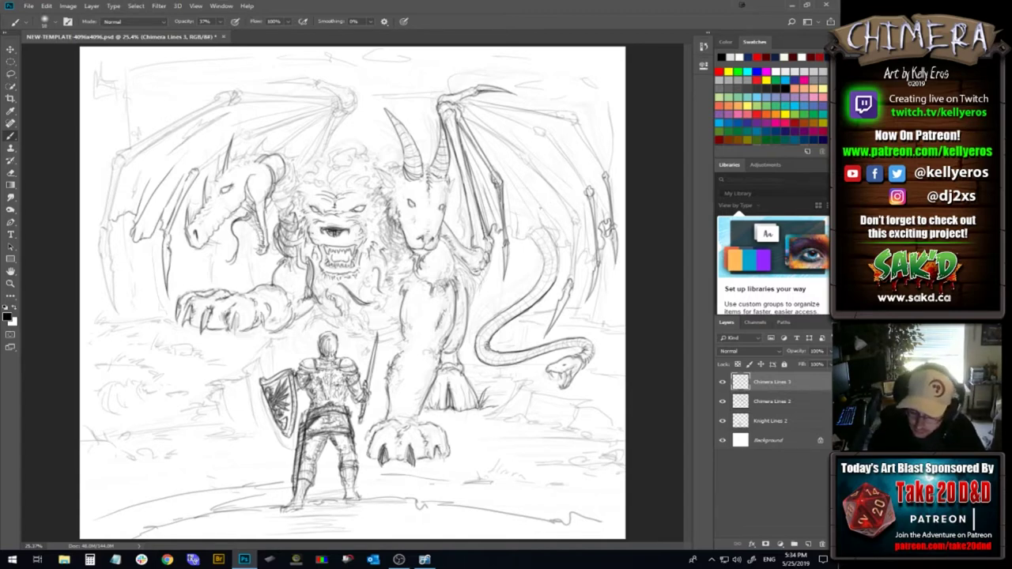
# Darken the ragged membrane edge beyond the innermost finger bone, up to where it meets the top of the snake tail
pyautogui.moveTo(512, 231)
pyautogui.mouseDown()
pyautogui.moveTo(503, 208)
pyautogui.moveTo(512, 230)
pyautogui.mouseUp()
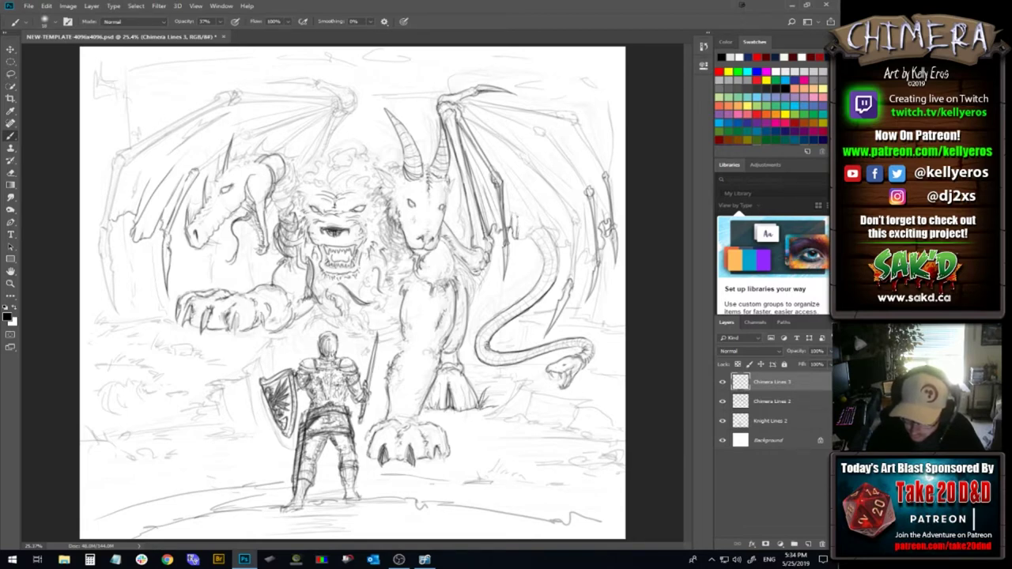
pyautogui.moveTo(522, 239); pyautogui.dragTo(519, 222)
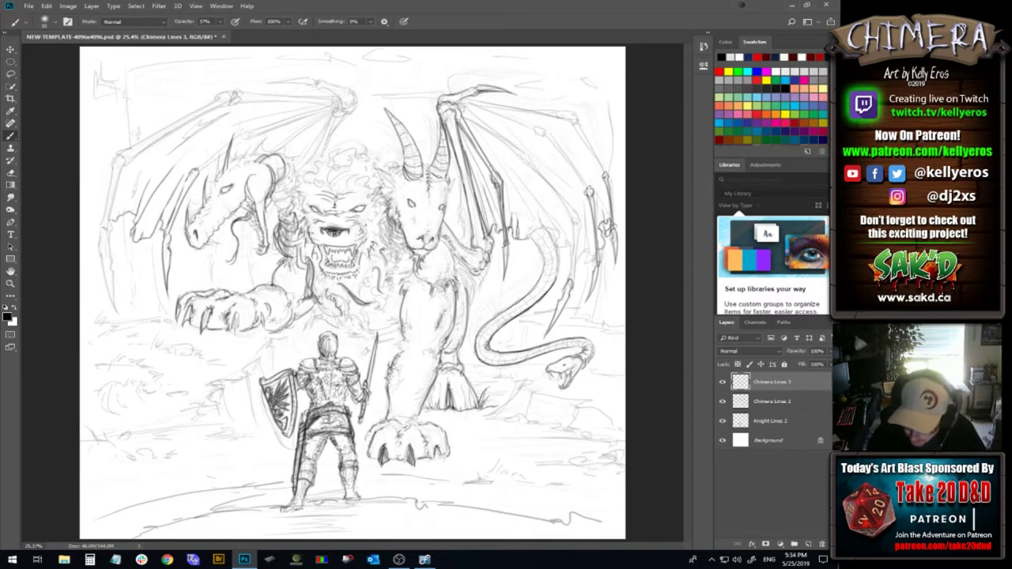
pyautogui.moveTo(551, 223)
pyautogui.mouseDown()
pyautogui.moveTo(538, 227)
pyautogui.moveTo(527, 199)
pyautogui.moveTo(536, 211)
pyautogui.mouseUp()
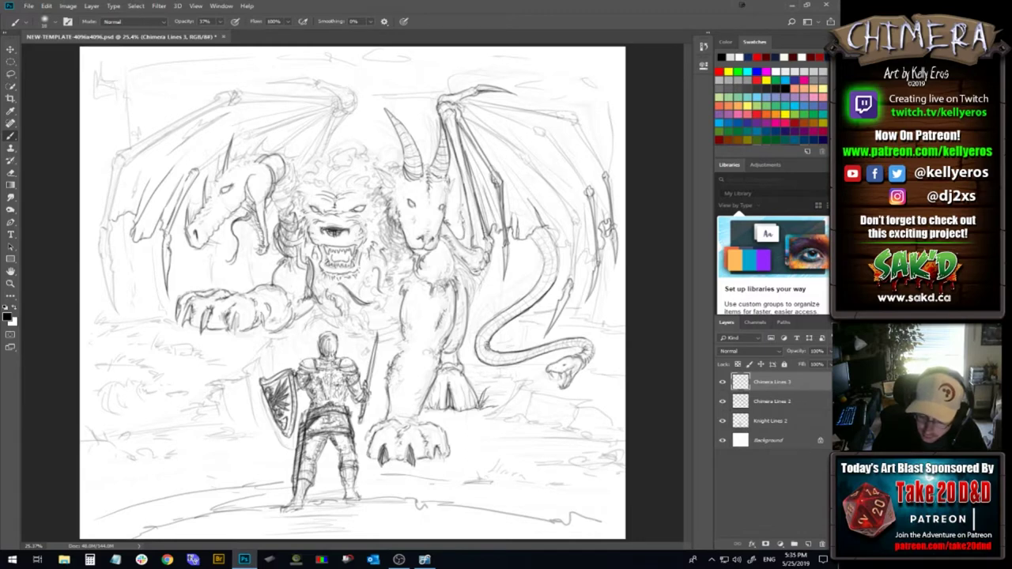
# Shade the narrow wing area between the goat's head and the arm bone with downward strokes reaching toward the elbow
pyautogui.moveTo(460, 185)
pyautogui.mouseDown()
pyautogui.moveTo(463, 212)
pyautogui.moveTo(465, 201)
pyautogui.mouseUp()
pyautogui.moveTo(460, 155); pyautogui.dragTo(467, 188)
pyautogui.moveTo(459, 154); pyautogui.dragTo(475, 214)
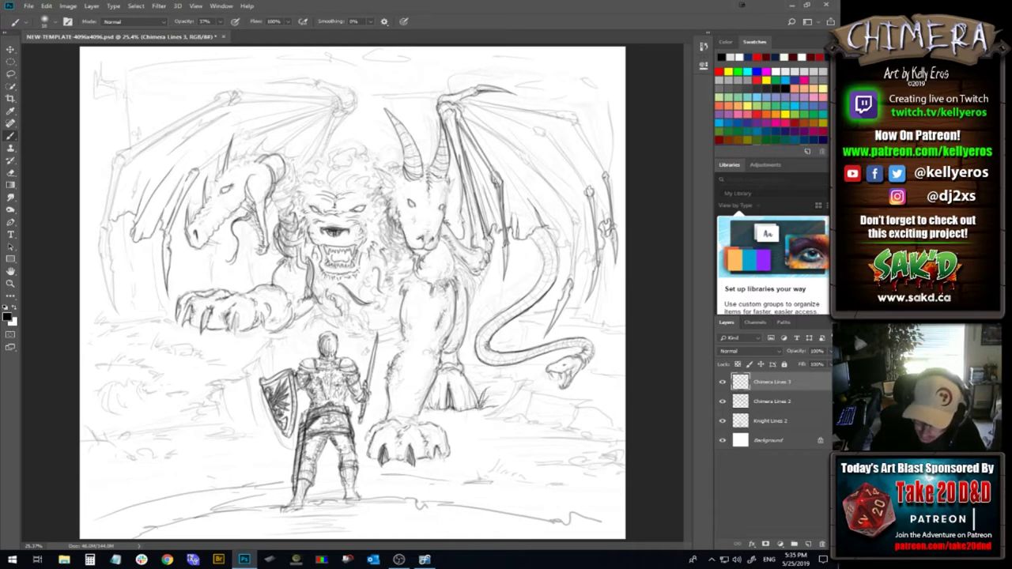
pyautogui.moveTo(475, 227); pyautogui.dragTo(479, 246)
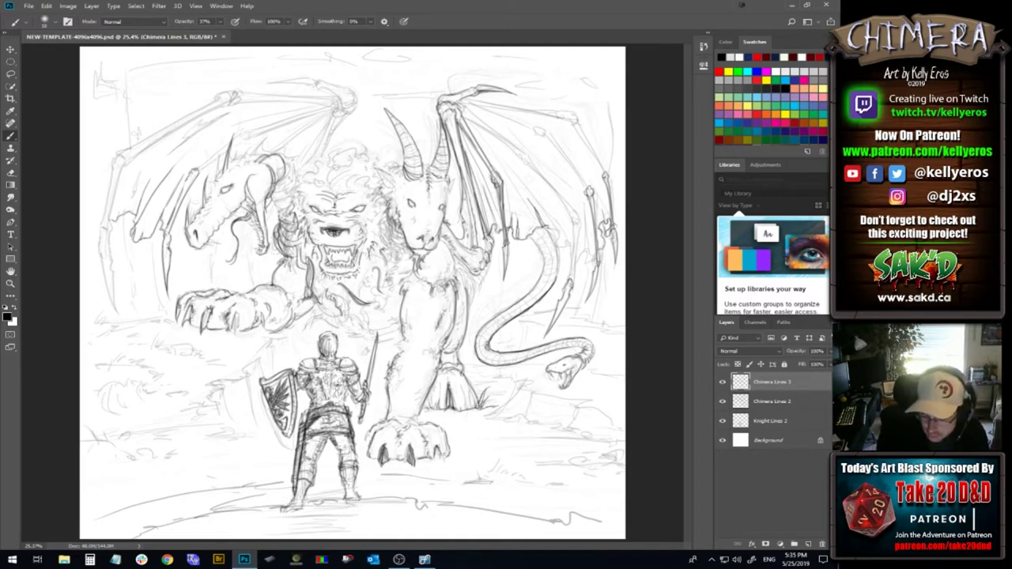
pyautogui.moveTo(463, 185); pyautogui.dragTo(467, 219)
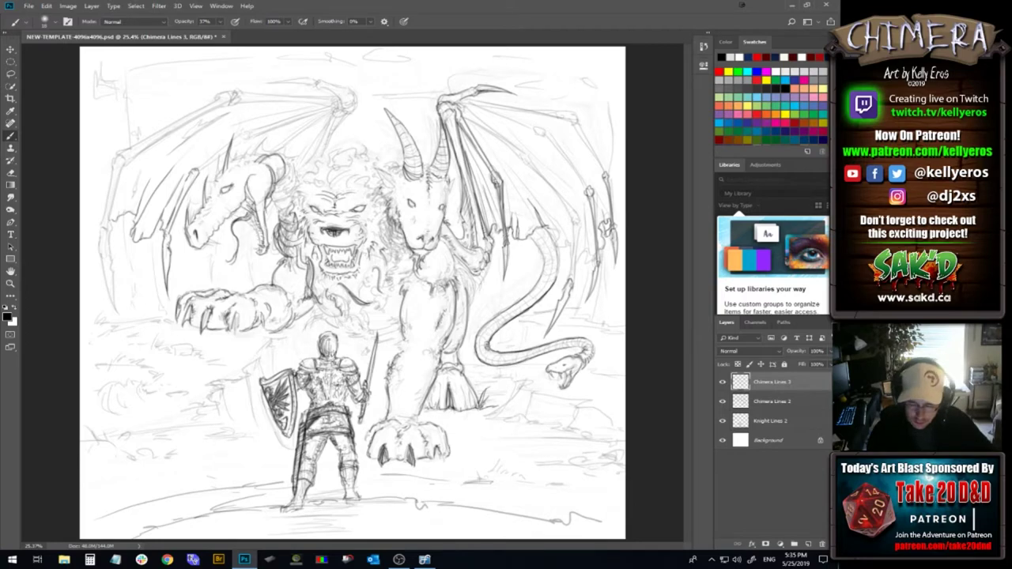
# Darken the fur strands below the goat-side wing's elbow and on the shoulder beside it
pyautogui.moveTo(474, 278); pyautogui.dragTo(468, 314)
pyautogui.moveTo(478, 277); pyautogui.dragTo(472, 295)
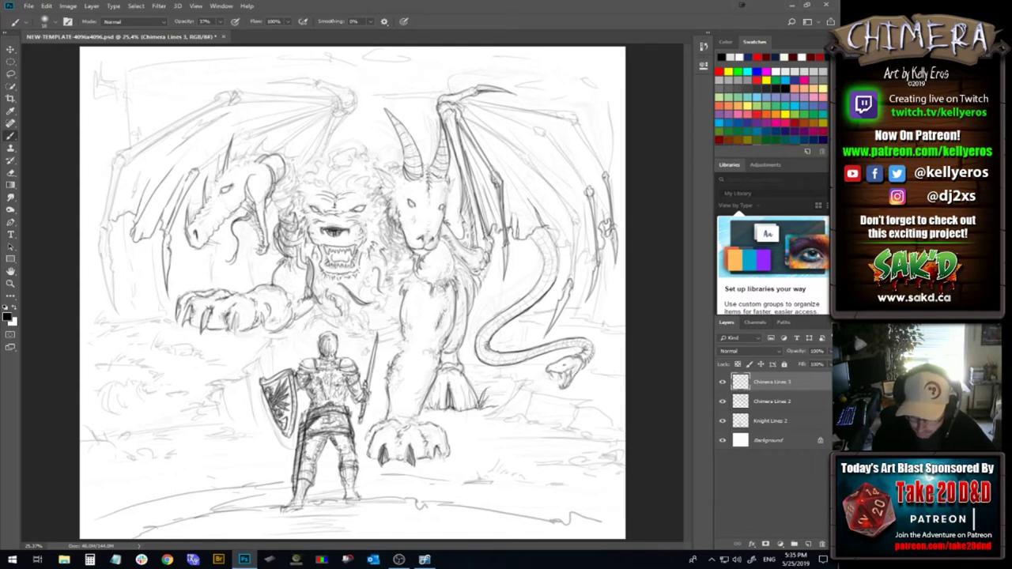
pyautogui.moveTo(482, 273); pyautogui.dragTo(482, 282)
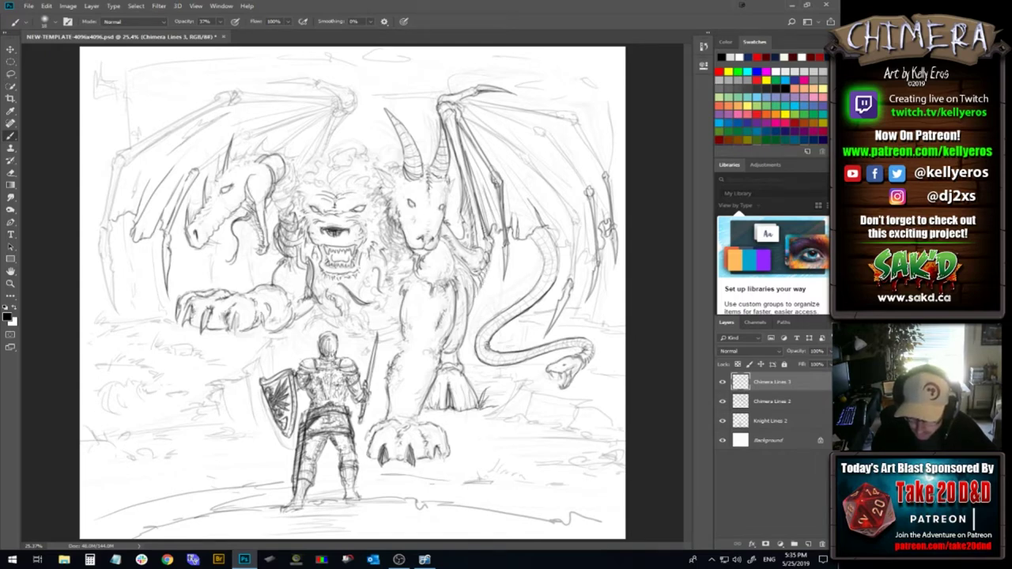
pyautogui.moveTo(466, 268); pyautogui.dragTo(460, 273)
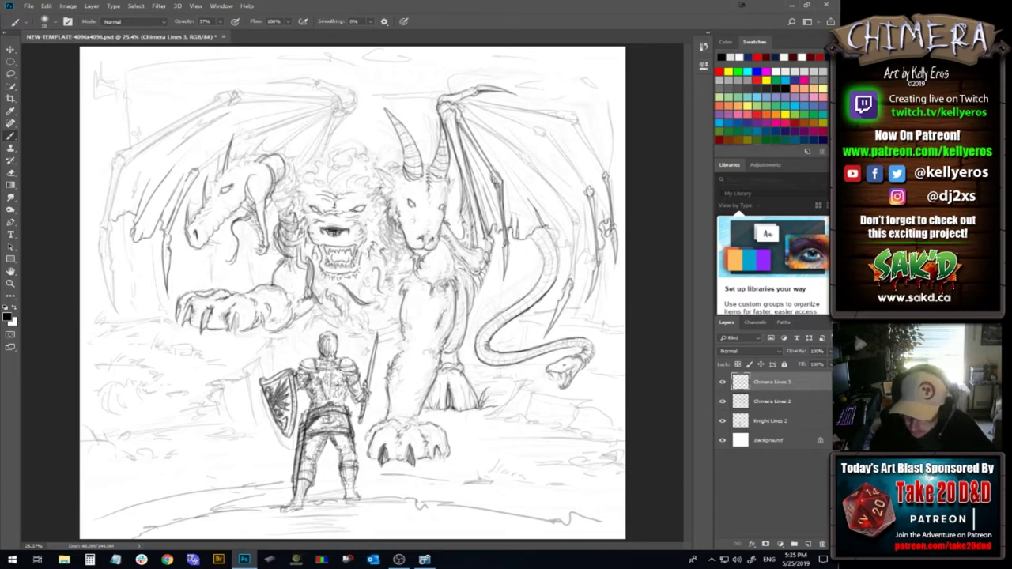
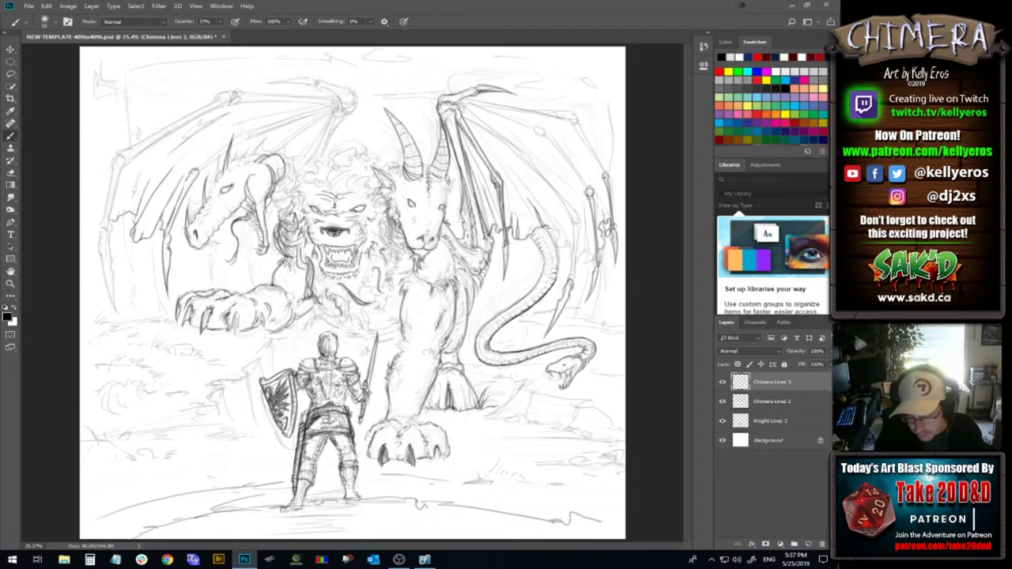
# Darken the goat's ear on the wing side and the mane tufts above the lion's brow
pyautogui.moveTo(451, 176); pyautogui.dragTo(447, 200)
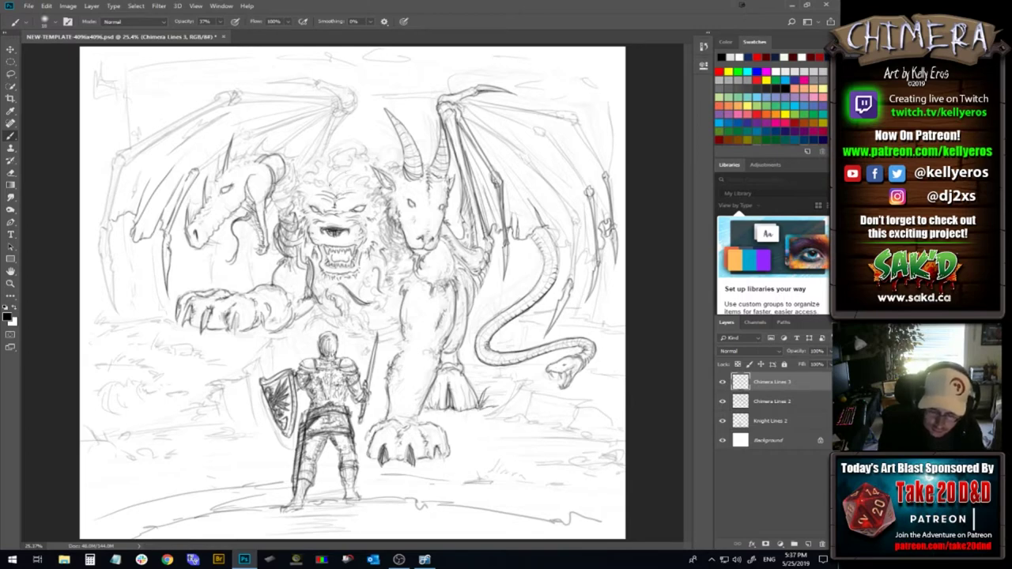
pyautogui.moveTo(324, 187); pyautogui.dragTo(348, 166)
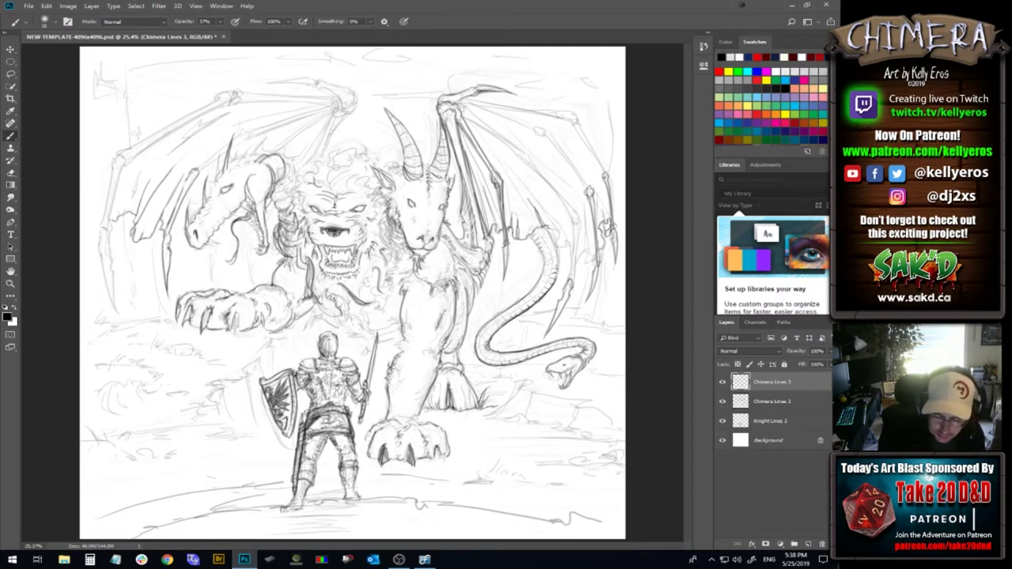
# Darken the curled dragon neck behind its head, redoing the band strokes, and its lower folds beside the lion's mane
pyautogui.moveTo(277, 169)
pyautogui.mouseDown()
pyautogui.moveTo(290, 185)
pyautogui.moveTo(279, 191)
pyautogui.mouseUp()
pyautogui.hotkey('ctrl', 'alt', 'z')
pyautogui.hotkey('ctrl', 'alt', 'z')
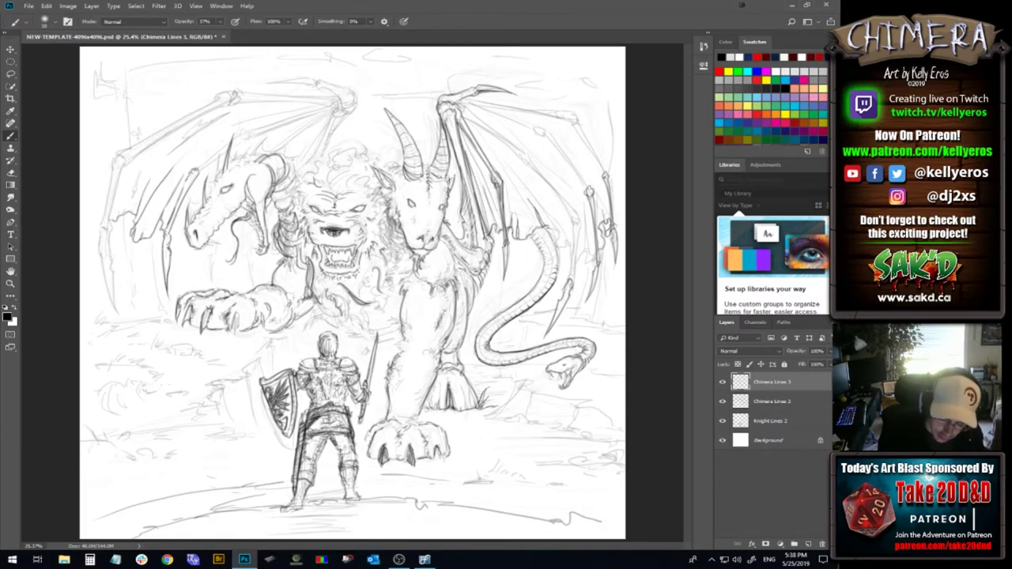
pyautogui.moveTo(273, 236)
pyautogui.mouseDown()
pyautogui.moveTo(285, 257)
pyautogui.moveTo(275, 237)
pyautogui.mouseUp()
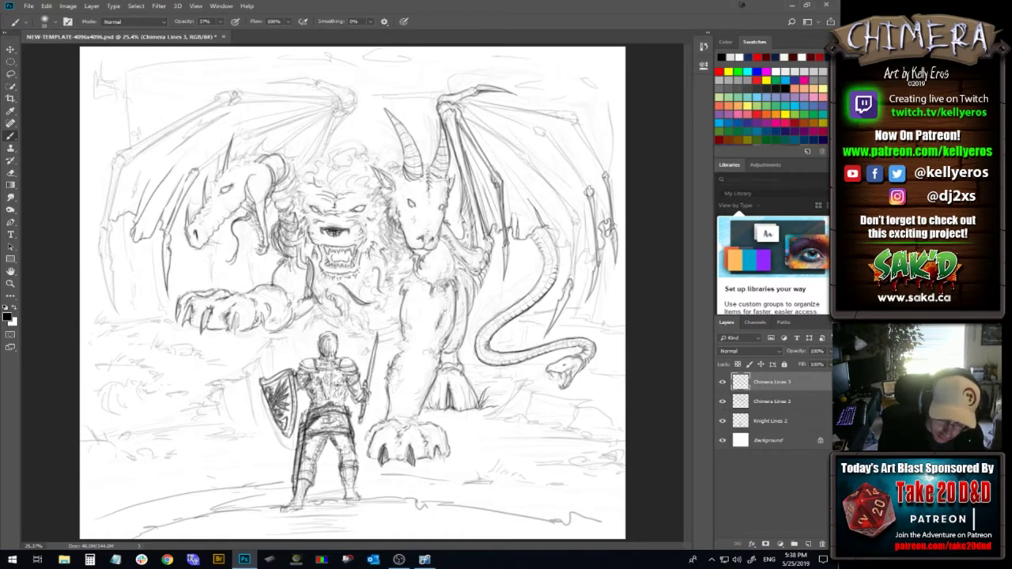
pyautogui.moveTo(272, 223); pyautogui.dragTo(269, 245)
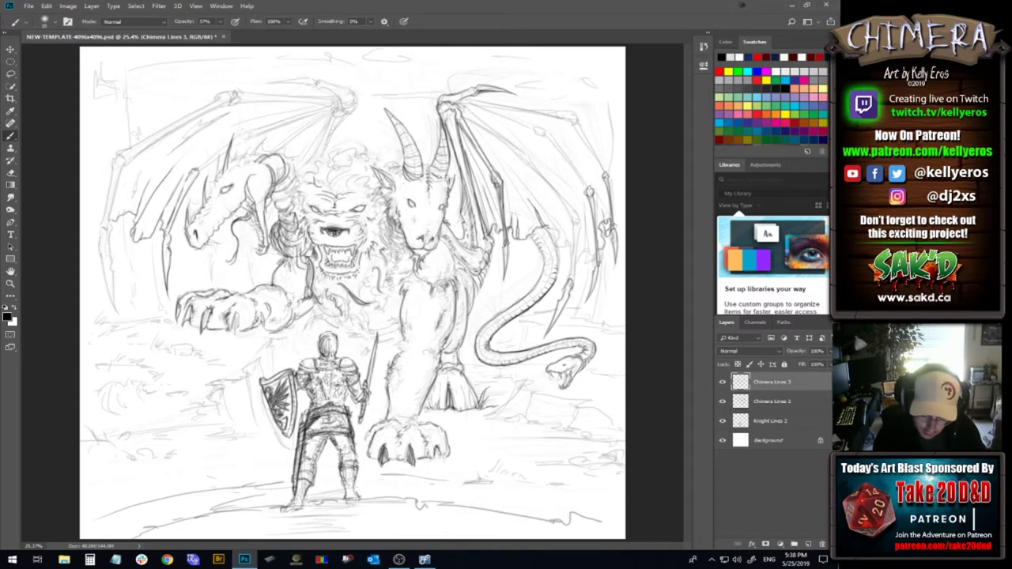
# Fill in the dark shadow in the mane between the lion's jaw and the base of the dragon's neck
pyautogui.moveTo(315, 257)
pyautogui.mouseDown()
pyautogui.moveTo(304, 276)
pyautogui.moveTo(303, 252)
pyautogui.mouseUp()
pyautogui.moveTo(306, 253)
pyautogui.mouseDown()
pyautogui.moveTo(298, 266)
pyautogui.moveTo(308, 259)
pyautogui.moveTo(307, 273)
pyautogui.mouseUp()
pyautogui.moveTo(314, 256)
pyautogui.mouseDown()
pyautogui.moveTo(302, 280)
pyautogui.moveTo(304, 268)
pyautogui.mouseUp()
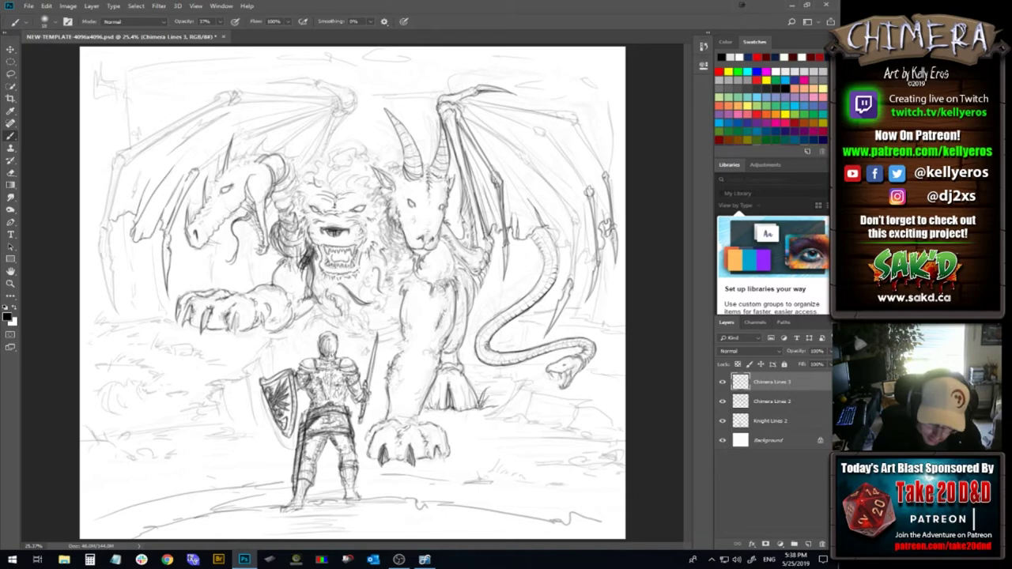
pyautogui.moveTo(320, 247); pyautogui.dragTo(317, 259)
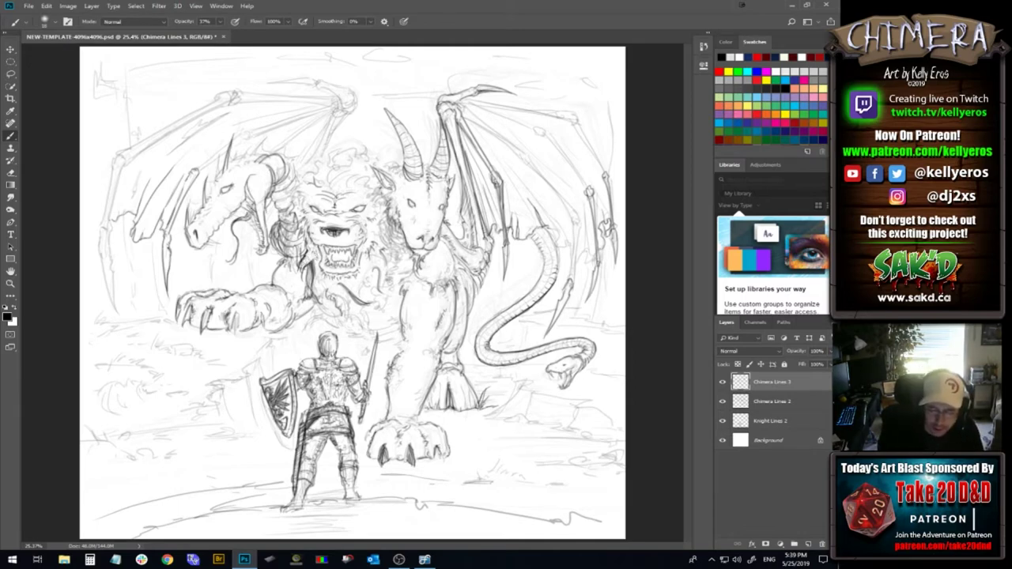
pyautogui.moveTo(309, 260)
pyautogui.mouseDown()
pyautogui.moveTo(304, 273)
pyautogui.moveTo(307, 264)
pyautogui.moveTo(315, 274)
pyautogui.moveTo(306, 266)
pyautogui.mouseUp()
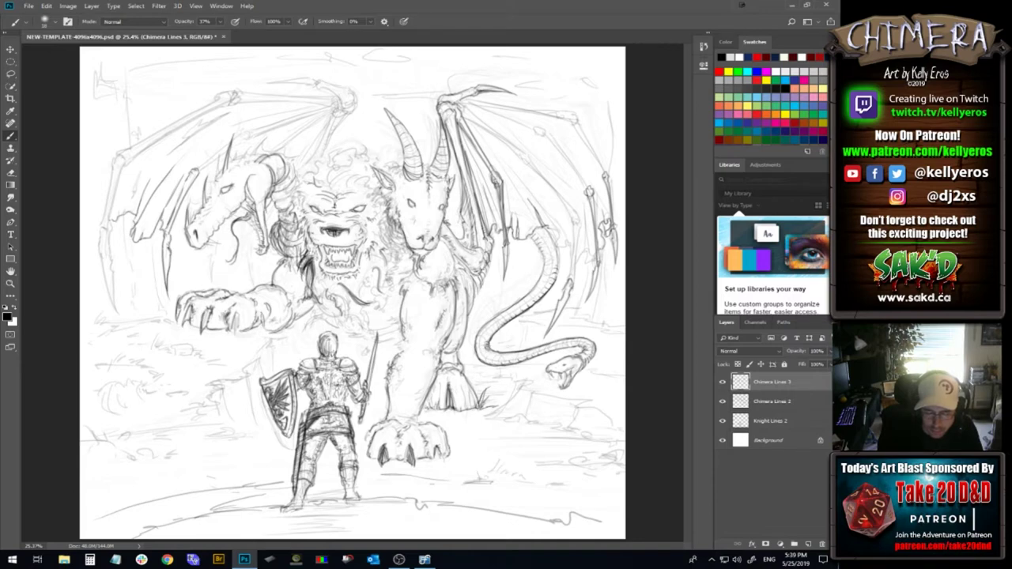
# Darken the mane tufts beside the lion's jaw, the beard strands below it and the fur along the dragon's neck
pyautogui.moveTo(373, 267)
pyautogui.mouseDown()
pyautogui.moveTo(385, 286)
pyautogui.moveTo(386, 263)
pyautogui.mouseUp()
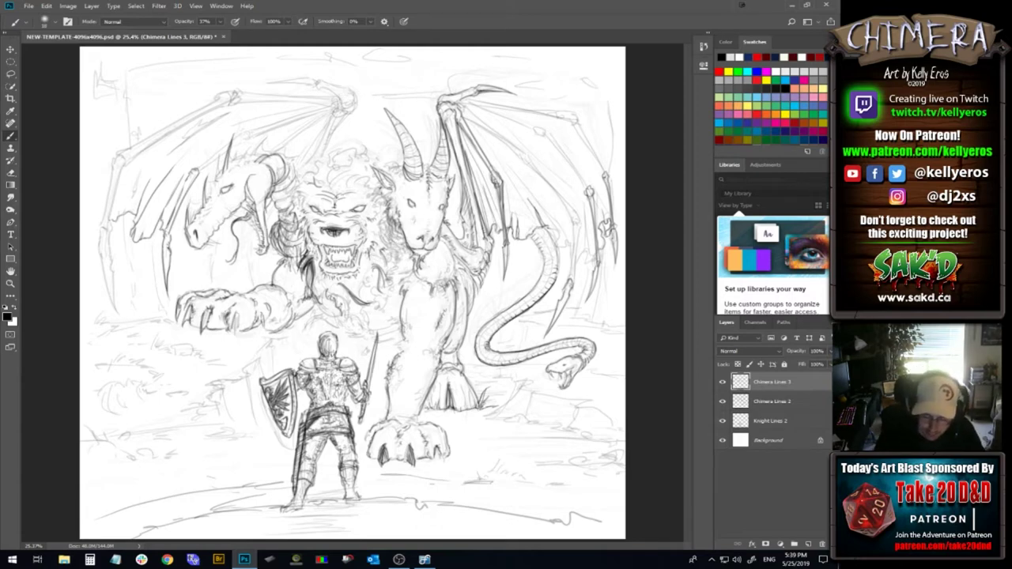
pyautogui.moveTo(334, 291)
pyautogui.mouseDown()
pyautogui.moveTo(338, 320)
pyautogui.moveTo(340, 306)
pyautogui.moveTo(332, 309)
pyautogui.mouseUp()
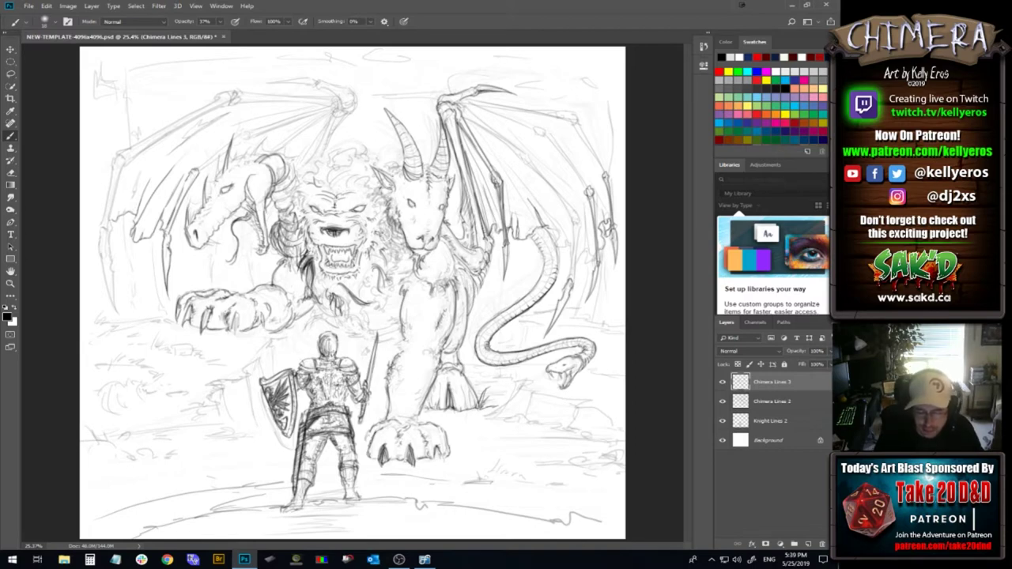
pyautogui.moveTo(279, 198)
pyautogui.mouseDown()
pyautogui.moveTo(292, 200)
pyautogui.moveTo(290, 186)
pyautogui.mouseUp()
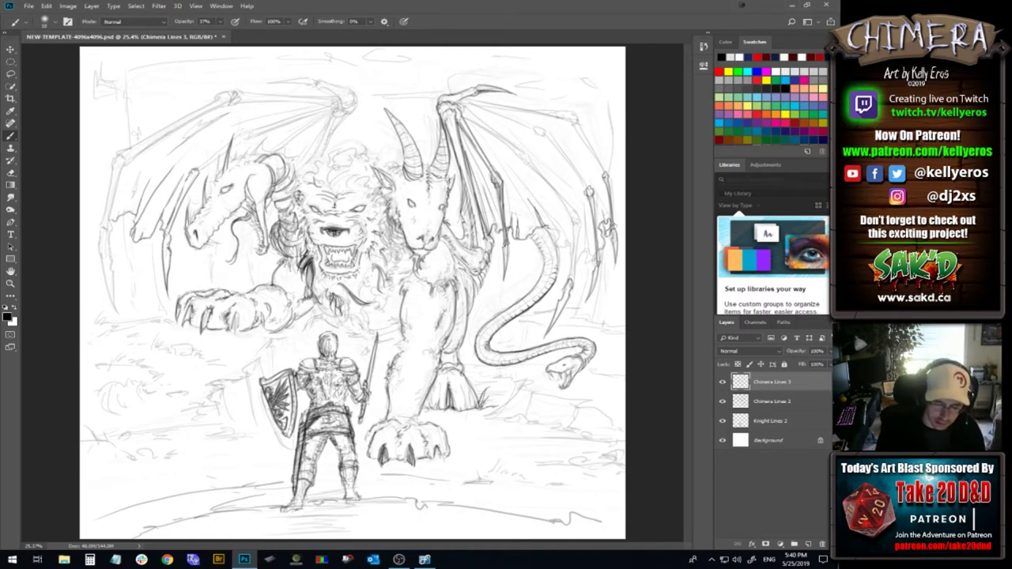
# Darken the dragon's open jaw and teeth, and add pointed spikes along the back and brow of its head
pyautogui.moveTo(209, 245); pyautogui.dragTo(226, 242)
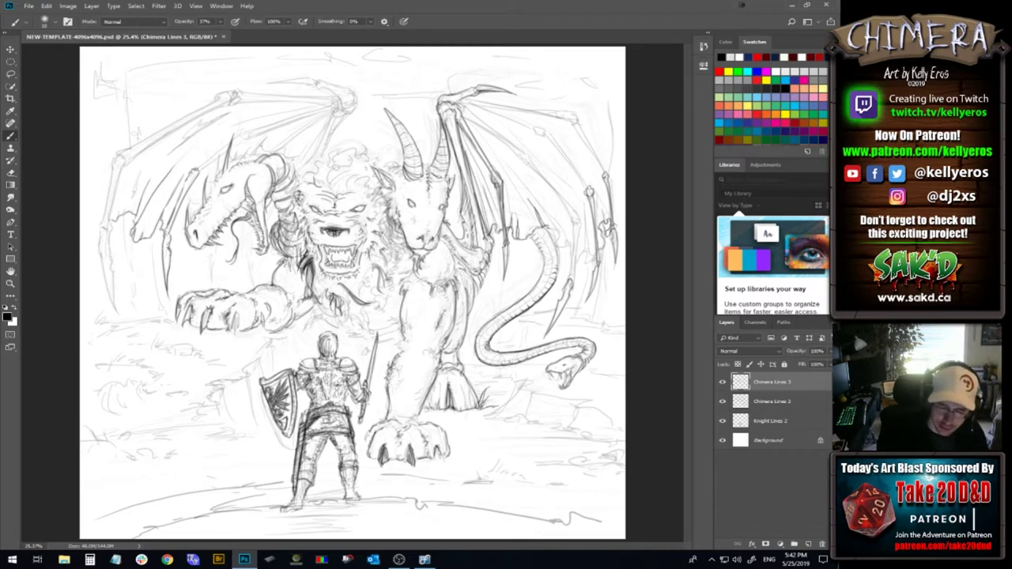
pyautogui.moveTo(249, 157)
pyautogui.mouseDown()
pyautogui.moveTo(267, 139)
pyautogui.moveTo(240, 162)
pyautogui.mouseUp()
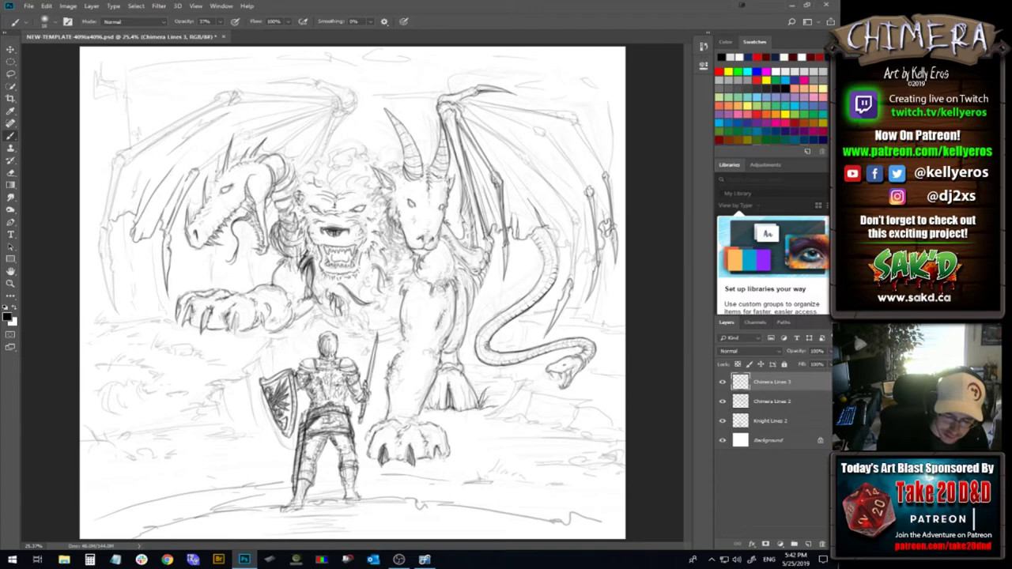
pyautogui.moveTo(219, 162); pyautogui.dragTo(215, 176)
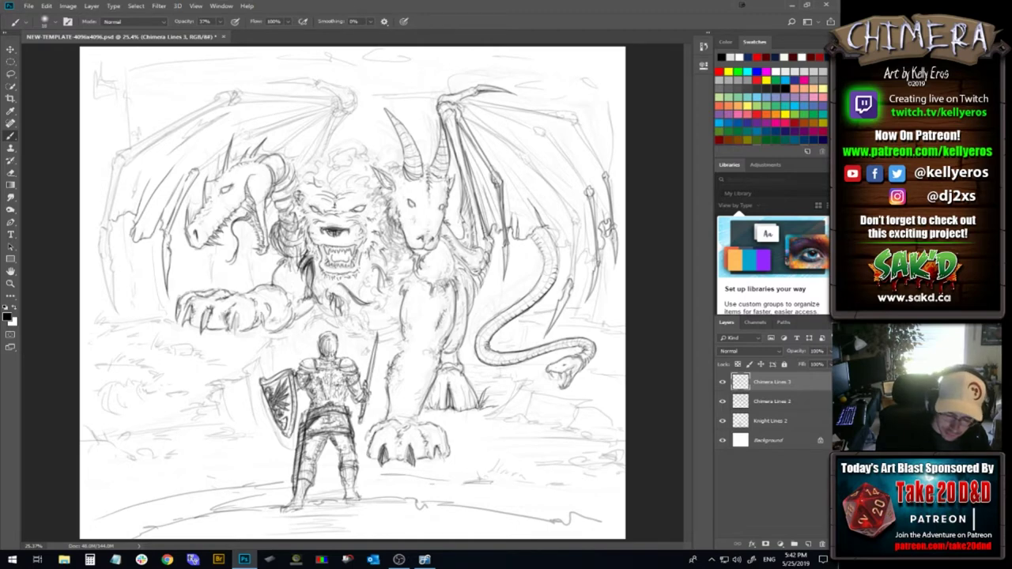
# Redraw the bumpy ridge along the dragon's snout and darken the line of its brow and crown up to the neck
pyautogui.moveTo(191, 205)
pyautogui.mouseDown()
pyautogui.moveTo(207, 199)
pyautogui.moveTo(187, 211)
pyautogui.mouseUp()
pyautogui.hotkey('ctrl', 'z')
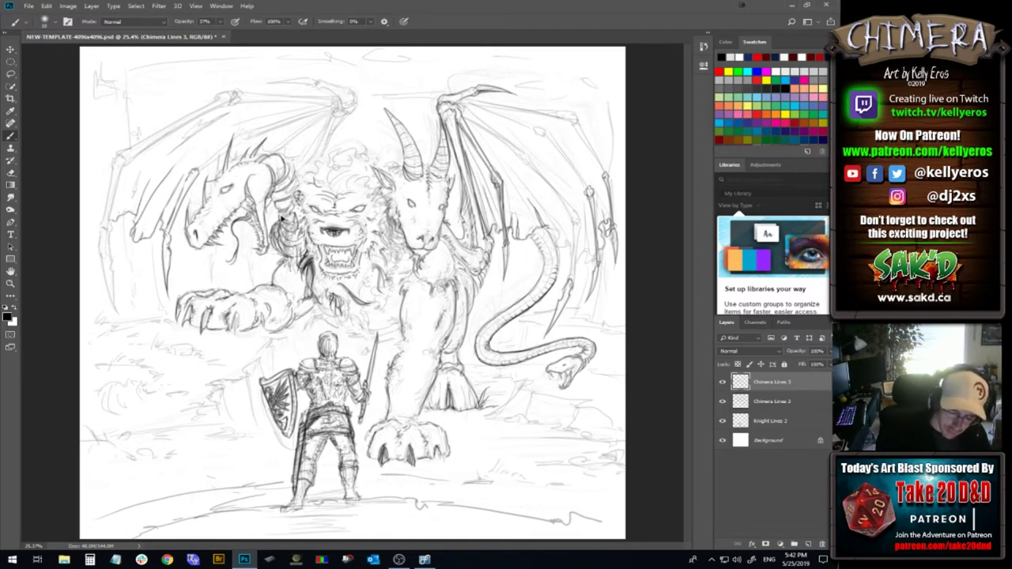
pyautogui.hotkey('ctrl', 'alt', 'z')
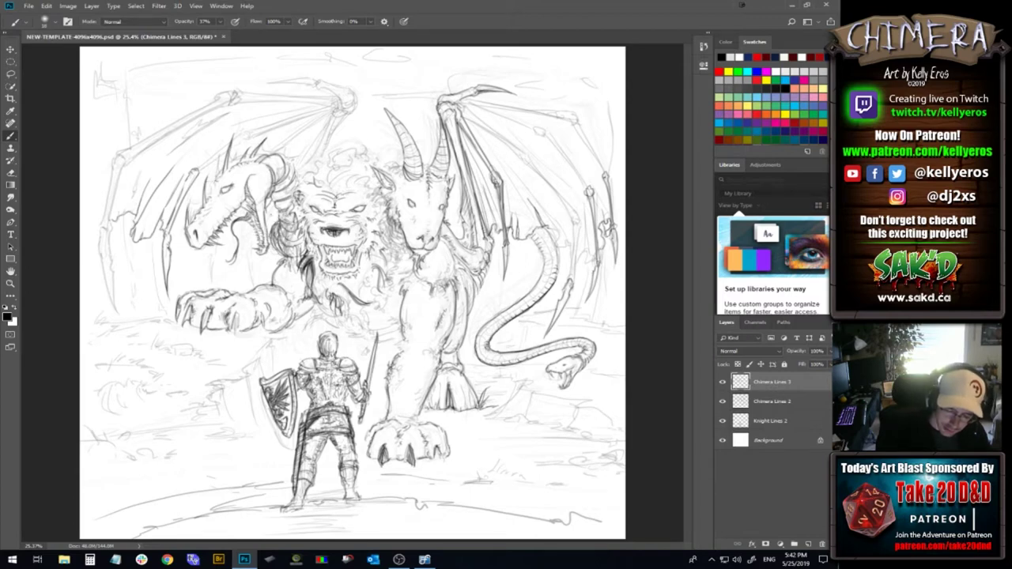
pyautogui.moveTo(192, 197); pyautogui.dragTo(187, 214)
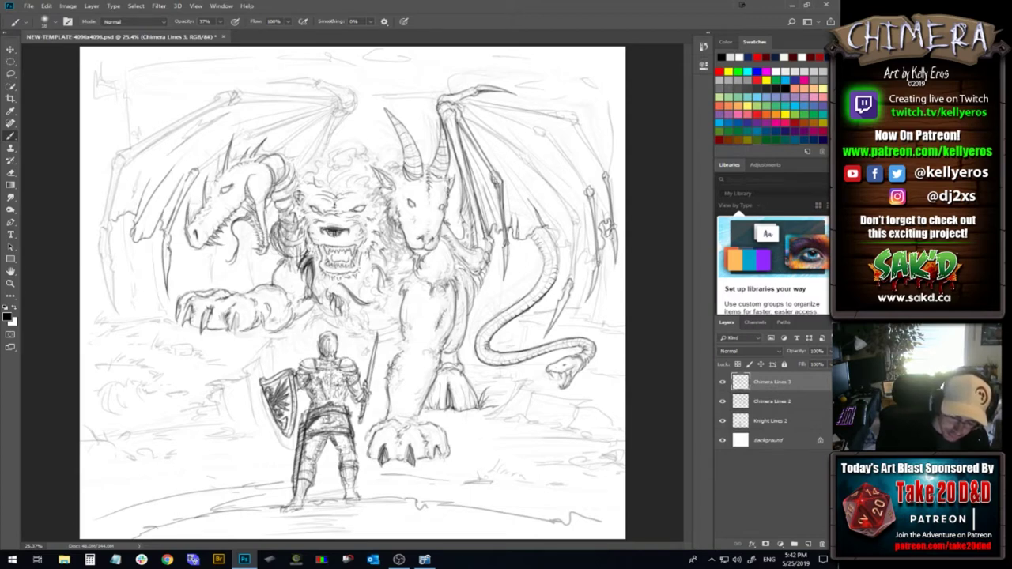
pyautogui.moveTo(192, 204); pyautogui.dragTo(200, 207)
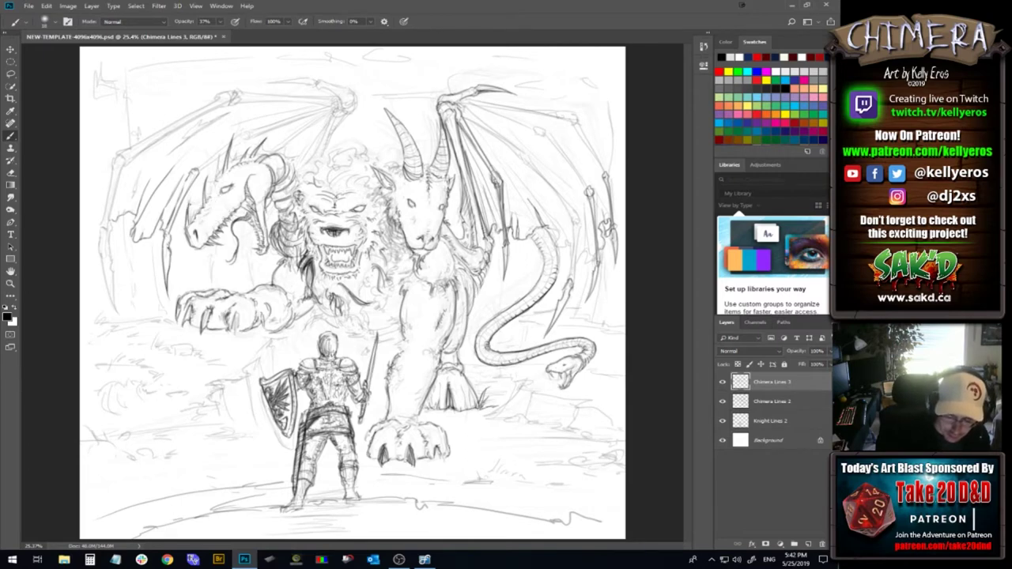
pyautogui.moveTo(207, 184); pyautogui.dragTo(222, 174)
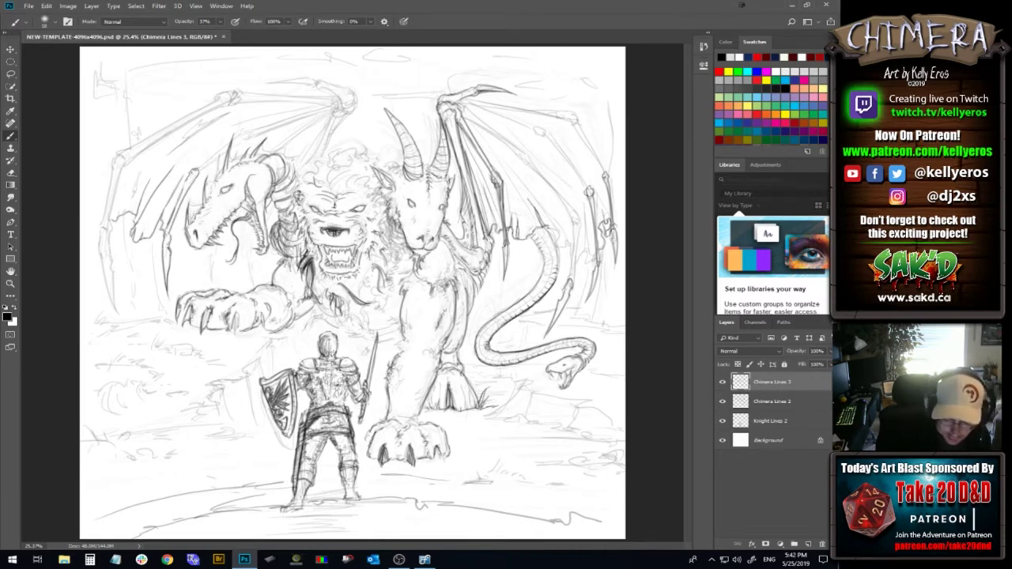
pyautogui.moveTo(207, 184); pyautogui.dragTo(251, 156)
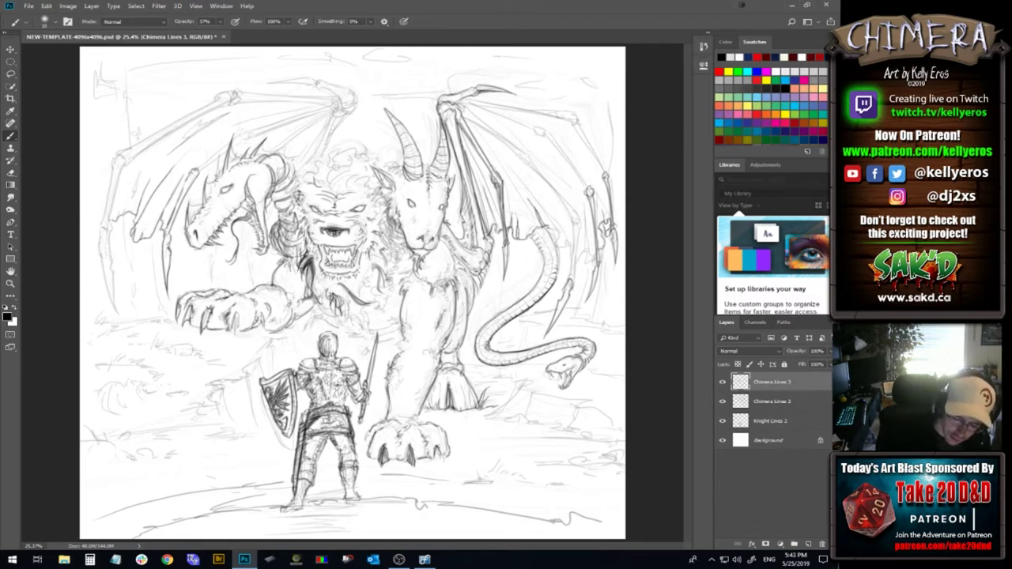
# Add and darken the pointed spikes along the dragon's brow and the back of its head
pyautogui.moveTo(217, 175); pyautogui.dragTo(223, 154)
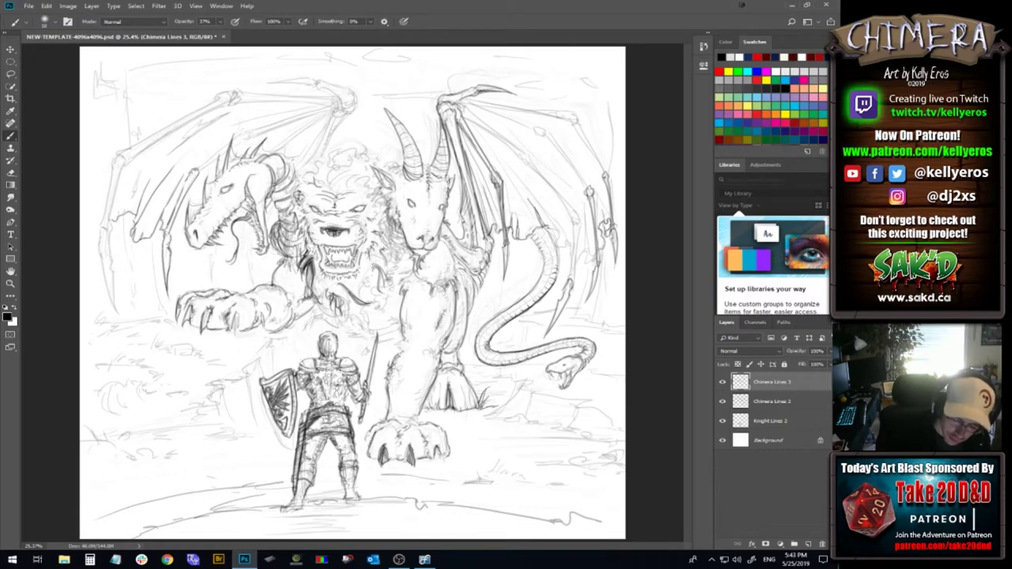
pyautogui.moveTo(217, 182); pyautogui.dragTo(222, 169)
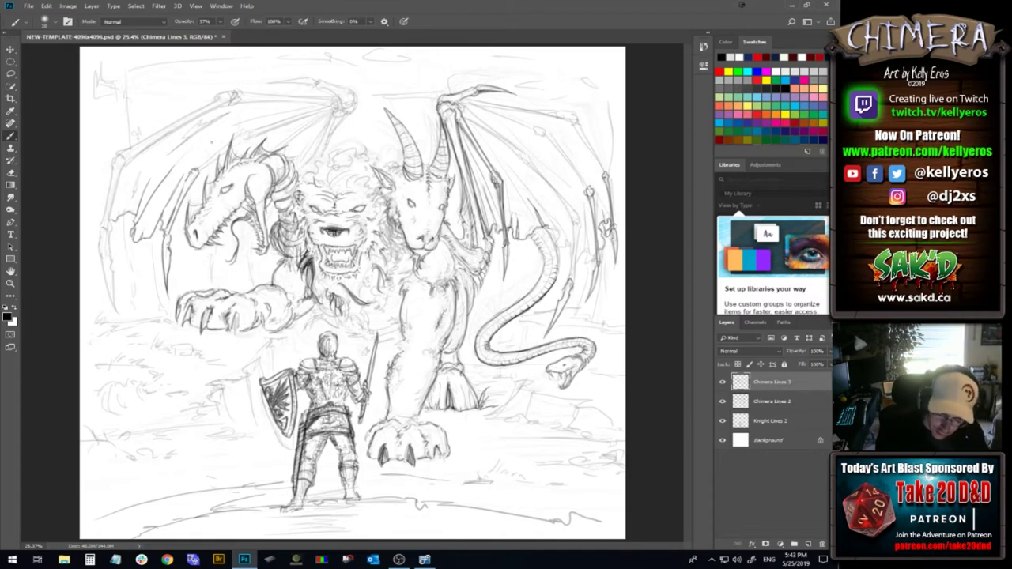
pyautogui.moveTo(245, 147); pyautogui.dragTo(239, 156)
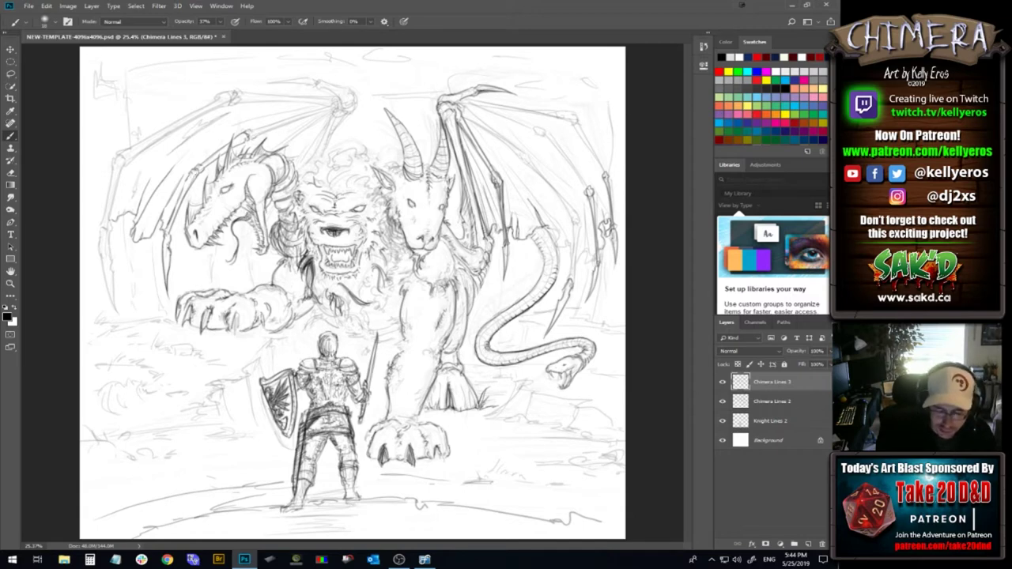
# Darken the wing bone running from behind the dragon's head up to the wing's upper joint, redrawing strokes that miss
pyautogui.moveTo(204, 166); pyautogui.dragTo(334, 108)
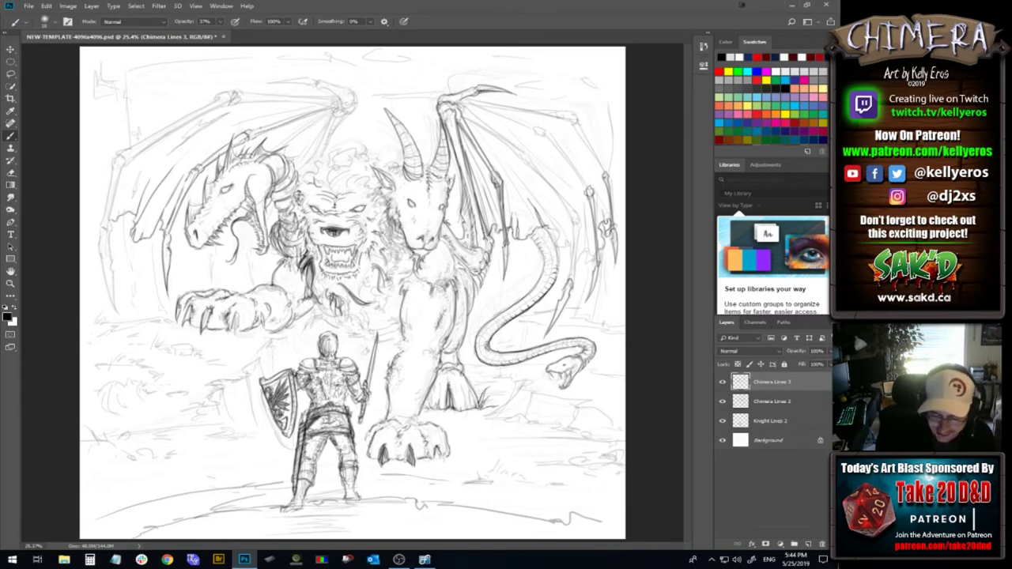
pyautogui.moveTo(254, 130); pyautogui.dragTo(315, 108)
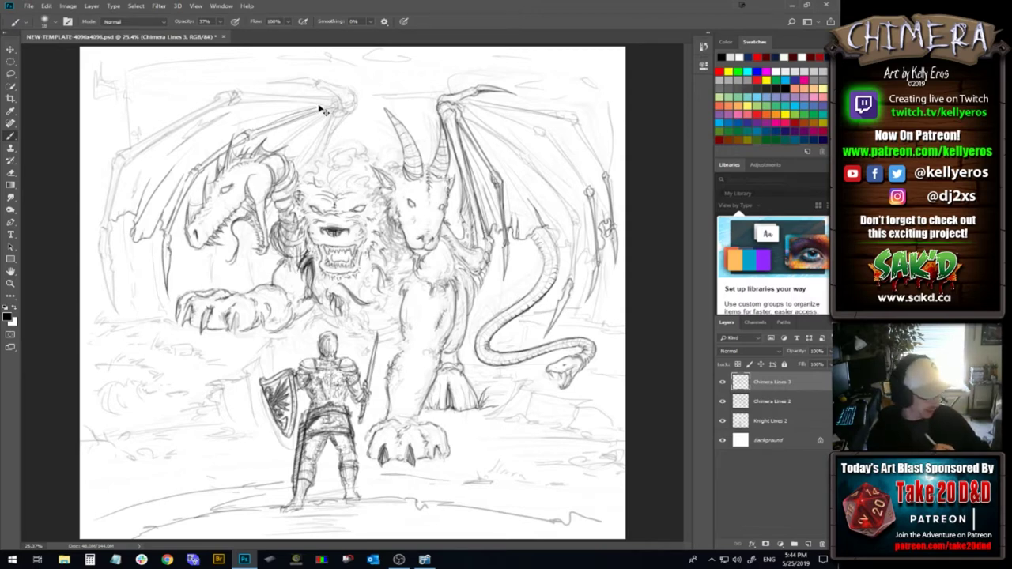
pyautogui.hotkey('ctrl', 'z')
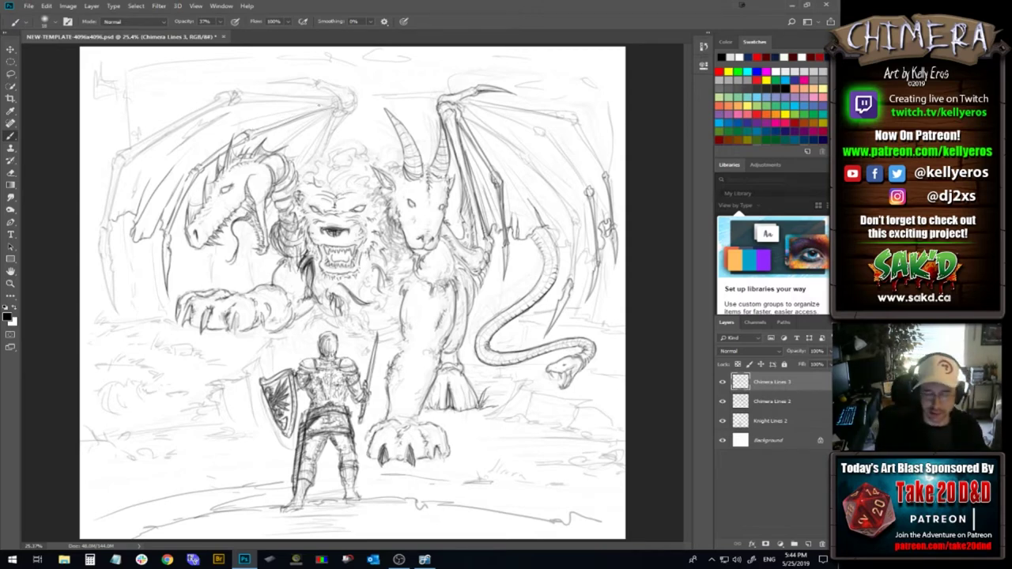
pyautogui.moveTo(258, 130); pyautogui.dragTo(327, 106)
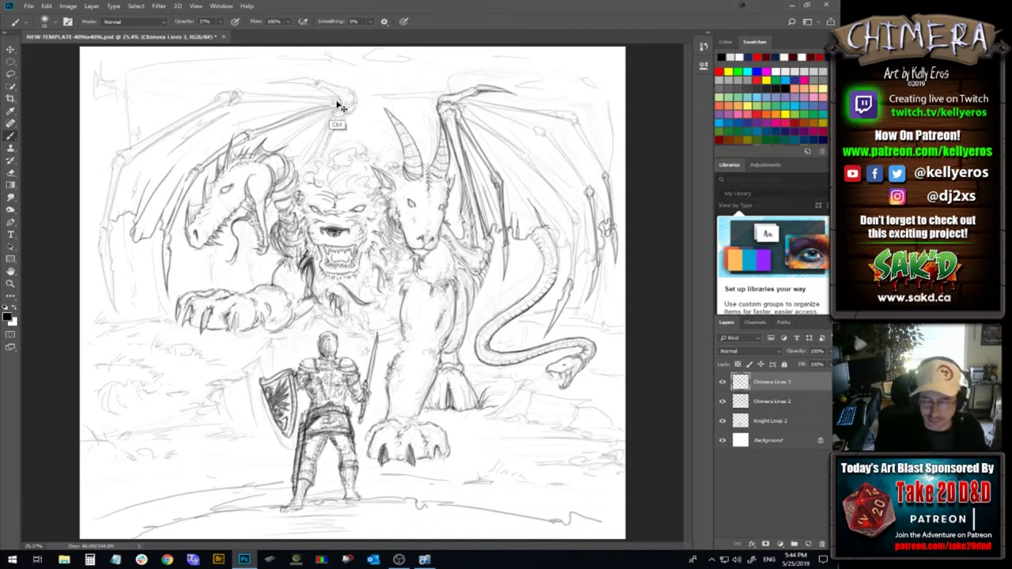
pyautogui.hotkey('ctrl', 'z')
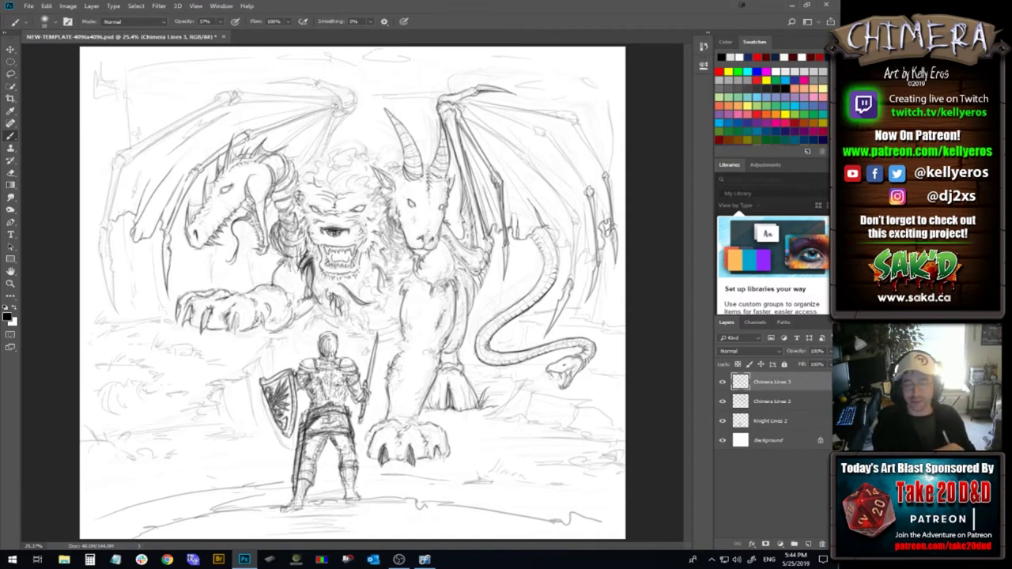
pyautogui.moveTo(260, 135); pyautogui.dragTo(333, 108)
pyautogui.moveTo(258, 130); pyautogui.dragTo(338, 100)
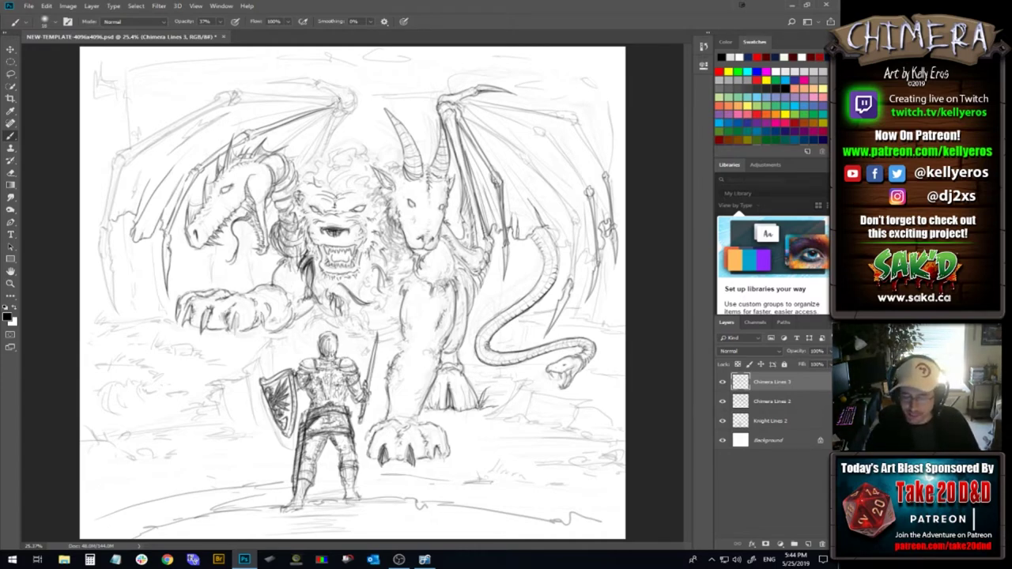
# Touch up the base of the goat's horns and the fur above its ear, undoing the last stroke
pyautogui.moveTo(426, 159); pyautogui.dragTo(430, 163)
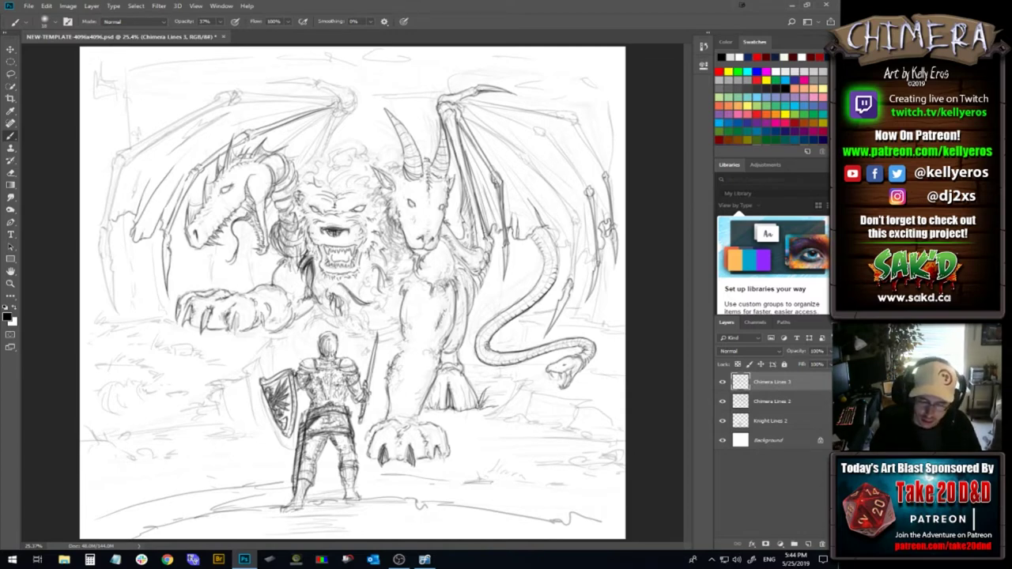
pyautogui.moveTo(400, 159)
pyautogui.mouseDown()
pyautogui.moveTo(391, 170)
pyautogui.moveTo(388, 162)
pyautogui.mouseUp()
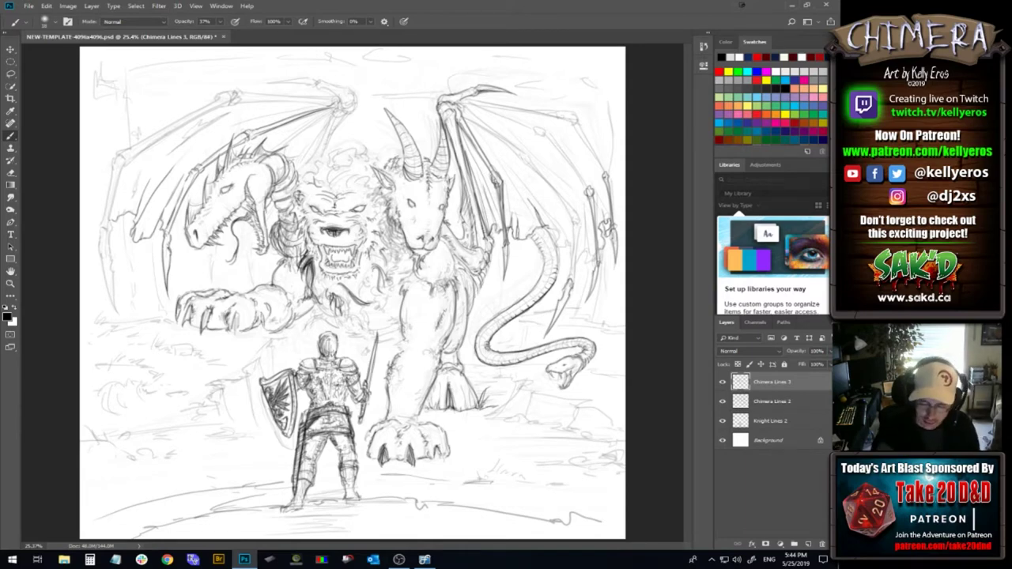
pyautogui.moveTo(399, 162); pyautogui.dragTo(391, 164)
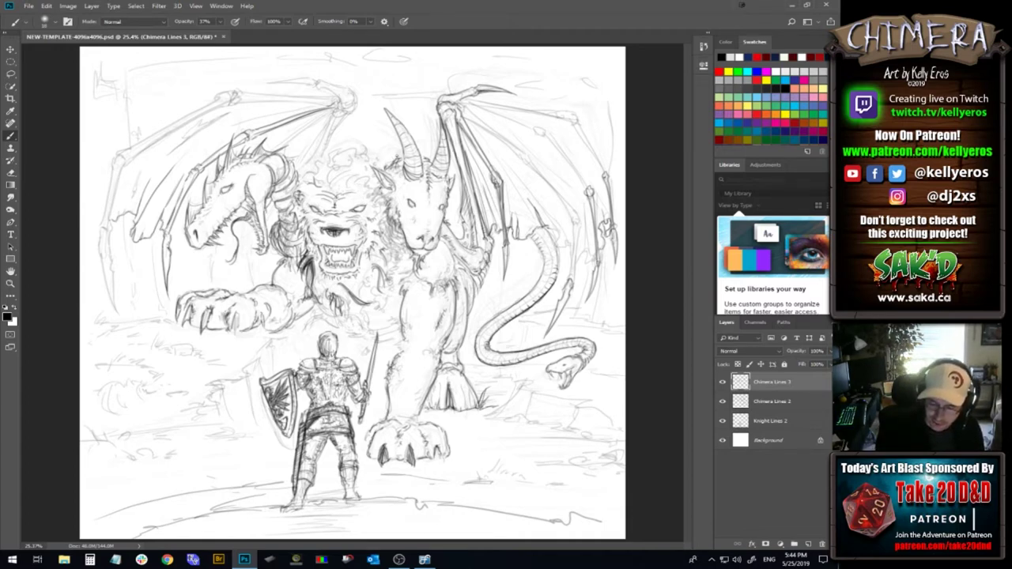
pyautogui.hotkey('ctrl', 'z')
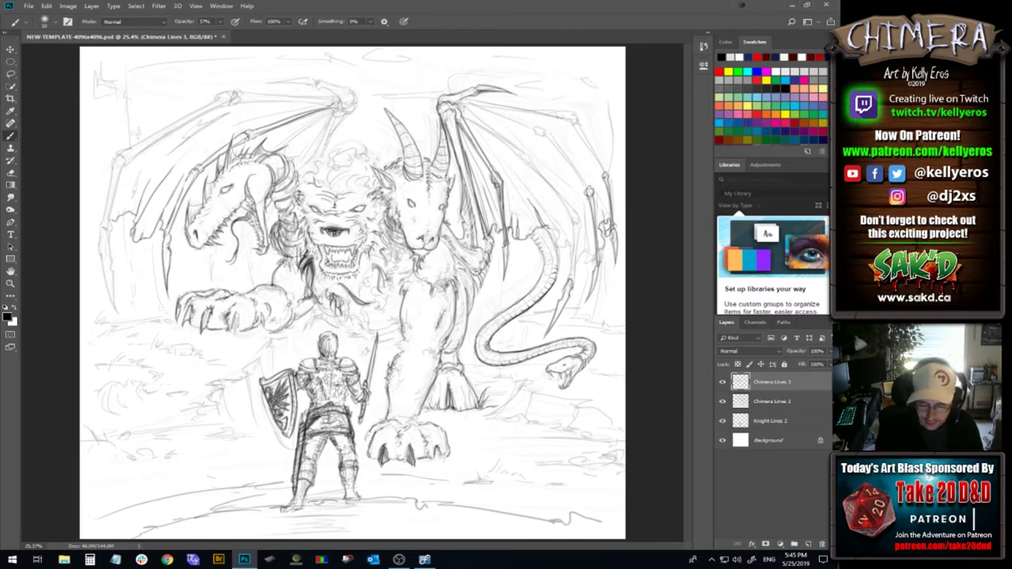
# Darken the beard strands hanging below the lion's lower jaw with short strokes
pyautogui.moveTo(329, 289); pyautogui.dragTo(338, 312)
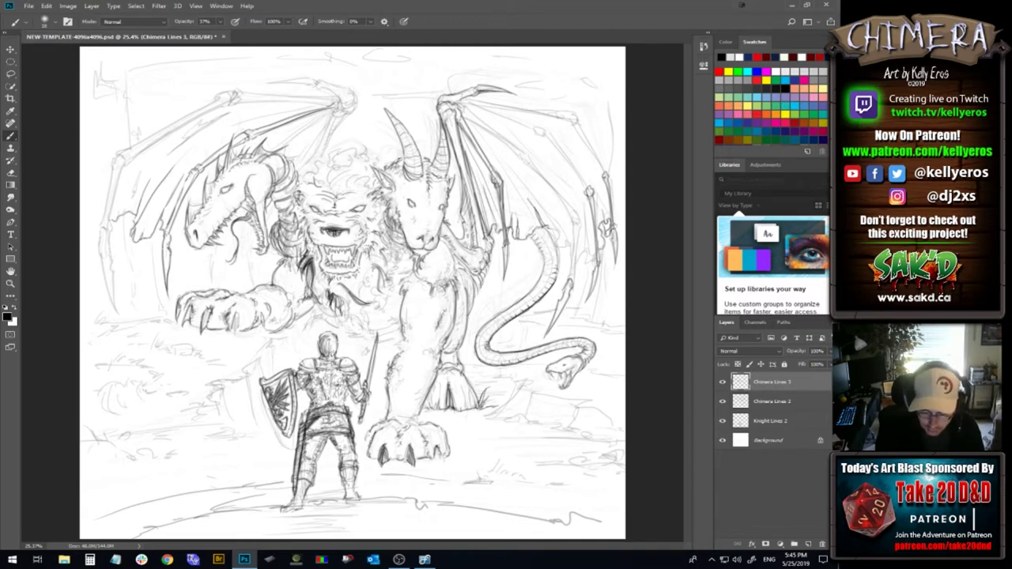
pyautogui.moveTo(333, 276); pyautogui.dragTo(332, 288)
pyautogui.moveTo(333, 279); pyautogui.dragTo(333, 291)
pyautogui.moveTo(333, 283); pyautogui.dragTo(334, 290)
pyautogui.moveTo(335, 285); pyautogui.dragTo(335, 292)
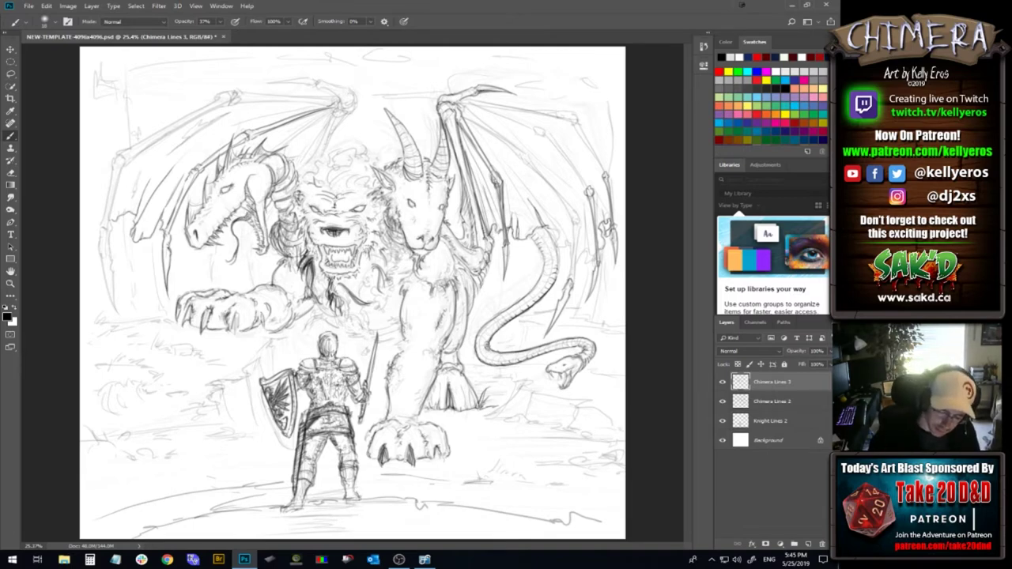
# On the Chimera Lines 2 layer, refine the lion's ear, brow and the mane tufts along the dragon side of its face
pyautogui.click(805, 401)
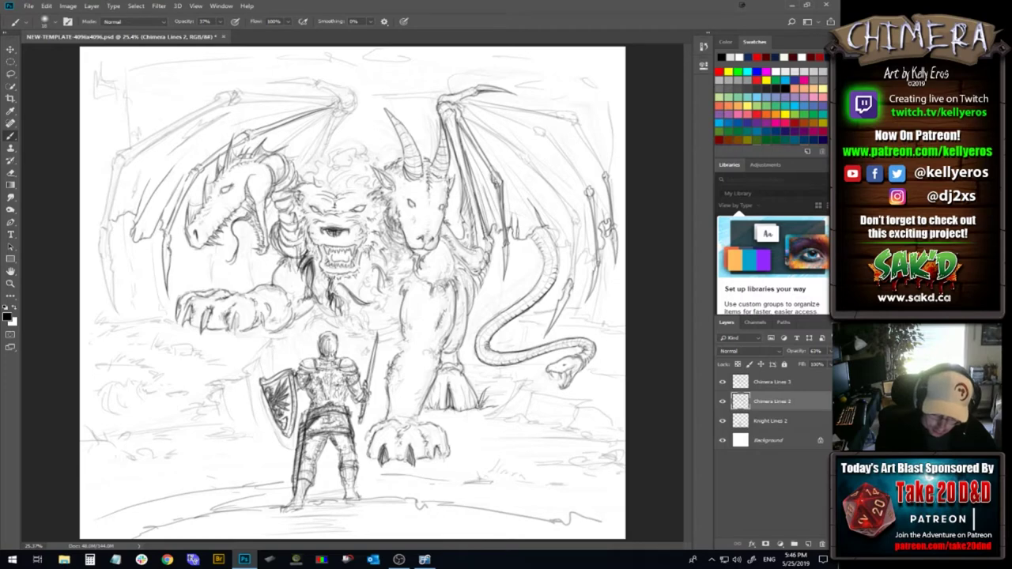
pyautogui.moveTo(309, 183); pyautogui.dragTo(310, 176)
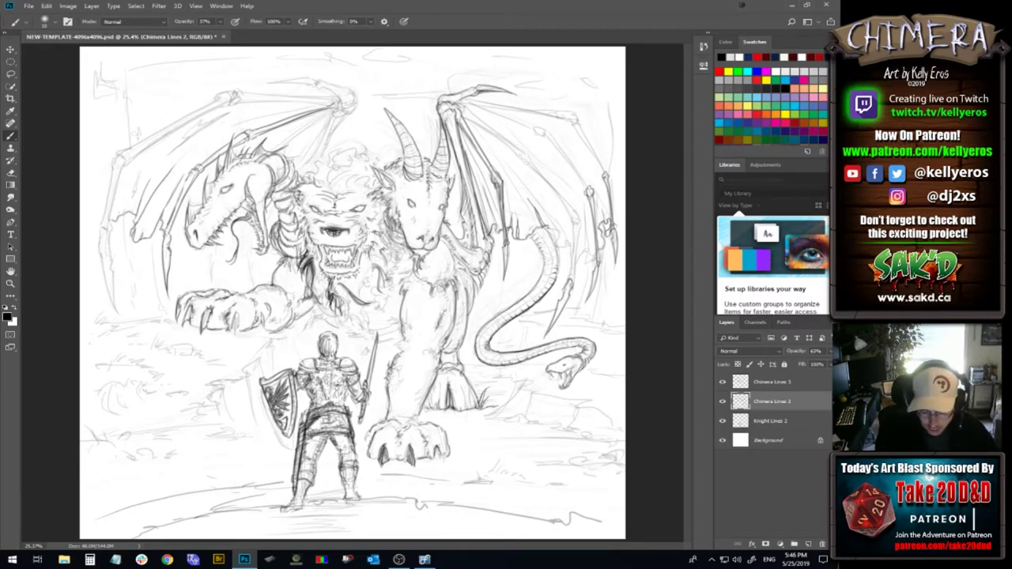
pyautogui.moveTo(309, 197); pyautogui.dragTo(321, 187)
pyautogui.moveTo(310, 193); pyautogui.dragTo(321, 183)
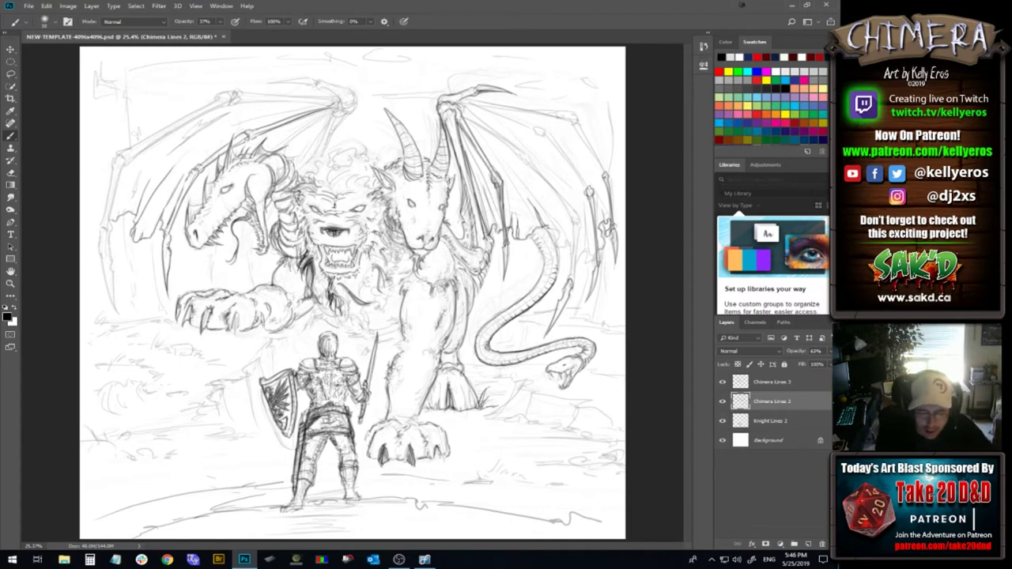
pyautogui.moveTo(293, 220)
pyautogui.mouseDown()
pyautogui.moveTo(299, 211)
pyautogui.moveTo(296, 229)
pyautogui.moveTo(304, 213)
pyautogui.mouseUp()
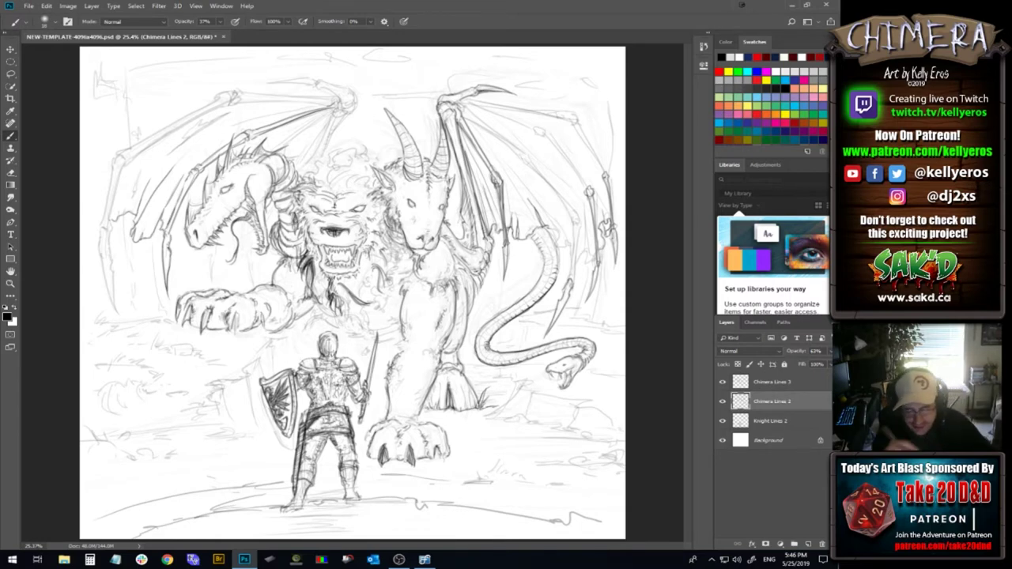
pyautogui.moveTo(296, 228); pyautogui.dragTo(300, 246)
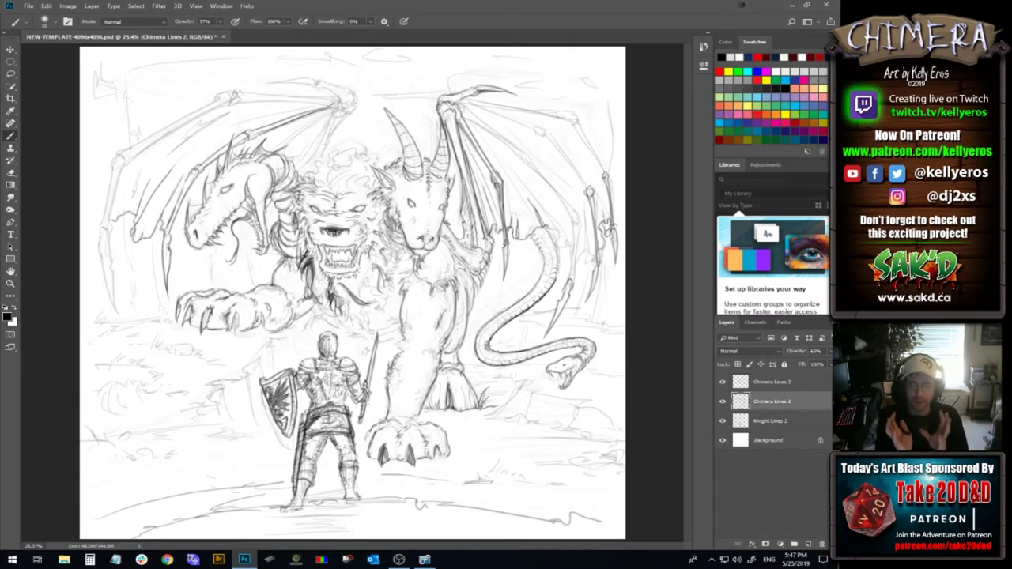
# Add a new layer above Chimera Lines 3 and raise the brush opacity to 76%
pyautogui.click(809, 385)
pyautogui.click(808, 544)
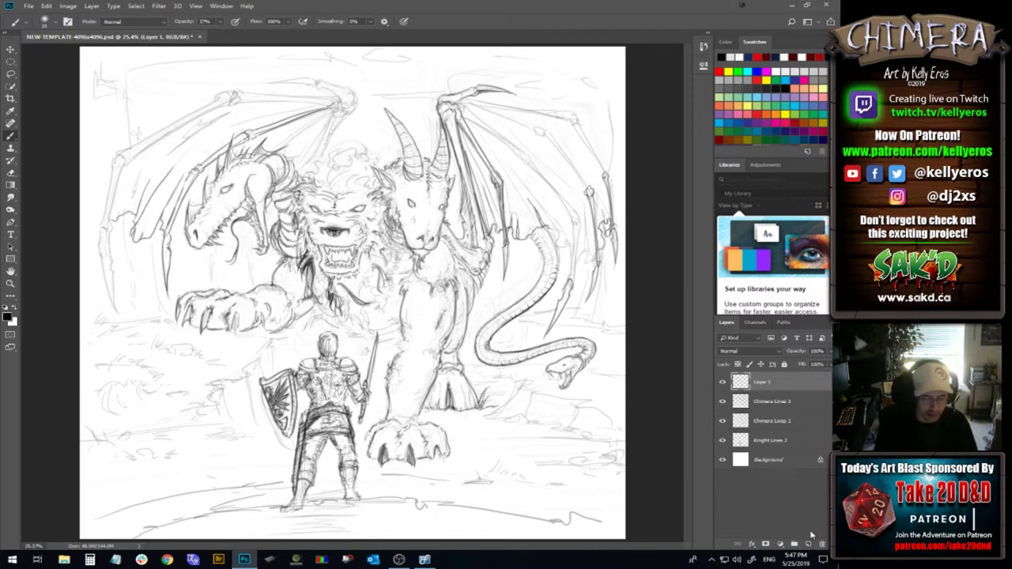
pyautogui.click(240, 32)
pyautogui.click(425, 15)
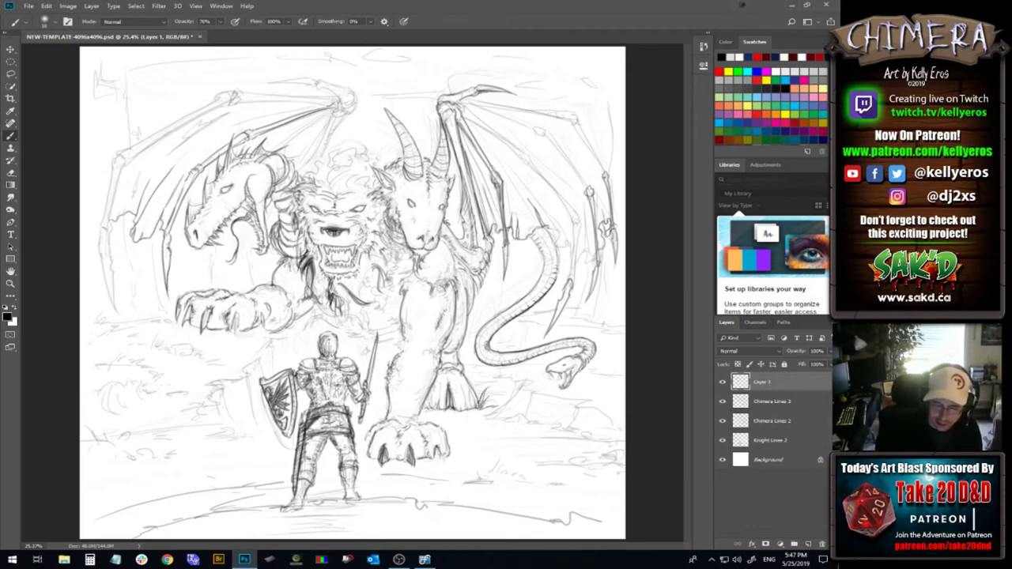
# Outline the lion's mane down both cheeks and under the chin with bold strokes, and redraw both ears
pyautogui.moveTo(289, 204)
pyautogui.mouseDown()
pyautogui.moveTo(293, 270)
pyautogui.moveTo(342, 302)
pyautogui.mouseUp()
pyautogui.moveTo(304, 265)
pyautogui.mouseDown()
pyautogui.moveTo(343, 305)
pyautogui.moveTo(368, 298)
pyautogui.moveTo(383, 273)
pyautogui.moveTo(383, 286)
pyautogui.mouseUp()
pyautogui.moveTo(391, 248); pyautogui.dragTo(388, 258)
pyautogui.moveTo(392, 240); pyautogui.dragTo(385, 255)
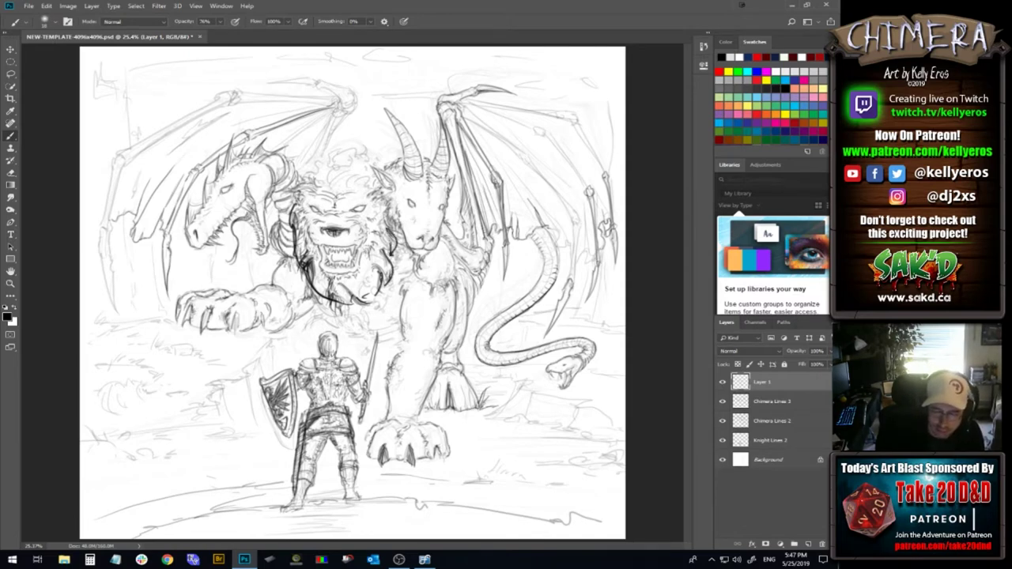
pyautogui.moveTo(308, 192)
pyautogui.mouseDown()
pyautogui.moveTo(291, 206)
pyautogui.moveTo(295, 191)
pyautogui.mouseUp()
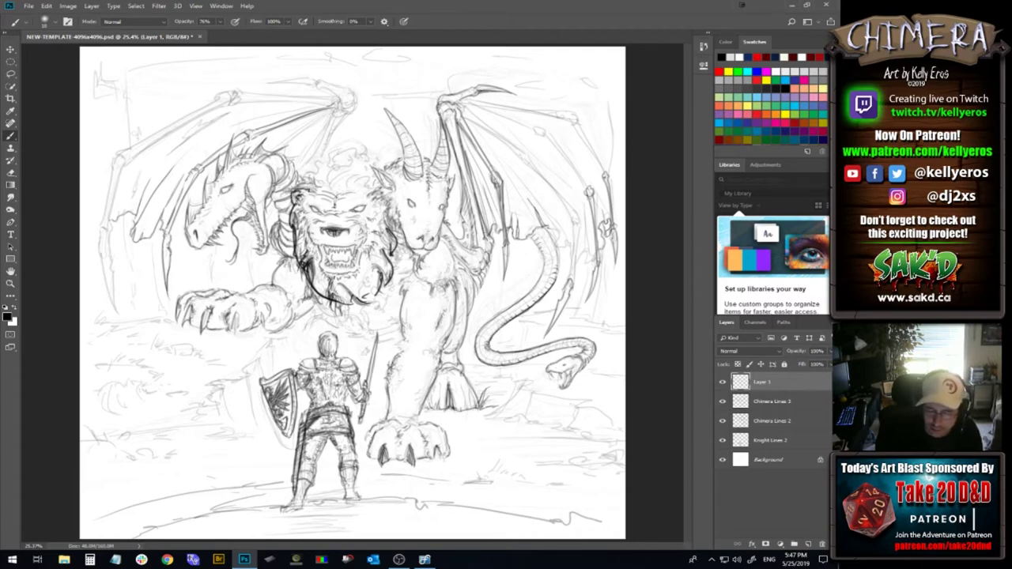
pyautogui.moveTo(387, 190); pyautogui.dragTo(374, 195)
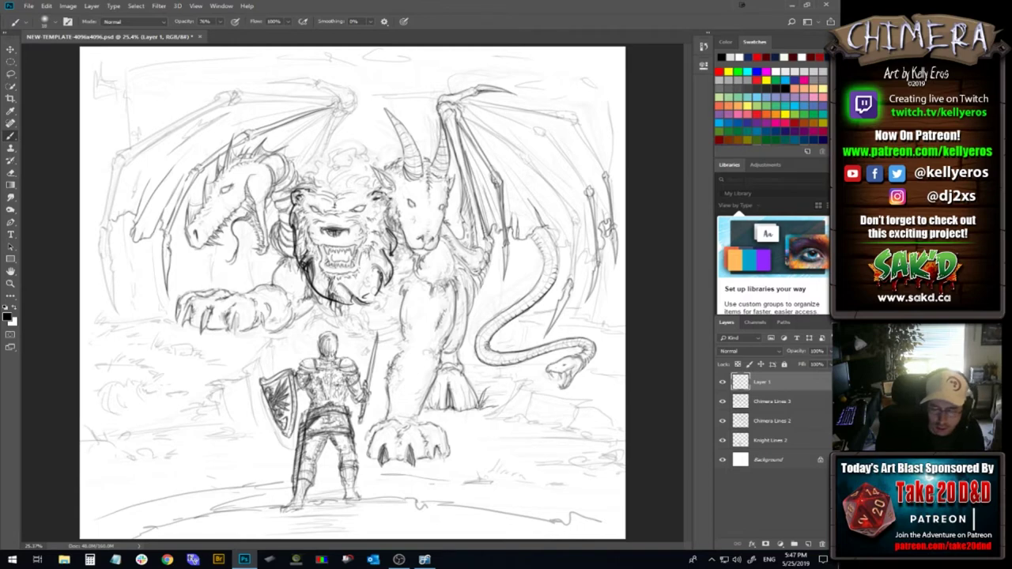
# Draw a curled forelock and wavy tufts of mane across the top of the lion's head
pyautogui.moveTo(325, 191)
pyautogui.mouseDown()
pyautogui.moveTo(359, 182)
pyautogui.moveTo(332, 193)
pyautogui.mouseUp()
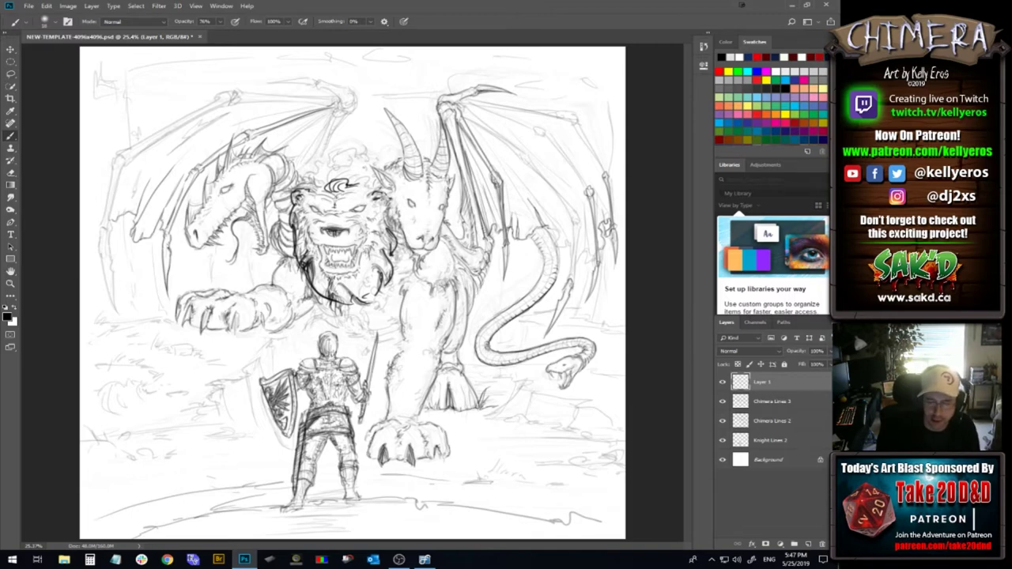
pyautogui.moveTo(310, 182)
pyautogui.mouseDown()
pyautogui.moveTo(346, 162)
pyautogui.moveTo(376, 181)
pyautogui.mouseUp()
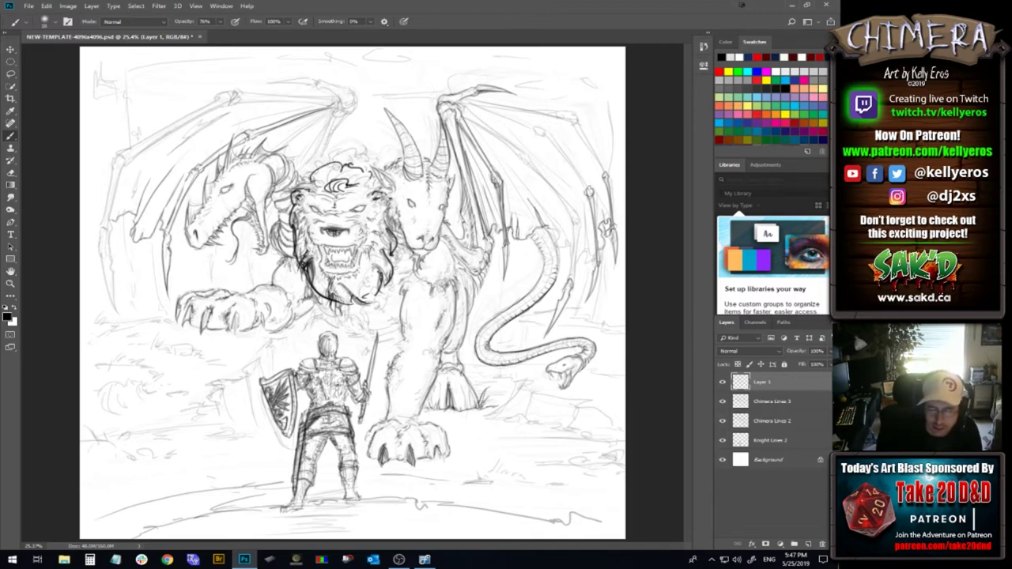
pyautogui.moveTo(309, 184)
pyautogui.mouseDown()
pyautogui.moveTo(324, 162)
pyautogui.moveTo(378, 172)
pyautogui.mouseUp()
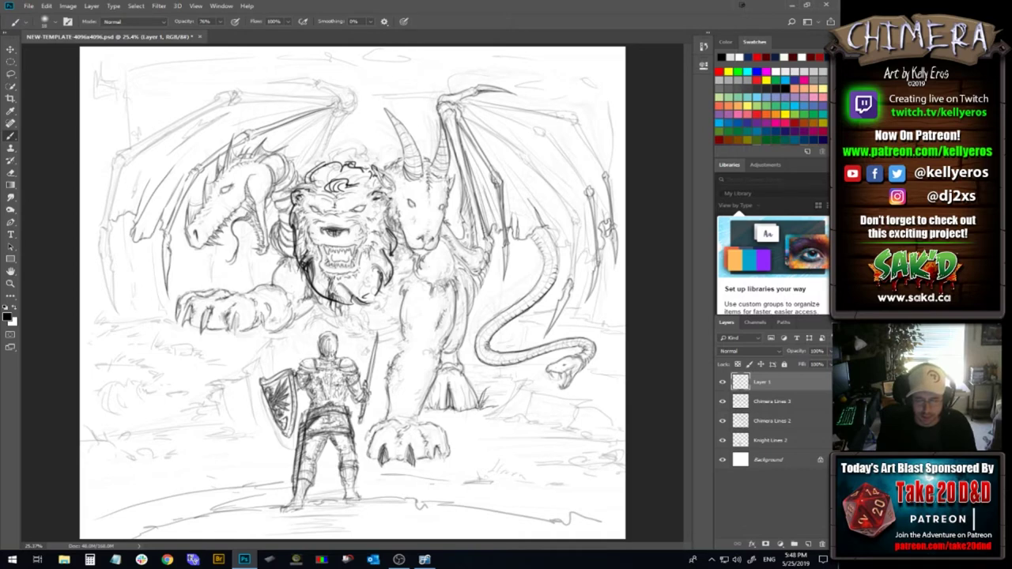
# Move Layer 1 below Chimera Lines 2 and lower its opacity to 79%
pyautogui.moveTo(802, 388); pyautogui.dragTo(801, 427)
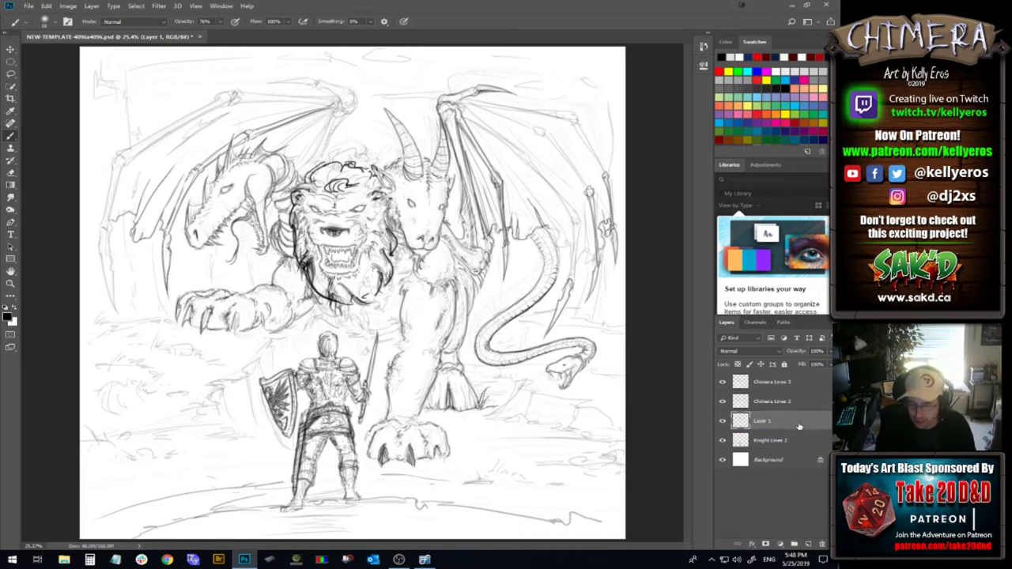
pyautogui.click(827, 351)
pyautogui.moveTo(814, 362)
pyautogui.mouseDown()
pyautogui.moveTo(797, 359)
pyautogui.moveTo(815, 364)
pyautogui.mouseUp()
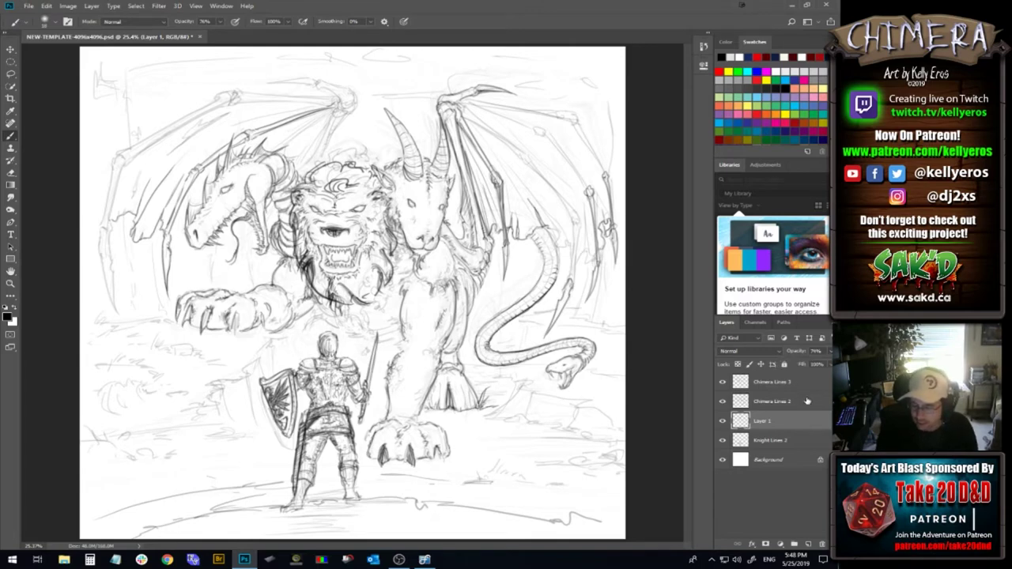
# Clean up the dark mane strokes beside and below the lion's jaw on the Chimera Lines 2 and Chimera Lines 3 layers
pyautogui.click(760, 402)
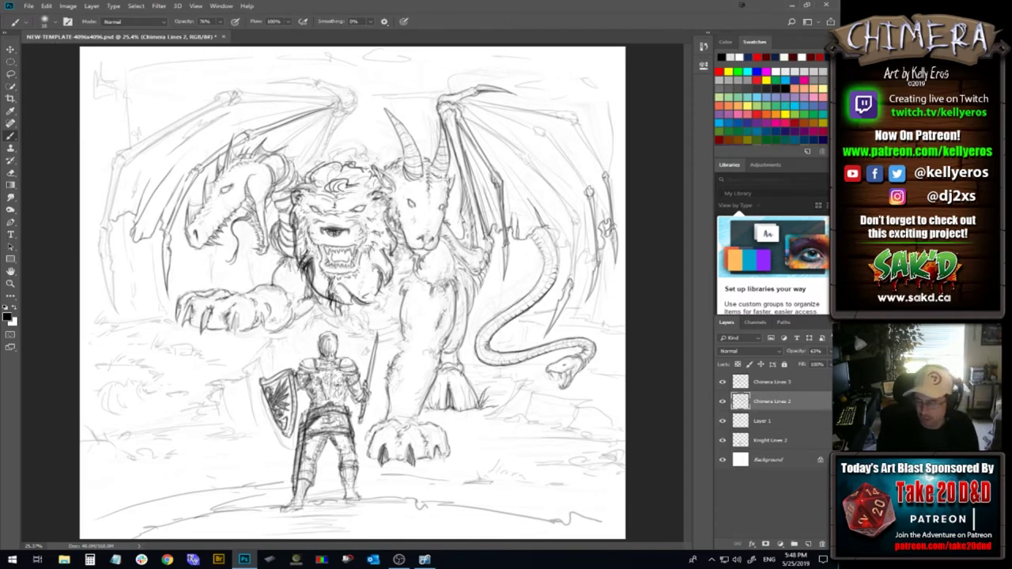
pyautogui.click(789, 382)
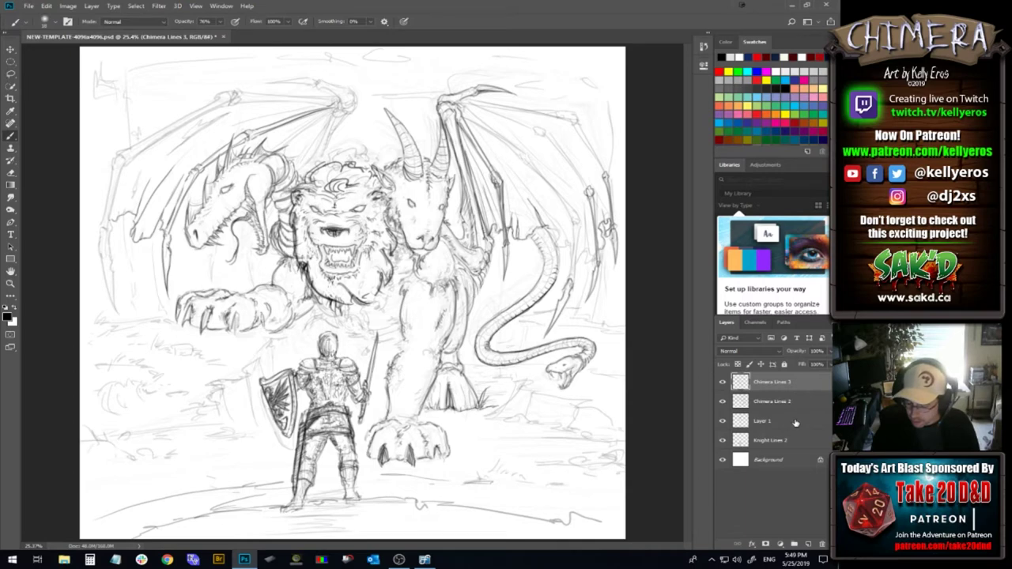
# Toggle the visibility of Layer 1 to compare the lion's head with and without the new mane
pyautogui.click(722, 423)
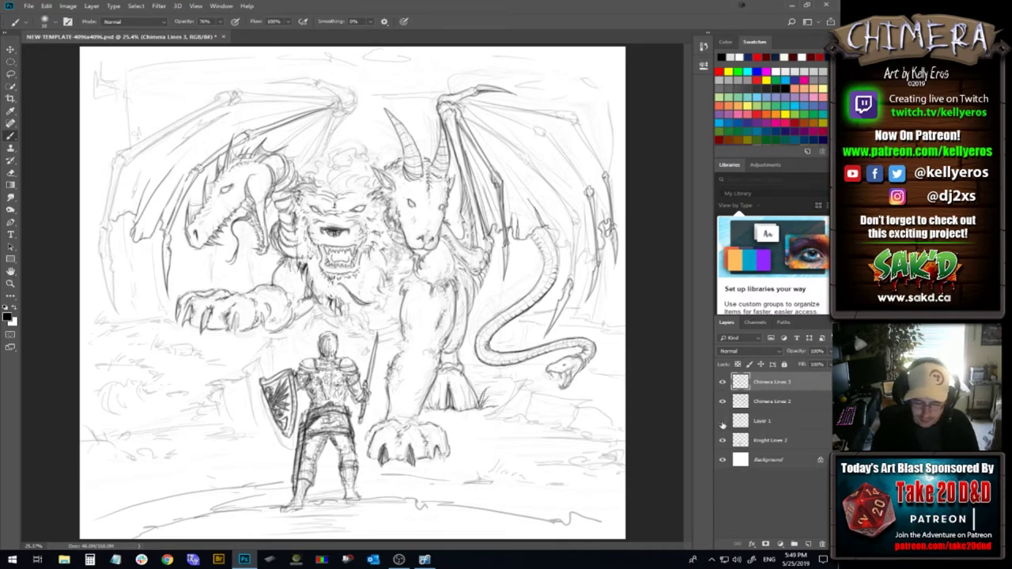
pyautogui.click(722, 423)
pyautogui.click(722, 423)
pyautogui.click(721, 422)
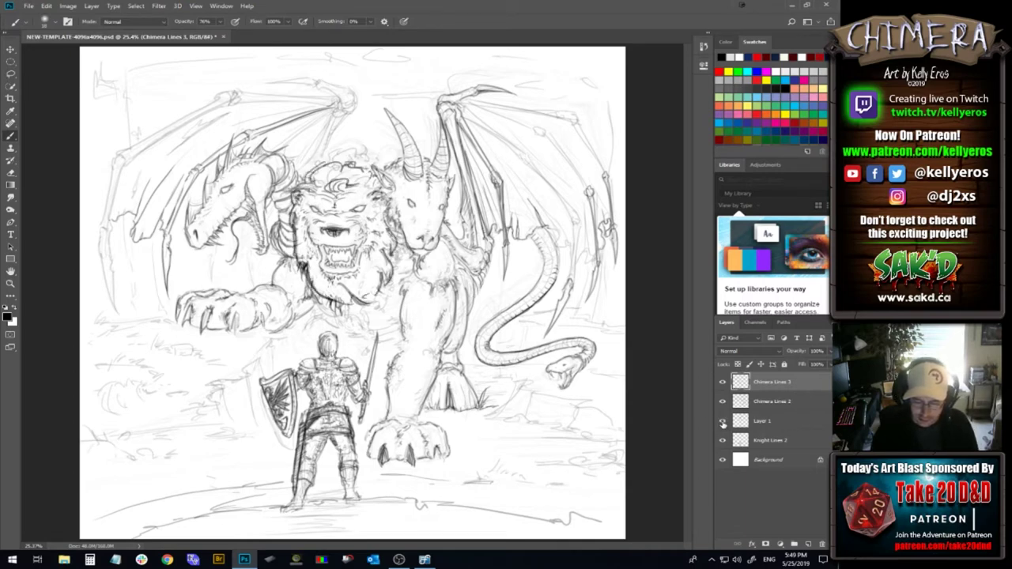
pyautogui.click(723, 424)
pyautogui.click(722, 423)
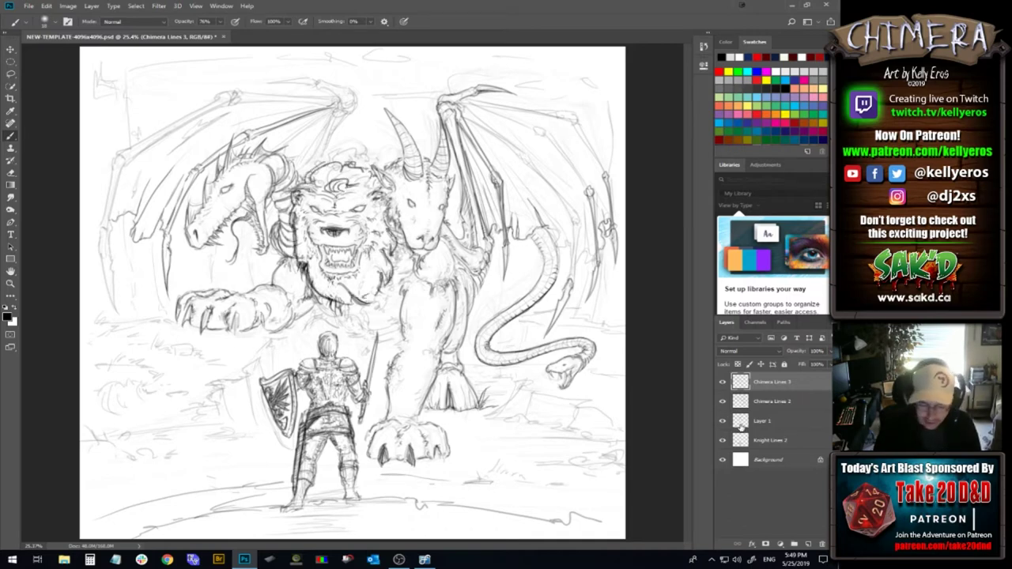
# Lower the brush opacity to 24% and add faint hair strokes around the lion's mane and forehead on Chimera Lines 3
pyautogui.click(220, 22)
pyautogui.moveTo(219, 33); pyautogui.dragTo(195, 33)
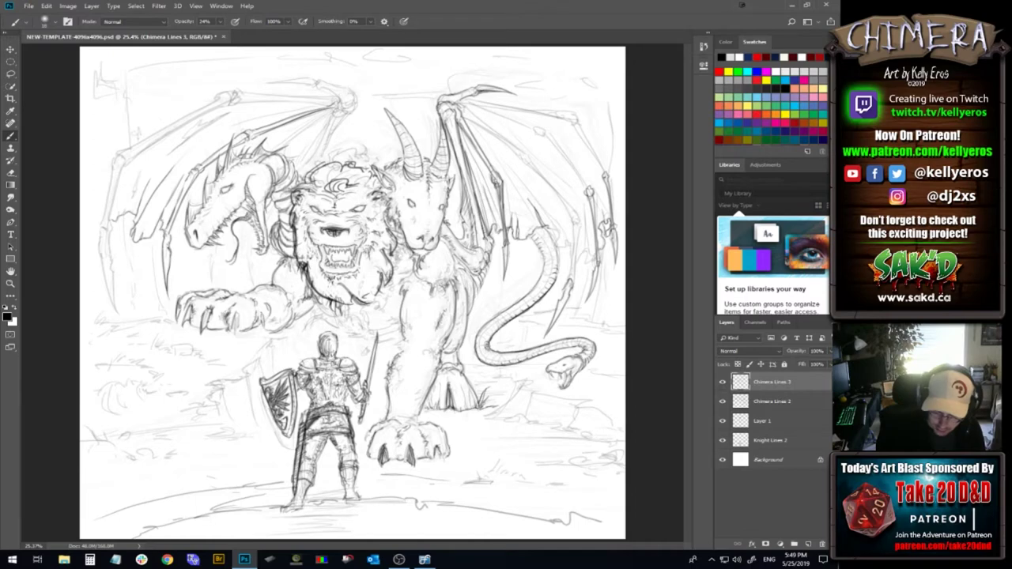
pyautogui.moveTo(305, 271)
pyautogui.mouseDown()
pyautogui.moveTo(326, 302)
pyautogui.moveTo(352, 305)
pyautogui.moveTo(338, 308)
pyautogui.moveTo(372, 304)
pyautogui.moveTo(381, 287)
pyautogui.moveTo(378, 309)
pyautogui.moveTo(385, 292)
pyautogui.mouseUp()
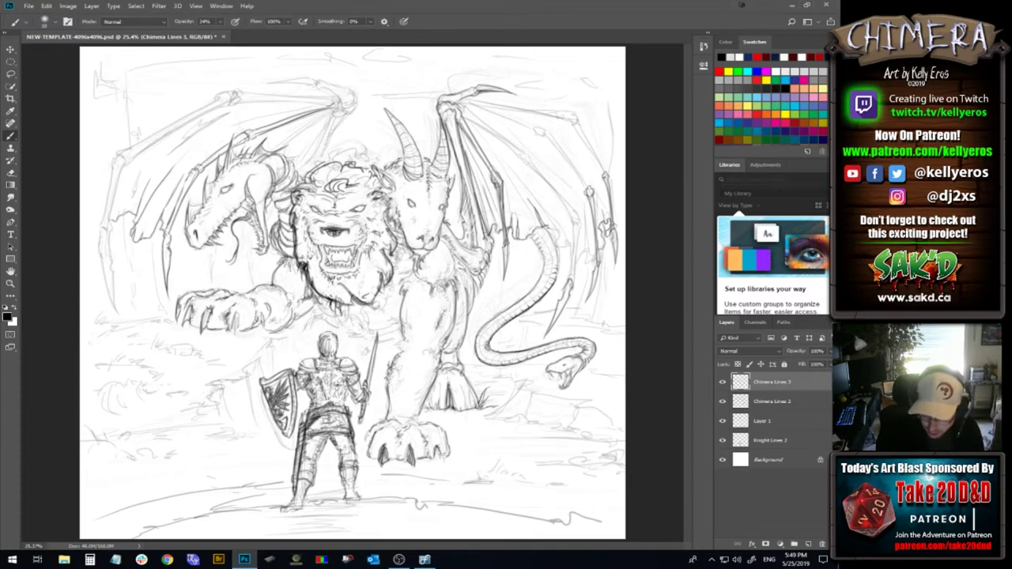
pyautogui.moveTo(391, 231); pyautogui.dragTo(397, 246)
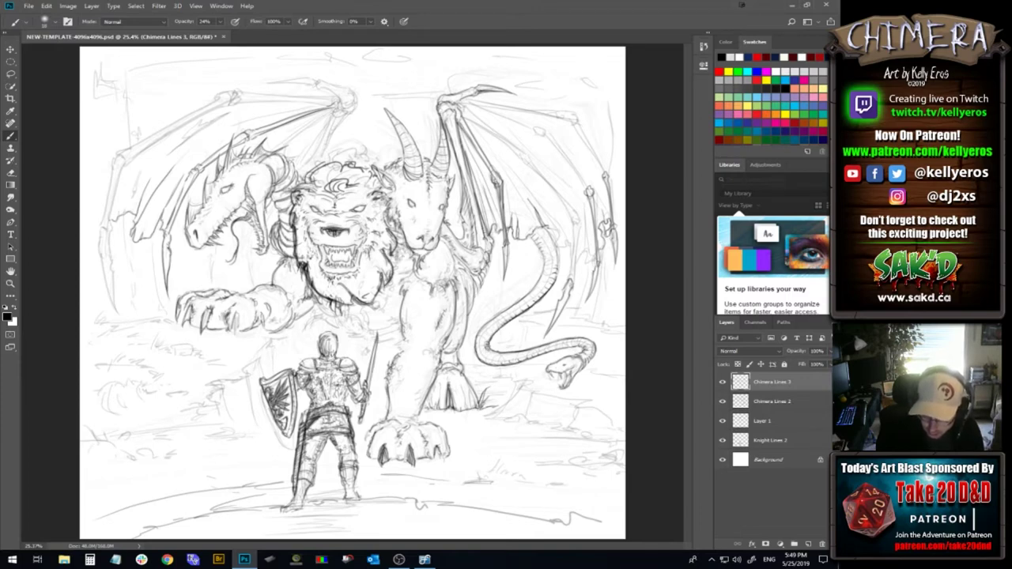
pyautogui.moveTo(328, 183)
pyautogui.mouseDown()
pyautogui.moveTo(342, 194)
pyautogui.moveTo(329, 167)
pyautogui.moveTo(361, 165)
pyautogui.mouseUp()
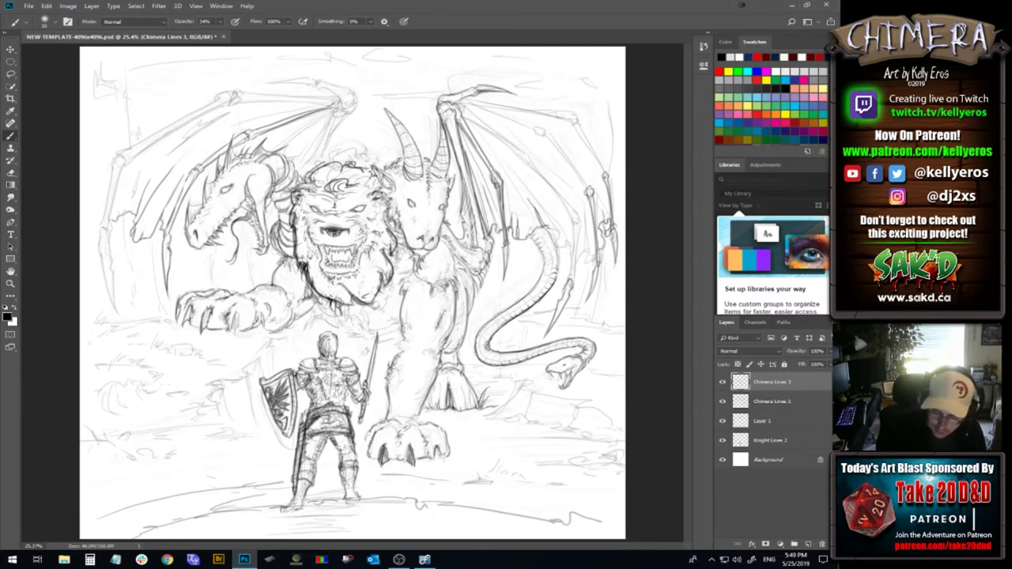
pyautogui.moveTo(297, 192); pyautogui.dragTo(293, 204)
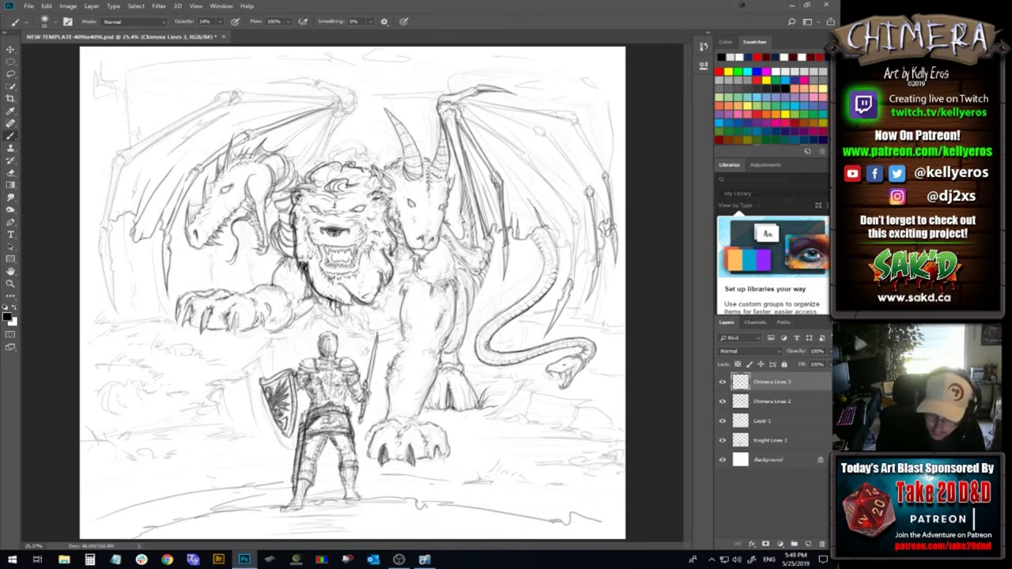
pyautogui.moveTo(375, 191); pyautogui.dragTo(383, 195)
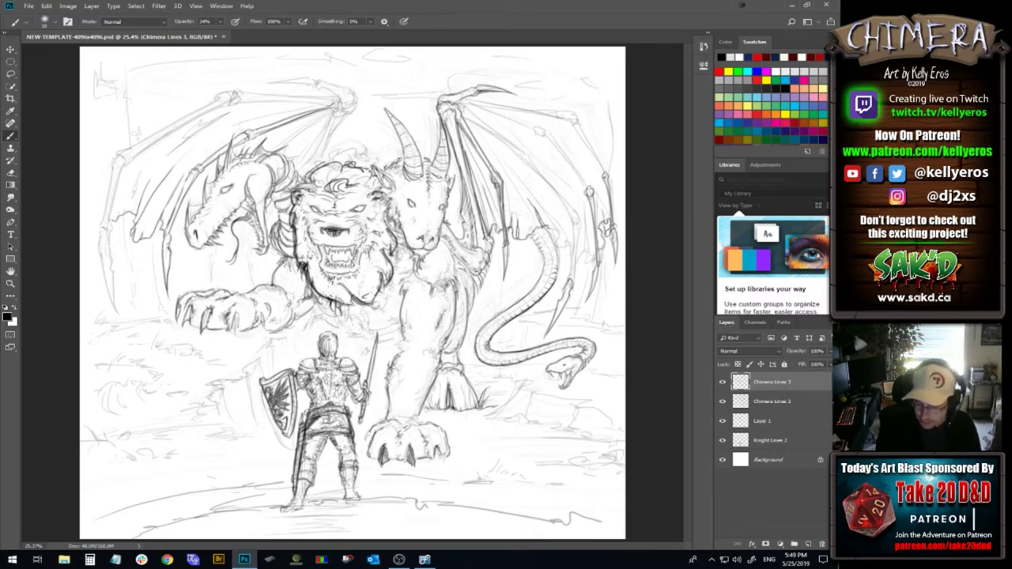
# Toggle the visibility of Layer 1 repeatedly to compare the lion with and without the redrawn mane
pyautogui.click(725, 421)
pyautogui.click(726, 422)
pyautogui.click(727, 424)
pyautogui.click(725, 421)
pyautogui.click(725, 422)
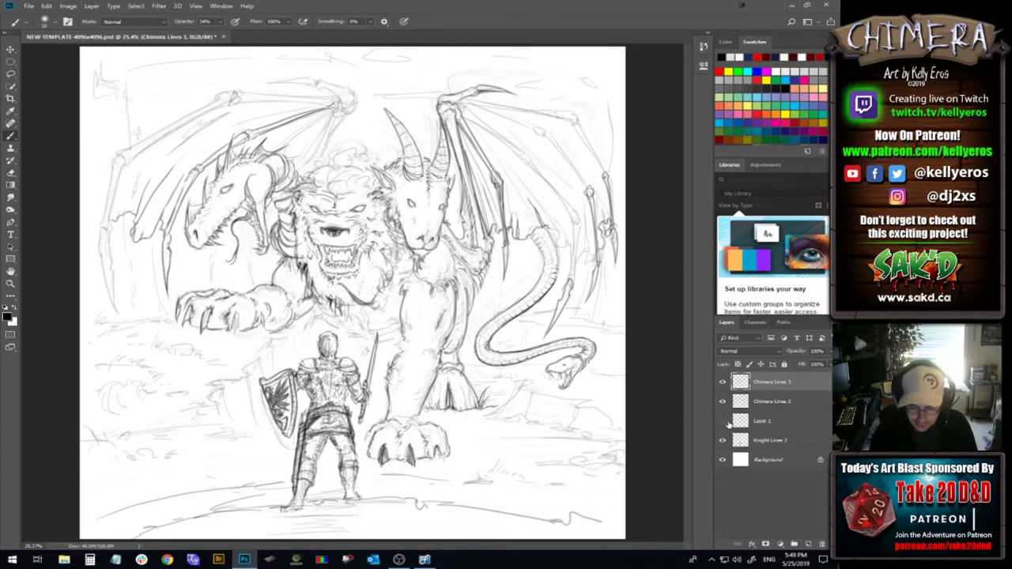
pyautogui.click(725, 423)
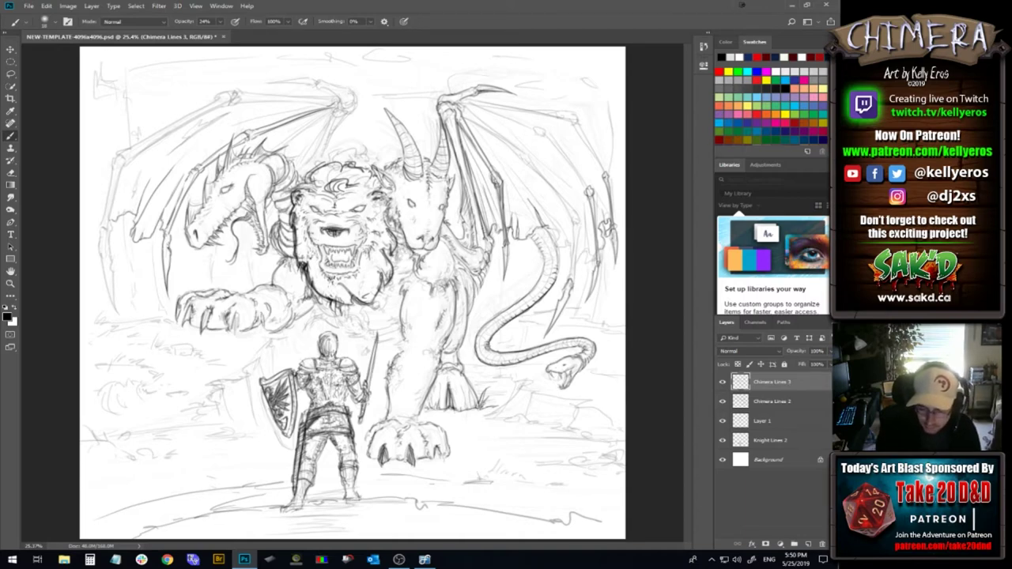
# Hide Layer 1 with the redrawn mane and delete that layer
pyautogui.click(722, 421)
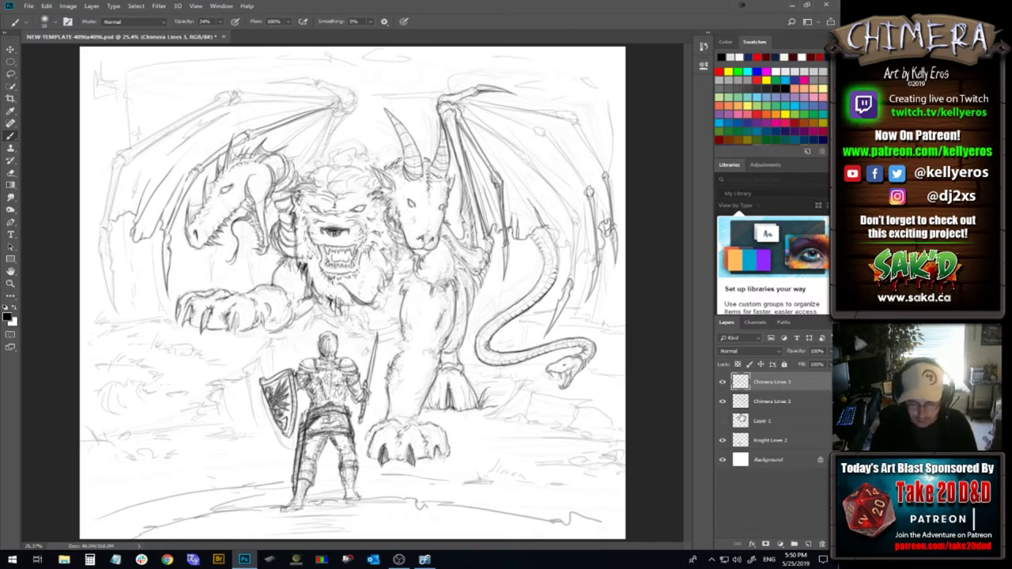
pyautogui.click(799, 424)
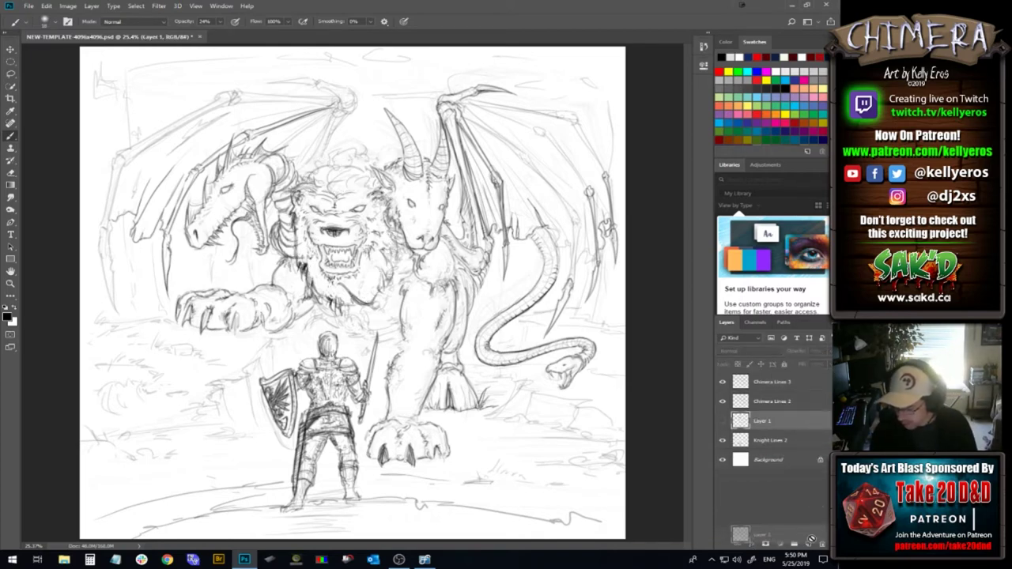
pyautogui.click(823, 535)
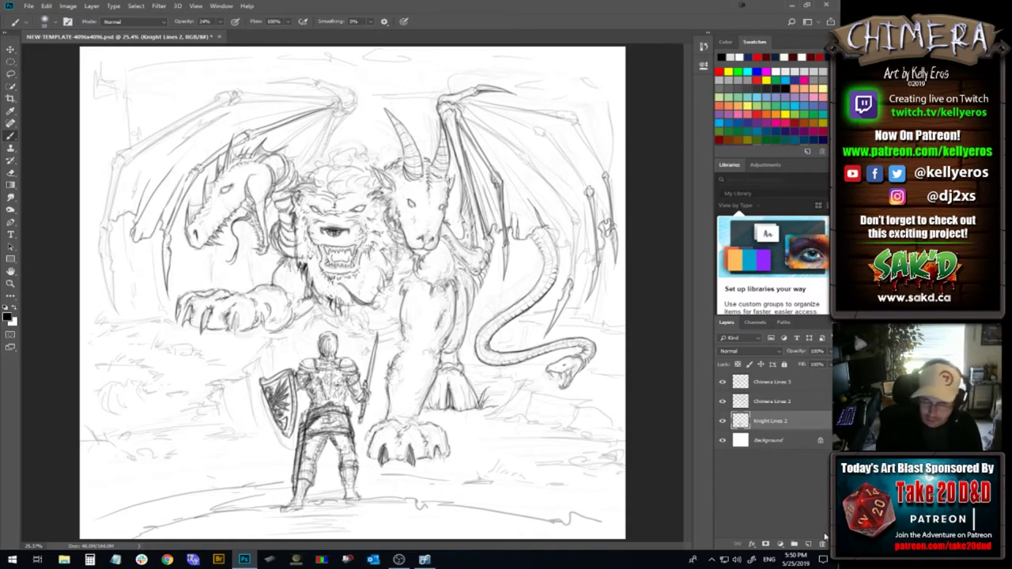
# On Chimera Lines 3, set the brush opacity to 37% and draw the lower wing bone down to the spike beside the snake tail
pyautogui.click(800, 380)
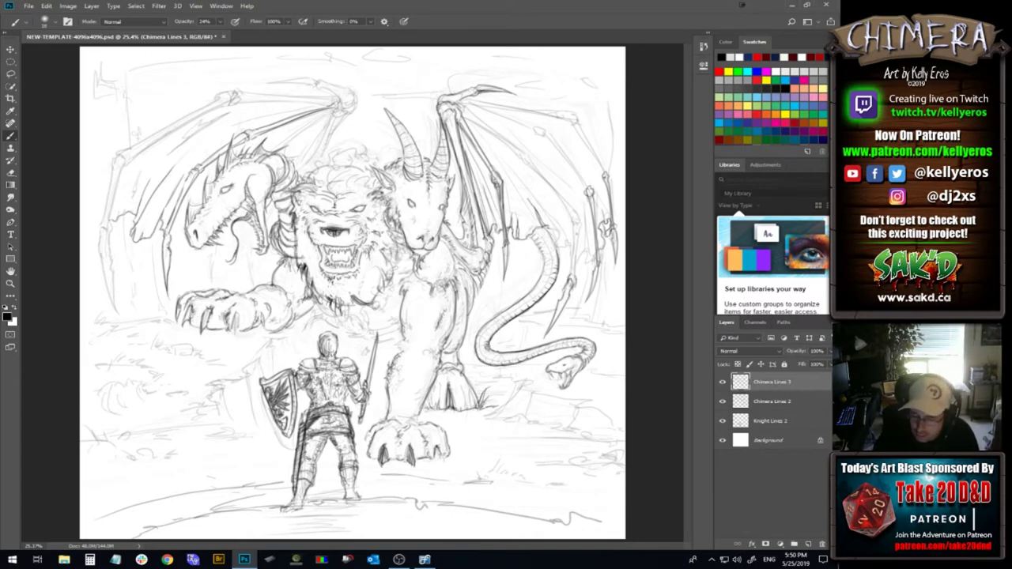
pyautogui.click(220, 22)
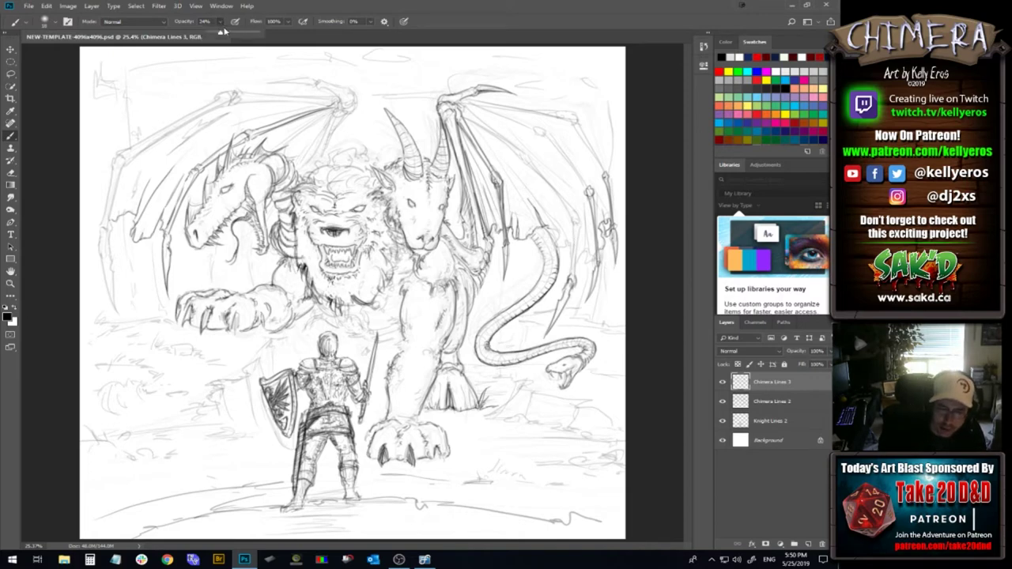
pyautogui.click(227, 32)
pyautogui.click(470, 17)
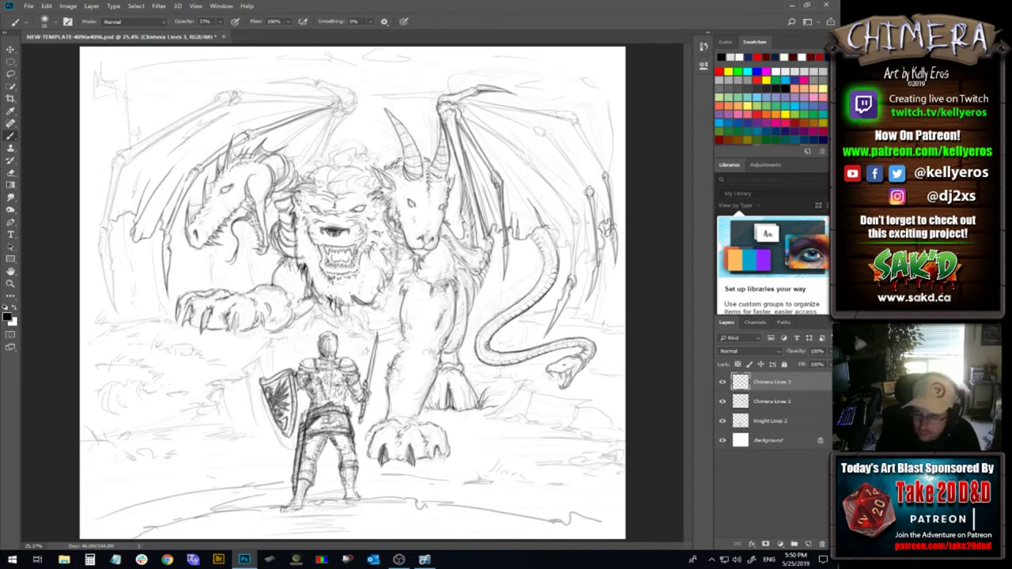
pyautogui.moveTo(573, 226); pyautogui.dragTo(567, 276)
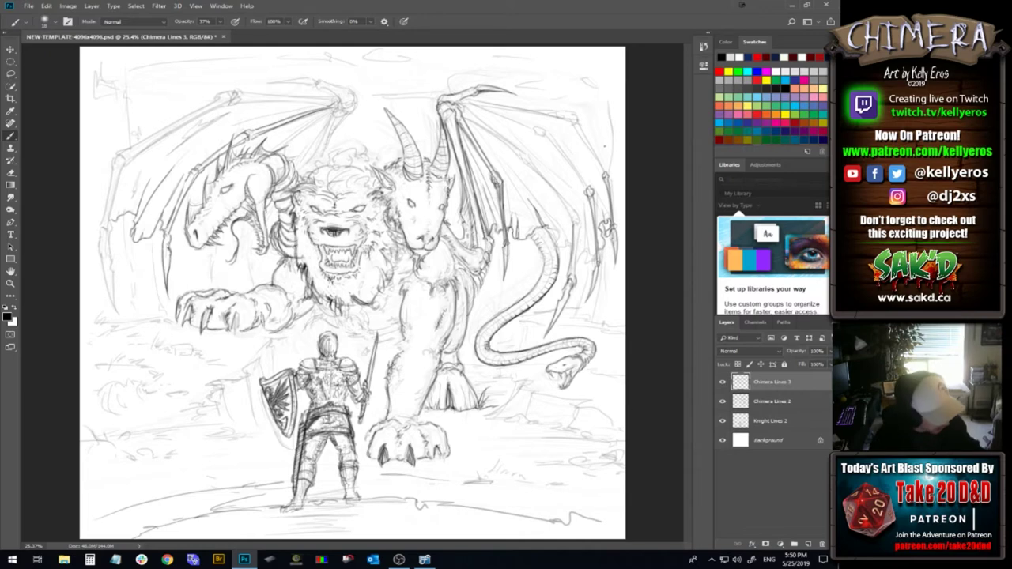
pyautogui.hotkey('ctrl', 'z')
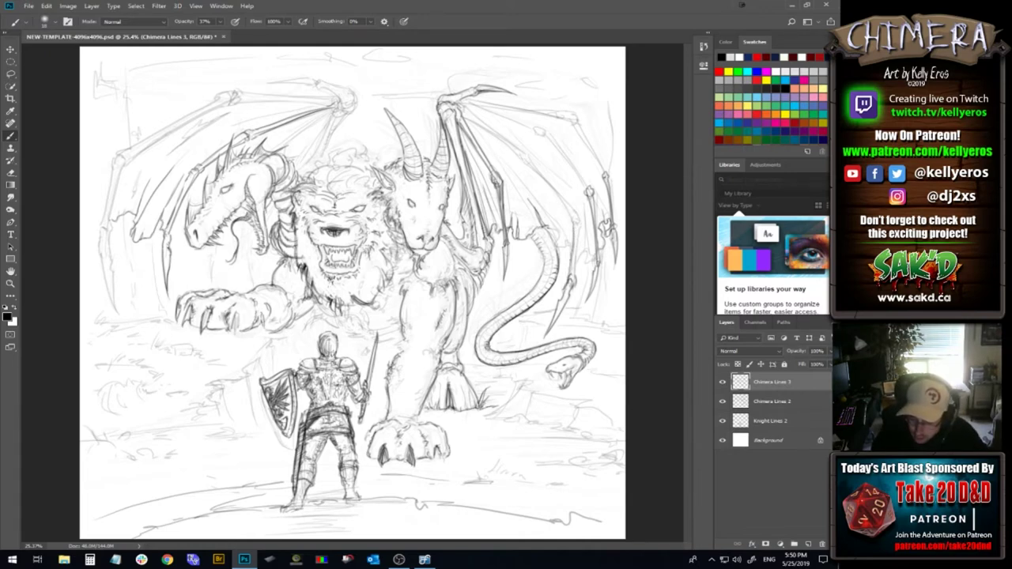
pyautogui.moveTo(581, 228); pyautogui.dragTo(575, 277)
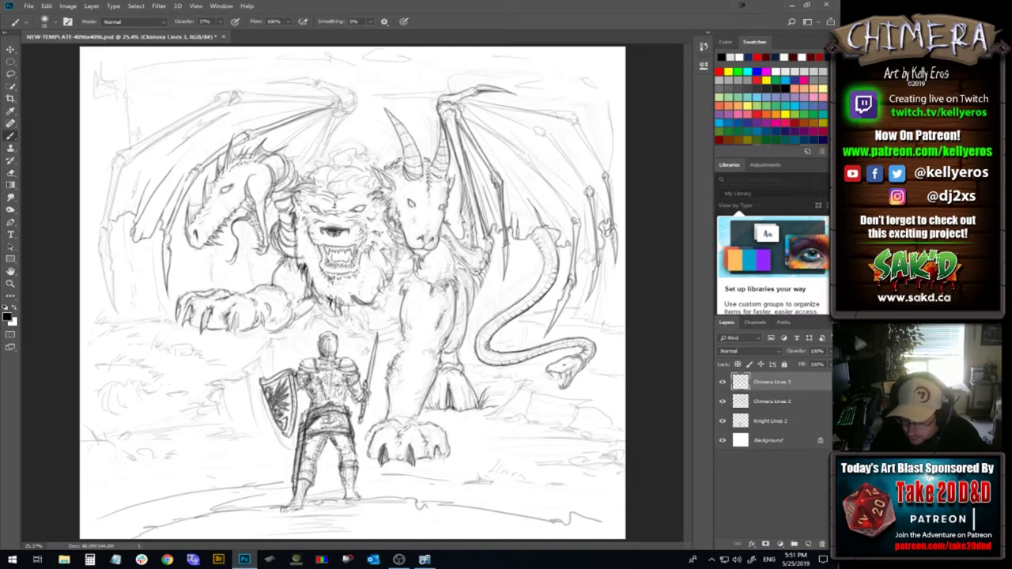
pyautogui.moveTo(574, 248); pyautogui.dragTo(570, 278)
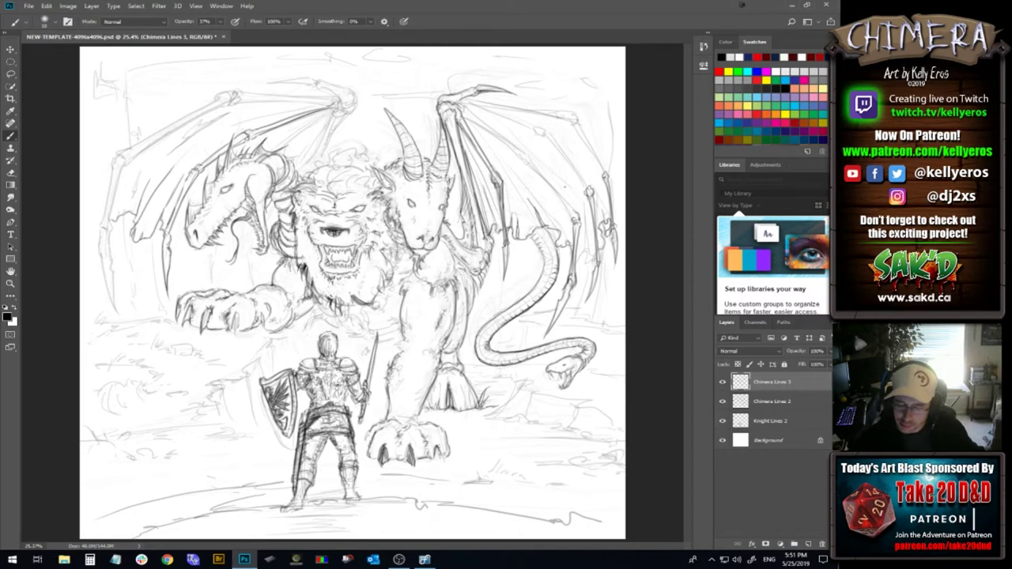
# Darken both edges of the wing bone running from the middle joint down to the spike beside the snake tail
pyautogui.moveTo(536, 163); pyautogui.dragTo(579, 211)
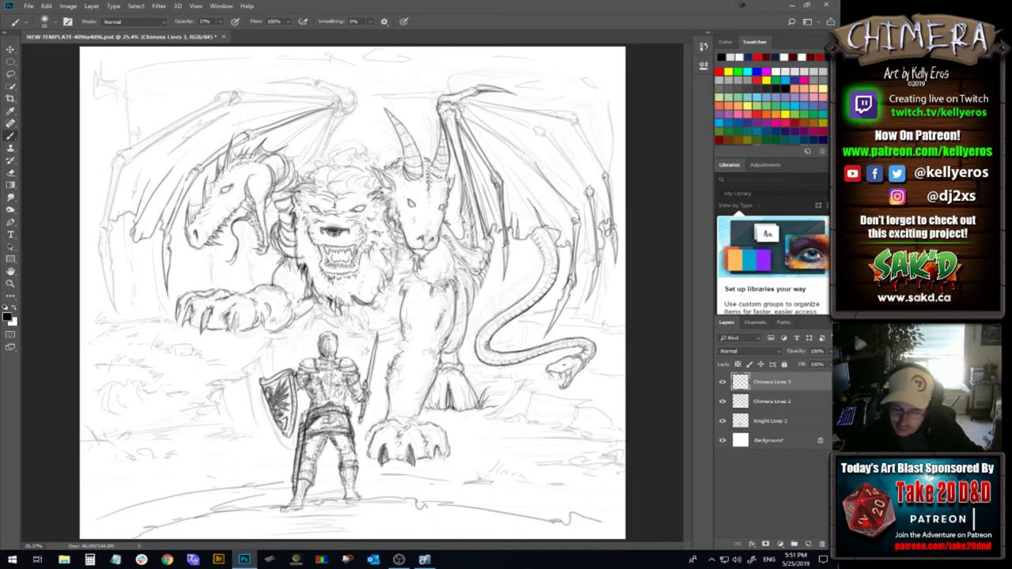
pyautogui.hotkey('ctrl', 'z')
pyautogui.moveTo(532, 160); pyautogui.dragTo(578, 216)
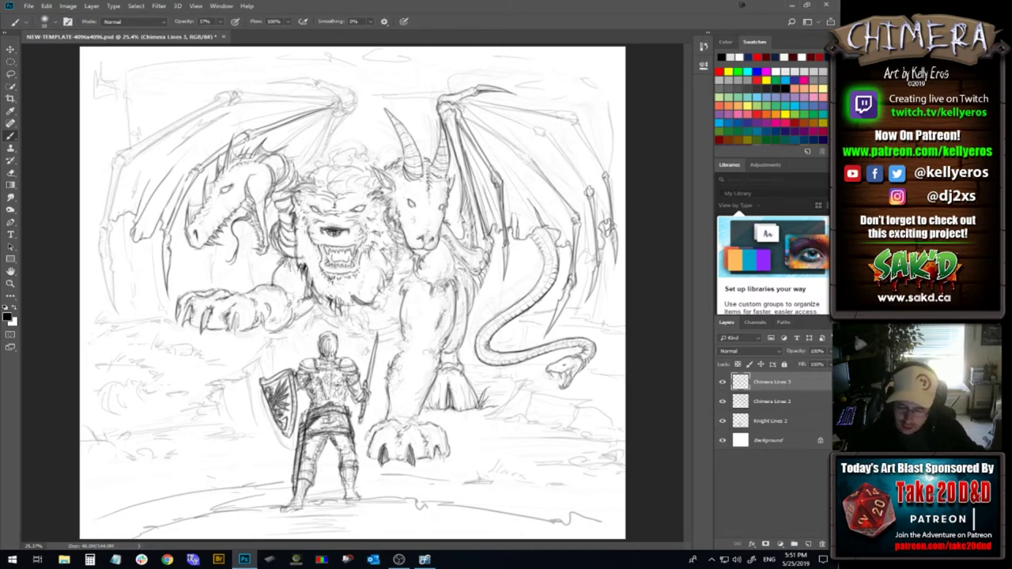
pyautogui.moveTo(527, 161); pyautogui.dragTo(571, 221)
pyautogui.moveTo(550, 187); pyautogui.dragTo(564, 206)
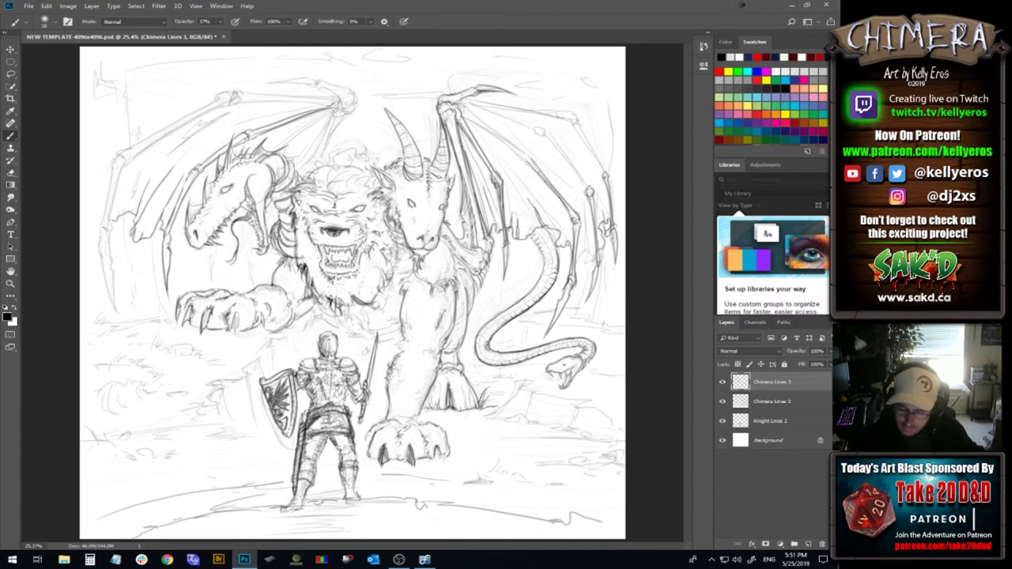
pyautogui.moveTo(528, 163); pyautogui.dragTo(542, 179)
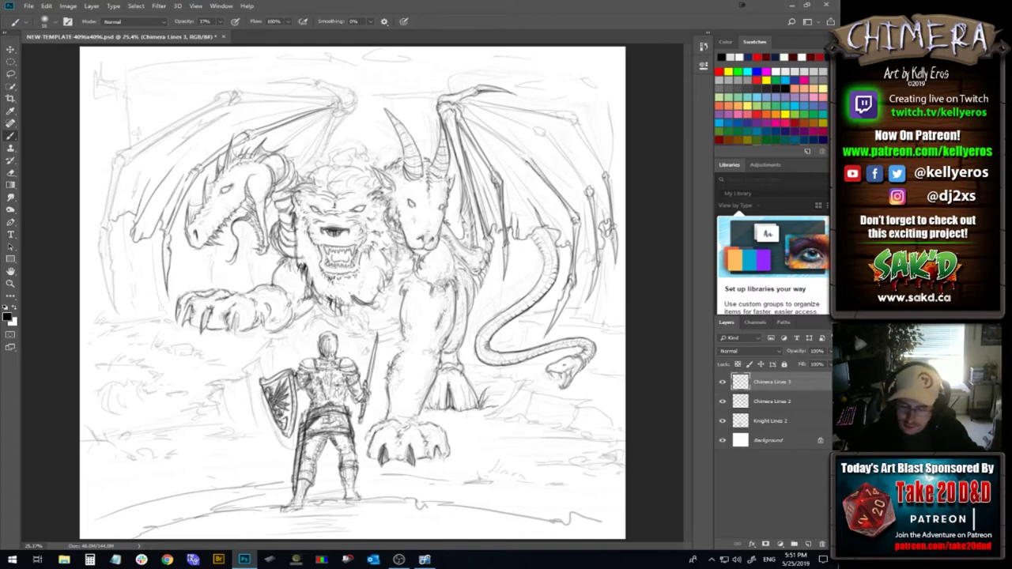
pyautogui.moveTo(528, 160); pyautogui.dragTo(540, 176)
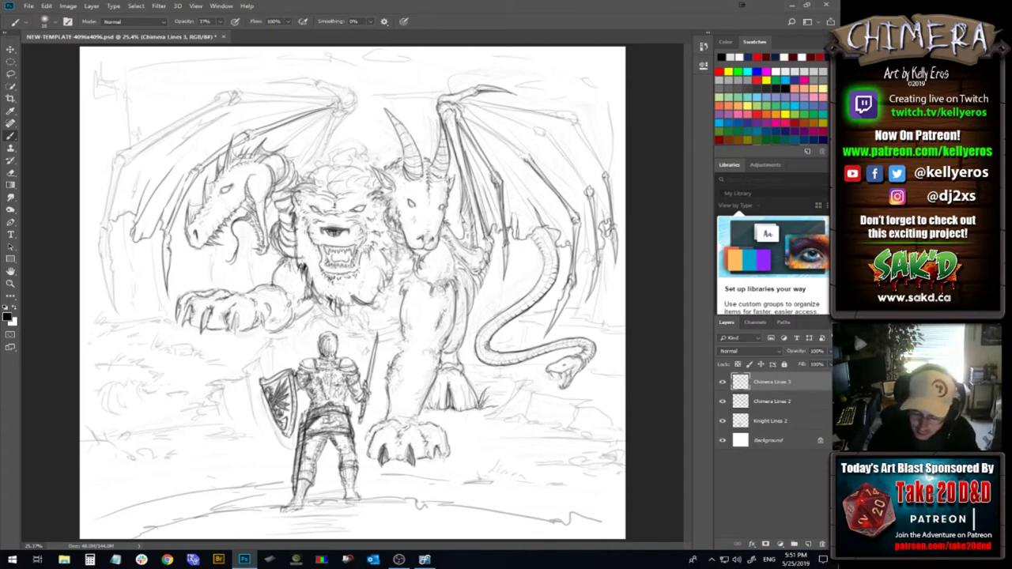
# Darken the fur beside the goat's muzzle and add mane strokes along the lion's cheeks and jaw
pyautogui.moveTo(449, 227); pyautogui.dragTo(448, 238)
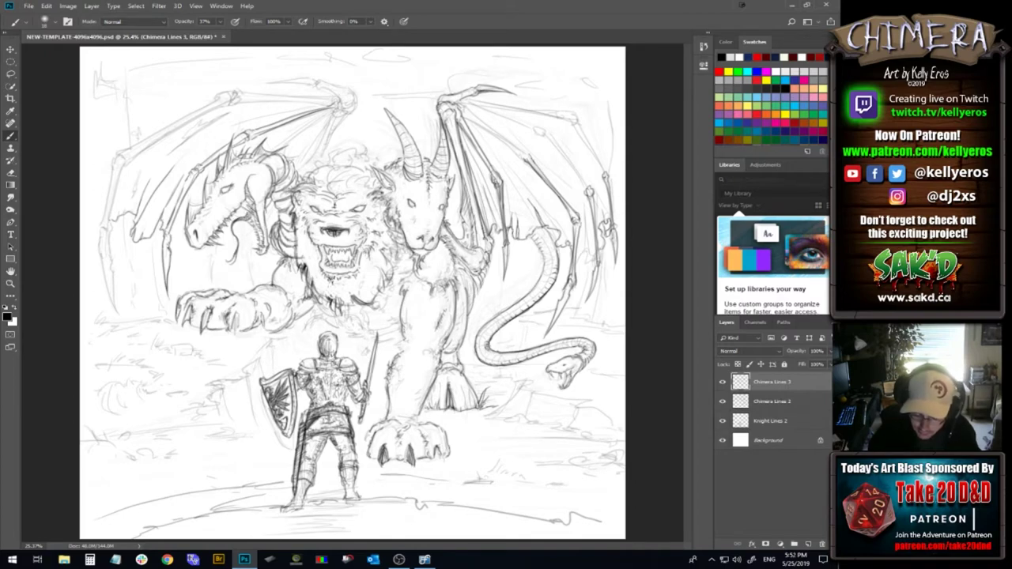
pyautogui.moveTo(393, 263); pyautogui.dragTo(385, 303)
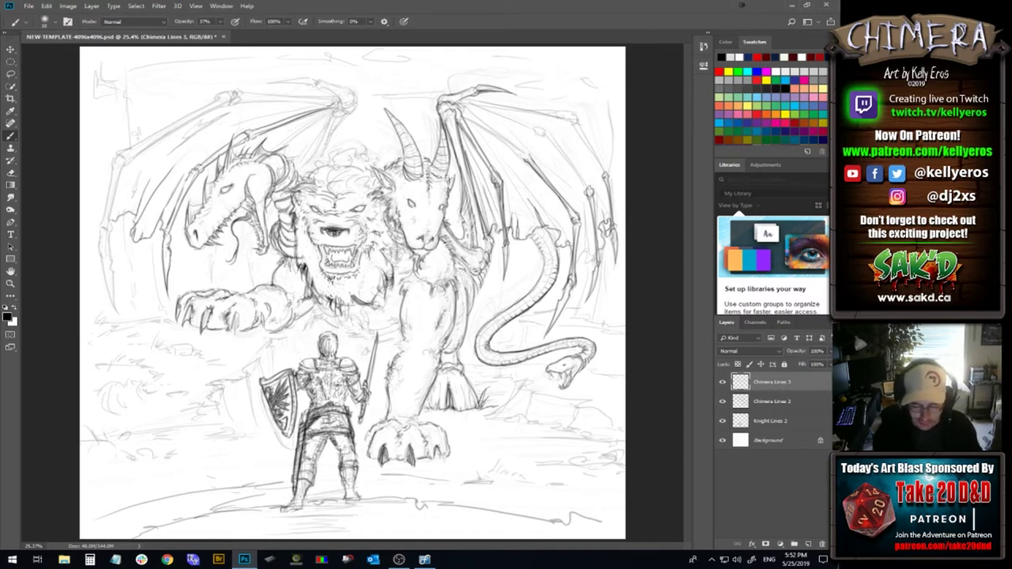
pyautogui.moveTo(316, 258); pyautogui.dragTo(314, 278)
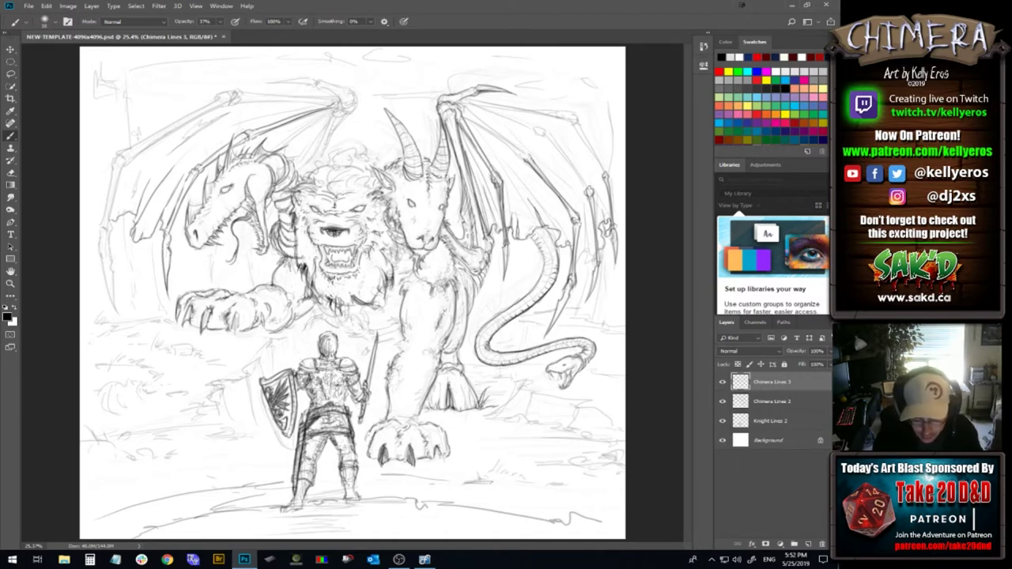
pyautogui.moveTo(303, 235); pyautogui.dragTo(305, 258)
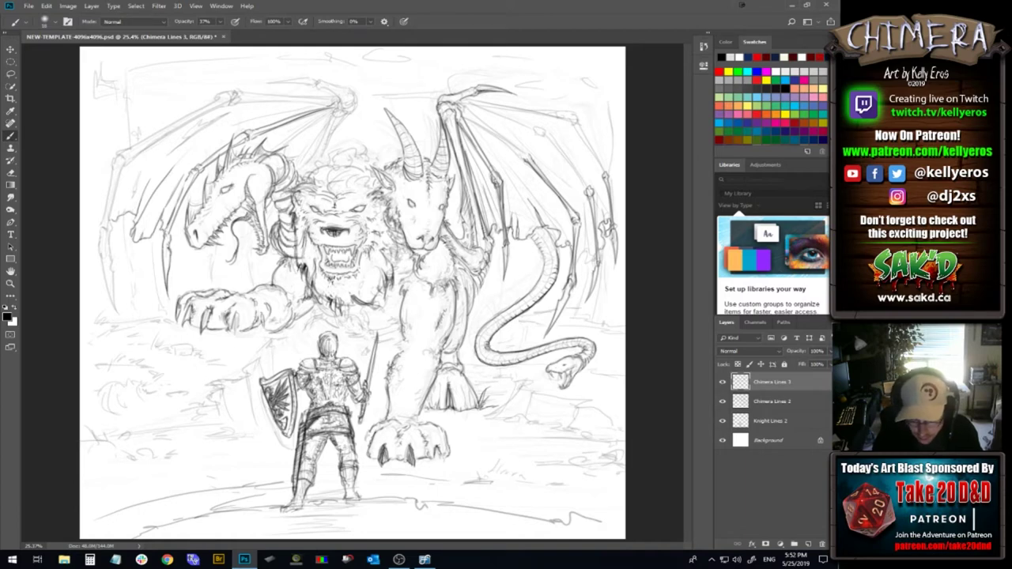
pyautogui.moveTo(309, 237); pyautogui.dragTo(309, 258)
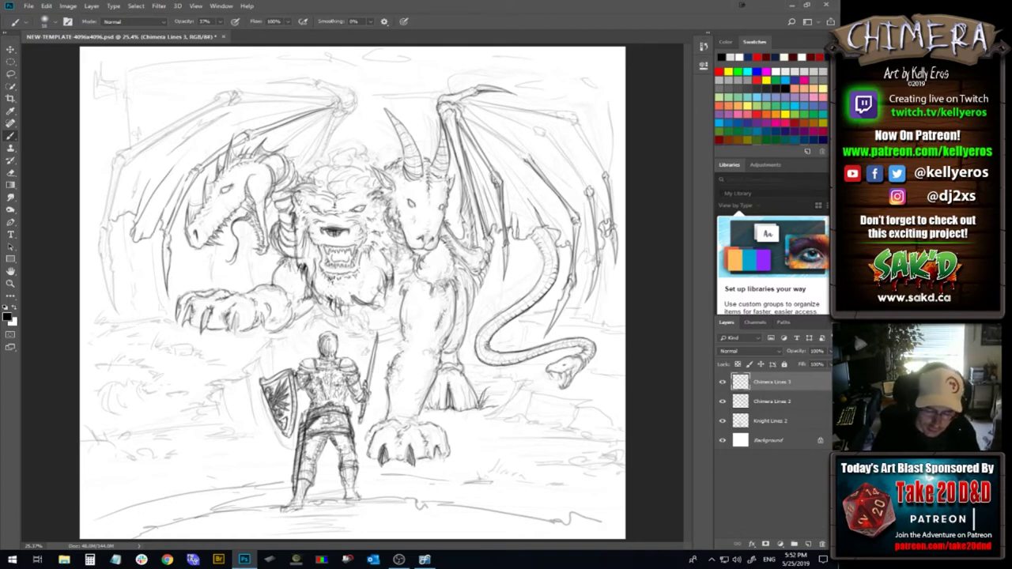
pyautogui.moveTo(300, 224); pyautogui.dragTo(294, 240)
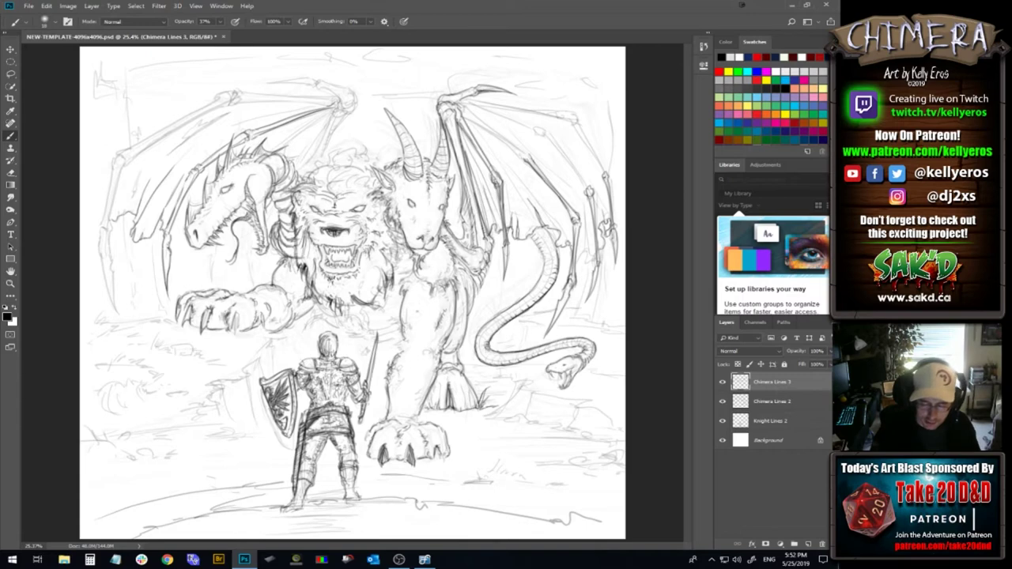
pyautogui.moveTo(304, 228); pyautogui.dragTo(304, 245)
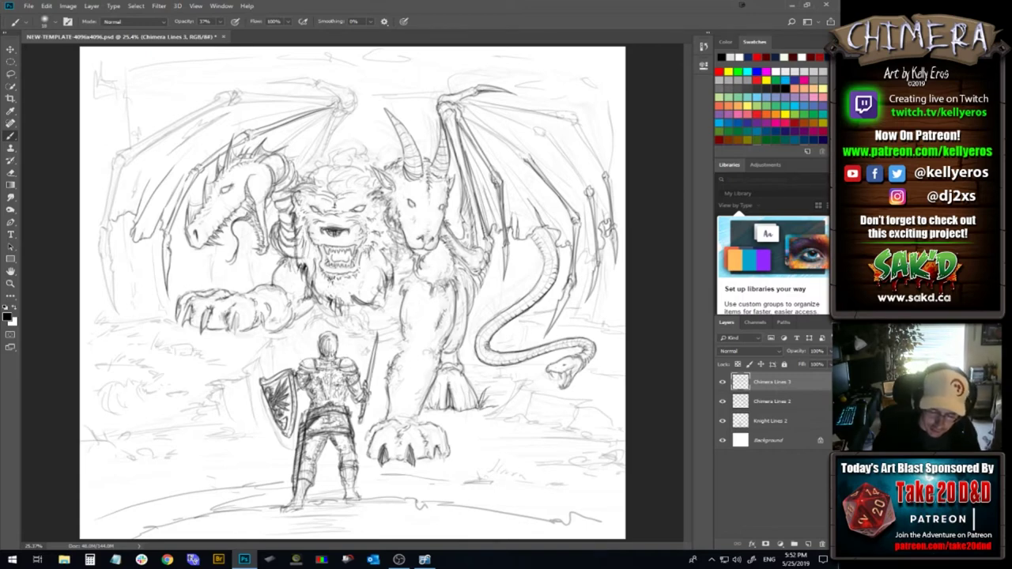
pyautogui.moveTo(304, 235); pyautogui.dragTo(309, 263)
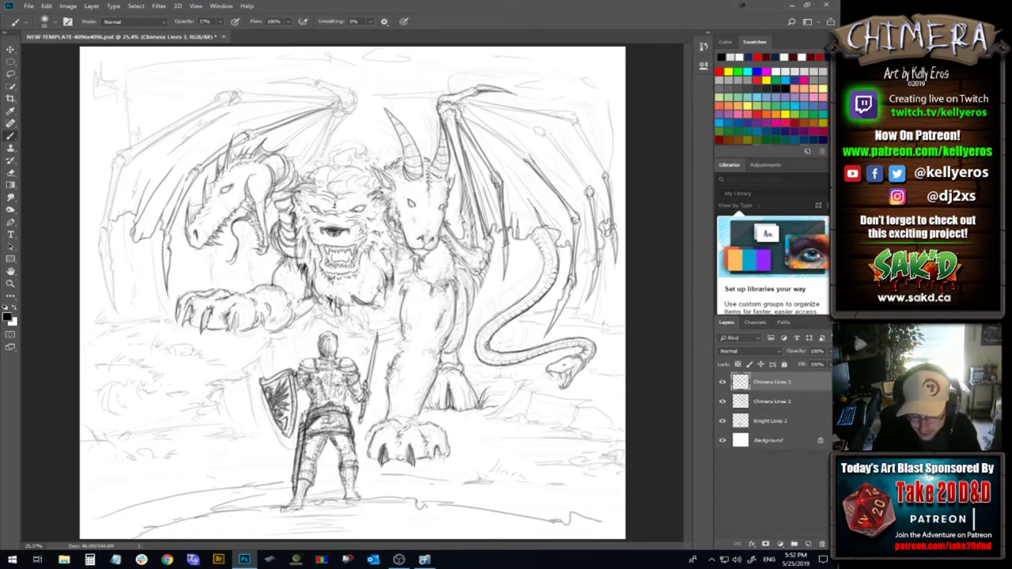
pyautogui.moveTo(376, 264)
pyautogui.mouseDown()
pyautogui.moveTo(374, 278)
pyautogui.moveTo(375, 266)
pyautogui.mouseUp()
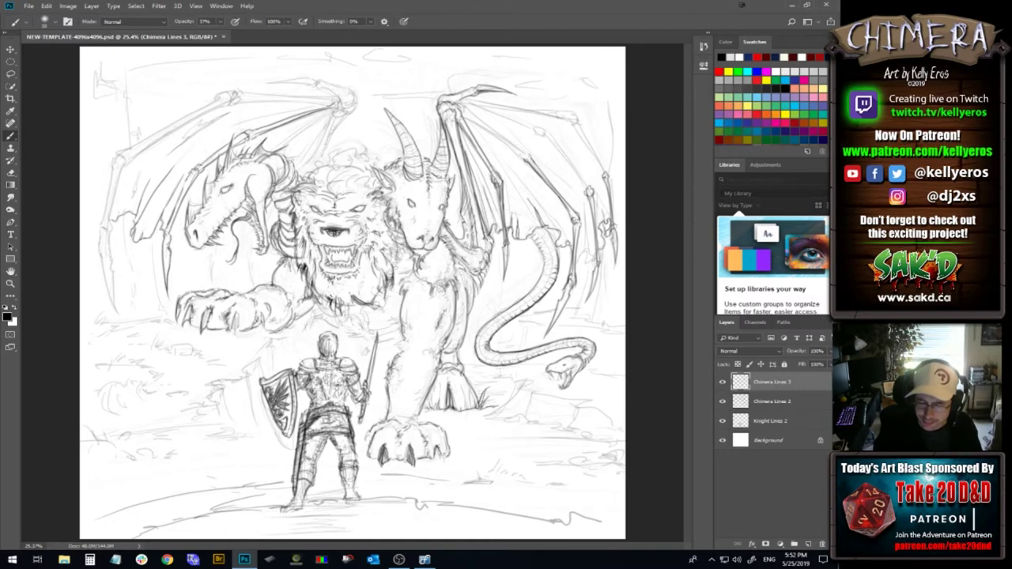
# Darken the wing bone beside the goat's horn, the tuft above the lion's brow and the wing bone rising behind the lion's head
pyautogui.moveTo(449, 121); pyautogui.dragTo(456, 138)
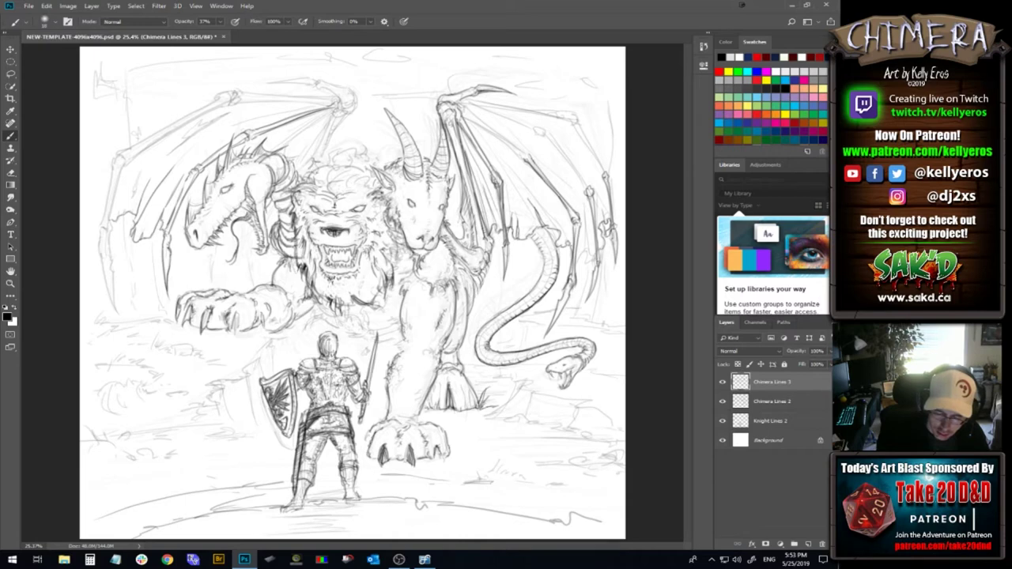
pyautogui.moveTo(298, 178); pyautogui.dragTo(315, 172)
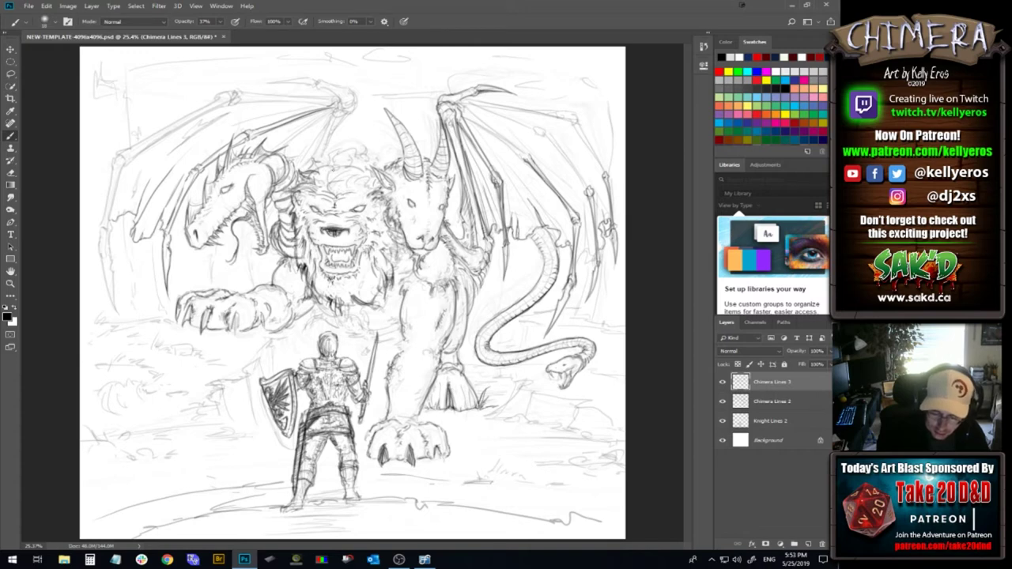
pyautogui.moveTo(329, 142); pyautogui.dragTo(354, 104)
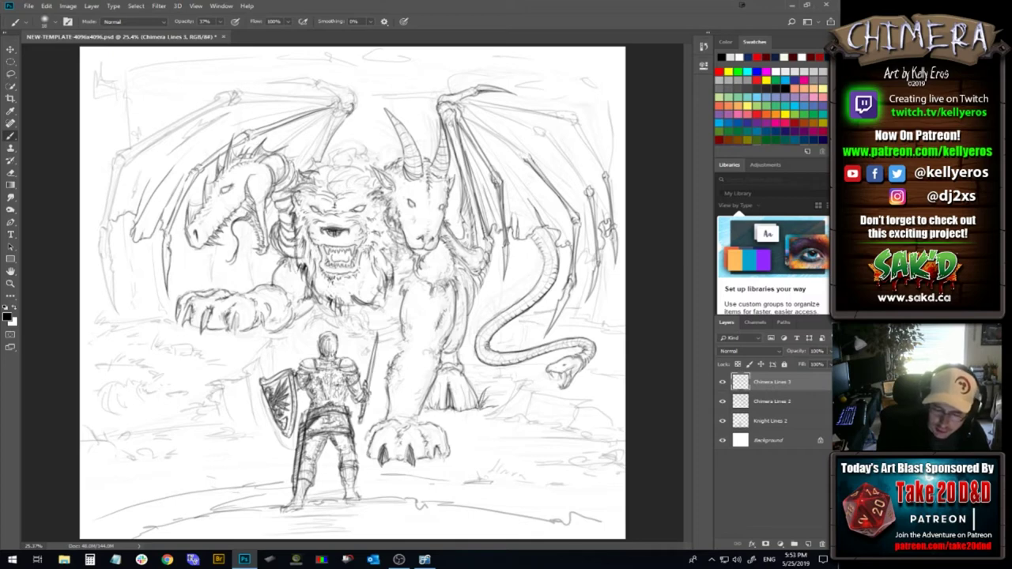
# Draw fold lines in the dragon-side wing membrane, rising from the dragon's neck to the wing joint above the lion
pyautogui.moveTo(302, 169); pyautogui.dragTo(332, 110)
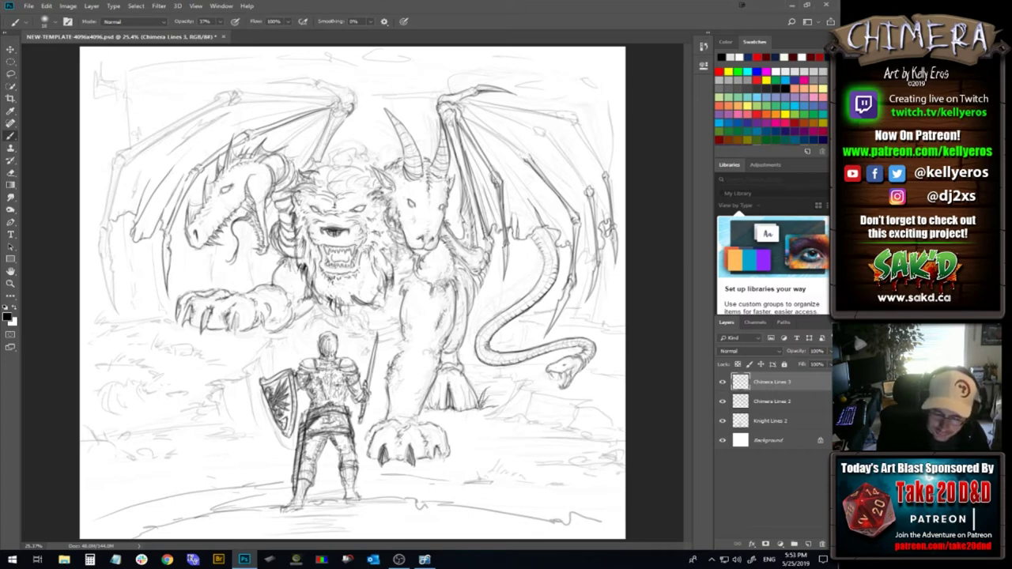
pyautogui.moveTo(324, 153); pyautogui.dragTo(362, 139)
pyautogui.hotkey('ctrl', 'alt', 'z')
pyautogui.hotkey('ctrl', 'alt', 'z')
pyautogui.moveTo(302, 169); pyautogui.dragTo(329, 115)
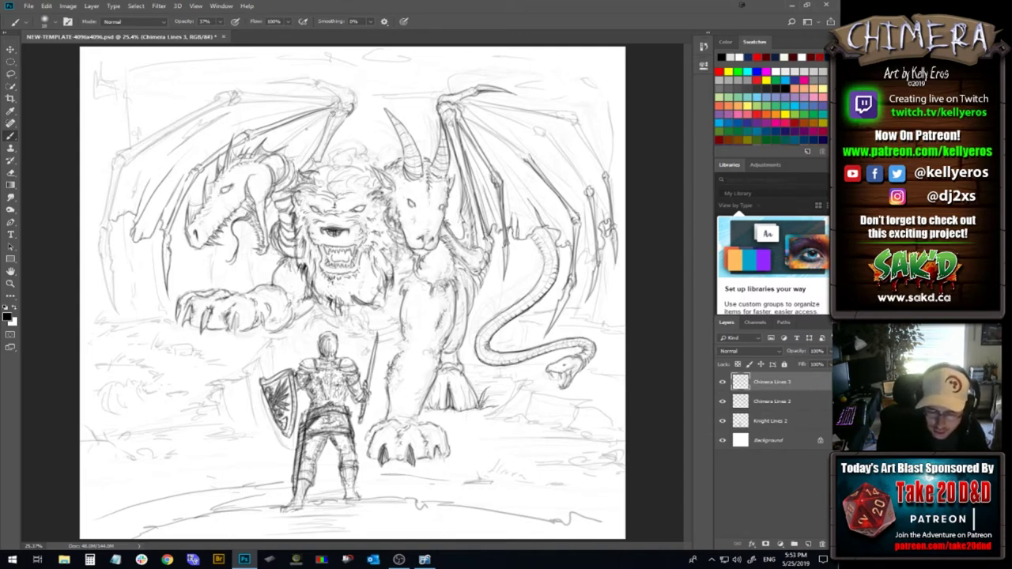
pyautogui.moveTo(290, 142); pyautogui.dragTo(329, 111)
# Add faint vertical strokes beneath the dragon's jaws and strengthen the membrane folds behind its neck
pyautogui.moveTo(212, 264); pyautogui.dragTo(212, 279)
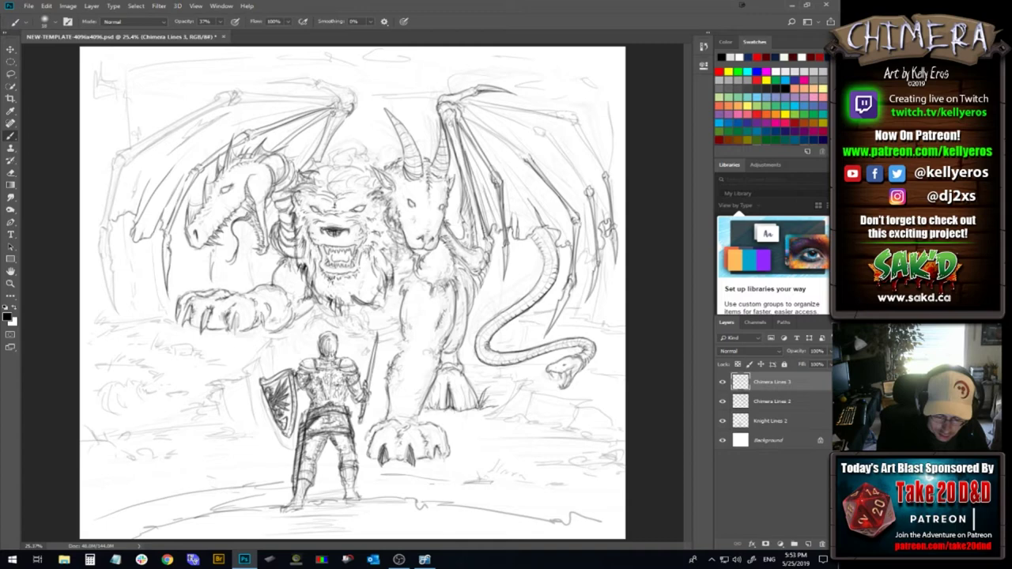
pyautogui.moveTo(248, 259); pyautogui.dragTo(252, 282)
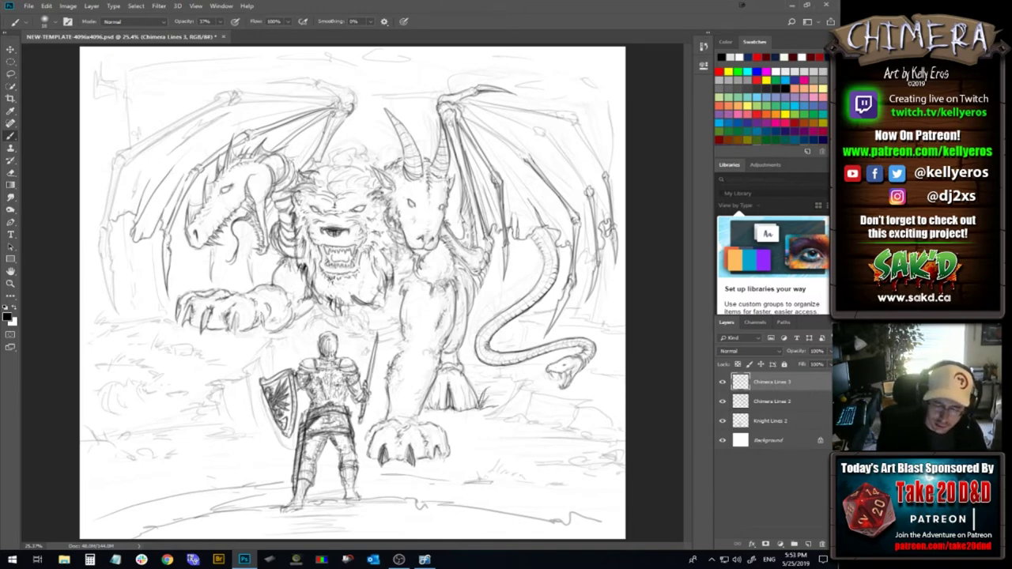
pyautogui.moveTo(304, 156); pyautogui.dragTo(339, 112)
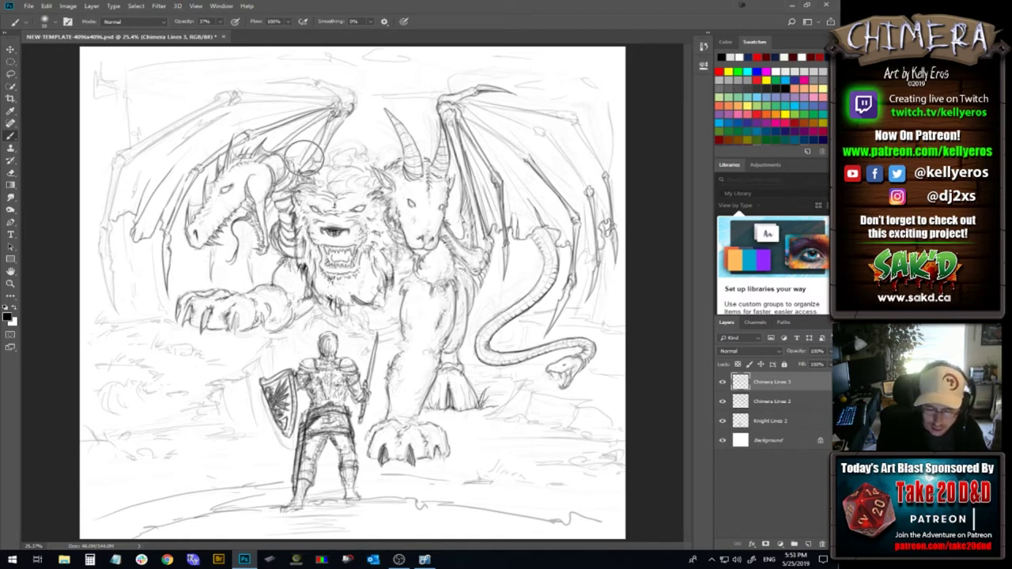
pyautogui.moveTo(301, 155)
pyautogui.mouseDown()
pyautogui.moveTo(324, 121)
pyautogui.moveTo(309, 141)
pyautogui.mouseUp()
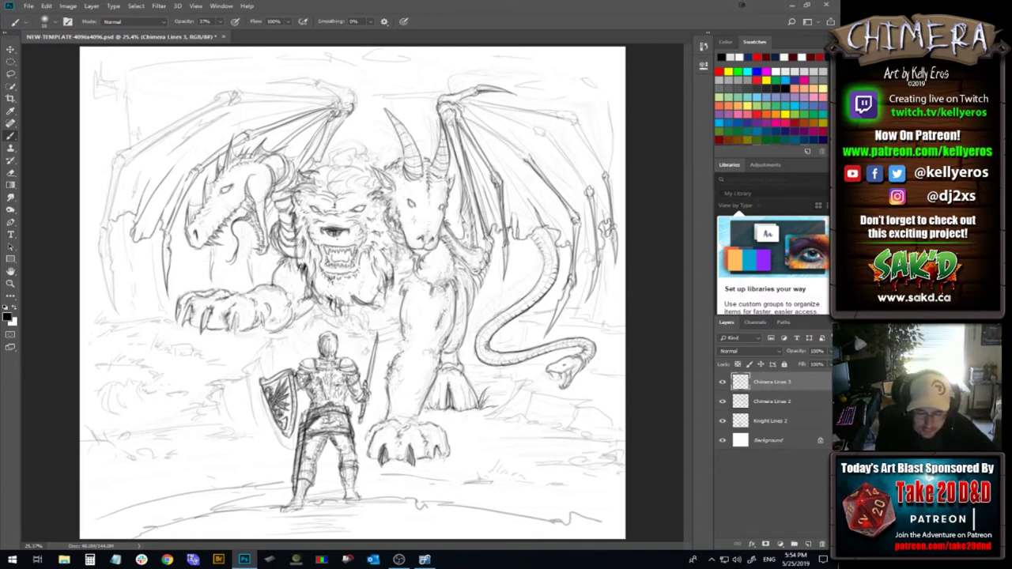
# Draw membrane folds between the wing bones beside the goat's horn and darken the torn membrane edge near the snake tail's base
pyautogui.moveTo(511, 218); pyautogui.dragTo(504, 172)
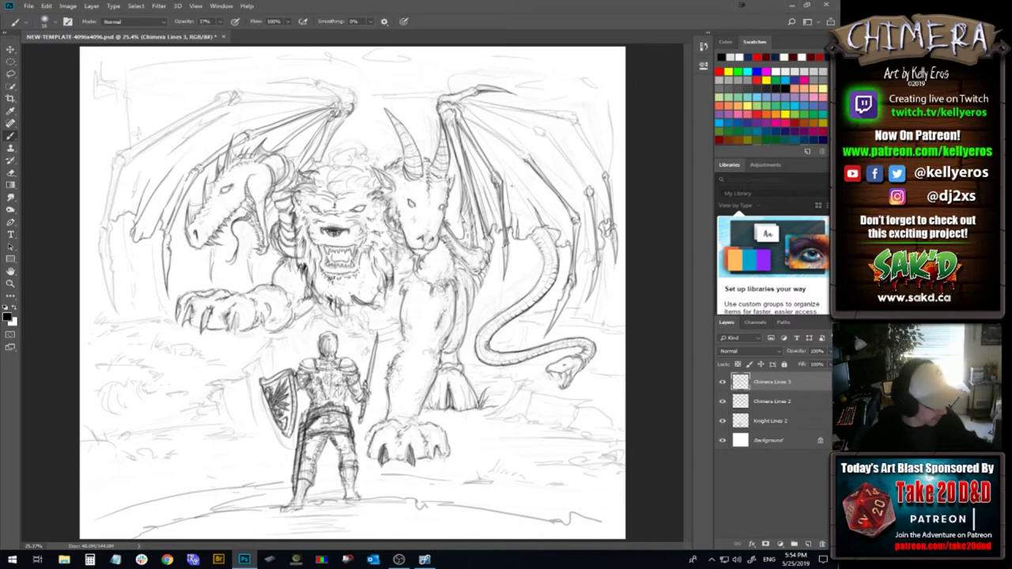
pyautogui.moveTo(514, 216); pyautogui.dragTo(493, 156)
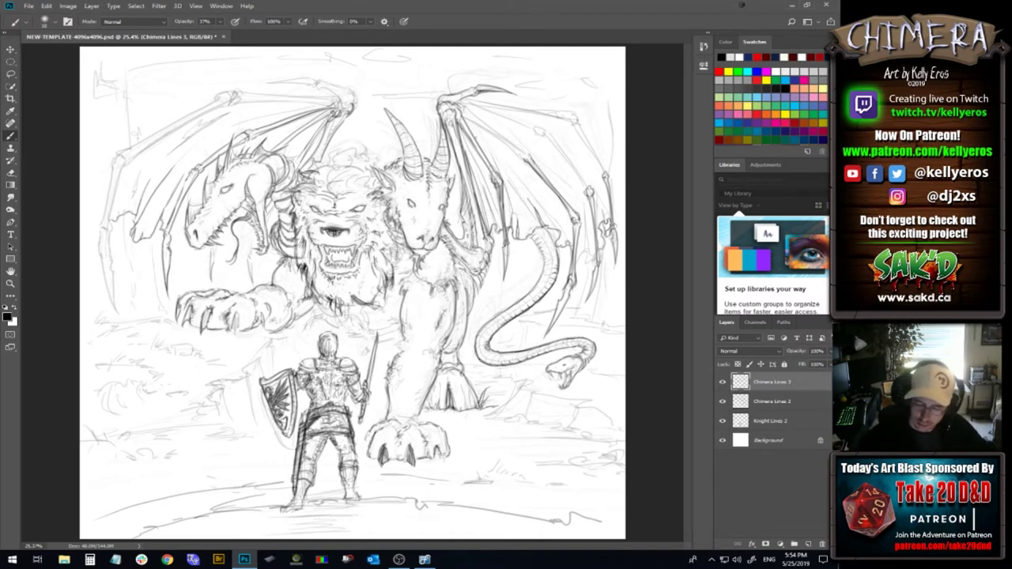
pyautogui.hotkey('ctrl', 'alt', 'z')
pyautogui.moveTo(481, 141); pyautogui.dragTo(507, 176)
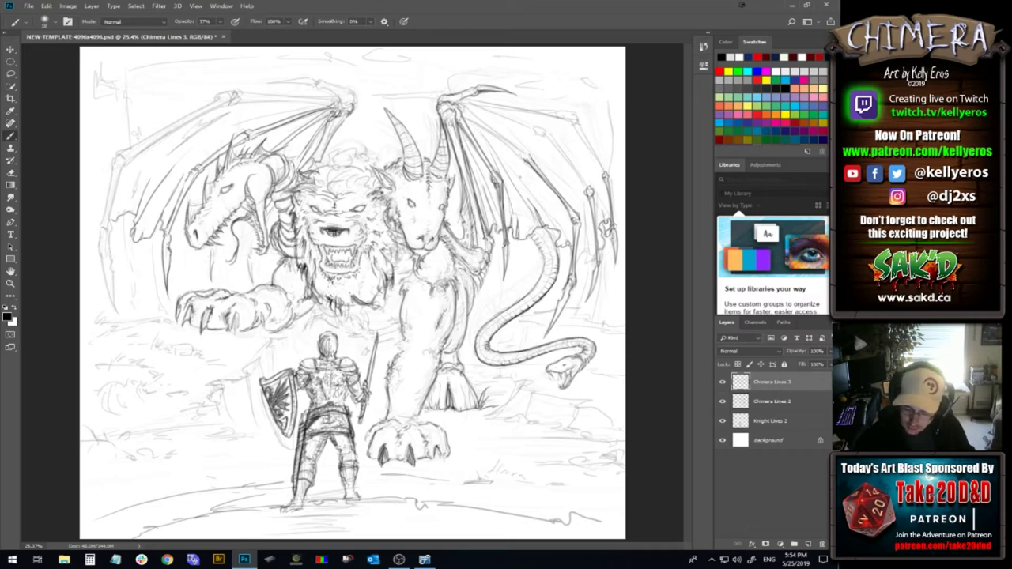
pyautogui.moveTo(559, 230); pyautogui.dragTo(509, 162)
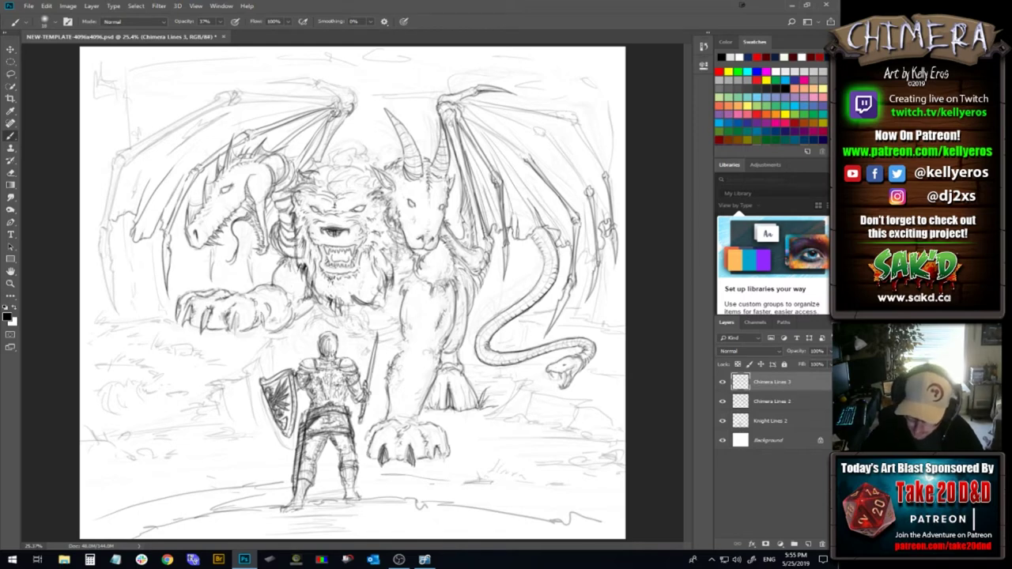
pyautogui.moveTo(536, 243); pyautogui.dragTo(541, 271)
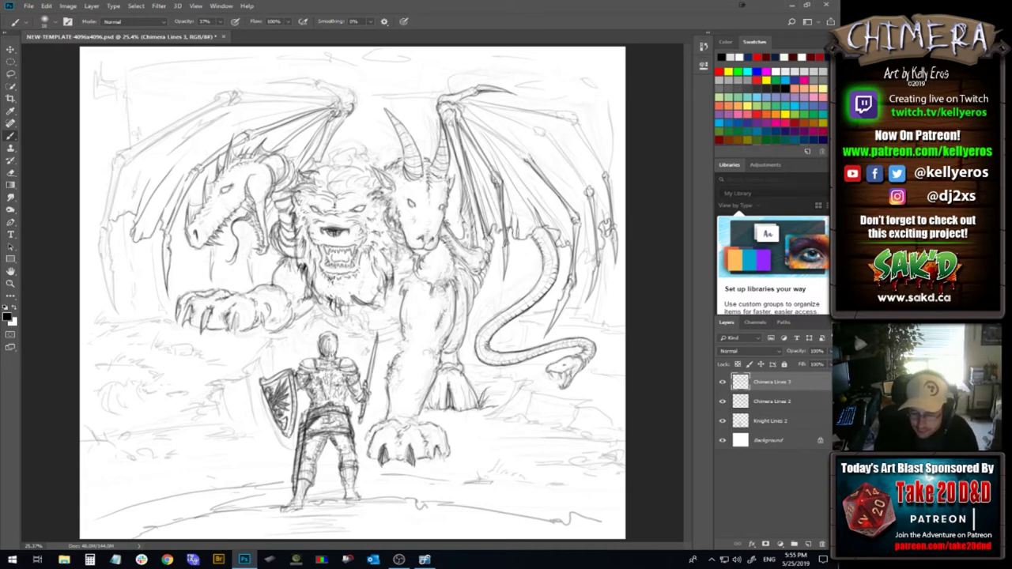
# Darken the wing root and fur behind the goat's shoulder and add fur strokes on the chest beneath its chin
pyautogui.moveTo(489, 275)
pyautogui.mouseDown()
pyautogui.moveTo(485, 284)
pyautogui.moveTo(485, 270)
pyautogui.mouseUp()
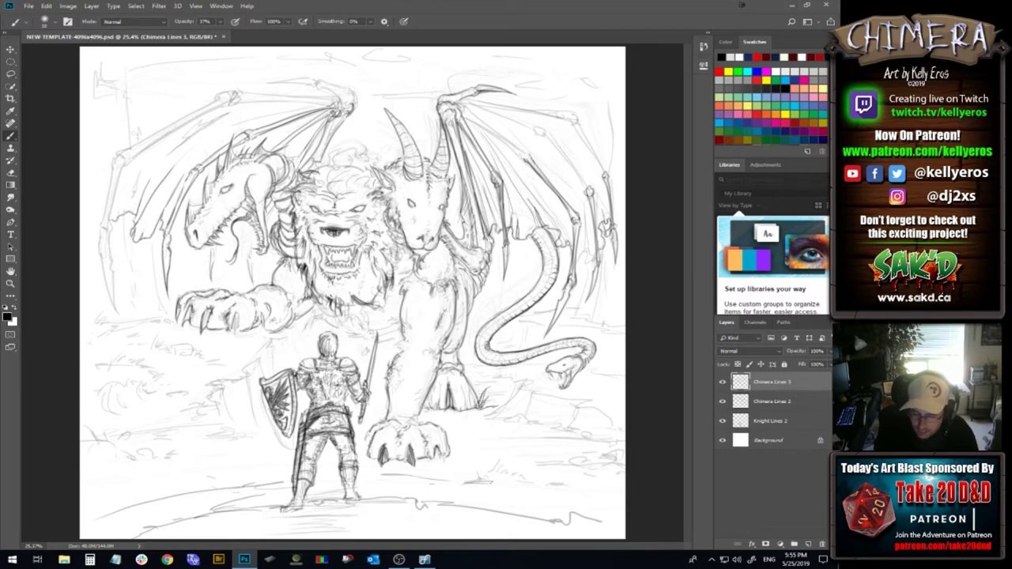
pyautogui.moveTo(469, 256)
pyautogui.mouseDown()
pyautogui.moveTo(458, 269)
pyautogui.moveTo(479, 275)
pyautogui.moveTo(489, 255)
pyautogui.mouseUp()
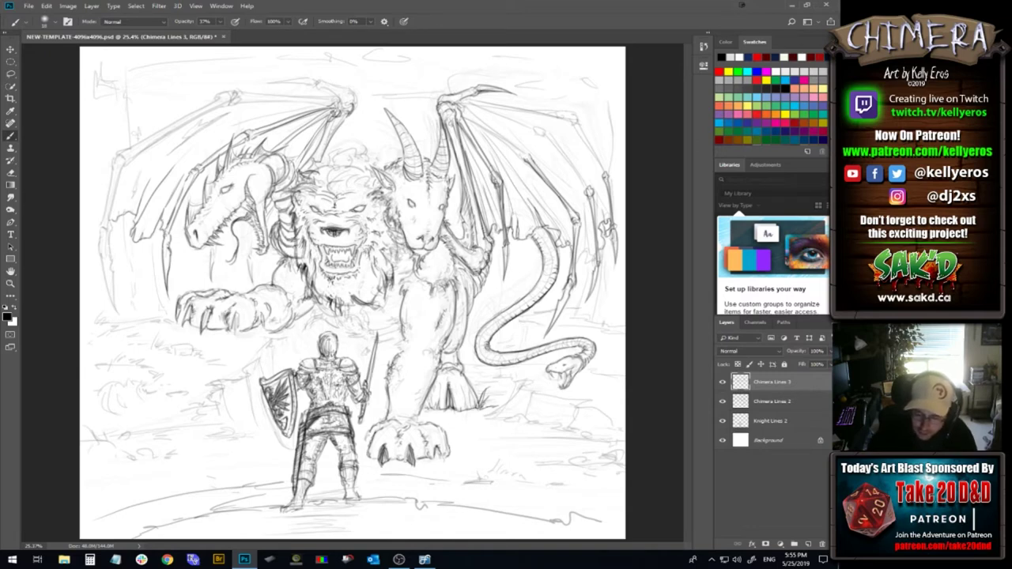
pyautogui.moveTo(452, 234); pyautogui.dragTo(465, 249)
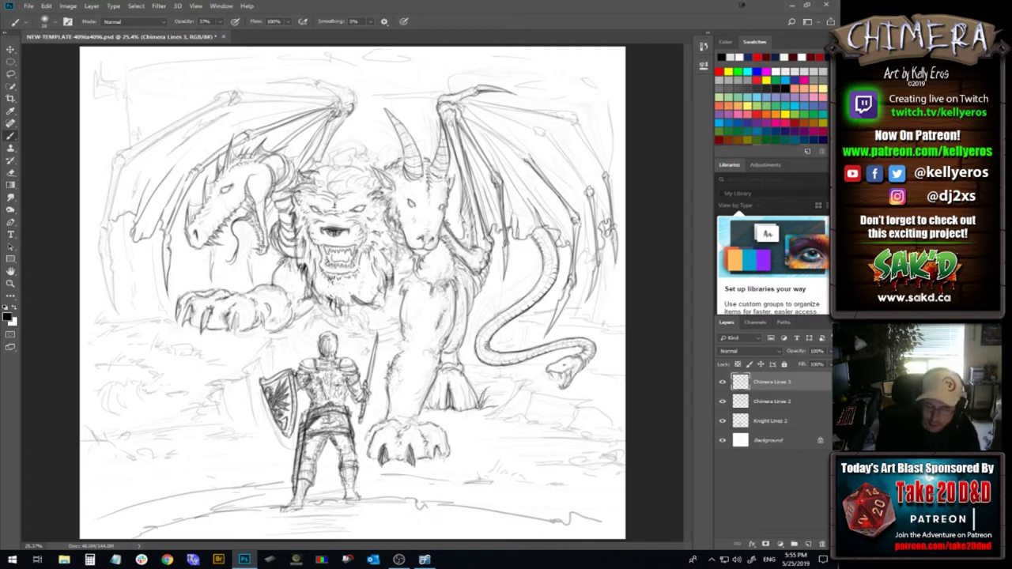
pyautogui.moveTo(460, 270); pyautogui.dragTo(464, 276)
pyautogui.moveTo(460, 267)
pyautogui.mouseDown()
pyautogui.moveTo(464, 277)
pyautogui.moveTo(456, 268)
pyautogui.mouseUp()
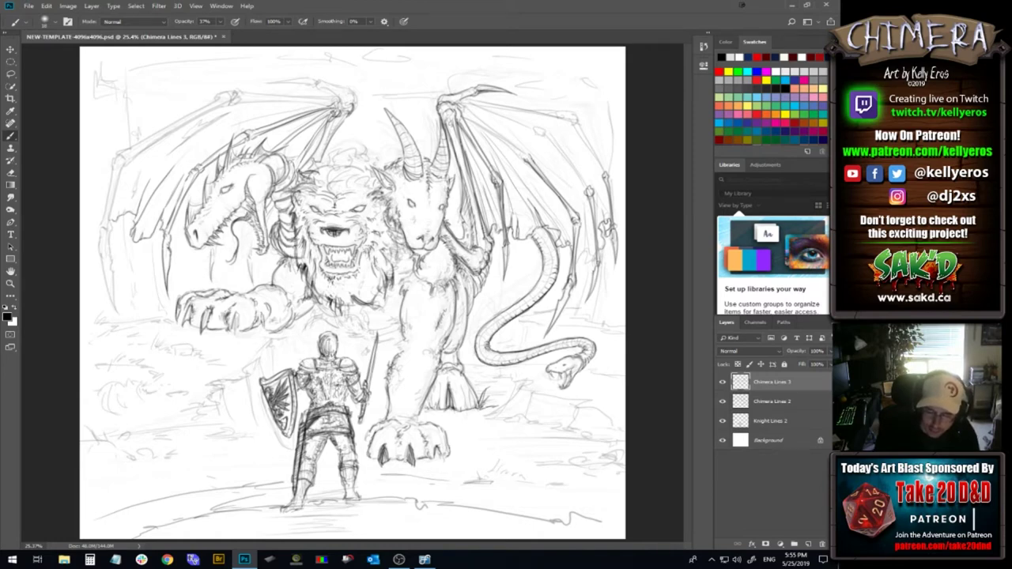
pyautogui.moveTo(470, 264); pyautogui.dragTo(480, 268)
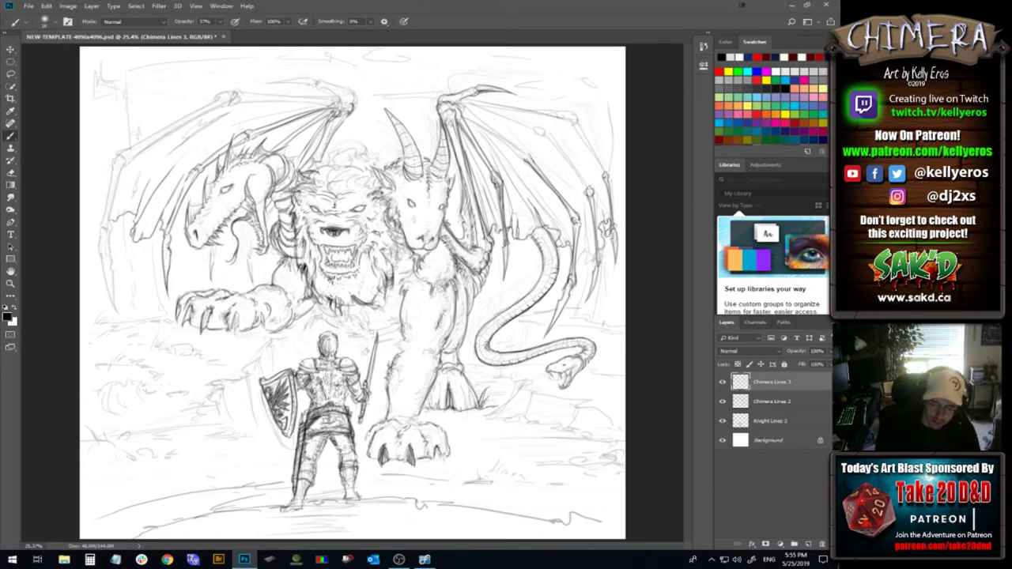
pyautogui.moveTo(417, 284); pyautogui.dragTo(404, 265)
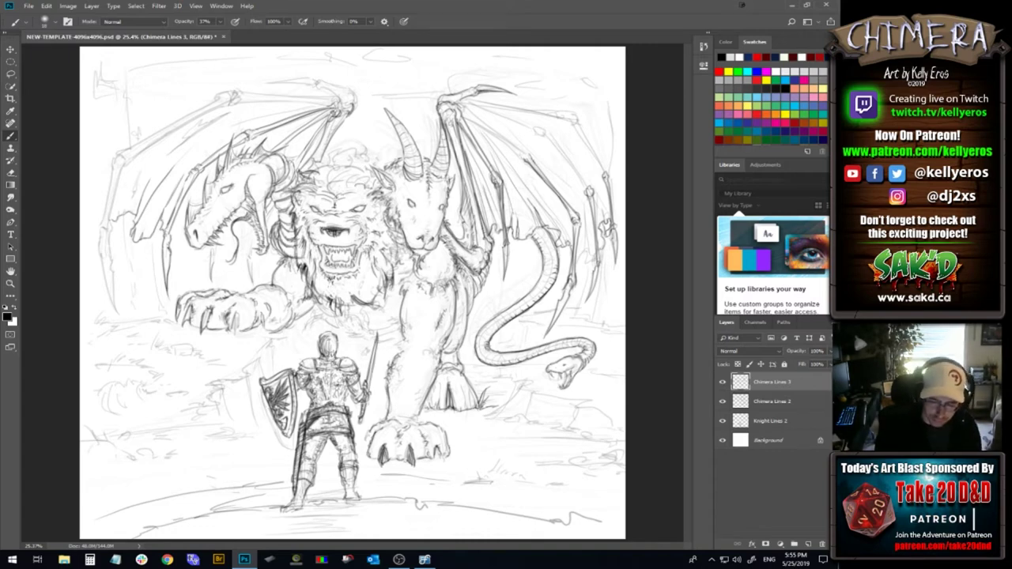
# Darken the base of the dragon's neck and the outermost wing bone on its side, from the corner joint down to the spike
pyautogui.moveTo(279, 168); pyautogui.dragTo(276, 181)
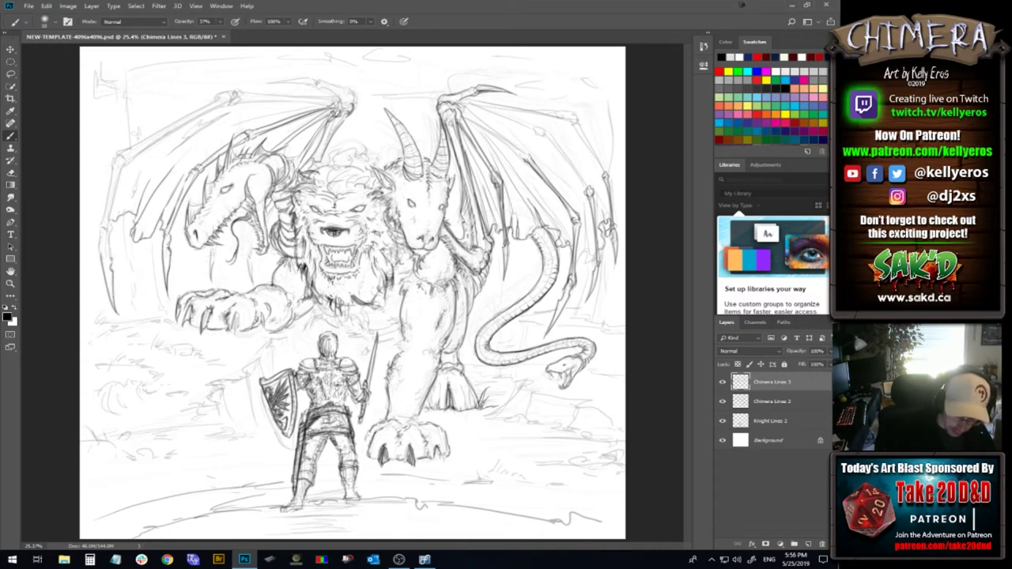
pyautogui.moveTo(104, 246)
pyautogui.mouseDown()
pyautogui.moveTo(112, 259)
pyautogui.moveTo(99, 257)
pyautogui.moveTo(99, 234)
pyautogui.mouseUp()
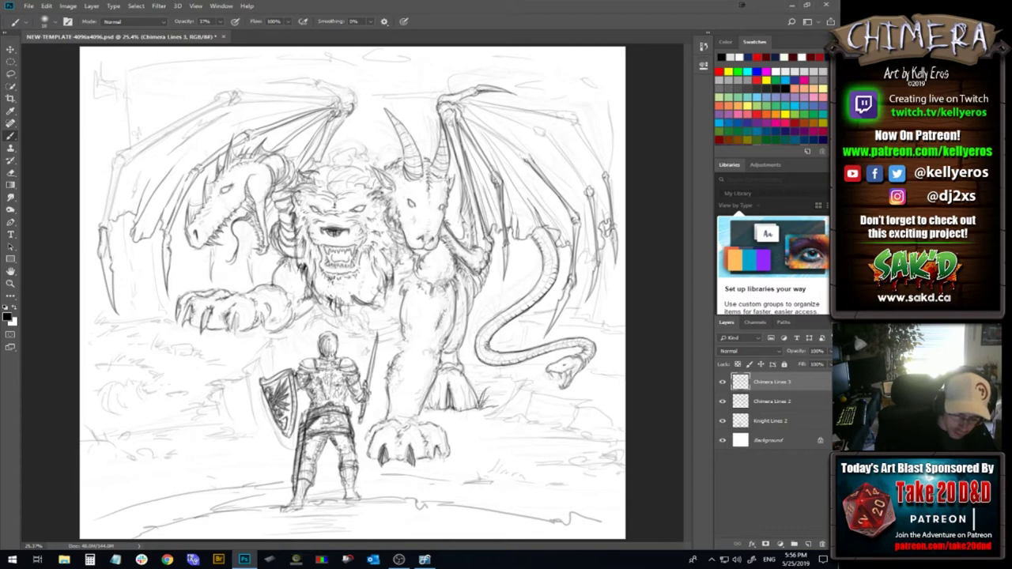
pyautogui.moveTo(112, 158)
pyautogui.mouseDown()
pyautogui.moveTo(101, 224)
pyautogui.moveTo(110, 164)
pyautogui.mouseUp()
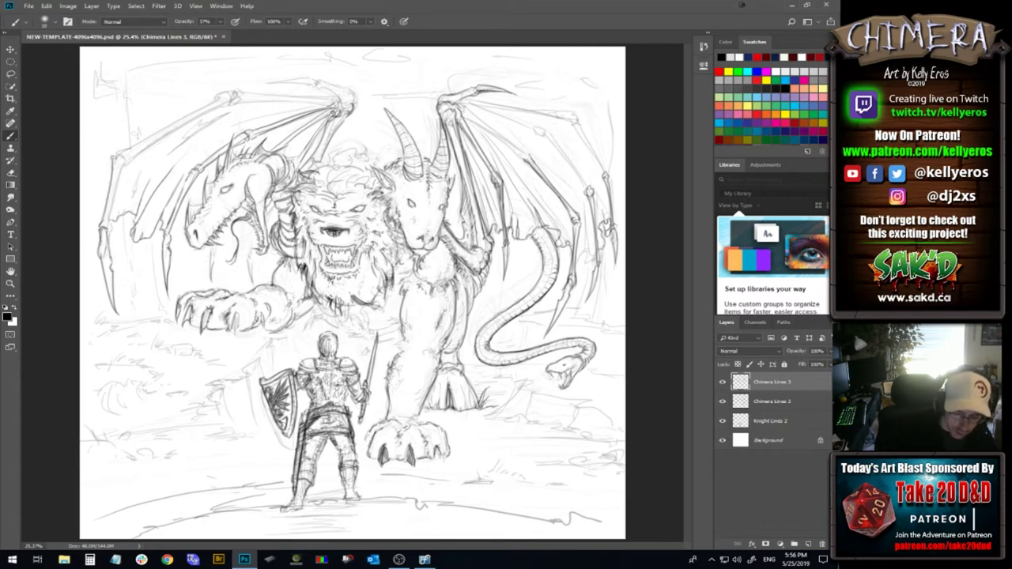
pyautogui.moveTo(113, 224); pyautogui.dragTo(108, 238)
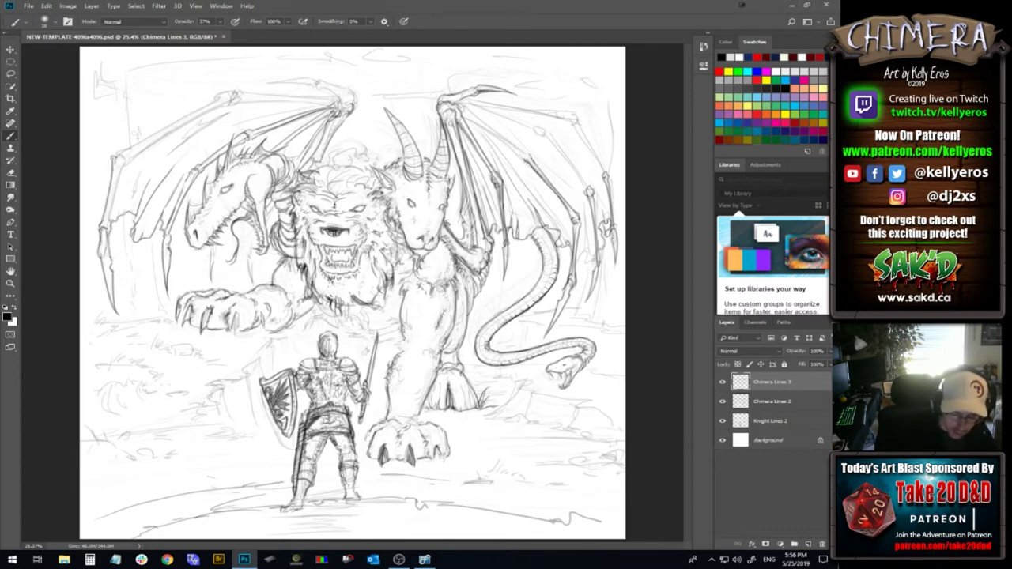
pyautogui.moveTo(119, 175); pyautogui.dragTo(108, 219)
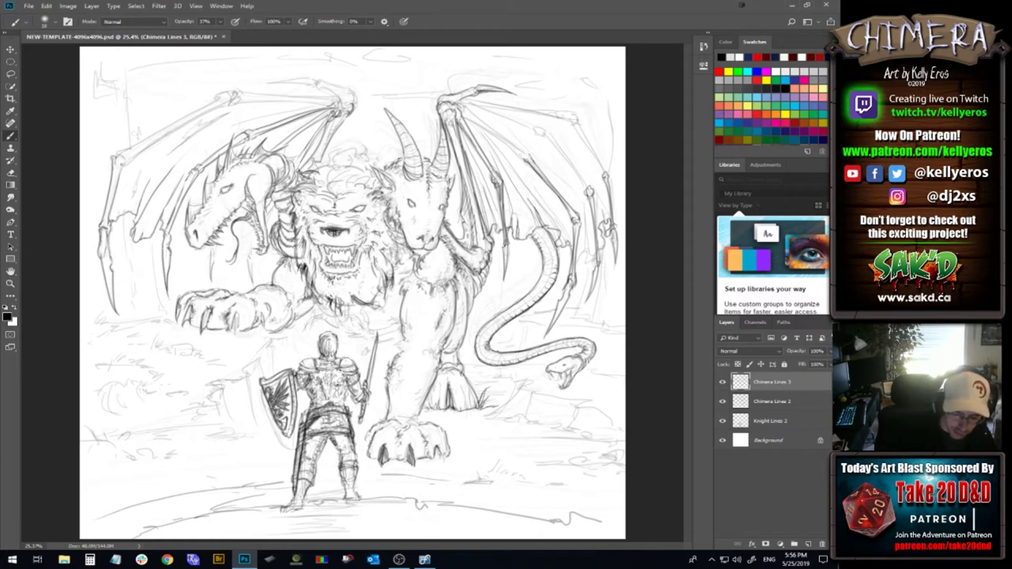
pyautogui.moveTo(125, 161); pyautogui.dragTo(114, 201)
# Darken both edges and the end joints of the long diagonal wing bone above the dragon's head
pyautogui.moveTo(130, 159); pyautogui.dragTo(226, 100)
pyautogui.hotkey('ctrl', 'alt', 'z')
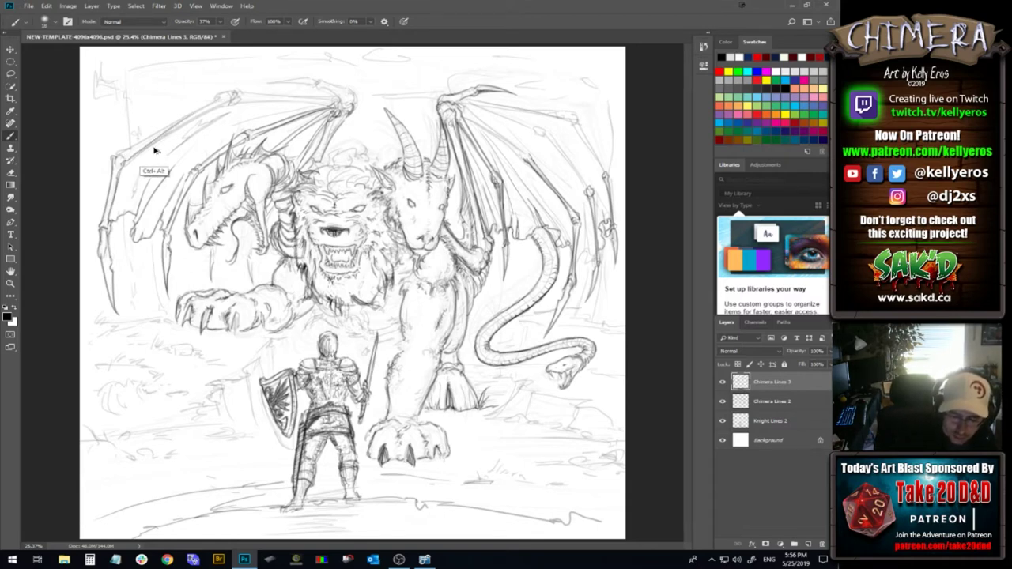
pyautogui.hotkey('ctrl', 'alt', 'z')
pyautogui.moveTo(130, 159); pyautogui.dragTo(223, 104)
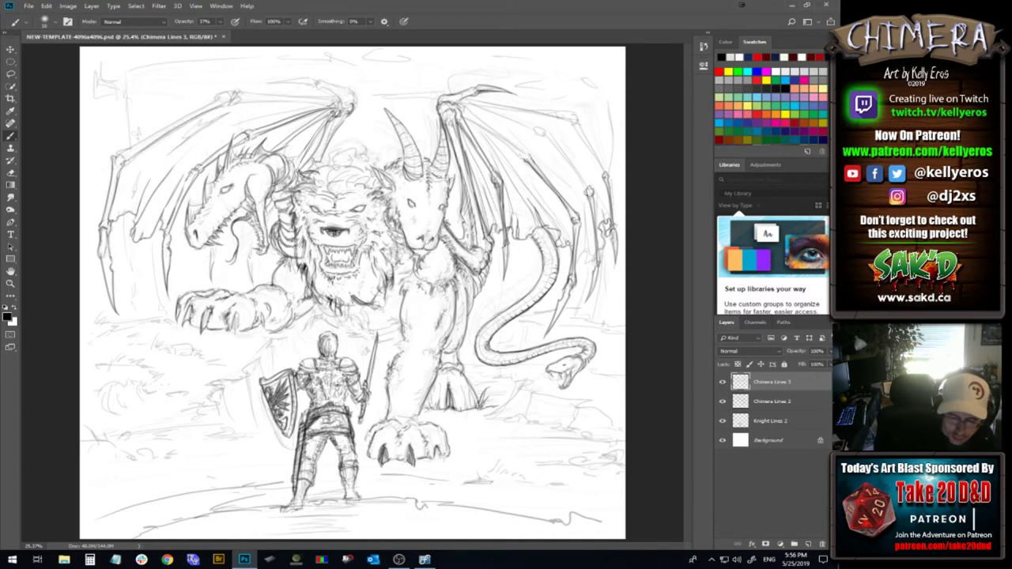
pyautogui.moveTo(230, 95); pyautogui.dragTo(237, 90)
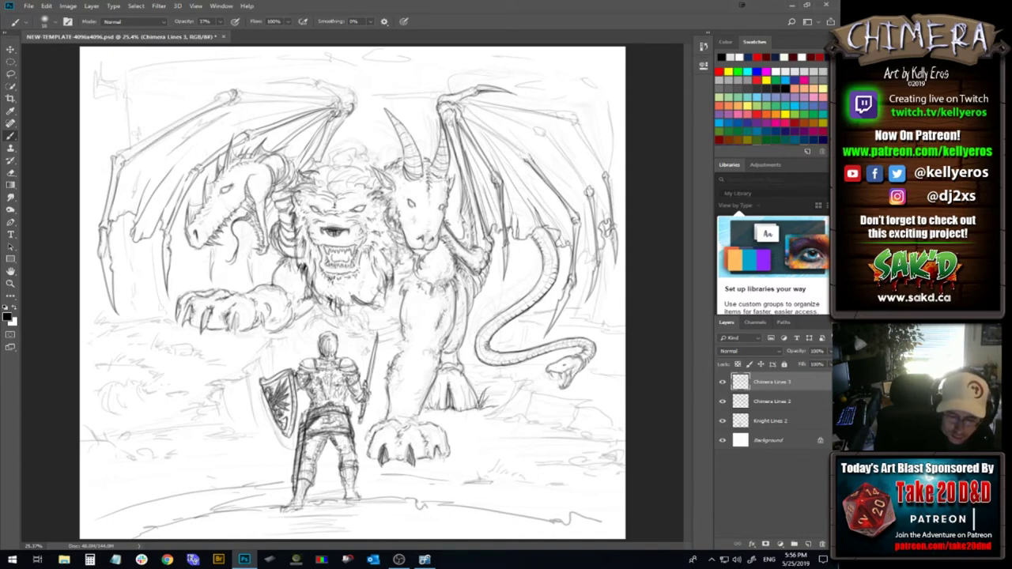
pyautogui.moveTo(120, 154); pyautogui.dragTo(226, 92)
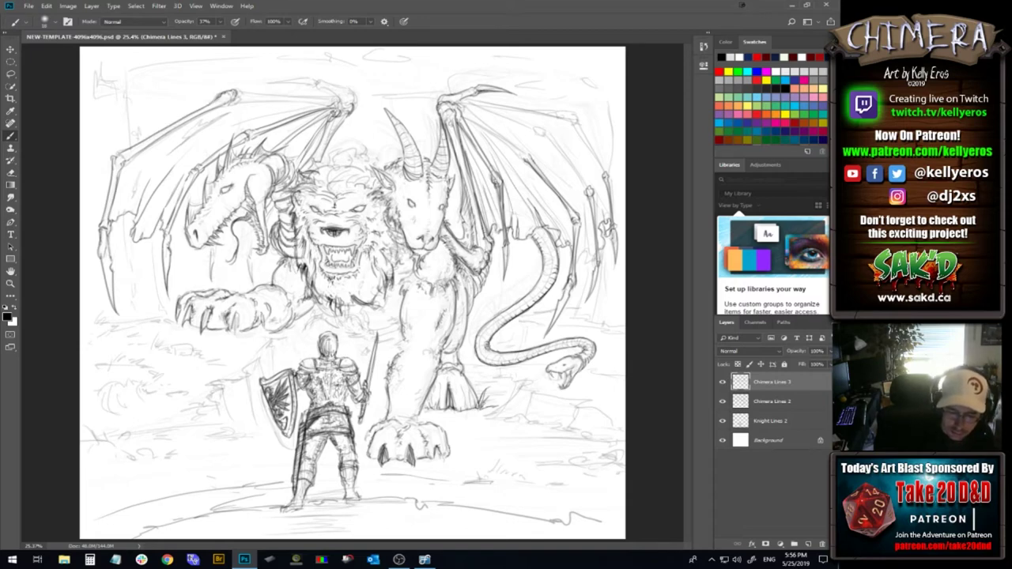
pyautogui.moveTo(123, 150); pyautogui.dragTo(121, 165)
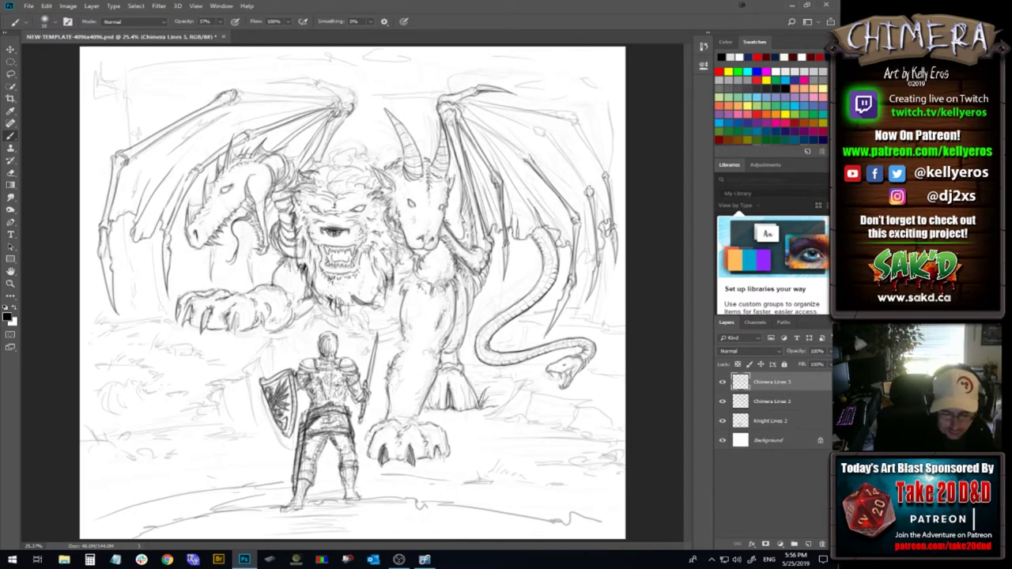
# Add short fold strokes to the membrane beneath the diagonal wing bone above the dragon's head
pyautogui.moveTo(135, 191); pyautogui.dragTo(131, 192)
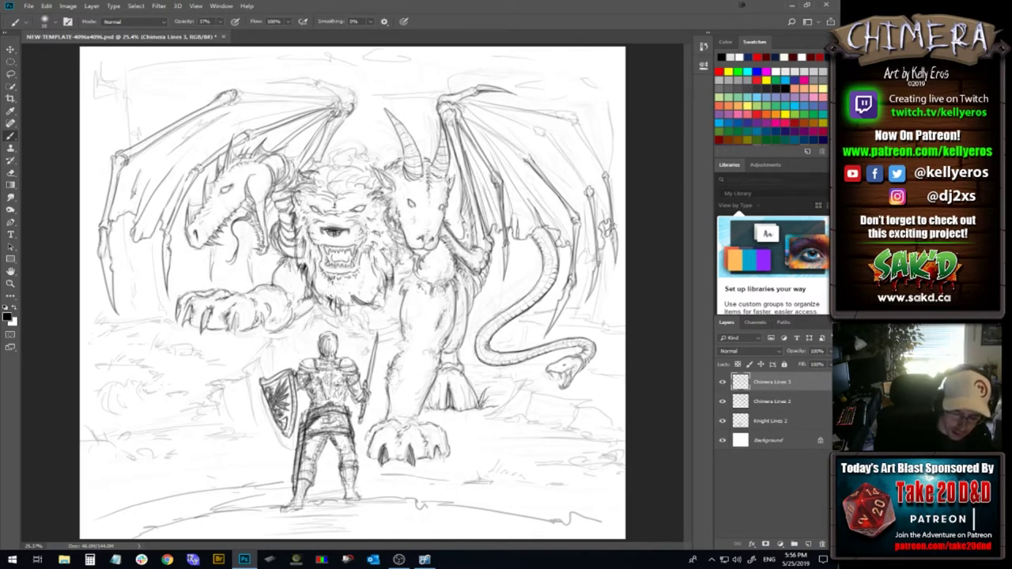
pyautogui.moveTo(141, 168); pyautogui.dragTo(135, 186)
pyautogui.moveTo(187, 140)
pyautogui.mouseDown()
pyautogui.moveTo(167, 155)
pyautogui.moveTo(201, 121)
pyautogui.moveTo(173, 152)
pyautogui.mouseUp()
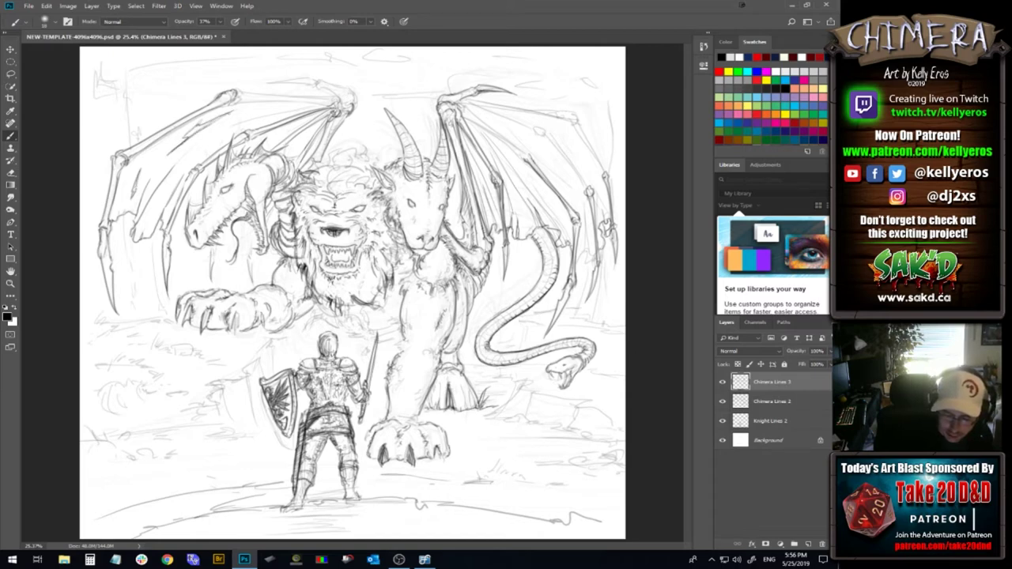
pyautogui.moveTo(215, 120); pyautogui.dragTo(206, 126)
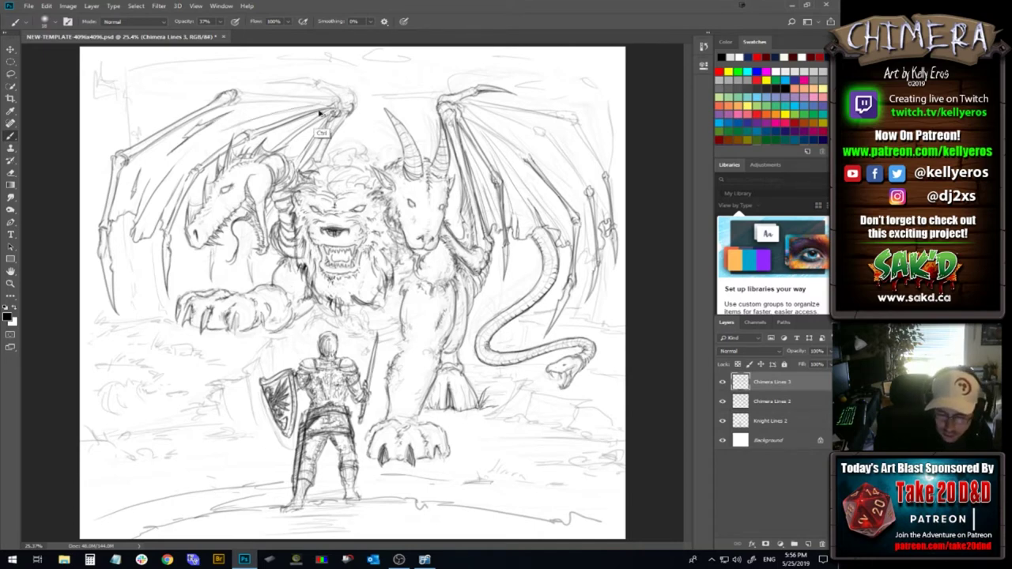
pyautogui.moveTo(305, 109)
pyautogui.mouseDown()
pyautogui.moveTo(221, 131)
pyautogui.moveTo(320, 105)
pyautogui.mouseUp()
pyautogui.hotkey('ctrl', 'z')
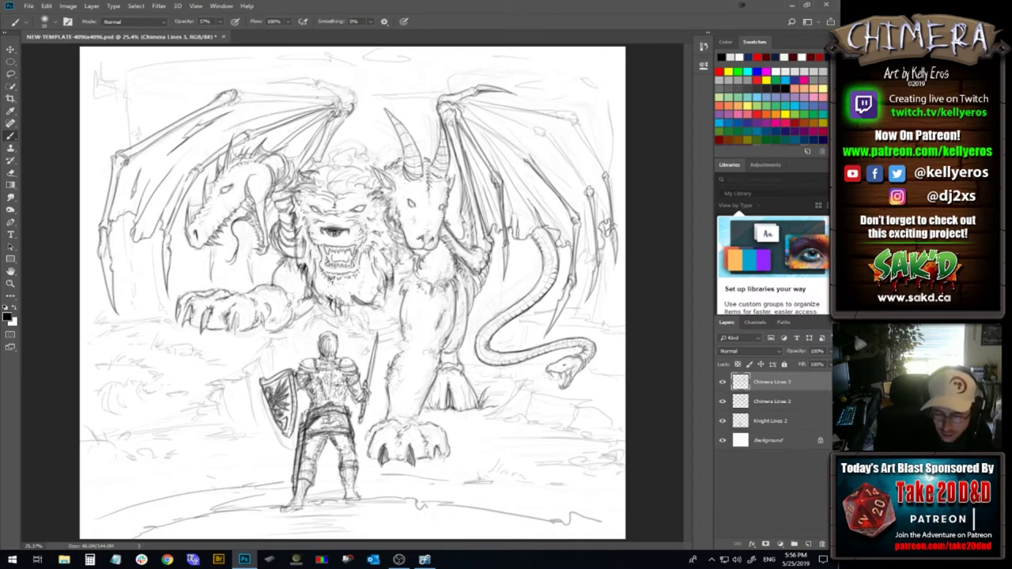
# Draw the edges of the top wing bone between the joint above the dragon and the one above the lion
pyautogui.moveTo(239, 110); pyautogui.dragTo(325, 102)
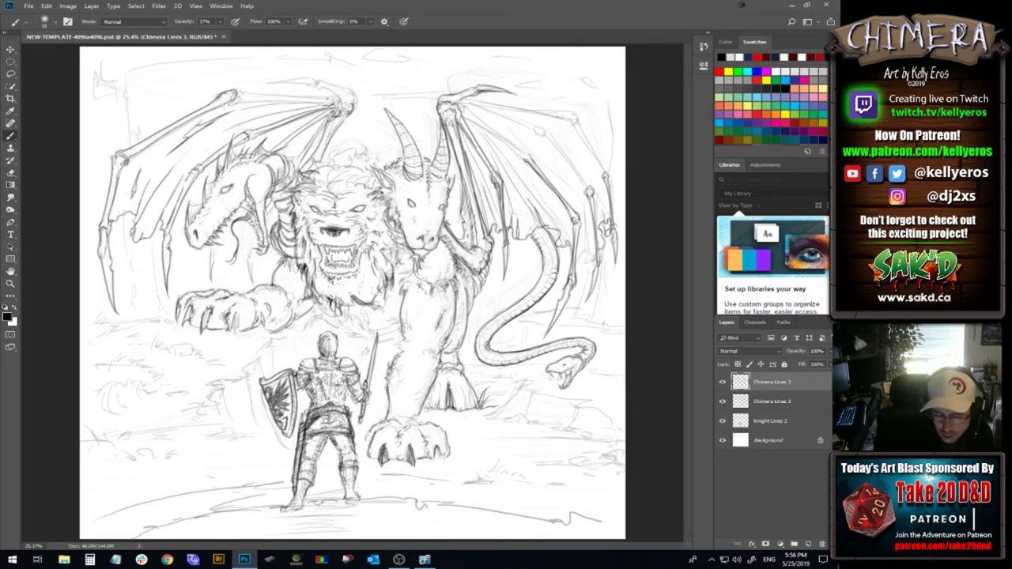
pyautogui.moveTo(239, 104); pyautogui.dragTo(312, 99)
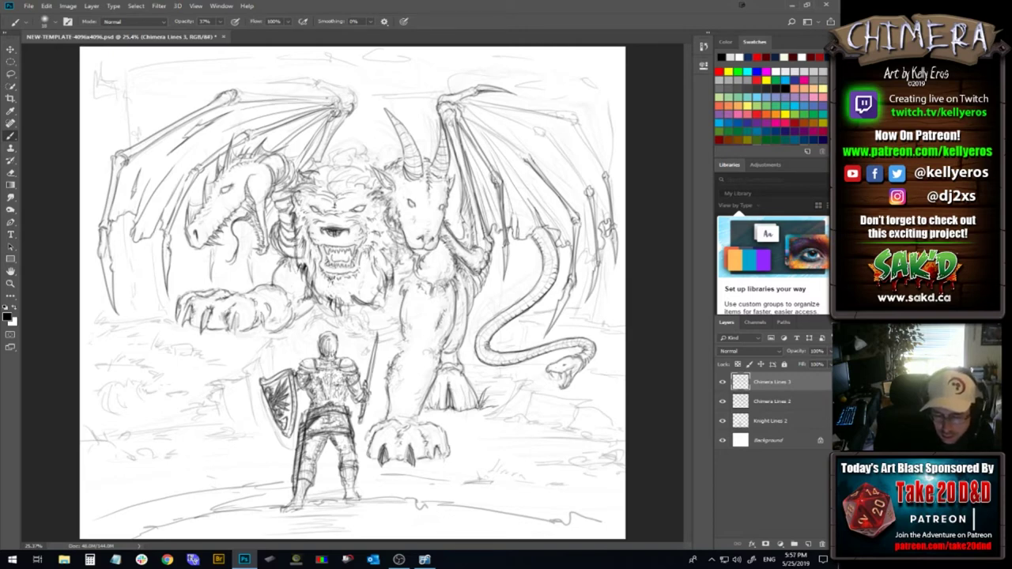
pyautogui.hotkey('ctrl', 'z')
pyautogui.moveTo(237, 104); pyautogui.dragTo(302, 101)
pyautogui.hotkey('ctrl', 'z')
pyautogui.moveTo(235, 105); pyautogui.dragTo(303, 102)
pyautogui.hotkey('ctrl', 'z')
pyautogui.moveTo(237, 104); pyautogui.dragTo(301, 101)
pyautogui.hotkey('ctrl', 'z')
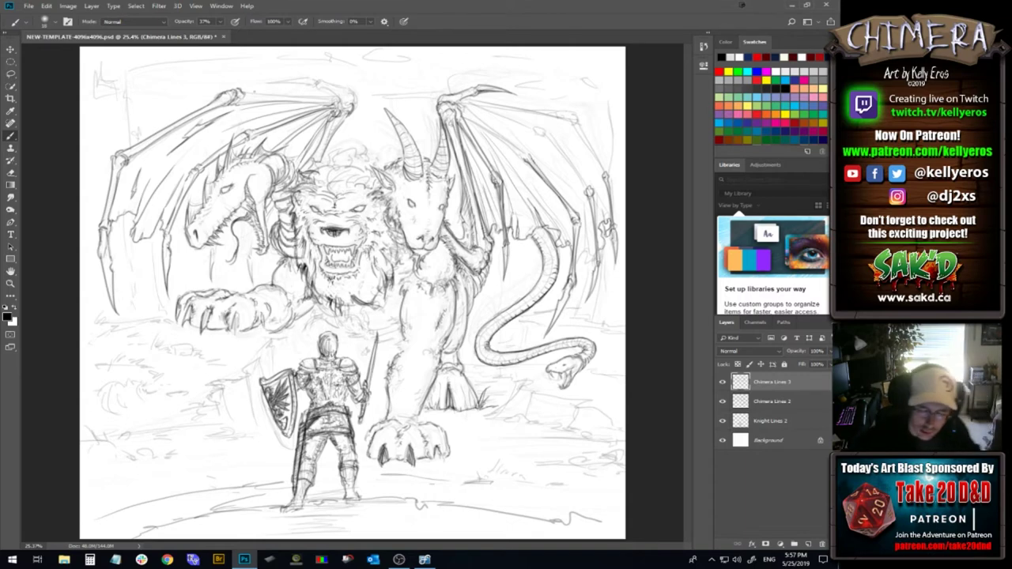
pyautogui.moveTo(241, 95)
pyautogui.mouseDown()
pyautogui.moveTo(300, 97)
pyautogui.moveTo(265, 87)
pyautogui.mouseUp()
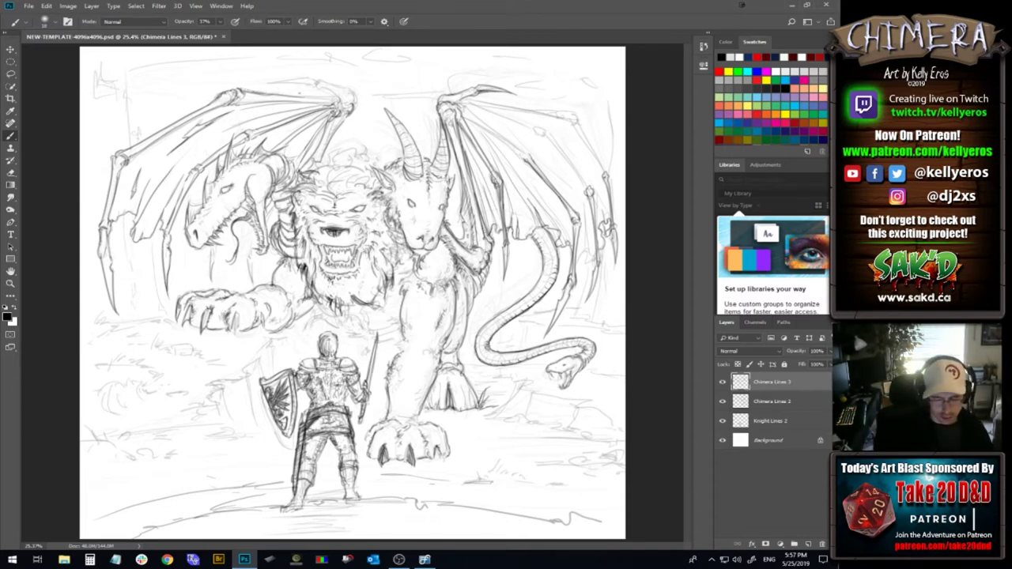
# Rework the lower edge of the top wing bone and the curved spike rising from the joint above the lion
pyautogui.hotkey('ctrl', 'z')
pyautogui.hotkey('ctrl', 'z')
pyautogui.hotkey('ctrl', 'z')
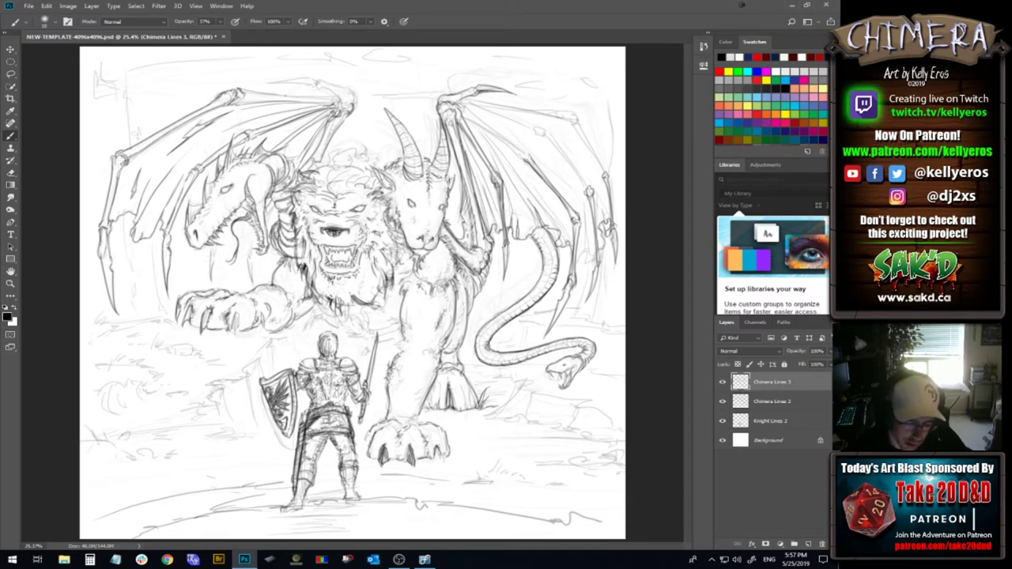
pyautogui.moveTo(279, 94)
pyautogui.mouseDown()
pyautogui.moveTo(340, 96)
pyautogui.moveTo(329, 95)
pyautogui.mouseUp()
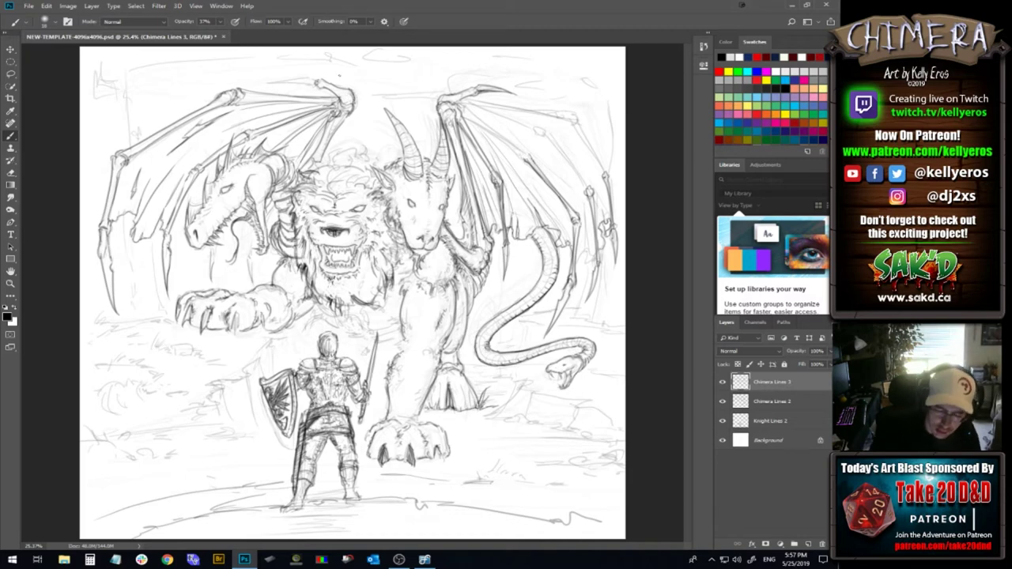
pyautogui.moveTo(309, 76); pyautogui.dragTo(264, 87)
pyautogui.hotkey('ctrl', 'z')
pyautogui.hotkey('ctrl', 'z')
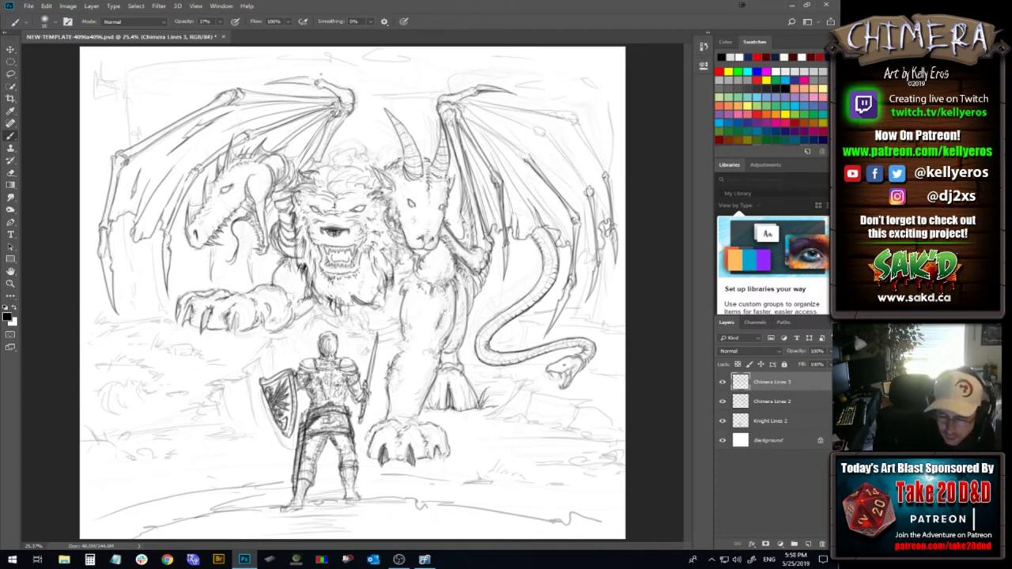
pyautogui.moveTo(309, 77); pyautogui.dragTo(317, 81)
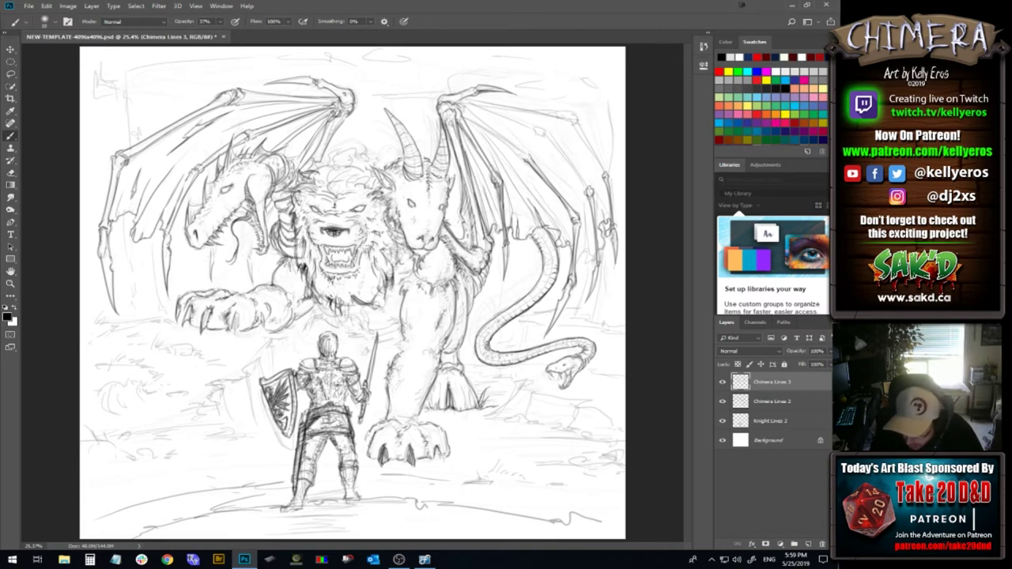
# Darken the snake head's jaw and the lower wing bones and pointed tips beside the snake tail
pyautogui.moveTo(577, 371); pyautogui.dragTo(562, 387)
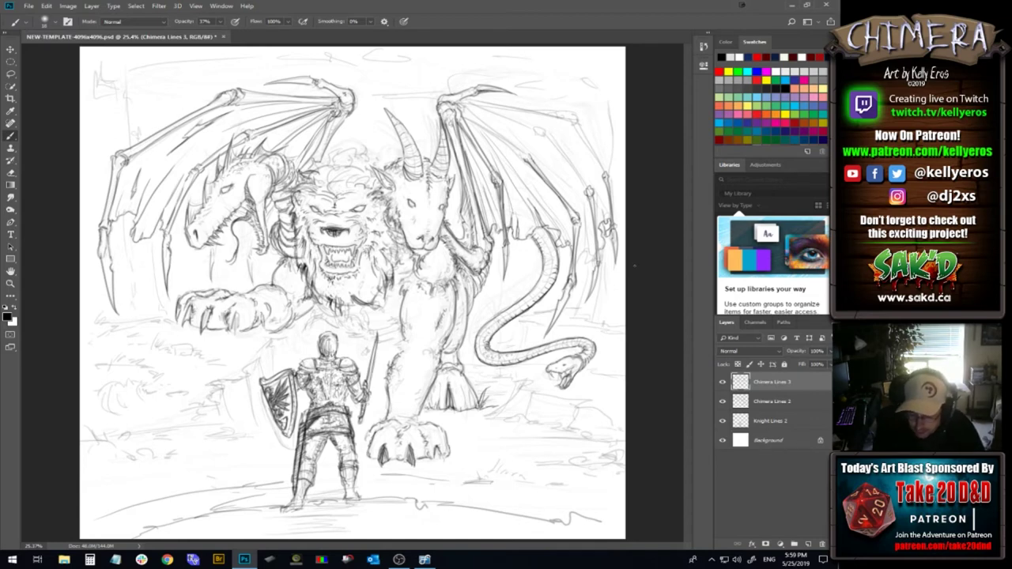
pyautogui.moveTo(562, 302); pyautogui.dragTo(561, 309)
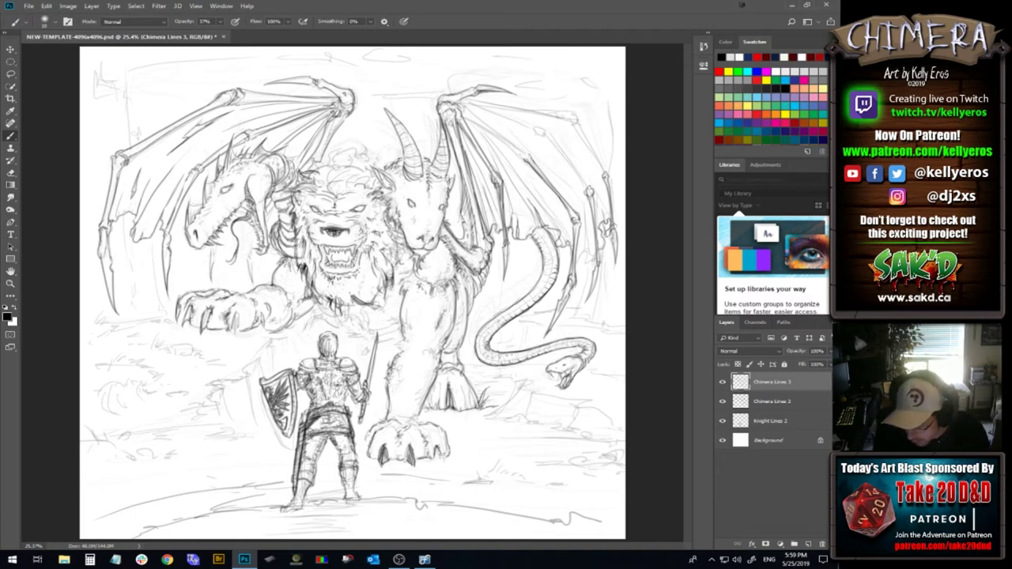
pyautogui.moveTo(551, 316)
pyautogui.mouseDown()
pyautogui.moveTo(560, 328)
pyautogui.moveTo(559, 313)
pyautogui.mouseUp()
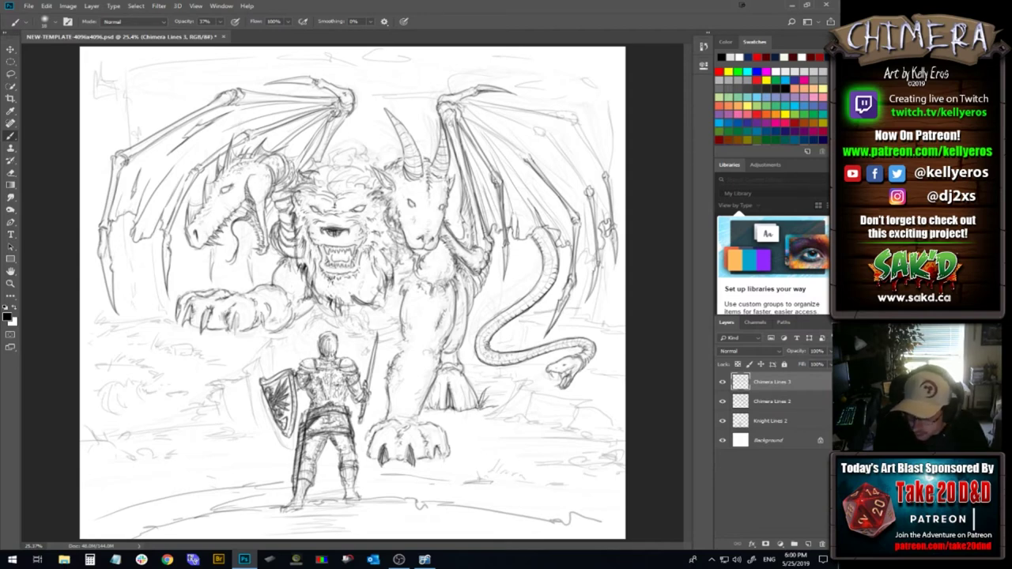
pyautogui.moveTo(598, 266); pyautogui.dragTo(594, 284)
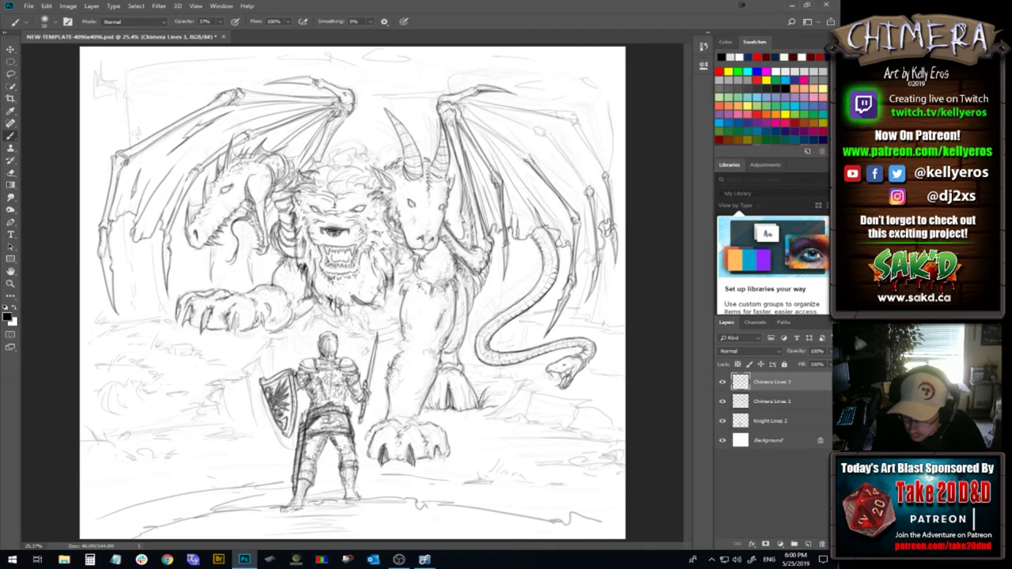
pyautogui.moveTo(589, 247); pyautogui.dragTo(577, 269)
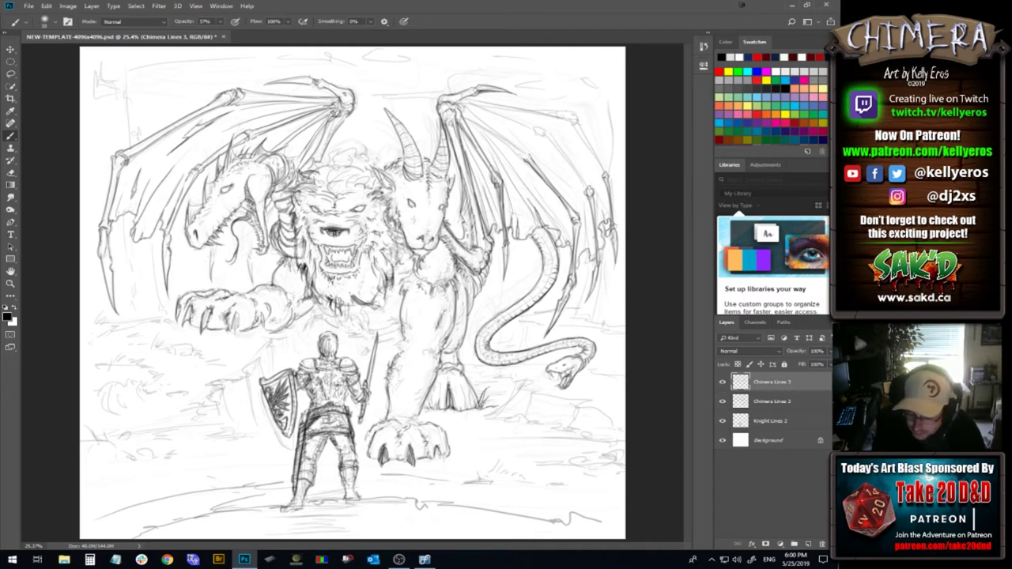
pyautogui.moveTo(589, 218); pyautogui.dragTo(584, 251)
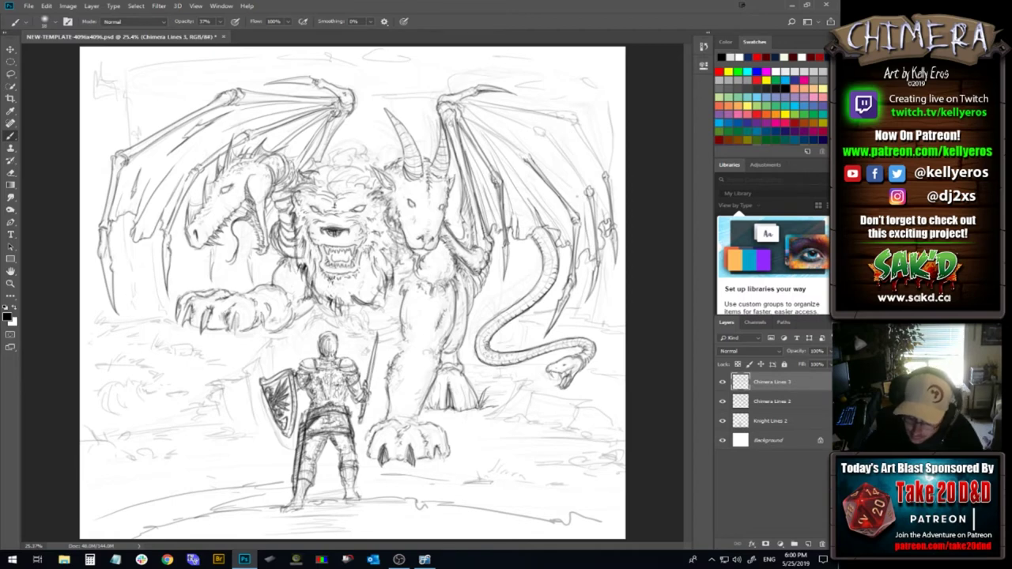
# Redraw the diagonal middle bone across the goat-side wing, undoing the strokes that miss the sketch
pyautogui.moveTo(531, 140)
pyautogui.mouseDown()
pyautogui.moveTo(582, 212)
pyautogui.moveTo(604, 213)
pyautogui.mouseUp()
pyautogui.hotkey('ctrl', 'z')
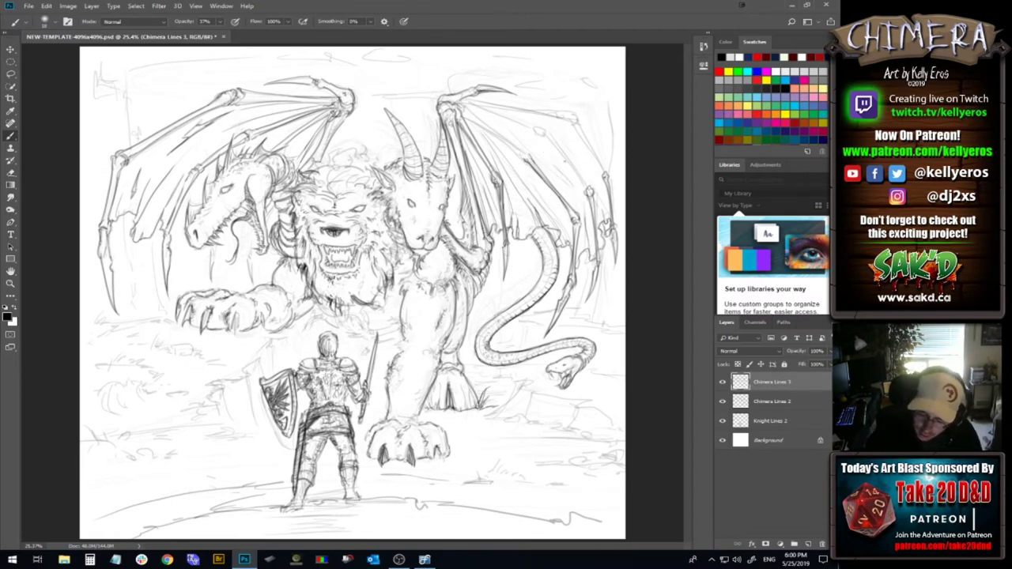
pyautogui.hotkey('ctrl', 'z')
pyautogui.moveTo(513, 140); pyautogui.dragTo(577, 196)
pyautogui.hotkey('ctrl', 'z')
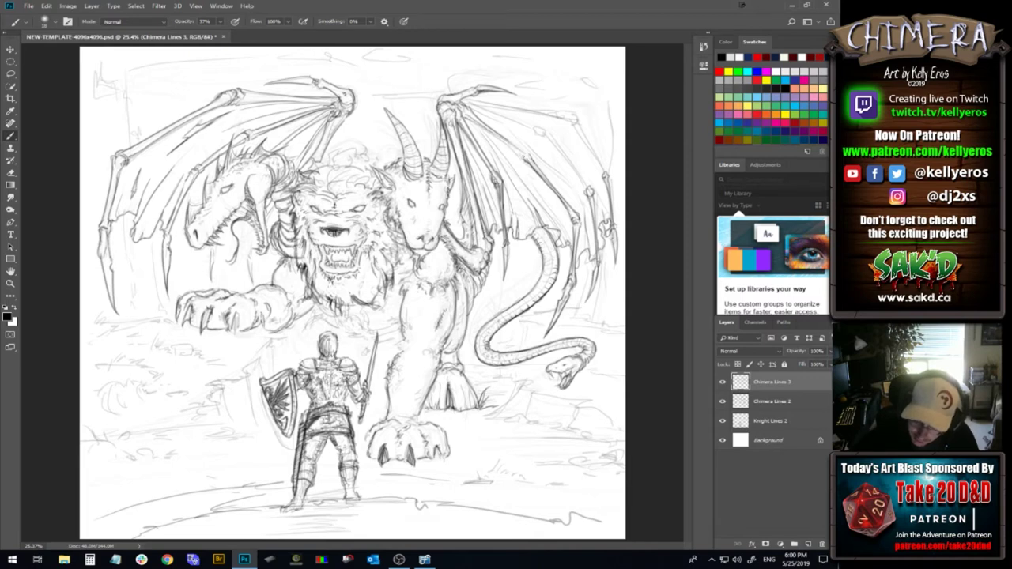
pyautogui.moveTo(509, 145); pyautogui.dragTo(530, 163)
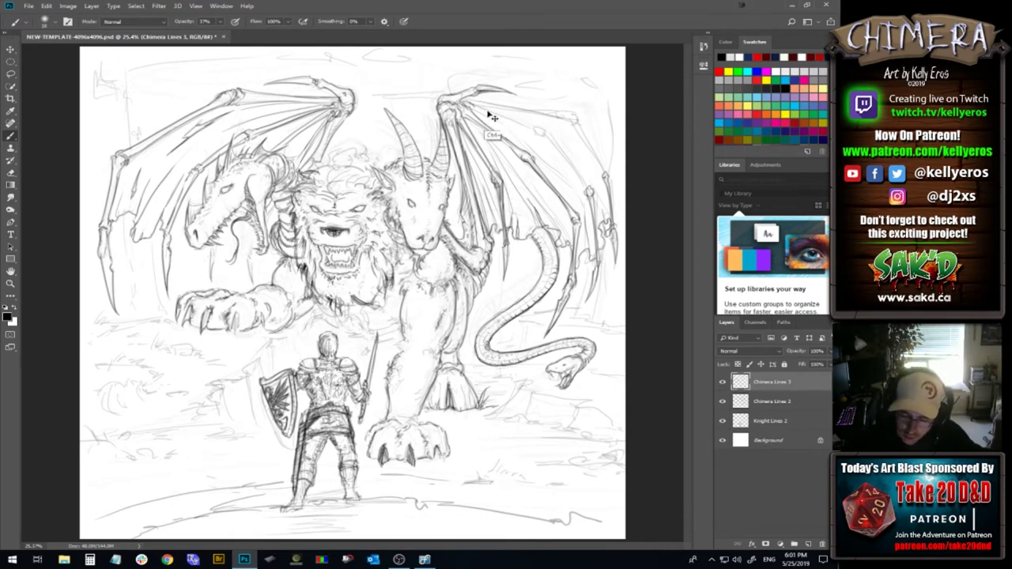
# Darken both edges of the goat-side wing bone running from the shoulder joint to the second finger's first knuckle
pyautogui.moveTo(474, 106); pyautogui.dragTo(537, 126)
pyautogui.moveTo(475, 110); pyautogui.dragTo(535, 129)
pyautogui.moveTo(475, 112); pyautogui.dragTo(526, 125)
pyautogui.hotkey('ctrl', 'z')
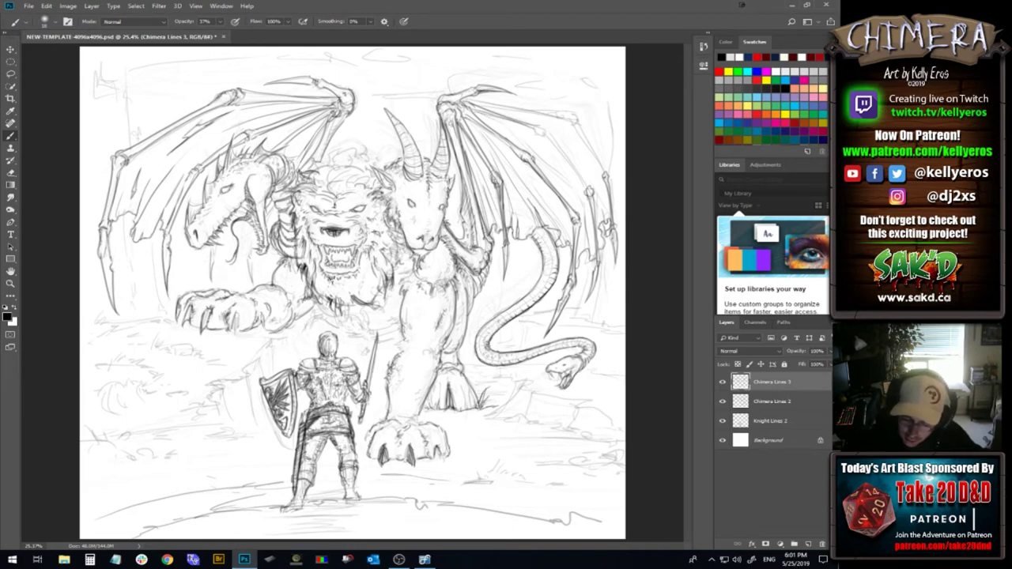
pyautogui.moveTo(500, 117); pyautogui.dragTo(528, 128)
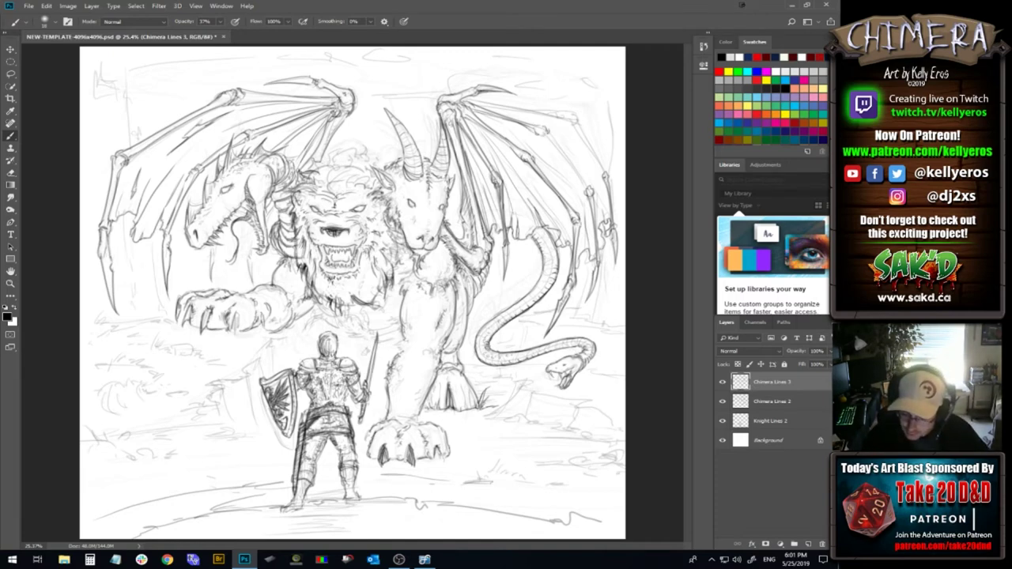
# Draw both edges of the goat-side wing bone curving down from that knuckle to the next joint
pyautogui.moveTo(547, 137); pyautogui.dragTo(577, 196)
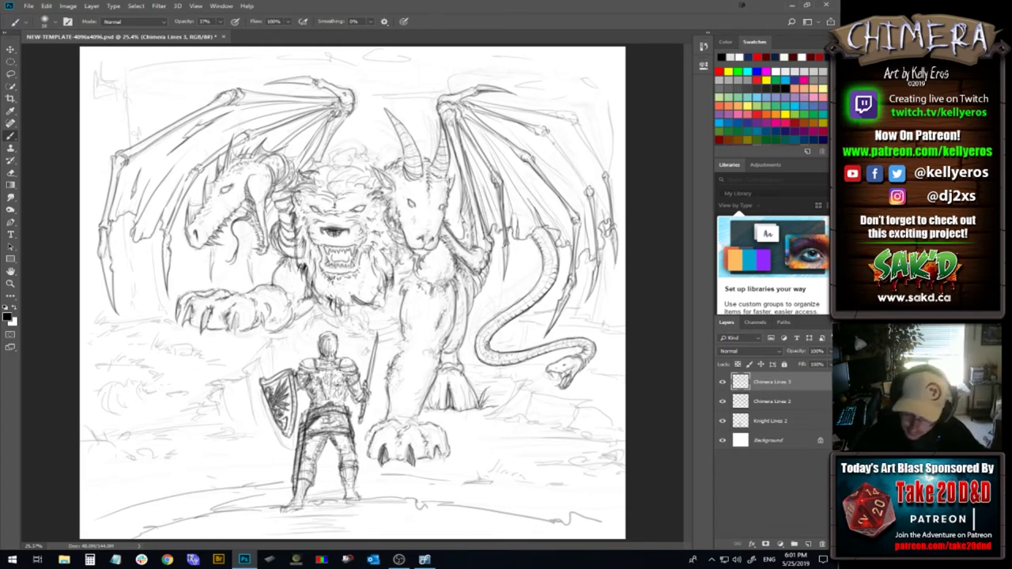
pyautogui.moveTo(546, 137); pyautogui.dragTo(583, 196)
pyautogui.hotkey('ctrl', 'z')
pyautogui.moveTo(545, 137); pyautogui.dragTo(587, 204)
pyautogui.moveTo(552, 135); pyautogui.dragTo(589, 192)
pyautogui.hotkey('ctrl', 'z')
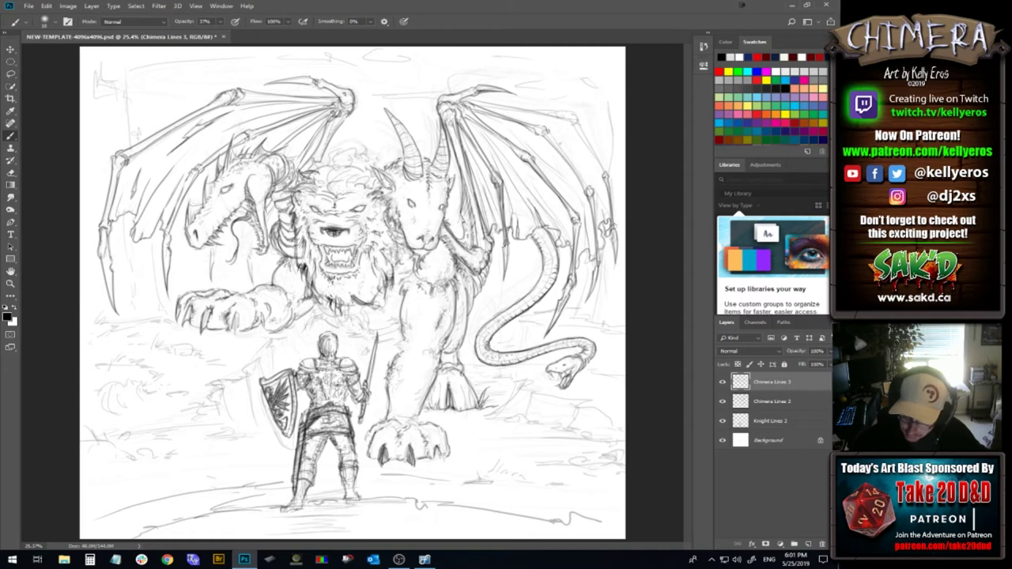
pyautogui.moveTo(552, 134); pyautogui.dragTo(588, 185)
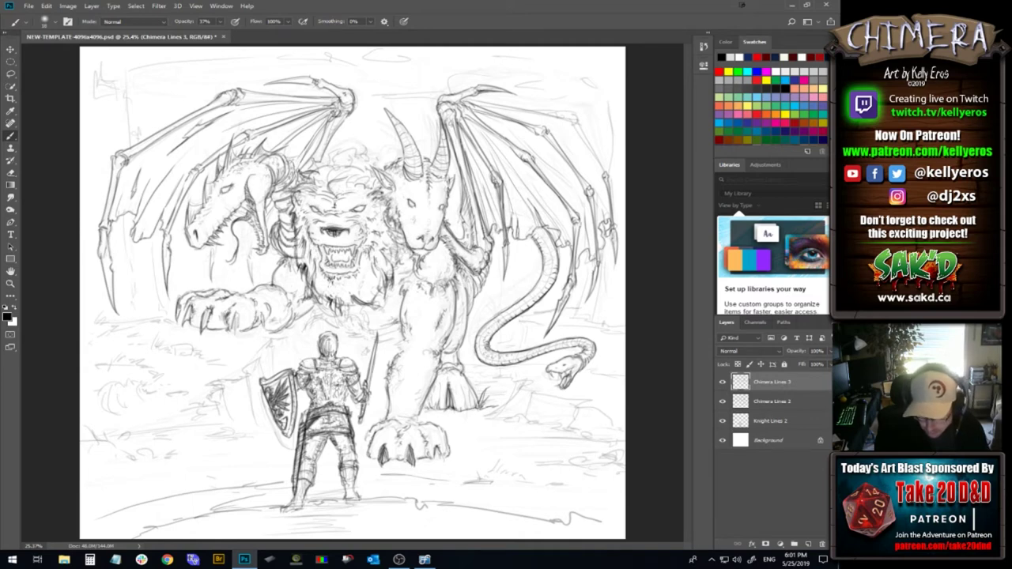
# Add jagged fur strokes to the lion's chest beneath the mane, just above the knight's head, undoing the stray strokes
pyautogui.moveTo(339, 324); pyautogui.dragTo(354, 335)
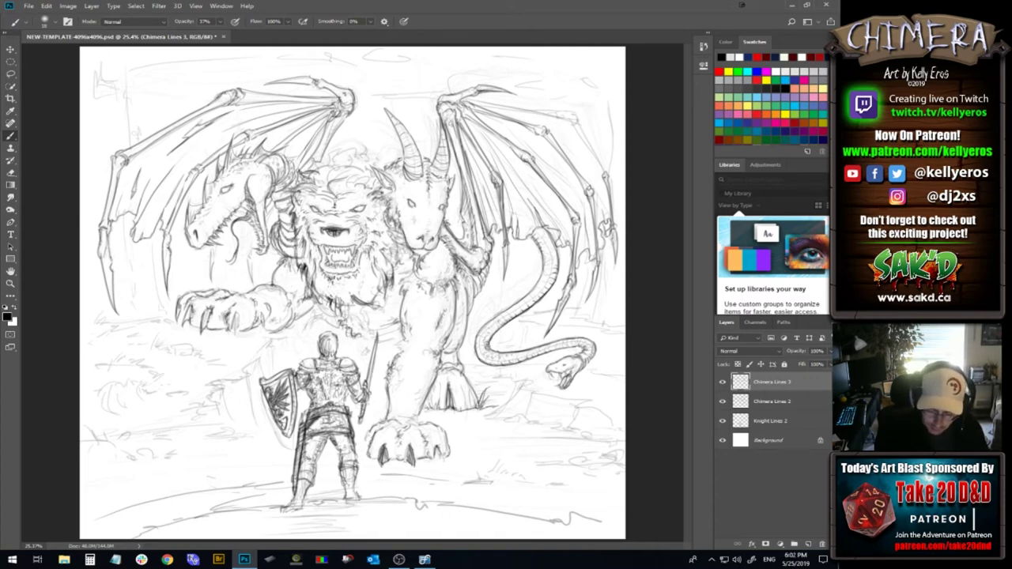
pyautogui.moveTo(362, 335)
pyautogui.mouseDown()
pyautogui.moveTo(376, 340)
pyautogui.moveTo(374, 315)
pyautogui.mouseUp()
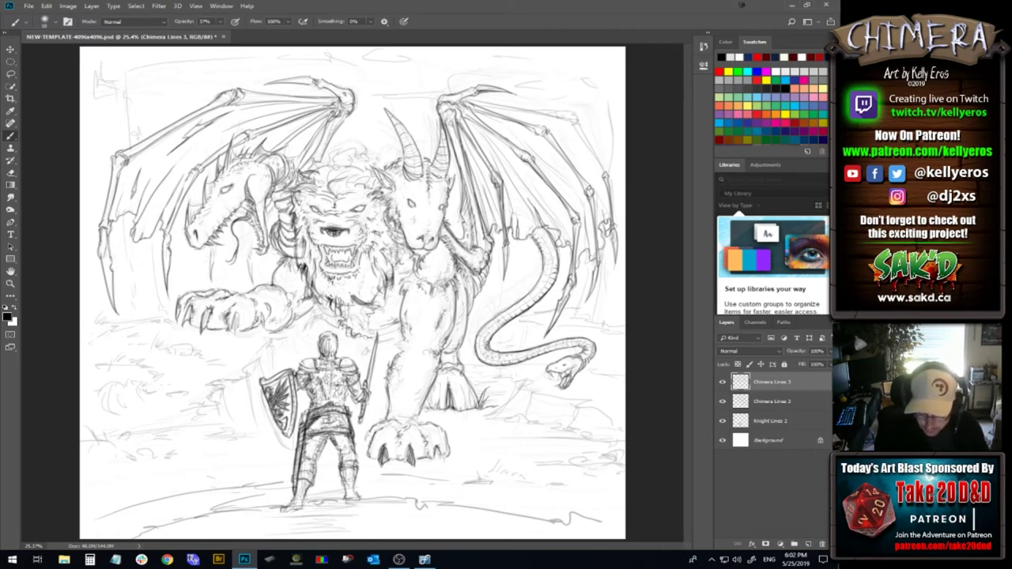
pyautogui.moveTo(348, 302); pyautogui.dragTo(361, 321)
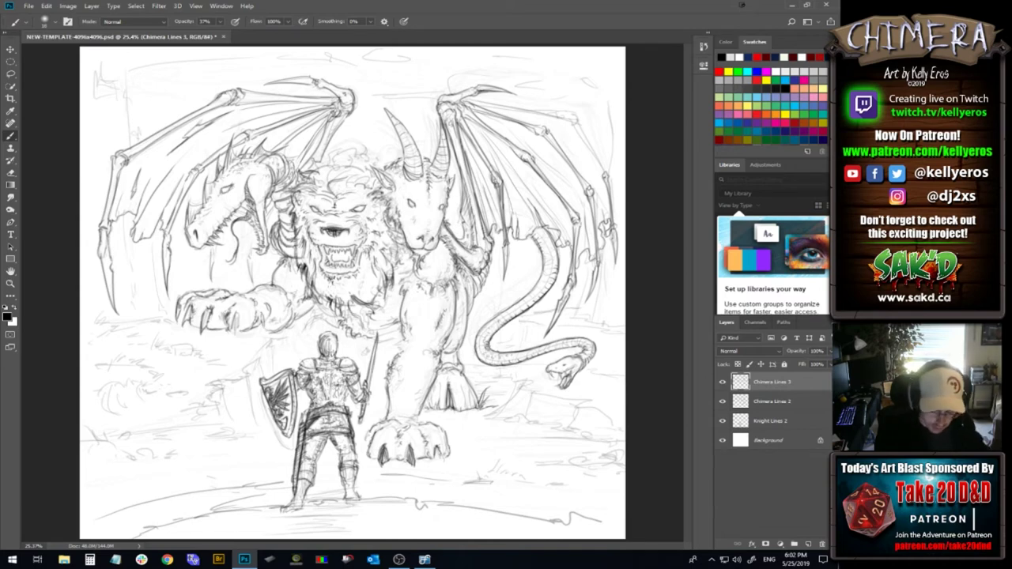
pyautogui.hotkey('ctrl', 'z')
pyautogui.hotkey('ctrl', 'z')
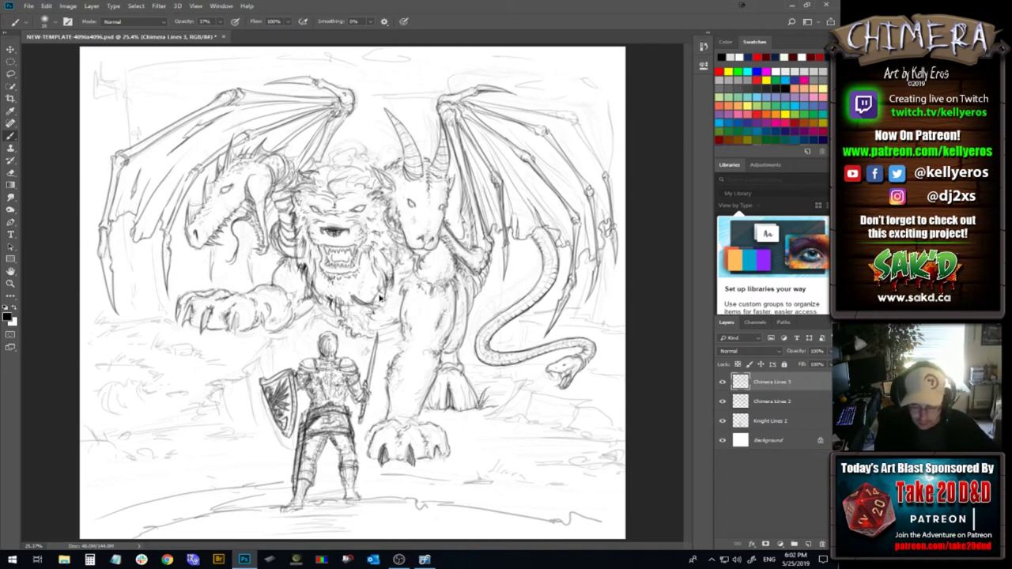
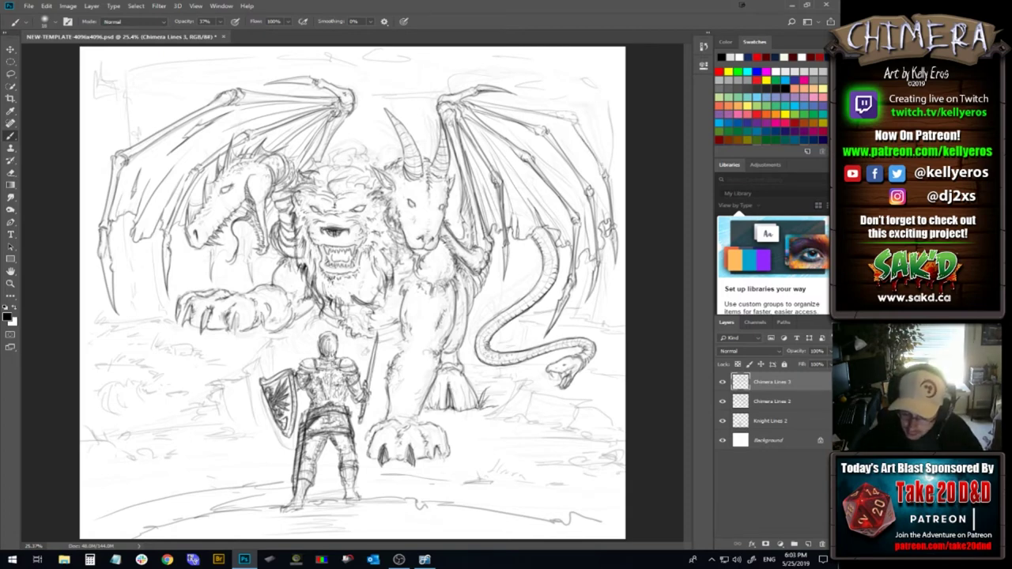
# Darken the top and outermost bones of the goat-side wing, and add a fur stroke beneath the lion's mane
pyautogui.moveTo(588, 142); pyautogui.dragTo(602, 162)
pyautogui.moveTo(578, 123); pyautogui.dragTo(598, 158)
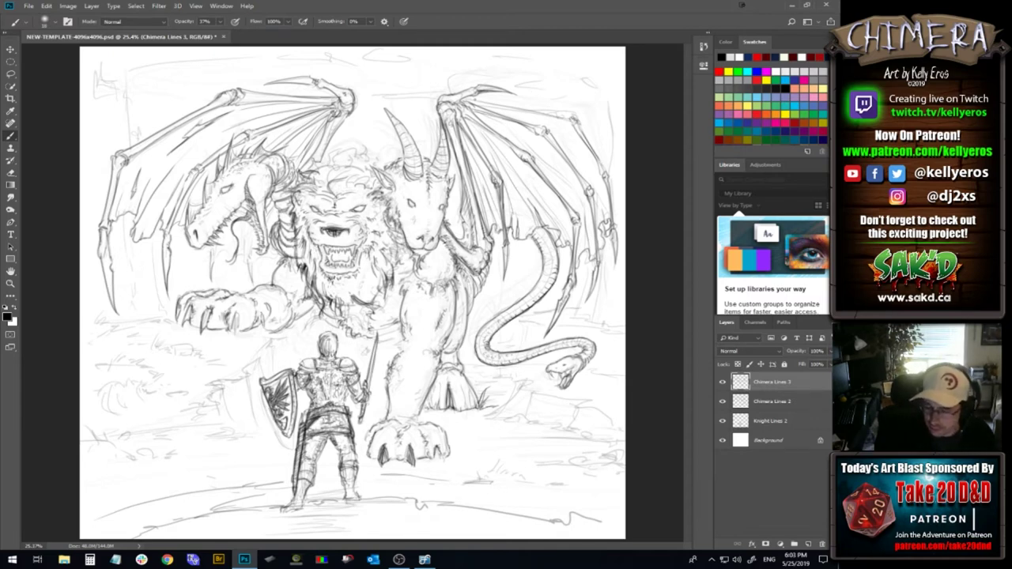
pyautogui.moveTo(482, 108); pyautogui.dragTo(567, 122)
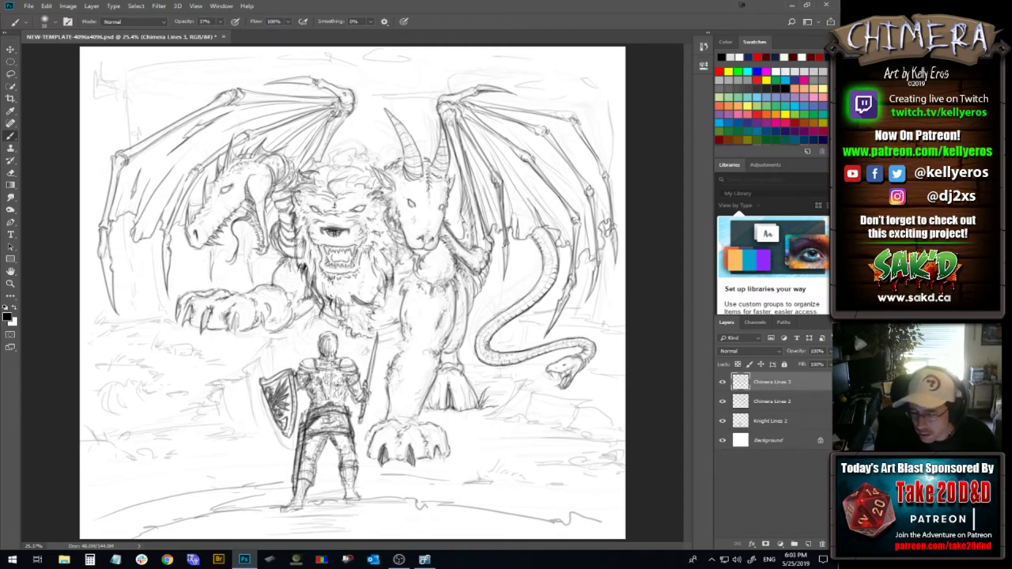
pyautogui.moveTo(474, 102); pyautogui.dragTo(581, 119)
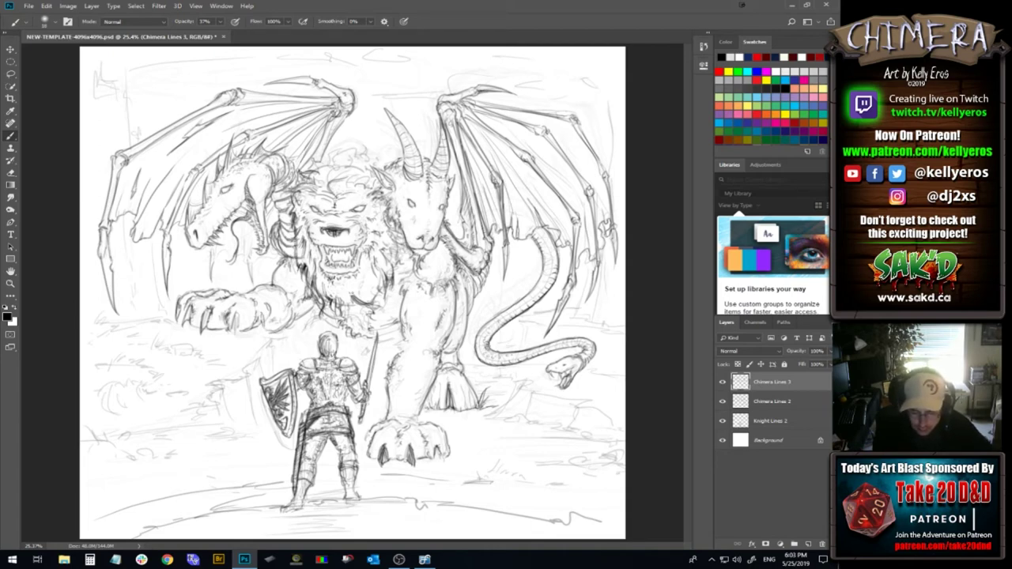
pyautogui.moveTo(317, 311); pyautogui.dragTo(305, 327)
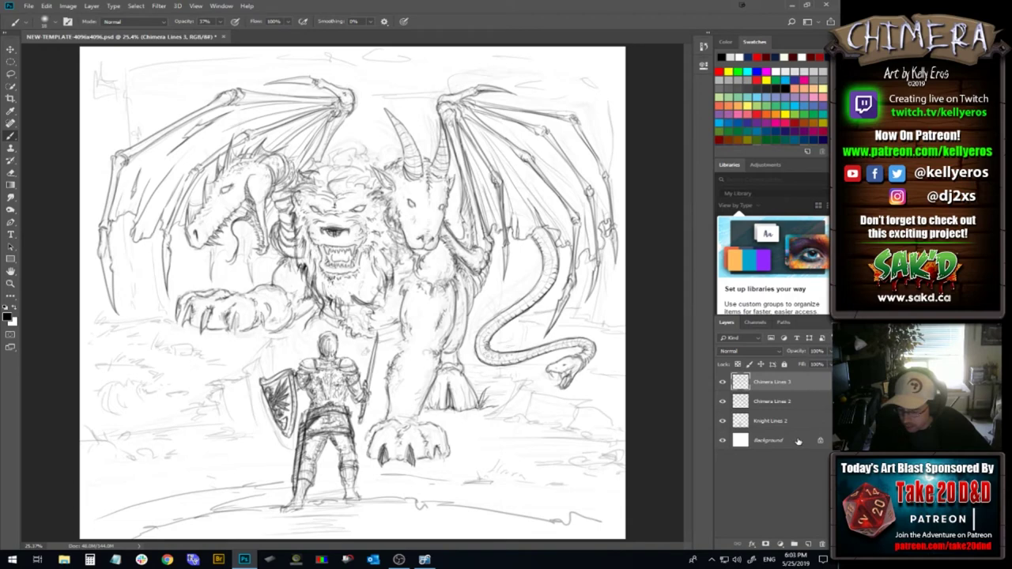
# Create a new layer directly above the Background layer and name it "Background Lines 2"
pyautogui.click(796, 441)
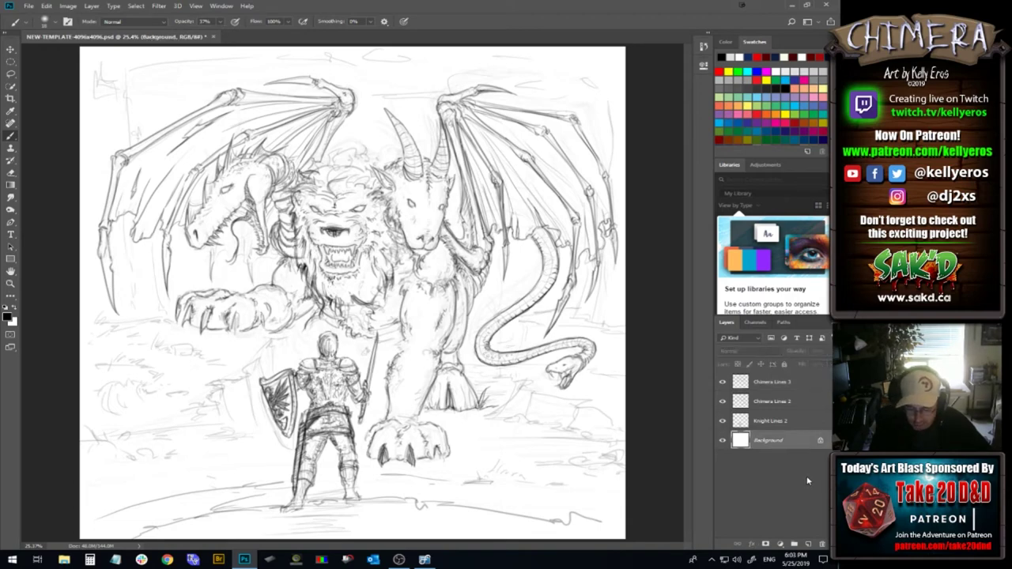
pyautogui.click(808, 543)
pyautogui.doubleClick(762, 440)
pyautogui.write('B')
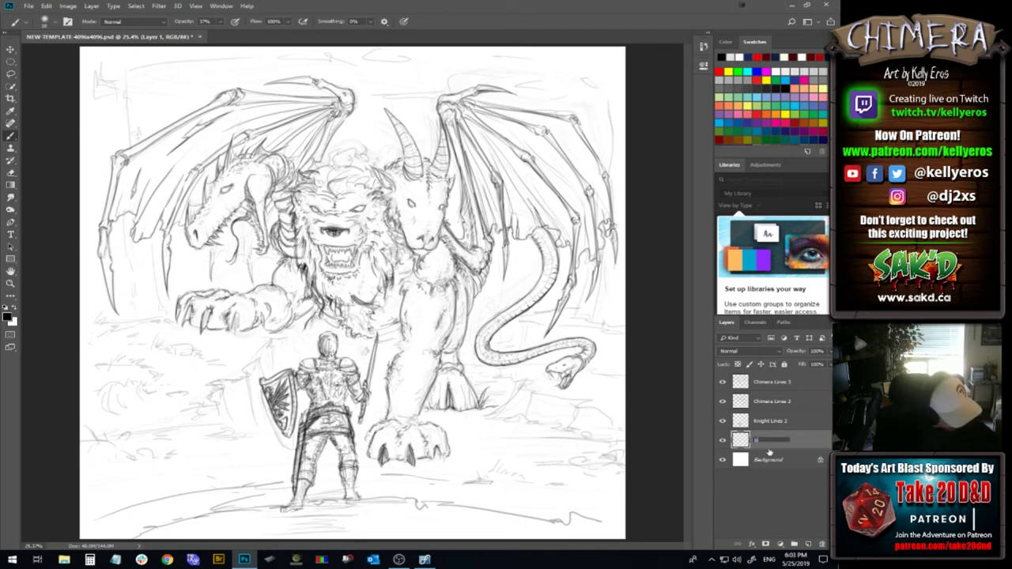
pyautogui.write('ackgroun')
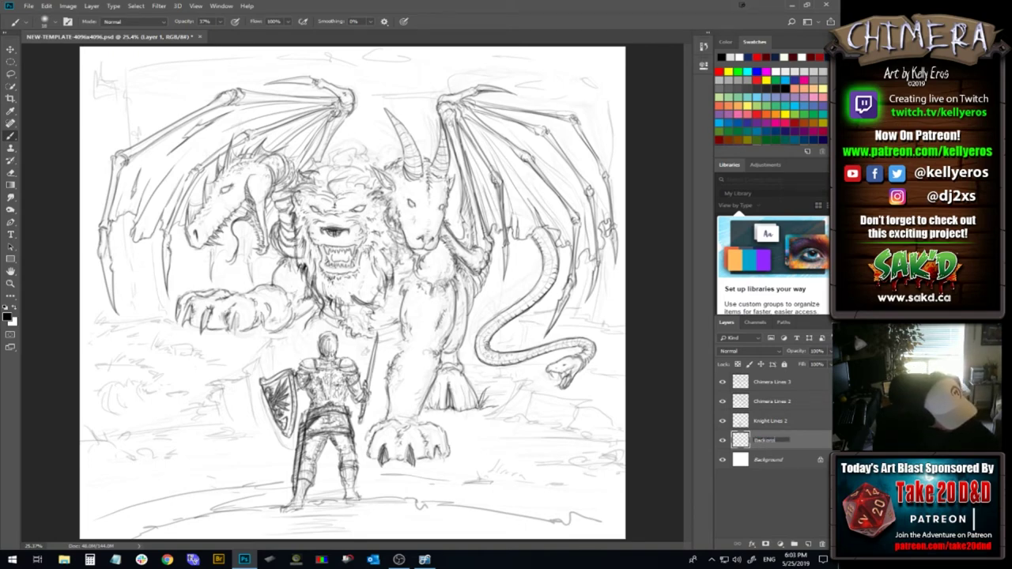
pyautogui.write('d Lines 2')
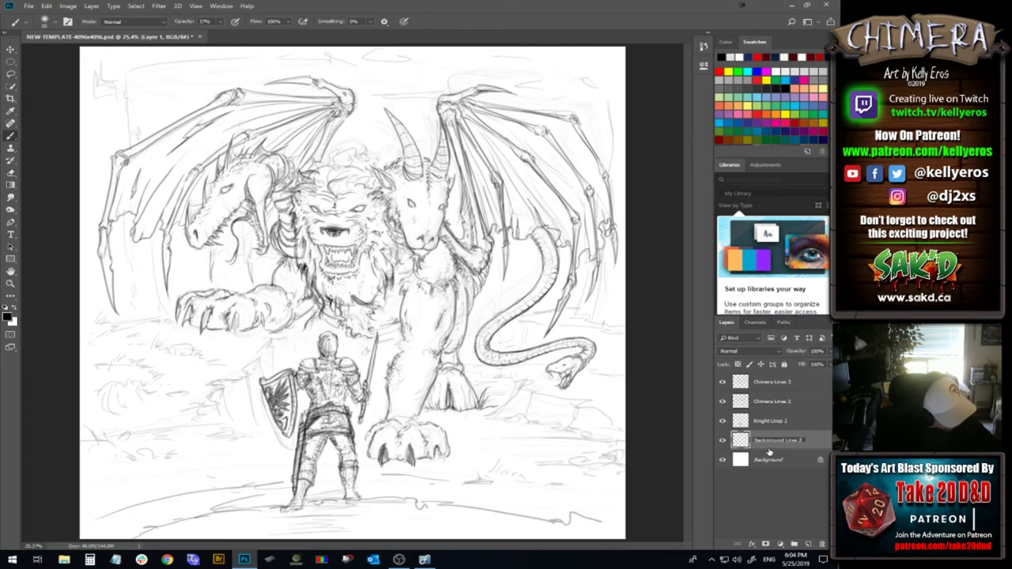
pyautogui.press('Return')
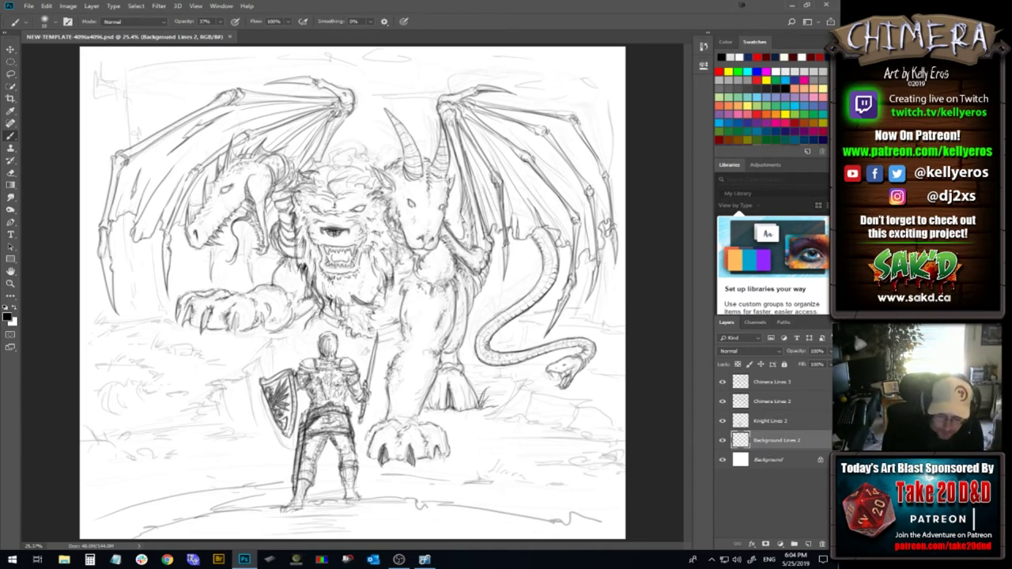
# Draw the rock ledge to the side of the knight's shield, with vertical cracks and a grass tuft on its top edge
pyautogui.moveTo(229, 387); pyautogui.dragTo(224, 419)
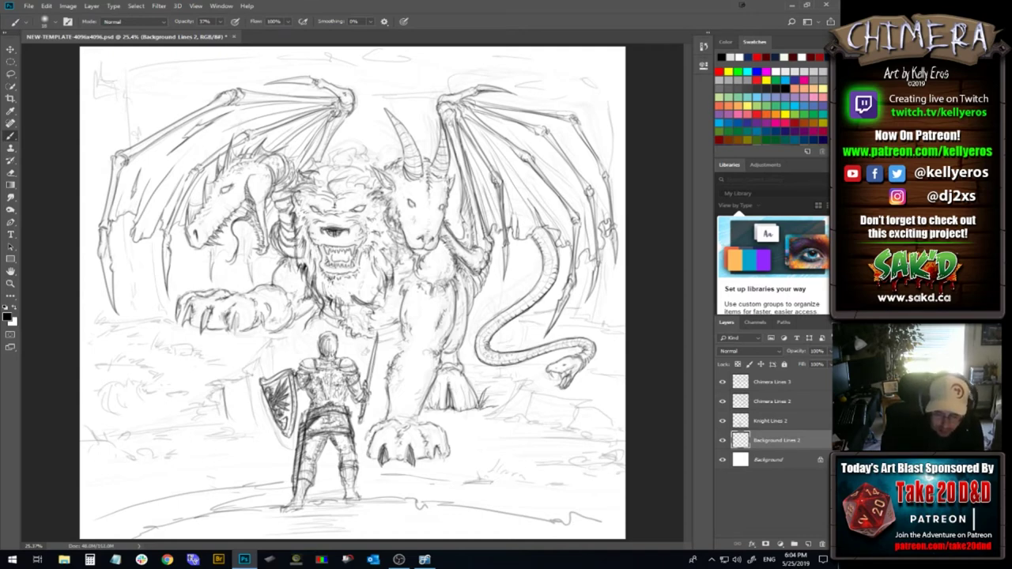
pyautogui.moveTo(219, 402); pyautogui.dragTo(217, 419)
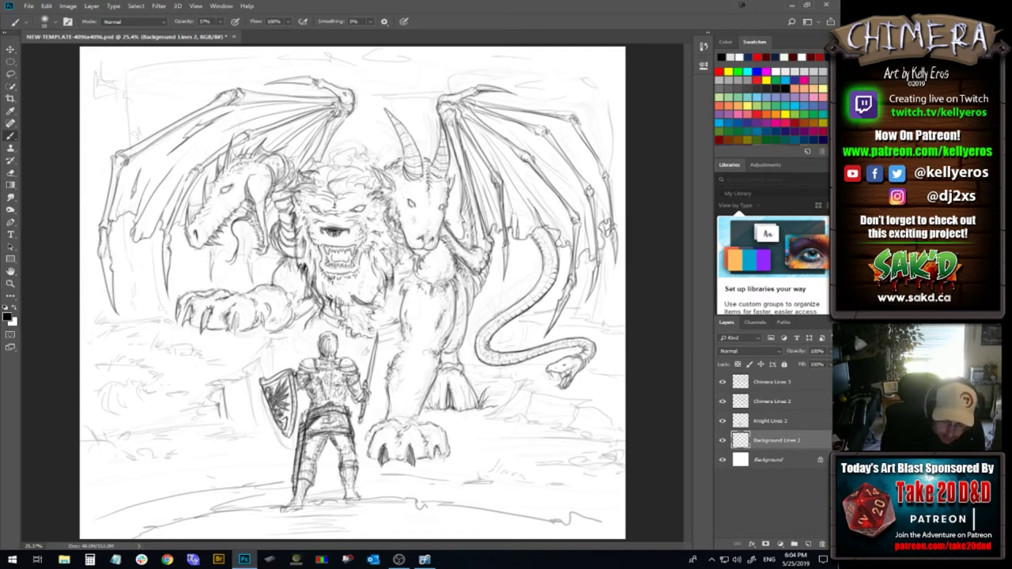
pyautogui.moveTo(215, 391)
pyautogui.mouseDown()
pyautogui.moveTo(210, 400)
pyautogui.moveTo(228, 388)
pyautogui.moveTo(222, 397)
pyautogui.mouseUp()
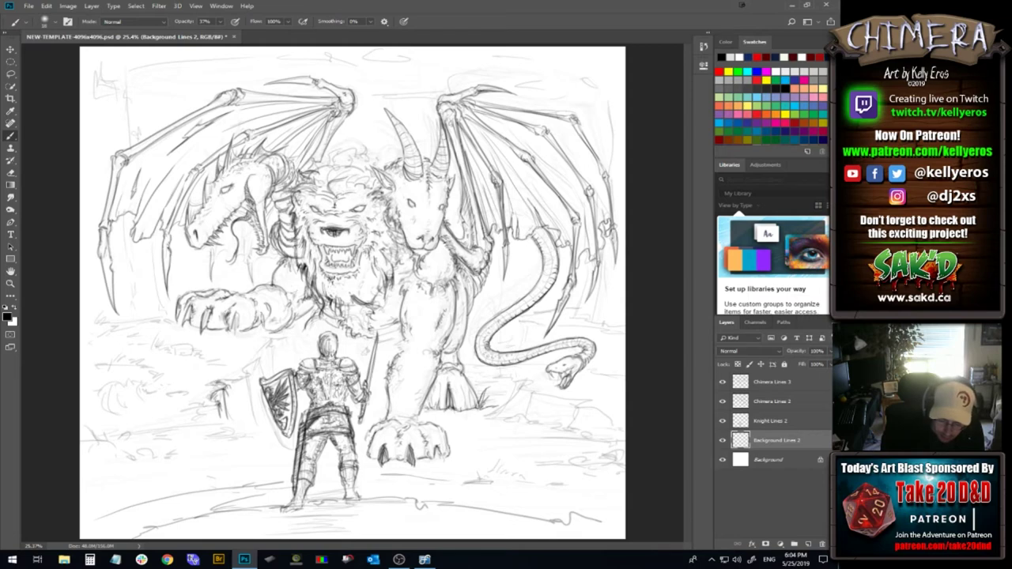
pyautogui.moveTo(219, 375); pyautogui.dragTo(211, 382)
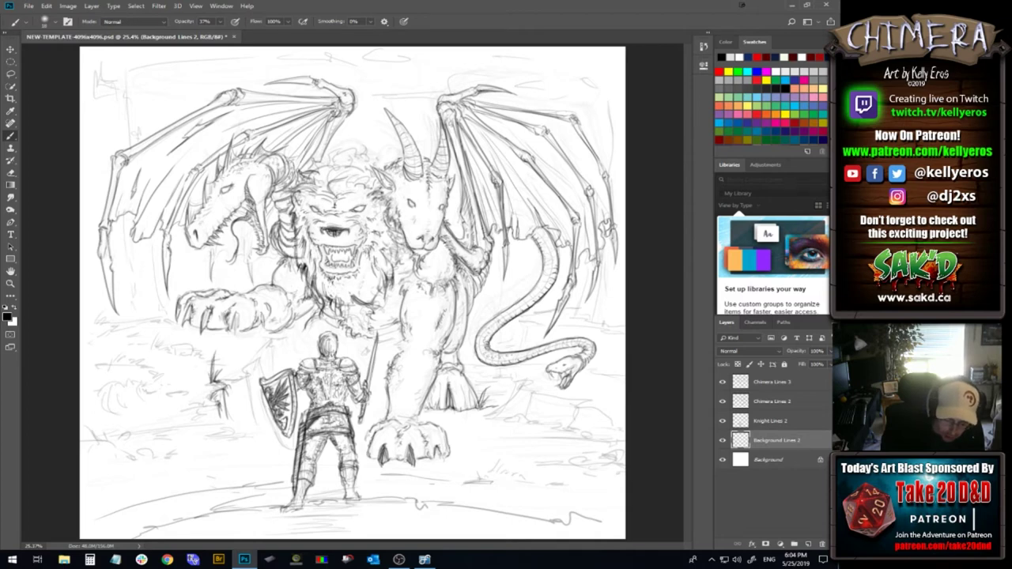
pyautogui.moveTo(200, 379); pyautogui.dragTo(210, 384)
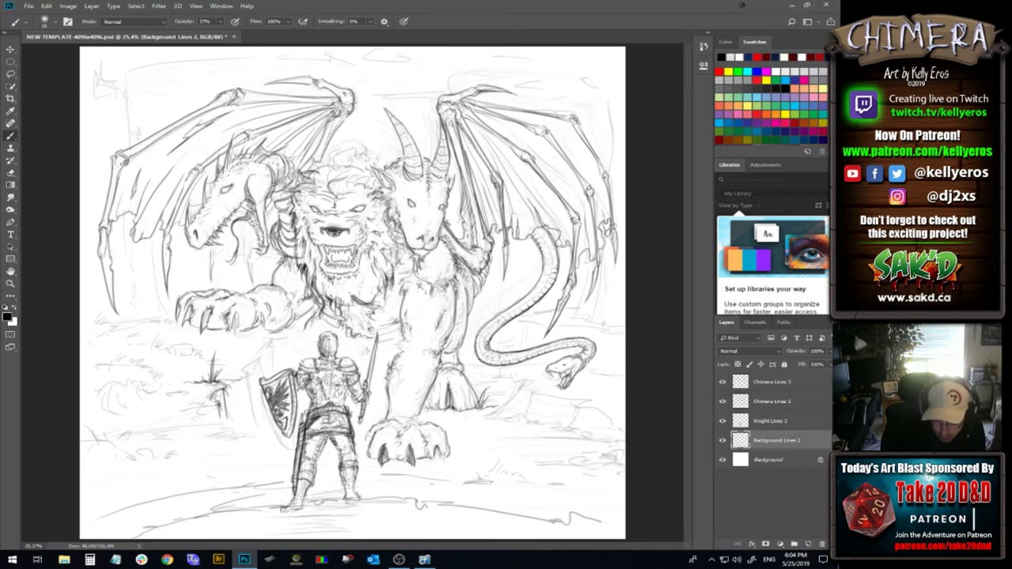
pyautogui.moveTo(219, 382)
pyautogui.mouseDown()
pyautogui.moveTo(250, 386)
pyautogui.moveTo(251, 372)
pyautogui.moveTo(247, 399)
pyautogui.moveTo(248, 383)
pyautogui.mouseUp()
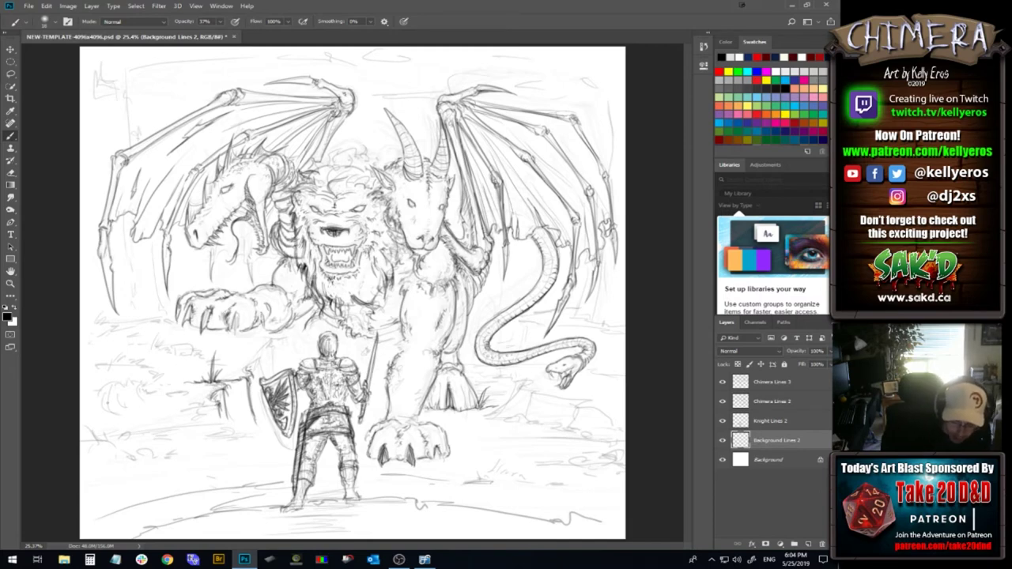
# Draw a small rock near the canvas's left edge, and add grass tufts and ground lines from there to below the lion's raised paw
pyautogui.moveTo(115, 414)
pyautogui.mouseDown()
pyautogui.moveTo(109, 386)
pyautogui.moveTo(136, 412)
pyautogui.moveTo(121, 417)
pyautogui.moveTo(145, 409)
pyautogui.moveTo(108, 387)
pyautogui.moveTo(125, 392)
pyautogui.mouseUp()
pyautogui.moveTo(129, 382)
pyautogui.mouseDown()
pyautogui.moveTo(126, 391)
pyautogui.moveTo(148, 381)
pyautogui.mouseUp()
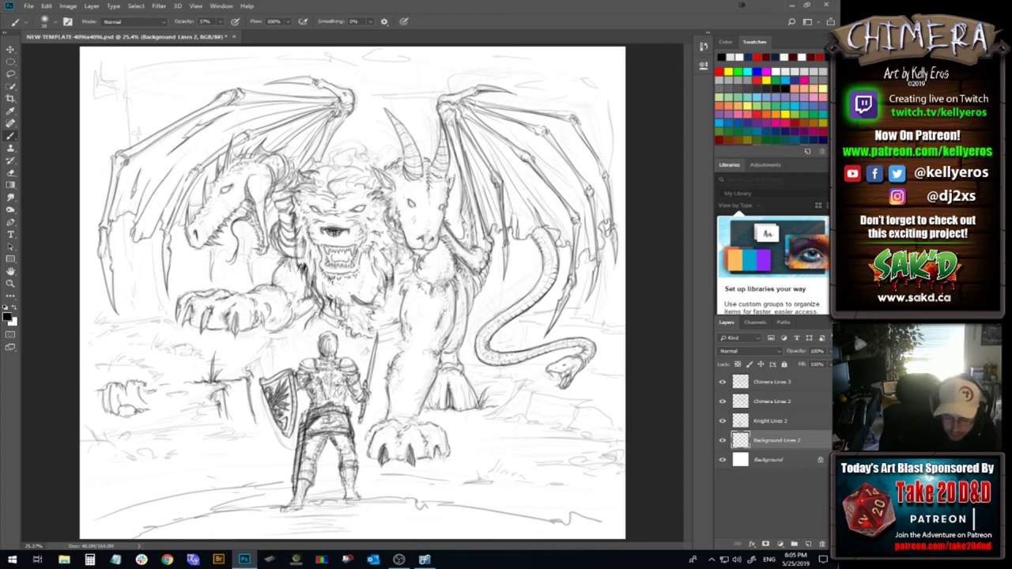
pyautogui.moveTo(191, 356); pyautogui.dragTo(210, 356)
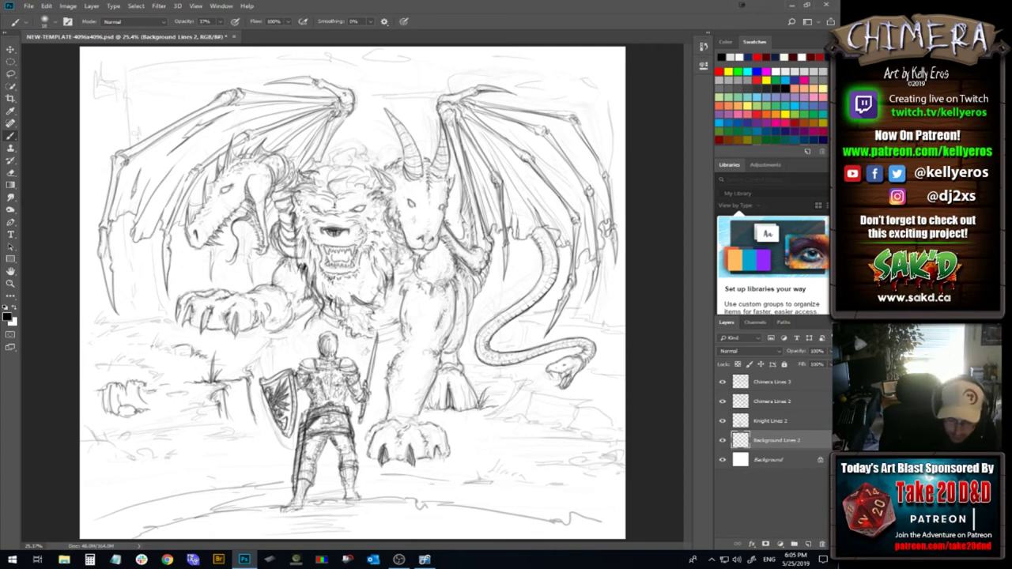
pyautogui.moveTo(142, 348); pyautogui.dragTo(162, 331)
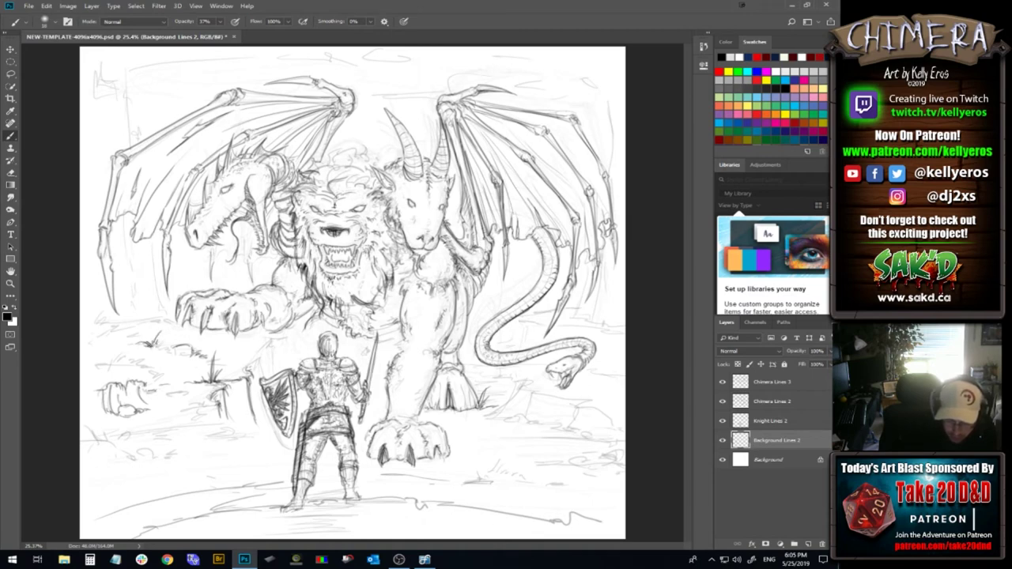
pyautogui.moveTo(155, 349); pyautogui.dragTo(170, 342)
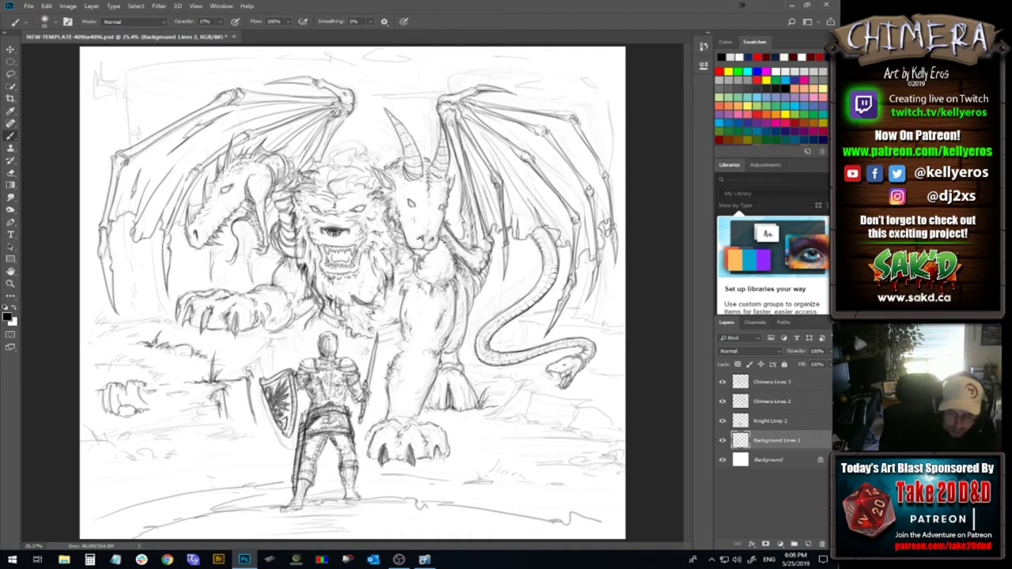
pyautogui.moveTo(128, 339); pyautogui.dragTo(133, 333)
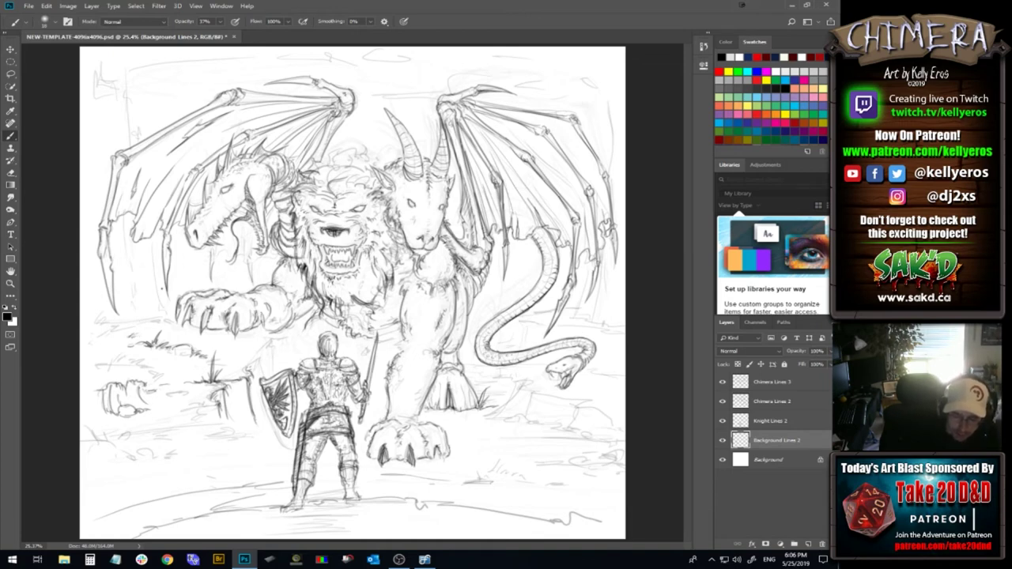
pyautogui.moveTo(147, 294)
pyautogui.mouseDown()
pyautogui.moveTo(143, 325)
pyautogui.moveTo(155, 322)
pyautogui.moveTo(98, 324)
pyautogui.moveTo(127, 321)
pyautogui.mouseUp()
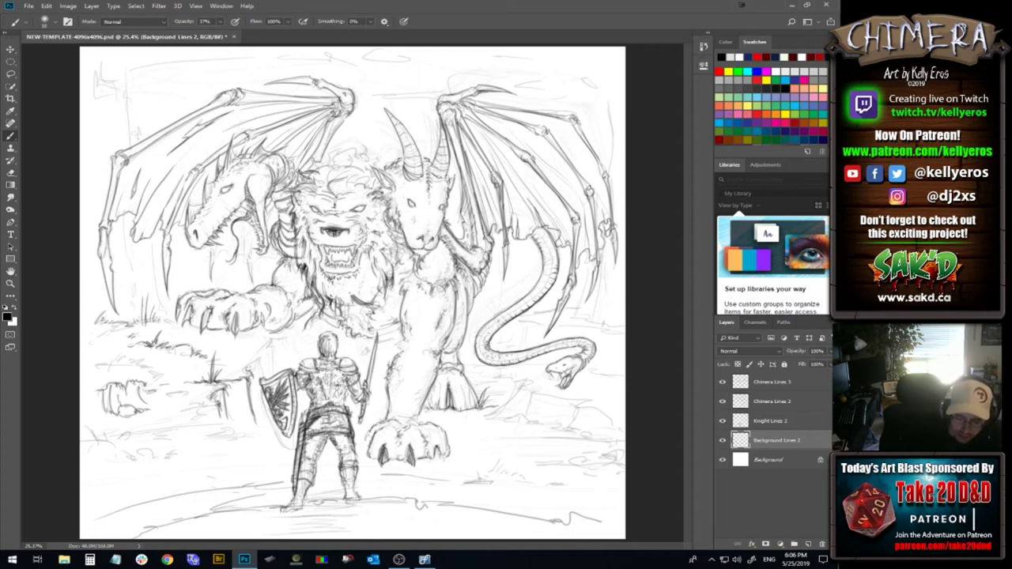
pyautogui.moveTo(87, 310); pyautogui.dragTo(86, 314)
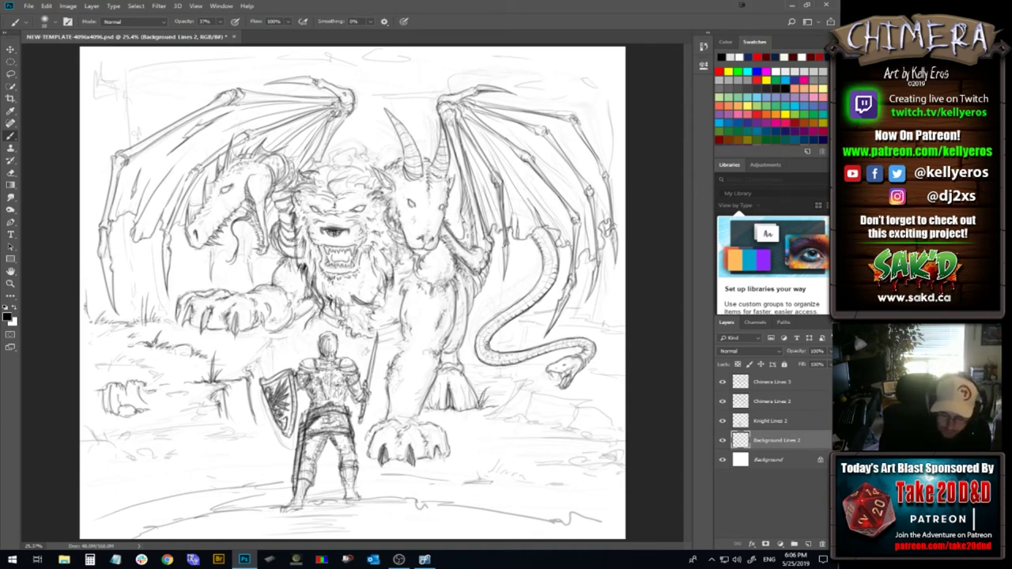
# Draw the upright rock behind the knight's shield, including its jagged top and the edge running down beside the shield
pyautogui.moveTo(260, 350)
pyautogui.mouseDown()
pyautogui.moveTo(265, 363)
pyautogui.moveTo(273, 345)
pyautogui.moveTo(272, 369)
pyautogui.mouseUp()
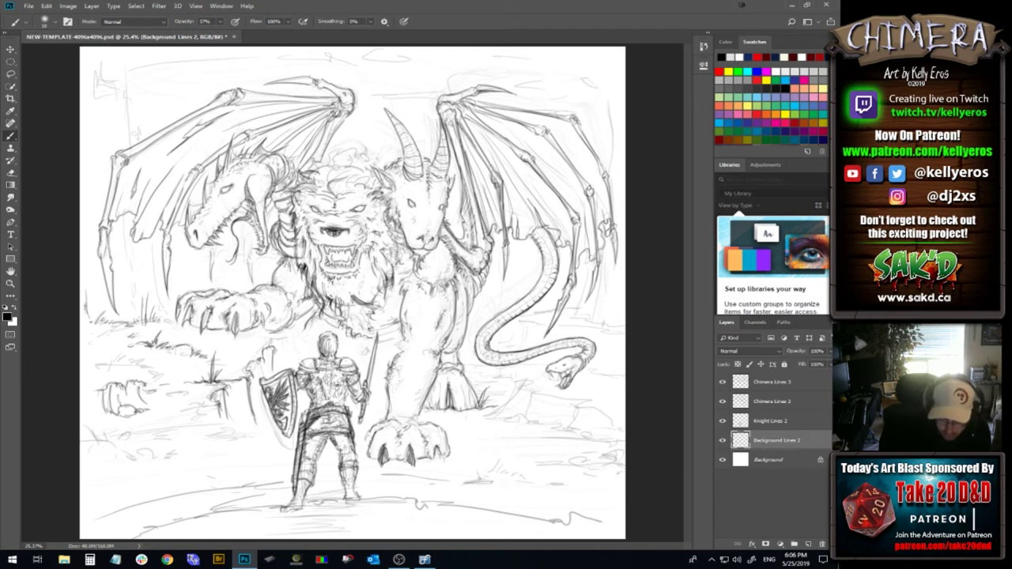
pyautogui.moveTo(264, 394); pyautogui.dragTo(278, 446)
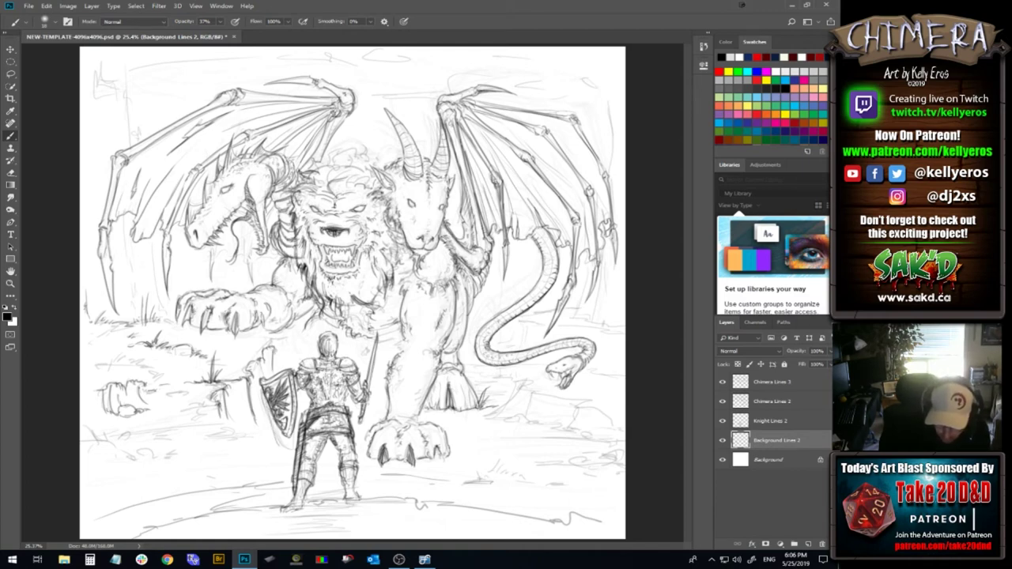
pyautogui.moveTo(265, 396); pyautogui.dragTo(279, 448)
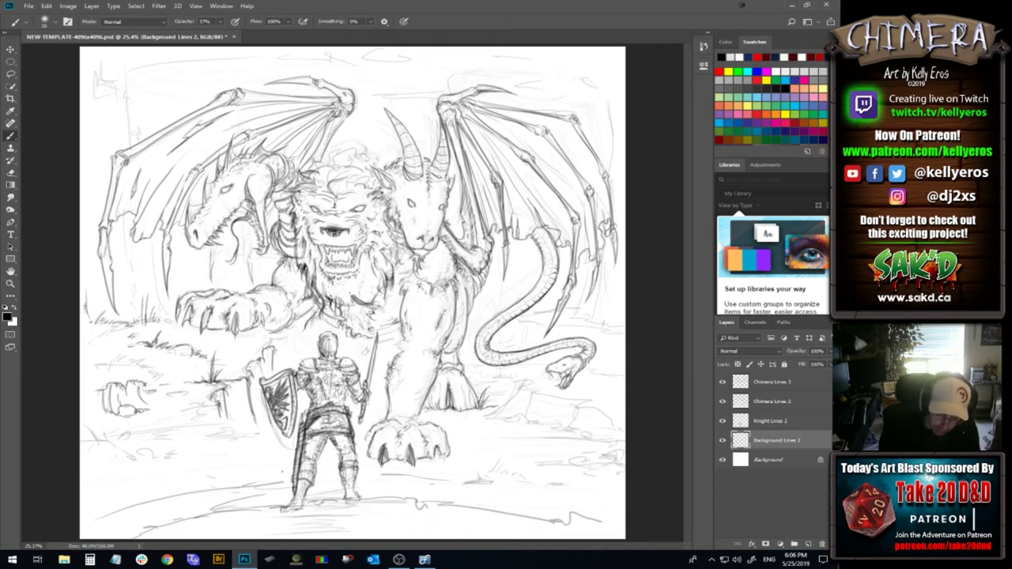
pyautogui.moveTo(260, 360); pyautogui.dragTo(264, 383)
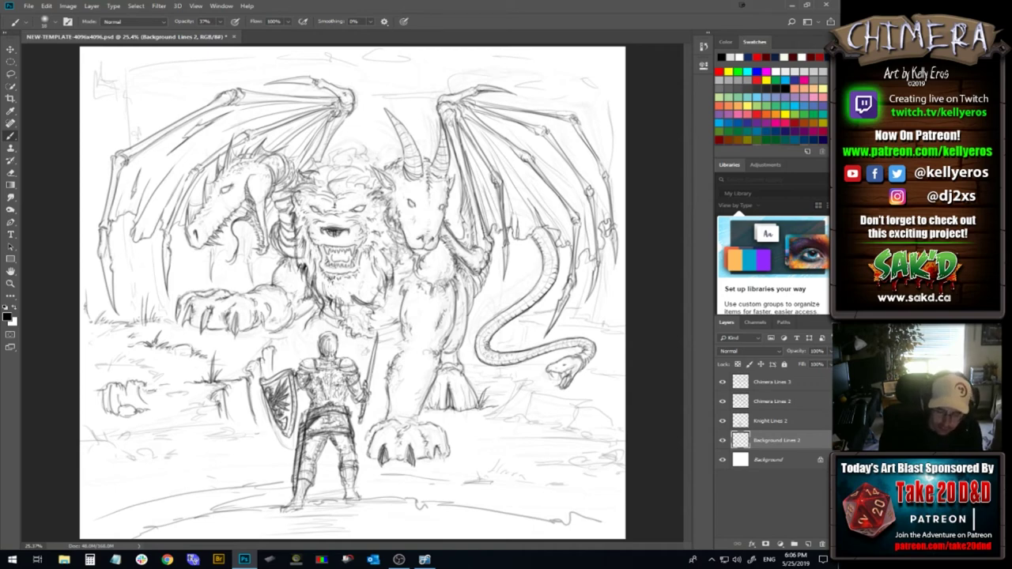
pyautogui.moveTo(275, 347)
pyautogui.mouseDown()
pyautogui.moveTo(280, 367)
pyautogui.moveTo(279, 350)
pyautogui.mouseUp()
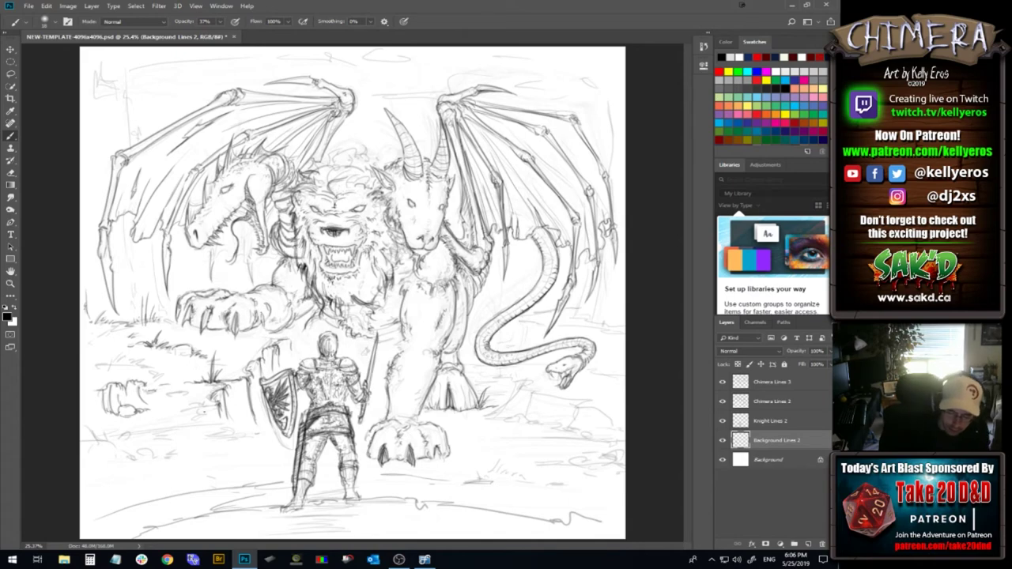
# Add grass and ground lines in the lower-left foreground, undoing a stray stroke, and extend the rock top between the shield and the knight's head
pyautogui.moveTo(136, 454)
pyautogui.mouseDown()
pyautogui.moveTo(152, 449)
pyautogui.moveTo(138, 453)
pyautogui.moveTo(137, 434)
pyautogui.moveTo(111, 441)
pyautogui.moveTo(238, 453)
pyautogui.mouseUp()
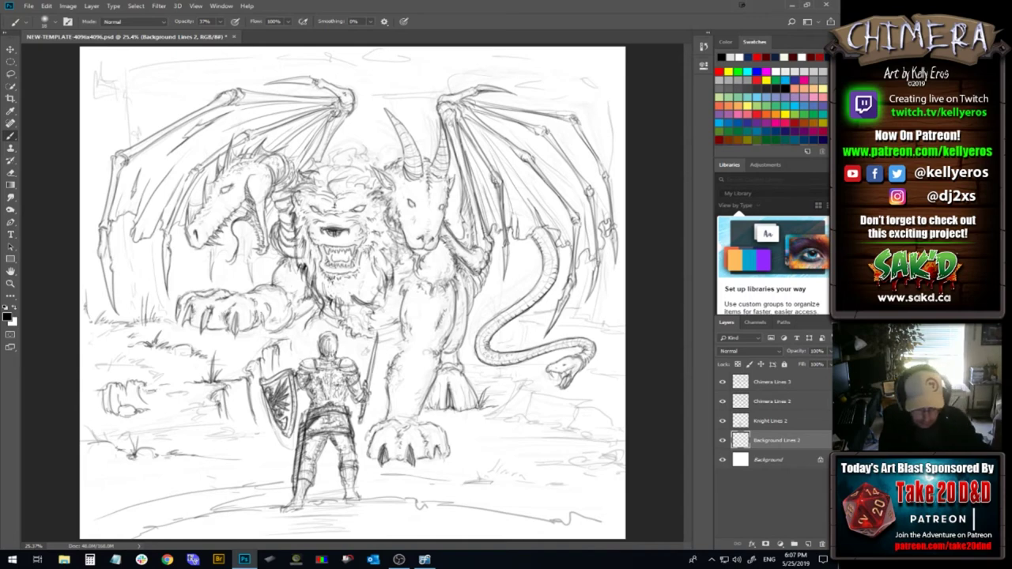
pyautogui.hotkey('ctrl', 'z')
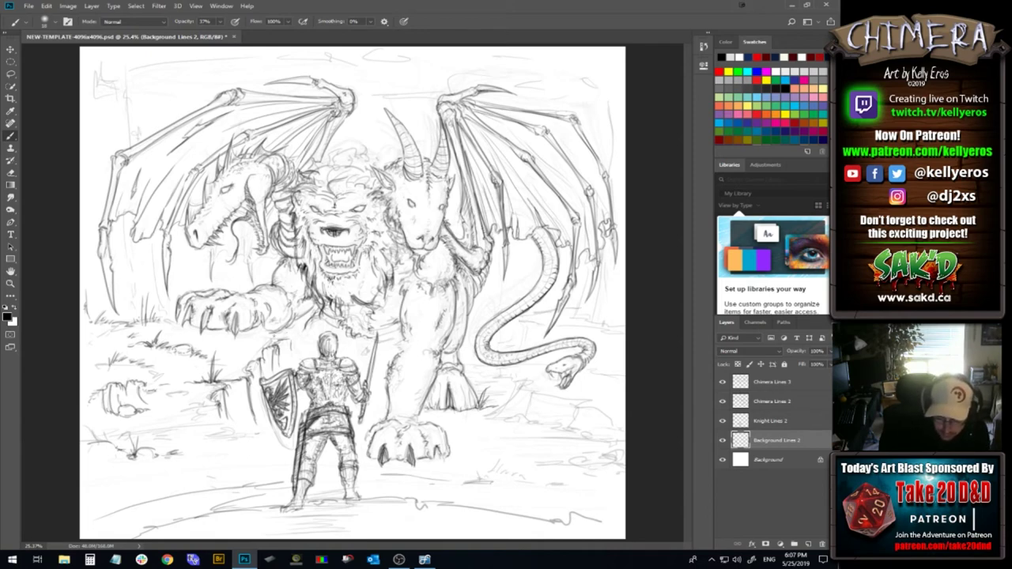
pyautogui.moveTo(267, 333); pyautogui.dragTo(292, 341)
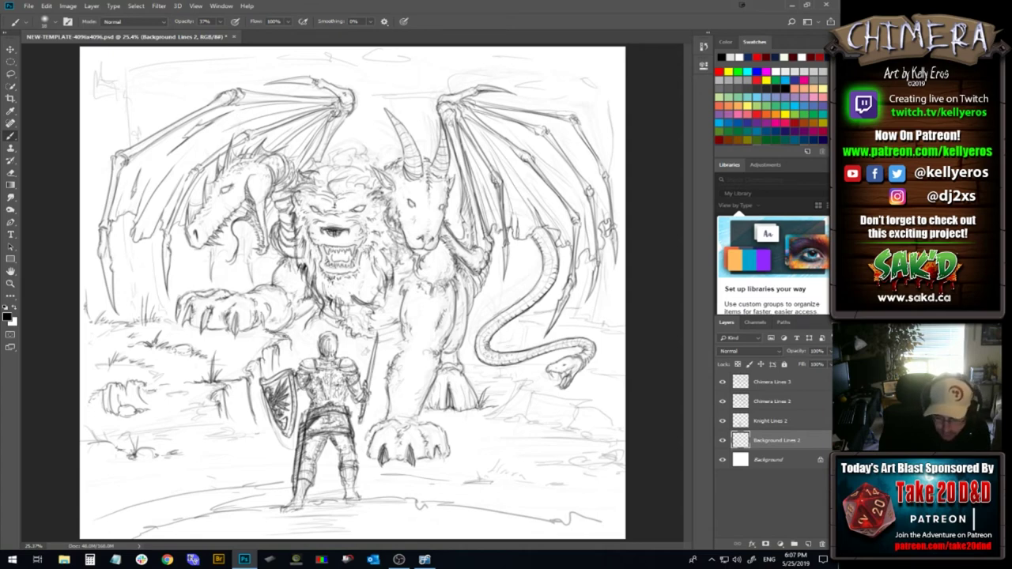
pyautogui.moveTo(283, 341); pyautogui.dragTo(290, 365)
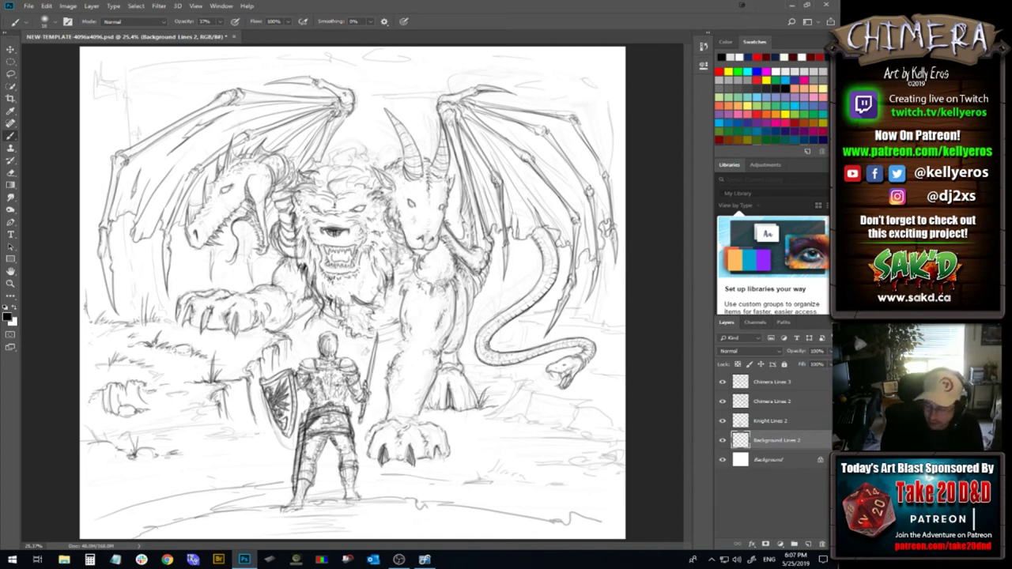
pyautogui.click(773, 461)
pyautogui.click(722, 460)
pyautogui.click(722, 460)
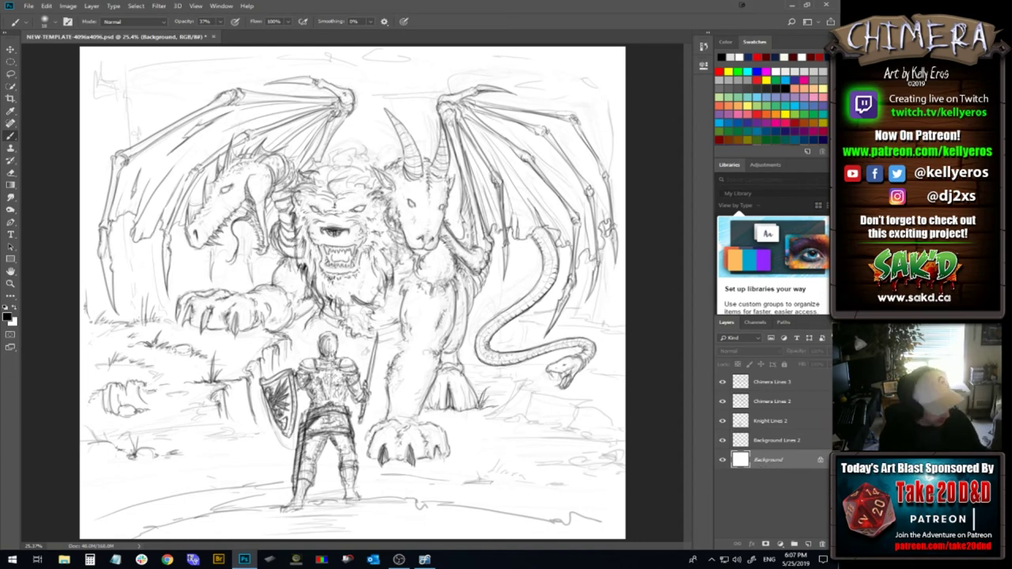
pyautogui.press('x')
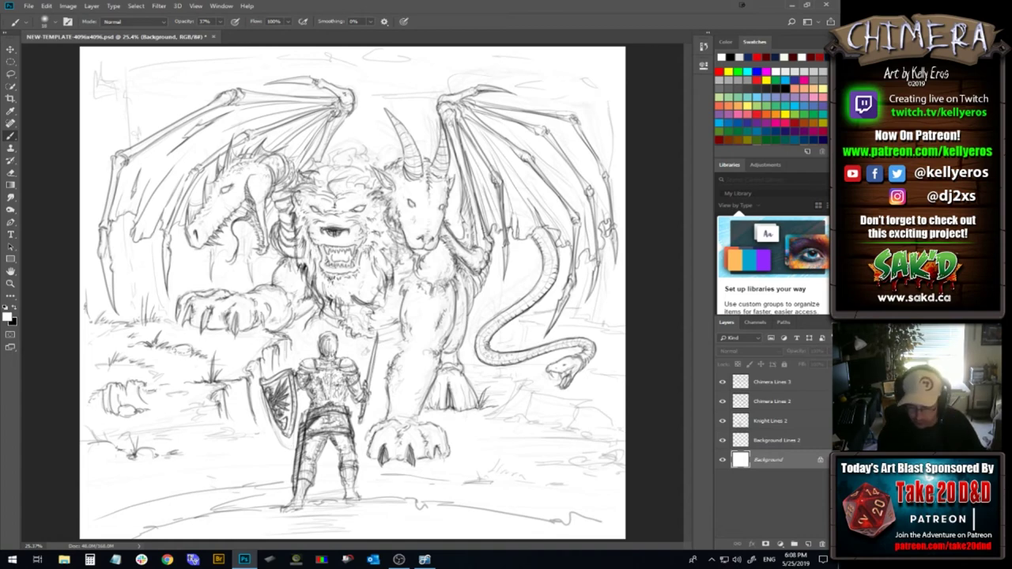
pyautogui.press('l')
pyautogui.moveTo(286, 457)
pyautogui.mouseDown()
pyautogui.moveTo(261, 430)
pyautogui.moveTo(258, 392)
pyautogui.moveTo(271, 384)
pyautogui.moveTo(305, 424)
pyautogui.moveTo(291, 463)
pyautogui.moveTo(288, 454)
pyautogui.mouseUp()
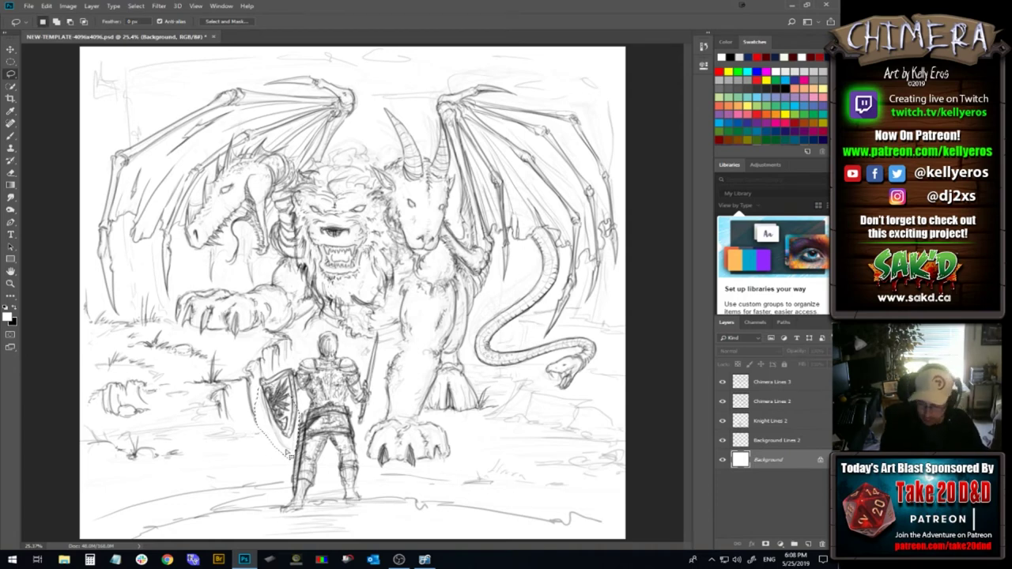
# On the Knight Lines 2 layer, lasso and delete the stray lines along the outer edge of the knight's shield, and clear the selection
pyautogui.click(790, 422)
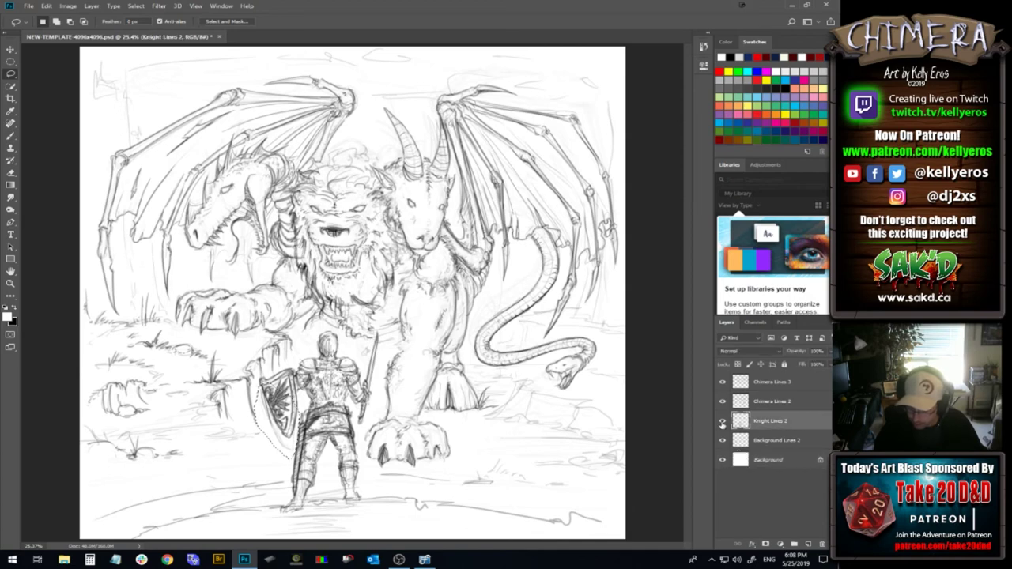
pyautogui.click(722, 422)
pyautogui.click(723, 422)
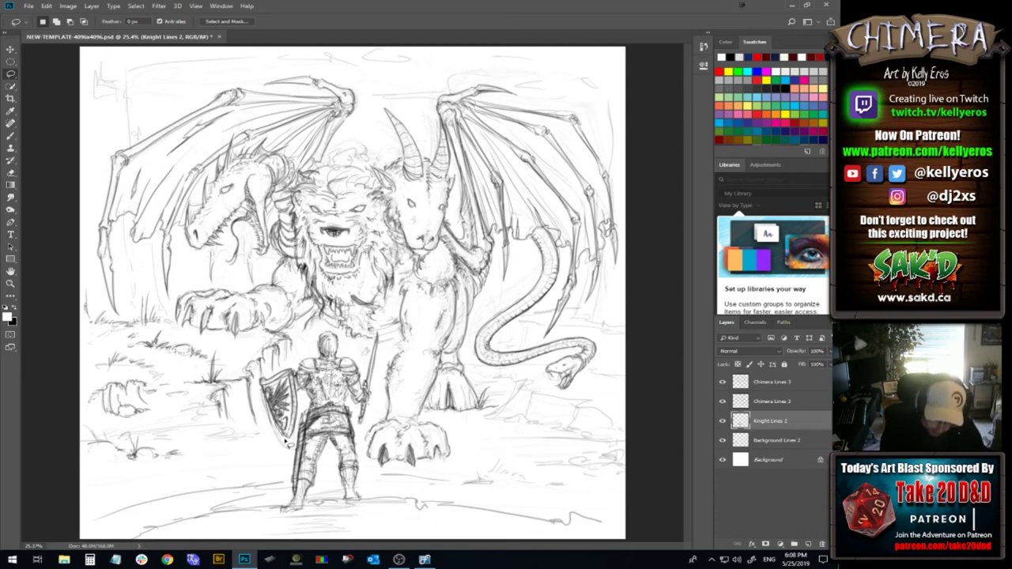
pyautogui.moveTo(299, 431)
pyautogui.mouseDown()
pyautogui.moveTo(282, 459)
pyautogui.moveTo(270, 449)
pyautogui.moveTo(259, 387)
pyautogui.mouseUp()
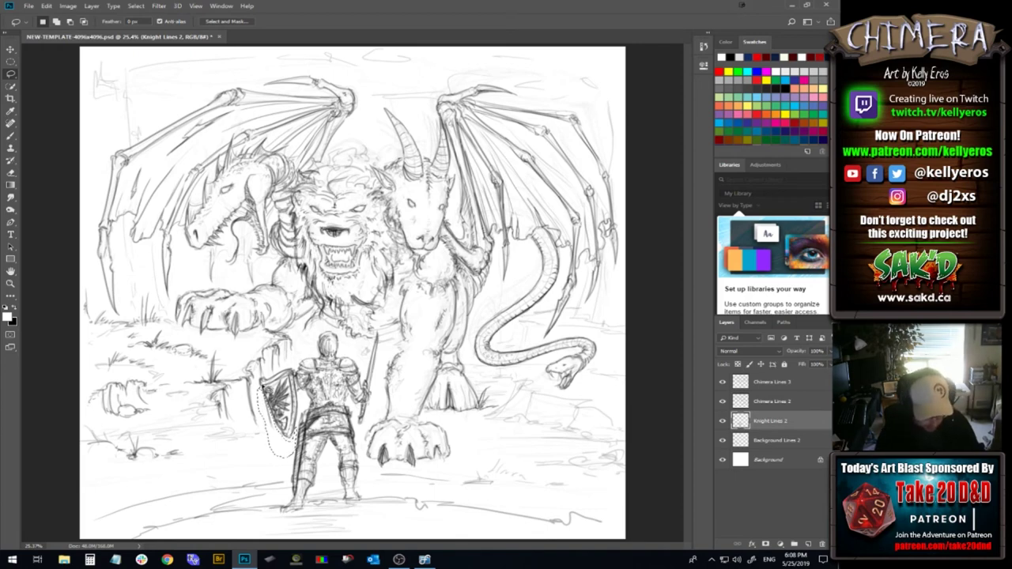
pyautogui.press('Delete')
pyautogui.hotkey('ctrl', 'd')
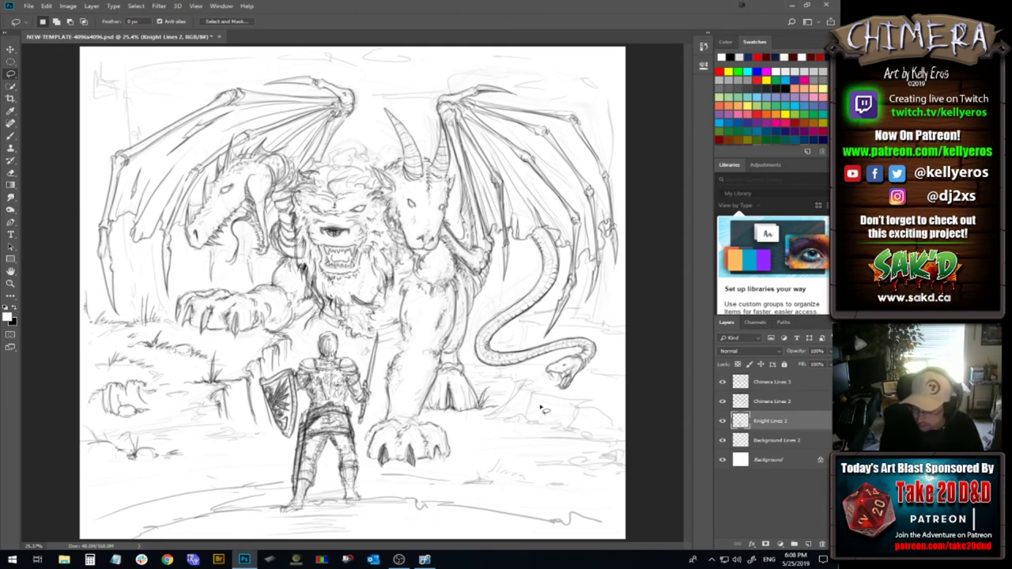
# On the Background Lines 2 layer, draw a cracked rock ledge in black with the brush below the snake tail's head
pyautogui.click(802, 446)
pyautogui.press('b')
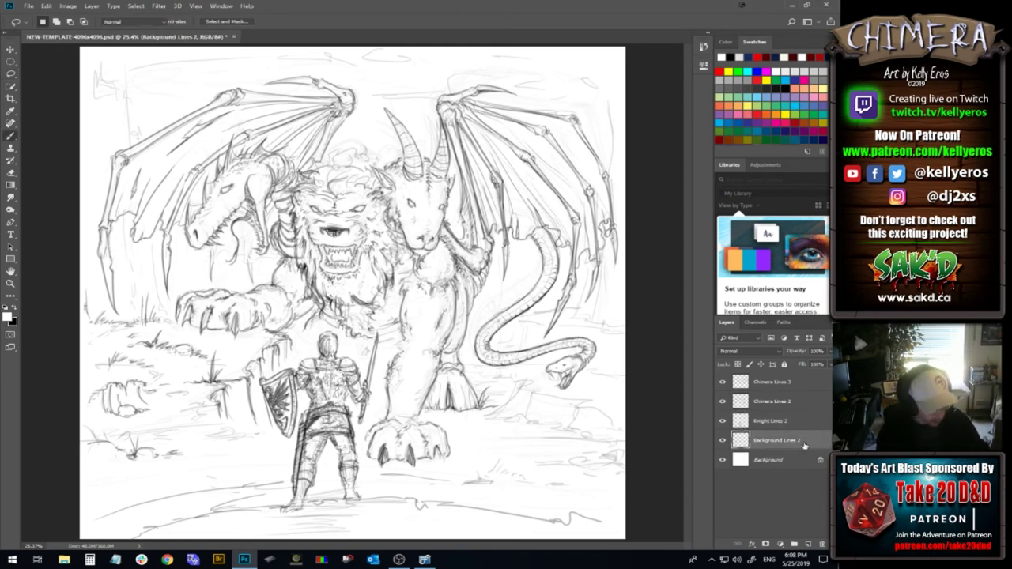
pyautogui.press('x')
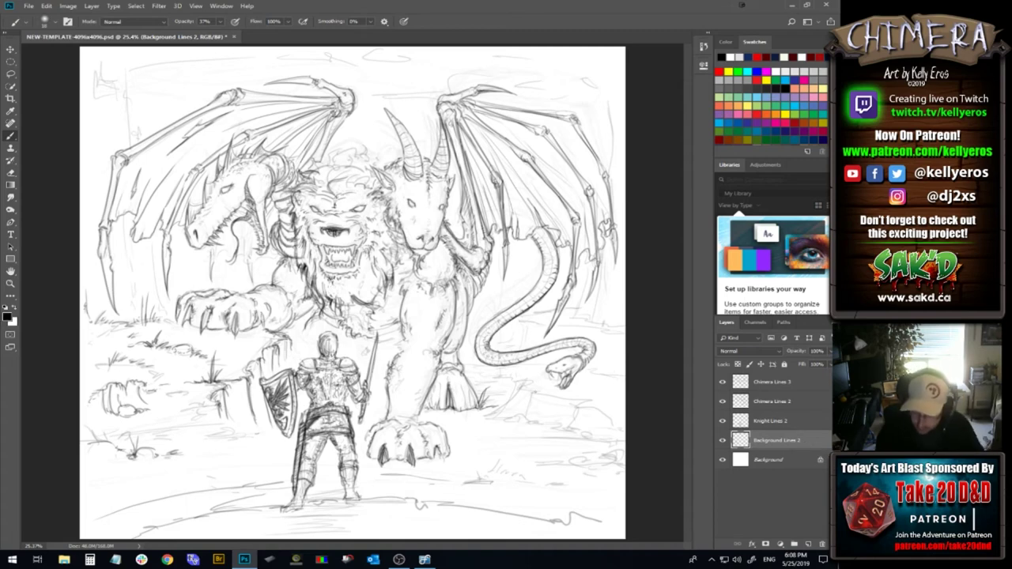
pyautogui.moveTo(534, 393)
pyautogui.mouseDown()
pyautogui.moveTo(525, 418)
pyautogui.moveTo(502, 422)
pyautogui.moveTo(524, 423)
pyautogui.moveTo(490, 414)
pyautogui.moveTo(531, 383)
pyautogui.moveTo(589, 404)
pyautogui.mouseUp()
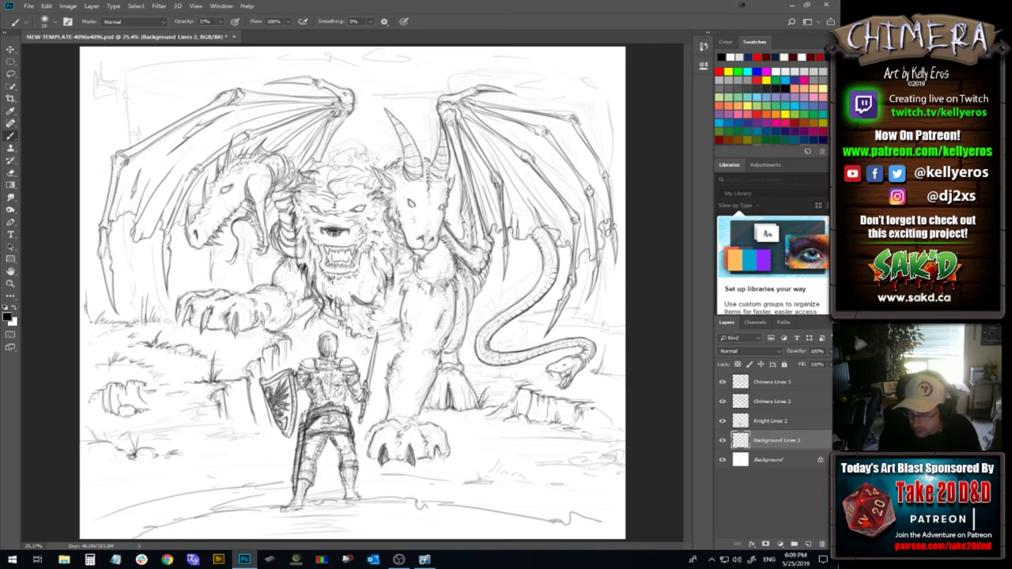
# Draw short ground lines near the canvas's right edge, above the snake tail's head
pyautogui.moveTo(614, 335)
pyautogui.mouseDown()
pyautogui.moveTo(618, 373)
pyautogui.moveTo(620, 345)
pyautogui.moveTo(608, 348)
pyautogui.moveTo(622, 334)
pyautogui.moveTo(600, 337)
pyautogui.mouseUp()
pyautogui.moveTo(609, 334); pyautogui.dragTo(603, 342)
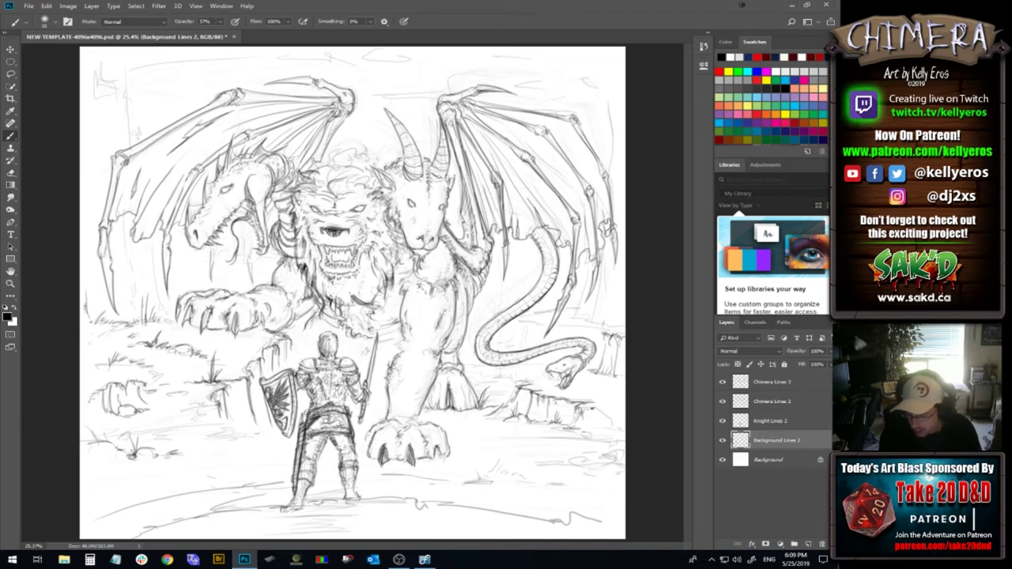
pyautogui.moveTo(606, 328); pyautogui.dragTo(564, 328)
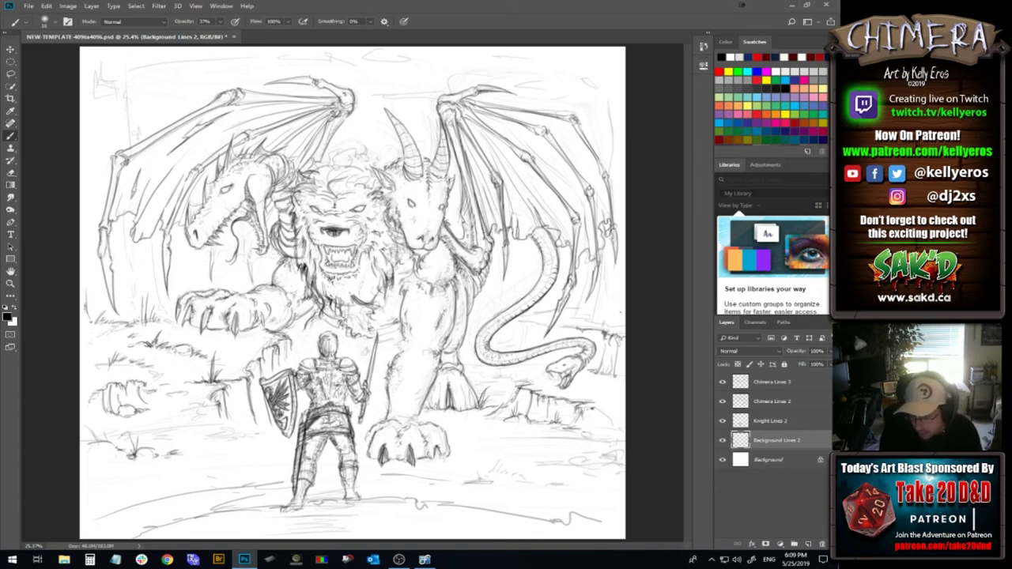
# Try a few upright grass strokes beneath the goat-side wing tip and undo them
pyautogui.moveTo(569, 320)
pyautogui.mouseDown()
pyautogui.moveTo(582, 296)
pyautogui.moveTo(572, 317)
pyautogui.mouseUp()
pyautogui.moveTo(584, 280); pyautogui.dragTo(578, 296)
pyautogui.hotkey('ctrl', 'z')
pyautogui.hotkey('ctrl', 'z')
pyautogui.hotkey('ctrl', 'z')
pyautogui.hotkey('ctrl', 'z')
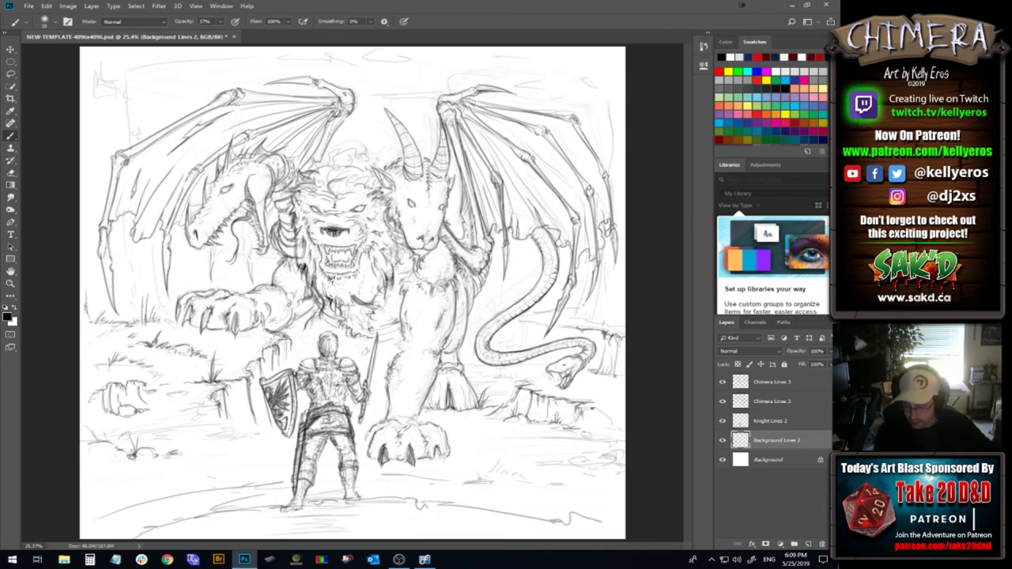
# On the Background Lines 2 layer, draw black grass tufts around the goat-side front paw and in the foreground beside it
pyautogui.moveTo(578, 311); pyautogui.dragTo(572, 325)
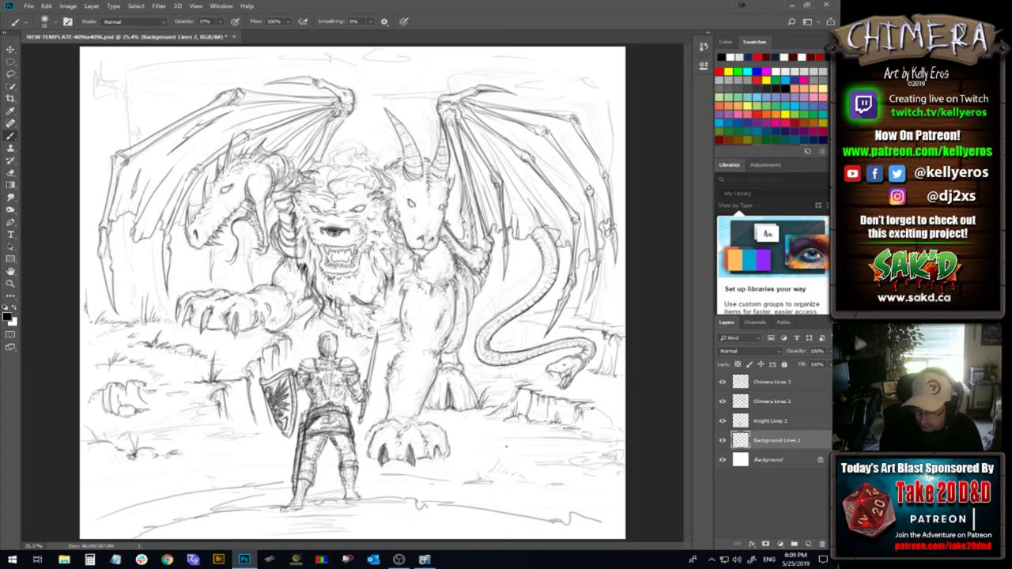
pyautogui.moveTo(483, 474)
pyautogui.mouseDown()
pyautogui.moveTo(495, 458)
pyautogui.moveTo(524, 474)
pyautogui.mouseUp()
pyautogui.moveTo(456, 430)
pyautogui.mouseDown()
pyautogui.moveTo(450, 456)
pyautogui.moveTo(466, 449)
pyautogui.mouseUp()
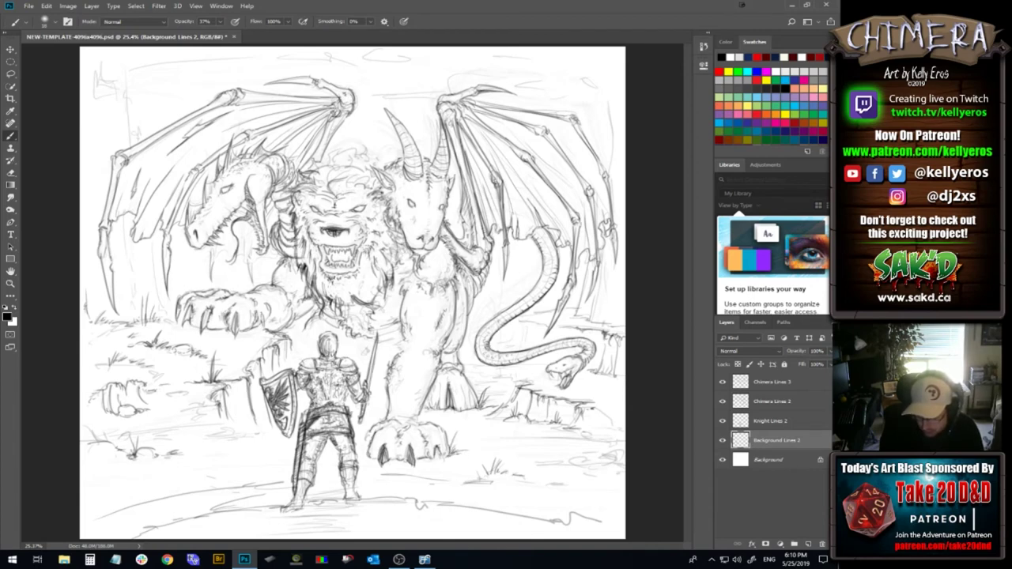
pyautogui.moveTo(450, 452); pyautogui.dragTo(463, 445)
pyautogui.moveTo(440, 447); pyautogui.dragTo(434, 464)
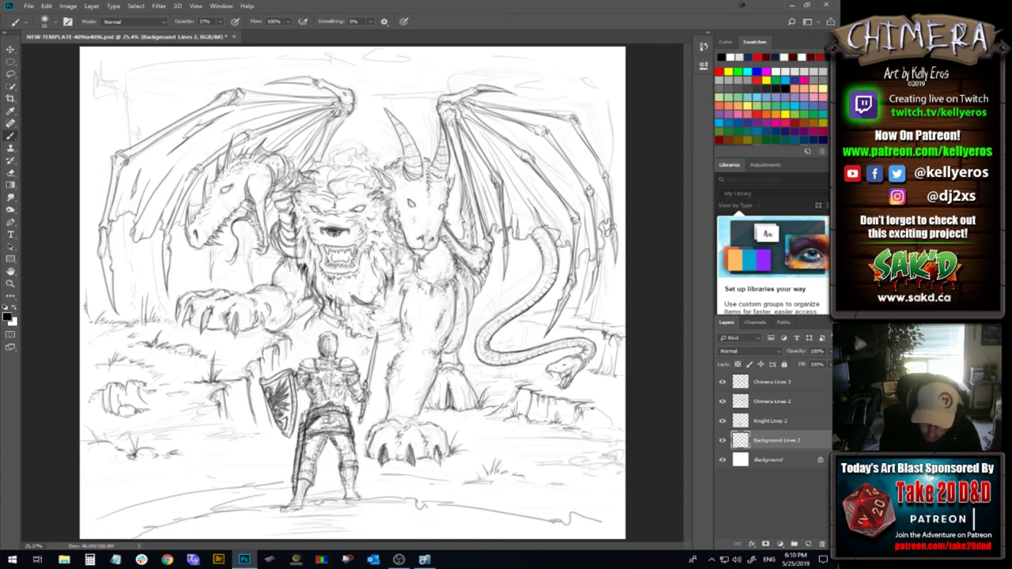
pyautogui.moveTo(396, 456); pyautogui.dragTo(396, 463)
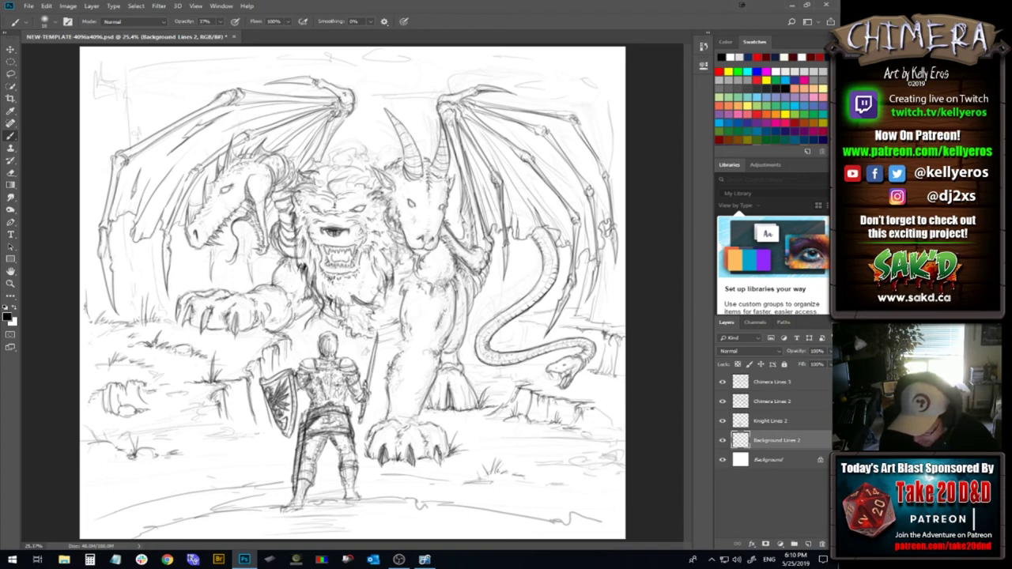
# Try a few background strokes behind the goat-side leg and beneath the upper wing joints, and undo them
pyautogui.moveTo(464, 376)
pyautogui.mouseDown()
pyautogui.moveTo(478, 410)
pyautogui.moveTo(474, 397)
pyautogui.mouseUp()
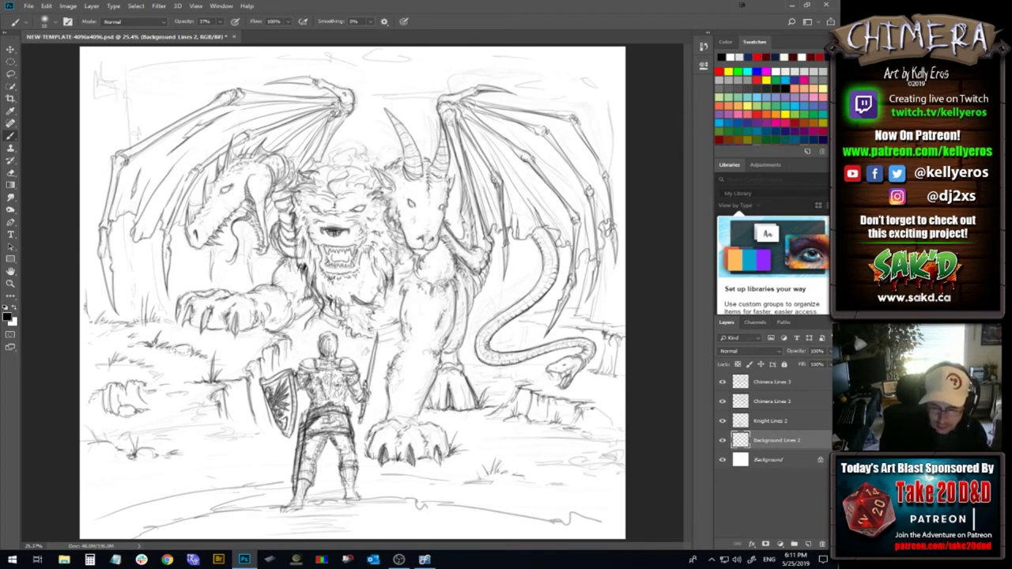
pyautogui.hotkey('ctrl', 'z')
pyautogui.moveTo(297, 92); pyautogui.dragTo(328, 98)
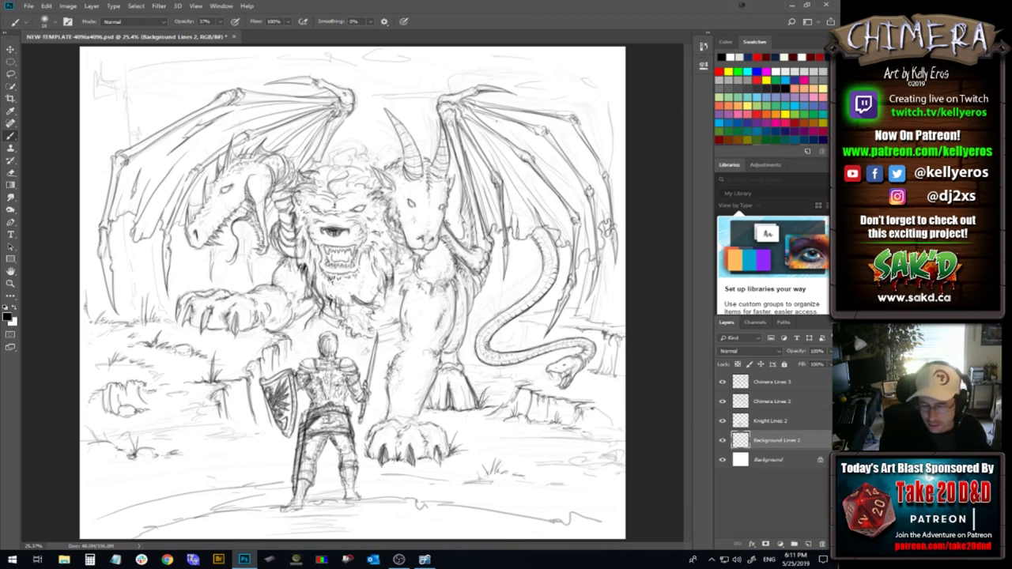
pyautogui.moveTo(476, 97)
pyautogui.mouseDown()
pyautogui.moveTo(504, 105)
pyautogui.moveTo(495, 104)
pyautogui.mouseUp()
pyautogui.hotkey('ctrl', 'z')
pyautogui.hotkey('ctrl', 'z')
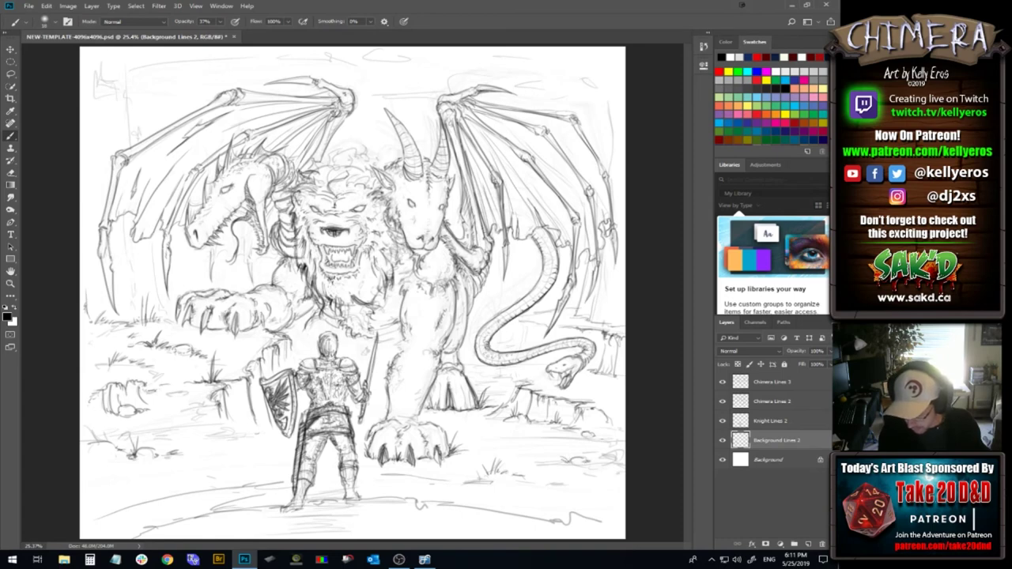
# Draw ground lines beside the foreground grass tuft, and sketch background lines in the canvas's upper-left corner and above the lion's mane
pyautogui.moveTo(545, 463); pyautogui.dragTo(601, 462)
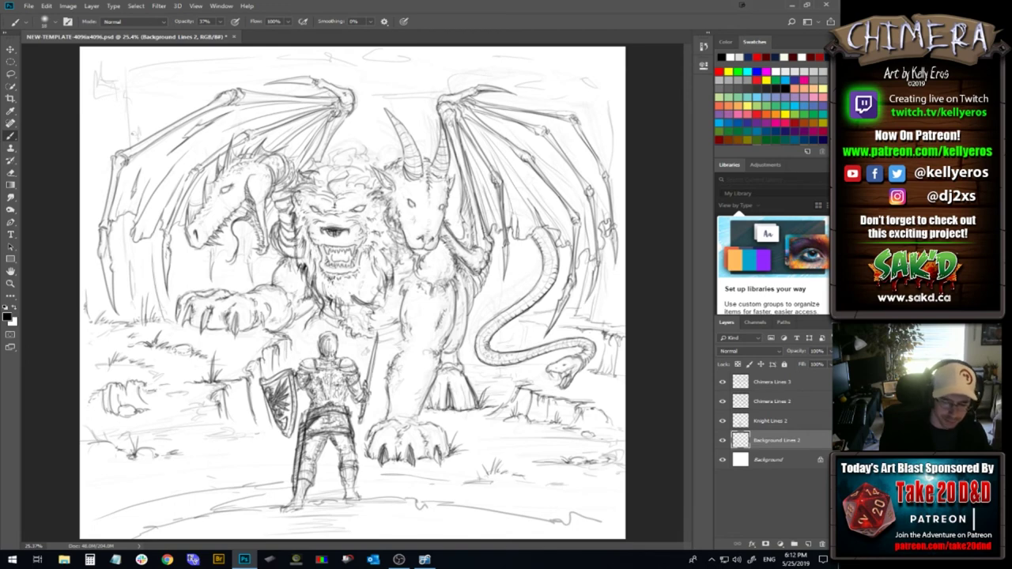
pyautogui.moveTo(123, 69); pyautogui.dragTo(125, 130)
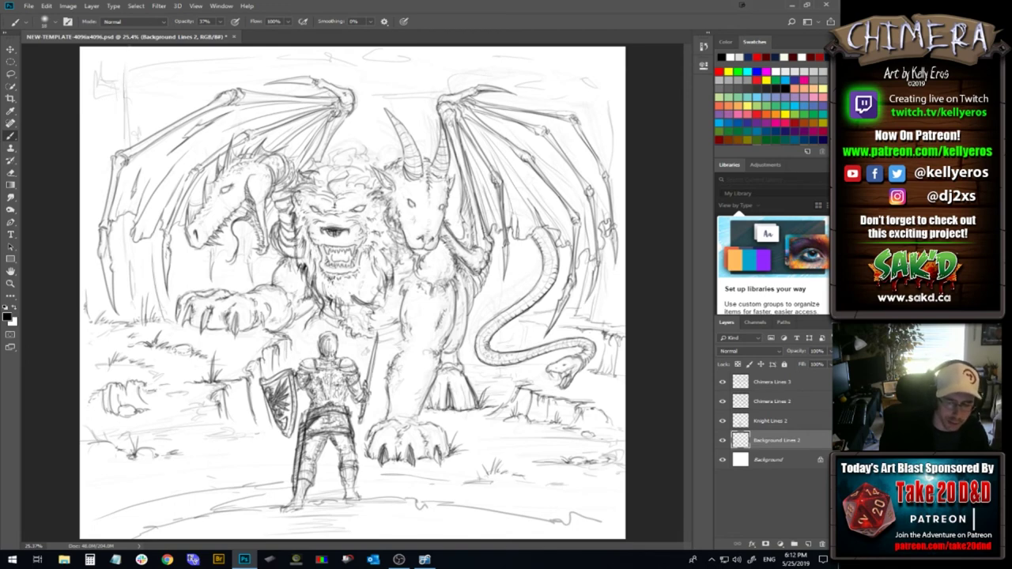
pyautogui.moveTo(100, 57); pyautogui.dragTo(102, 120)
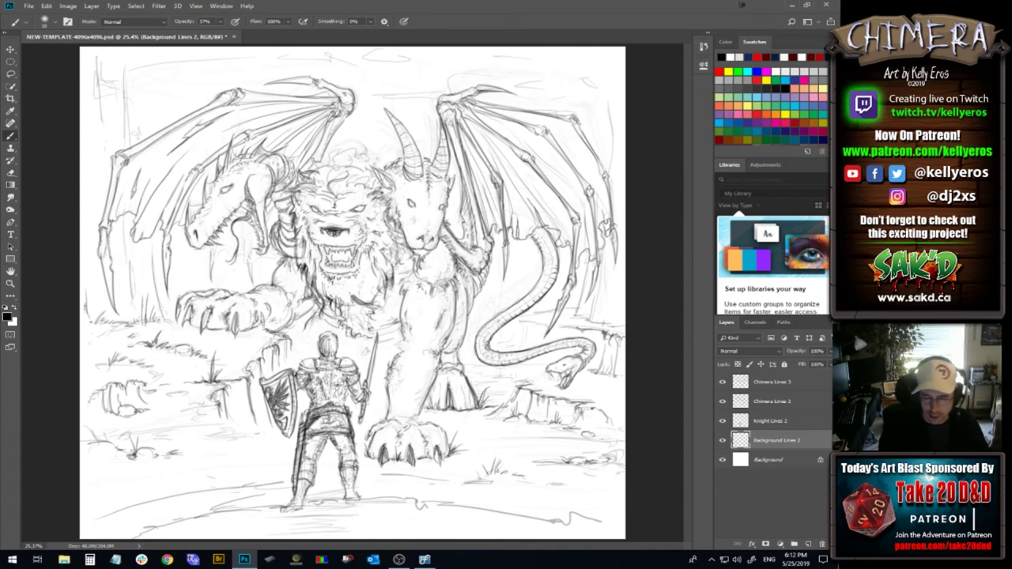
pyautogui.moveTo(316, 169); pyautogui.dragTo(343, 153)
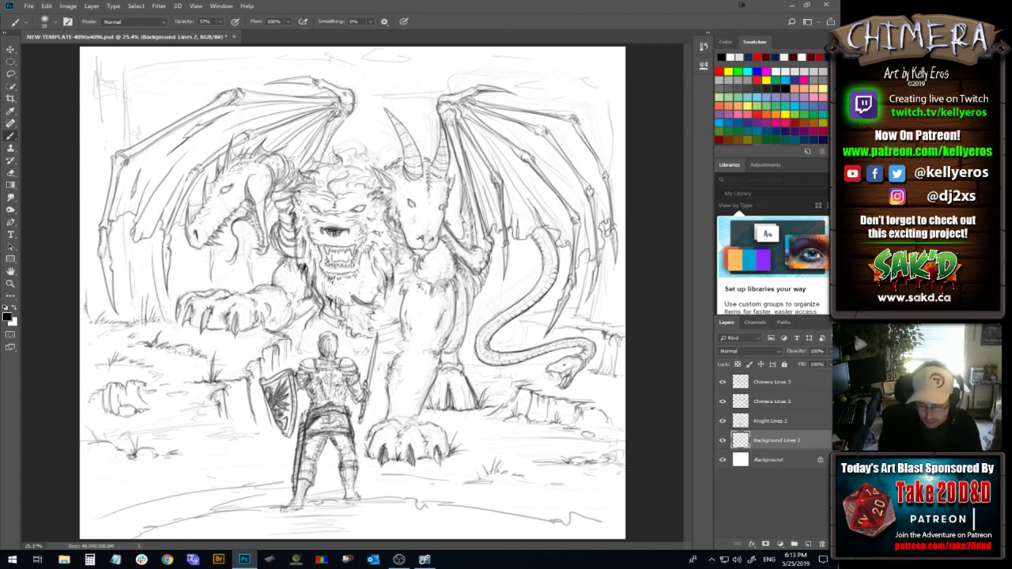
# Draw short ground and grass strokes around the cracked rock ledge and out to the canvas's right edge
pyautogui.moveTo(378, 384); pyautogui.dragTo(396, 382)
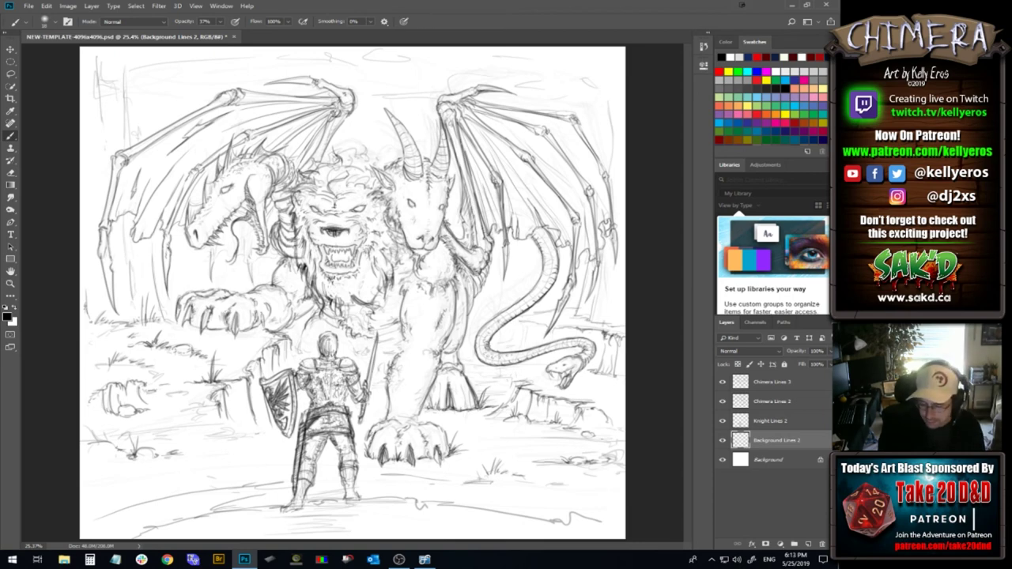
pyautogui.moveTo(502, 381); pyautogui.dragTo(517, 378)
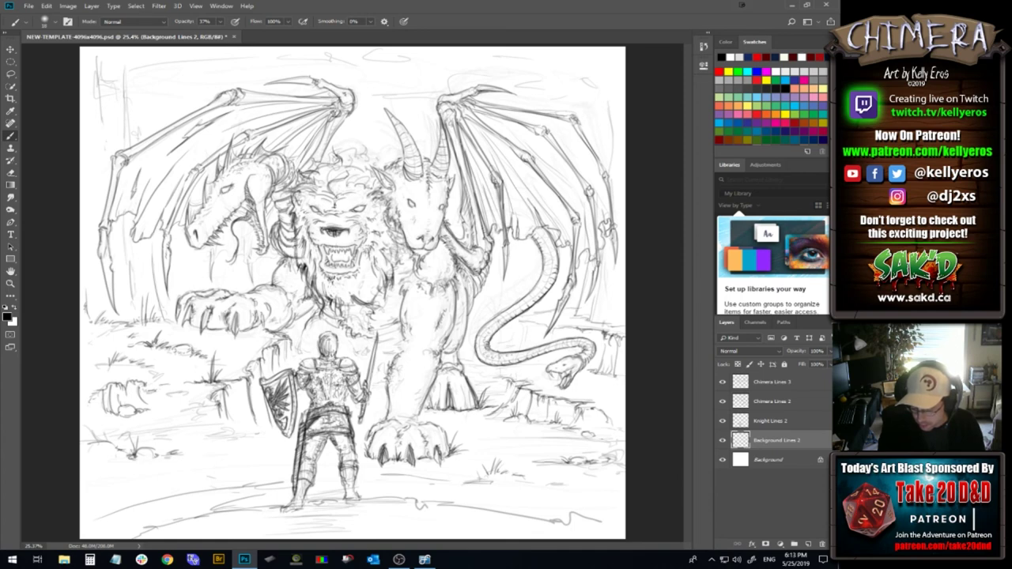
pyautogui.moveTo(502, 384); pyautogui.dragTo(508, 377)
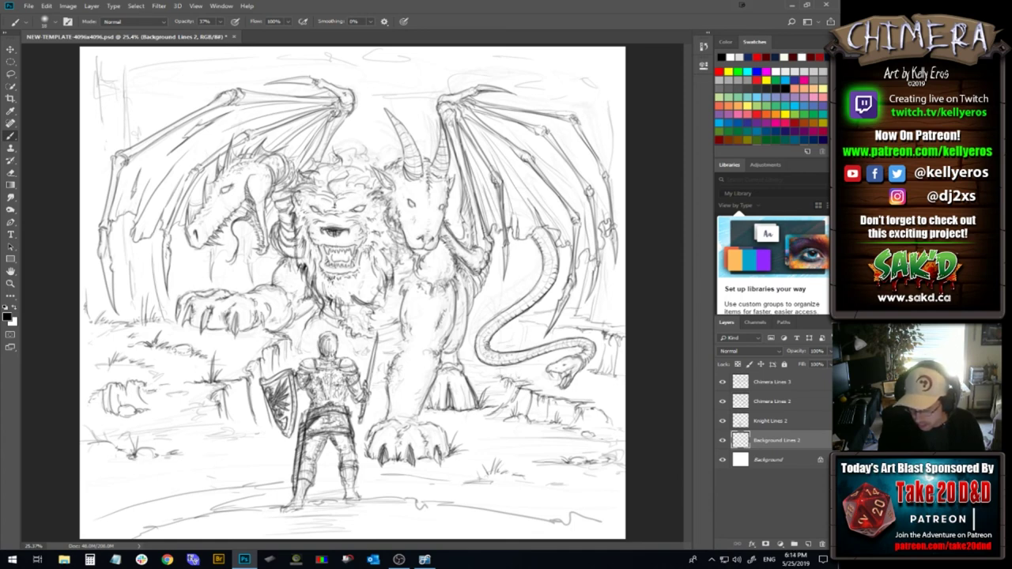
pyautogui.moveTo(585, 393); pyautogui.dragTo(595, 381)
pyautogui.moveTo(593, 391)
pyautogui.mouseDown()
pyautogui.moveTo(598, 383)
pyautogui.moveTo(613, 395)
pyautogui.mouseUp()
pyautogui.moveTo(609, 394); pyautogui.dragTo(622, 392)
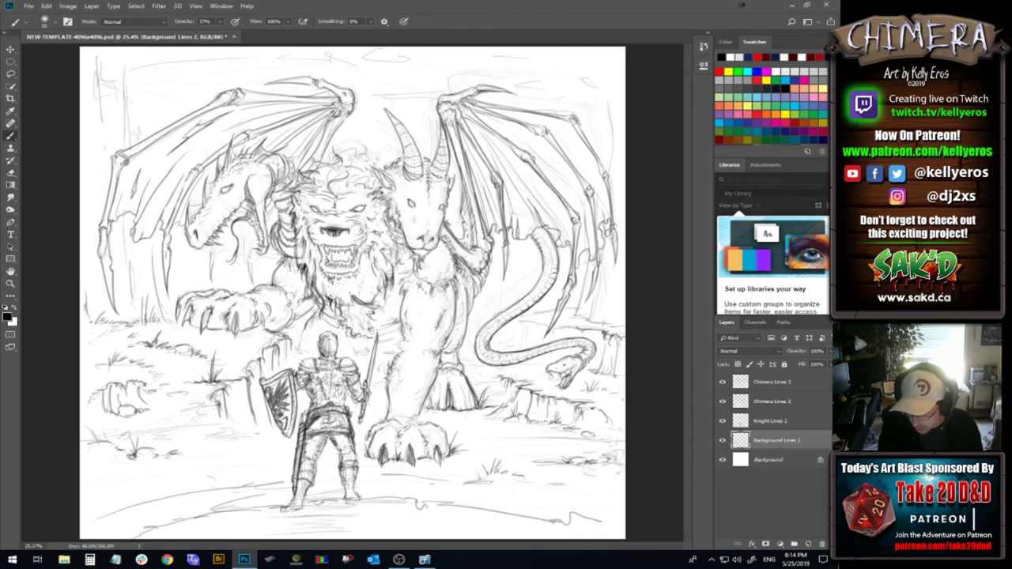
pyautogui.moveTo(615, 415)
pyautogui.mouseDown()
pyautogui.moveTo(625, 432)
pyautogui.moveTo(610, 437)
pyautogui.mouseUp()
pyautogui.moveTo(607, 403)
pyautogui.mouseDown()
pyautogui.moveTo(613, 435)
pyautogui.moveTo(627, 438)
pyautogui.mouseUp()
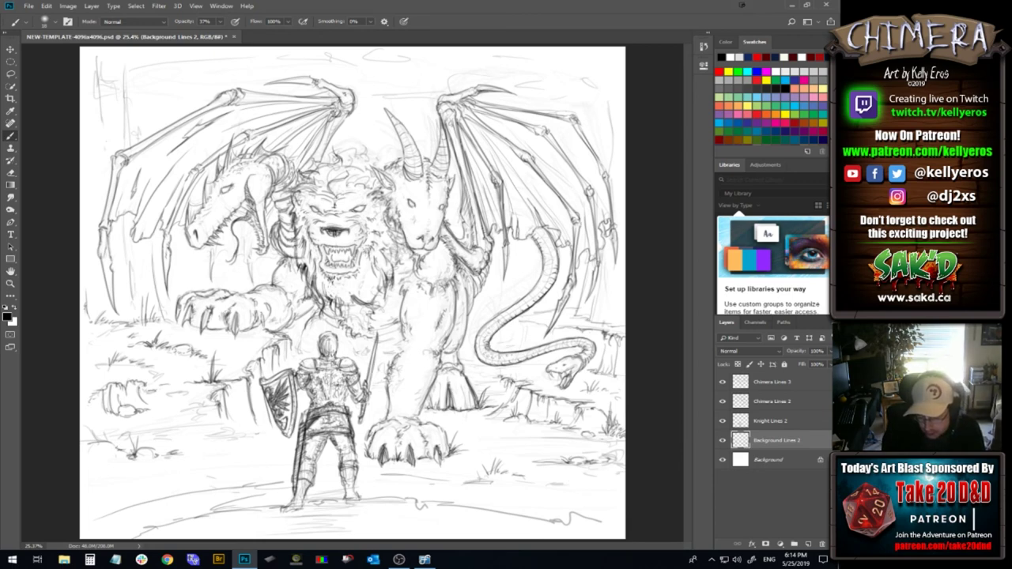
# Add grass strokes at the goat-side front paw, below the wing tip and along the right edge beside the snake's head
pyautogui.moveTo(434, 467); pyautogui.dragTo(443, 456)
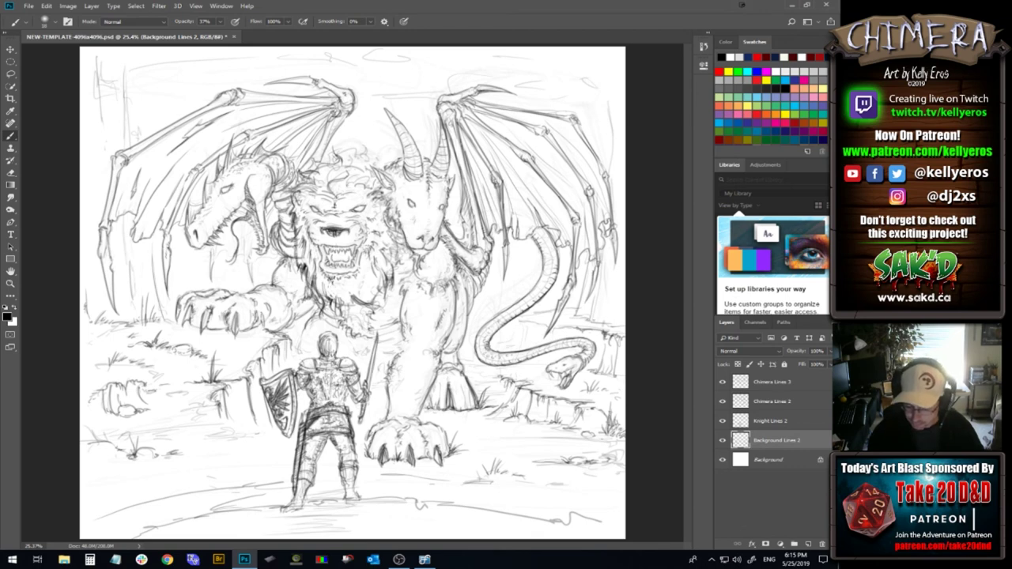
pyautogui.moveTo(593, 288); pyautogui.dragTo(599, 318)
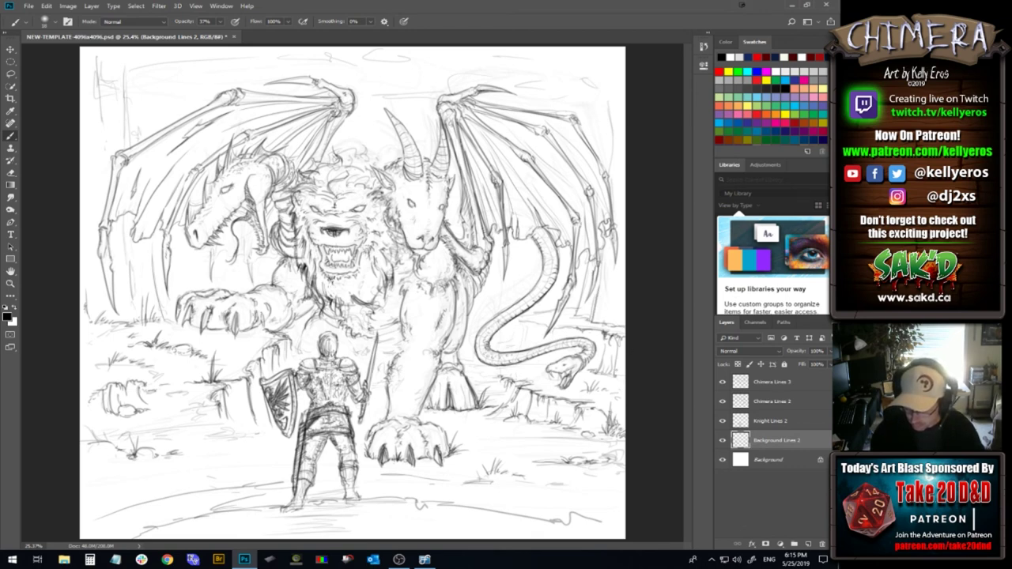
pyautogui.moveTo(615, 362)
pyautogui.mouseDown()
pyautogui.moveTo(614, 377)
pyautogui.moveTo(625, 375)
pyautogui.moveTo(610, 373)
pyautogui.moveTo(624, 376)
pyautogui.mouseUp()
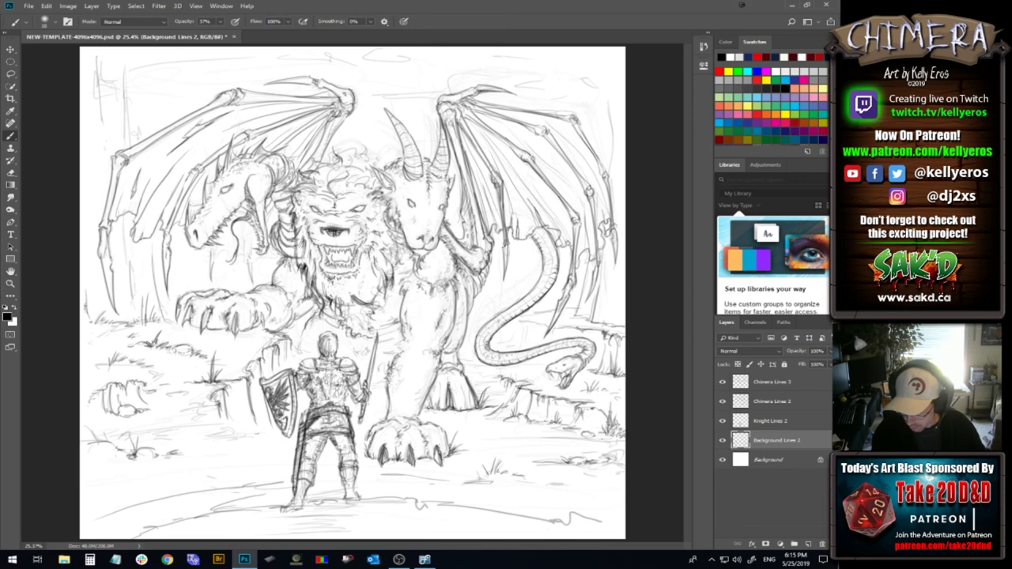
pyautogui.moveTo(608, 390); pyautogui.dragTo(619, 389)
# Draw grass and ground lines across the lower-right foreground, and add dark grass at the right end of the cracked ledge
pyautogui.moveTo(526, 479); pyautogui.dragTo(543, 478)
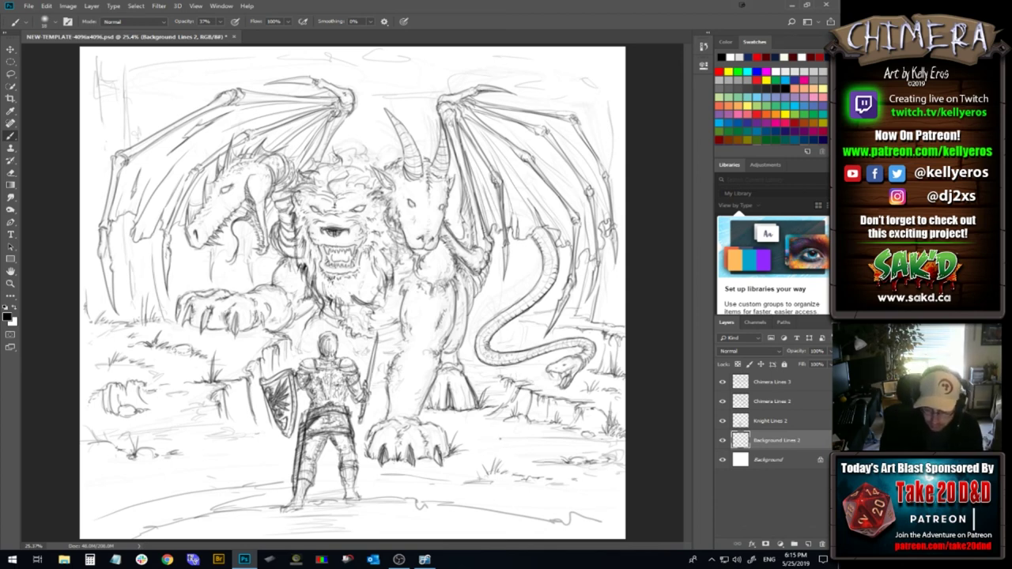
pyautogui.moveTo(480, 449)
pyautogui.mouseDown()
pyautogui.moveTo(486, 456)
pyautogui.moveTo(511, 431)
pyautogui.moveTo(546, 433)
pyautogui.mouseUp()
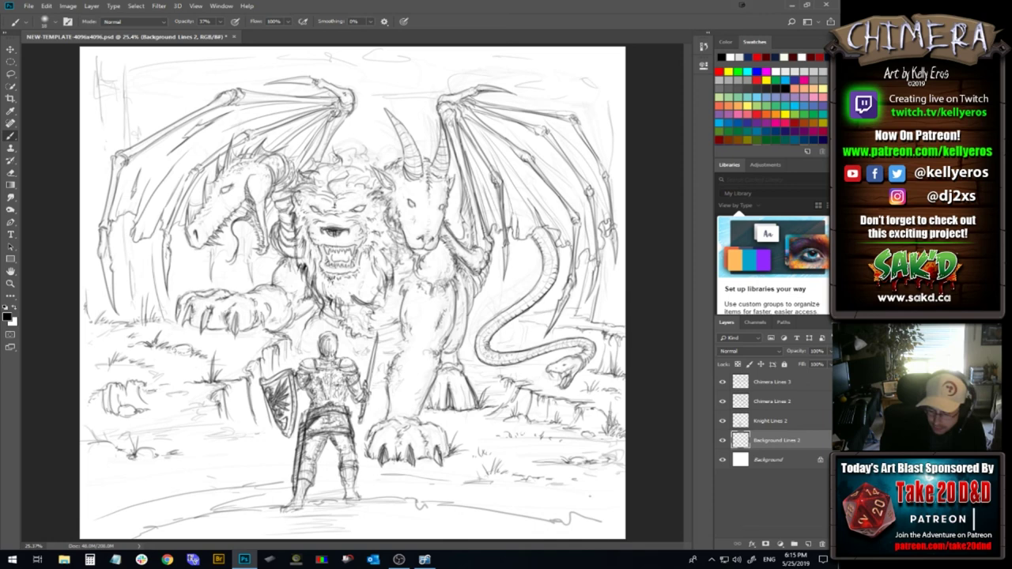
pyautogui.moveTo(604, 494)
pyautogui.mouseDown()
pyautogui.moveTo(621, 494)
pyautogui.moveTo(614, 487)
pyautogui.mouseUp()
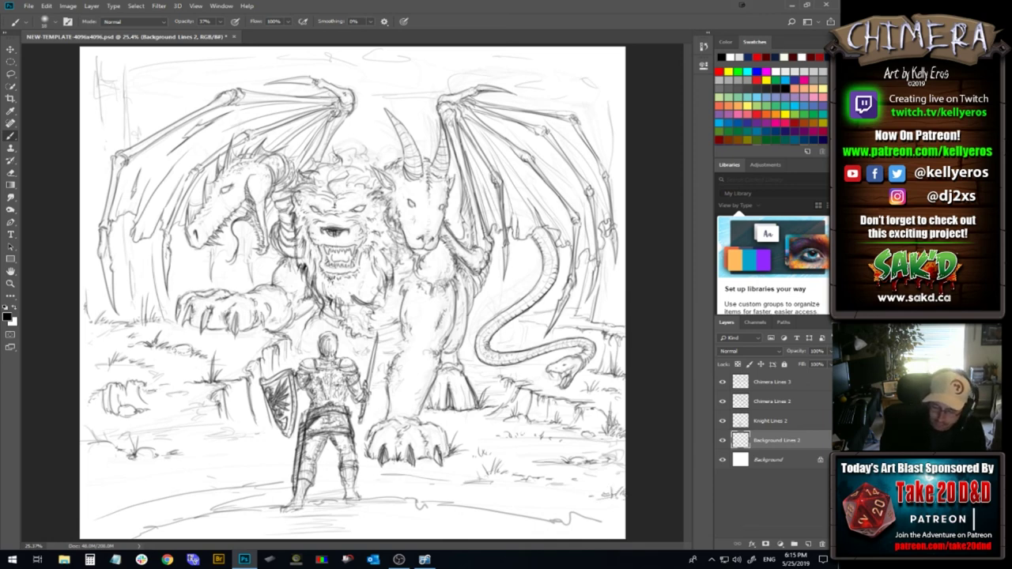
pyautogui.moveTo(606, 432); pyautogui.dragTo(610, 381)
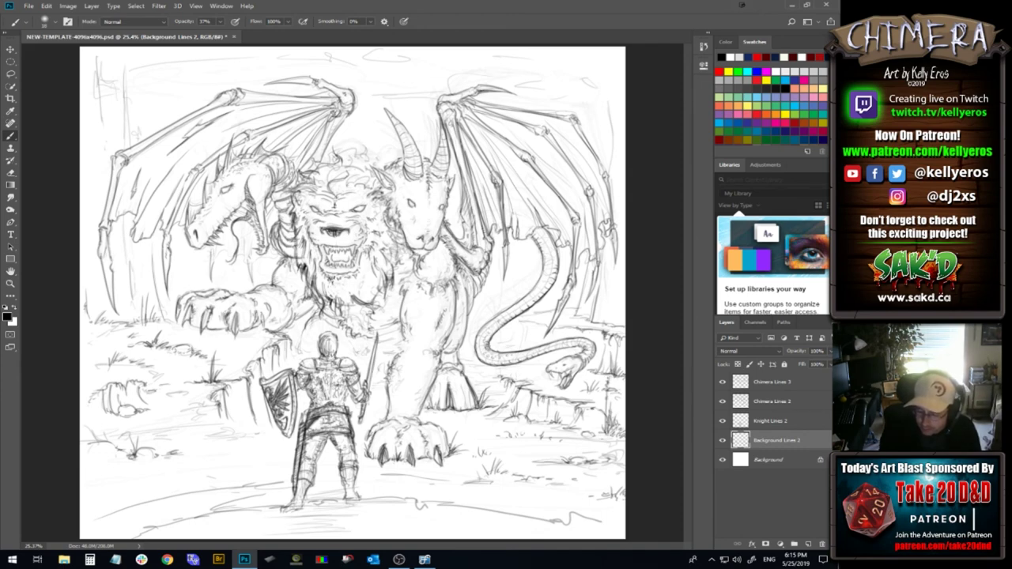
pyautogui.moveTo(600, 428)
pyautogui.mouseDown()
pyautogui.moveTo(600, 402)
pyautogui.moveTo(613, 413)
pyautogui.mouseUp()
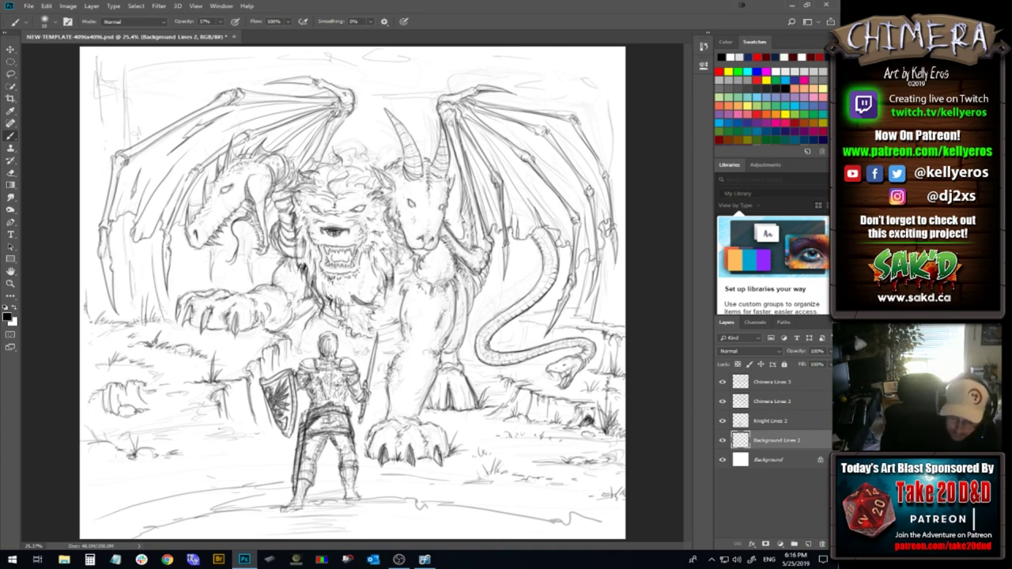
# Draw a small rock with grass blades and ground lines at the foot of the ledge beside the knight's shield
pyautogui.moveTo(223, 421)
pyautogui.mouseDown()
pyautogui.moveTo(236, 409)
pyautogui.moveTo(257, 430)
pyautogui.moveTo(257, 417)
pyautogui.mouseUp()
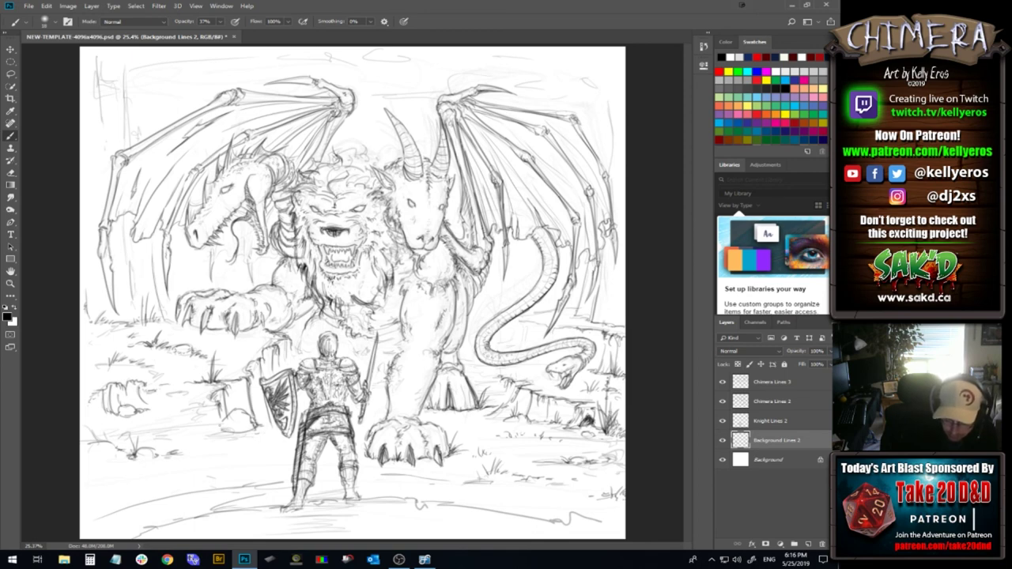
pyautogui.moveTo(200, 432)
pyautogui.mouseDown()
pyautogui.moveTo(221, 428)
pyautogui.moveTo(236, 400)
pyautogui.moveTo(221, 431)
pyautogui.moveTo(209, 432)
pyautogui.moveTo(257, 428)
pyautogui.mouseUp()
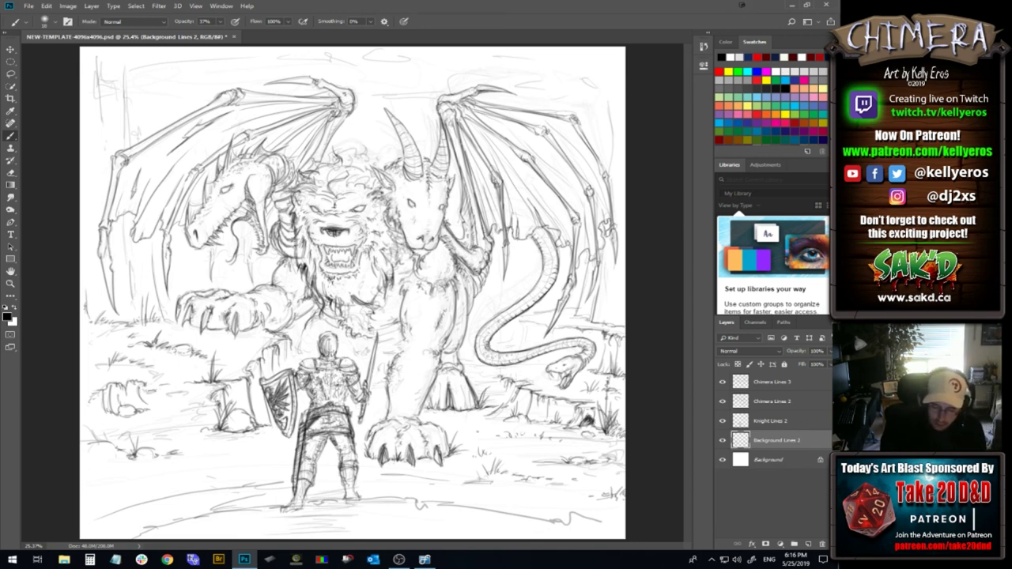
pyautogui.moveTo(213, 431); pyautogui.dragTo(187, 437)
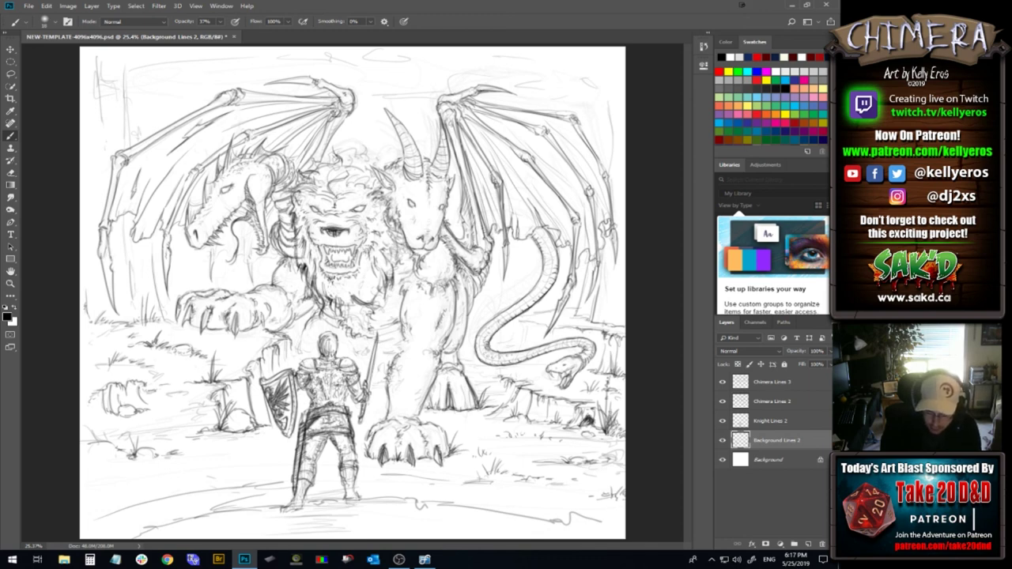
# Darken the curved edge of the foreground ground on both sides of the knight's feet, with small cracks and grass
pyautogui.moveTo(183, 518); pyautogui.dragTo(212, 511)
pyautogui.moveTo(173, 517)
pyautogui.mouseDown()
pyautogui.moveTo(272, 503)
pyautogui.moveTo(167, 518)
pyautogui.mouseUp()
pyautogui.moveTo(170, 516)
pyautogui.mouseDown()
pyautogui.moveTo(173, 524)
pyautogui.moveTo(205, 509)
pyautogui.moveTo(124, 539)
pyautogui.mouseUp()
pyautogui.moveTo(375, 498); pyautogui.dragTo(526, 515)
pyautogui.moveTo(423, 498); pyautogui.dragTo(458, 512)
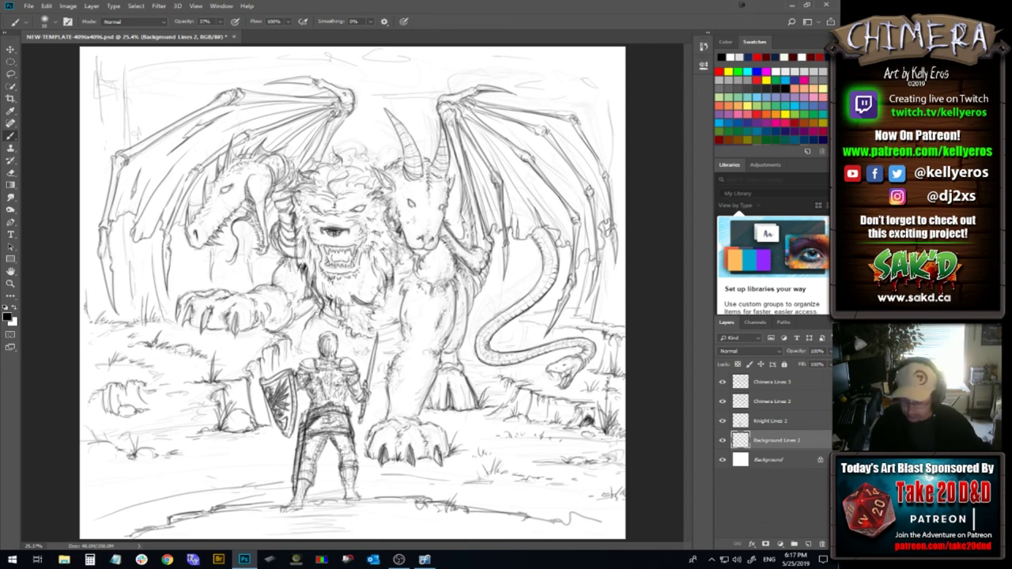
# Toggle the Background Lines 2 layer's visibility repeatedly to compare the drawing with and without the new background lines
pyautogui.click(722, 440)
pyautogui.click(721, 440)
pyautogui.click(721, 440)
pyautogui.click(721, 441)
pyautogui.click(722, 440)
pyautogui.click(722, 441)
pyautogui.click(721, 440)
pyautogui.click(722, 441)
pyautogui.click(722, 440)
pyautogui.click(722, 440)
pyautogui.click(722, 440)
pyautogui.click(722, 440)
pyautogui.click(721, 441)
pyautogui.click(721, 440)
pyautogui.click(721, 440)
pyautogui.click(722, 440)
pyautogui.click(721, 441)
pyautogui.click(722, 440)
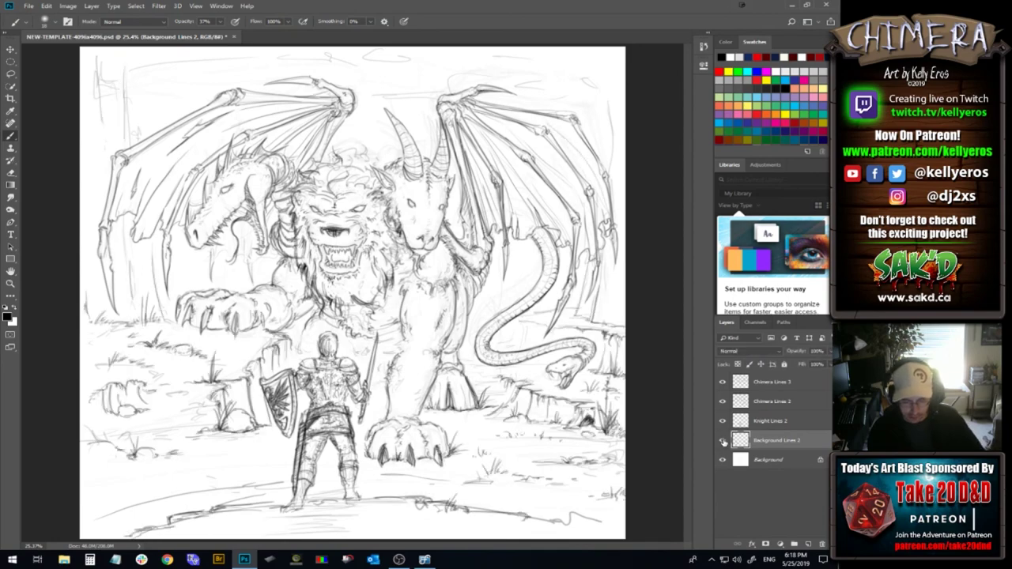
pyautogui.click(722, 441)
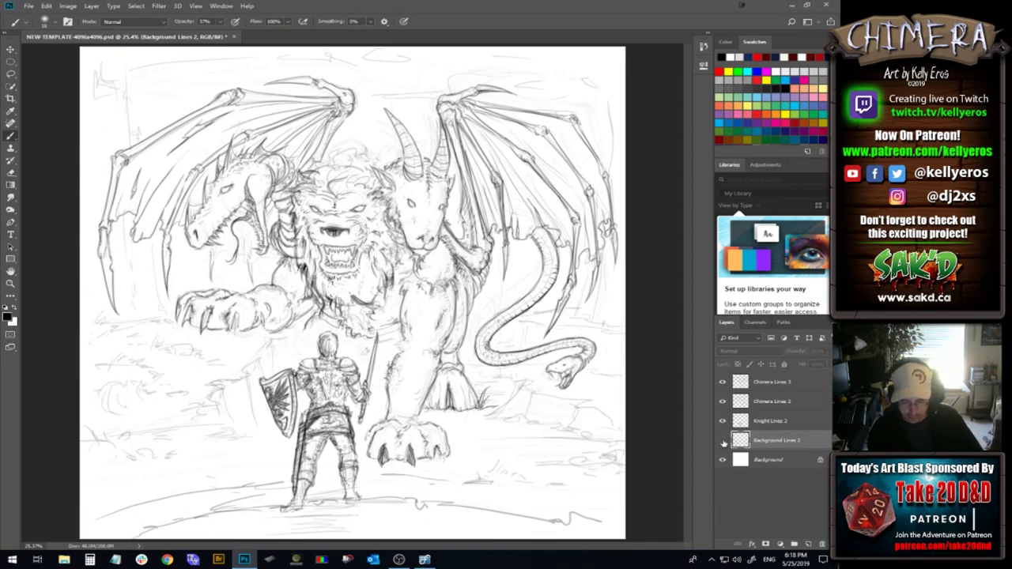
pyautogui.click(721, 440)
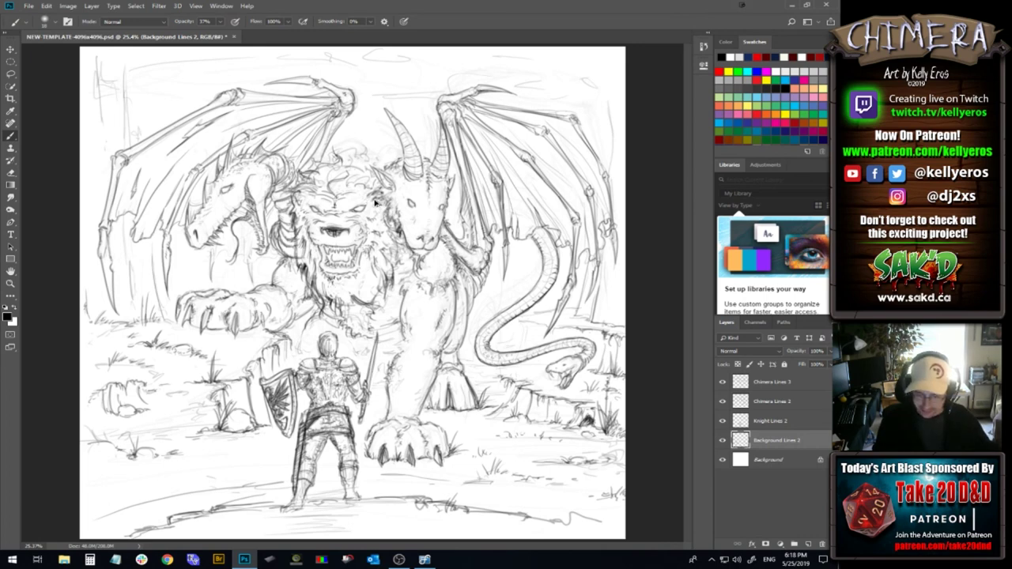
# On the Chimera Lines 3 layer, darken the fur along both sides of the lion's mane with short brush strokes
pyautogui.click(801, 381)
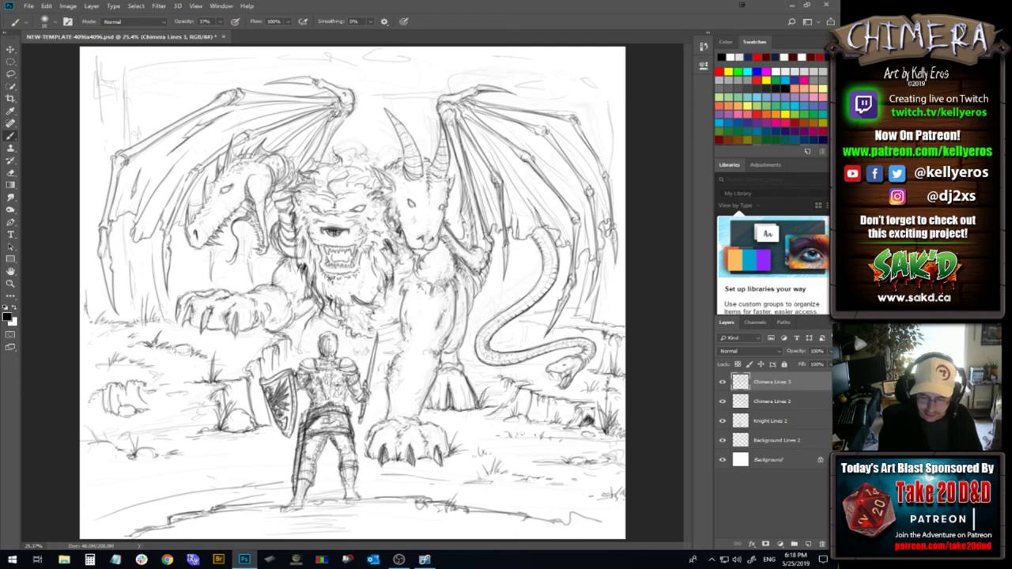
pyautogui.moveTo(386, 255); pyautogui.dragTo(395, 275)
pyautogui.moveTo(391, 260); pyautogui.dragTo(394, 273)
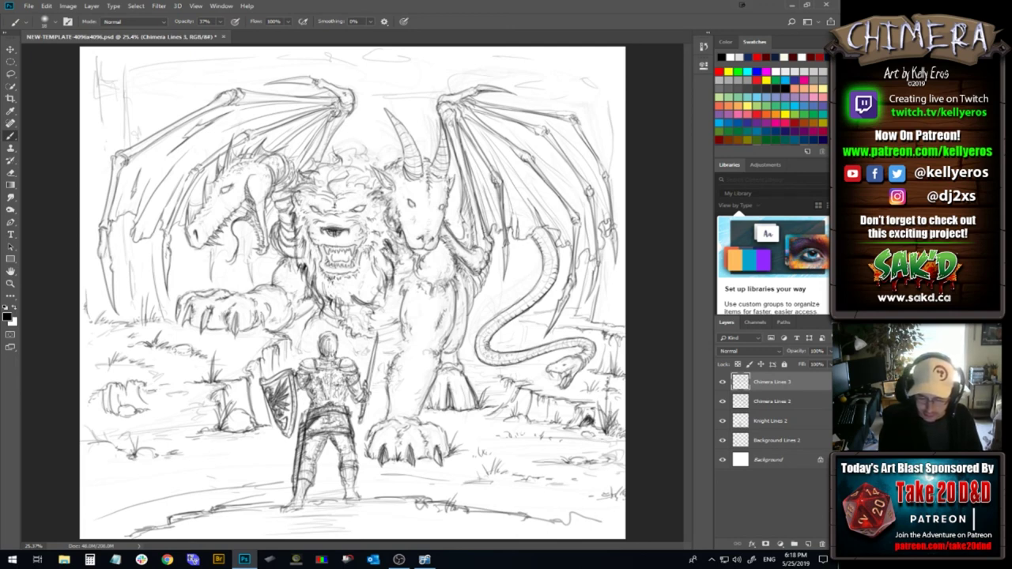
pyautogui.moveTo(302, 244); pyautogui.dragTo(303, 282)
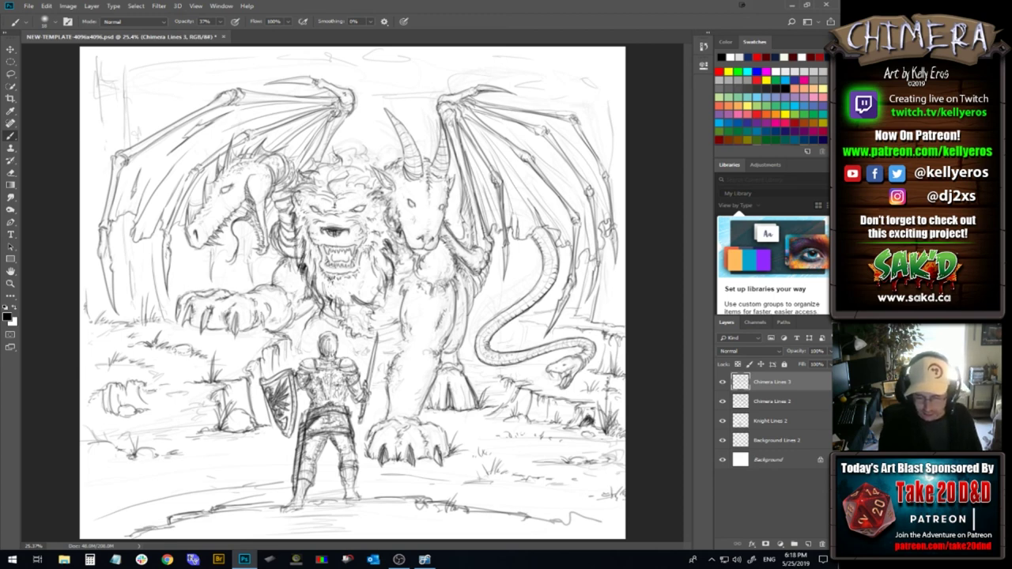
pyautogui.moveTo(389, 230); pyautogui.dragTo(397, 242)
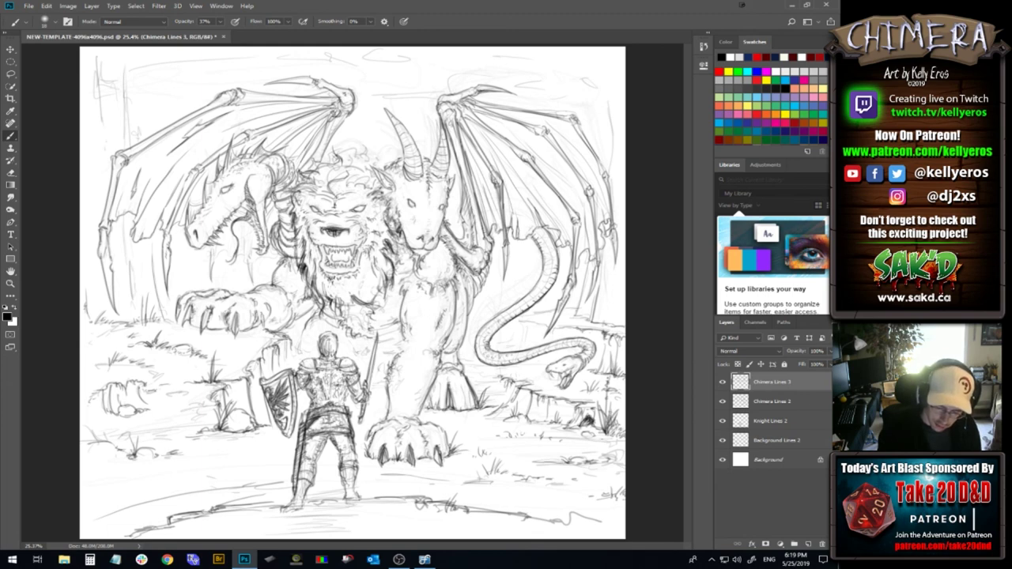
pyautogui.moveTo(277, 203); pyautogui.dragTo(279, 212)
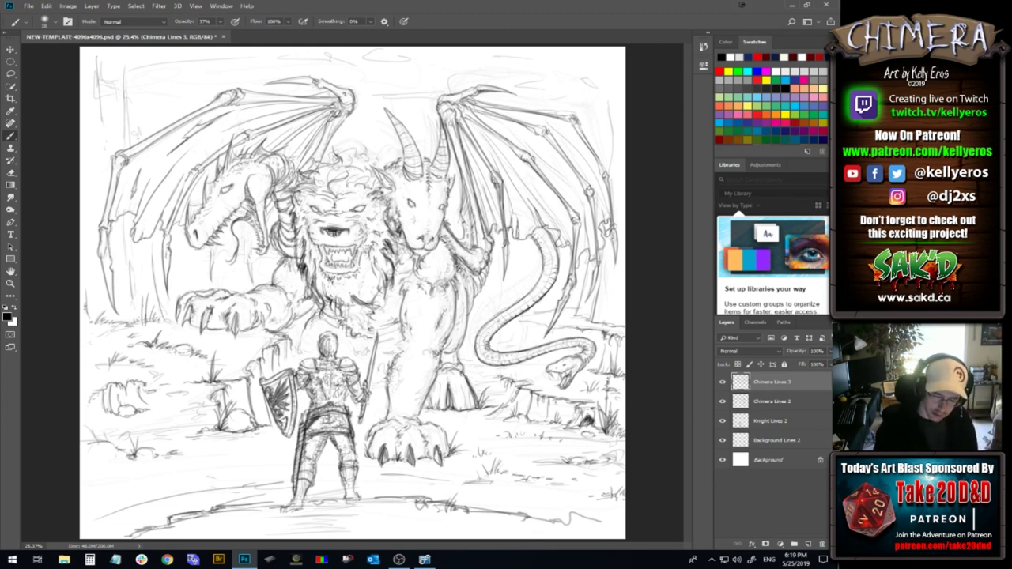
pyautogui.hotkey('ctrl', 'z')
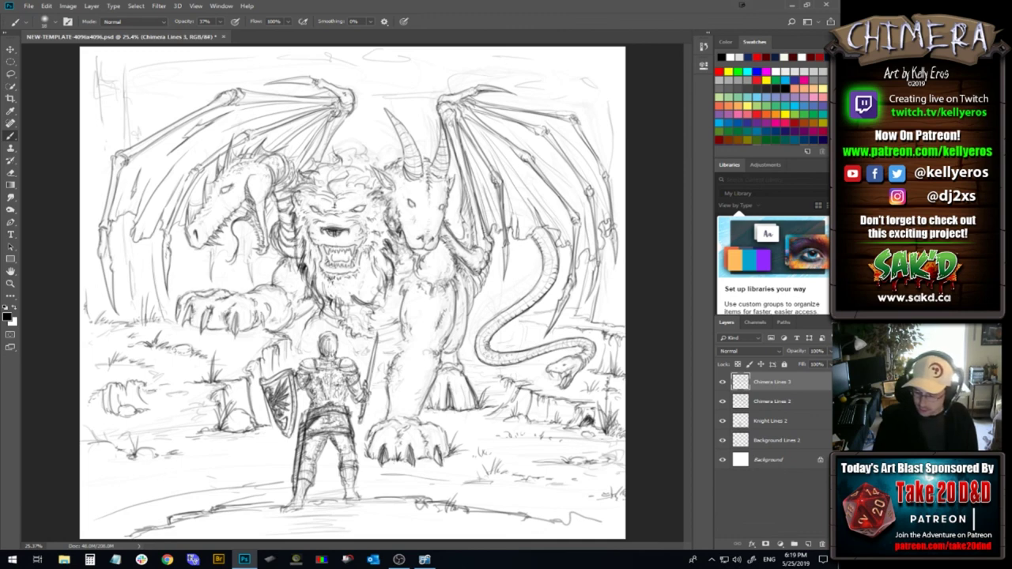
pyautogui.click(802, 400)
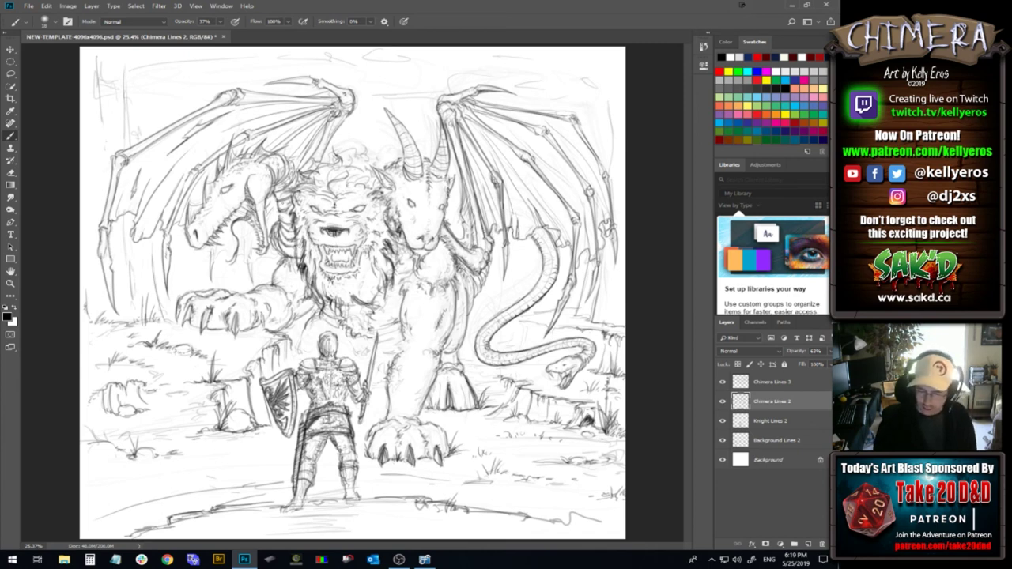
pyautogui.click(798, 382)
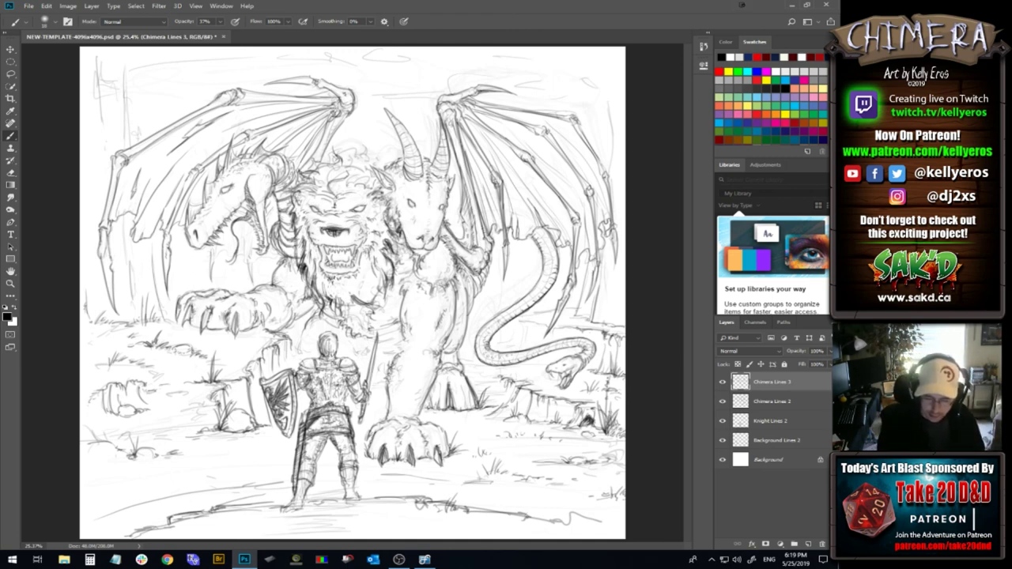
# On the Chimera Lines 3 layer, add short fur strokes between the dragon's neck and the lion's mane and at the mane's lower tip
pyautogui.moveTo(286, 263); pyautogui.dragTo(283, 278)
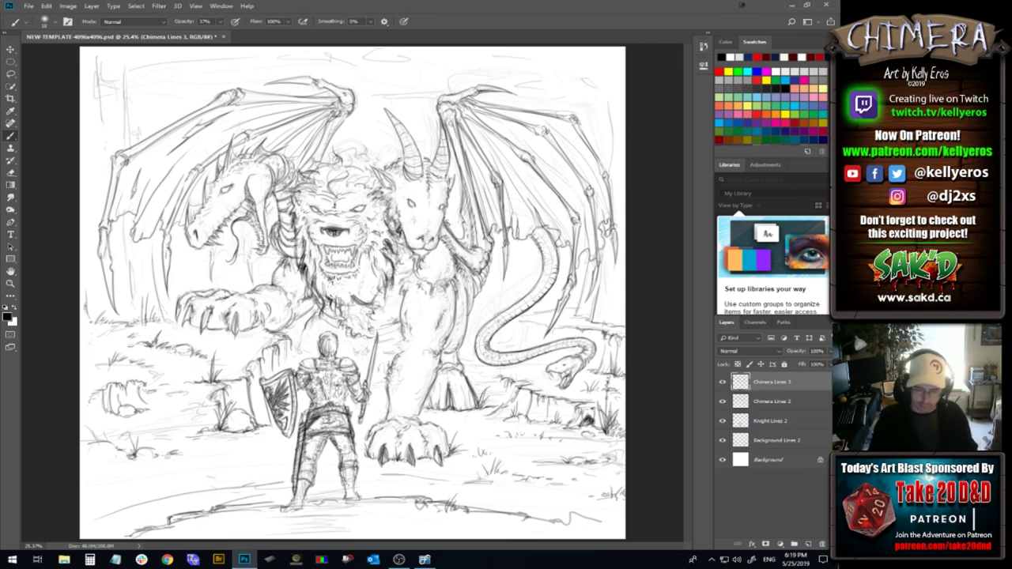
pyautogui.moveTo(346, 301); pyautogui.dragTo(350, 307)
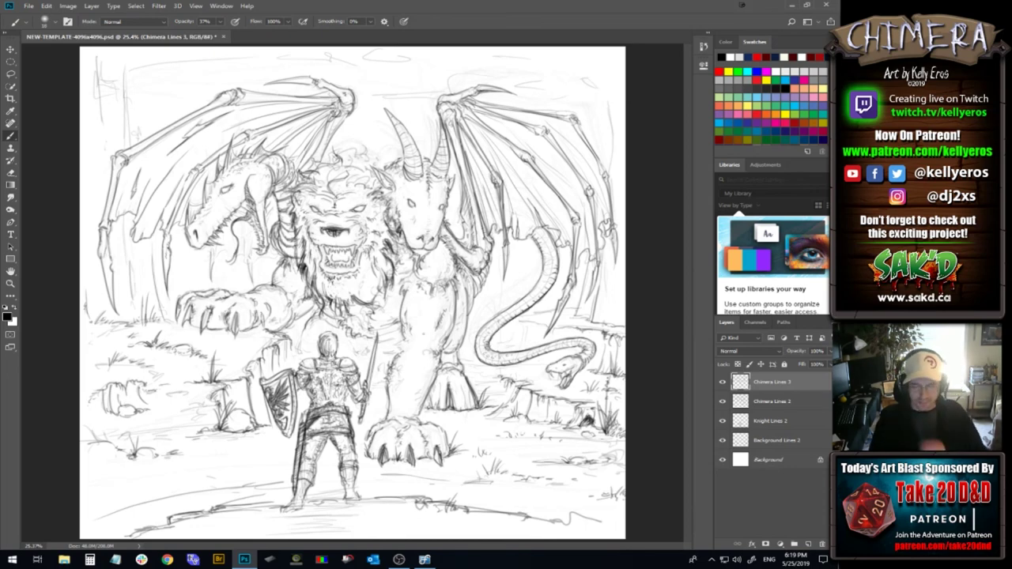